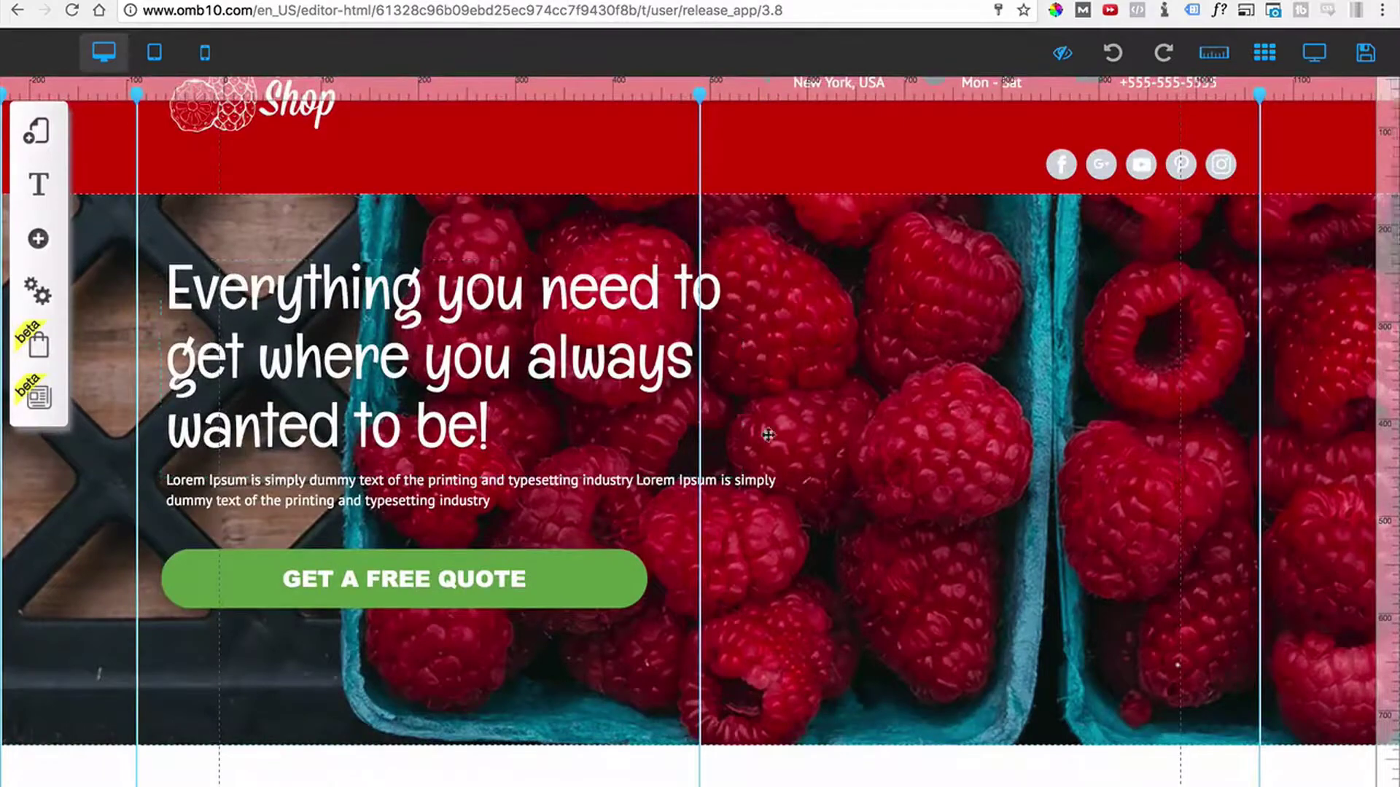
Scroll the template preview to the WHAT WE DO section and select part of its heading.
scroll(552, 379, "down", 2)
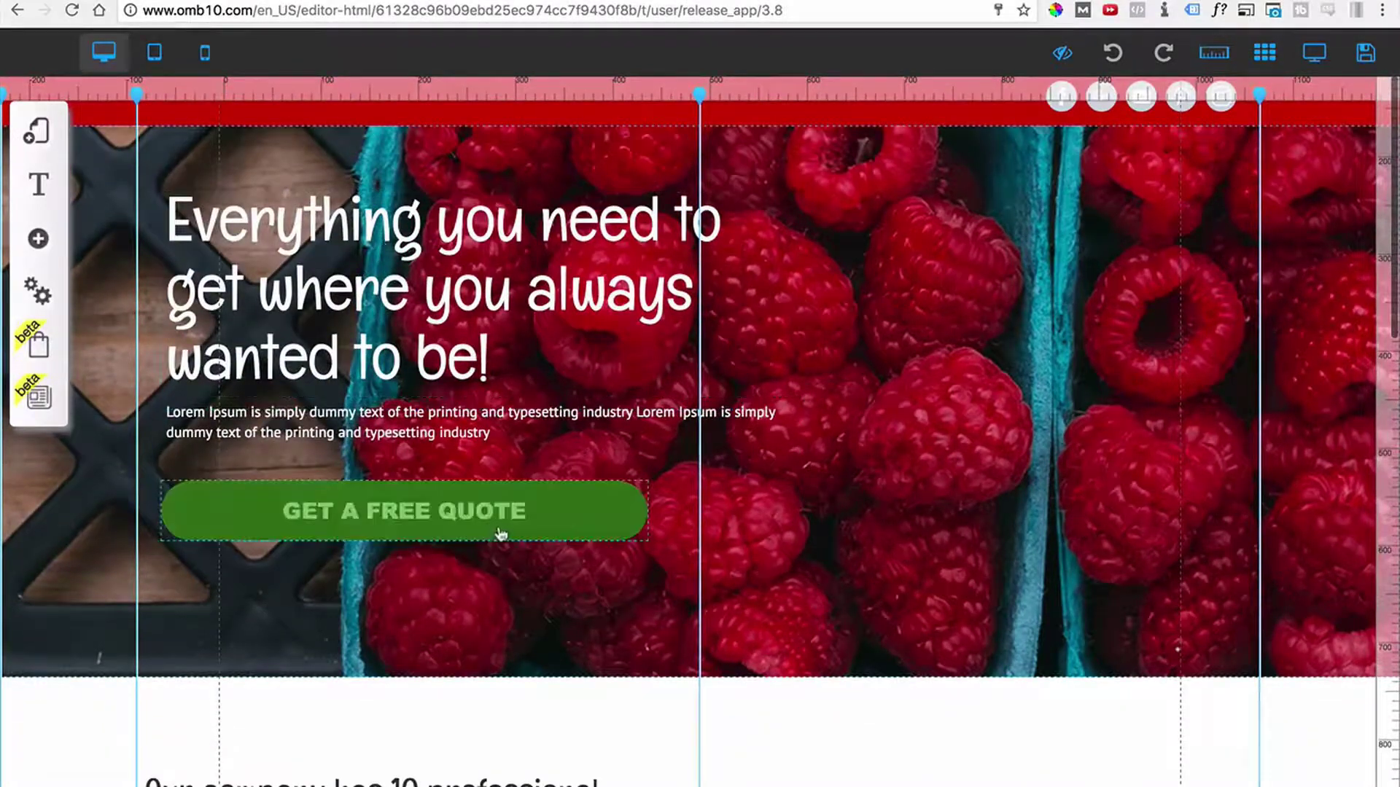
scroll(500, 431, "down", 15)
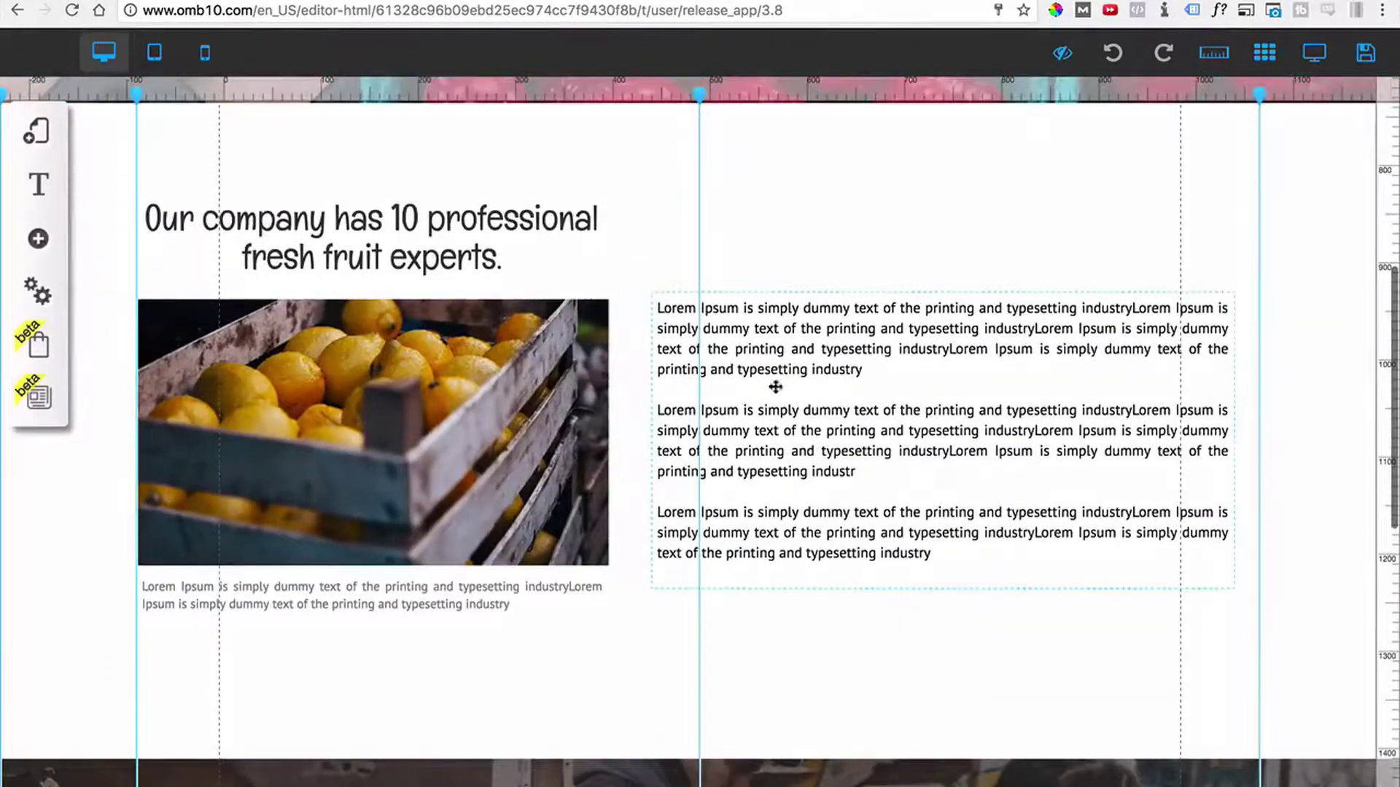
scroll(625, 315, "up", 3)
scroll(692, 336, "down", 10)
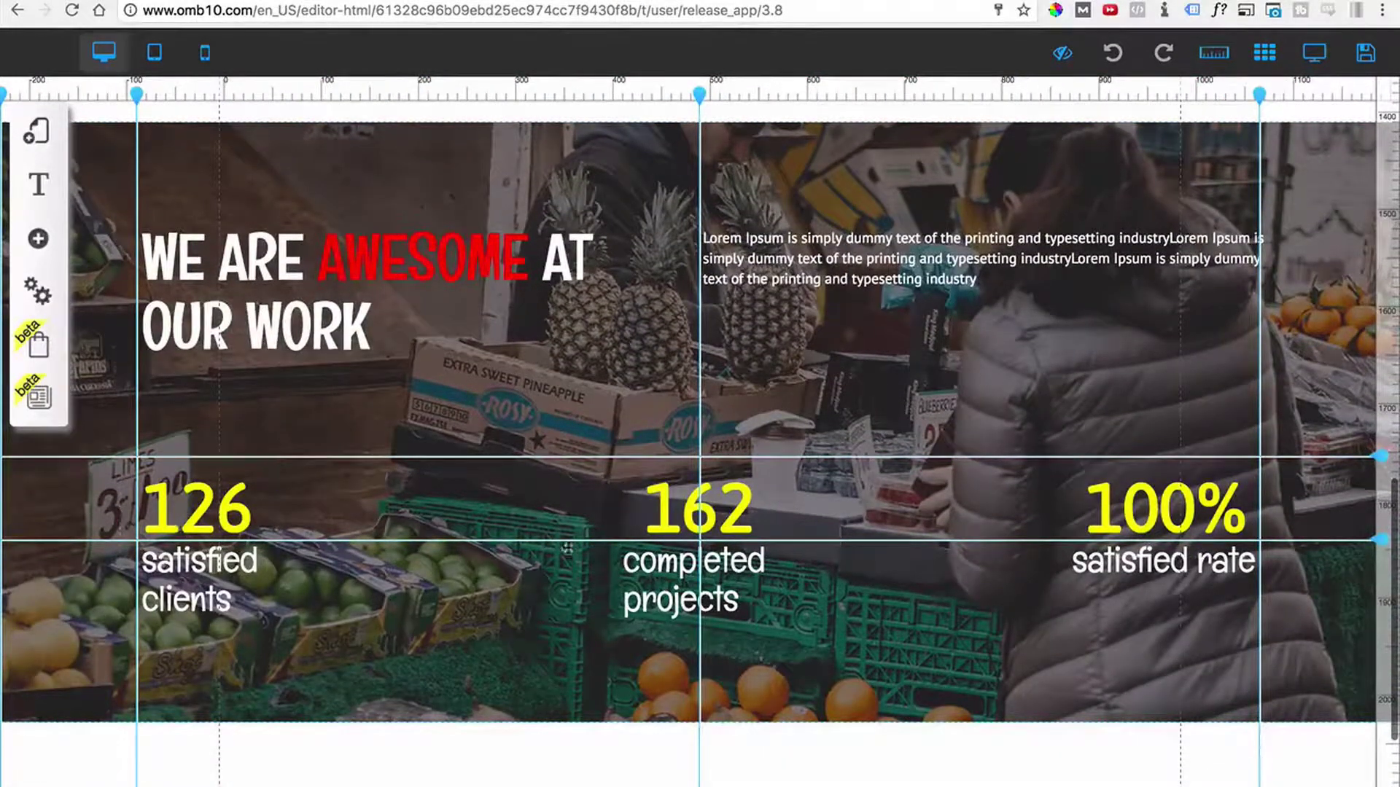
scroll(745, 617, "down", 2)
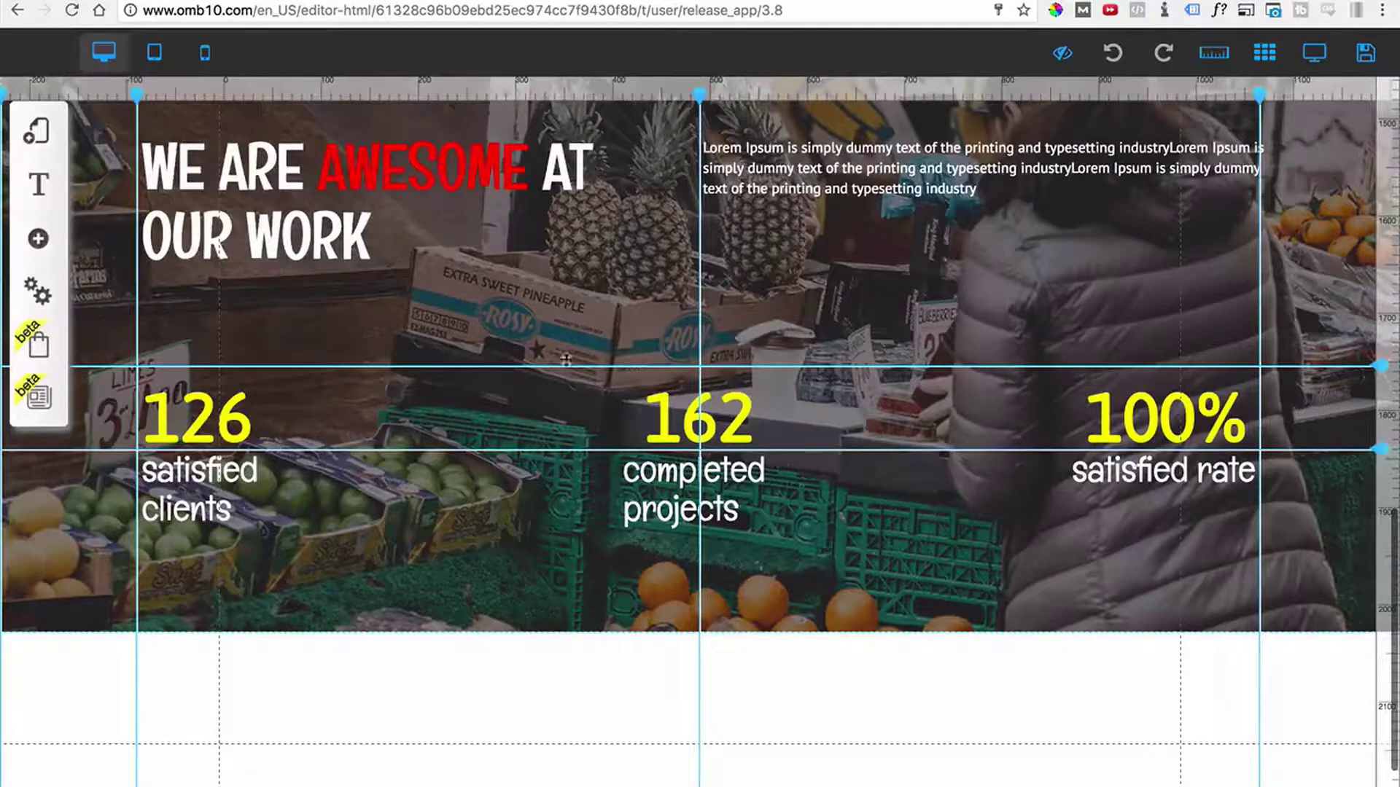
scroll(856, 591, "down", 4)
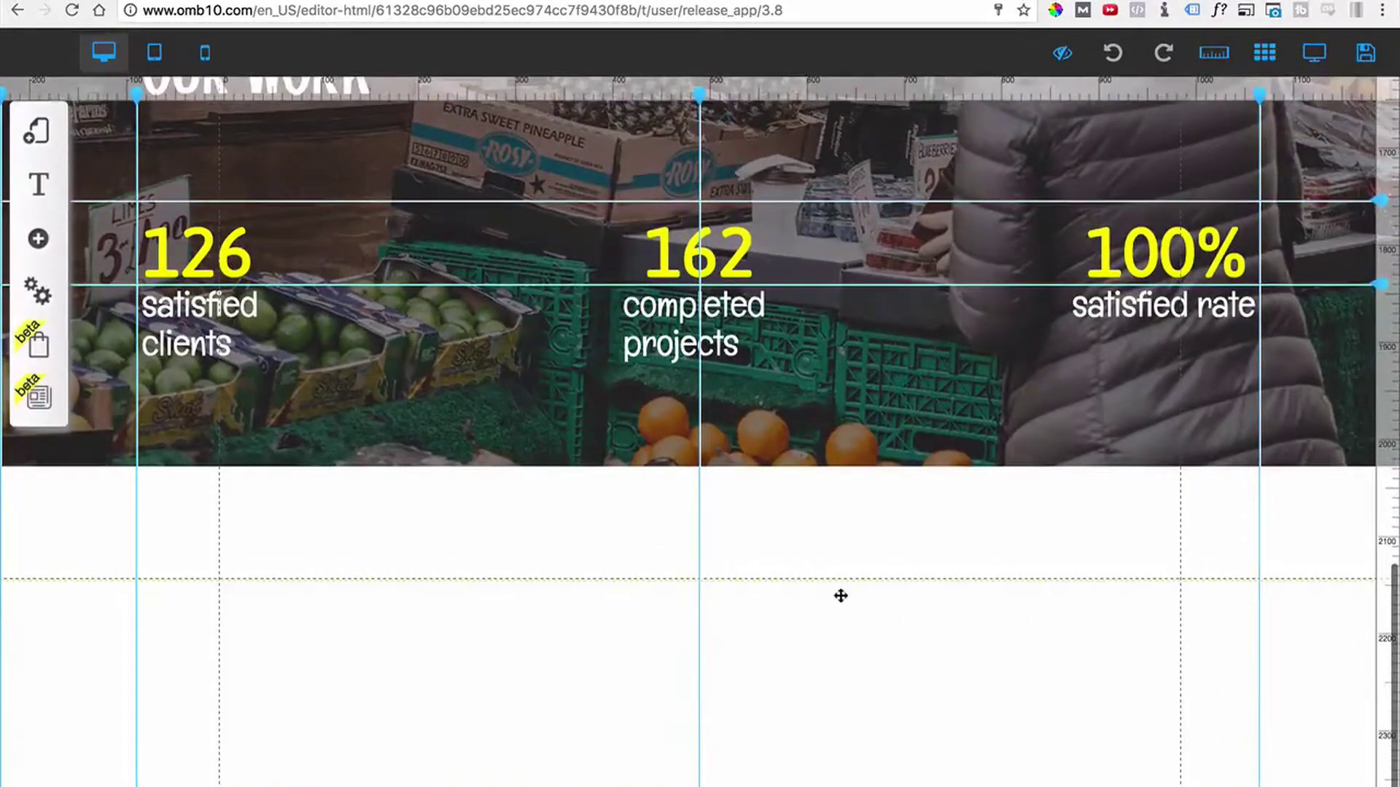
scroll(840, 594, "up", 5)
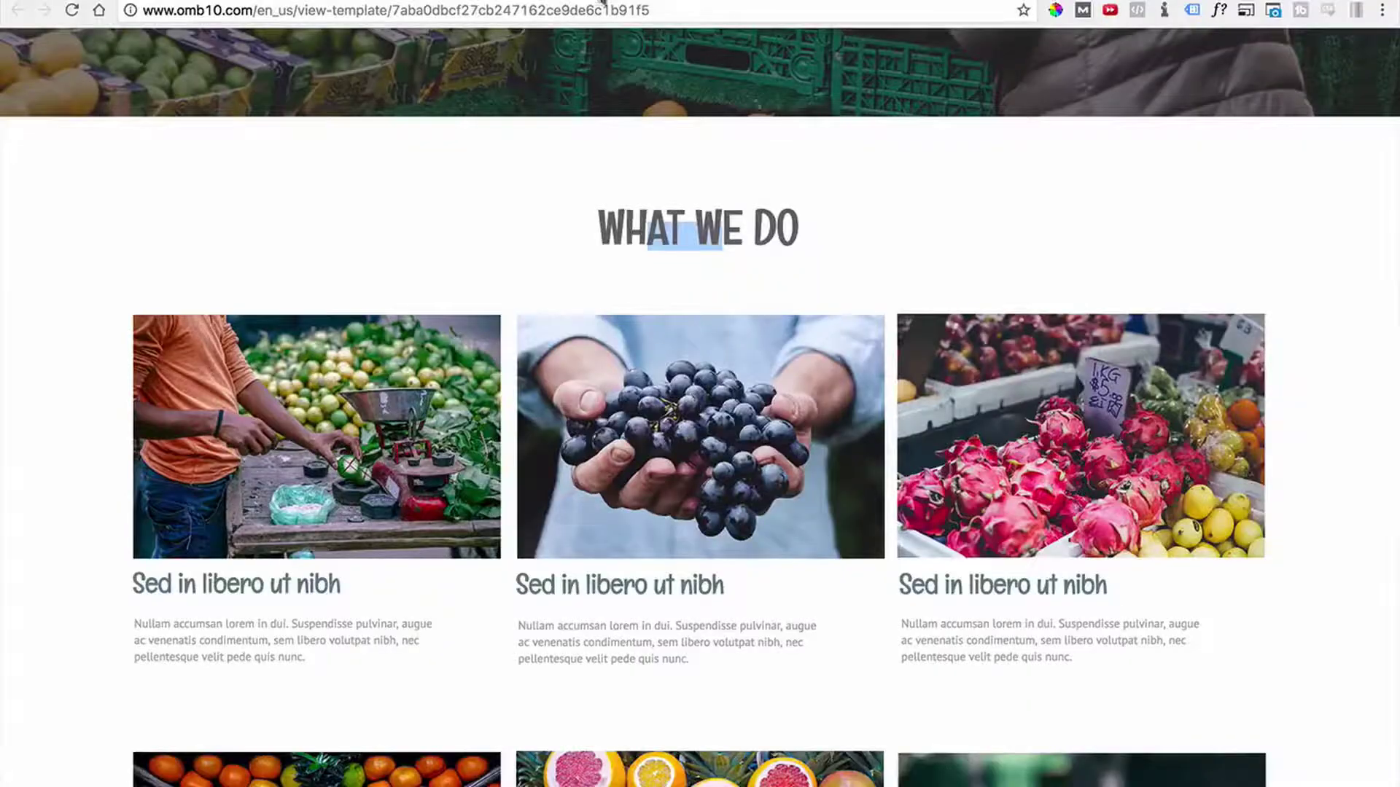
scroll(692, 517, "up", 15)
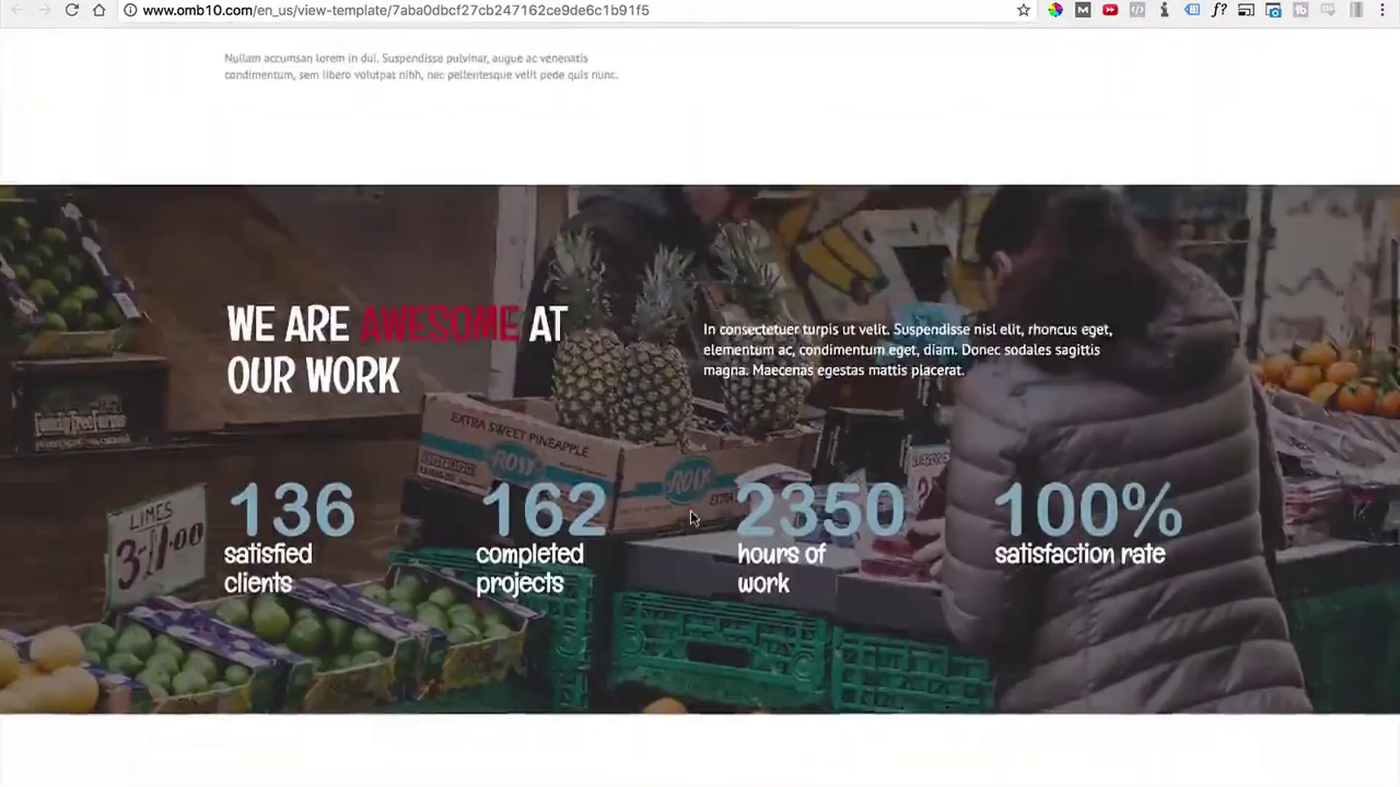
scroll(691, 516, "down", 5)
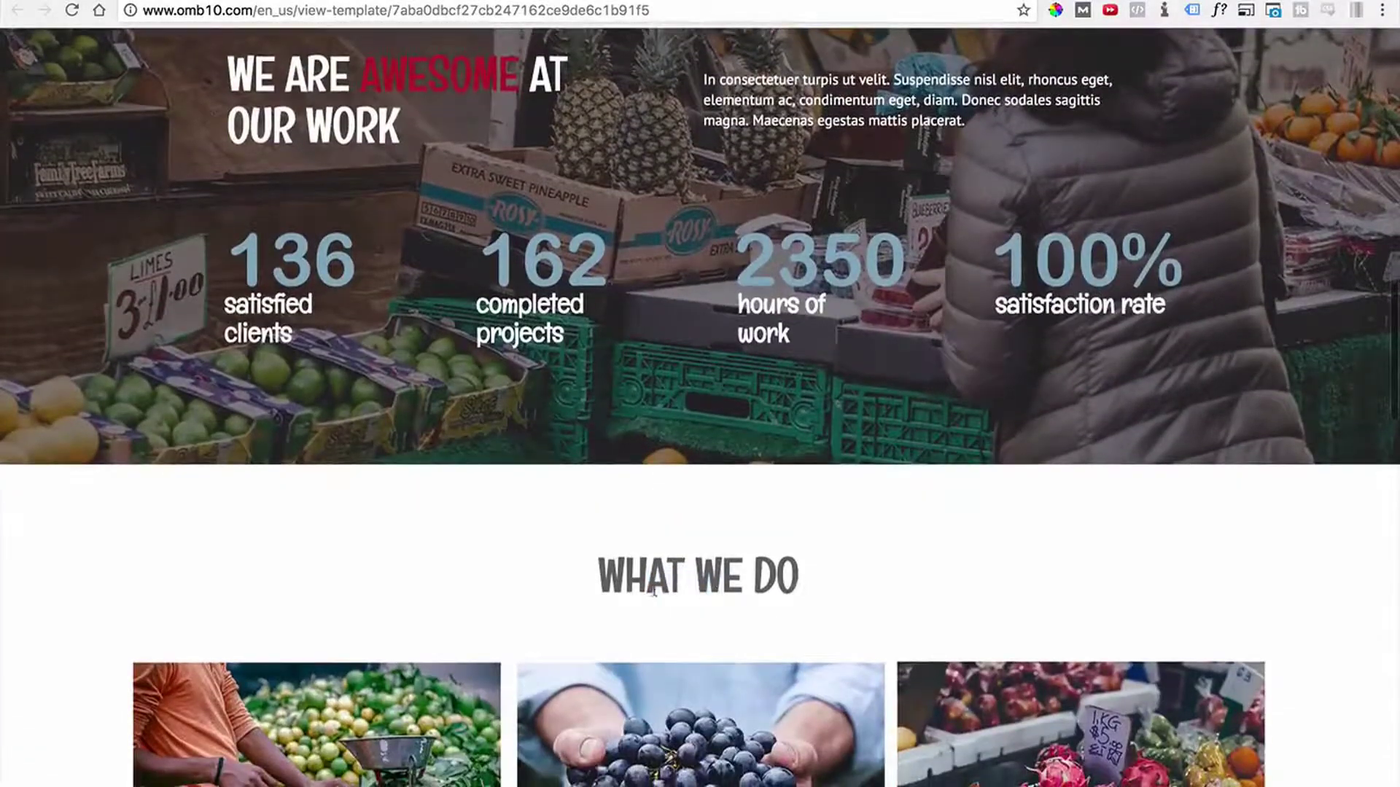
left_click_drag(735, 579, 745, 588)
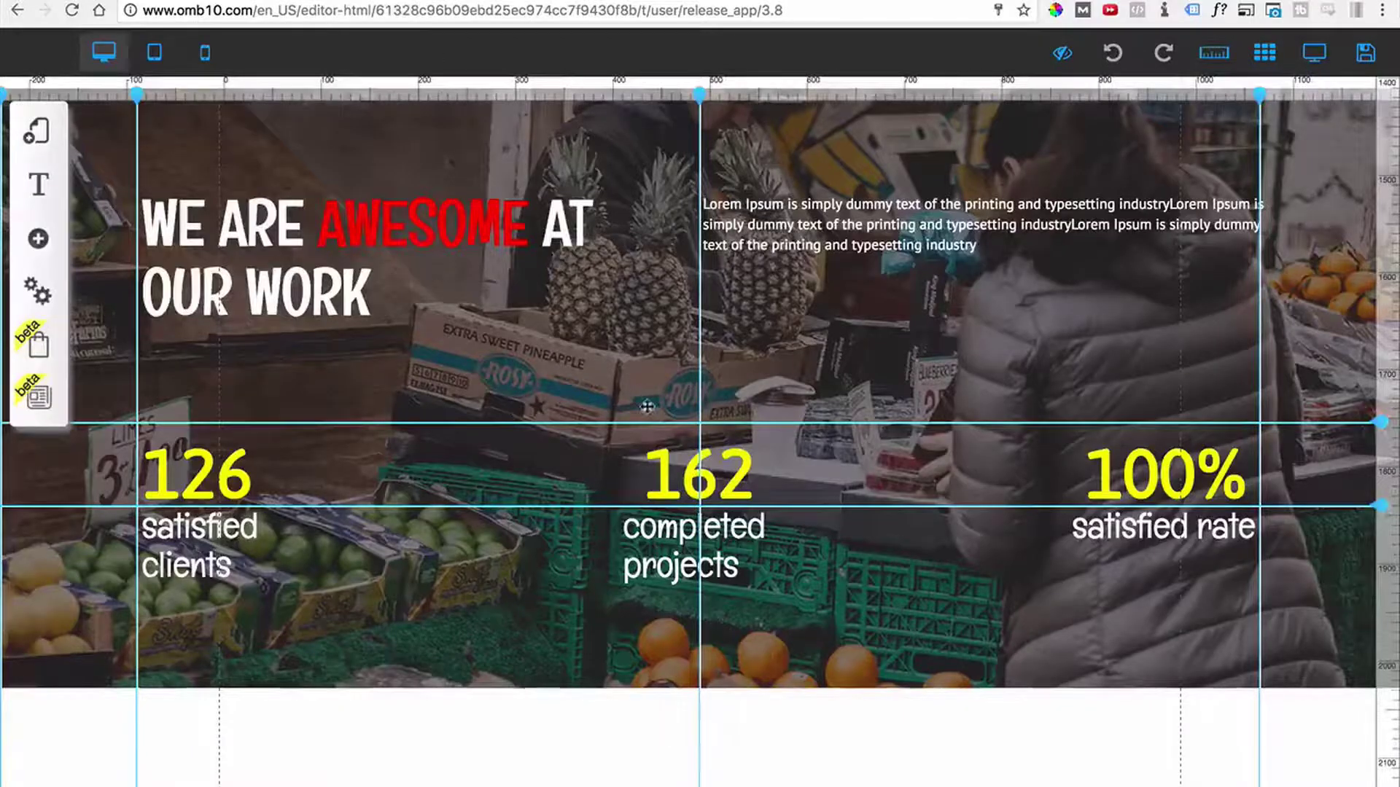
scroll(671, 609, "down", 4)
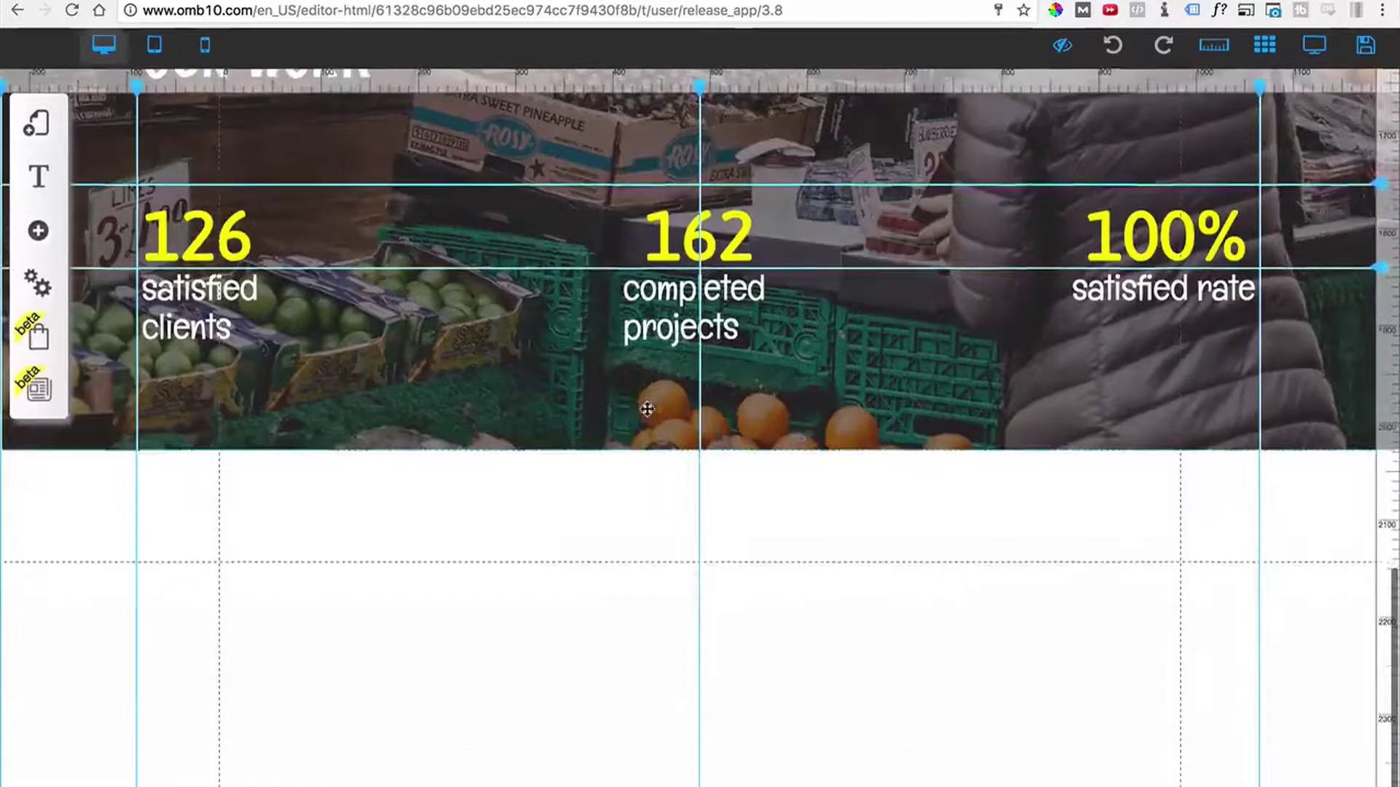
scroll(619, 642, "down", 8)
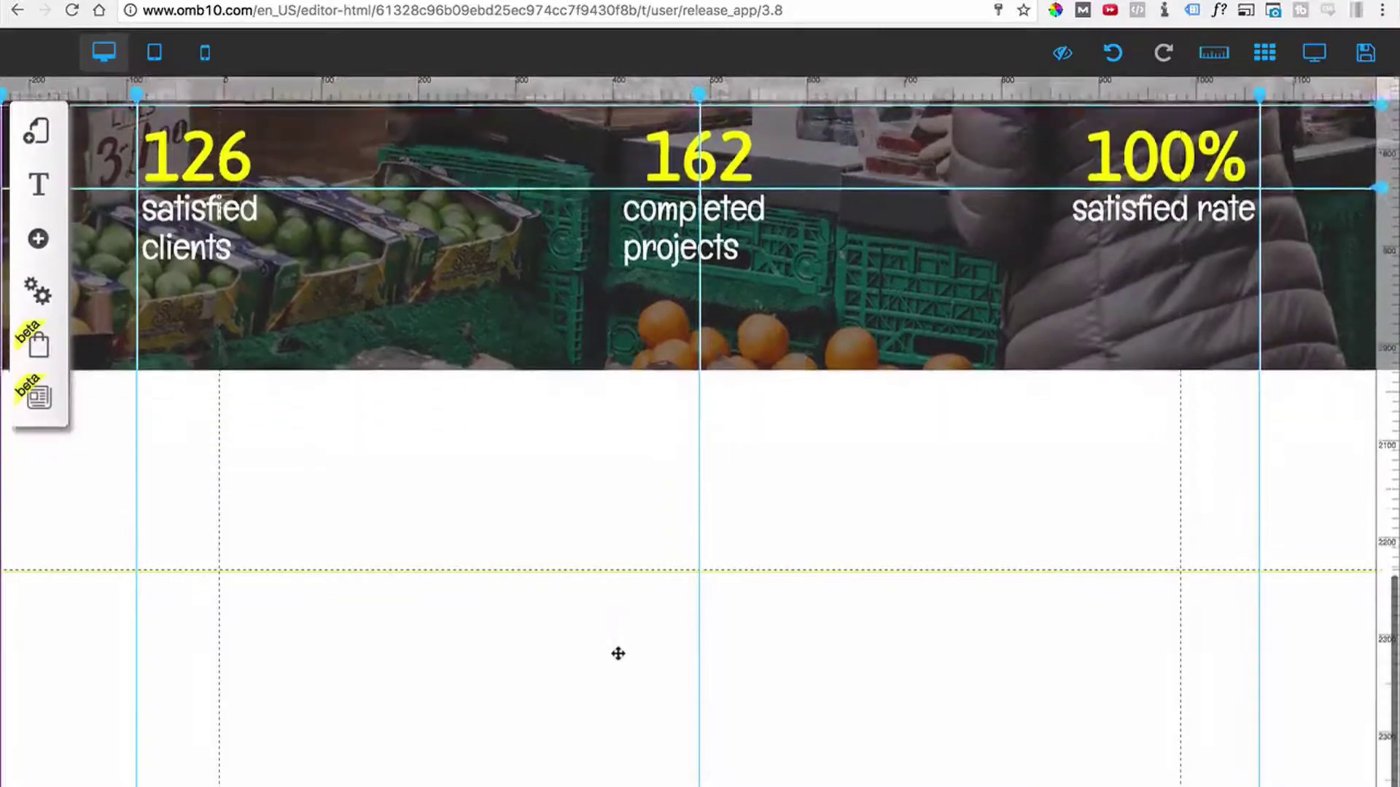
scroll(609, 509, "up", 7)
scroll(606, 506, "down", 5)
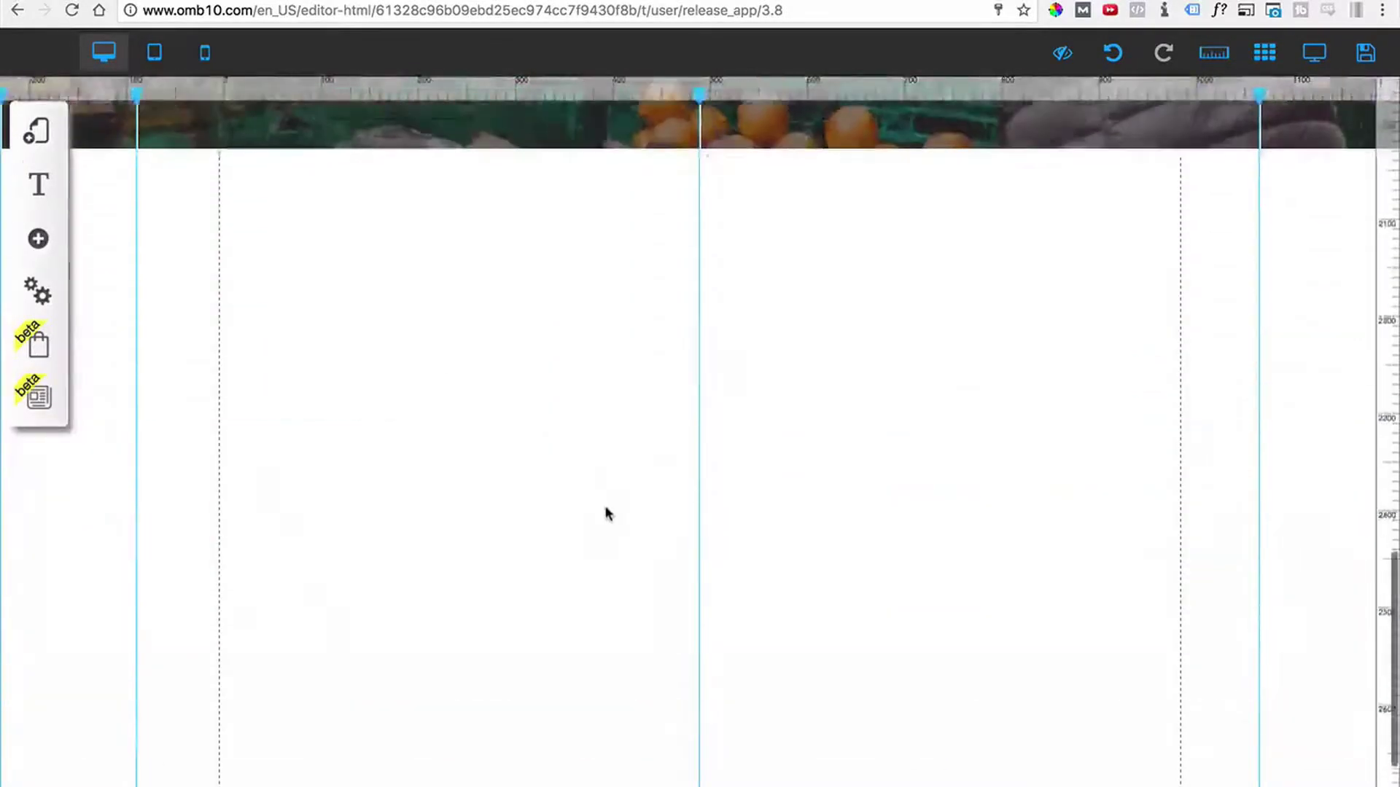
scroll(609, 730, "down", 7)
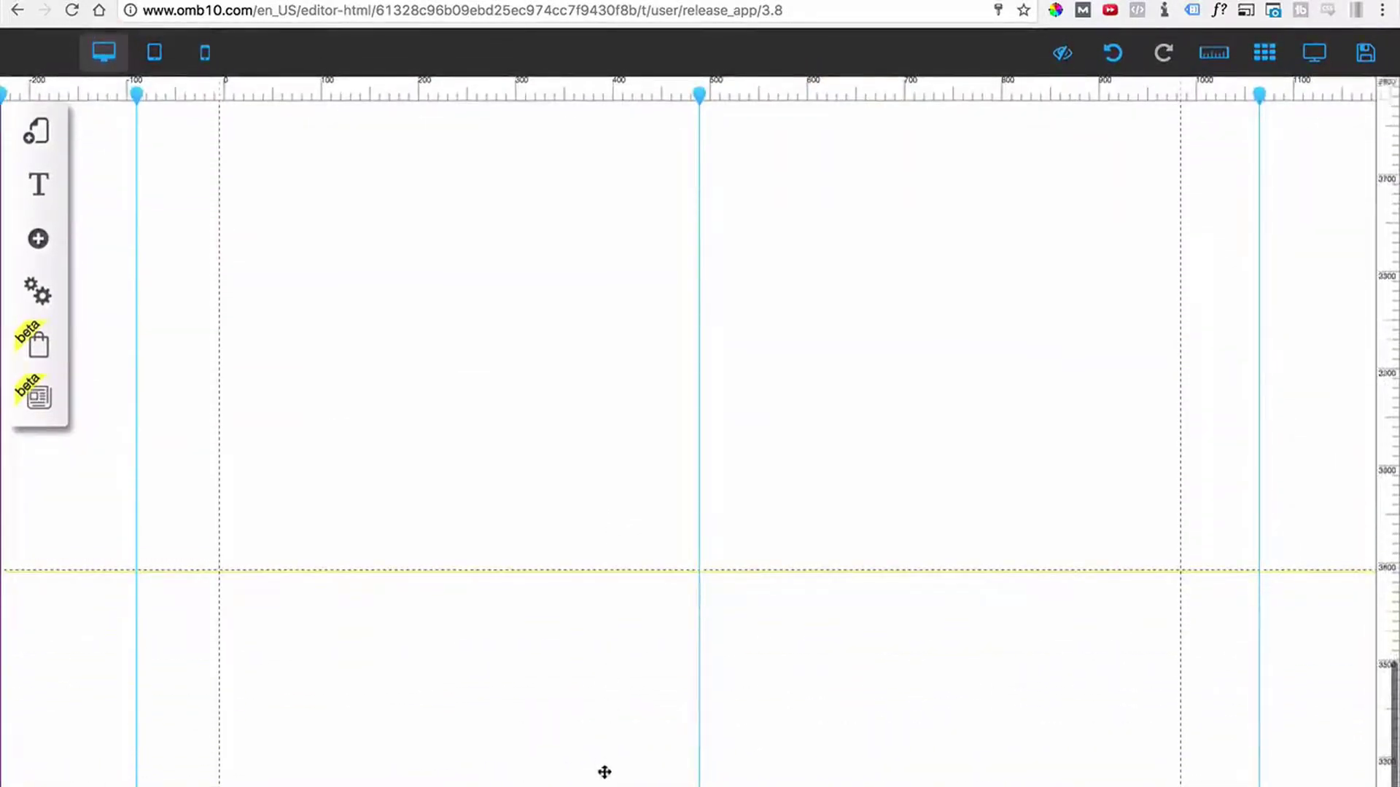
scroll(601, 450, "up", 10)
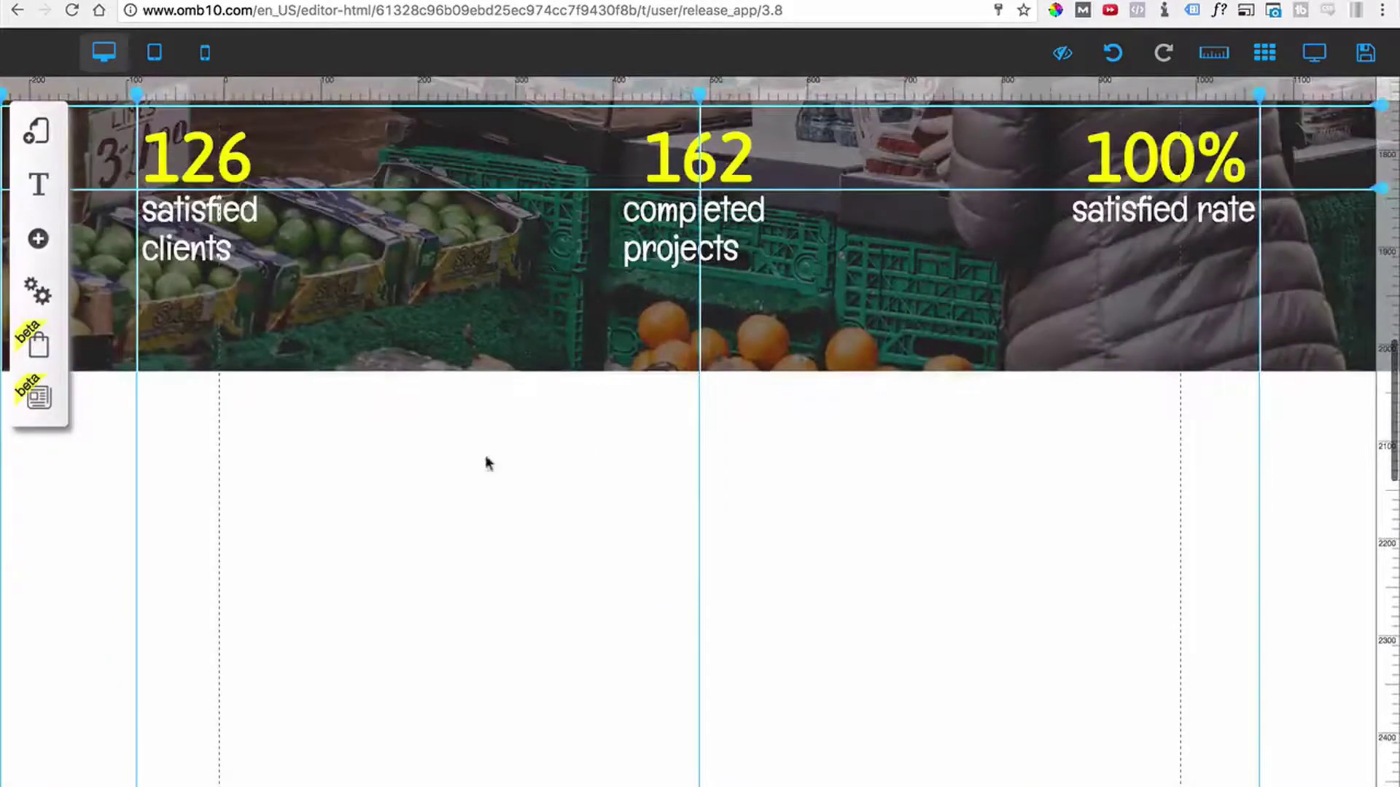
scroll(188, 340, "up", 6)
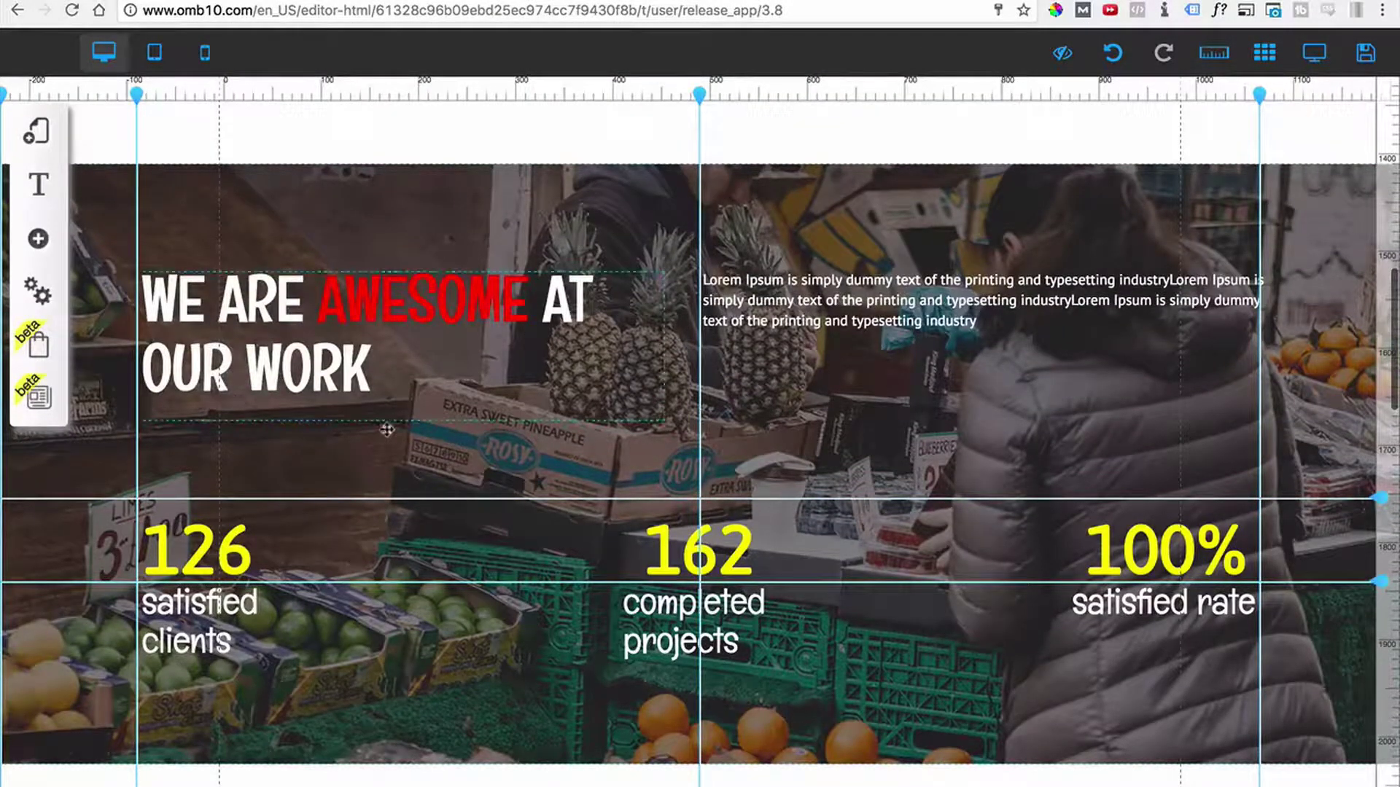
scroll(441, 433, "down", 1)
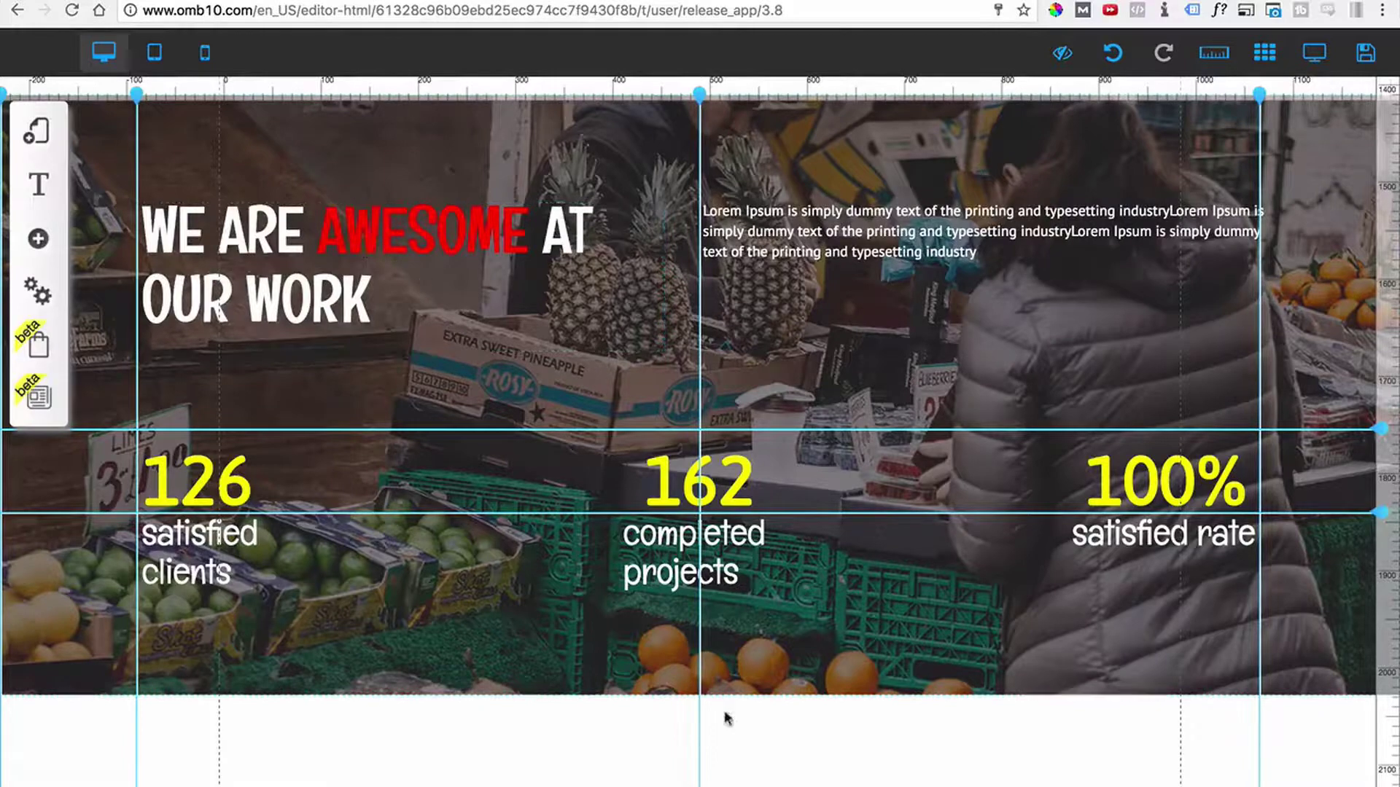
scroll(678, 611, "down", 1)
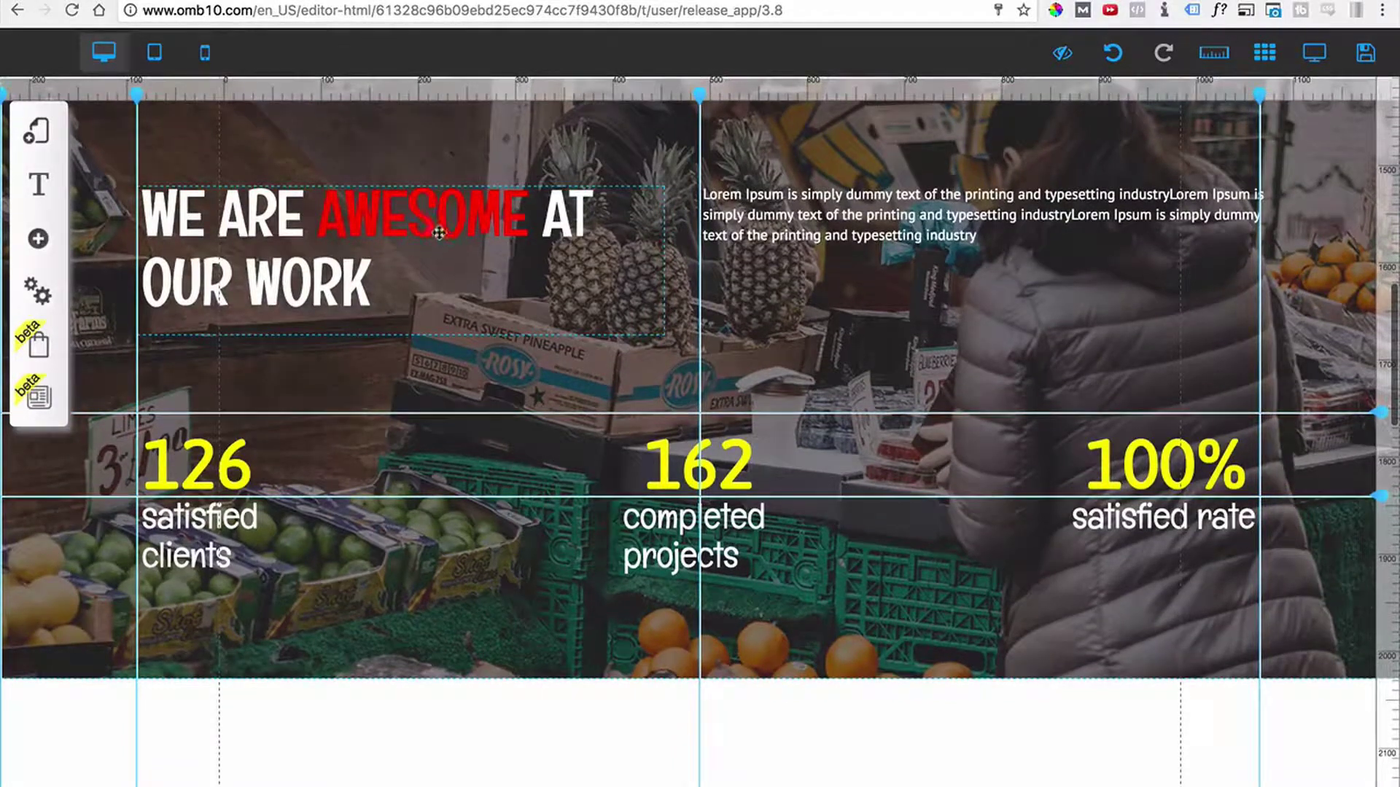
Copy the WE ARE AWESOME AT OUR WORK headline into the white section below the counters.
left_click(559, 257)
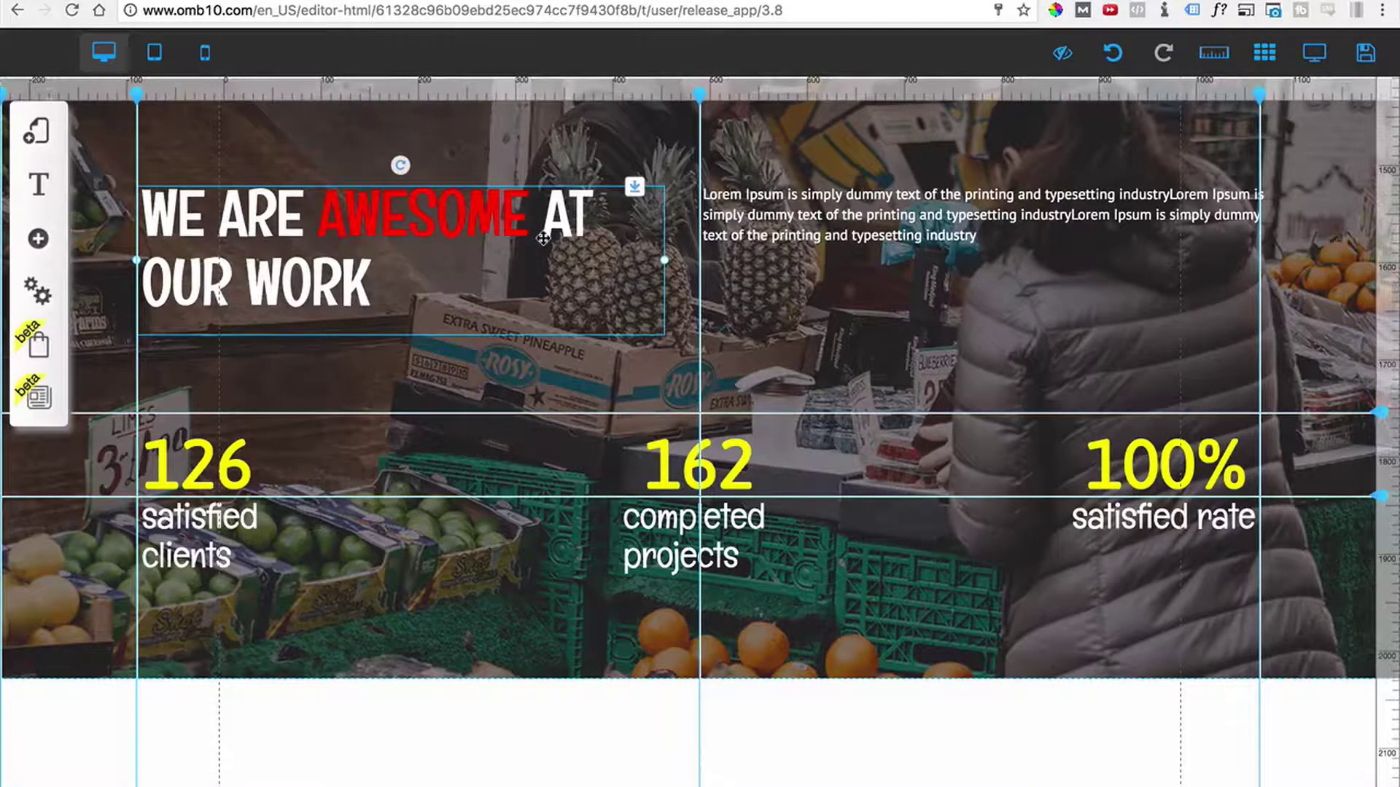
left_click_drag(543, 239, 787, 743)
scroll(745, 538, "down", 5)
left_click_drag(718, 387, 773, 435)
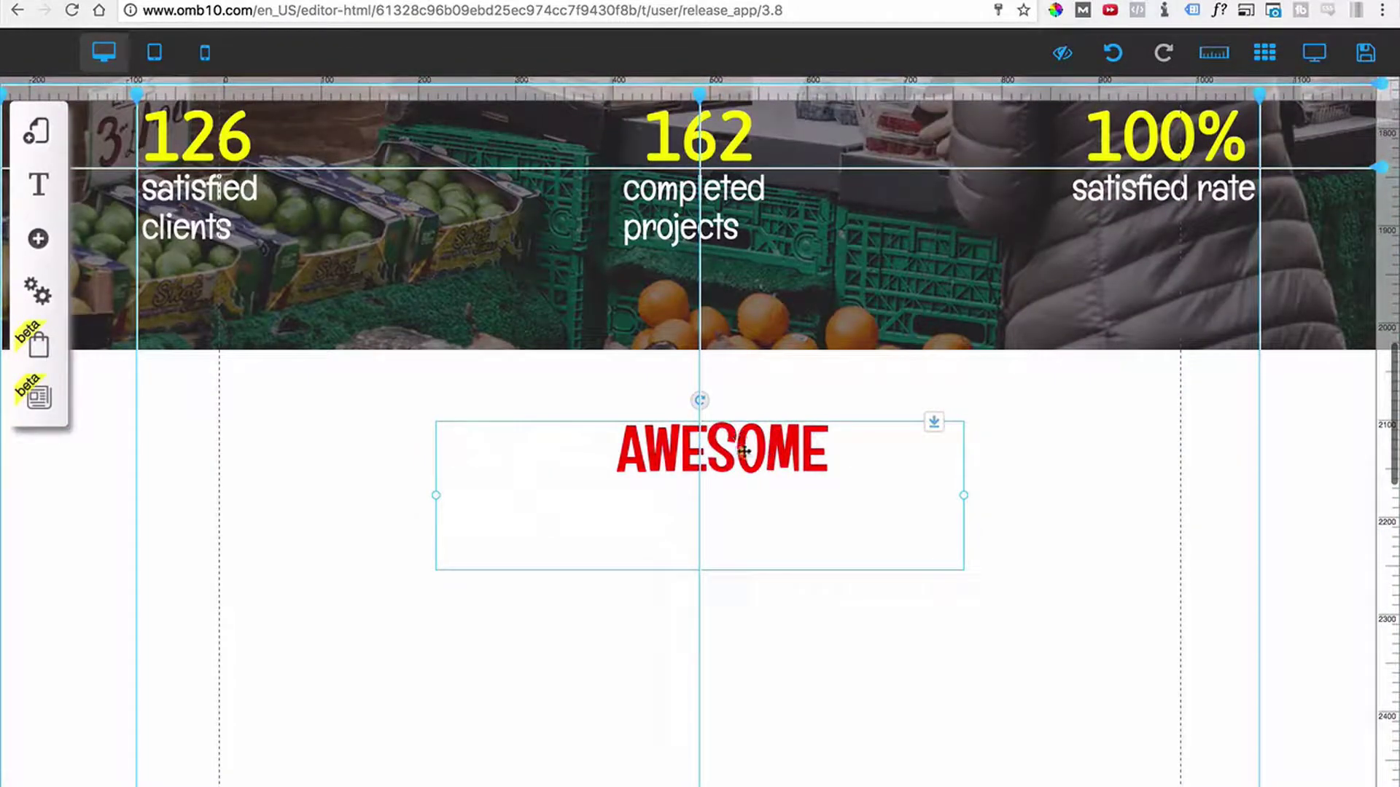
Change the copied headline to dark grey, centre-aligned text reading WHAT WE DO.
double_click(745, 453)
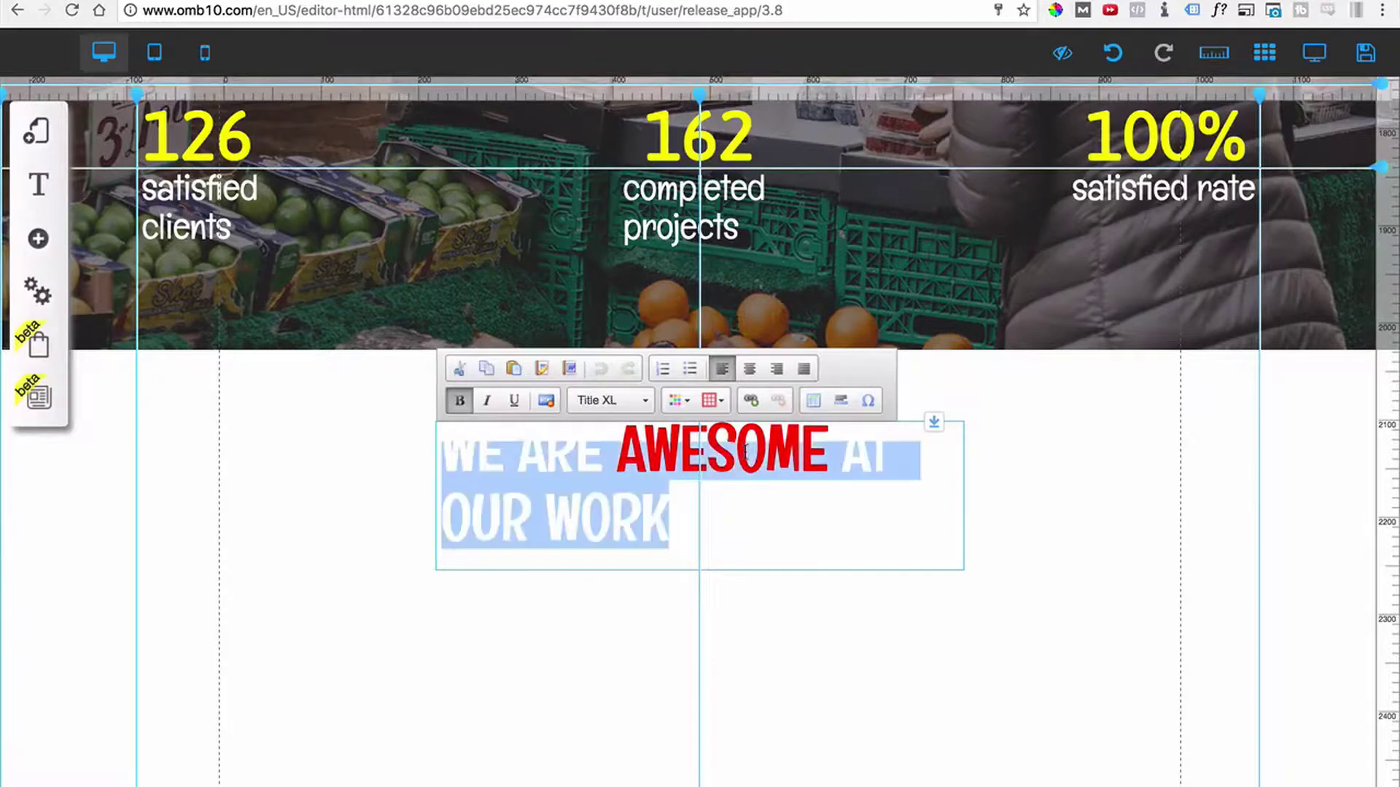
left_click(677, 400)
left_click(803, 443)
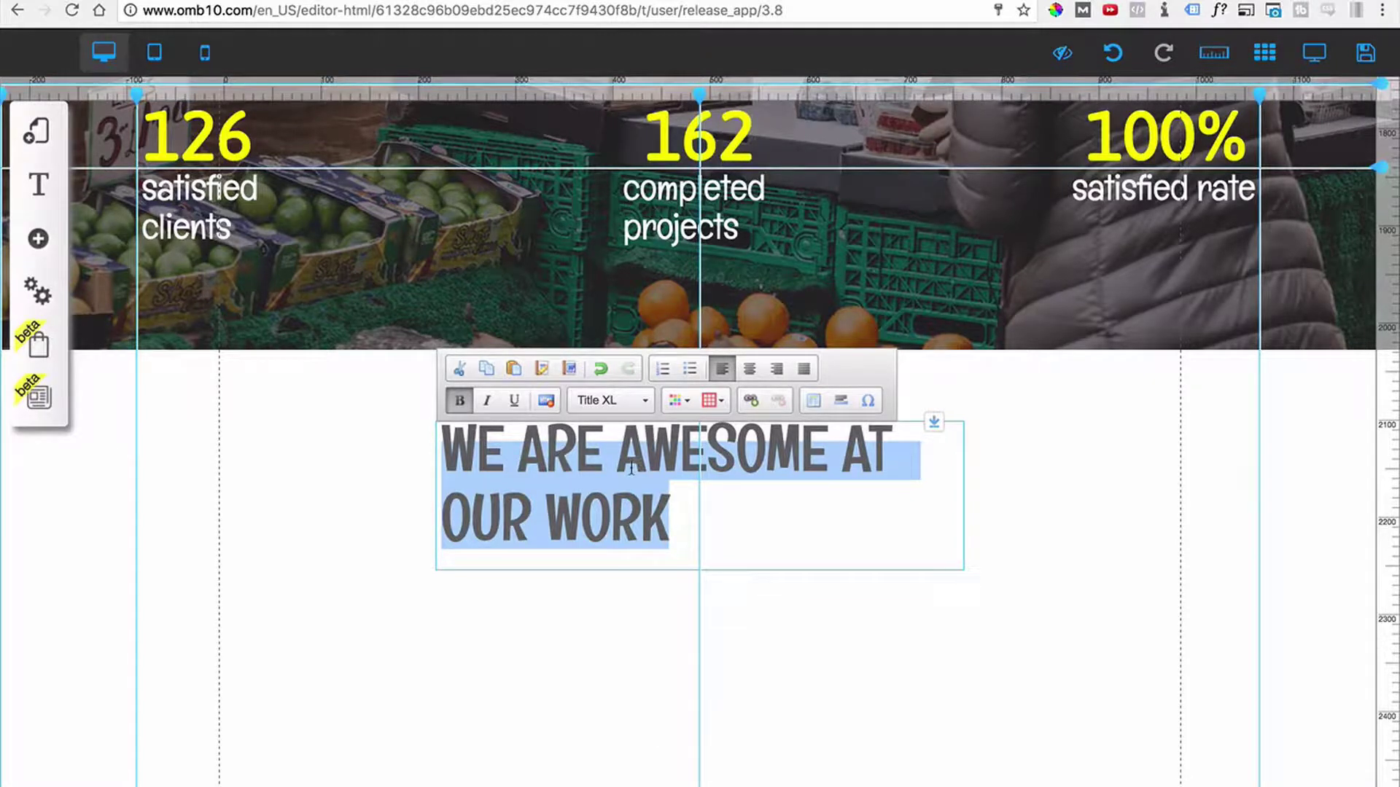
type("WHAT")
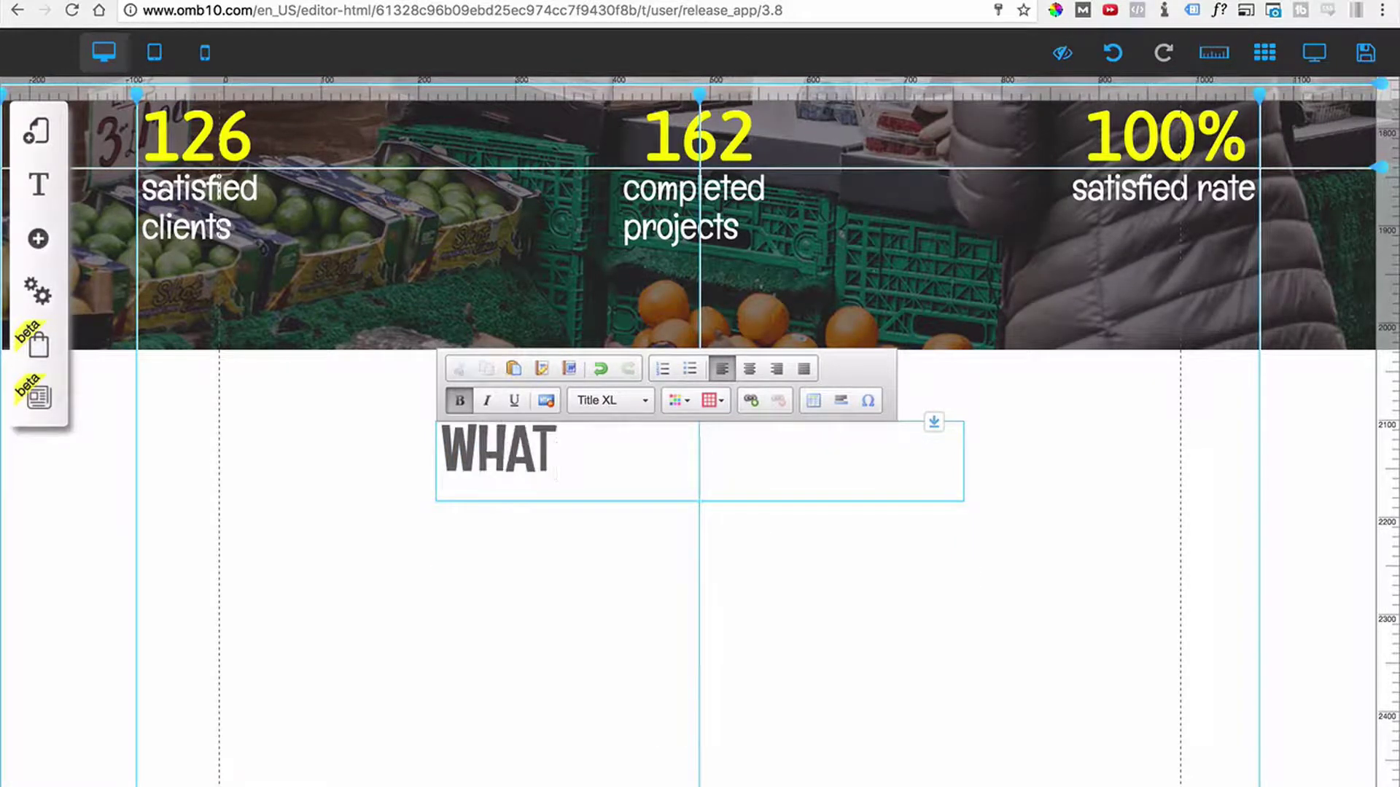
type(" WE DO")
key("ctrl+a")
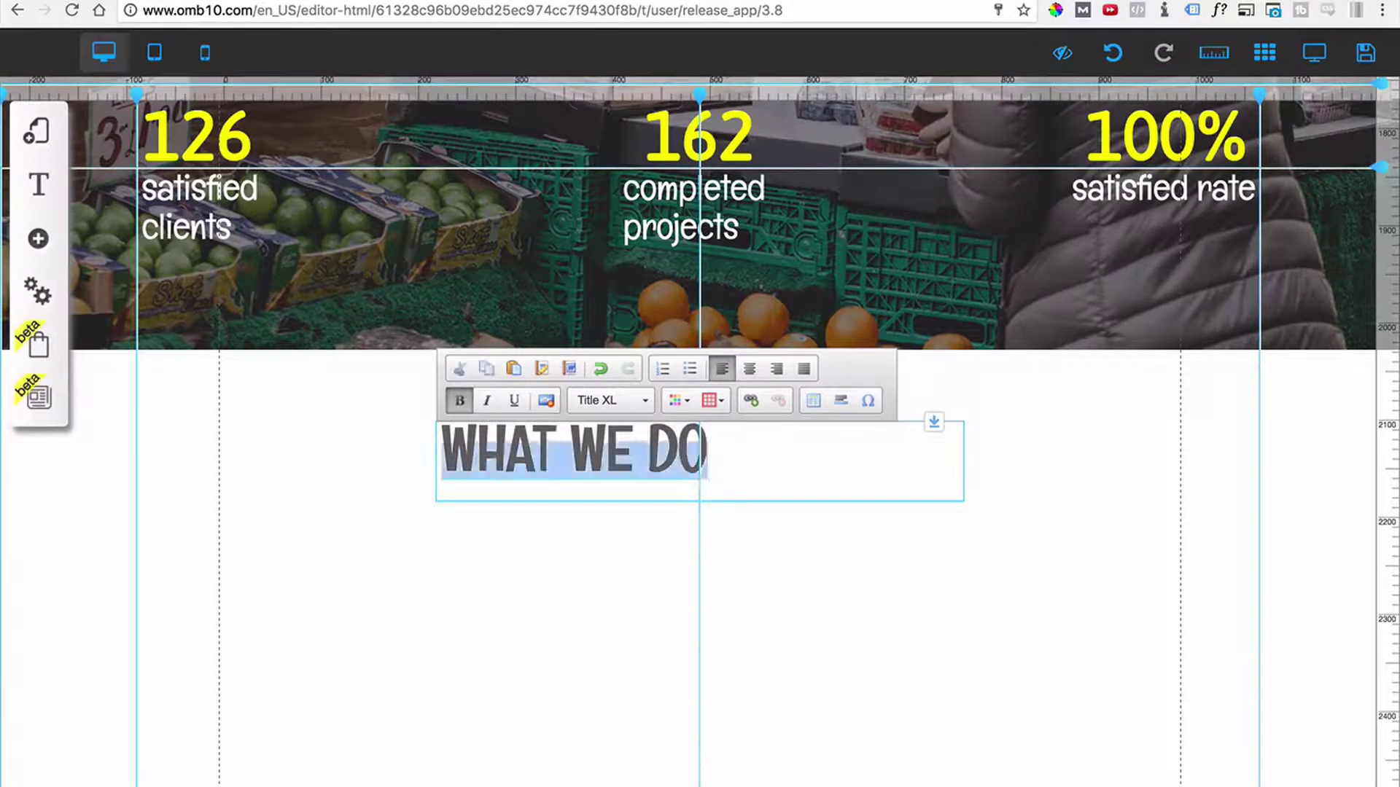
left_click(750, 368)
left_click(864, 566)
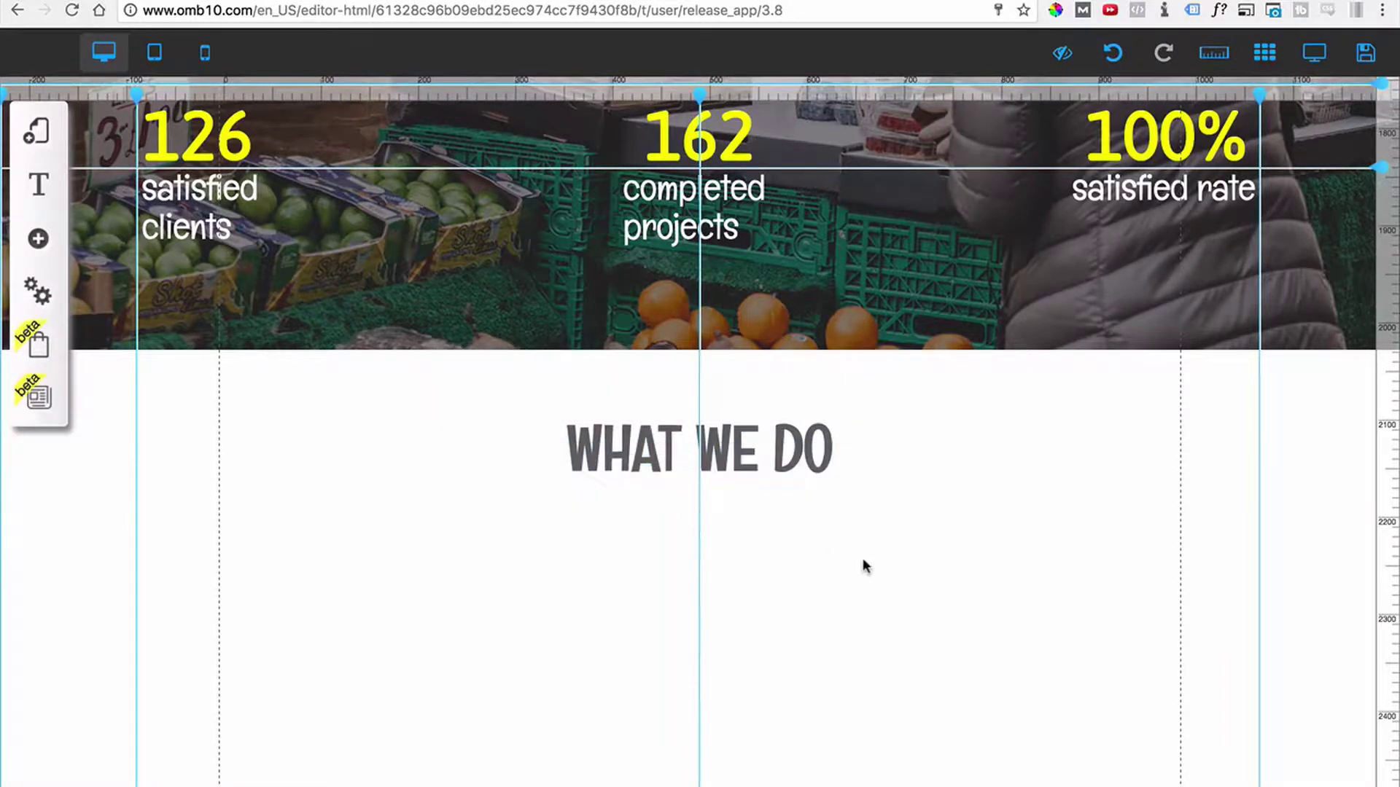
left_click(790, 471)
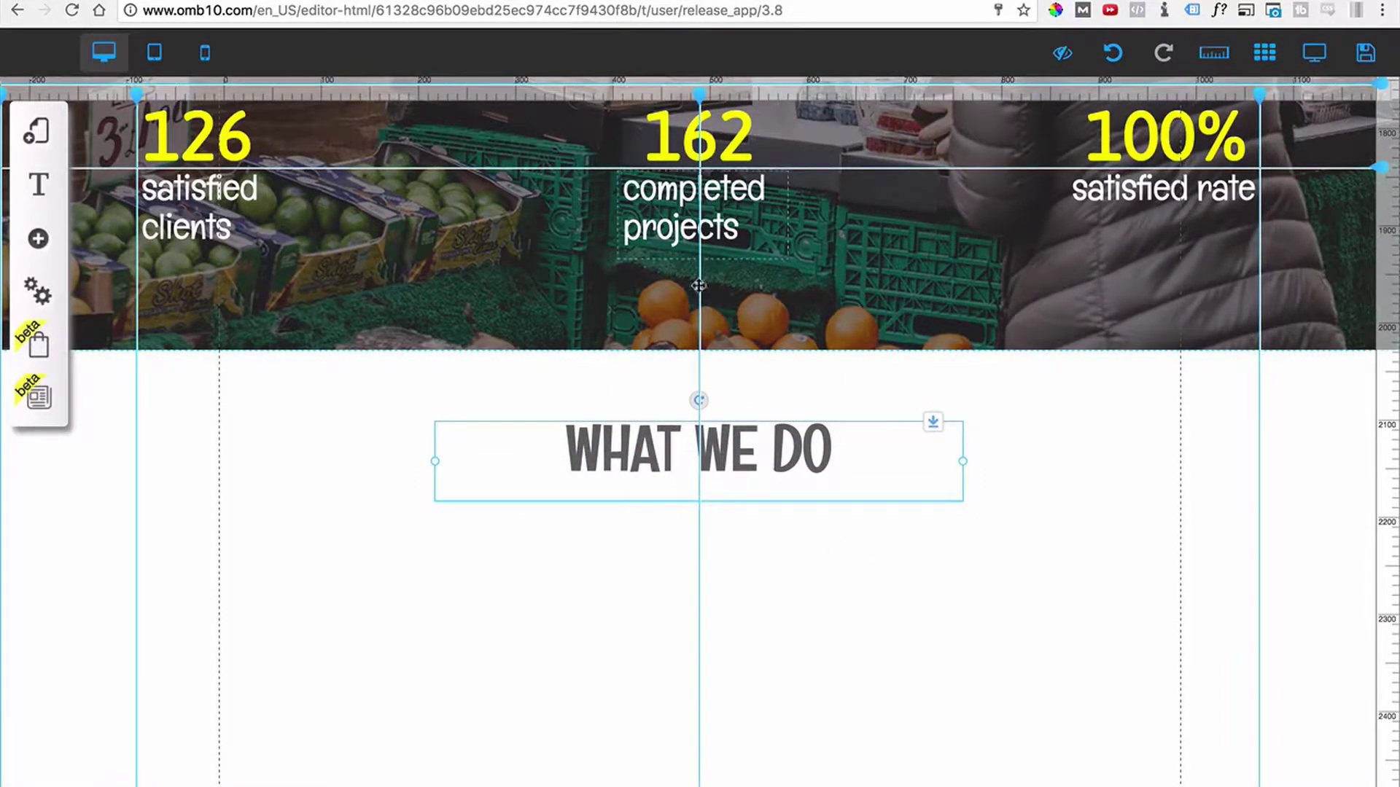
Move the WHAT WE DO heading lower and widen its box left and right to the column guides.
left_click_drag(809, 441, 767, 467)
left_click_drag(435, 477, 222, 478)
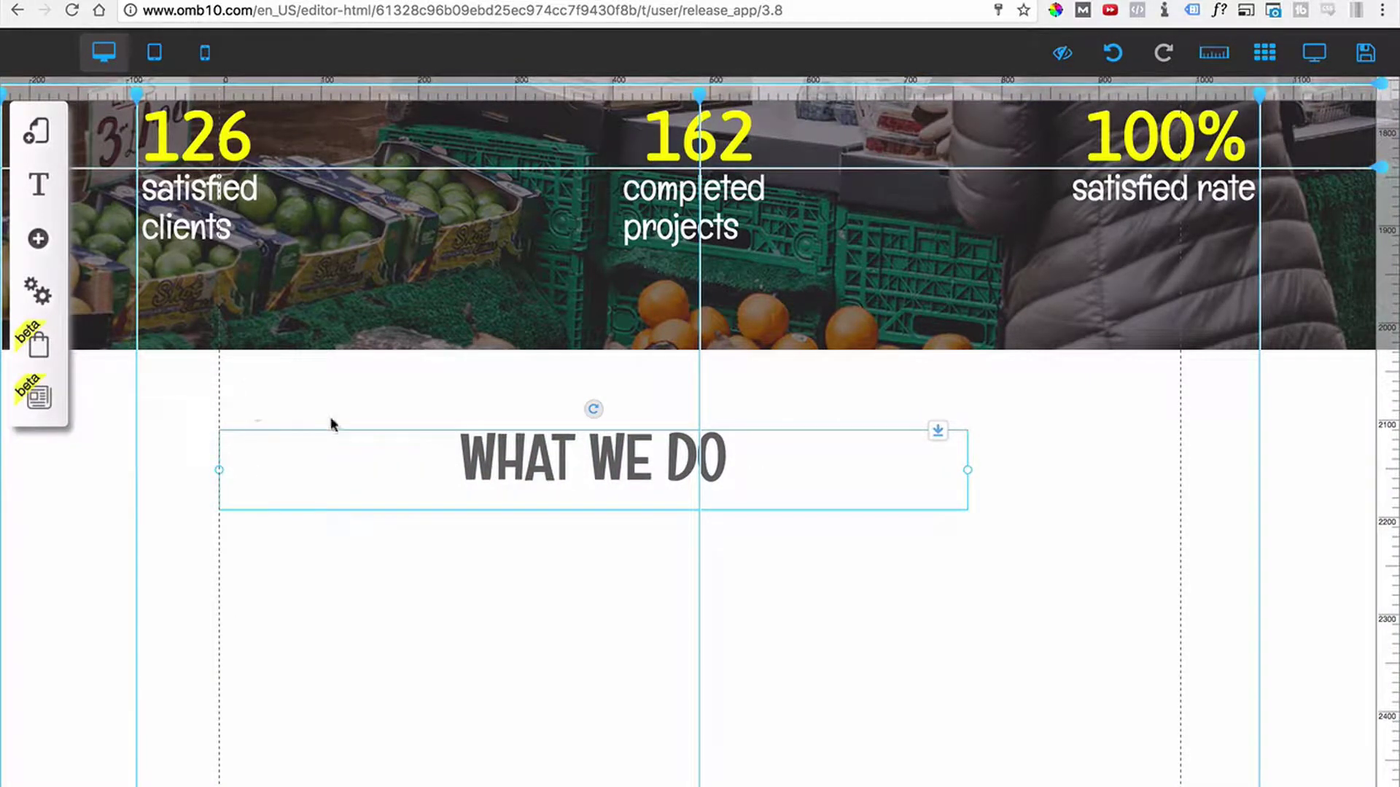
left_click_drag(968, 473, 1174, 494)
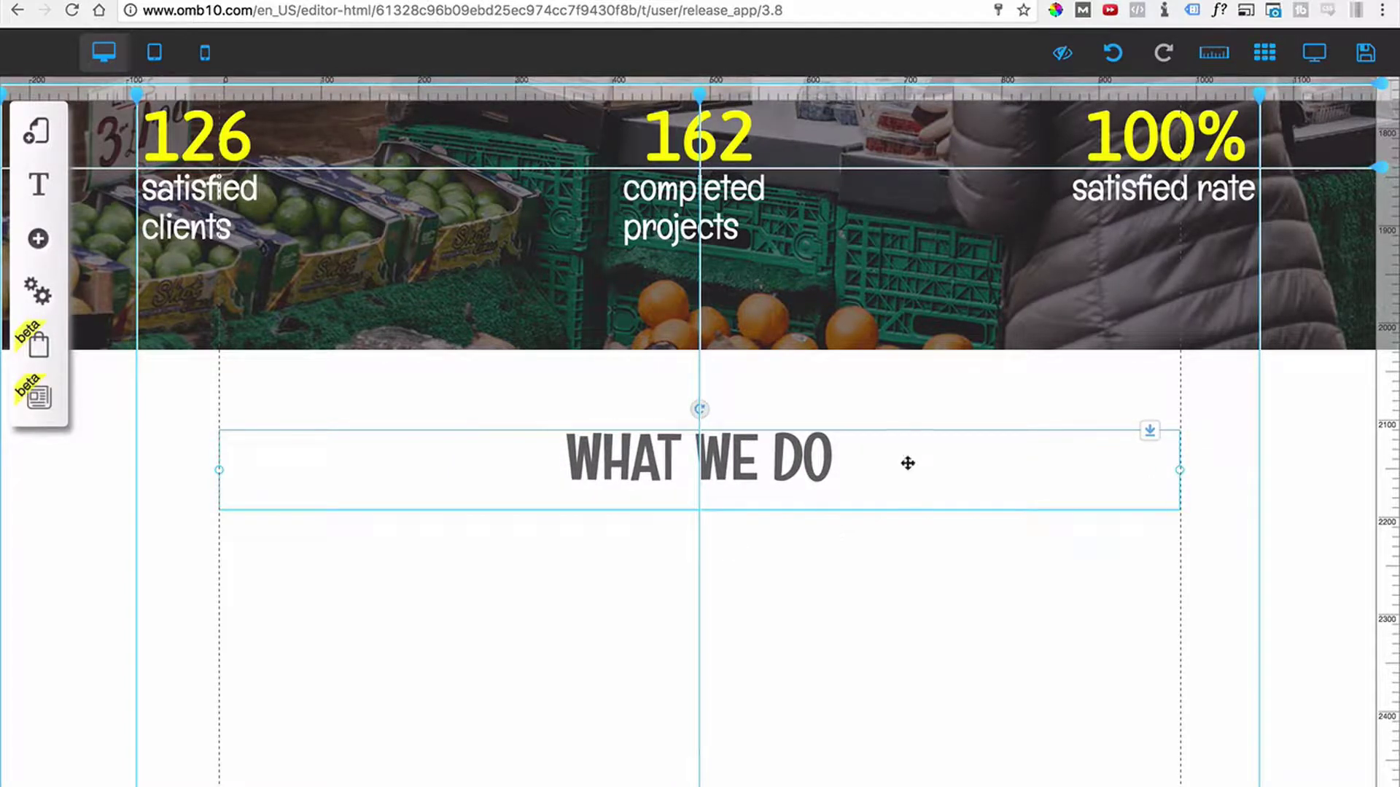
left_click(849, 622)
scroll(811, 478, "down", 2)
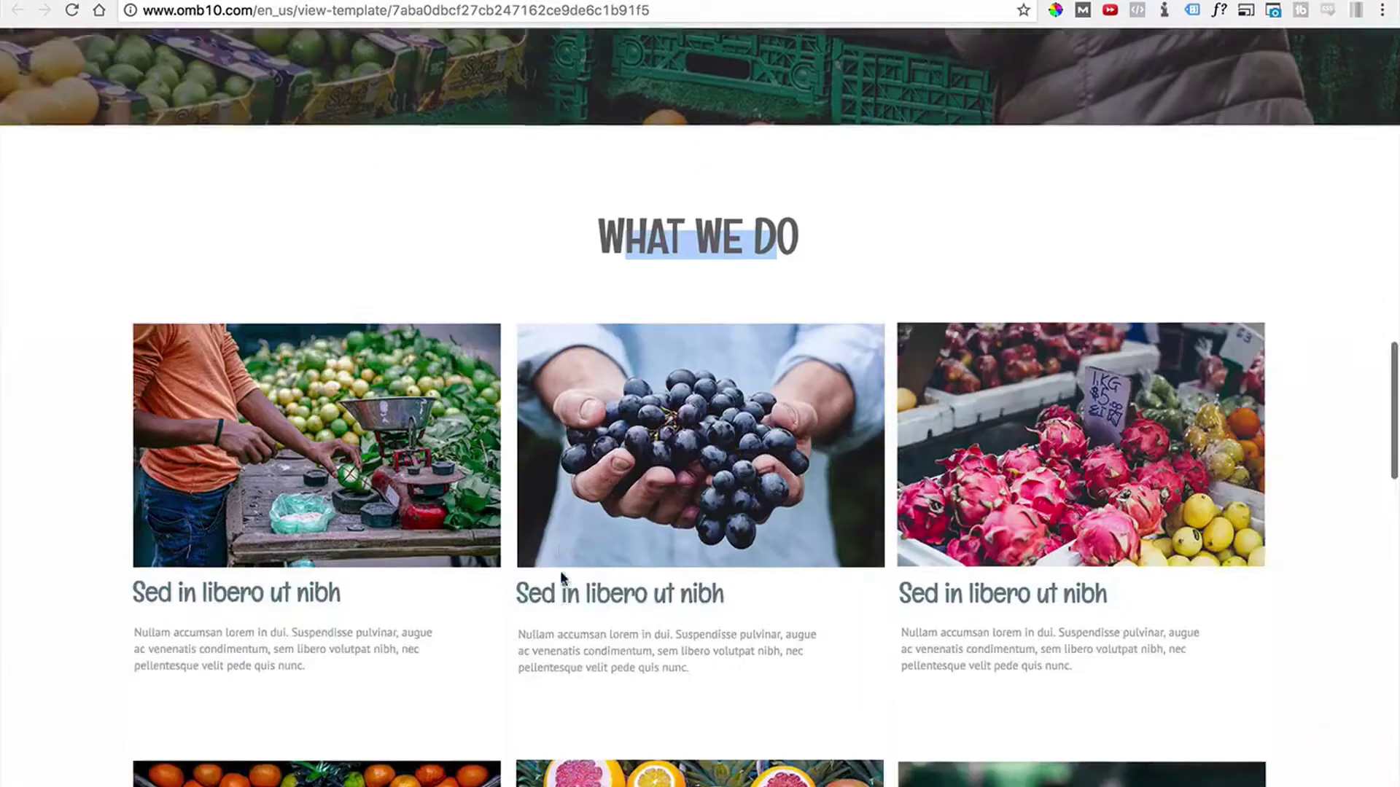
Review the template's six WHAT WE DO fruit cards, then return to the site editor.
scroll(560, 570, "down", 5)
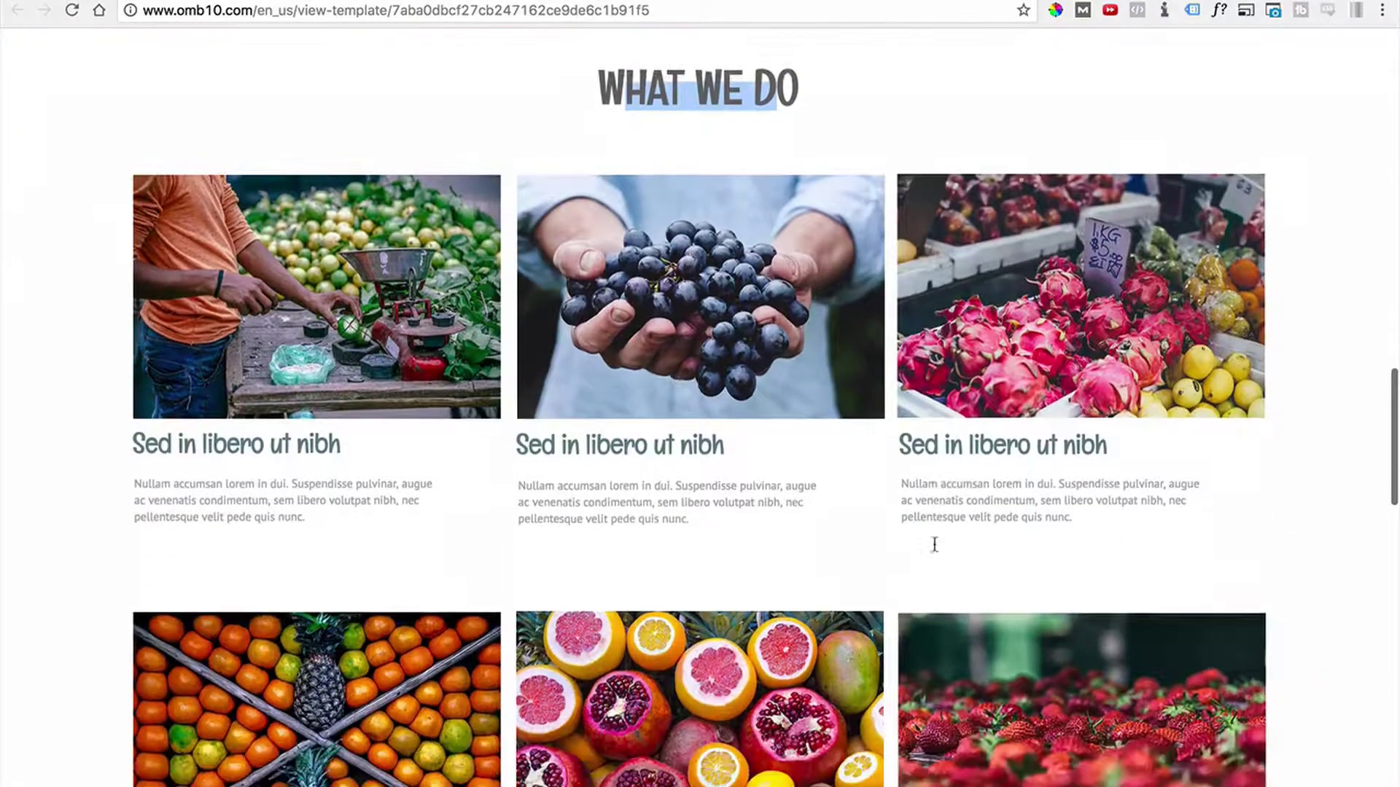
scroll(934, 548, "up", 1)
scroll(806, 441, "up", 1)
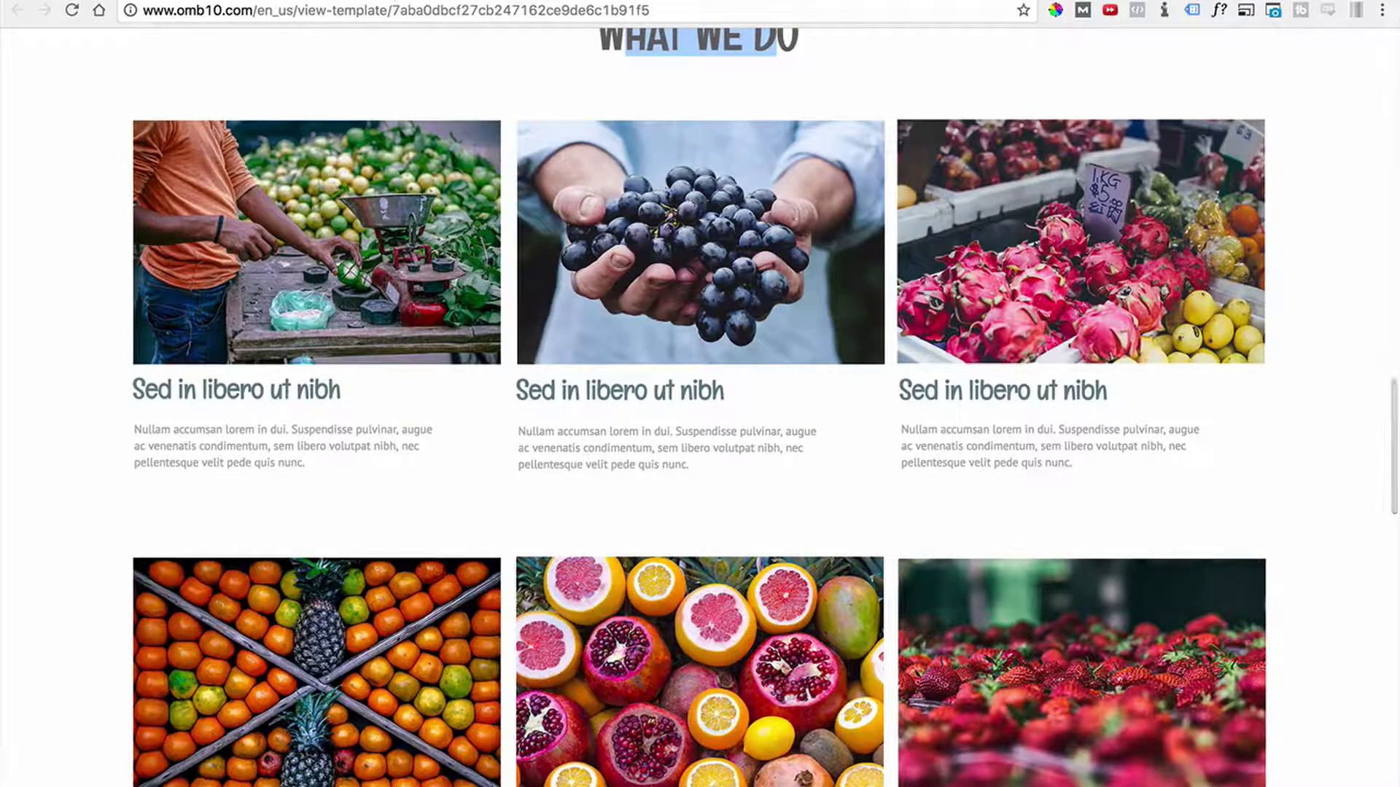
left_click(307, 1)
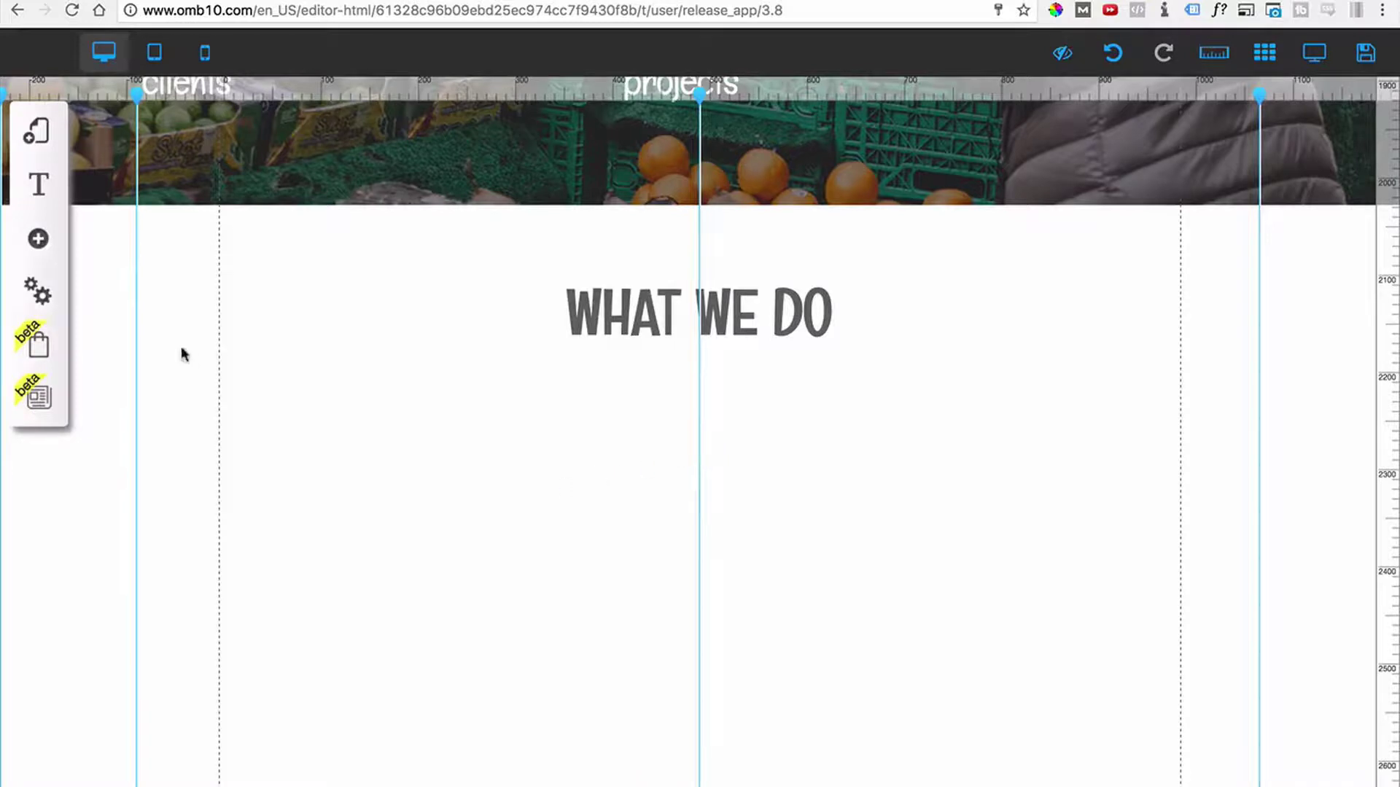
Add the Classic blue rectangle from Boxes and Lines and enlarge it beneath the WHAT WE DO heading.
left_click(39, 241)
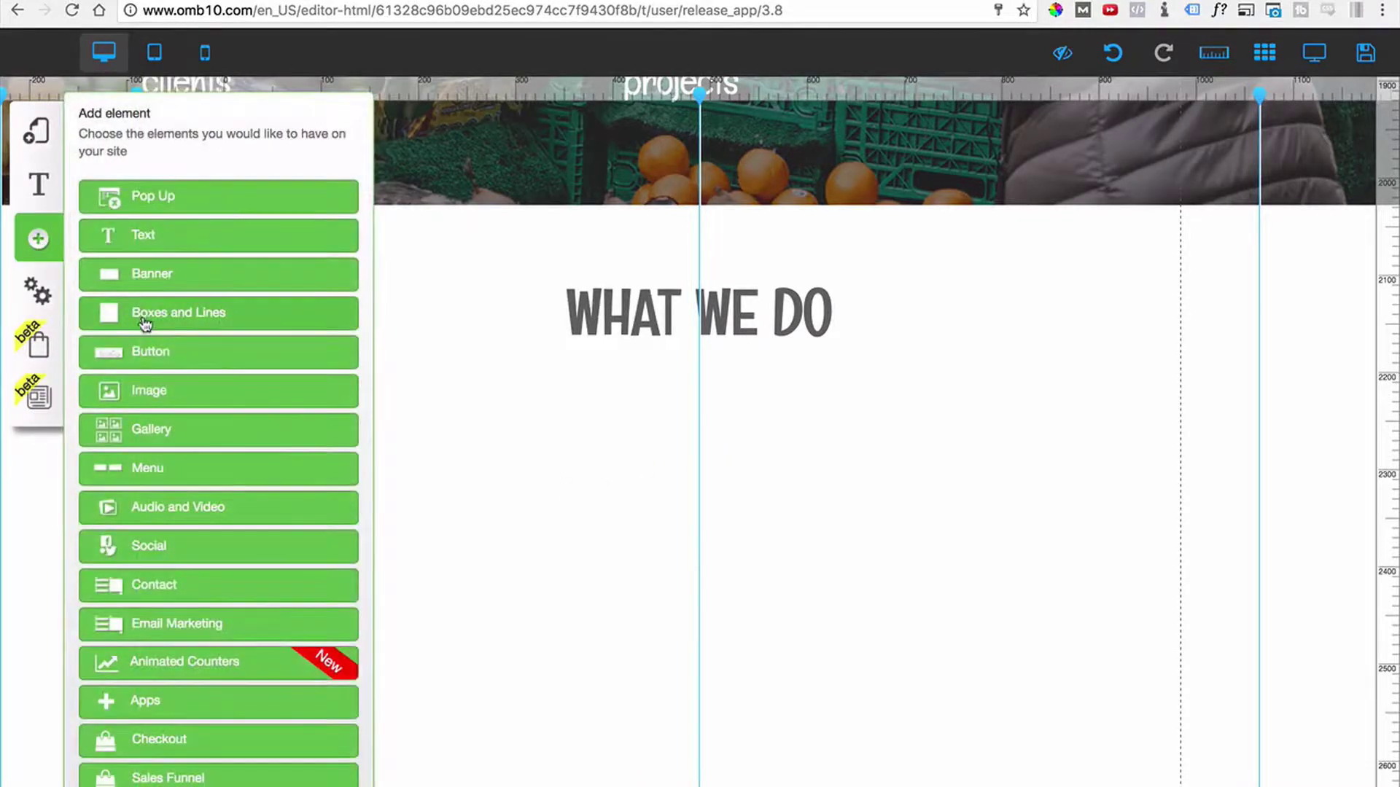
left_click(150, 313)
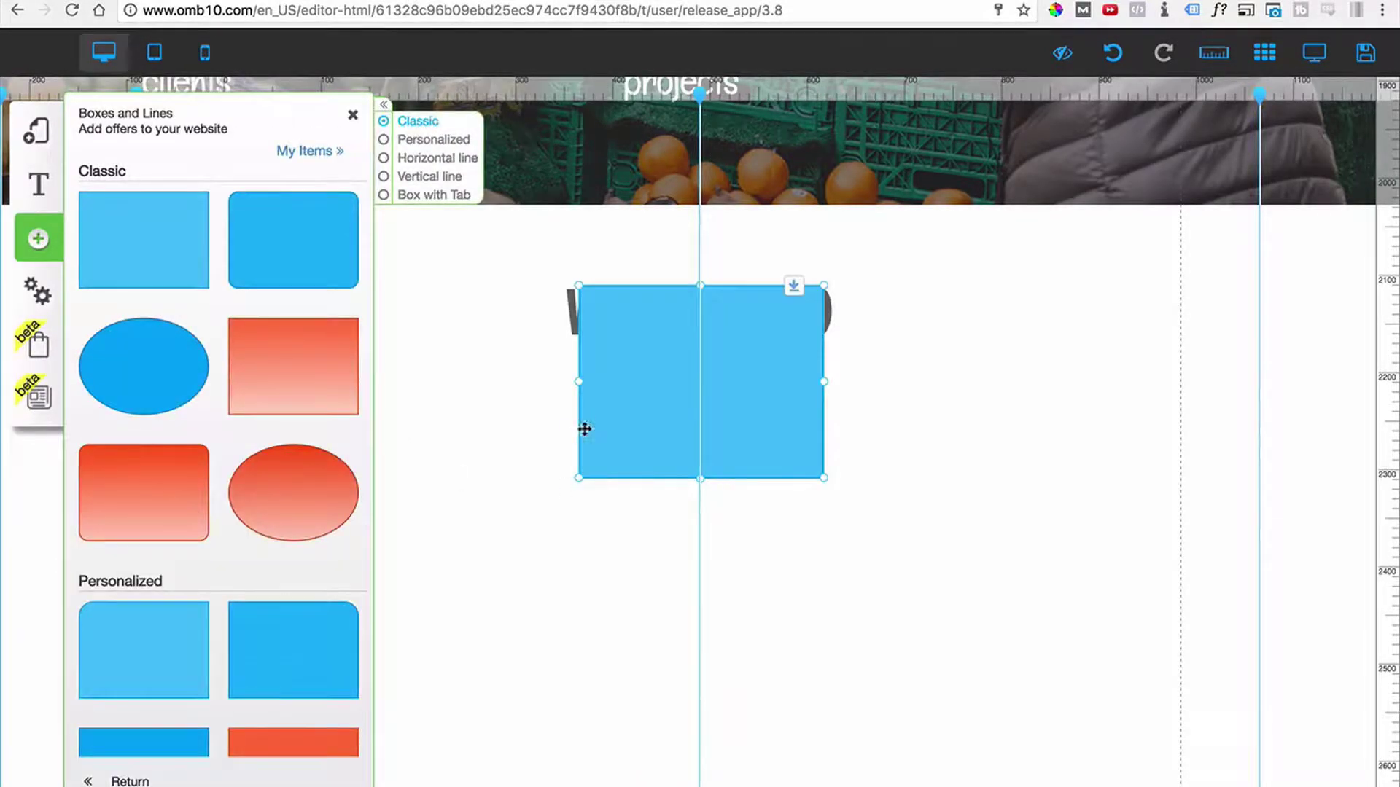
left_click_drag(584, 429, 470, 556)
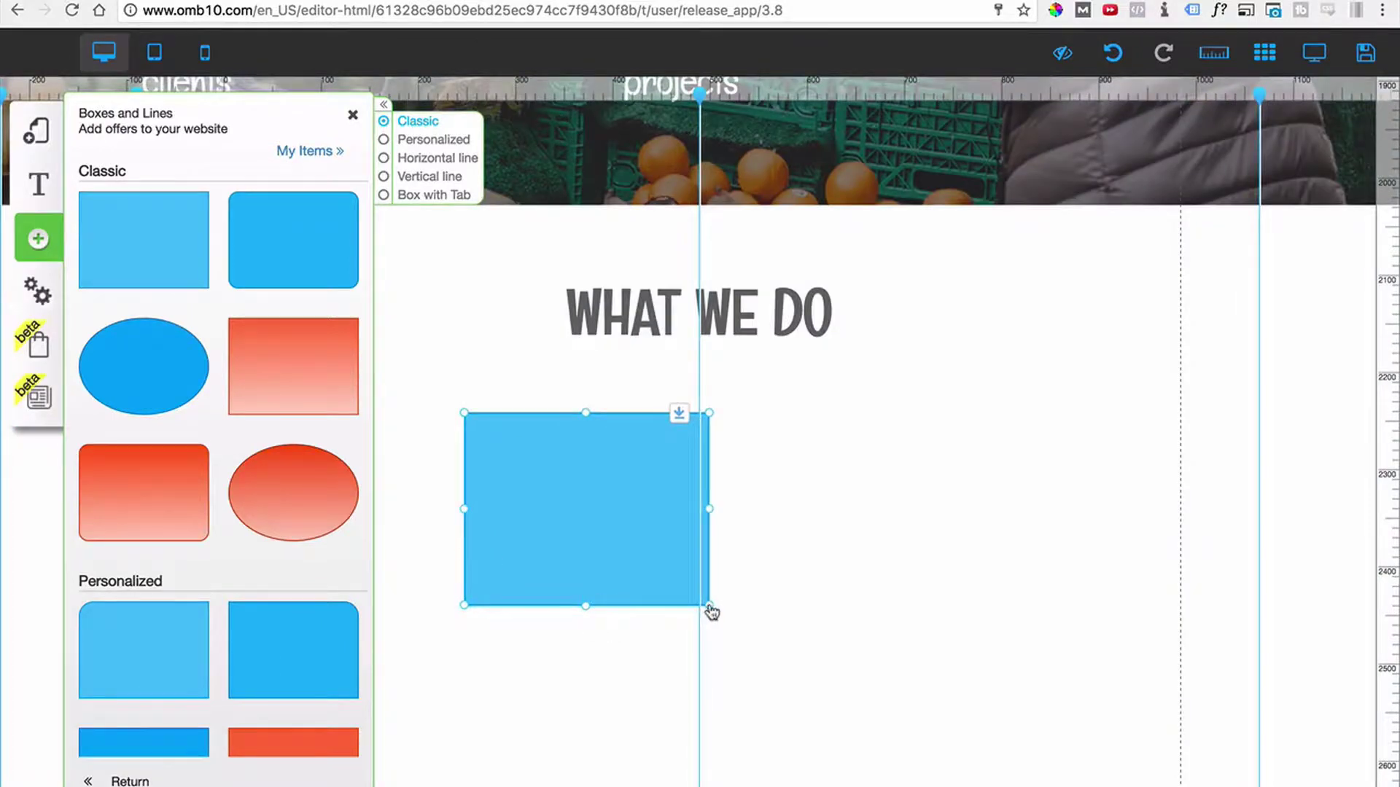
left_click_drag(709, 606, 956, 726)
left_click_drag(961, 786, 973, 786)
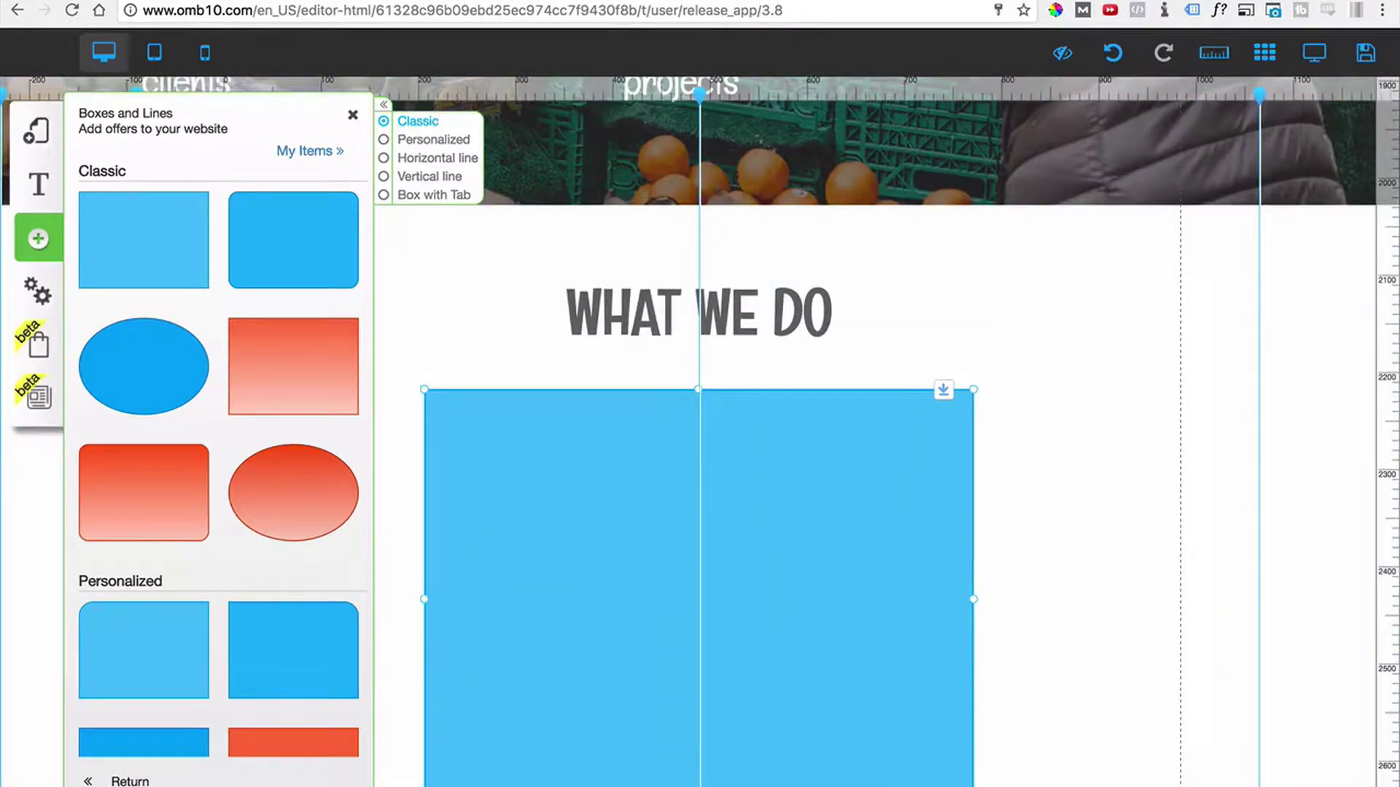
scroll(638, 530, "down", 1)
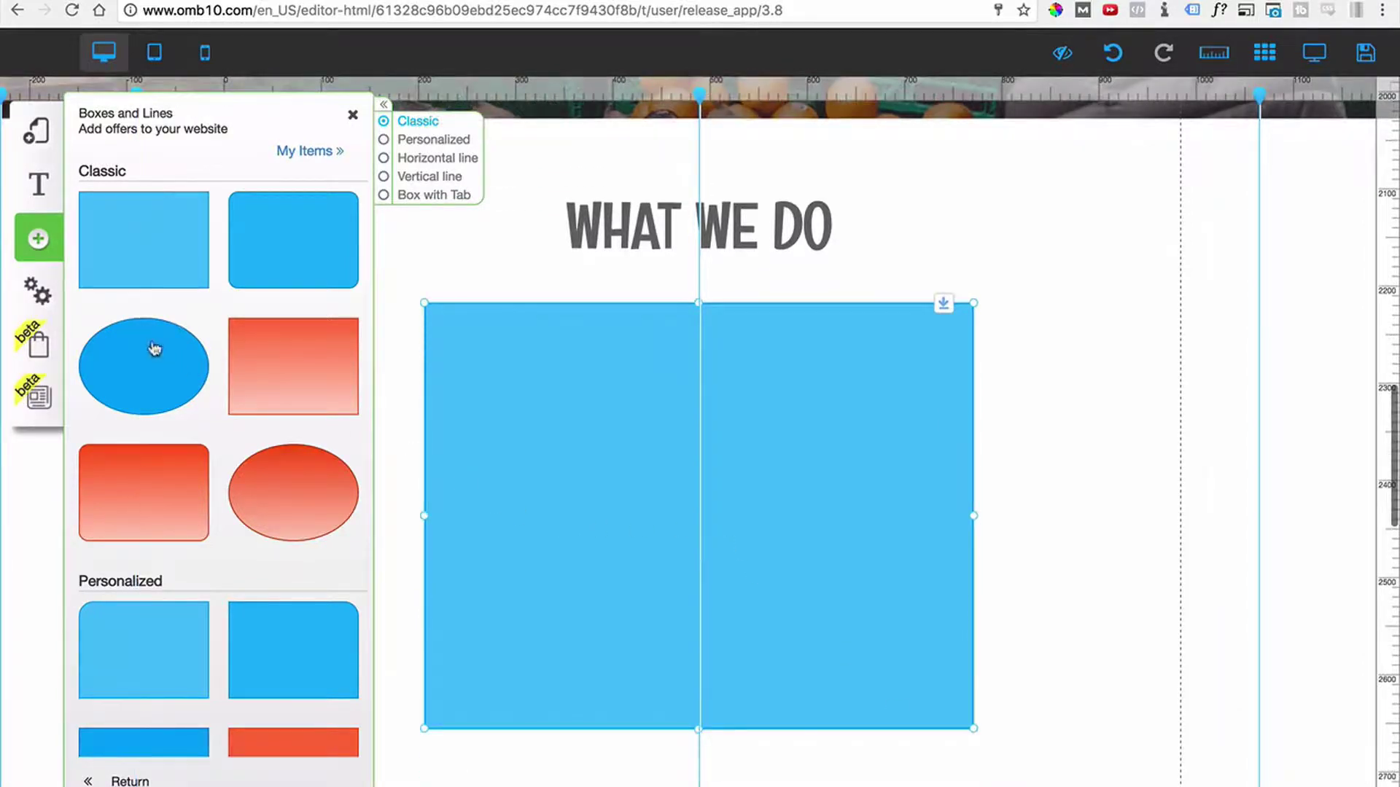
left_click(36, 241)
left_click(36, 240)
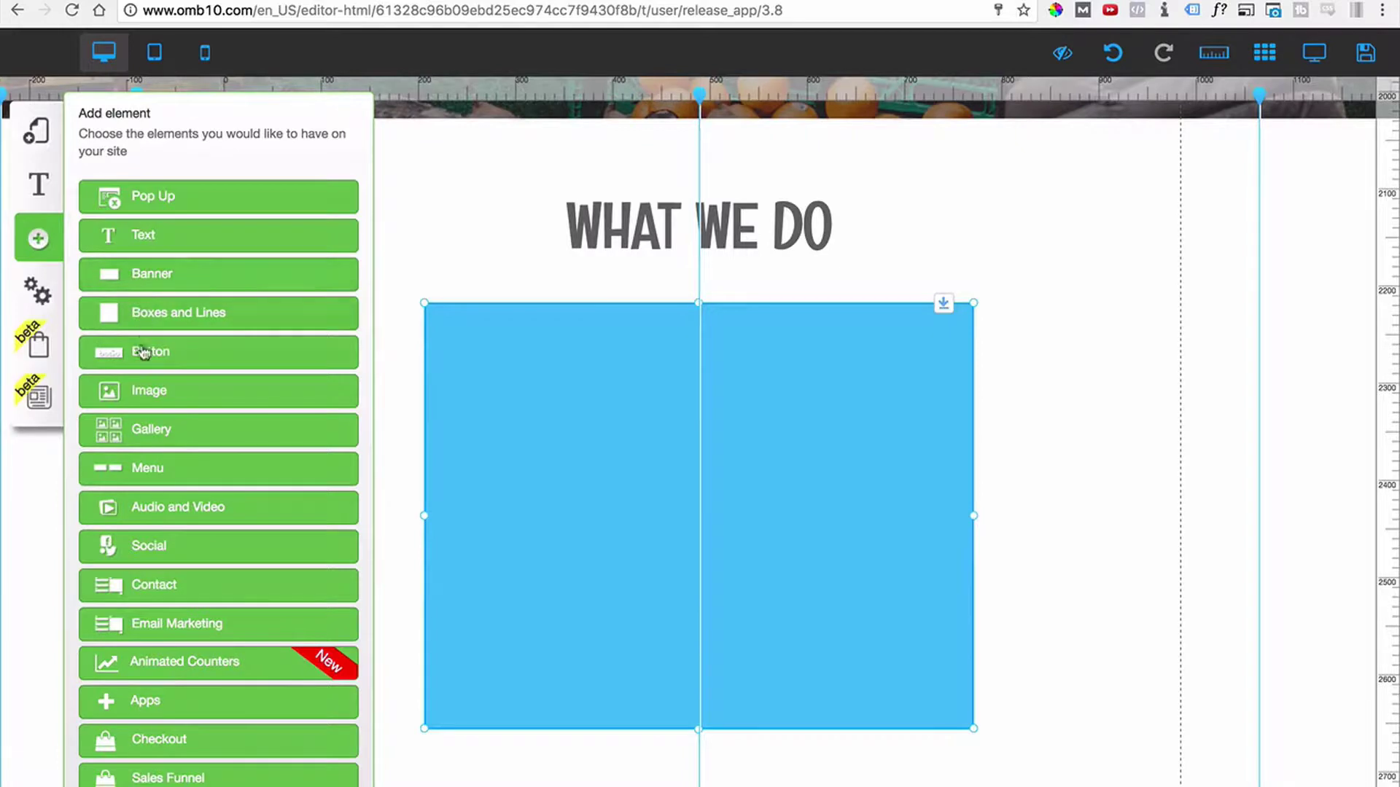
Add a sunset image, fit it into the upper part of the blue box, and lengthen the box downward.
left_click(153, 395)
left_click(218, 314)
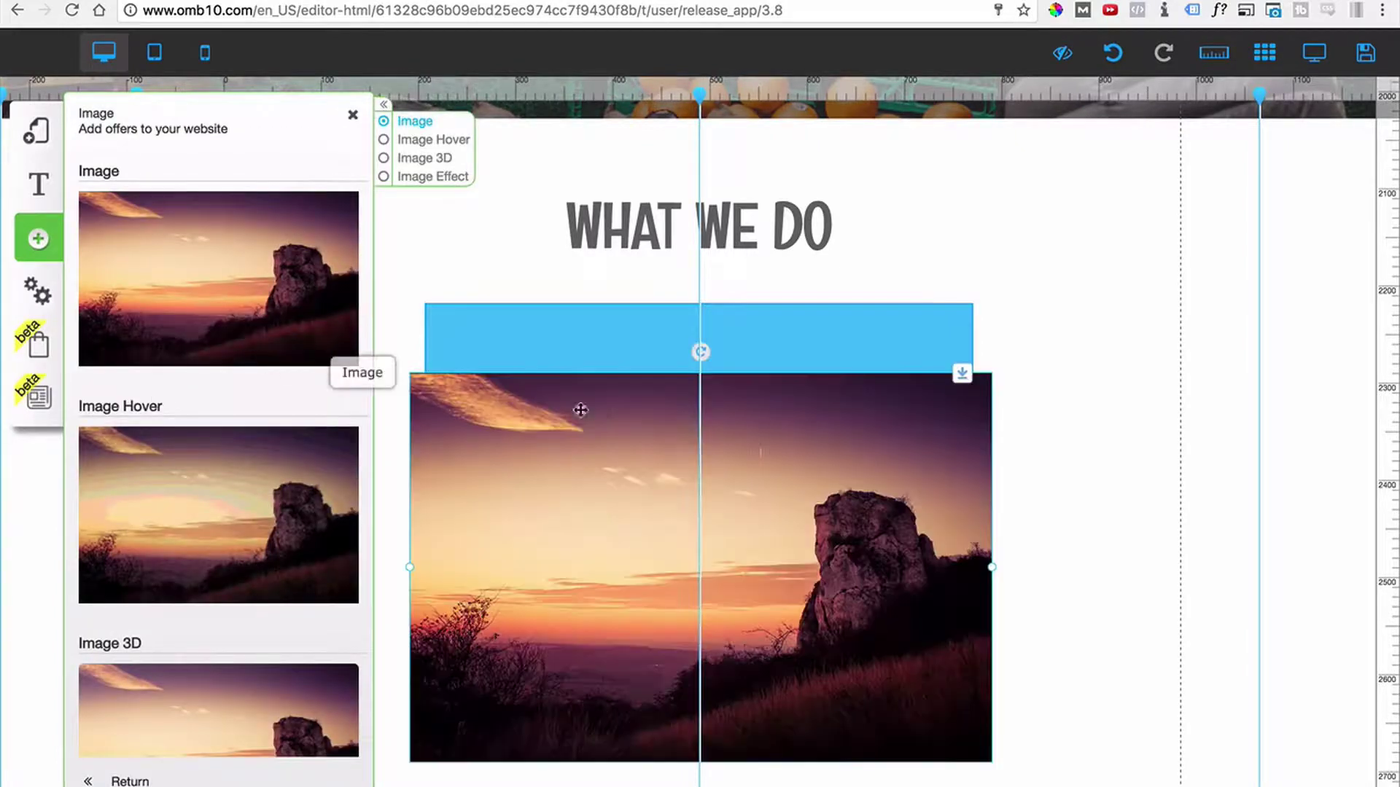
left_click_drag(410, 574, 572, 510)
left_click_drag(770, 544, 691, 492)
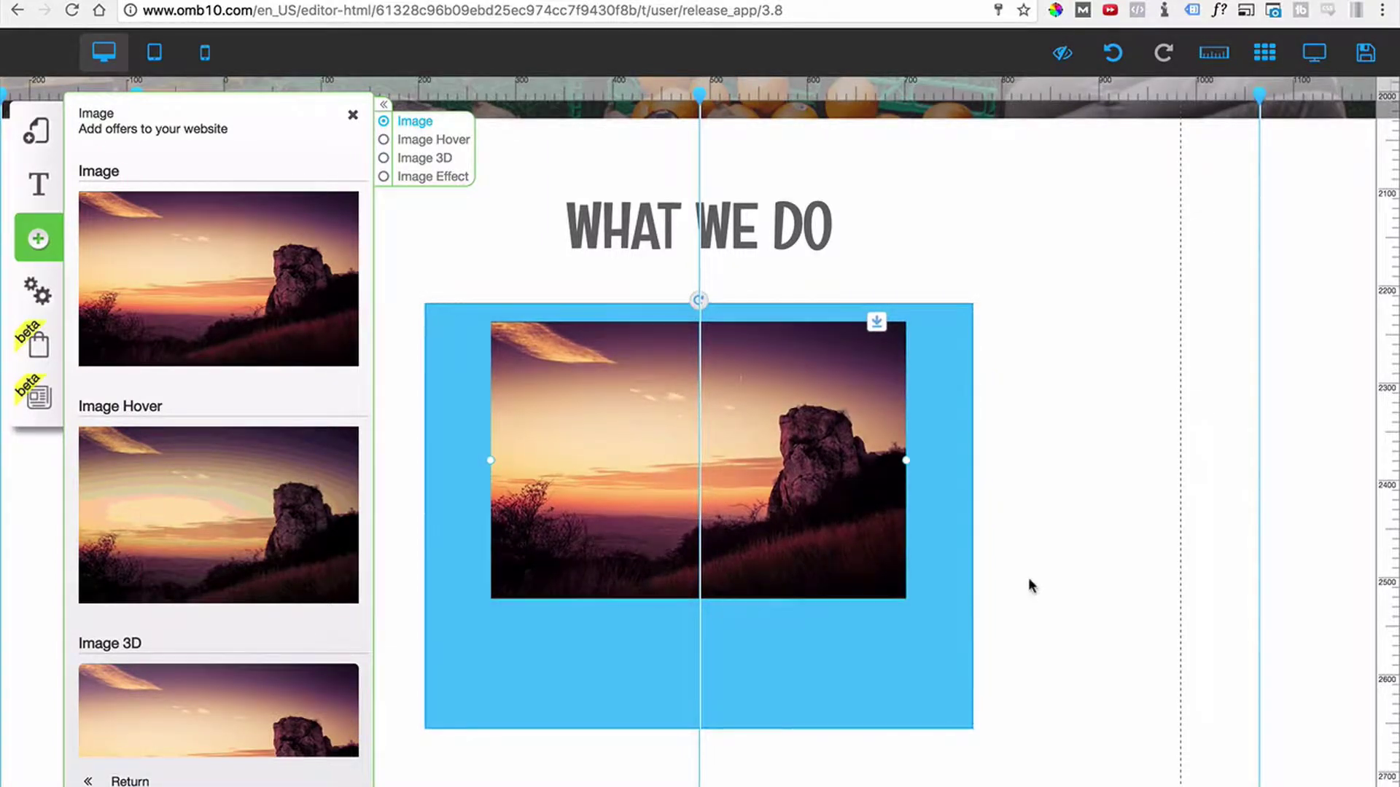
left_click_drag(778, 504, 777, 502)
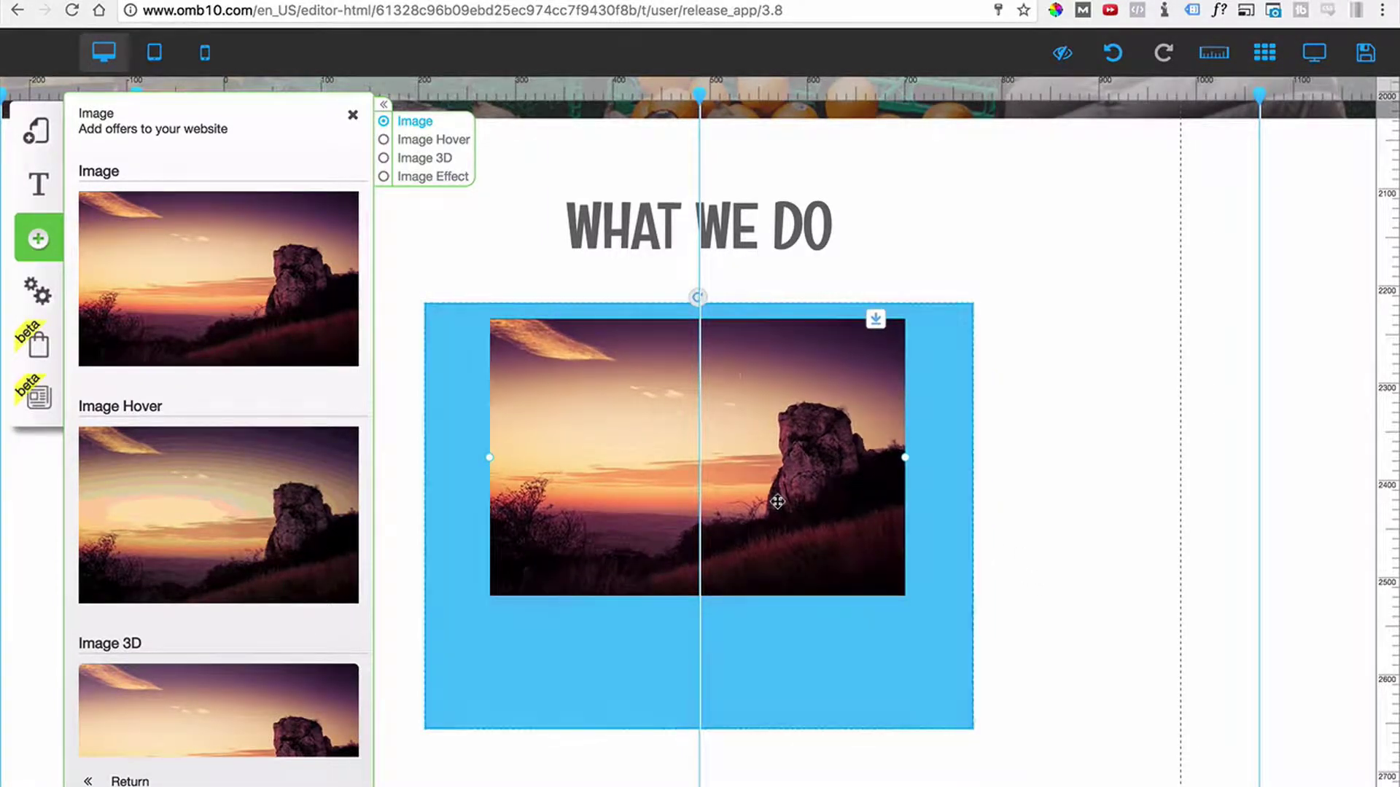
left_click(803, 724)
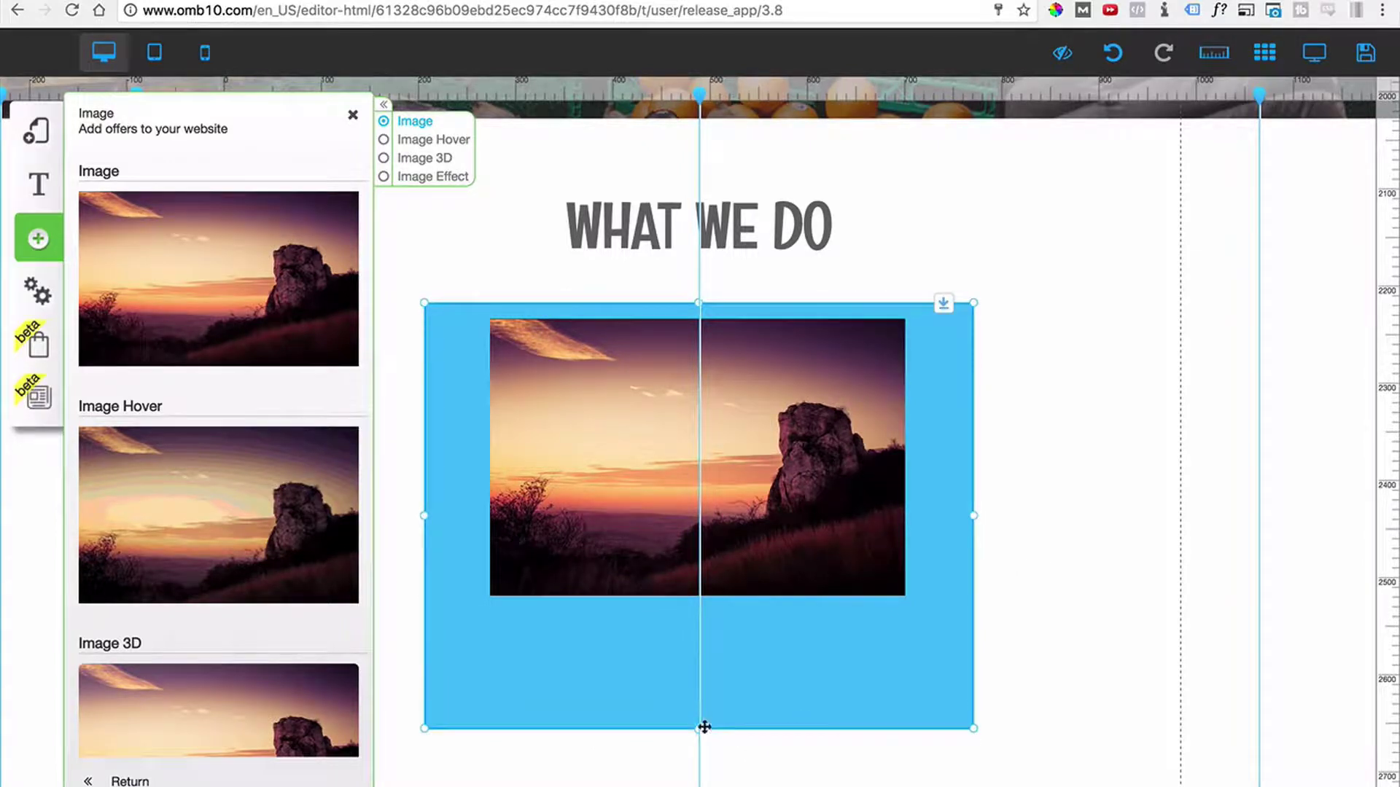
left_click_drag(705, 727, 698, 783)
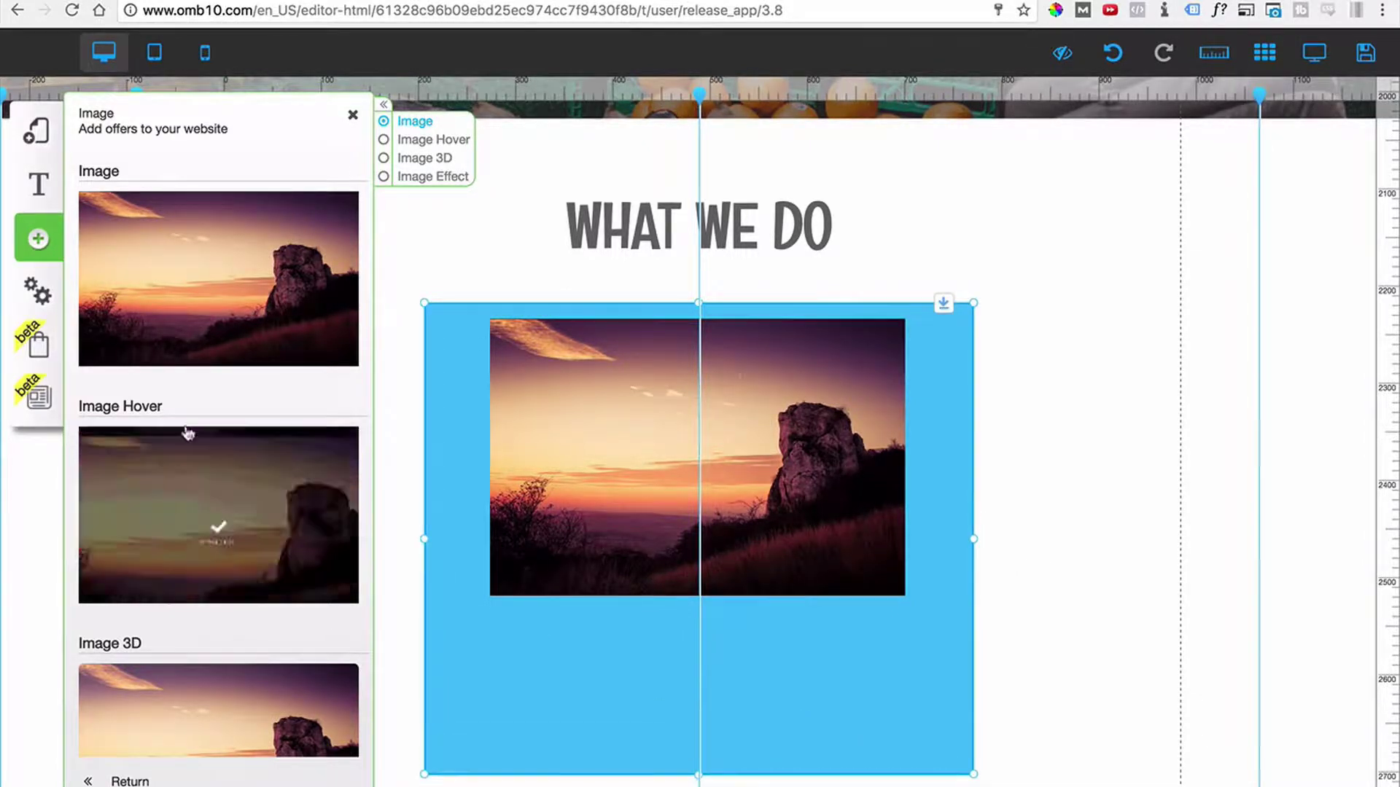
Add a title text under the sunset photo reading 'This is one of the services #1'.
left_click(39, 239)
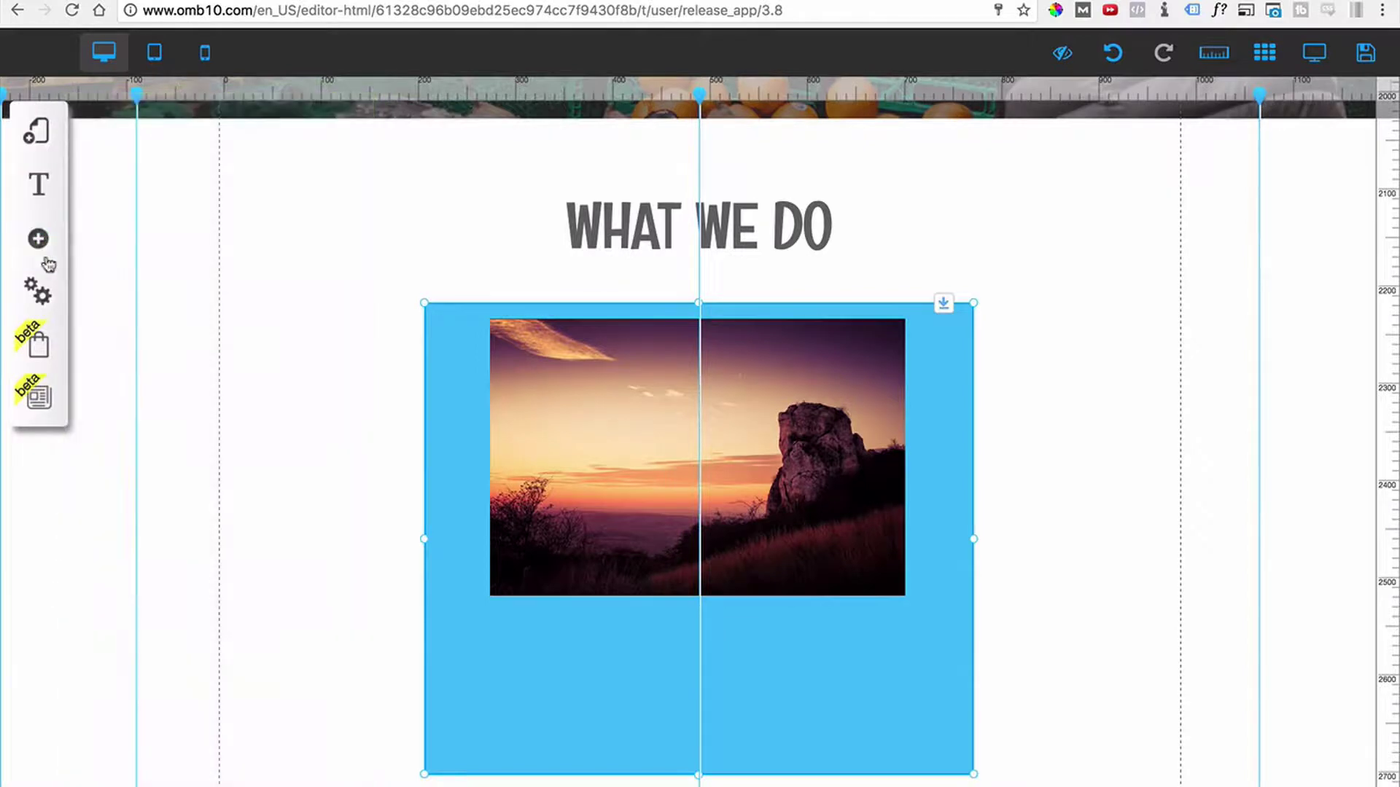
left_click(156, 238)
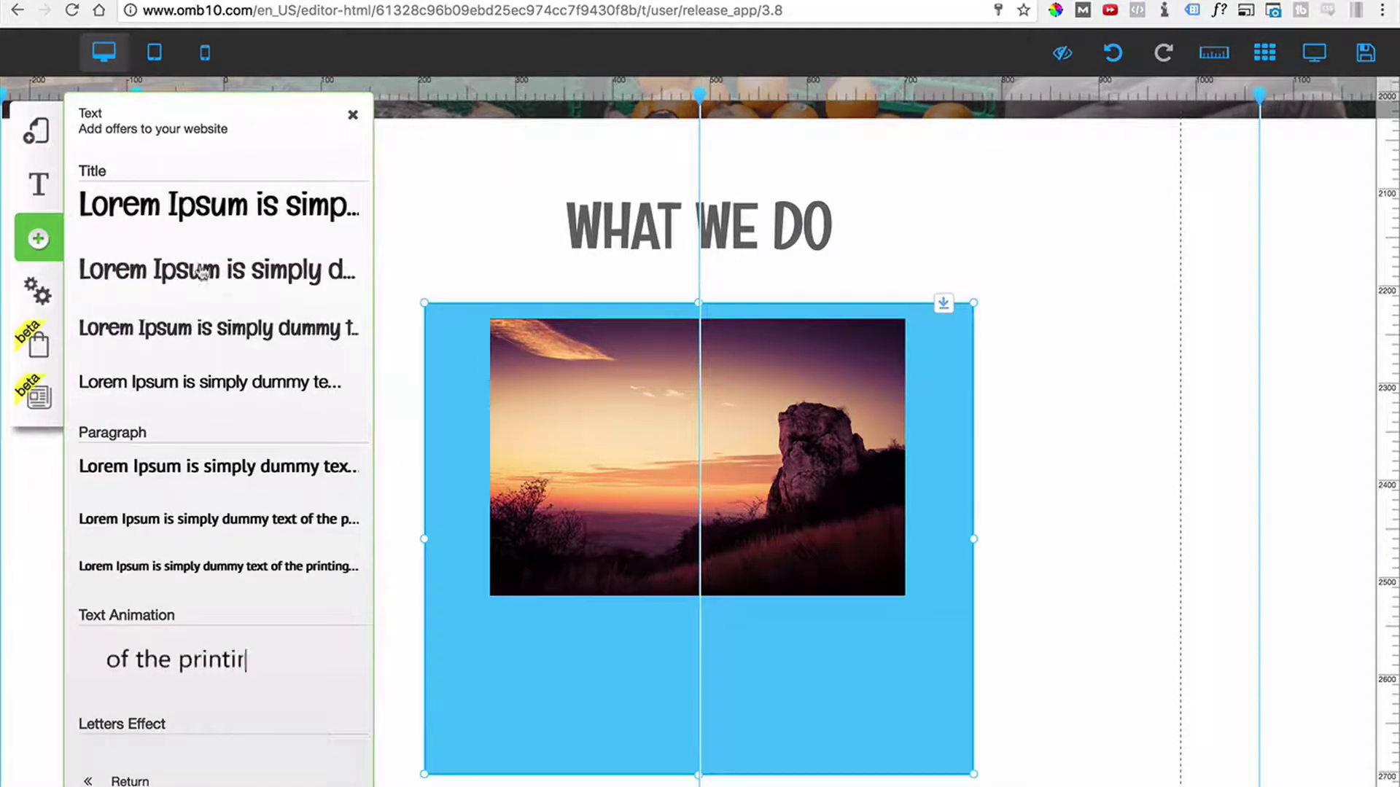
left_click(200, 284)
left_click_drag(599, 383, 679, 646)
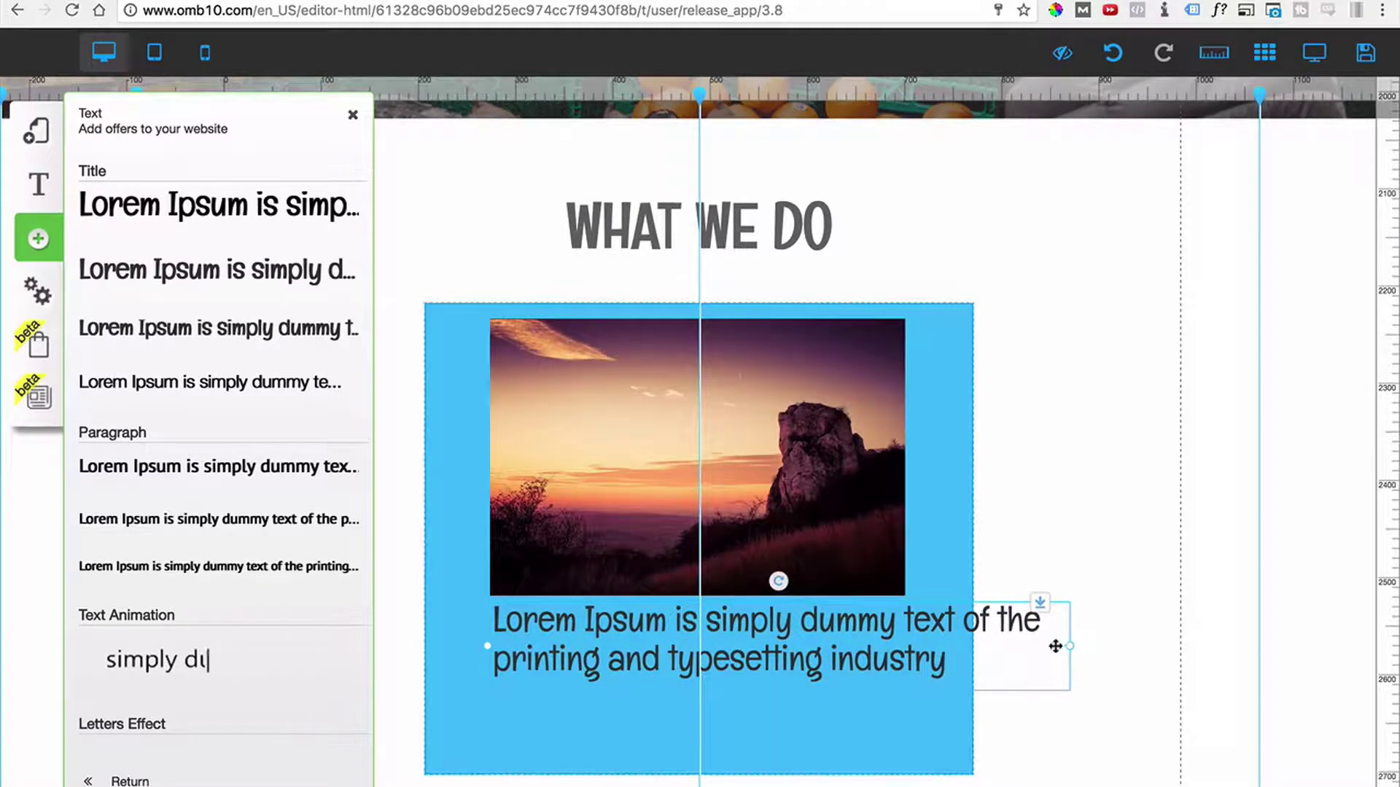
left_click_drag(1068, 654, 916, 656)
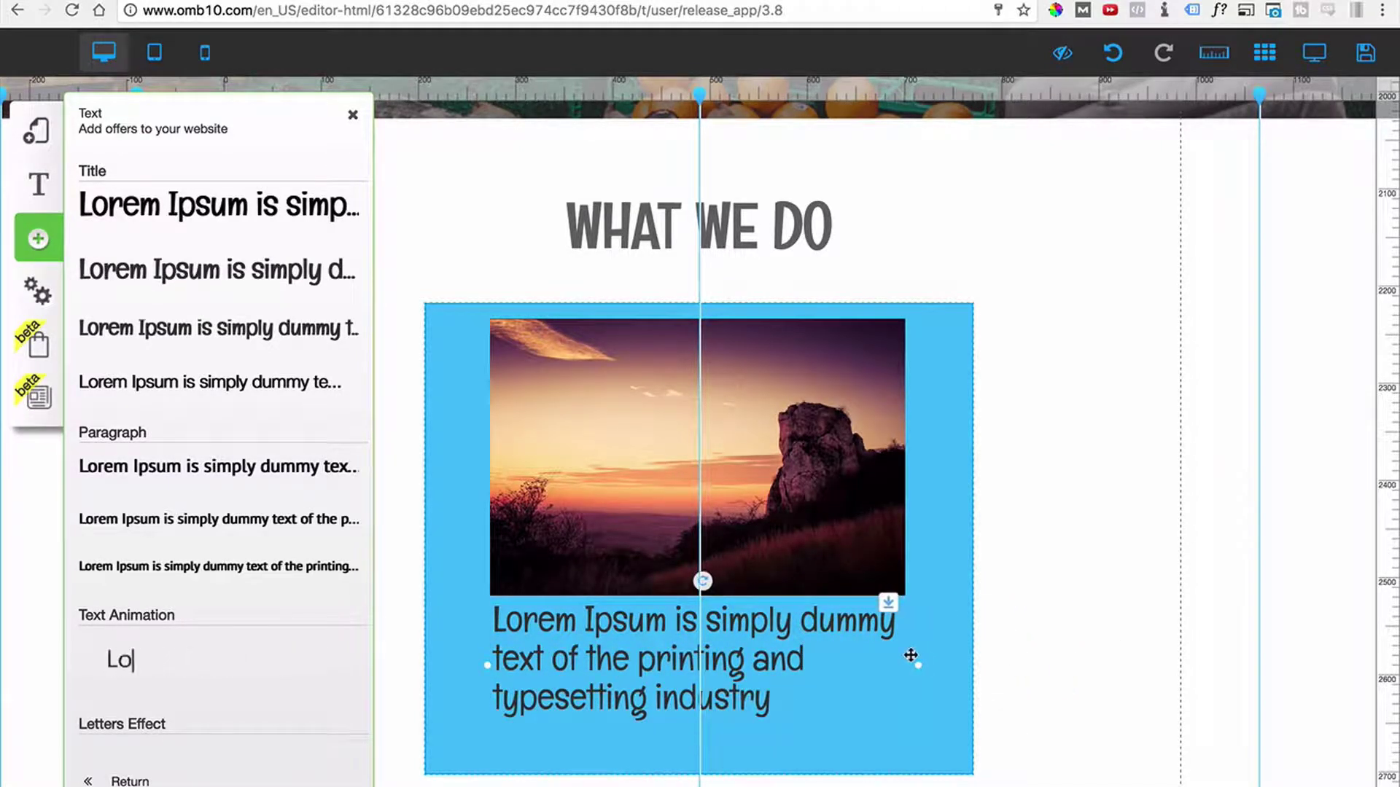
left_click(848, 640)
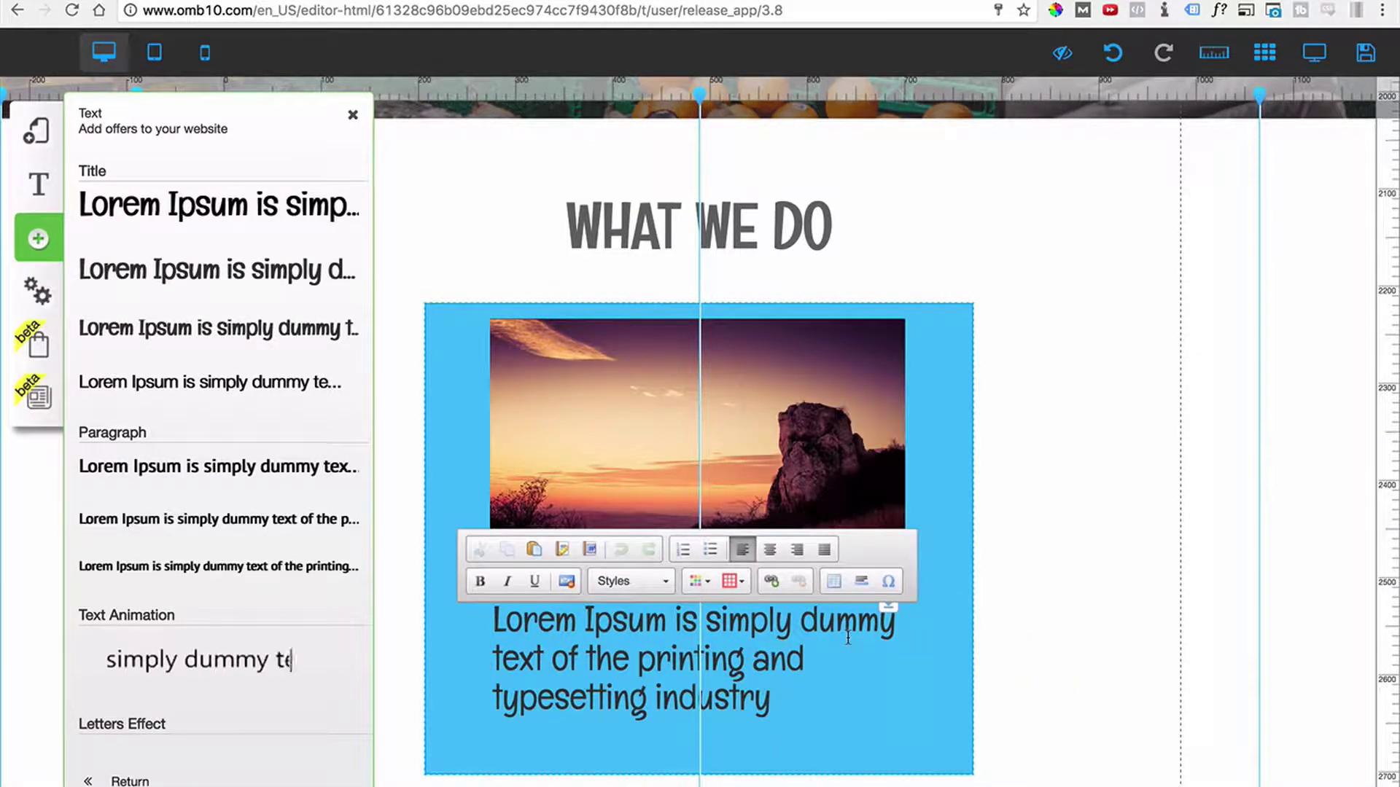
type("This is")
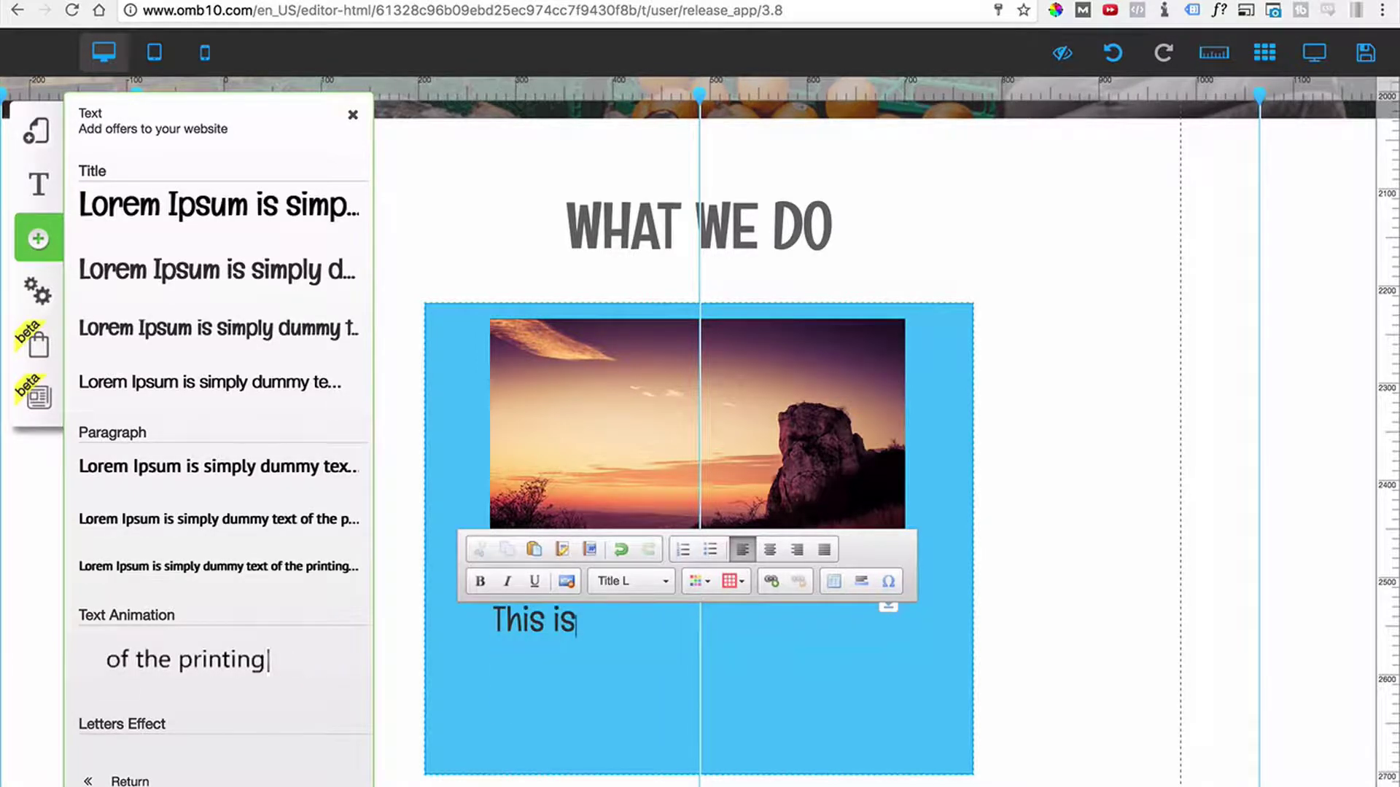
type(" one of th")
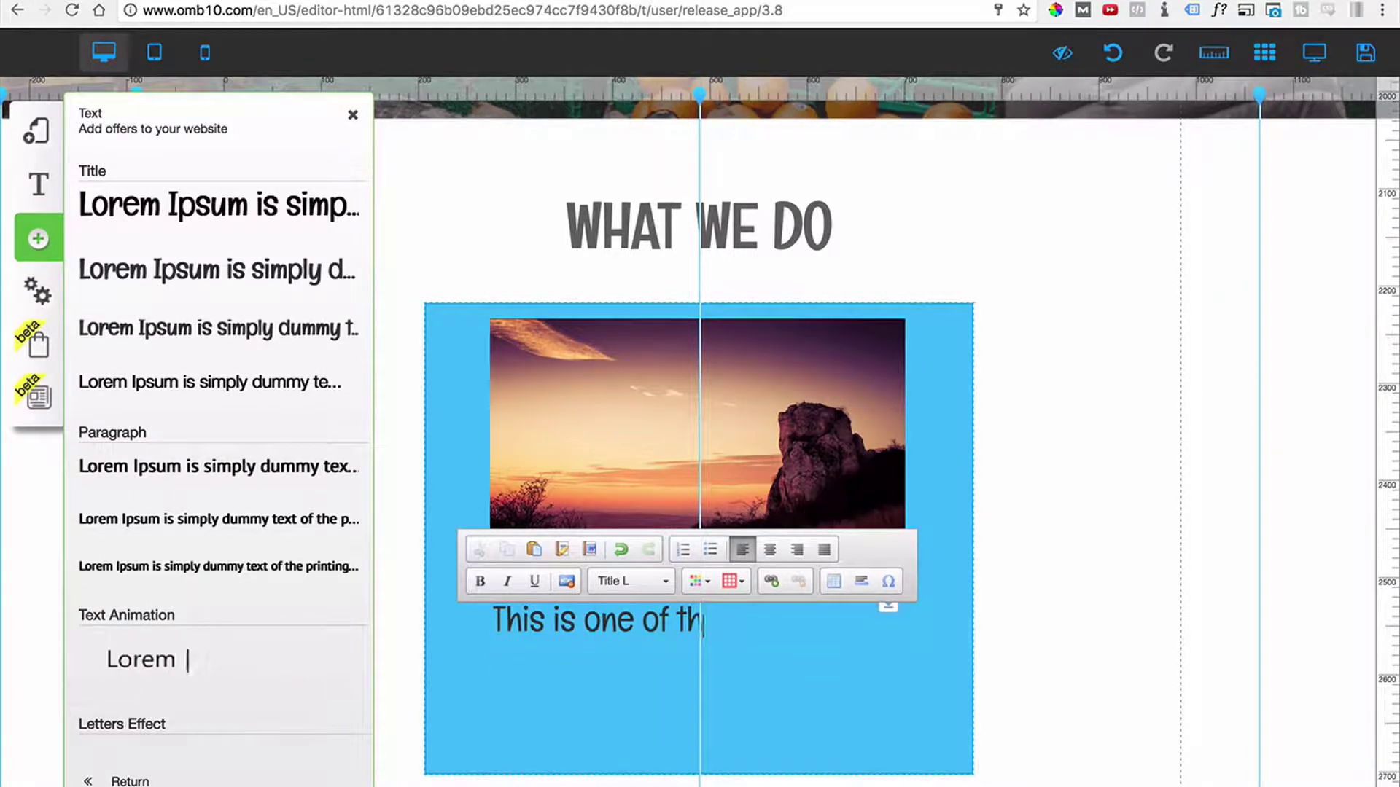
type("e s")
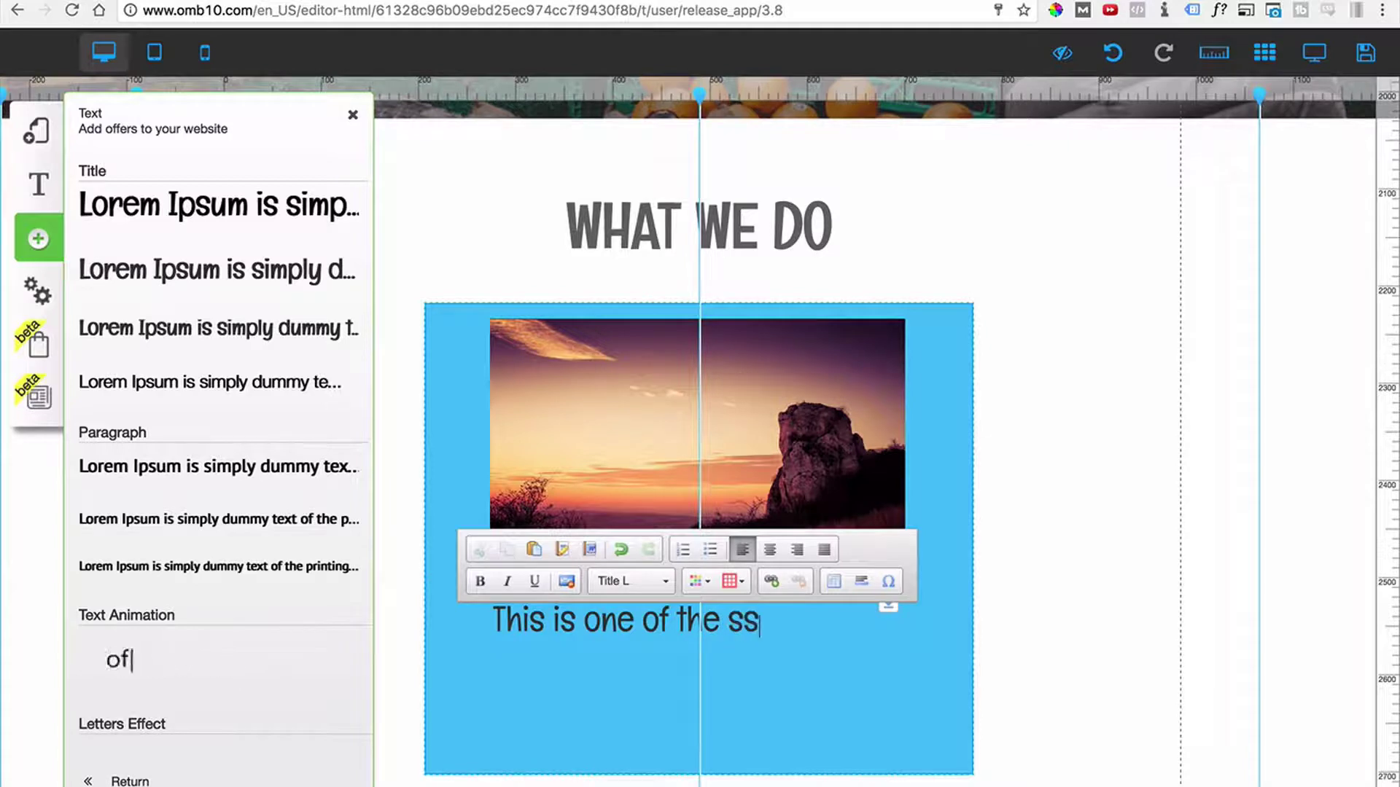
type("ervices #1")
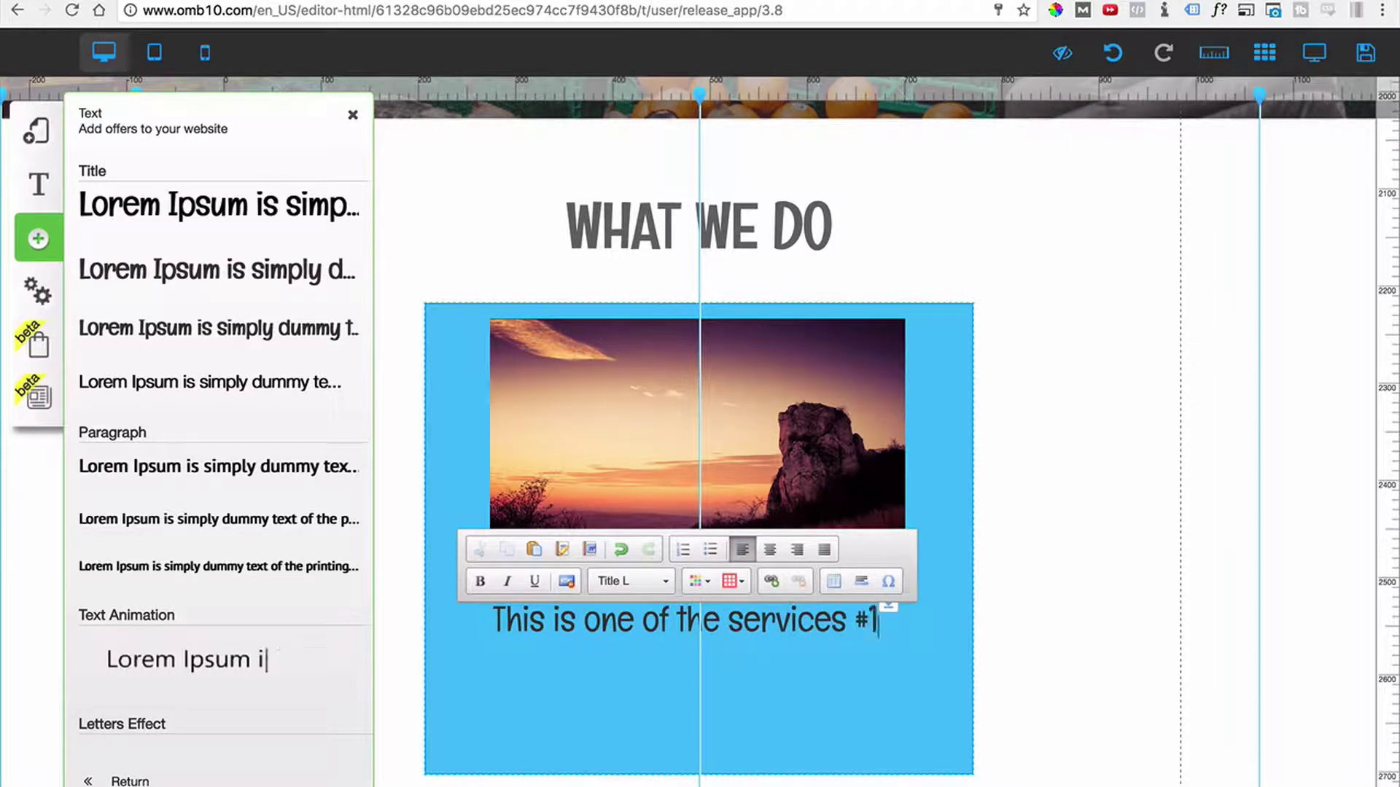
left_click(1215, 575)
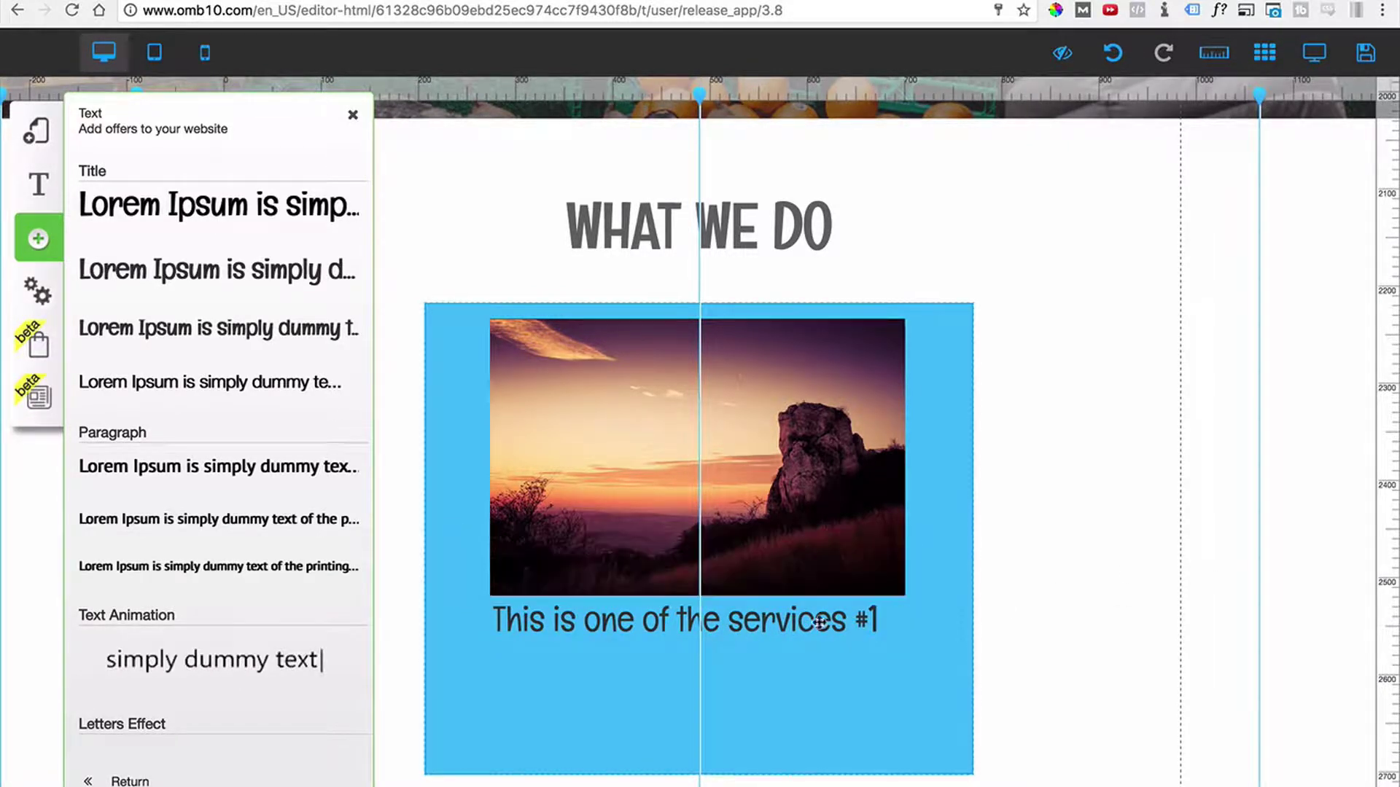
Align the service title and sunset photo edges neatly within the blue box.
left_click_drag(919, 630, 906, 631)
left_click_drag(655, 627, 645, 632)
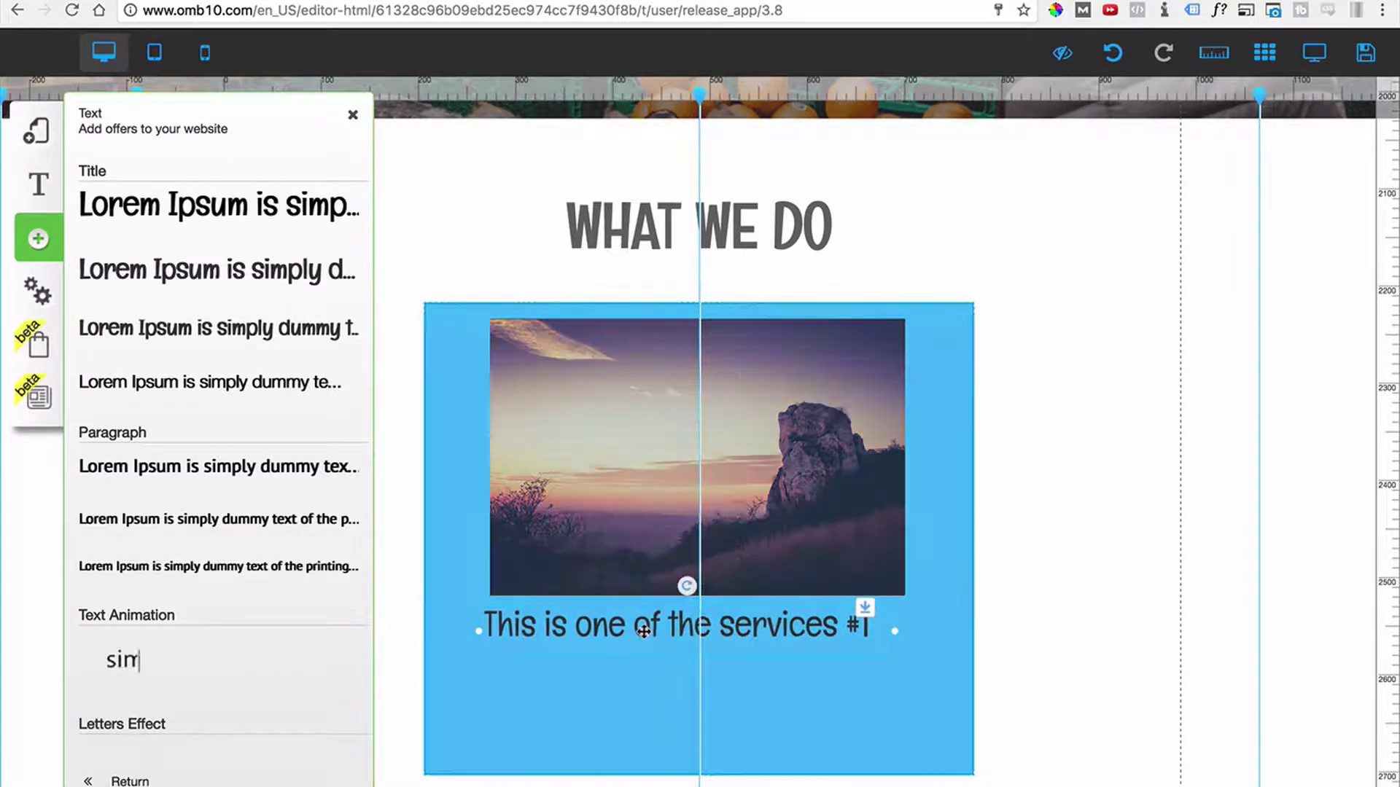
left_click_drag(654, 484, 649, 484)
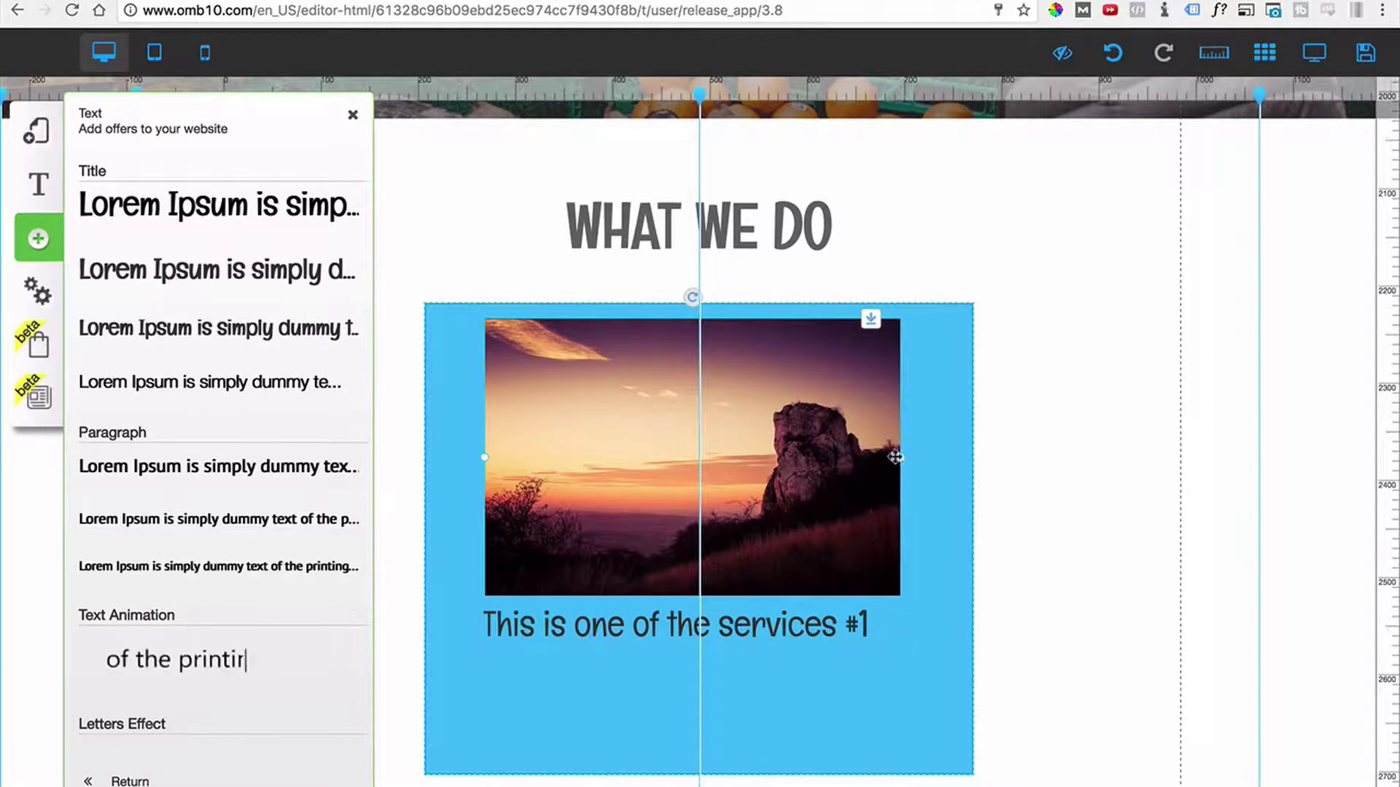
left_click_drag(902, 459, 910, 460)
left_click_drag(836, 636, 911, 638)
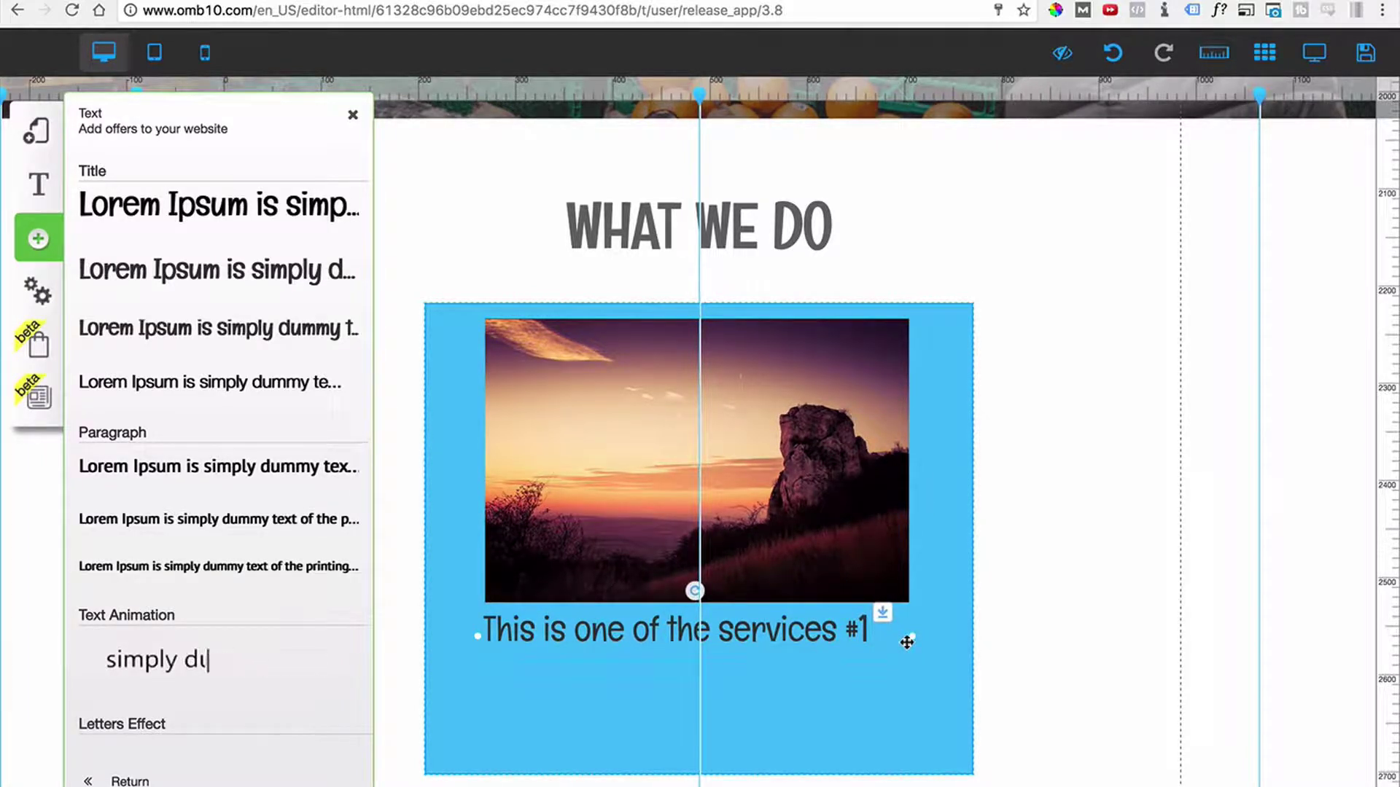
left_click_drag(821, 644, 822, 646)
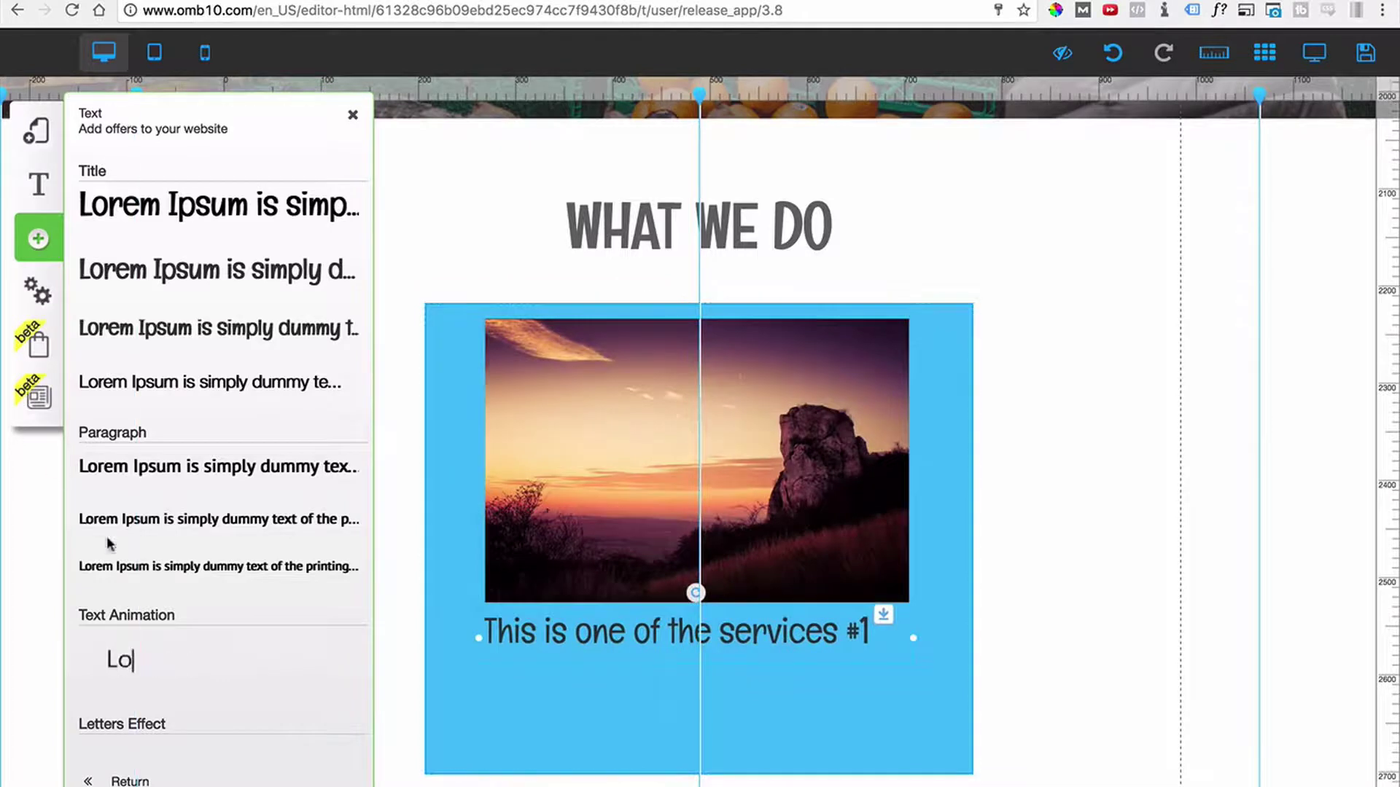
Add a Lorem Ipsum paragraph below the service title, lengthened with a pasted extra sentence.
left_click(147, 519)
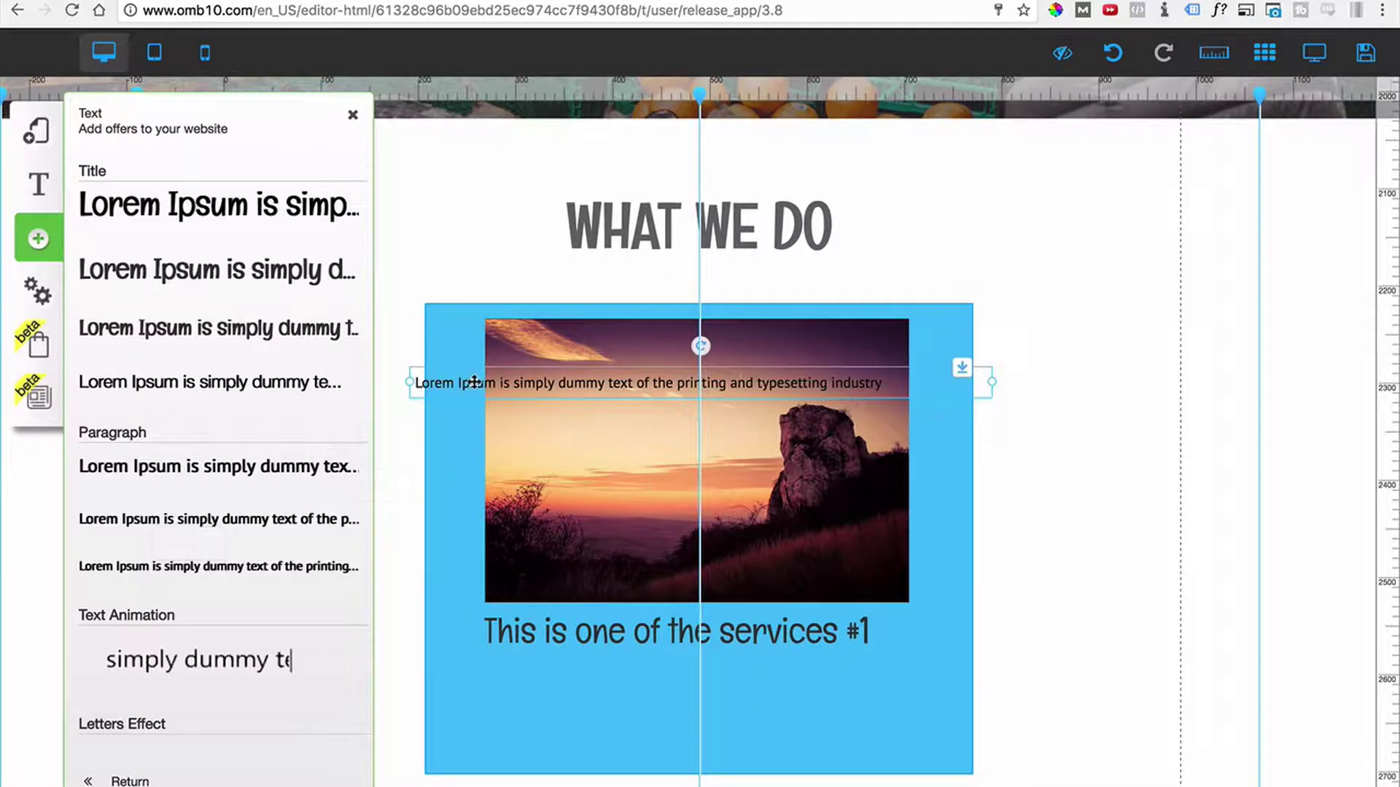
left_click_drag(475, 381, 545, 659)
double_click(545, 659)
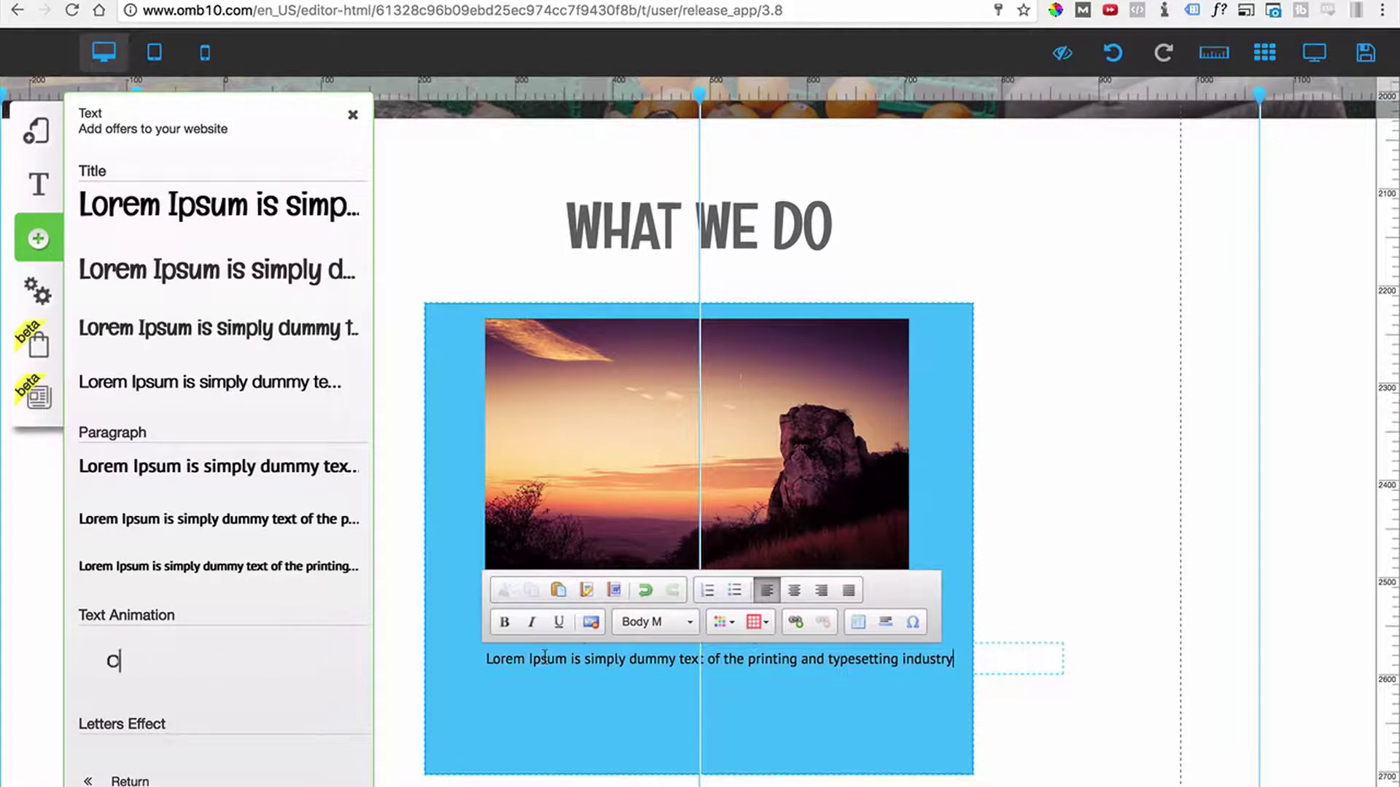
type("Lorem Ipsum is simply dummy text of the printing and typesetting industry")
type("Lorem Ipsum is simply dummy text of the printing and typesetting industry")
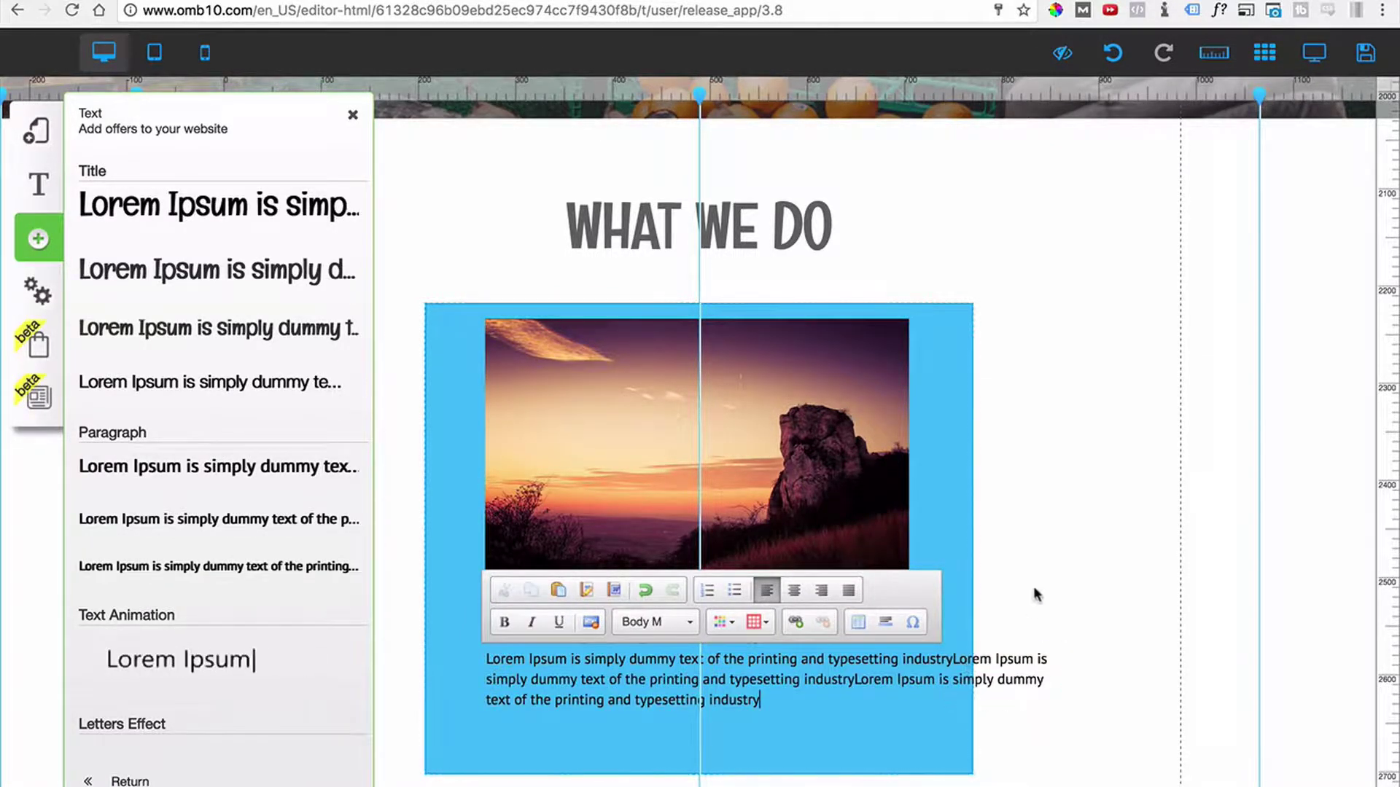
left_click(1035, 593)
Narrow the paragraph to fit inside the blue box, justify it, and close the text presets.
left_click(844, 725)
left_click(888, 698)
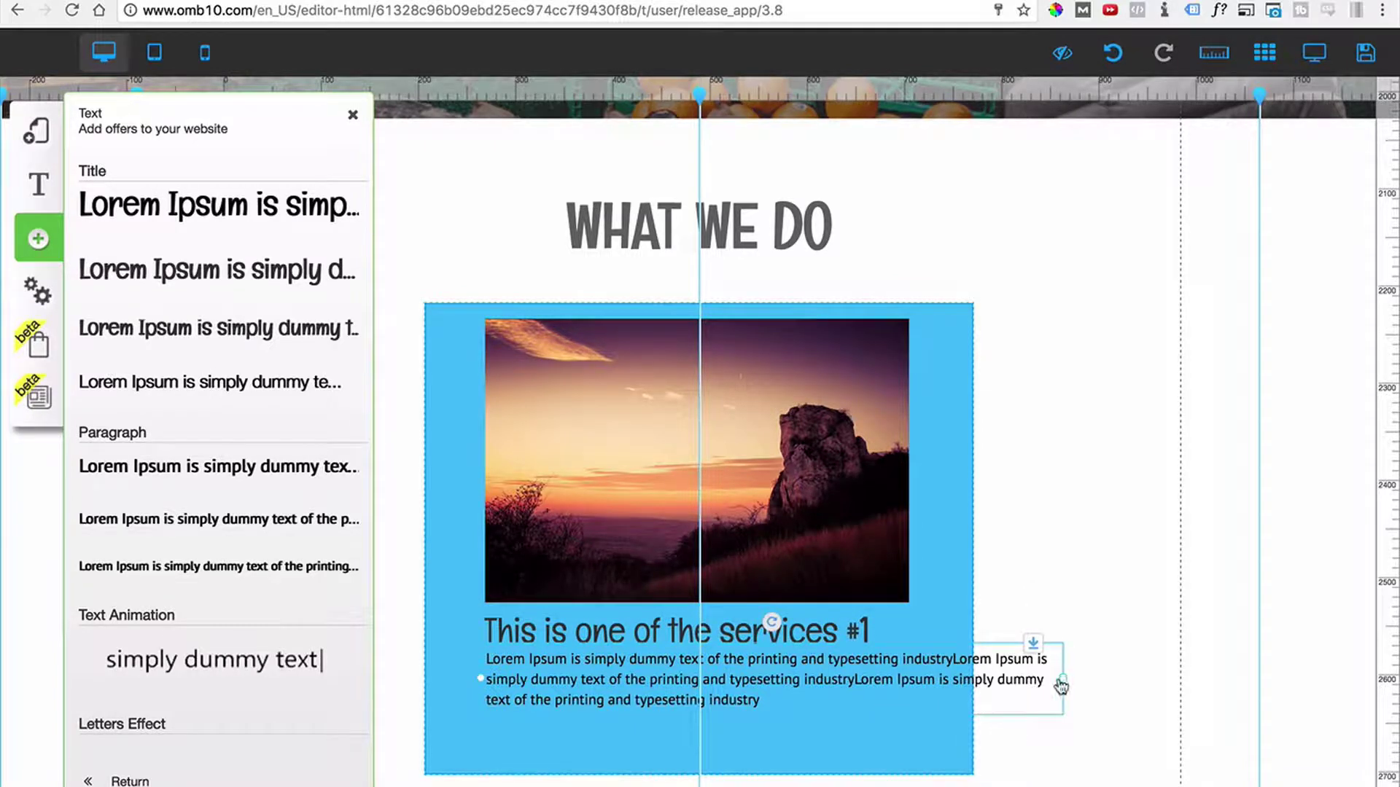
left_click_drag(1061, 686, 915, 694)
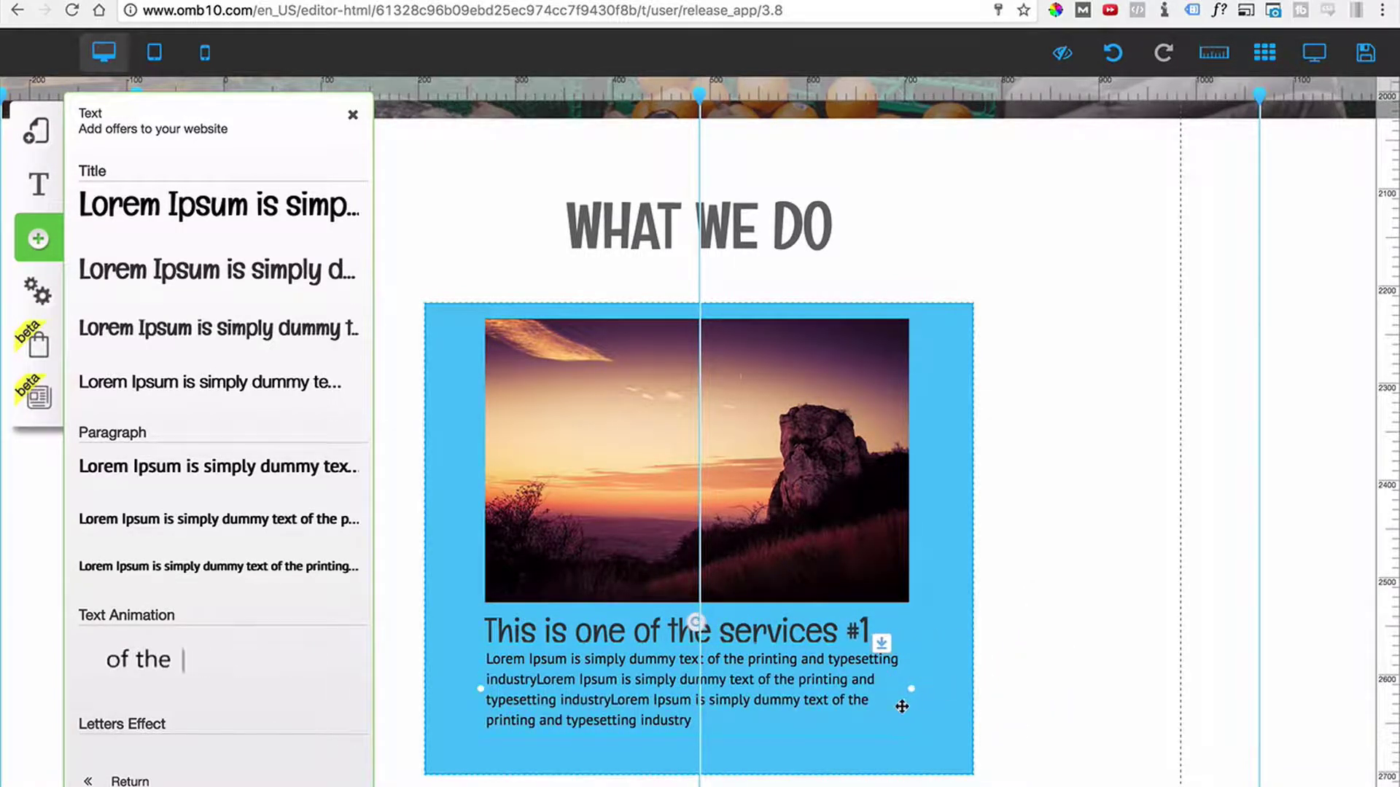
left_click(824, 698)
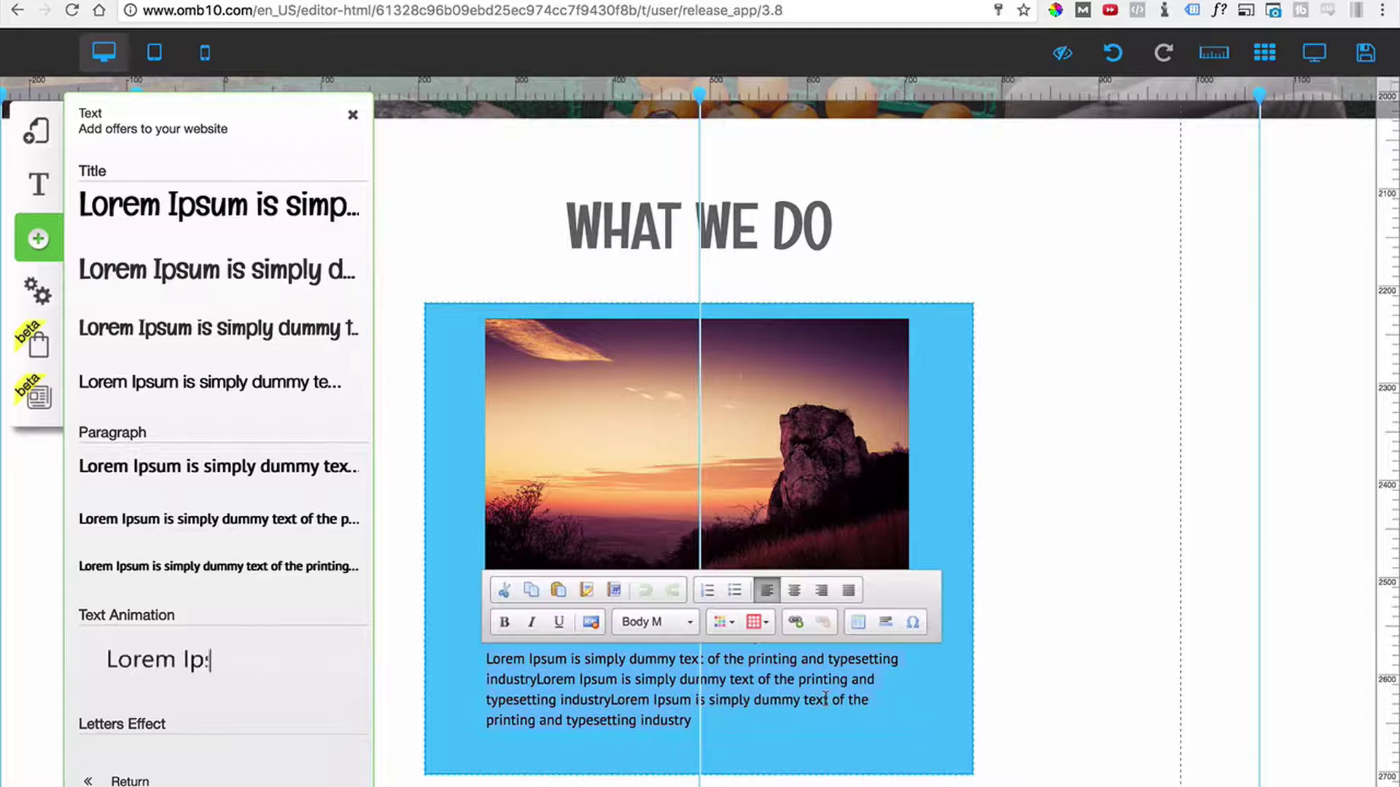
left_click(846, 592)
left_click(1068, 629)
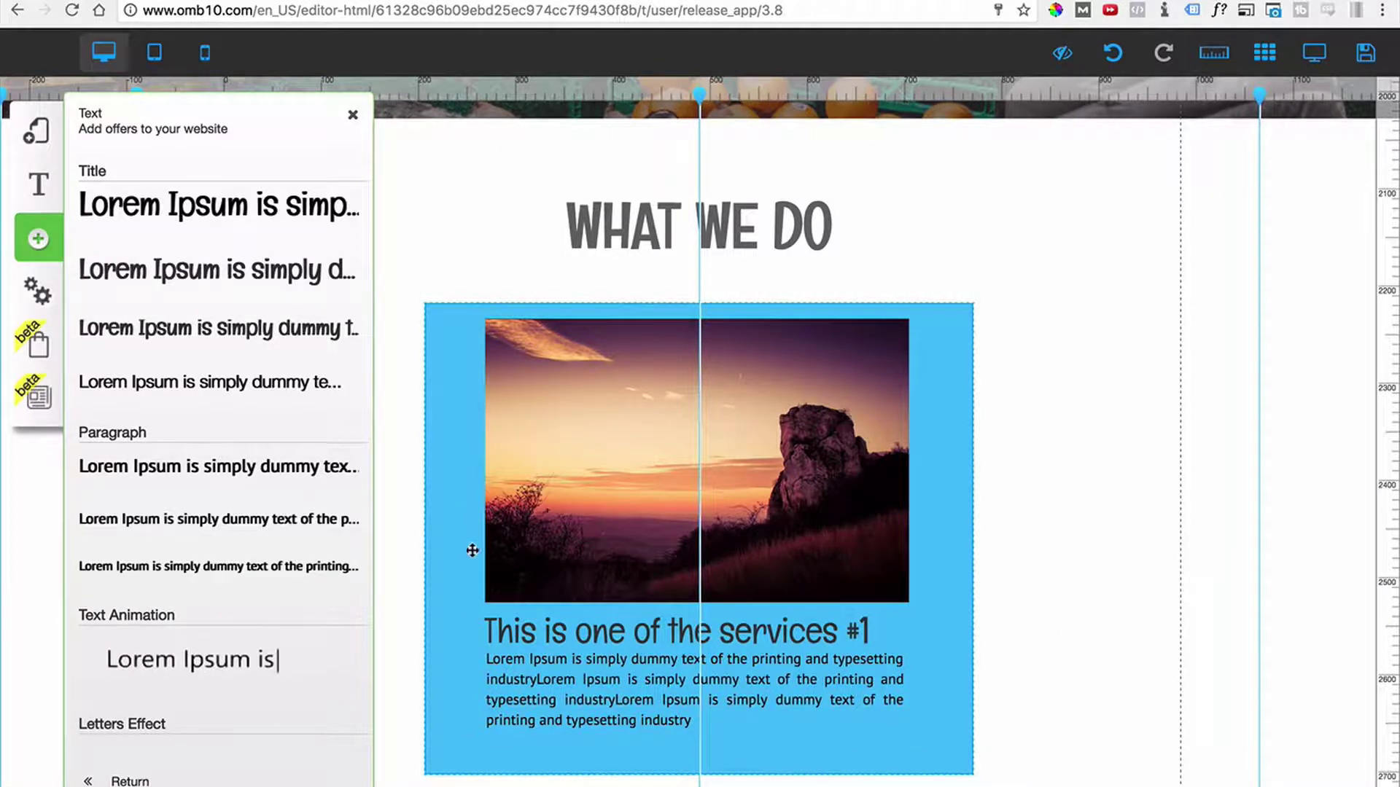
left_click(353, 115)
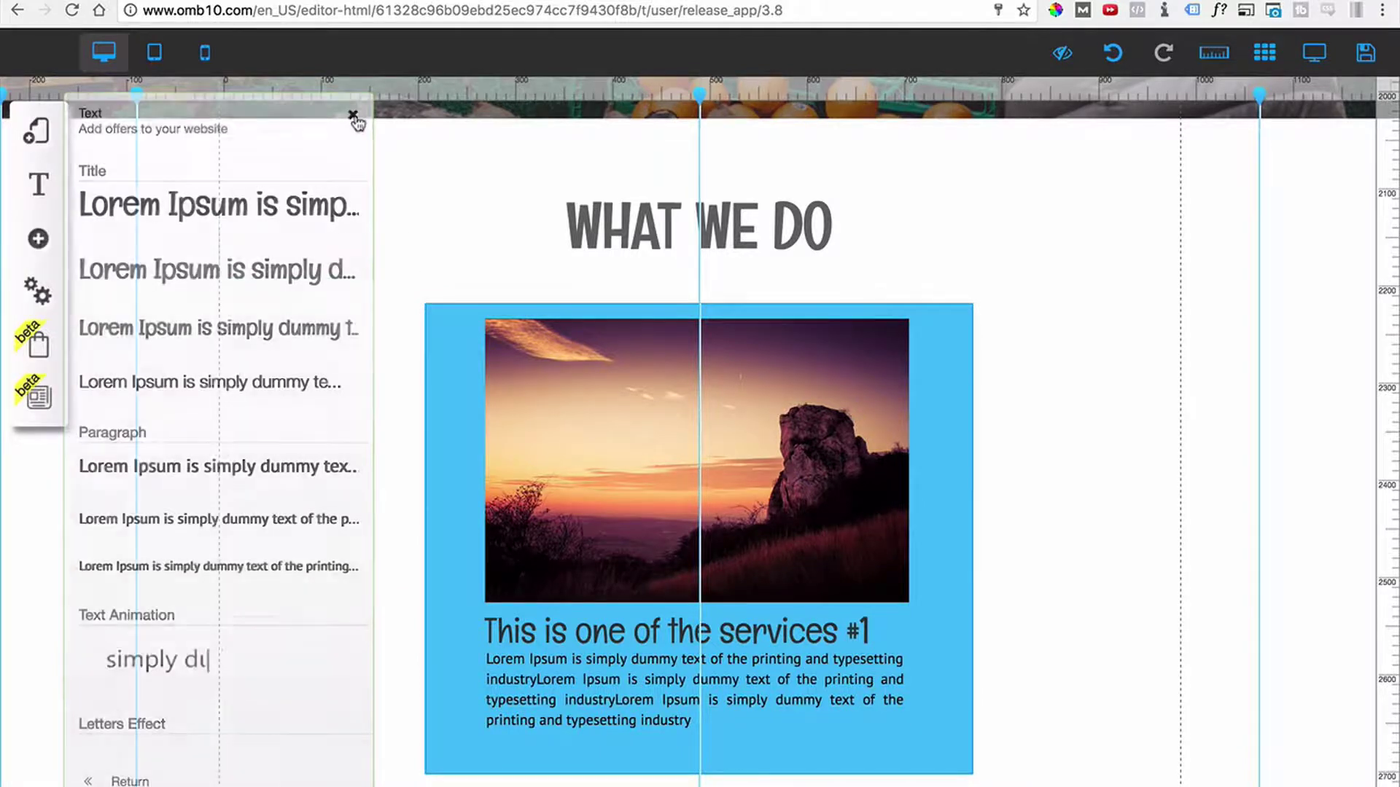
left_click(427, 487)
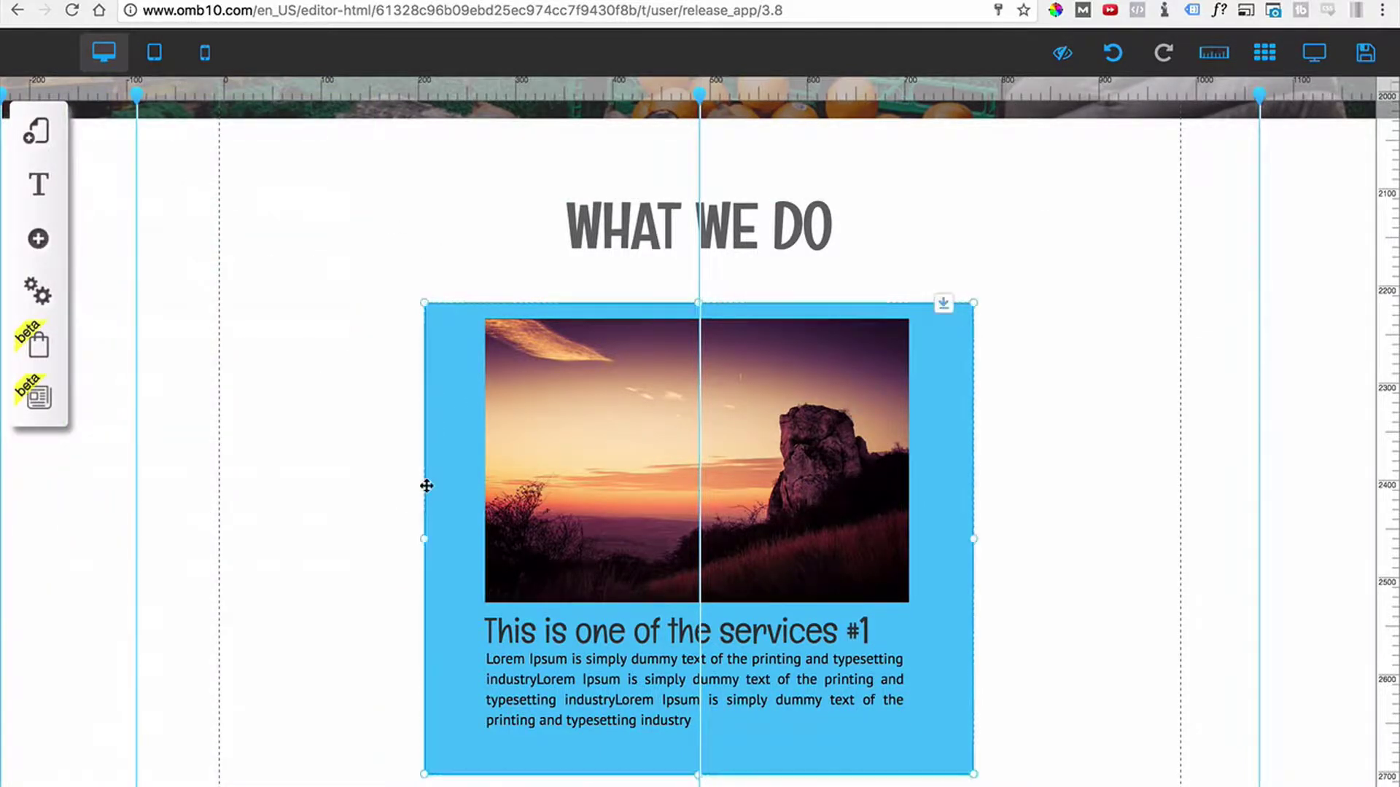
Reposition the blue service box and move the sunset photo back inside it.
mouse_move(426, 544)
left_mouse_down()
mouse_move(459, 545)
mouse_move(413, 544)
left_mouse_up()
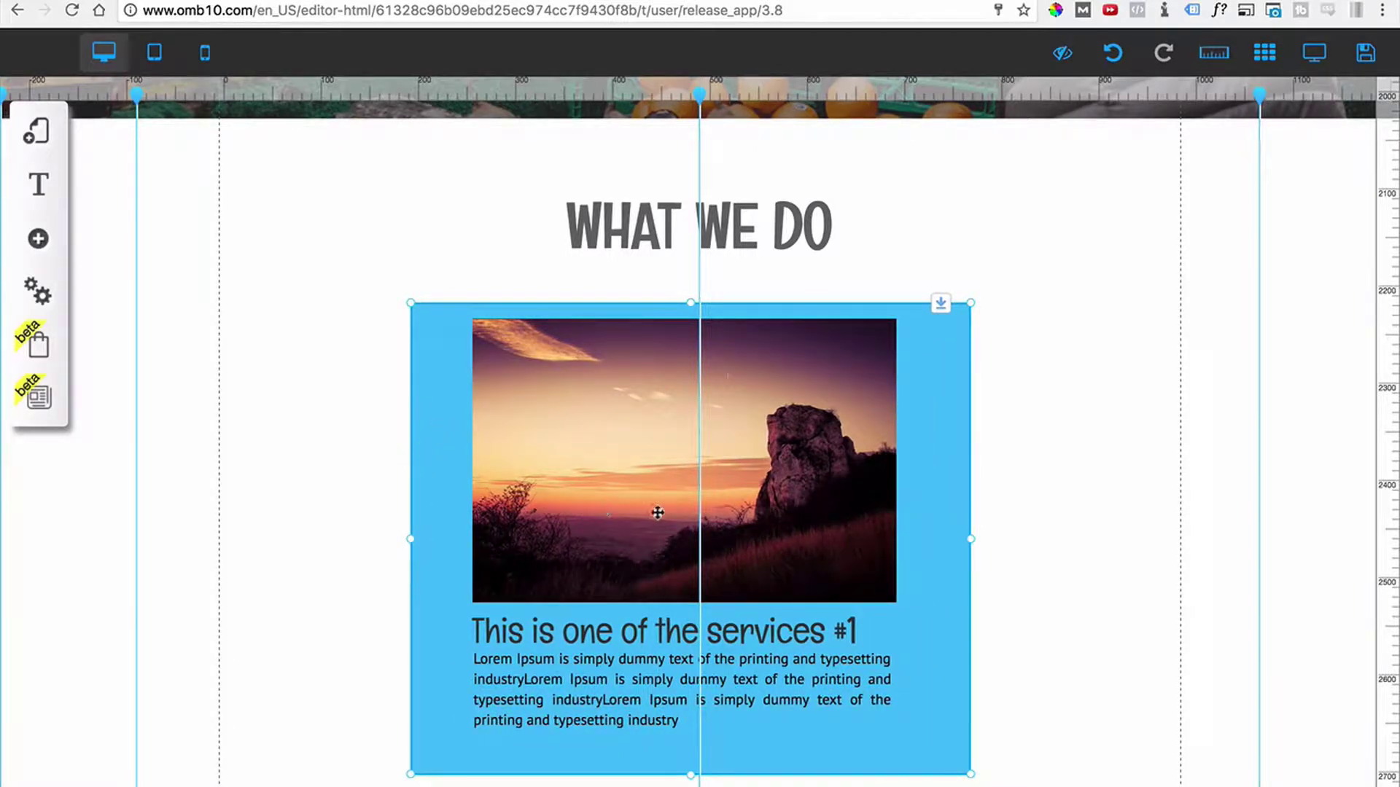
left_click_drag(535, 434, 1065, 370)
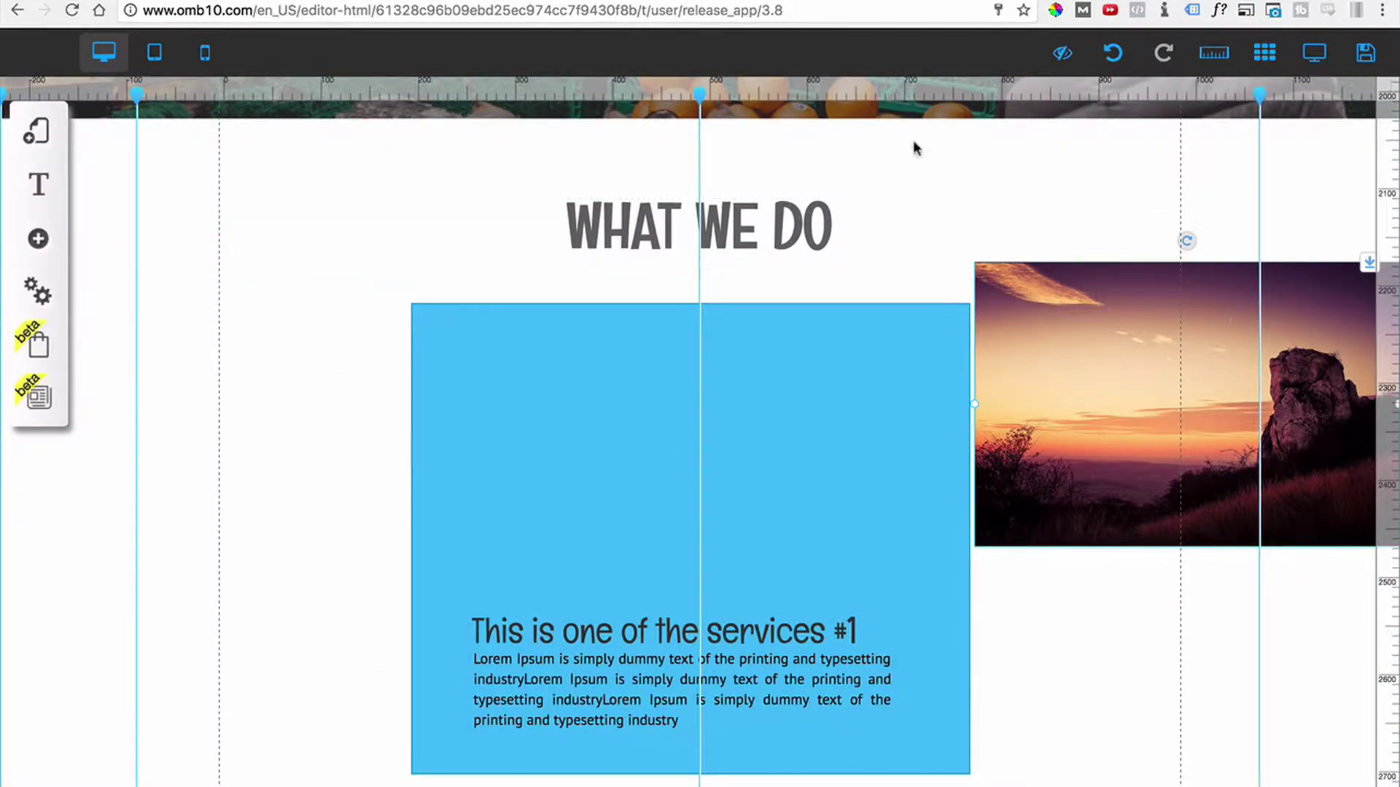
left_click_drag(843, 369, 788, 390)
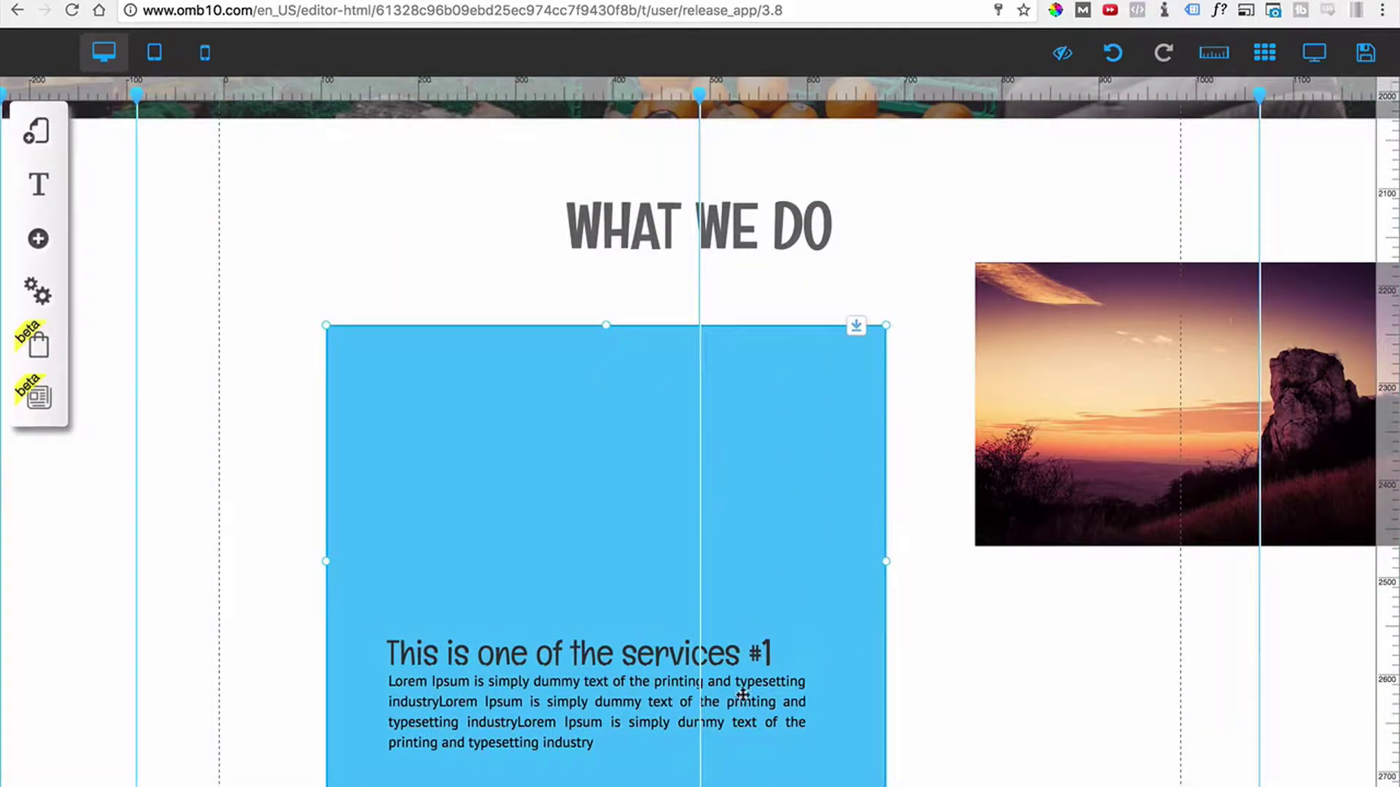
left_click_drag(1072, 397, 487, 474)
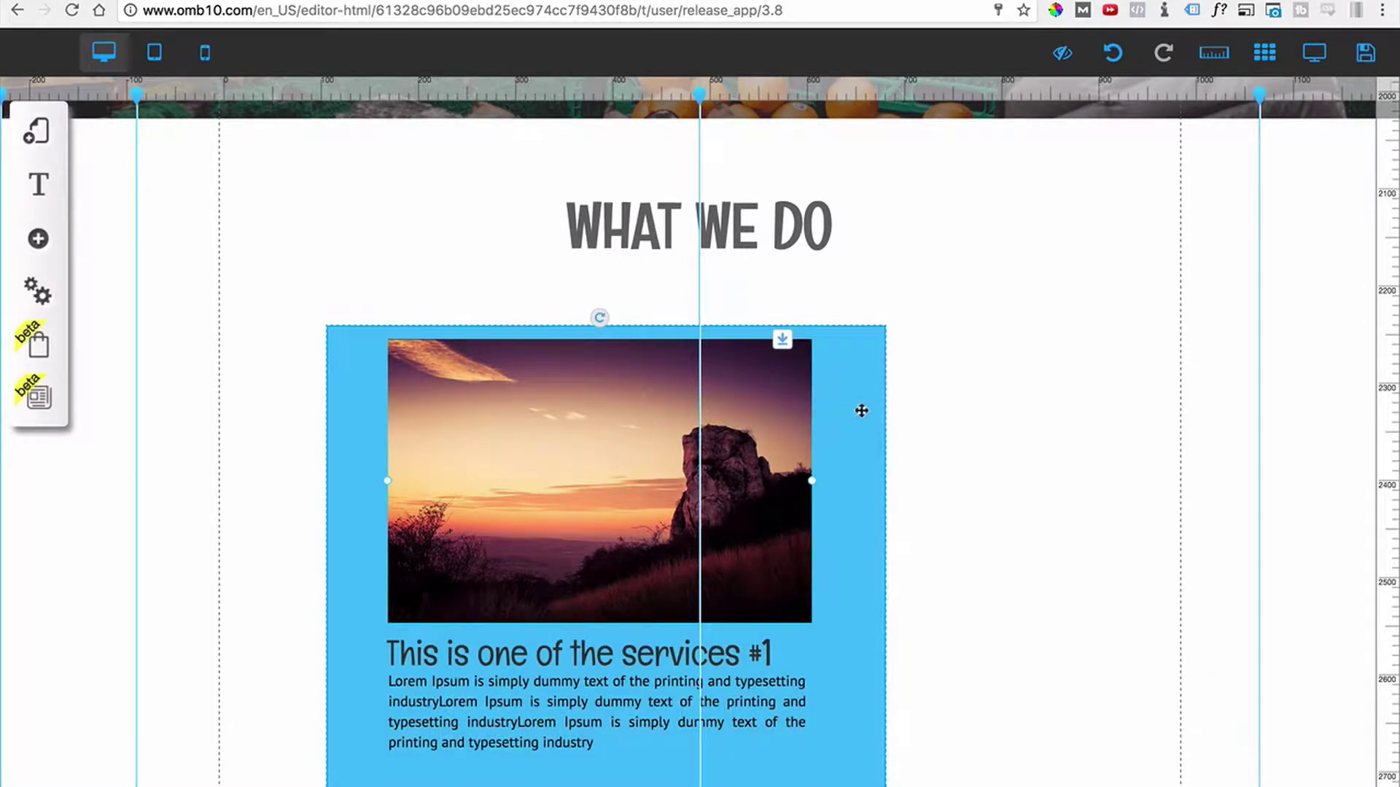
left_click_drag(865, 500, 960, 472)
left_click(838, 668)
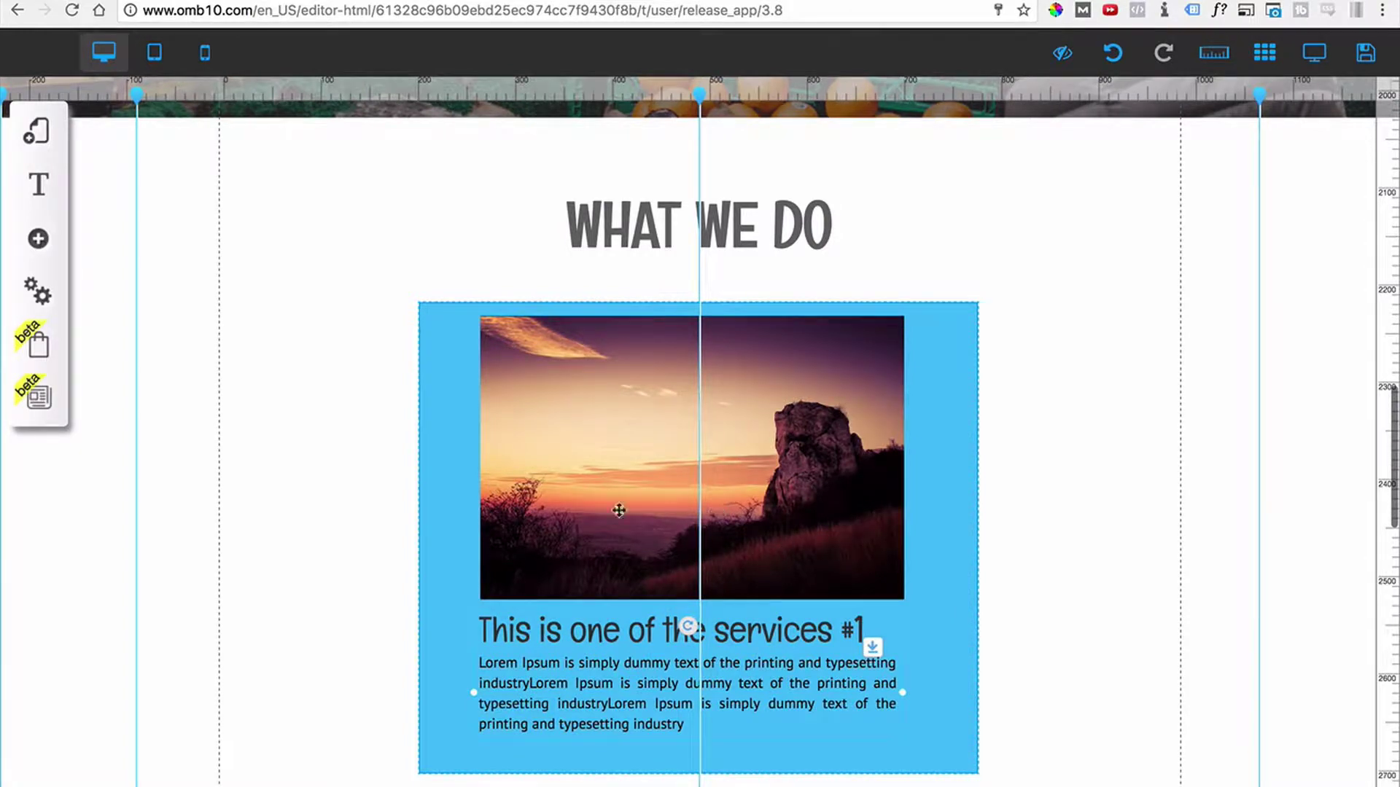
left_click(448, 518)
Trim the service box from left, right and bottom to 463 × 453 around its contents.
mouse_move(433, 538)
left_mouse_down()
mouse_move(522, 541)
mouse_move(457, 545)
left_mouse_up()
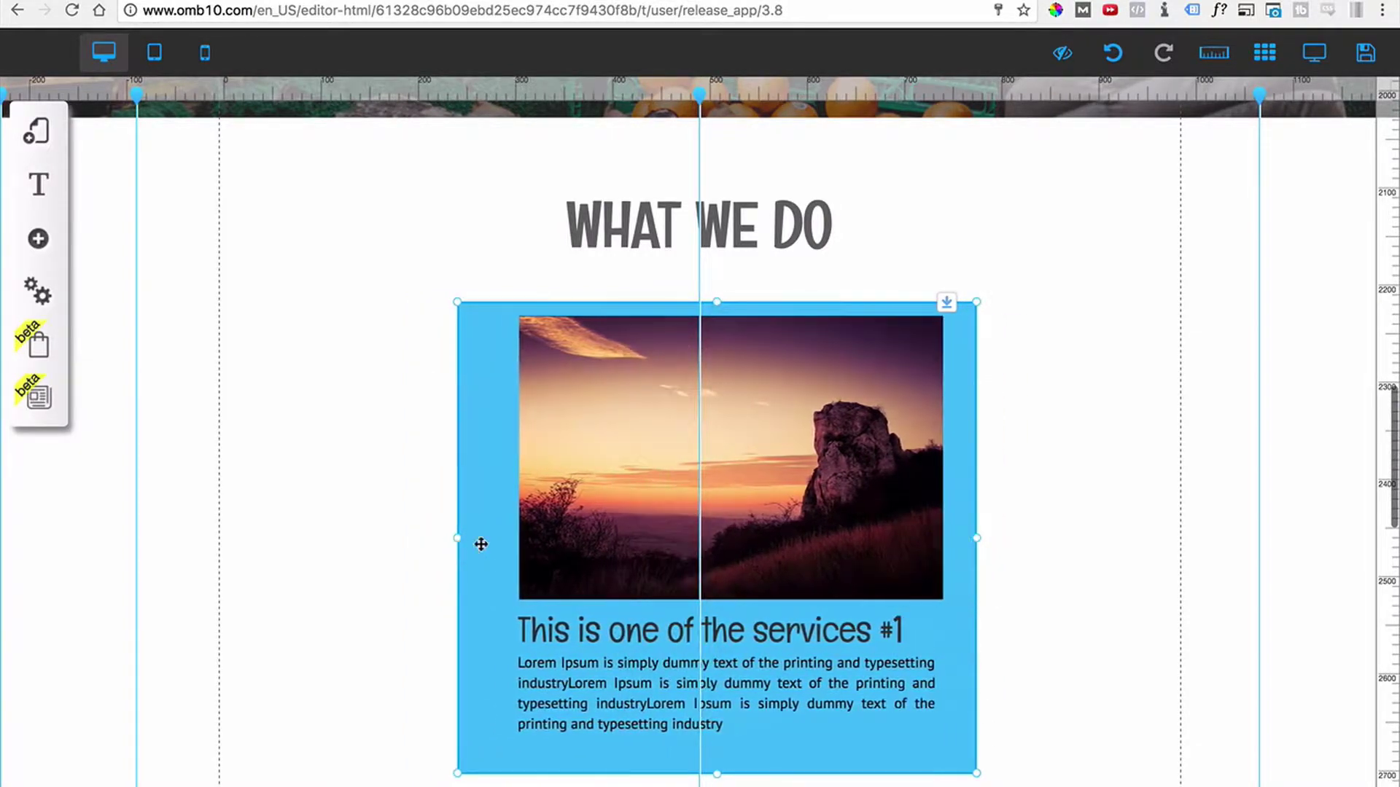
left_click_drag(603, 508, 554, 504)
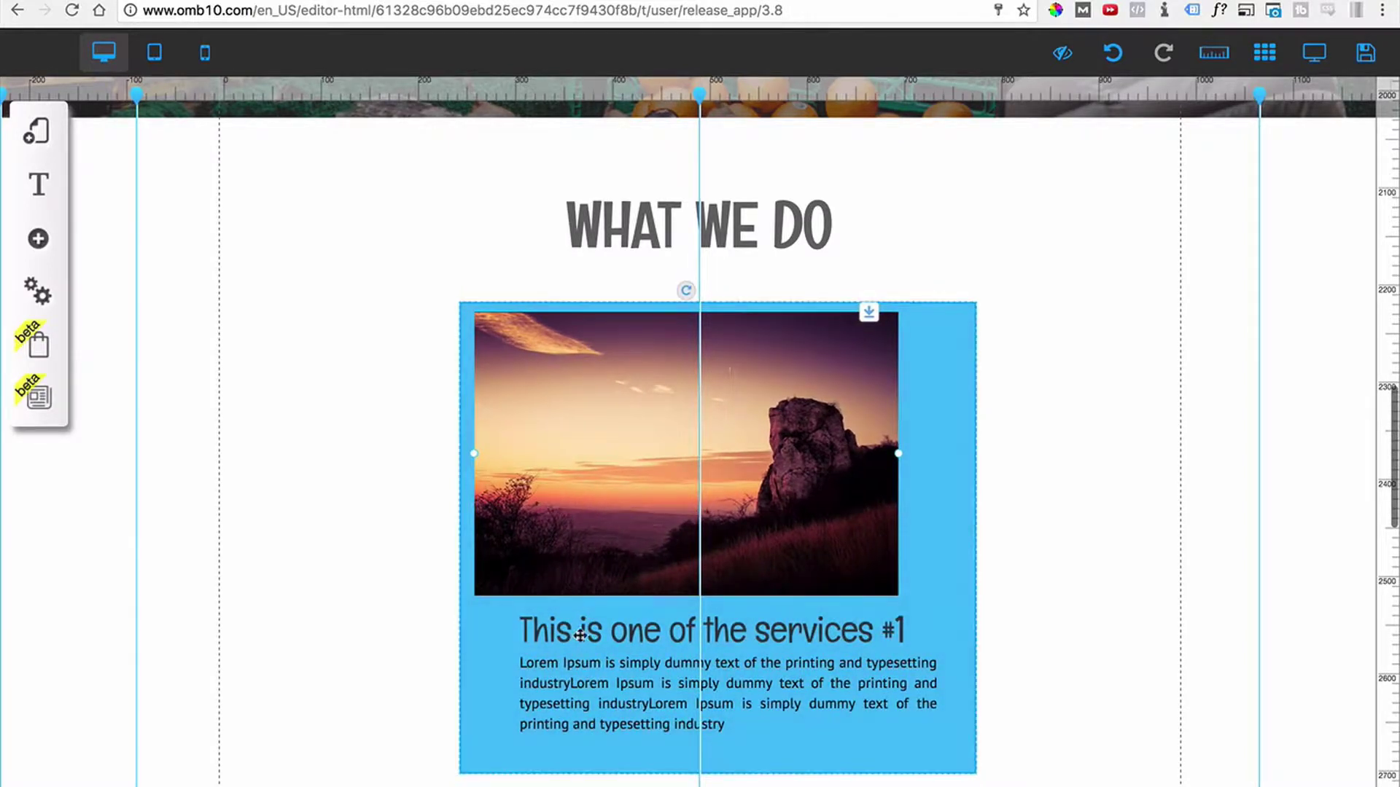
left_click_drag(580, 630, 525, 657)
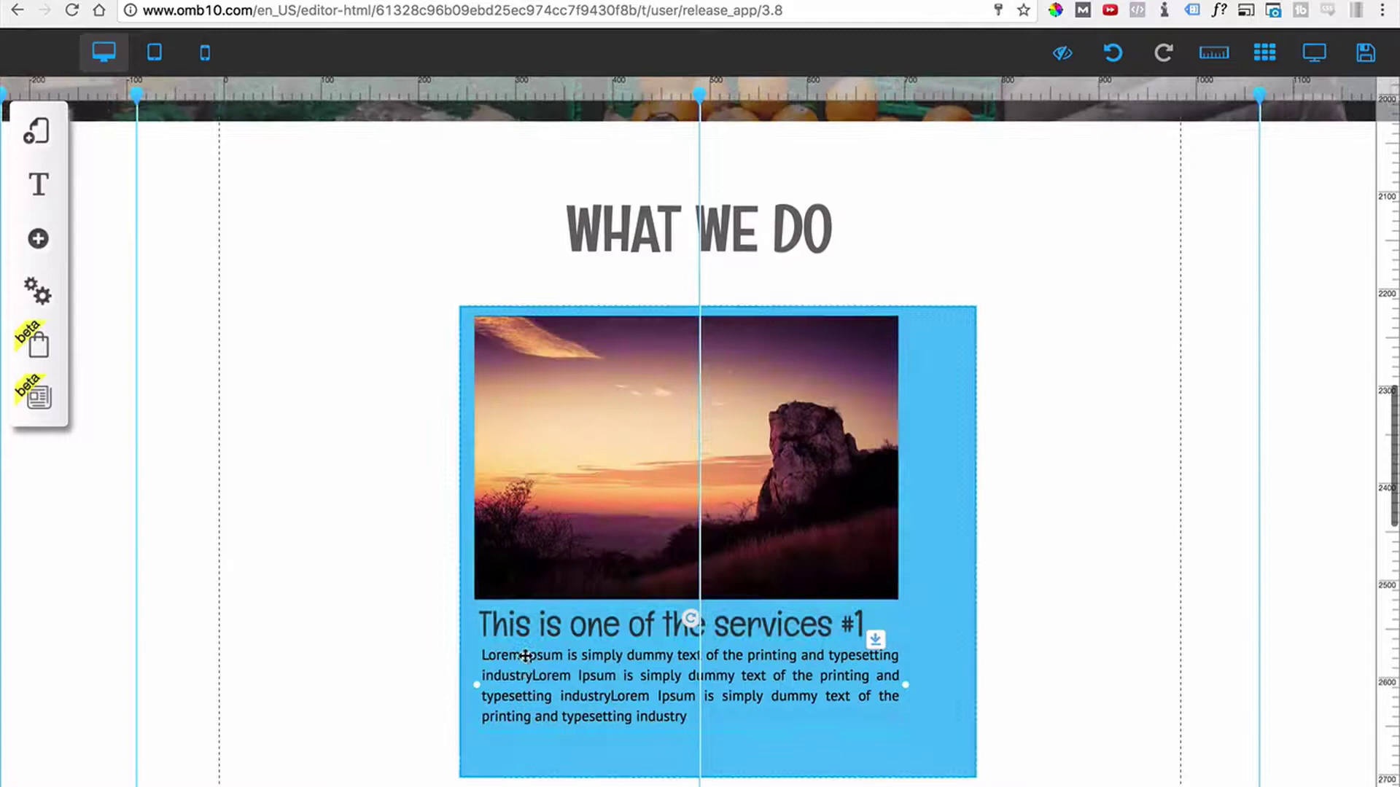
left_click(969, 568)
left_click_drag(974, 549, 912, 561)
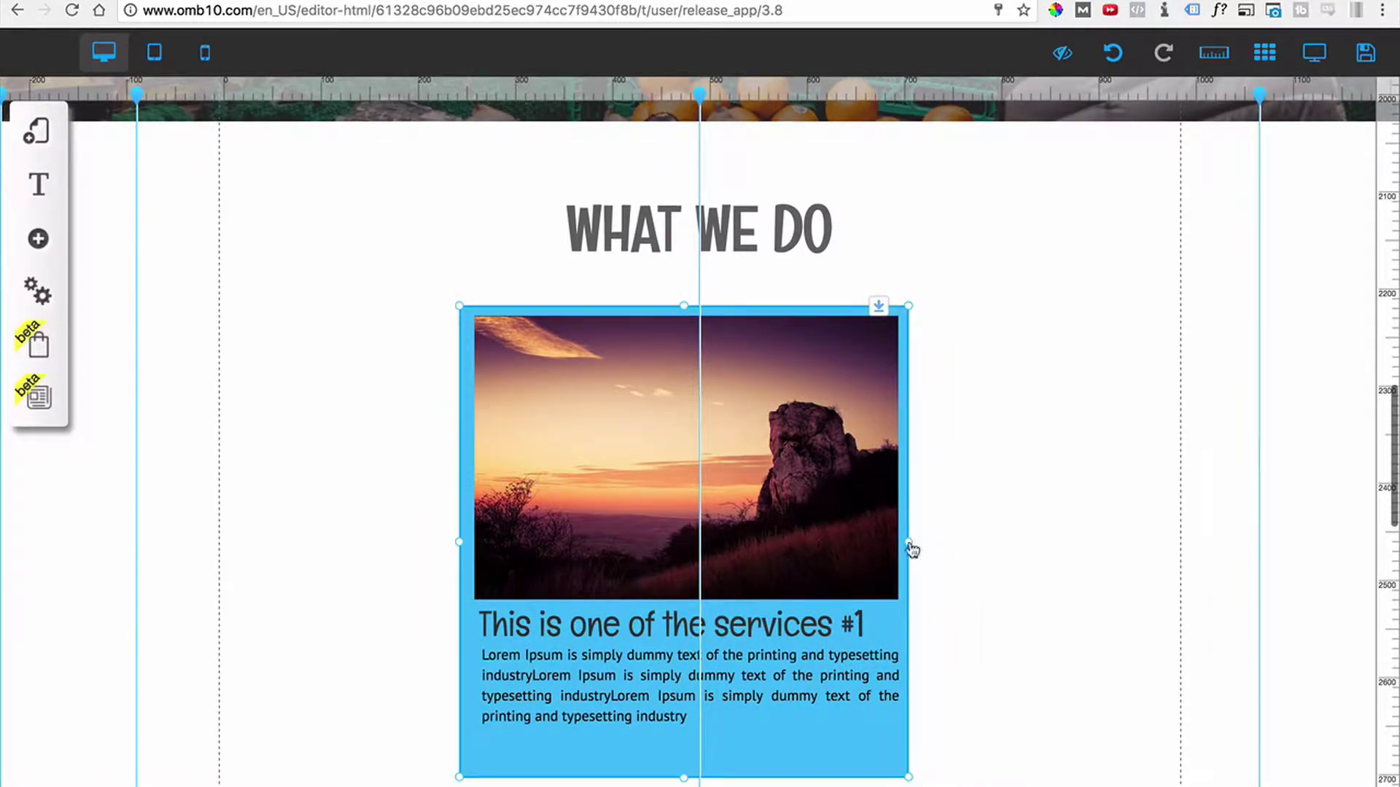
left_click_drag(871, 726, 886, 728)
left_click_drag(703, 782, 765, 741)
Create a new box appearance style named Grey and apply it to the service box.
left_click(780, 745)
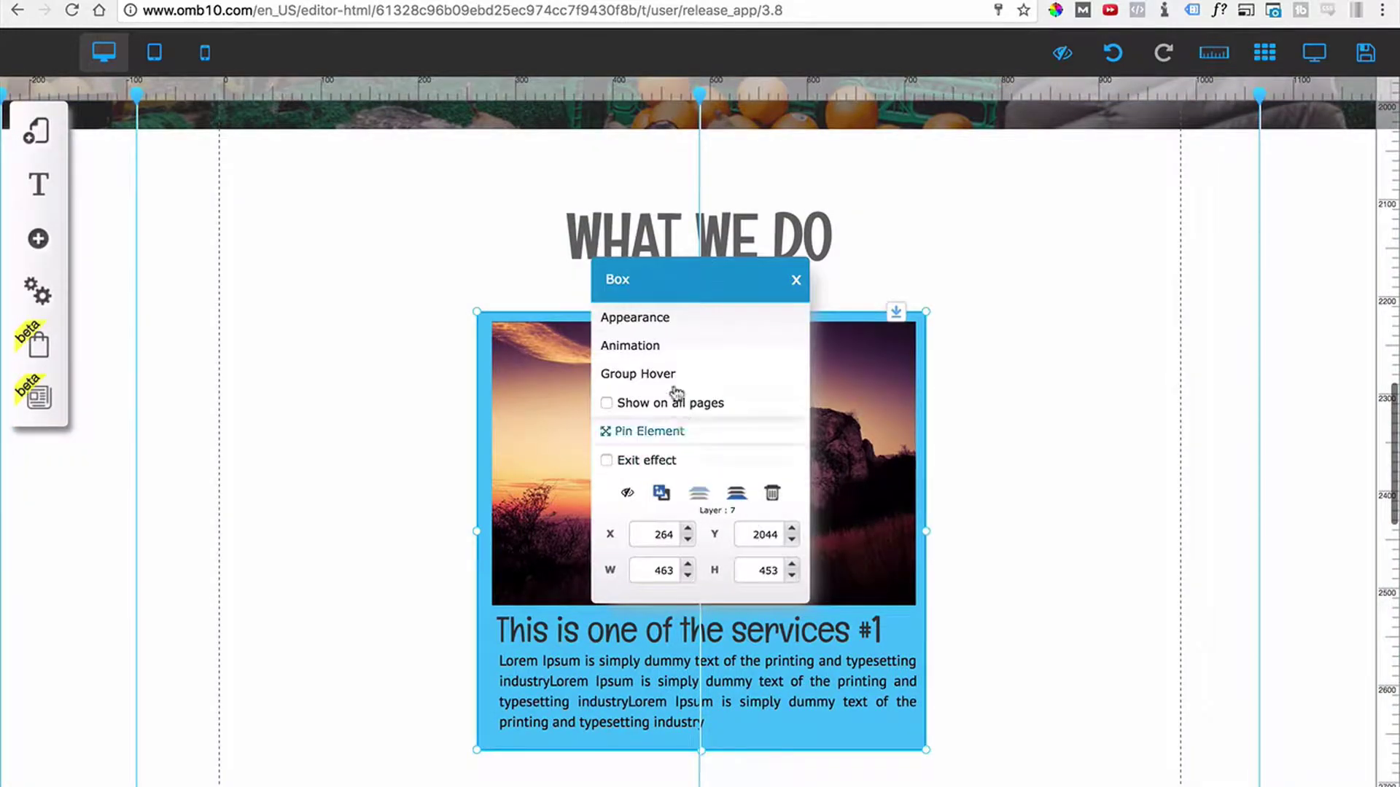
left_click(651, 320)
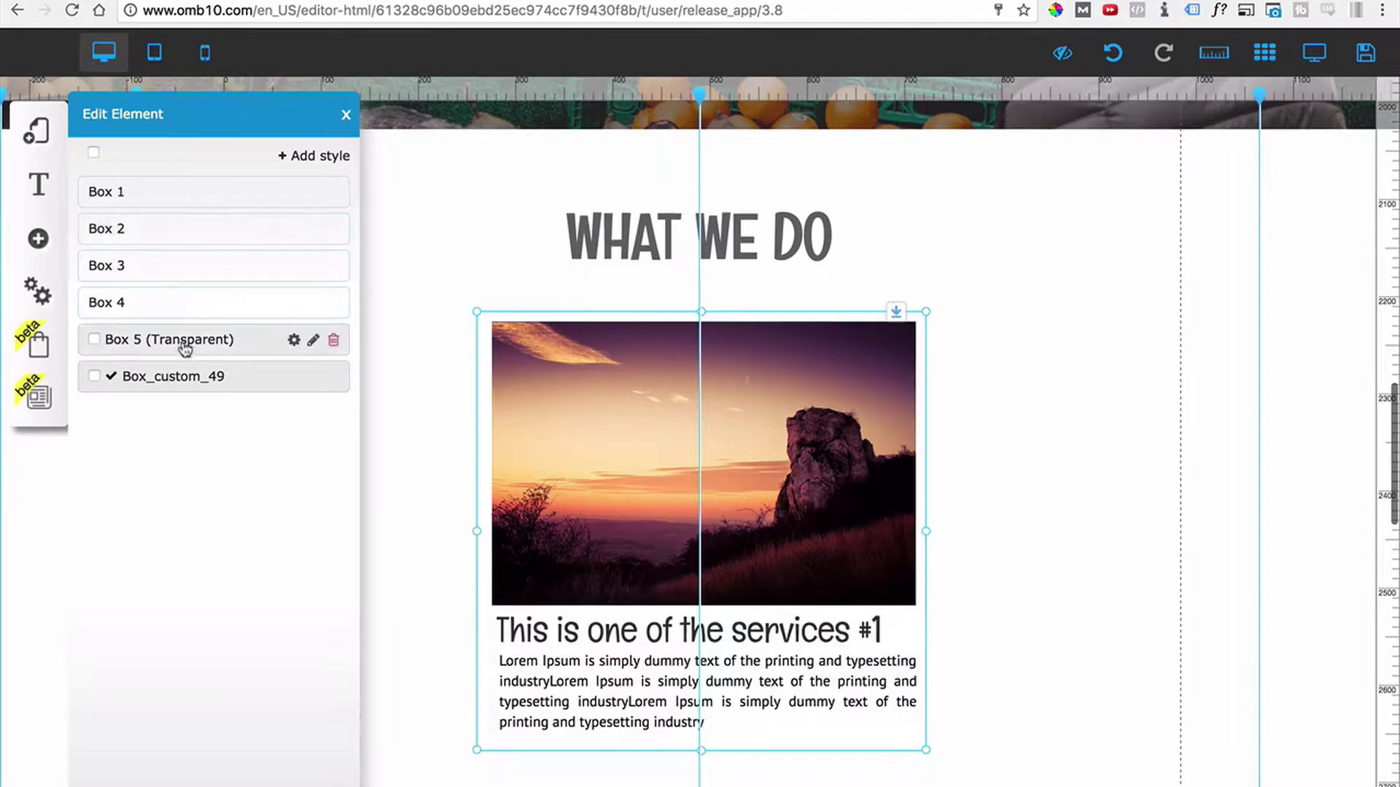
left_click(303, 158)
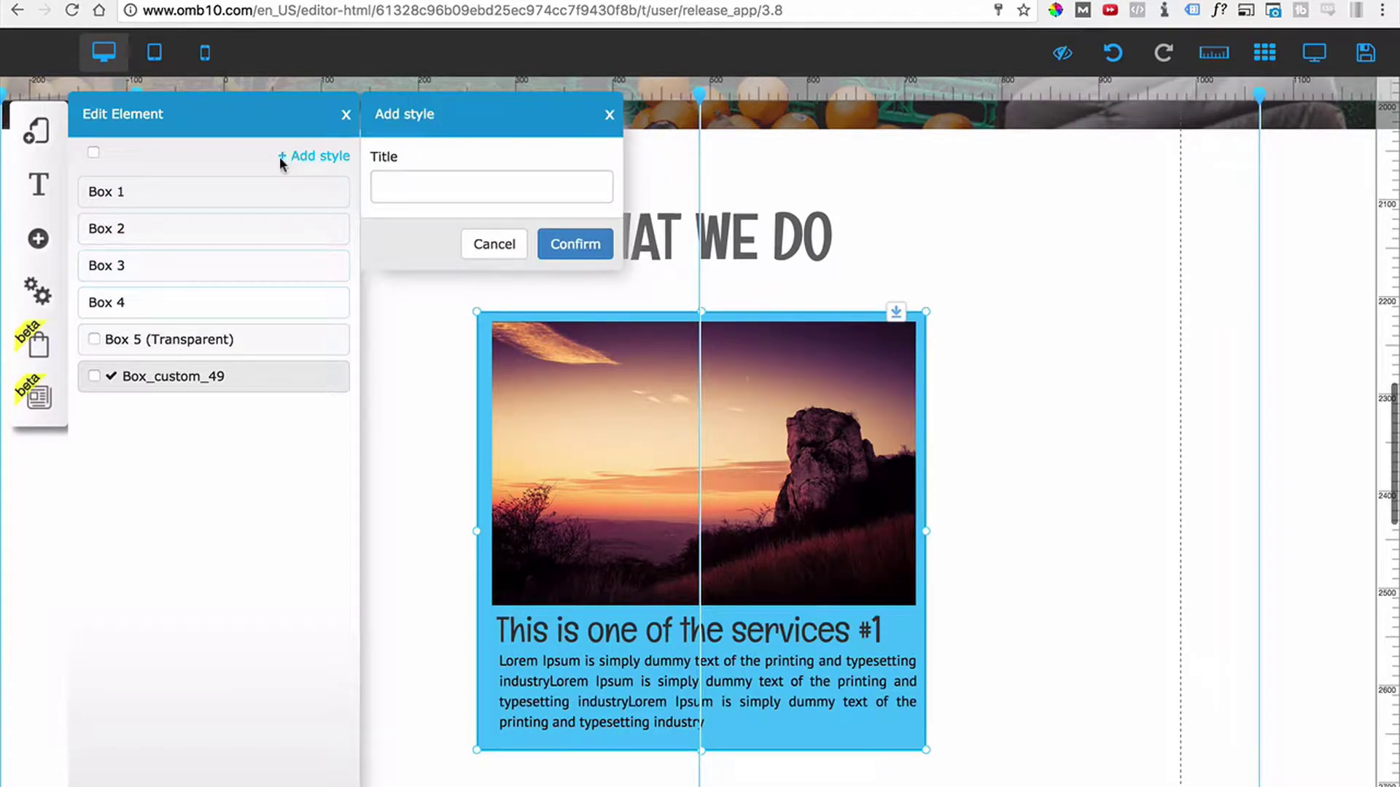
left_click(409, 181)
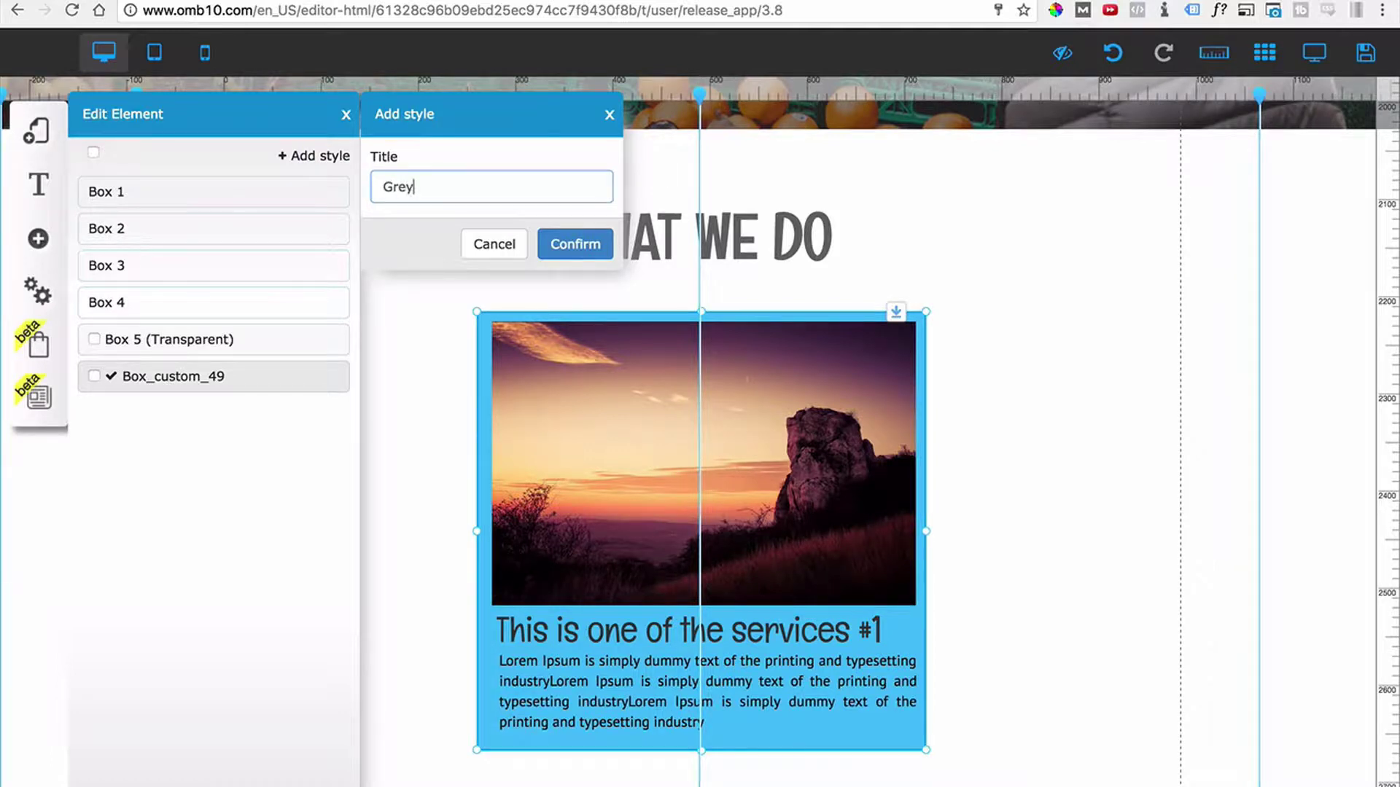
left_click(575, 244)
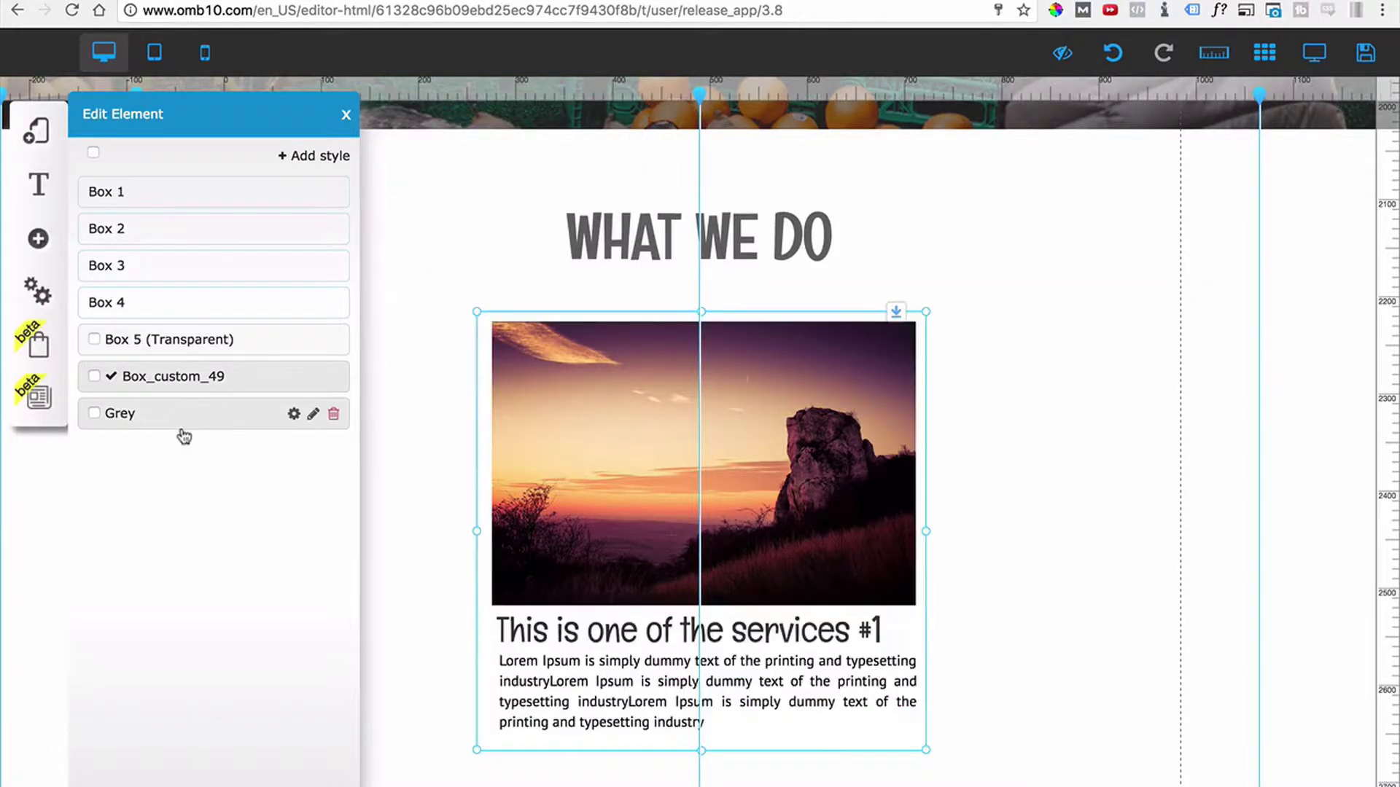
left_click(247, 414)
Set the Grey style's Central Background Color to light grey.
left_click(293, 415)
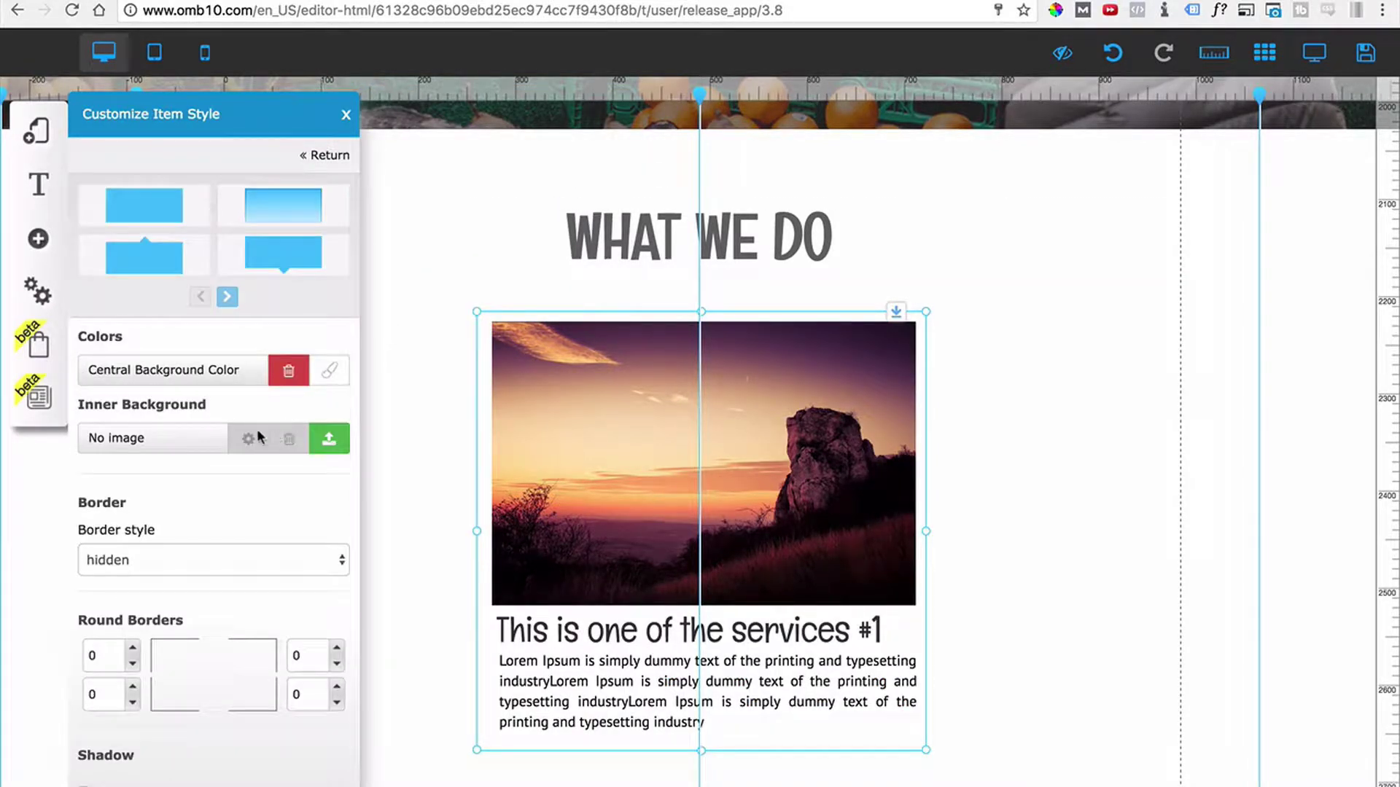
left_click(329, 370)
left_click(577, 162)
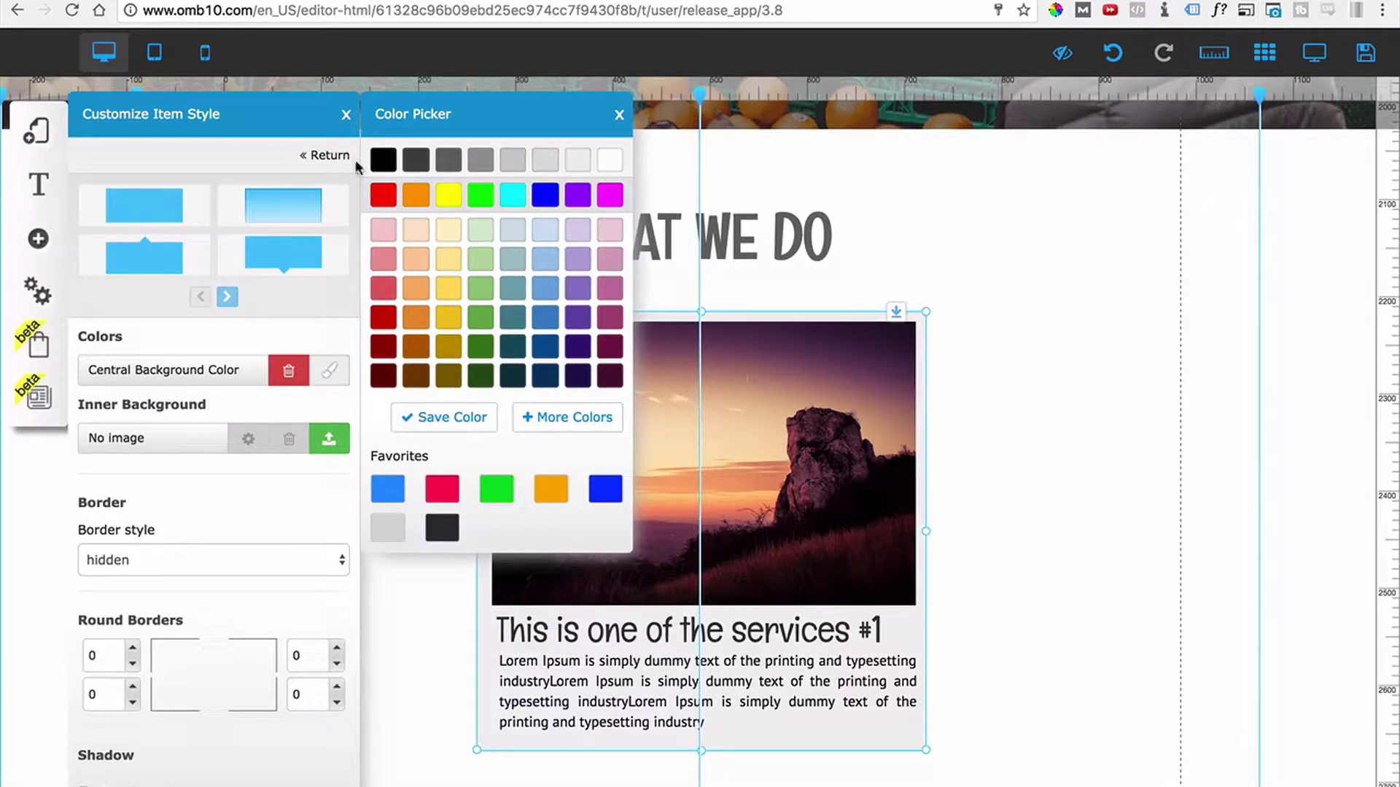
left_click(345, 114)
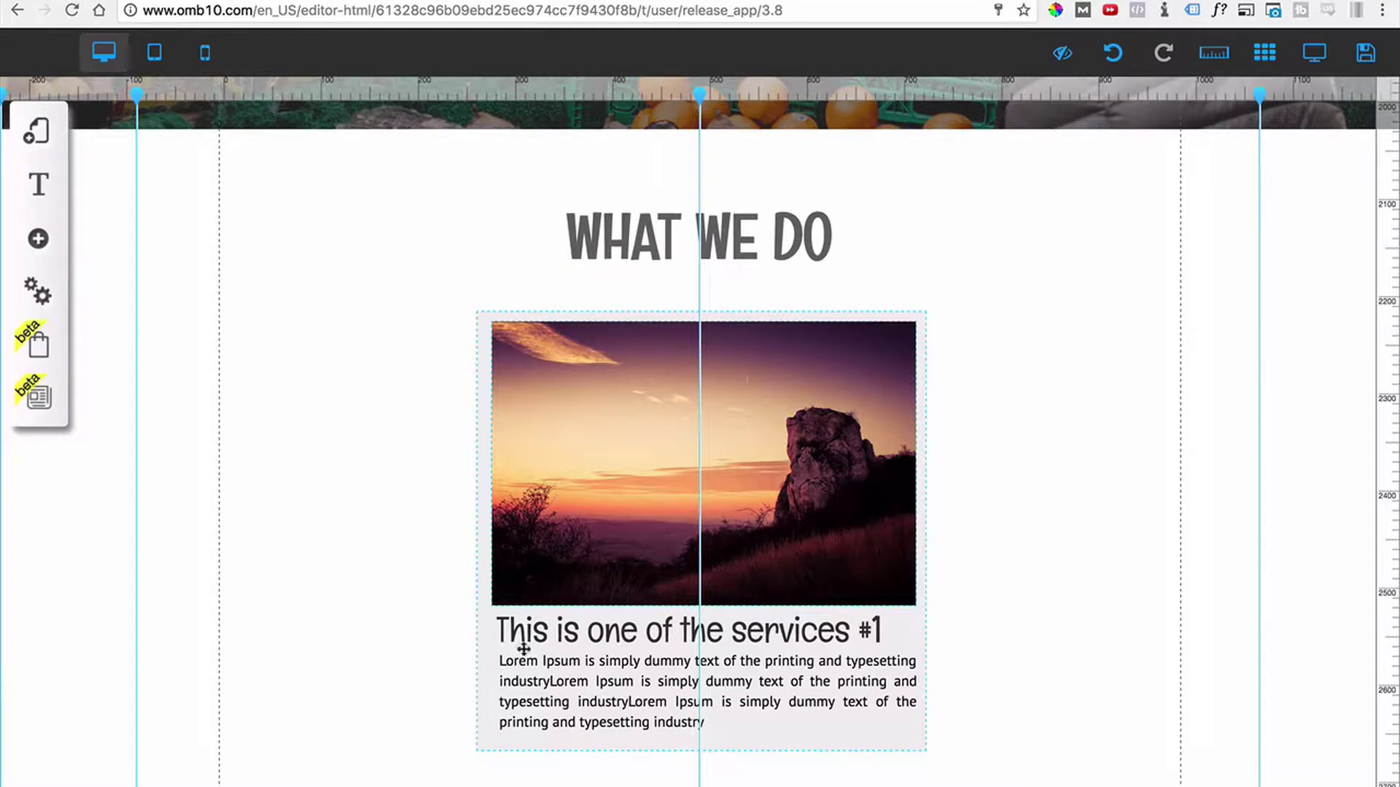
left_click(487, 723)
double_click(485, 724)
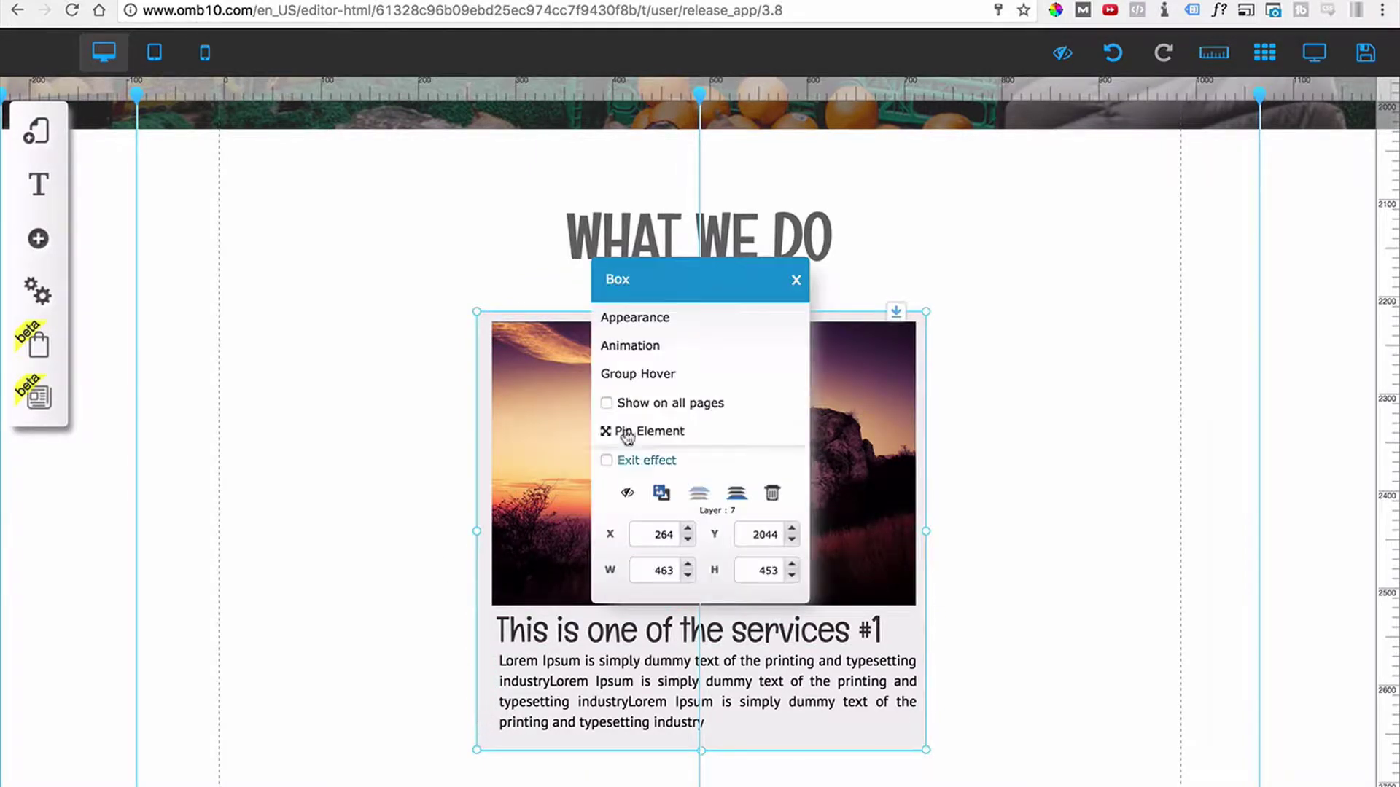
left_click(636, 321)
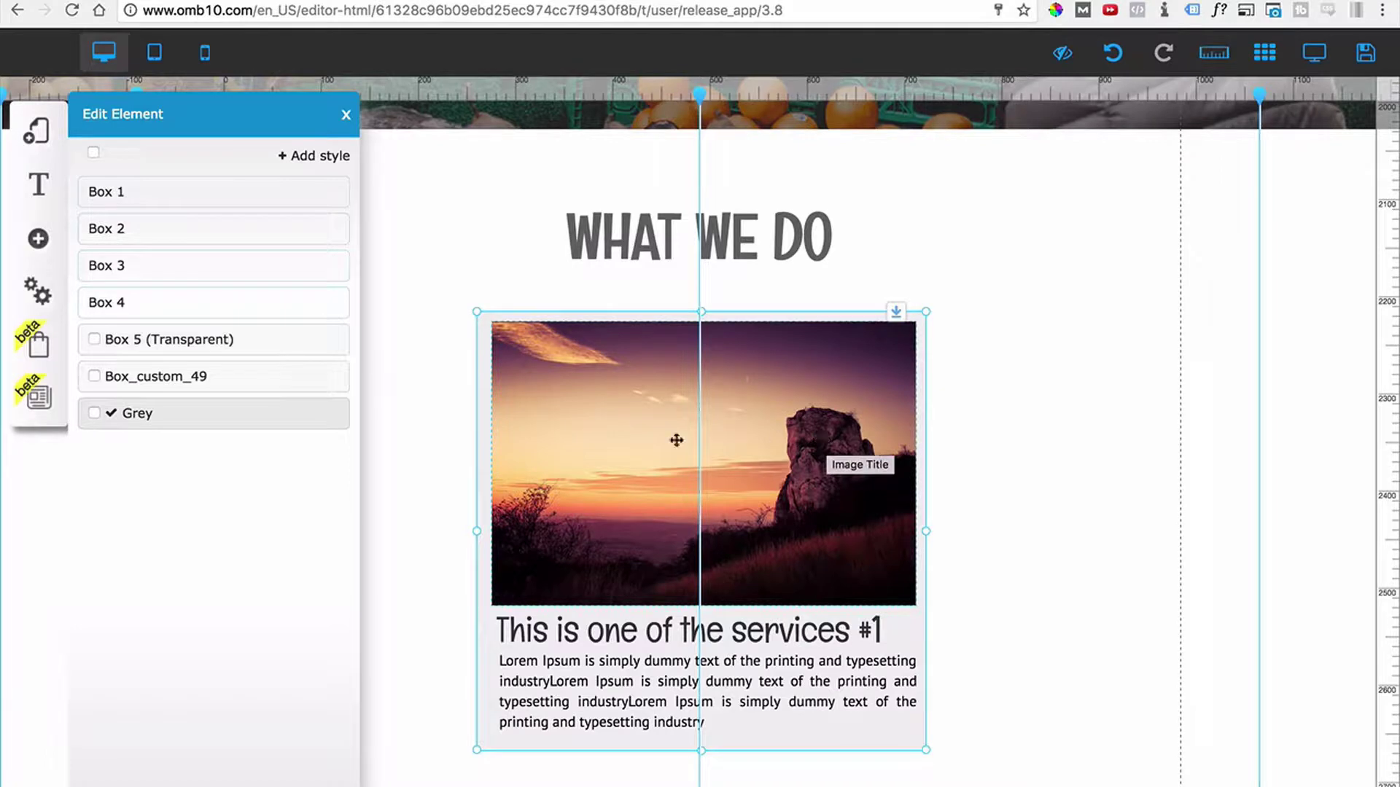
mouse_move(304, 429)
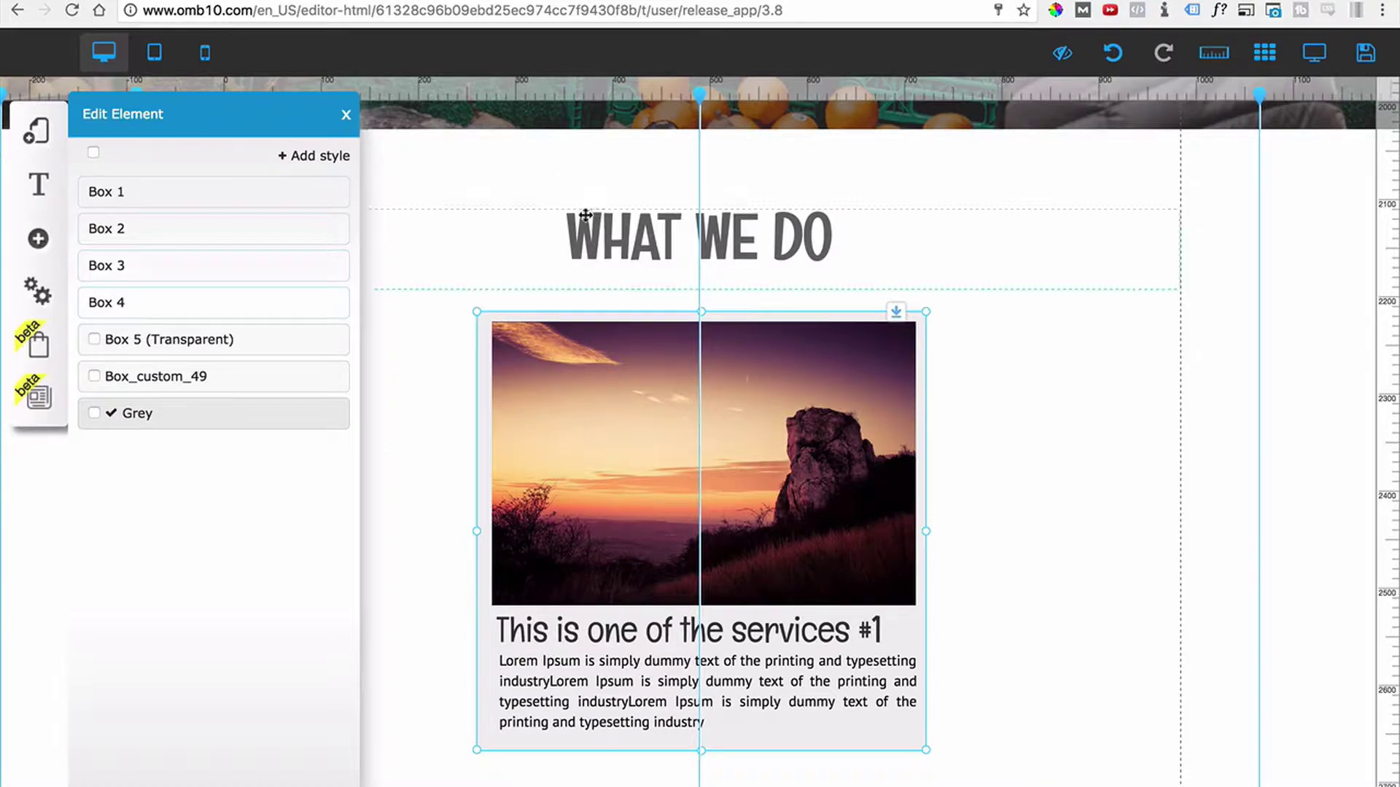
left_click(344, 114)
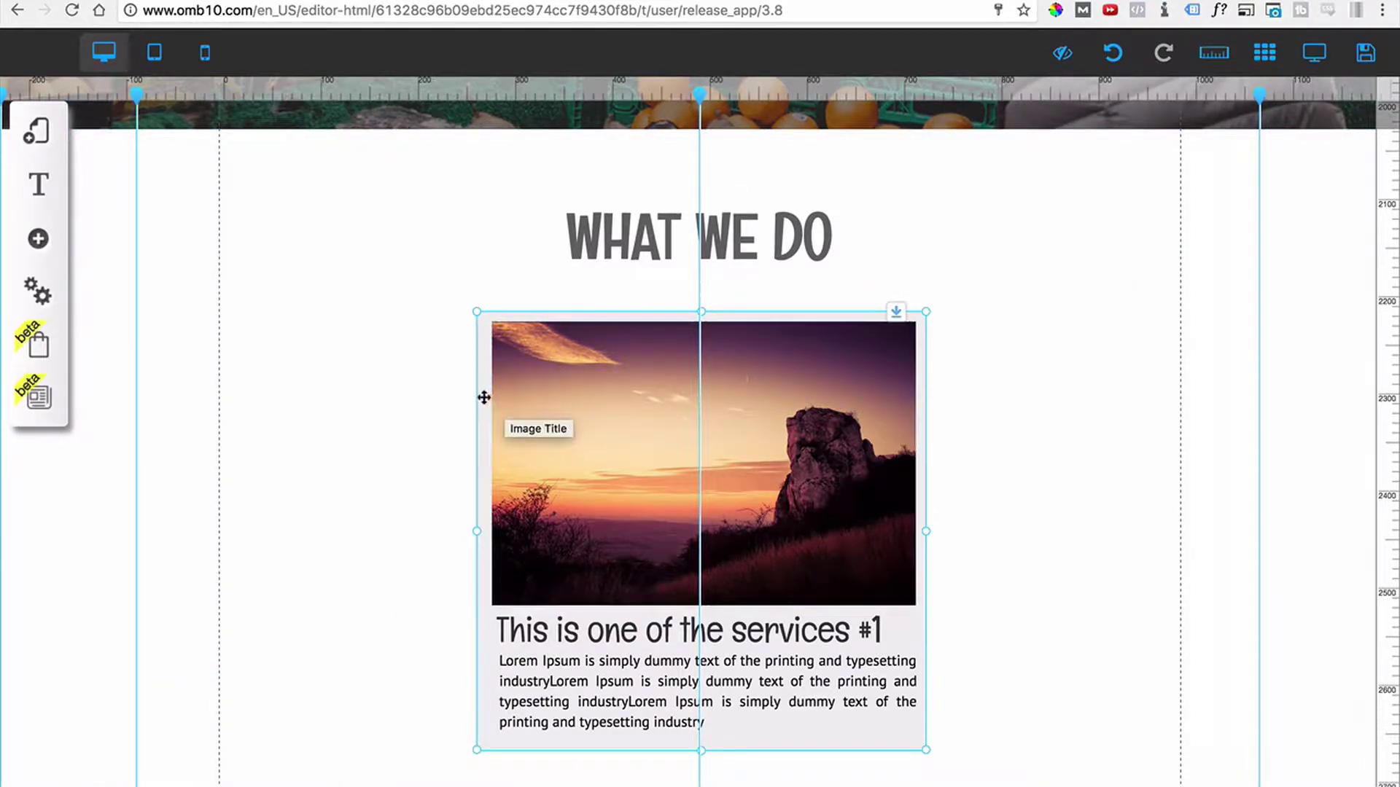
Nudge the grey service block, drop a copy to its right, and open its Box settings.
left_click_drag(484, 397, 479, 397)
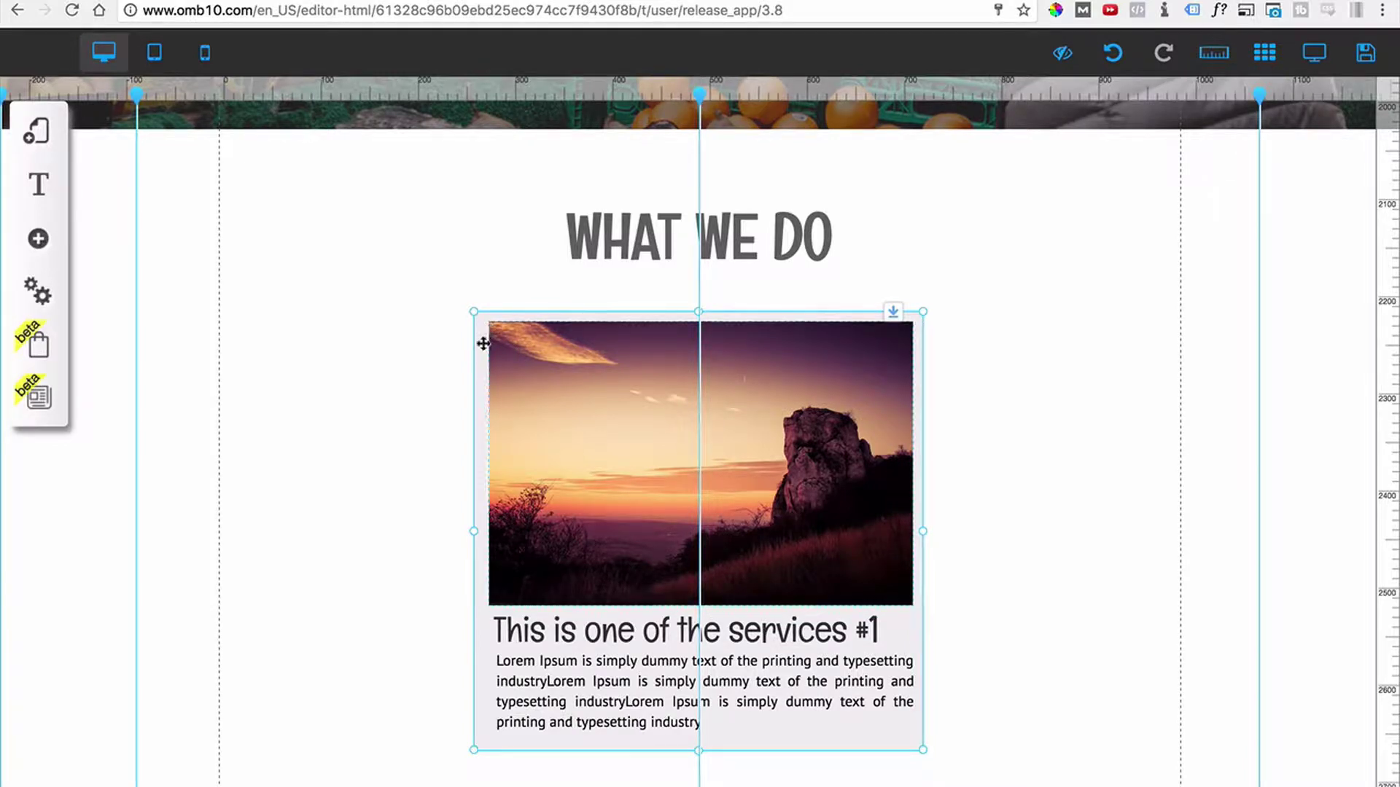
left_click_drag(808, 403, 1289, 316)
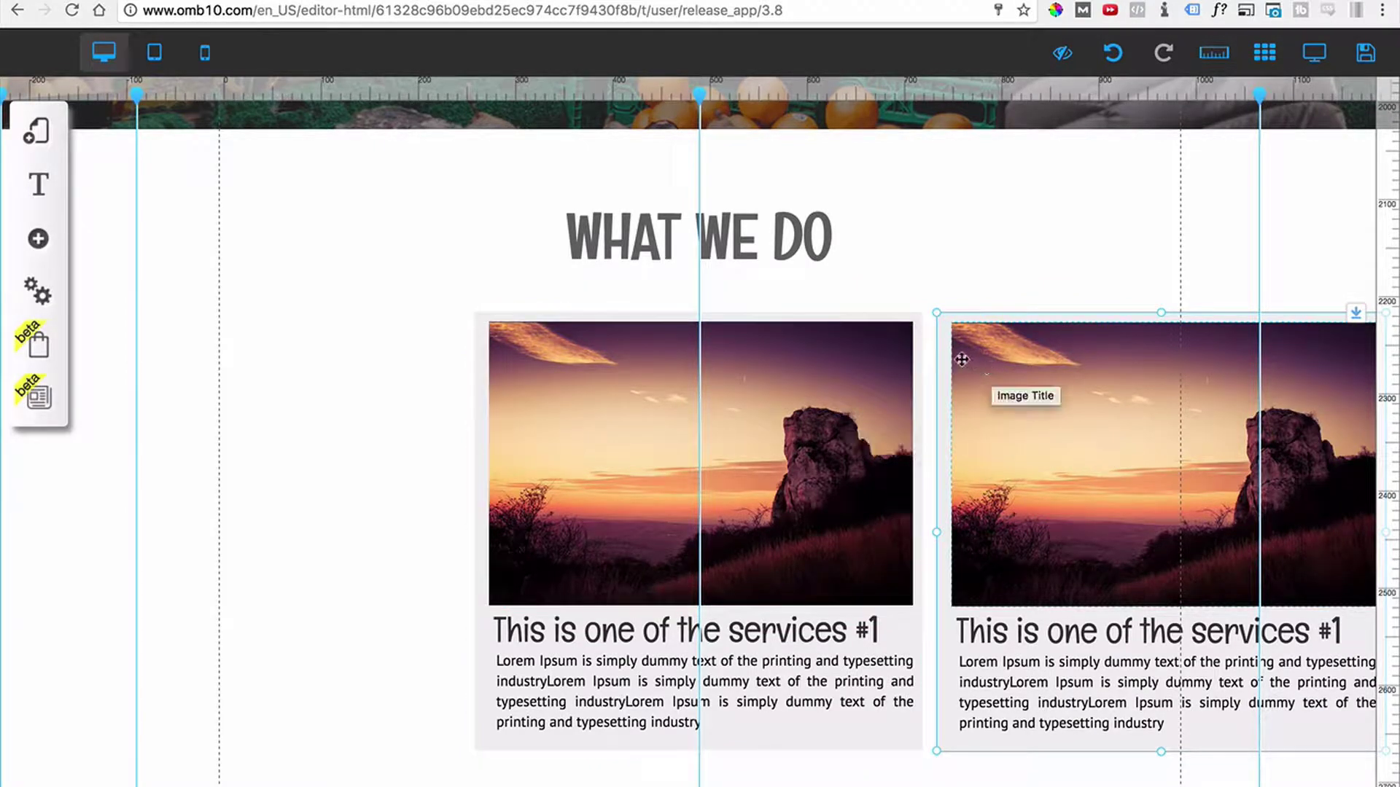
right_click(875, 401)
Delete the duplicate block, narrow the sunset photo, and set the heading to Title M.
left_click(772, 493)
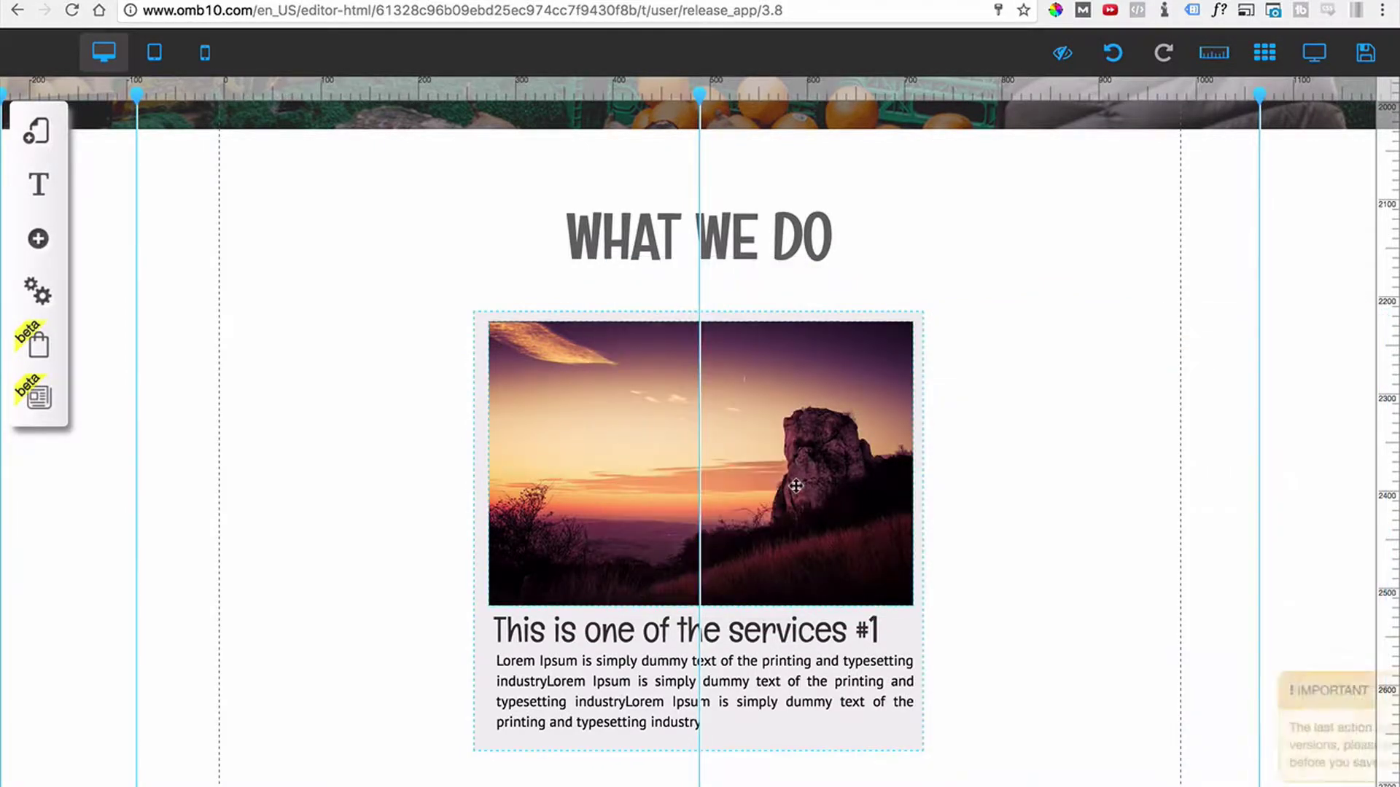
left_click_drag(913, 467, 836, 464)
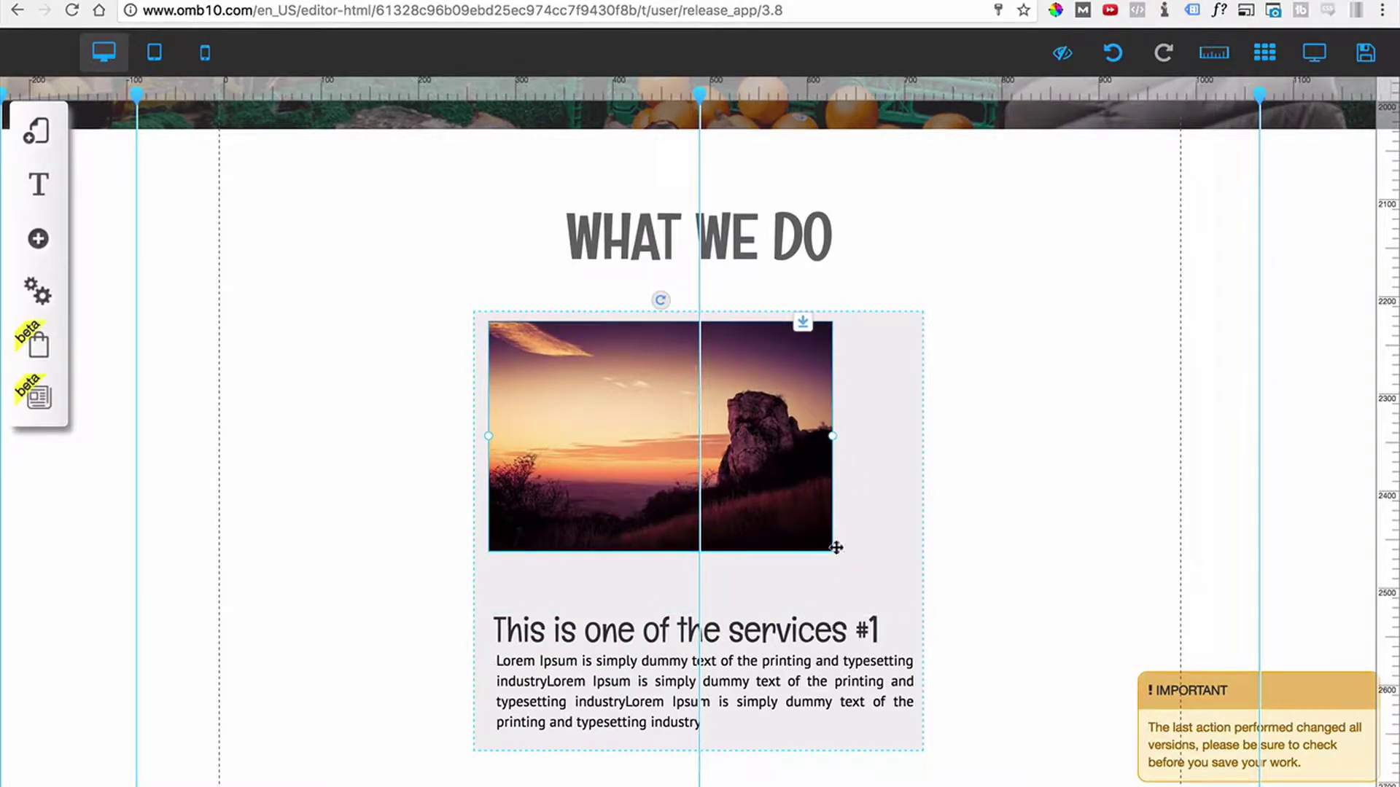
left_click(769, 620)
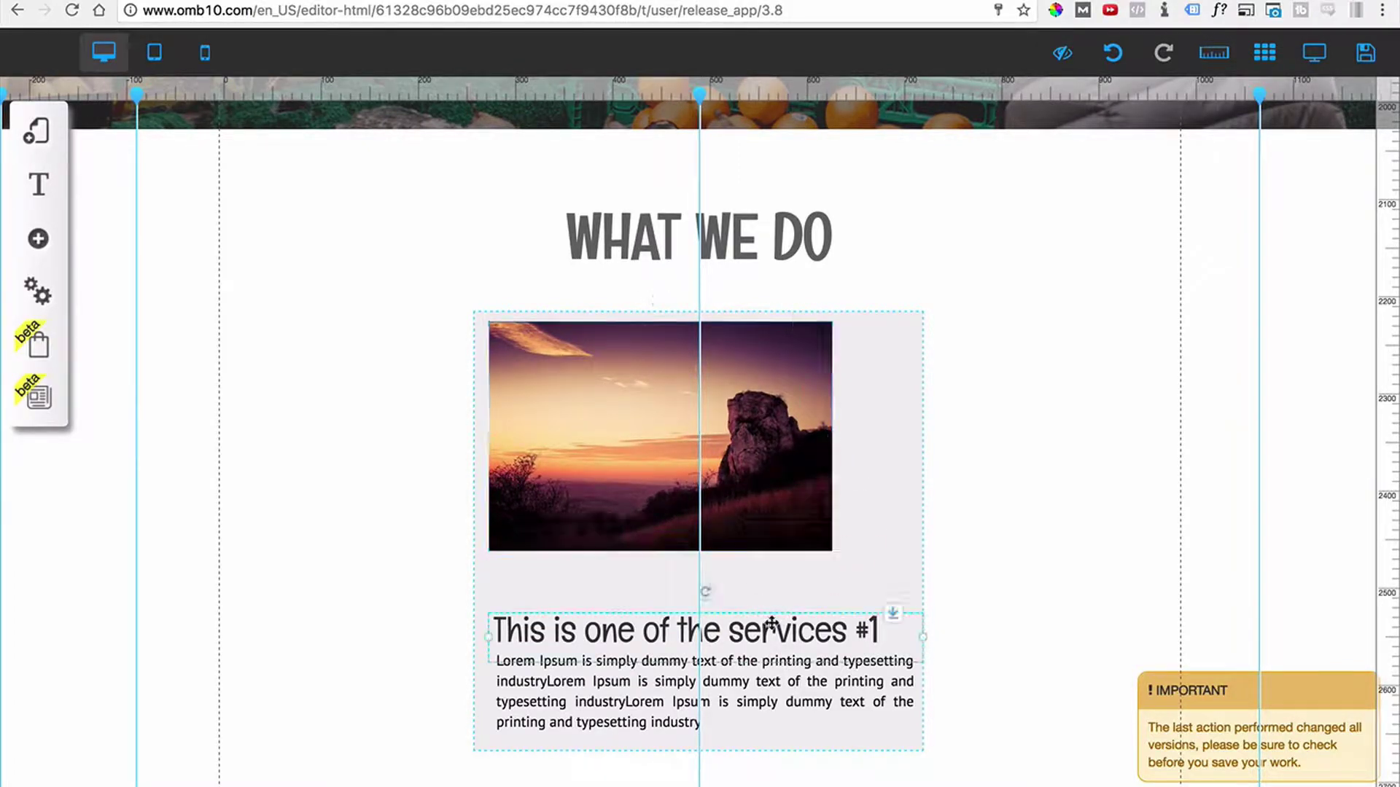
double_click(772, 620)
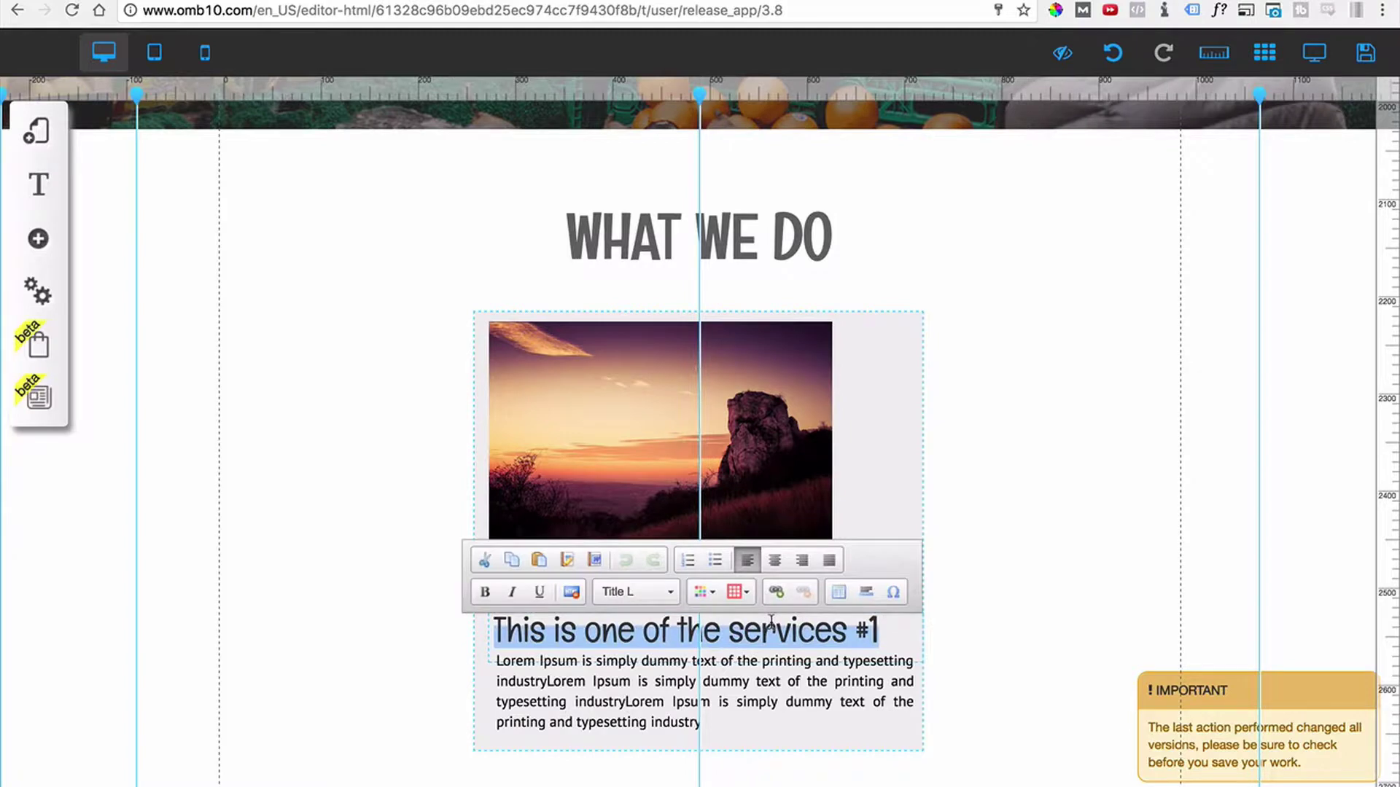
left_click(666, 597)
left_click(655, 741)
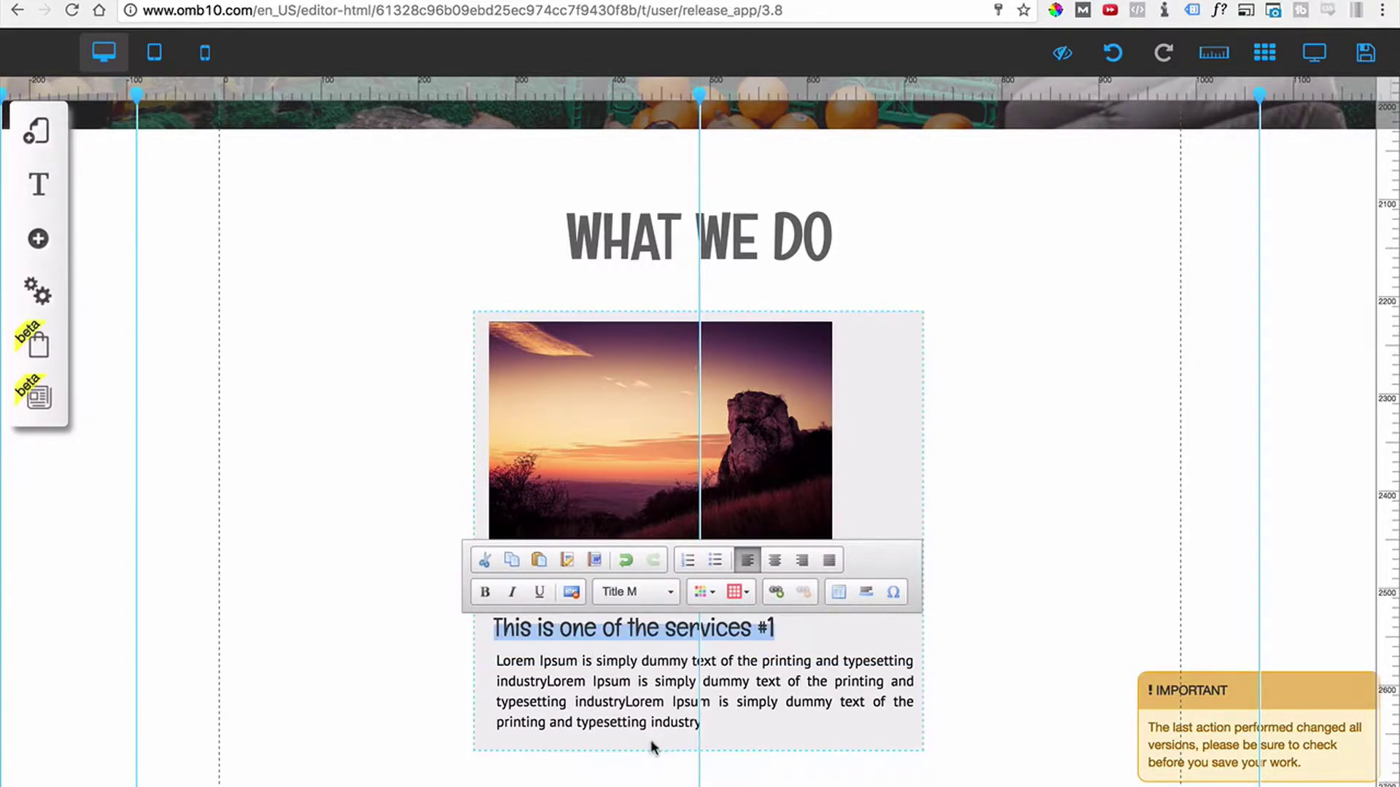
left_click(400, 675)
Move the heading and paragraph up under the photo, narrow them, and shrink the card.
left_click_drag(665, 615, 665, 561)
left_click_drag(928, 583, 830, 583)
left_click_drag(791, 674, 790, 628)
left_click_drag(918, 640, 828, 647)
left_click(921, 510)
left_click_drag(925, 536, 844, 559)
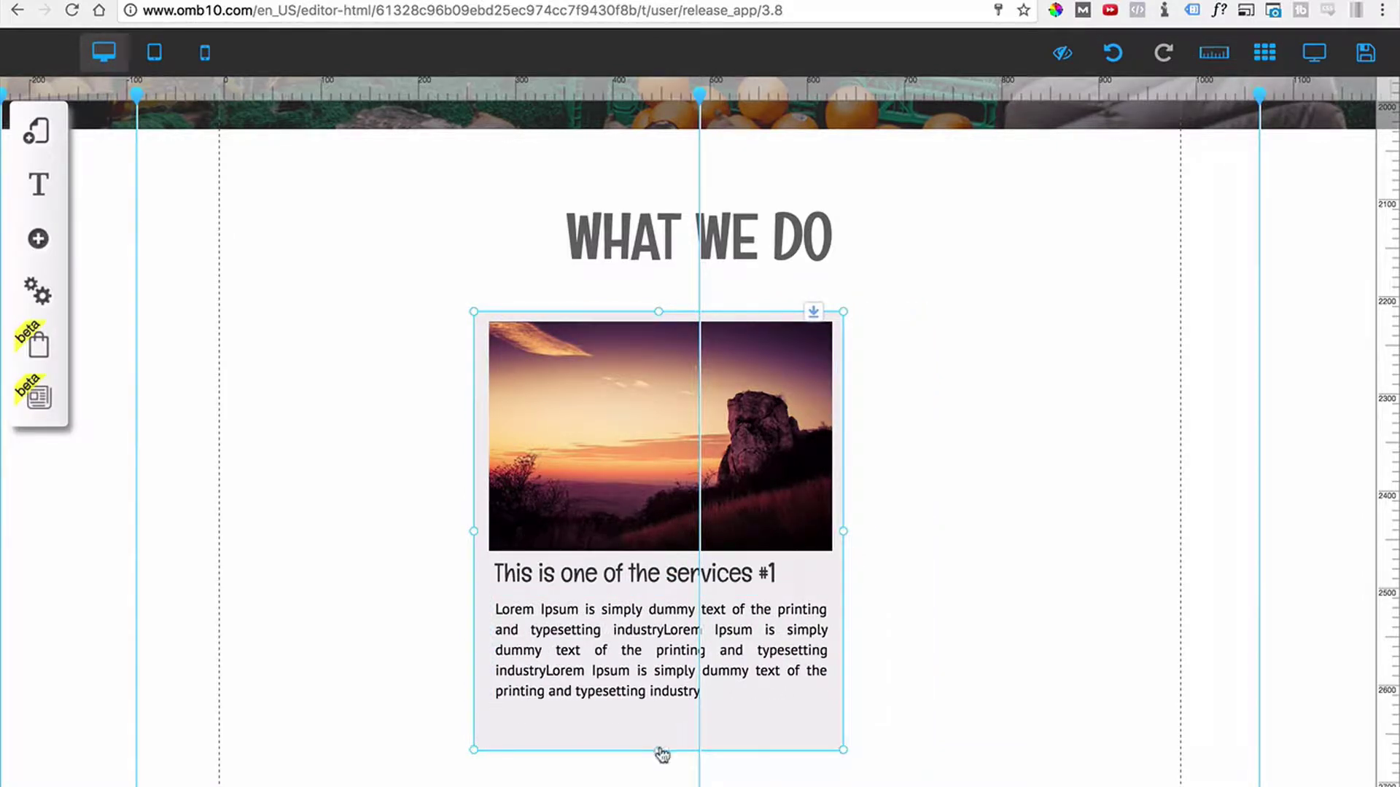
left_click_drag(661, 755, 659, 720)
left_click_drag(788, 706, 459, 718)
Scroll the page to review the three service cards under WHAT WE DO.
scroll(124, 93, "up", 5)
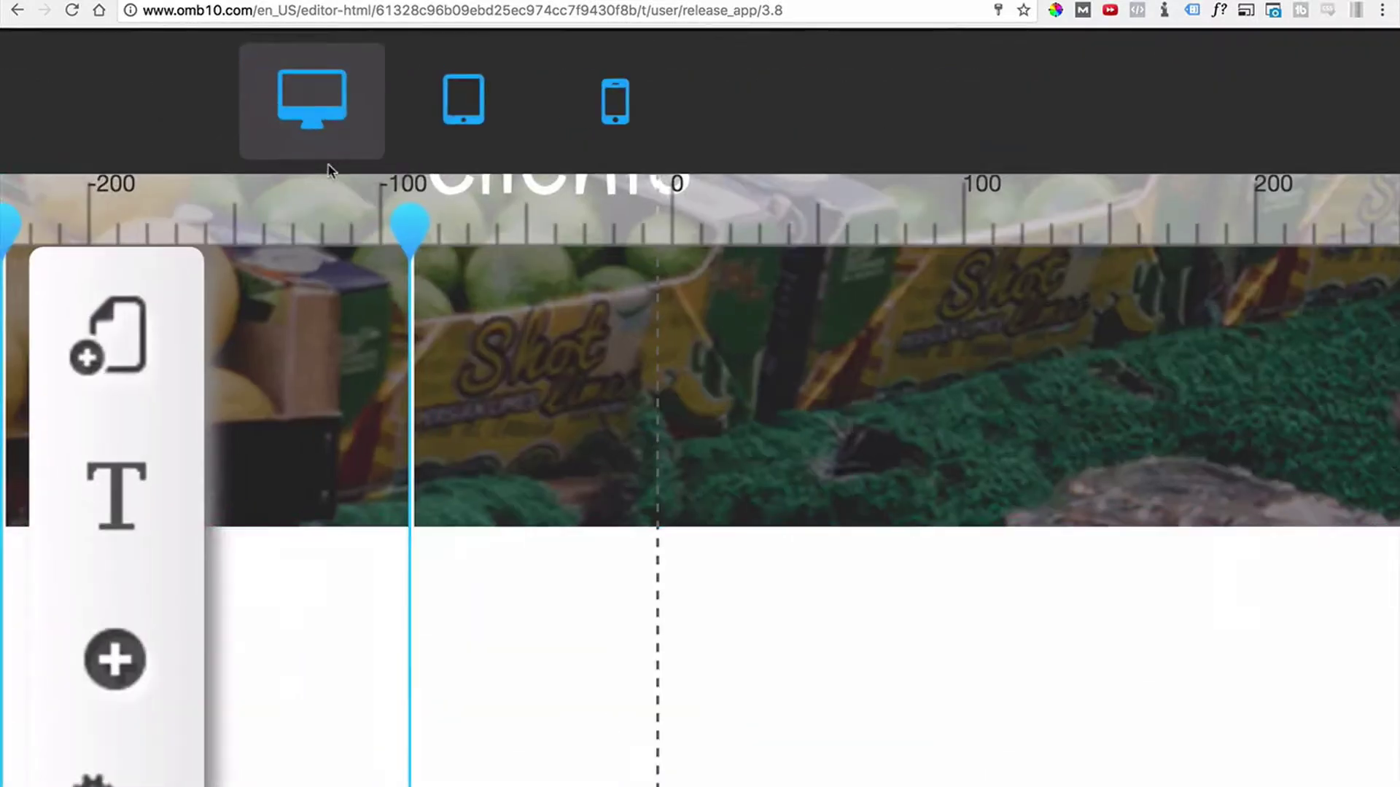
mouse_move(392, 258)
scroll(405, 232, "down", 5)
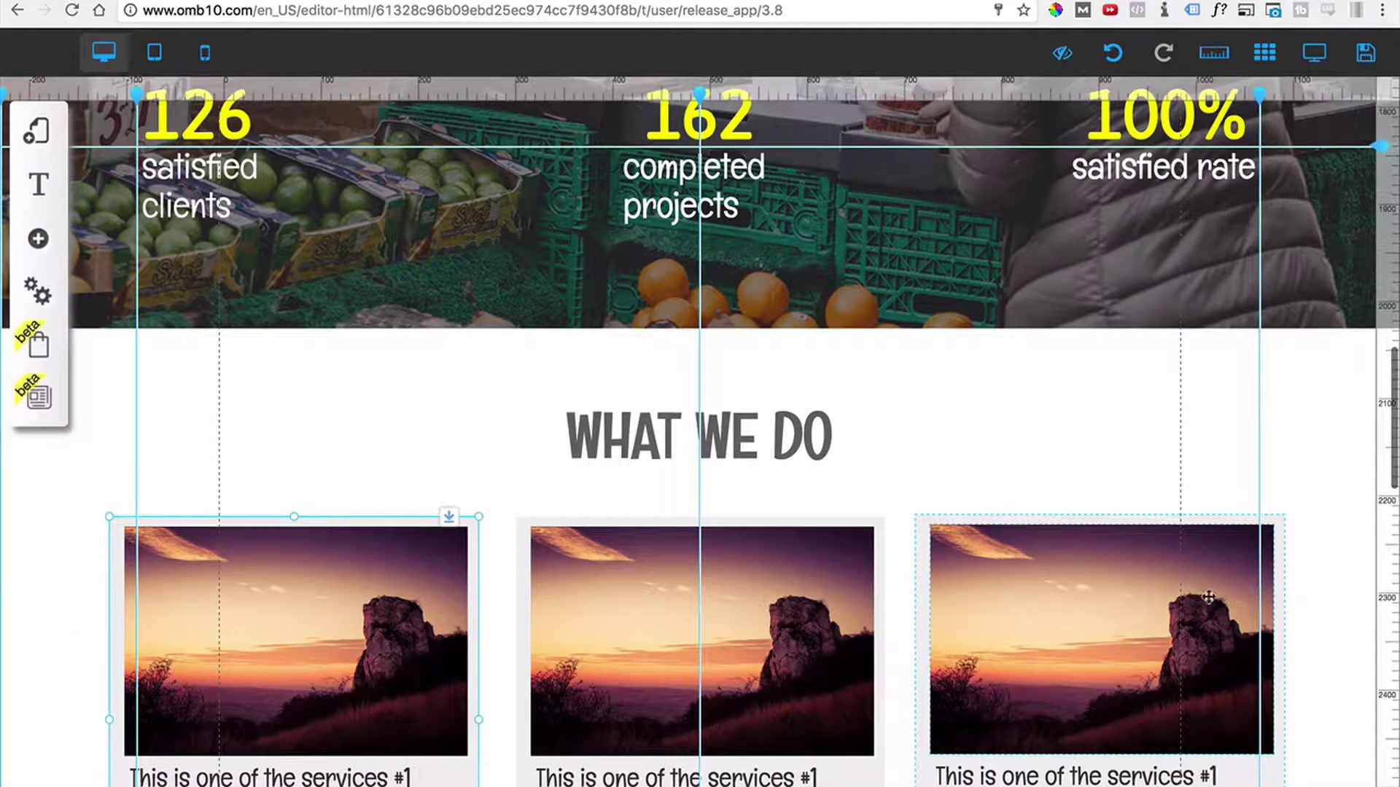
scroll(1128, 456, "down", 3)
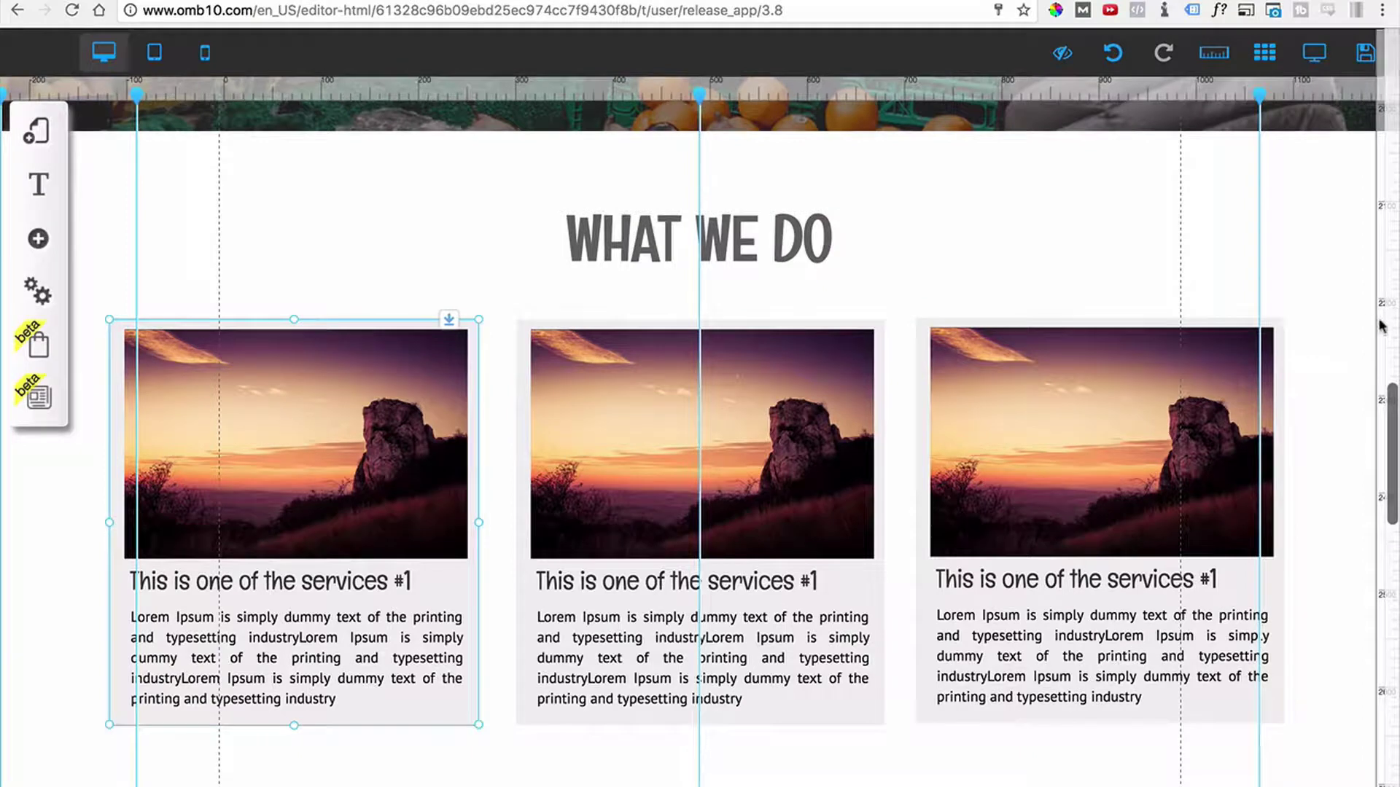
Add a horizontal ruler guide and snap all three service cards' tops to it.
left_click_drag(1380, 321, 1378, 311)
left_click(1284, 326)
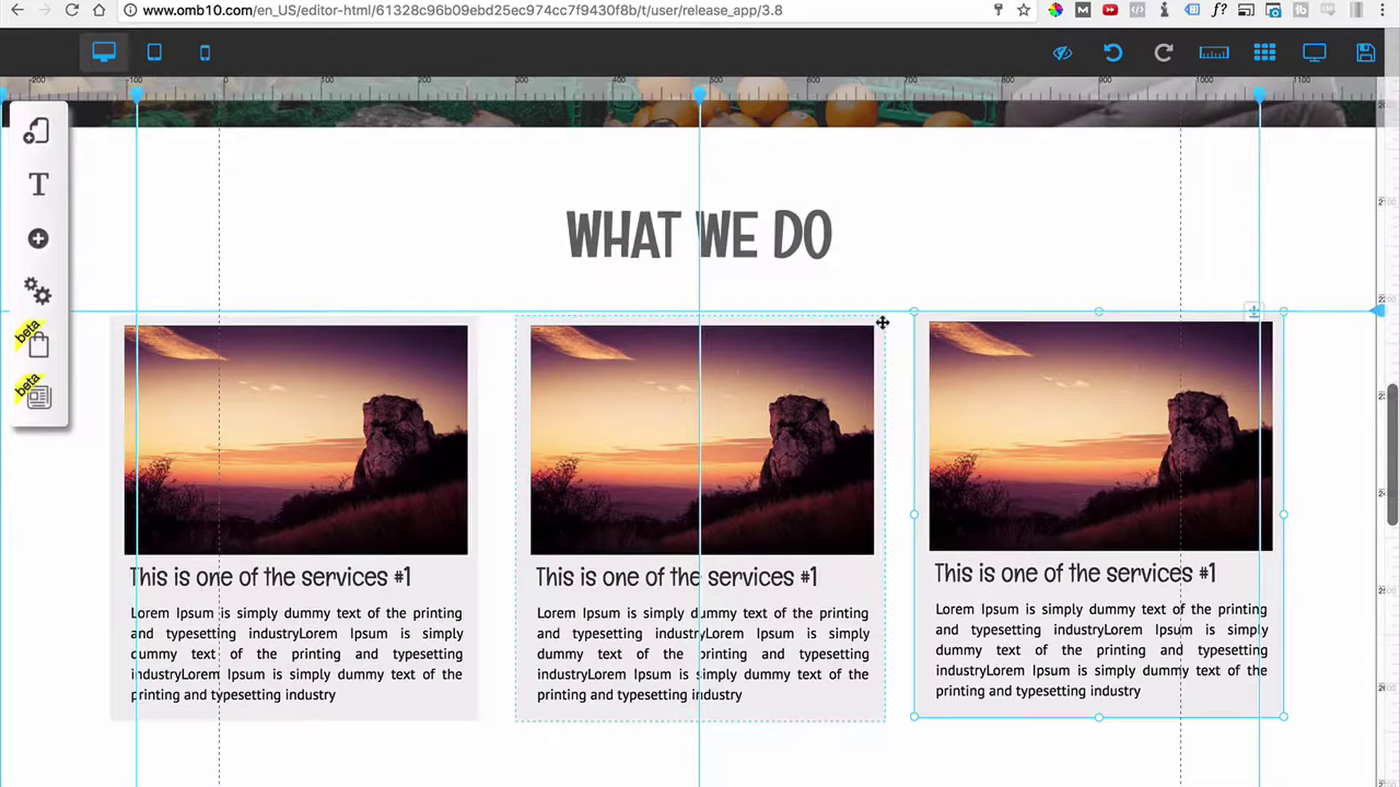
left_click_drag(882, 323, 881, 318)
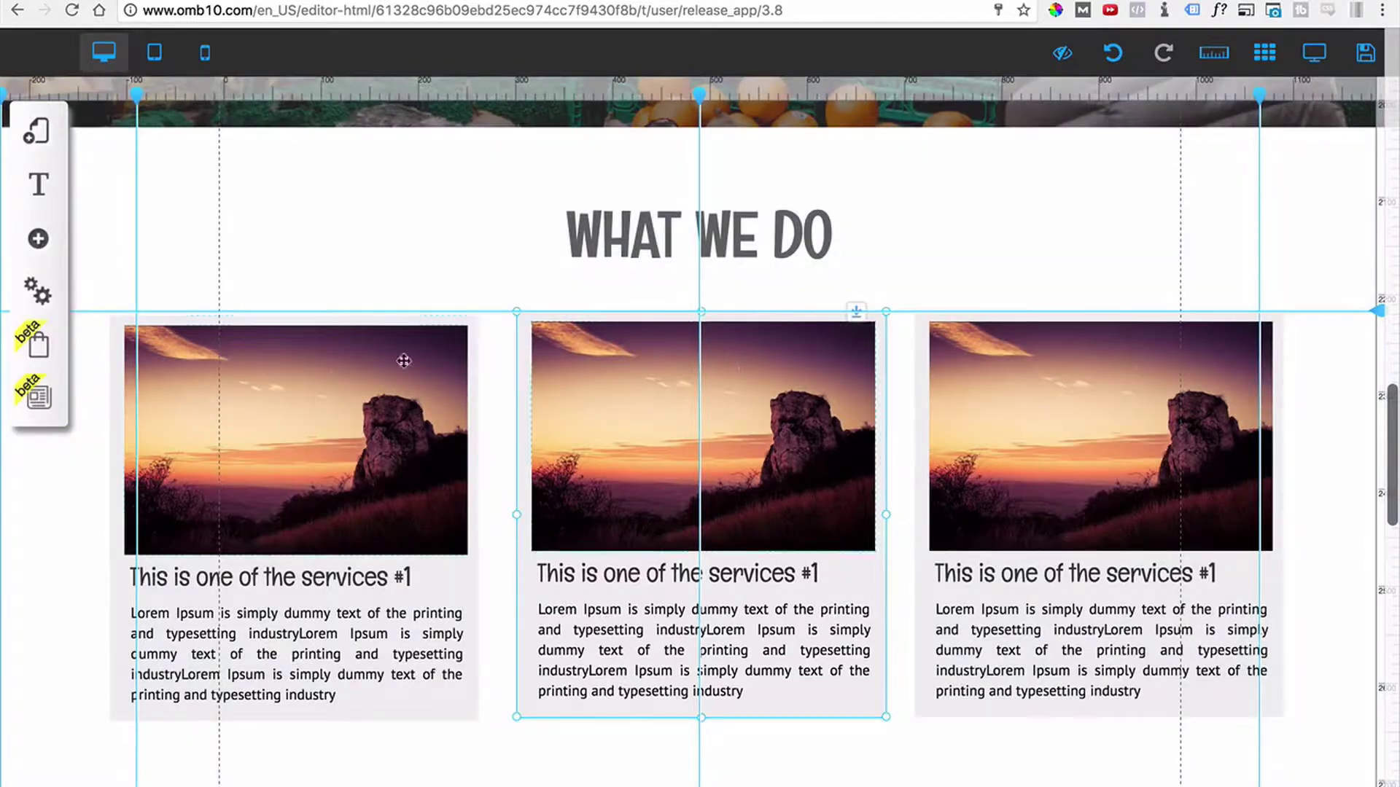
left_click_drag(474, 330, 472, 325)
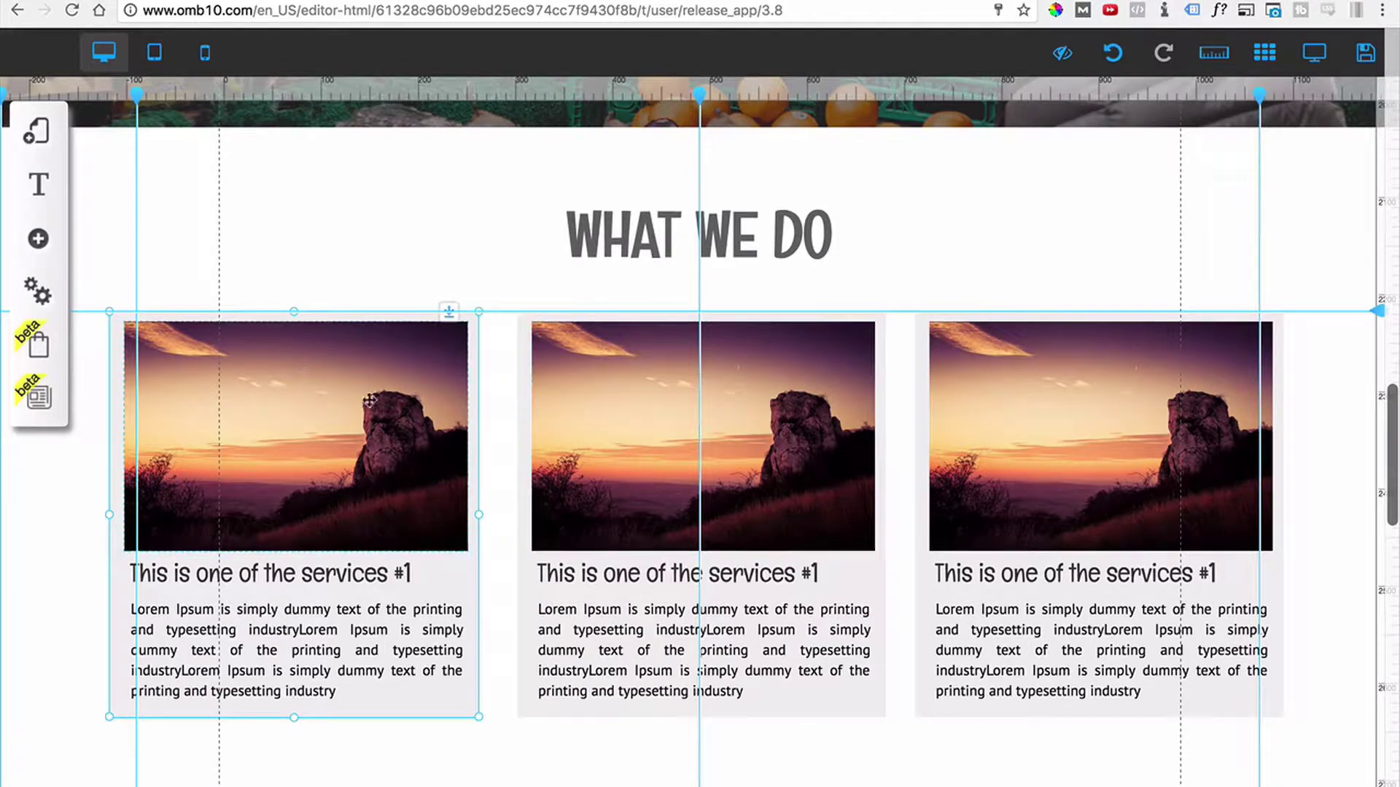
Change the second and third card titles from #1 to #2 and #3.
double_click(394, 573)
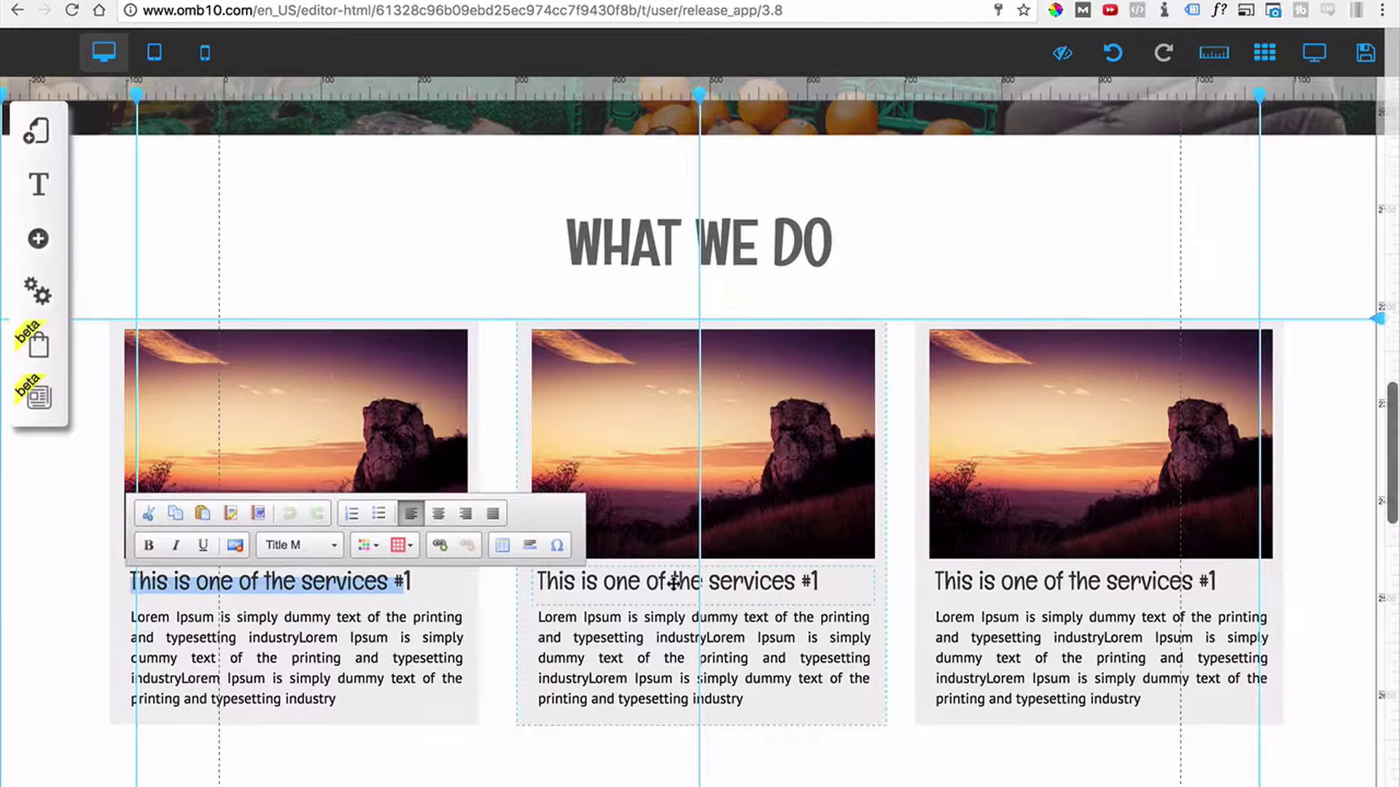
double_click(813, 581)
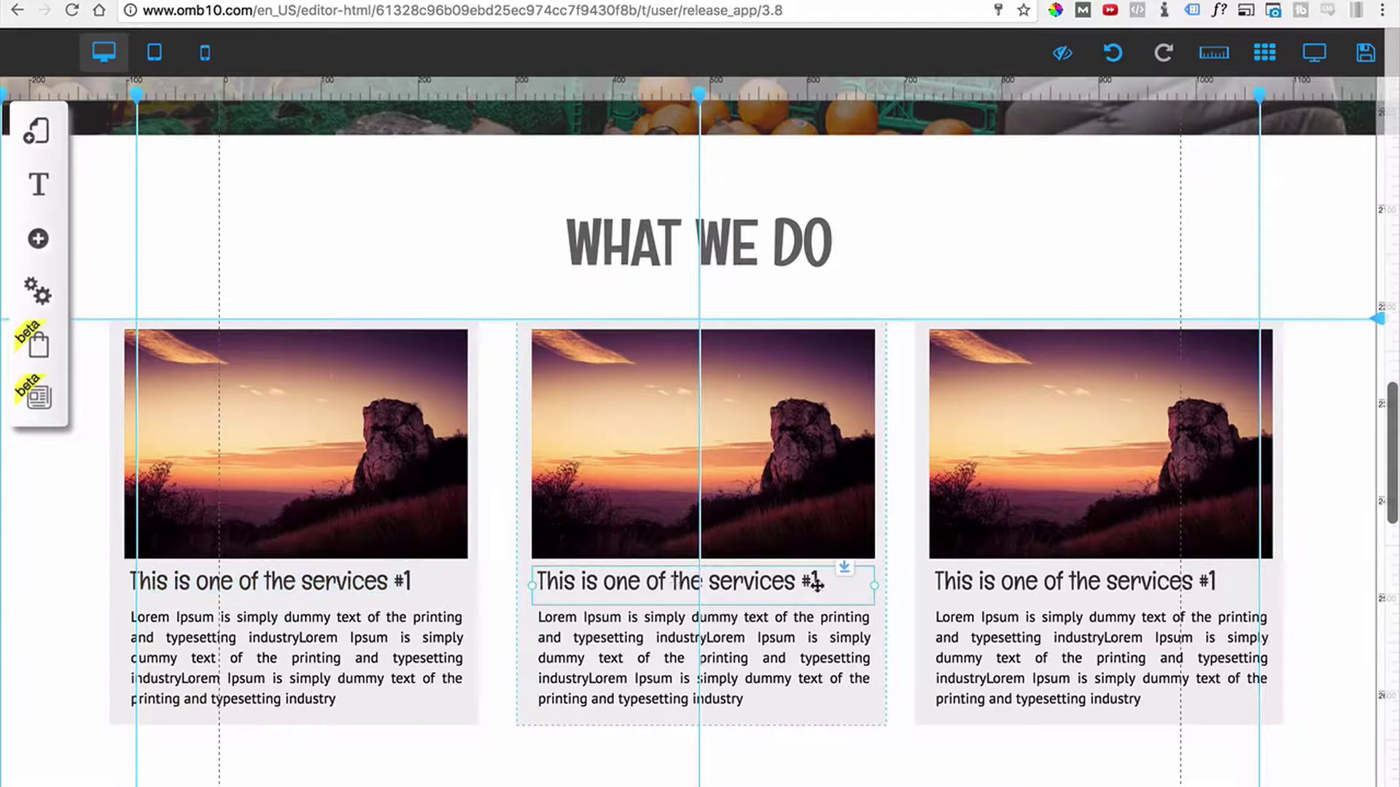
left_click(817, 582)
key("BackSpace")
type("2")
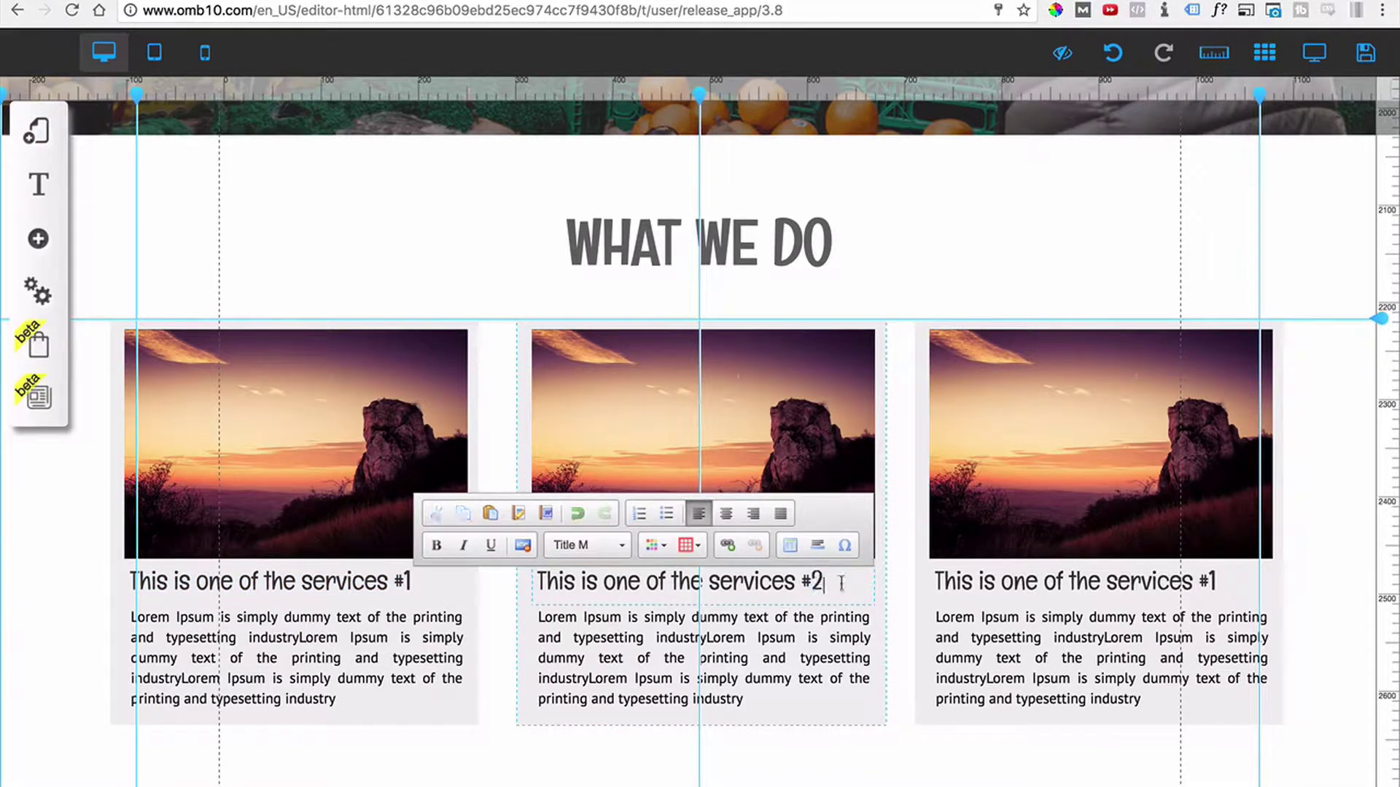
left_click(1109, 583)
double_click(1213, 581)
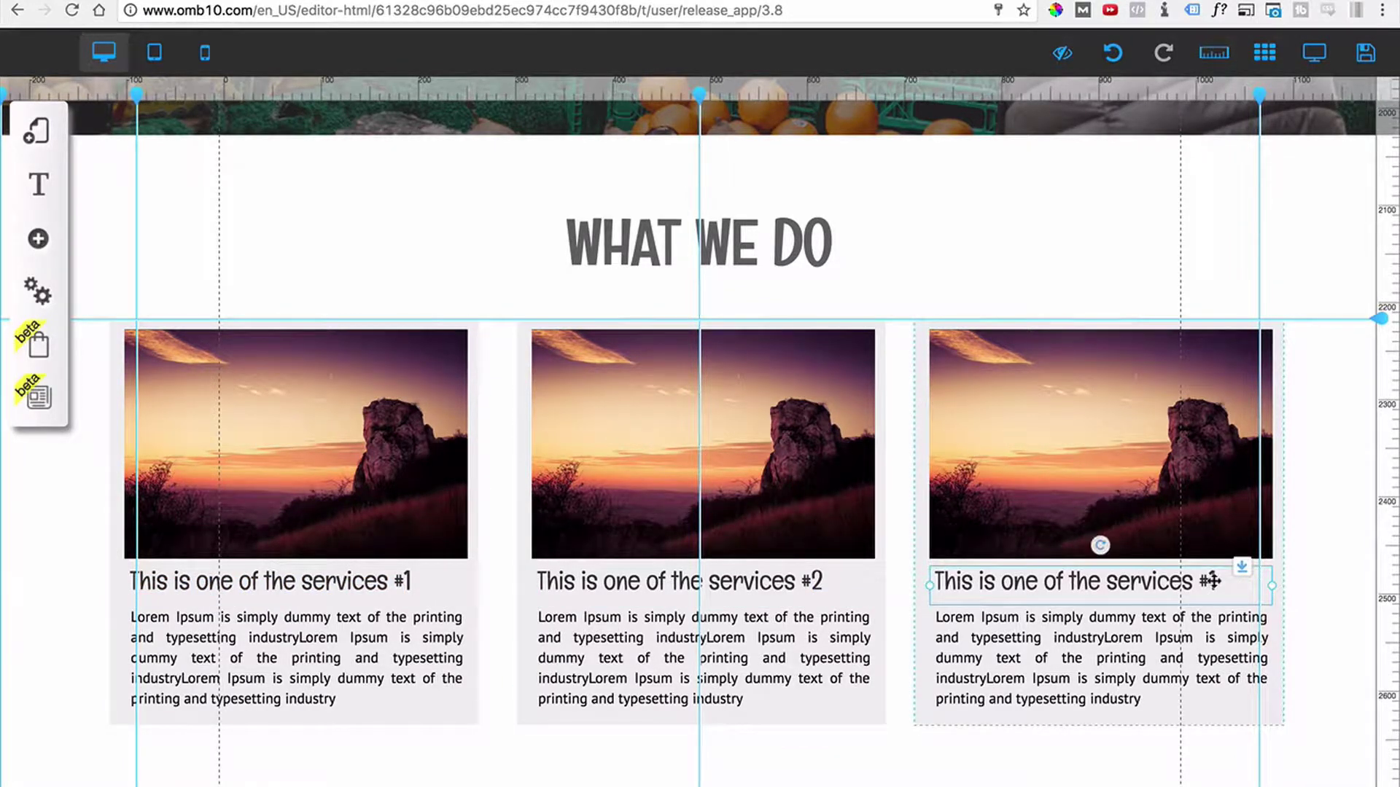
key("BackSpace")
type("3")
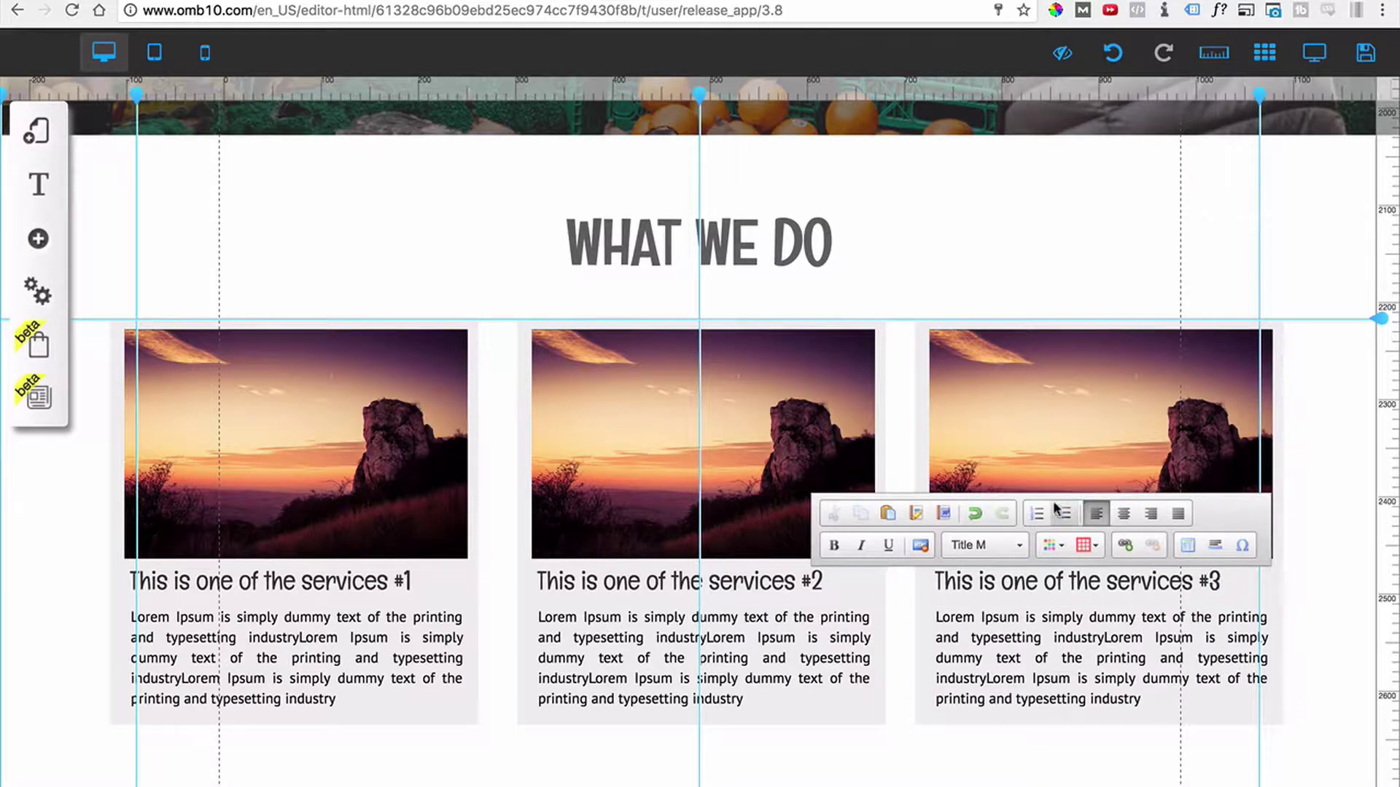
left_click(1053, 253)
Replace the first card's photo with the man at the lime stall.
left_click(334, 417)
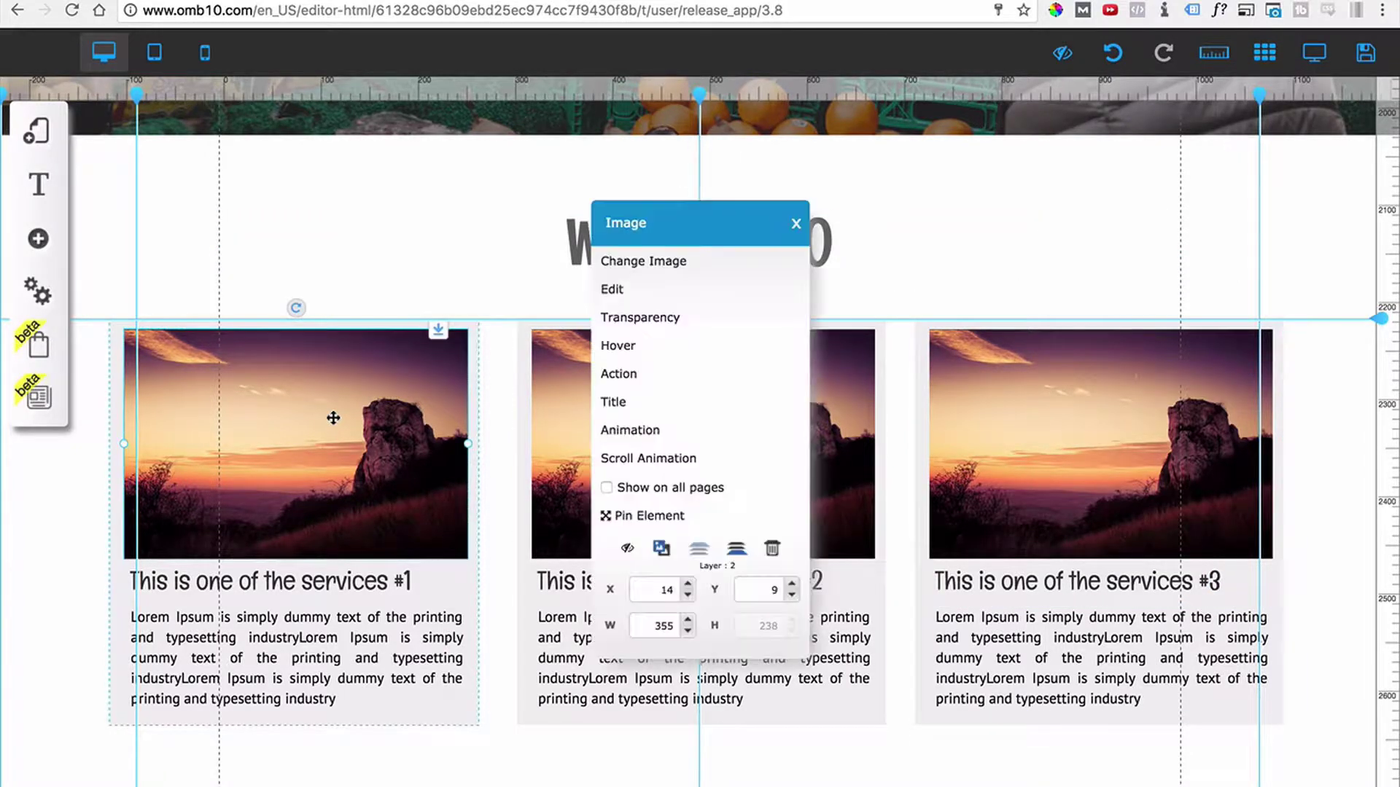
left_click(646, 267)
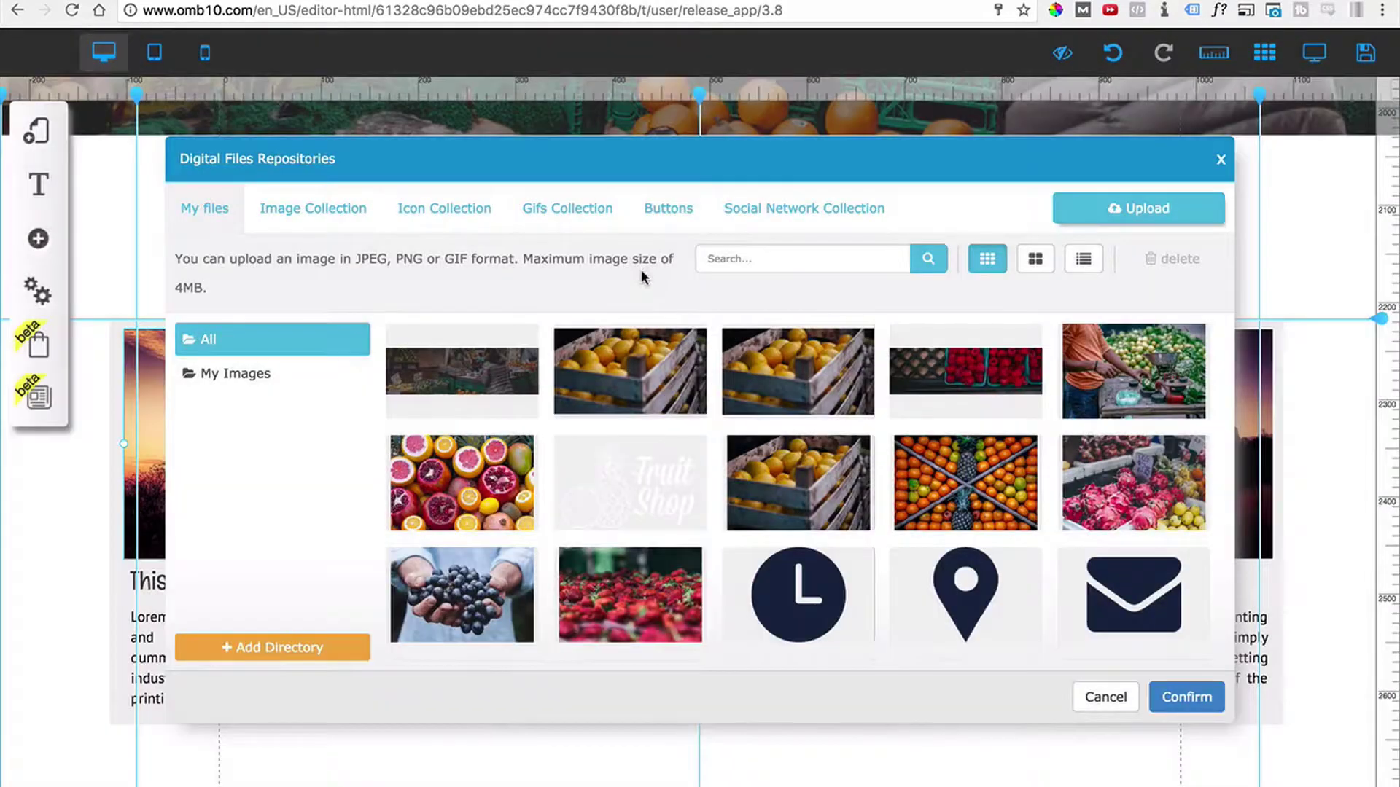
left_click(1134, 387)
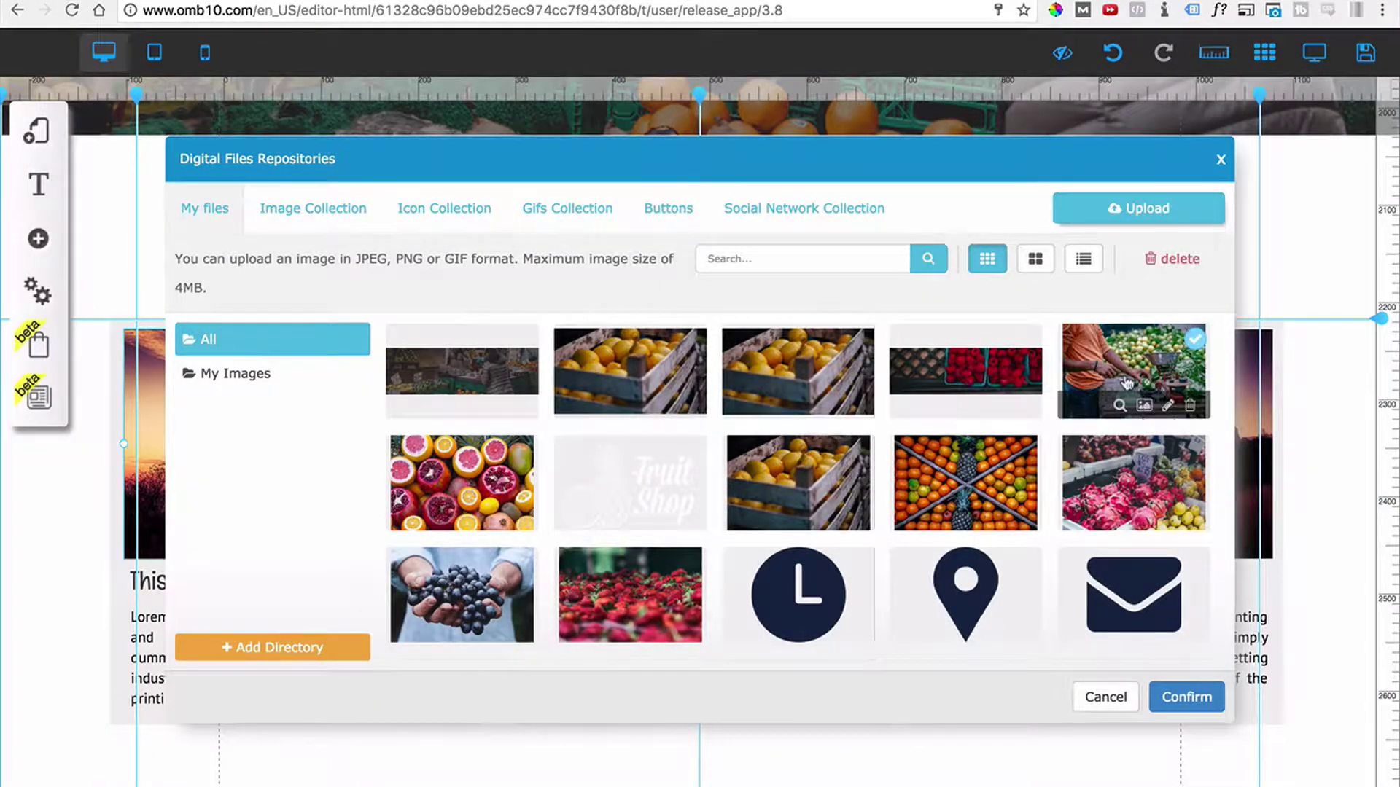
left_click(1187, 697)
Replace the second card's photo with the hands holding grapes.
left_click(717, 412)
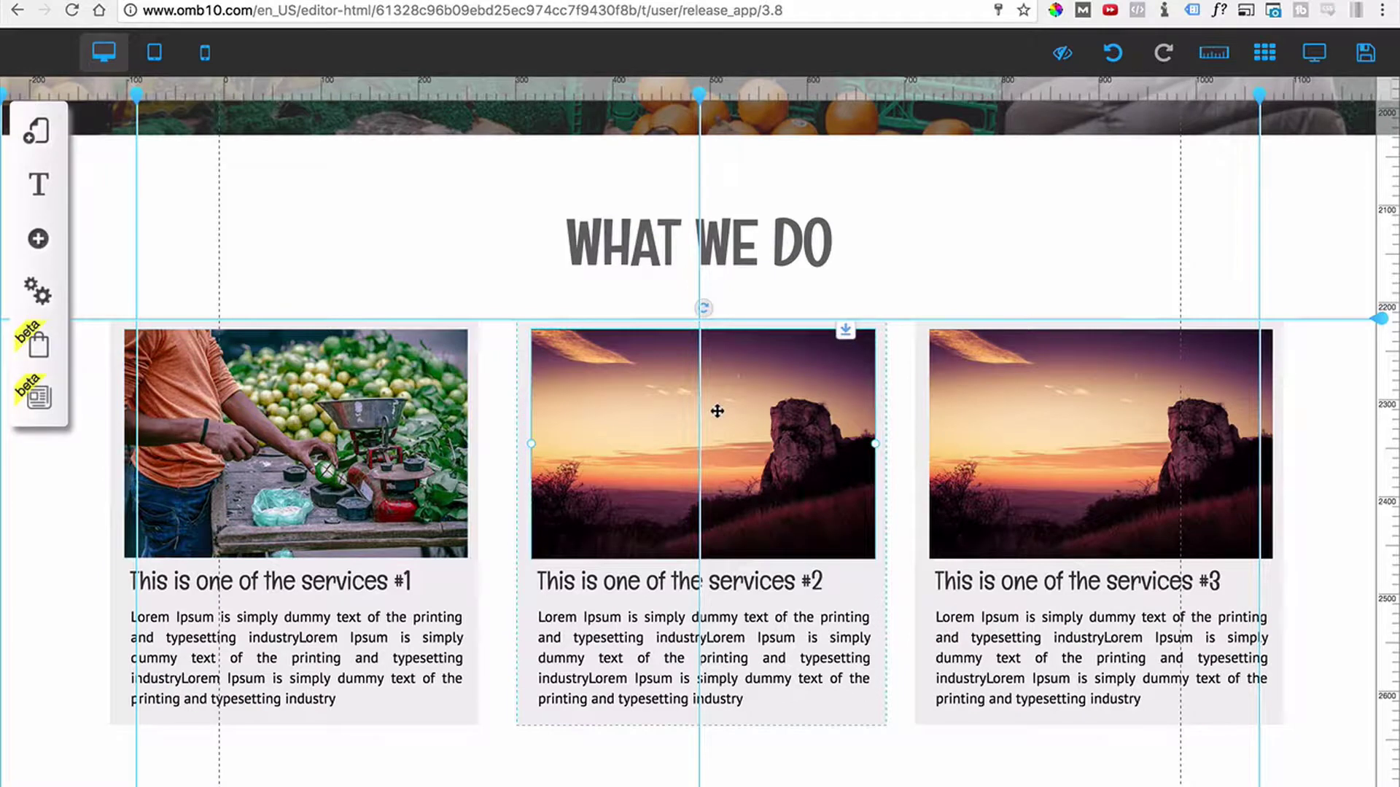
left_click(718, 411)
left_click(683, 320)
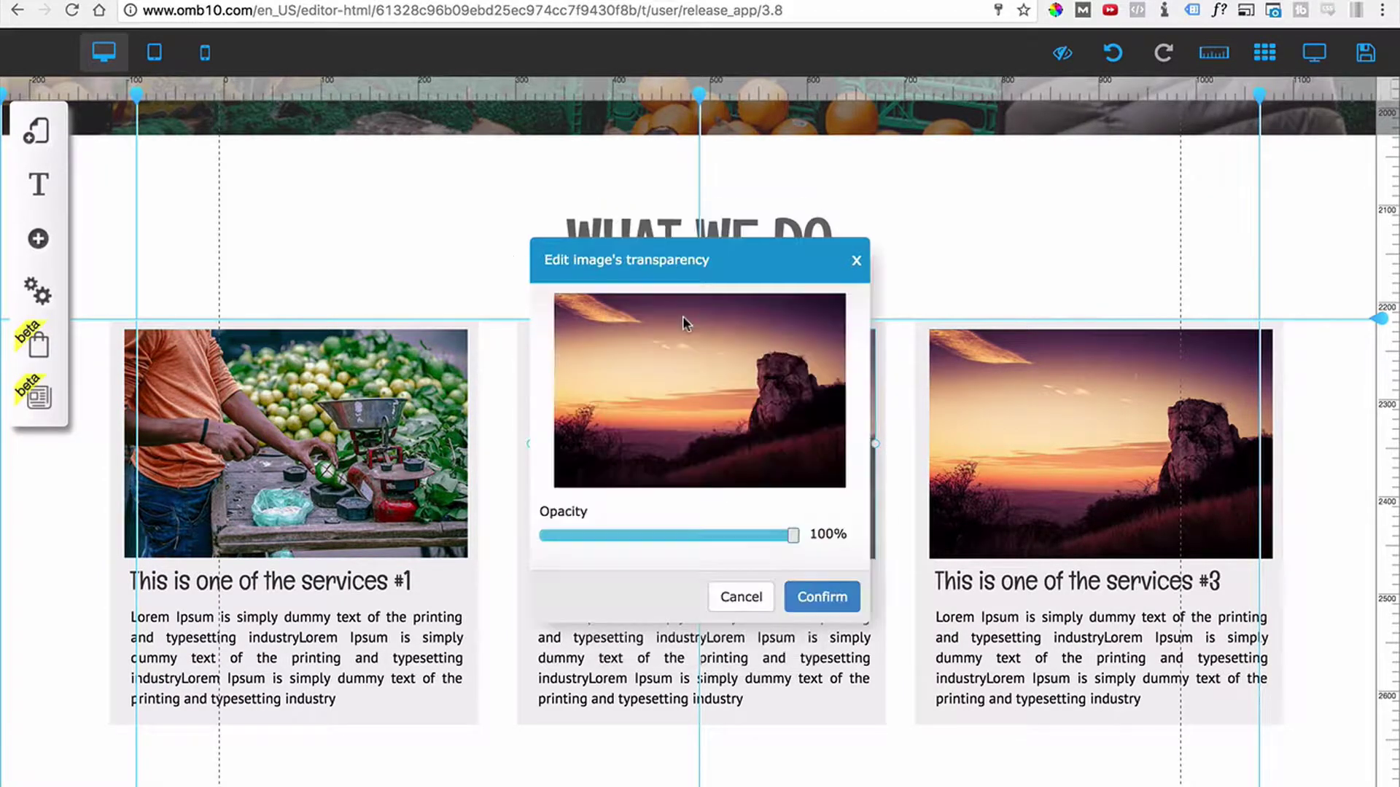
left_click(740, 596)
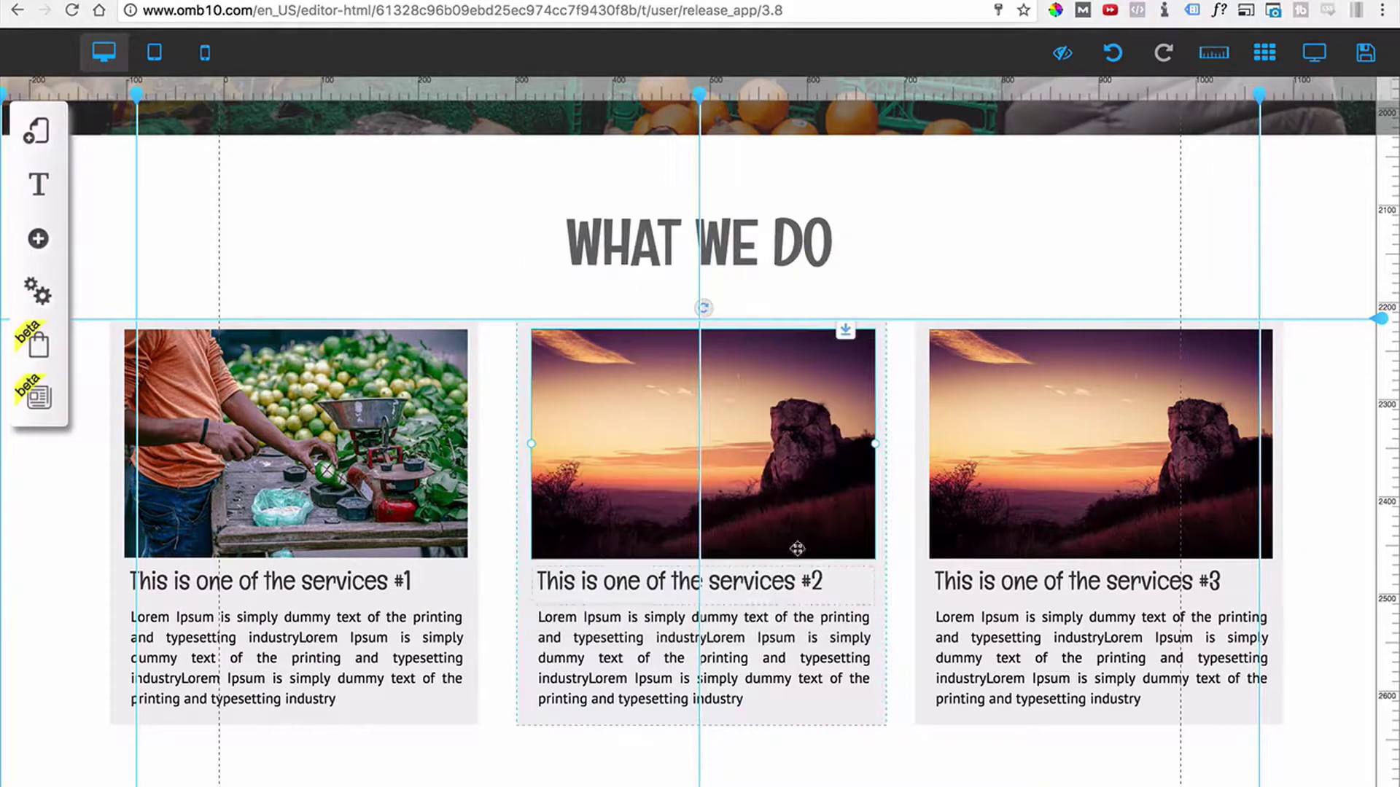
left_click(761, 454)
left_click(729, 264)
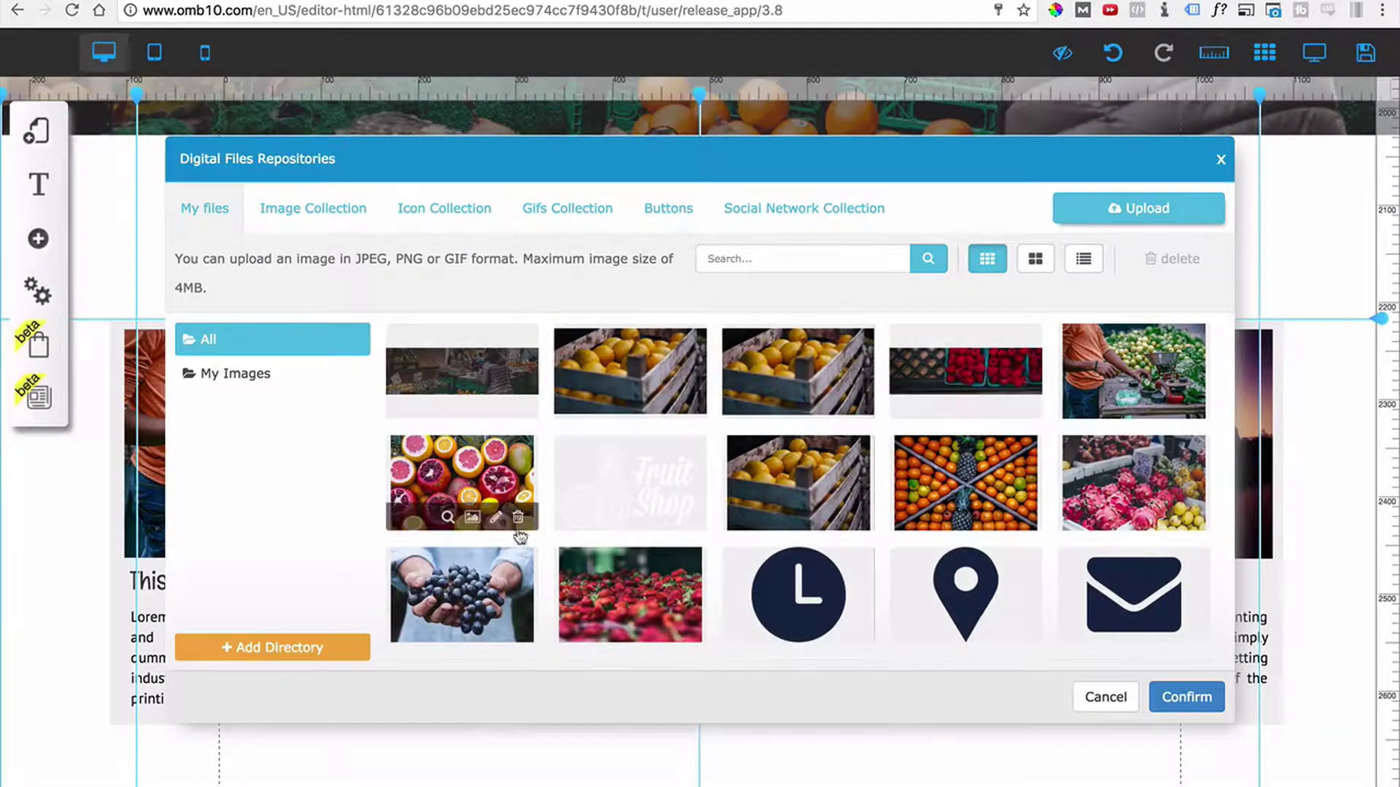
left_click(487, 577)
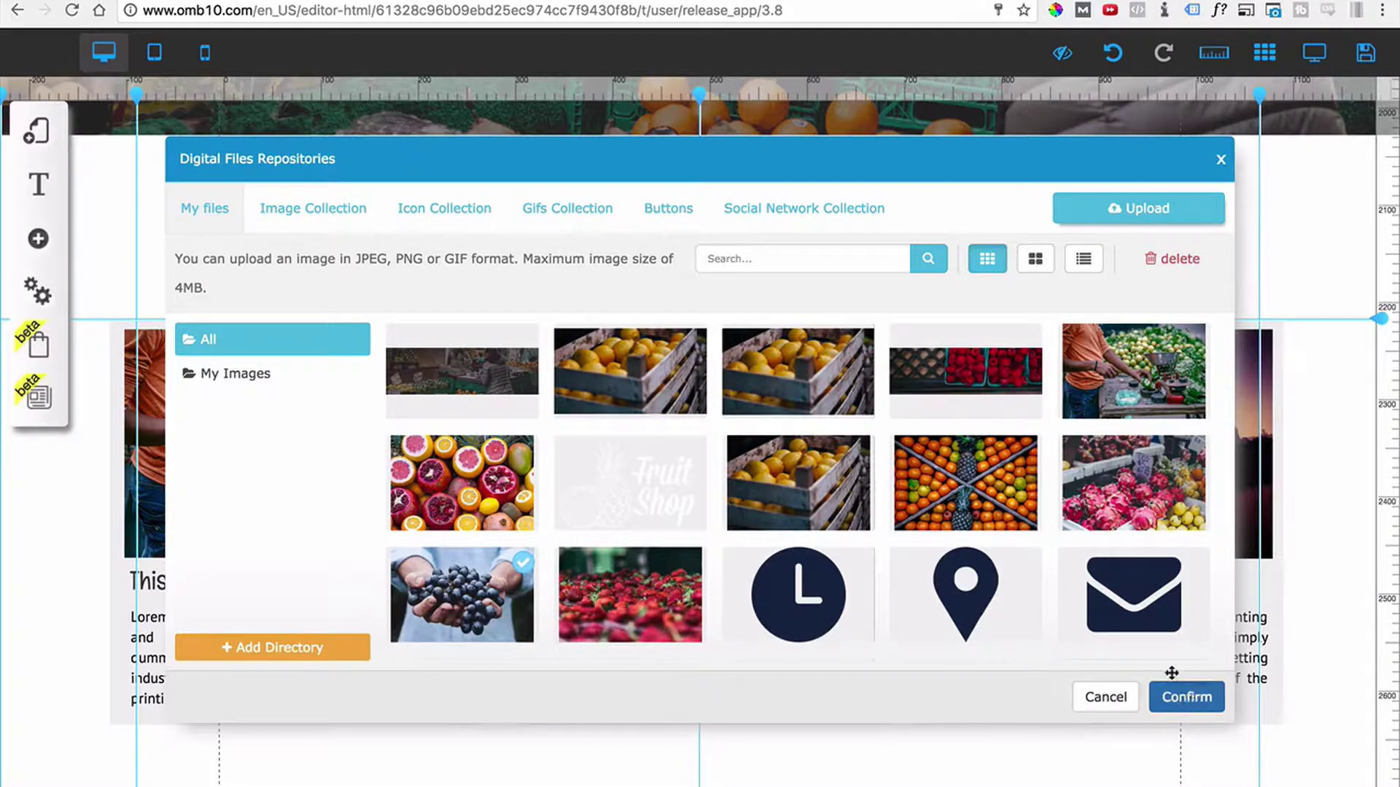
left_click(1188, 699)
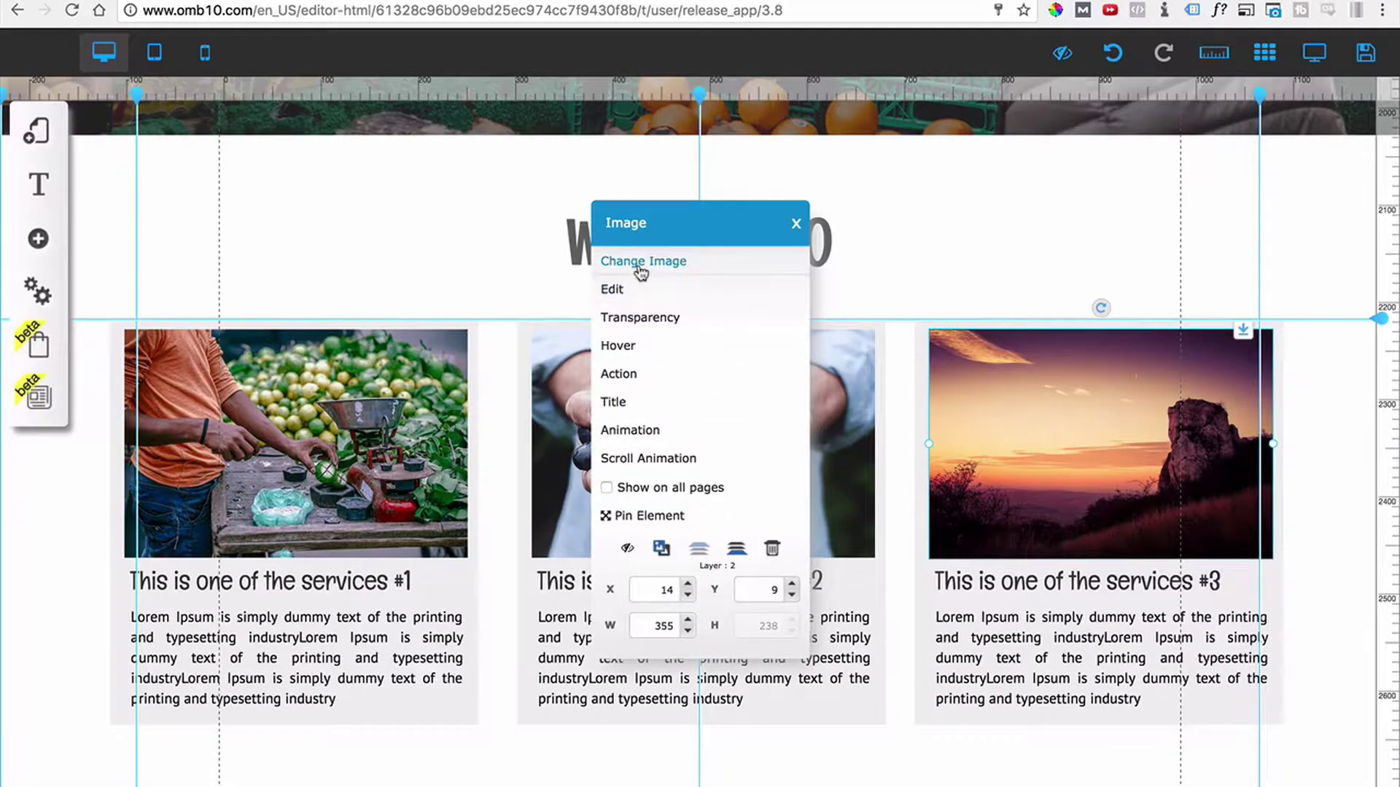
Replace the third card's photo with the dragon fruit stall and return to the editor.
left_click(645, 260)
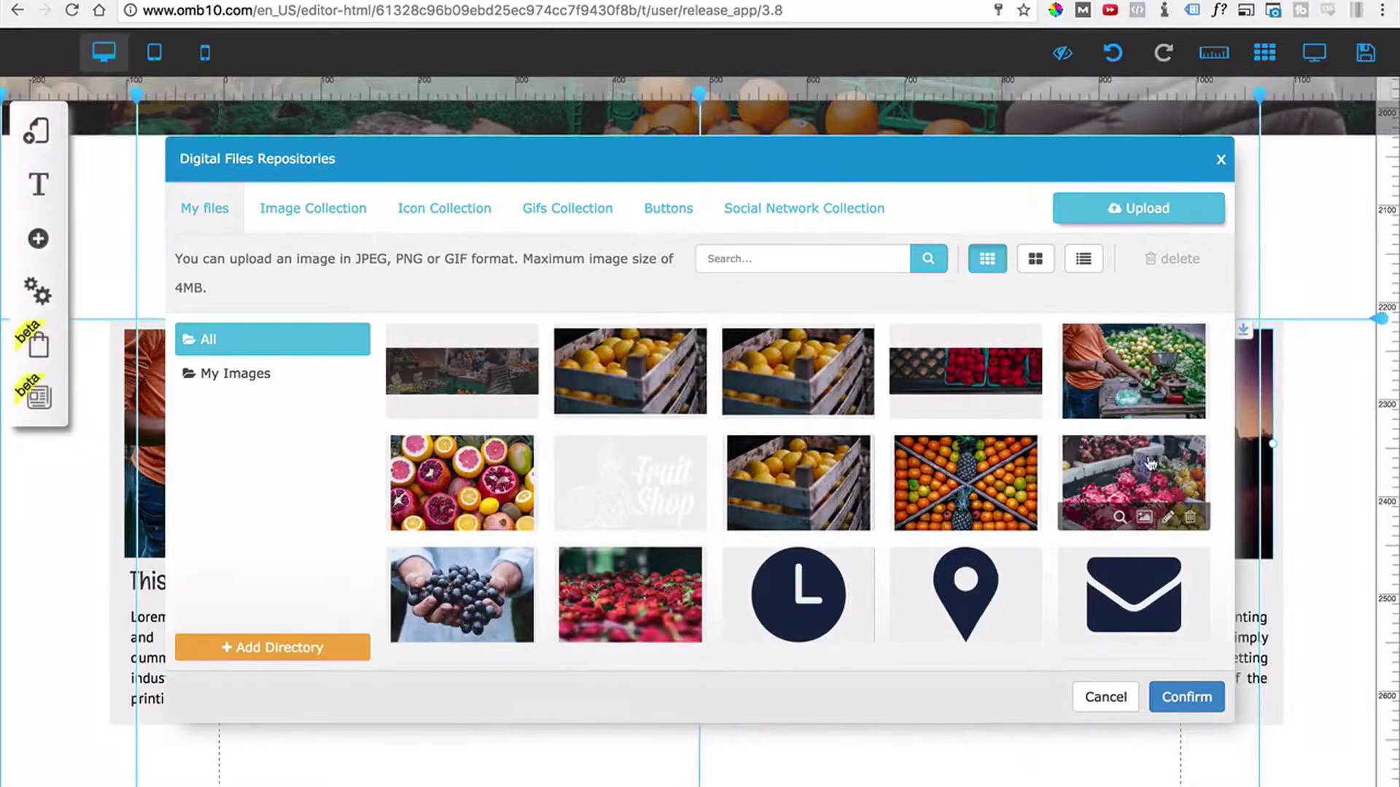
left_click(1150, 464)
left_click(1185, 694)
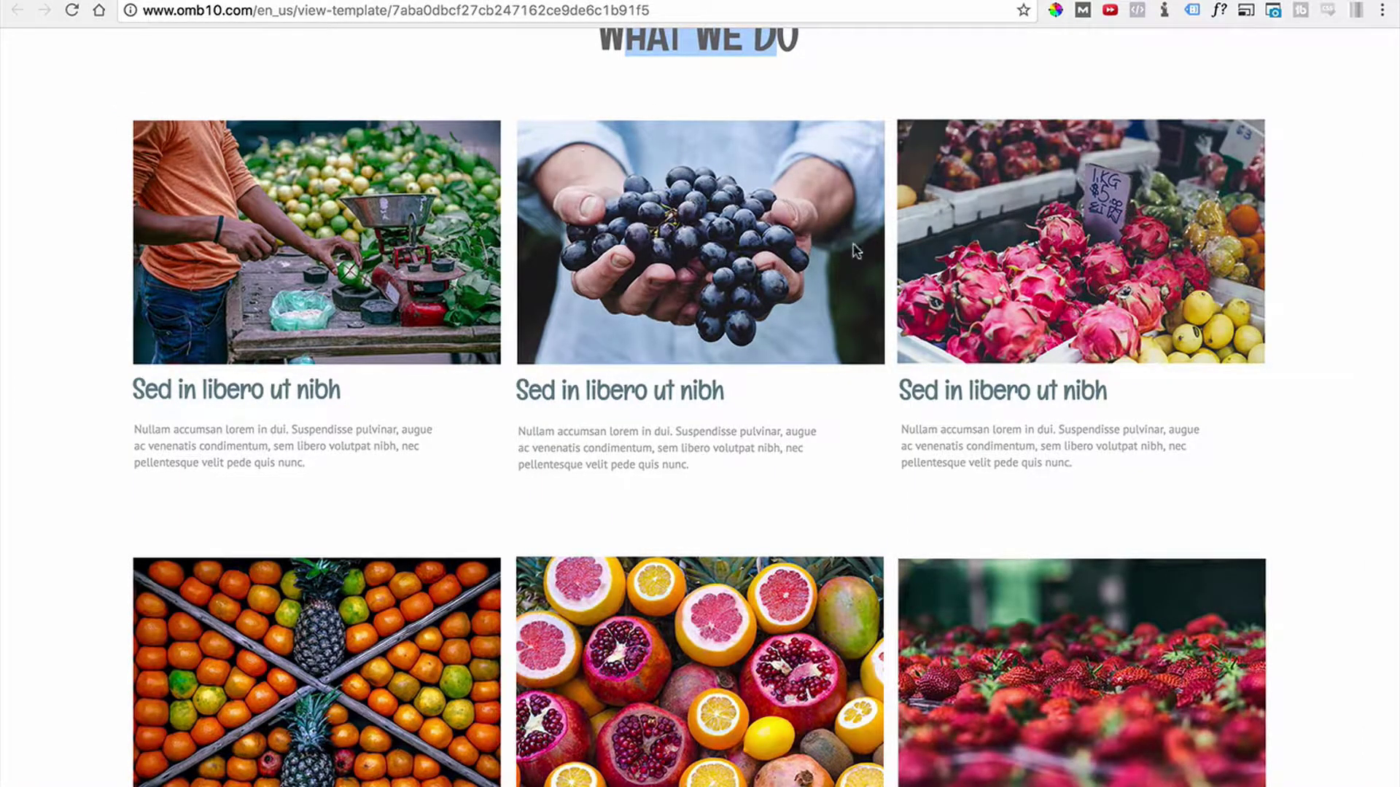
left_click(401, 1)
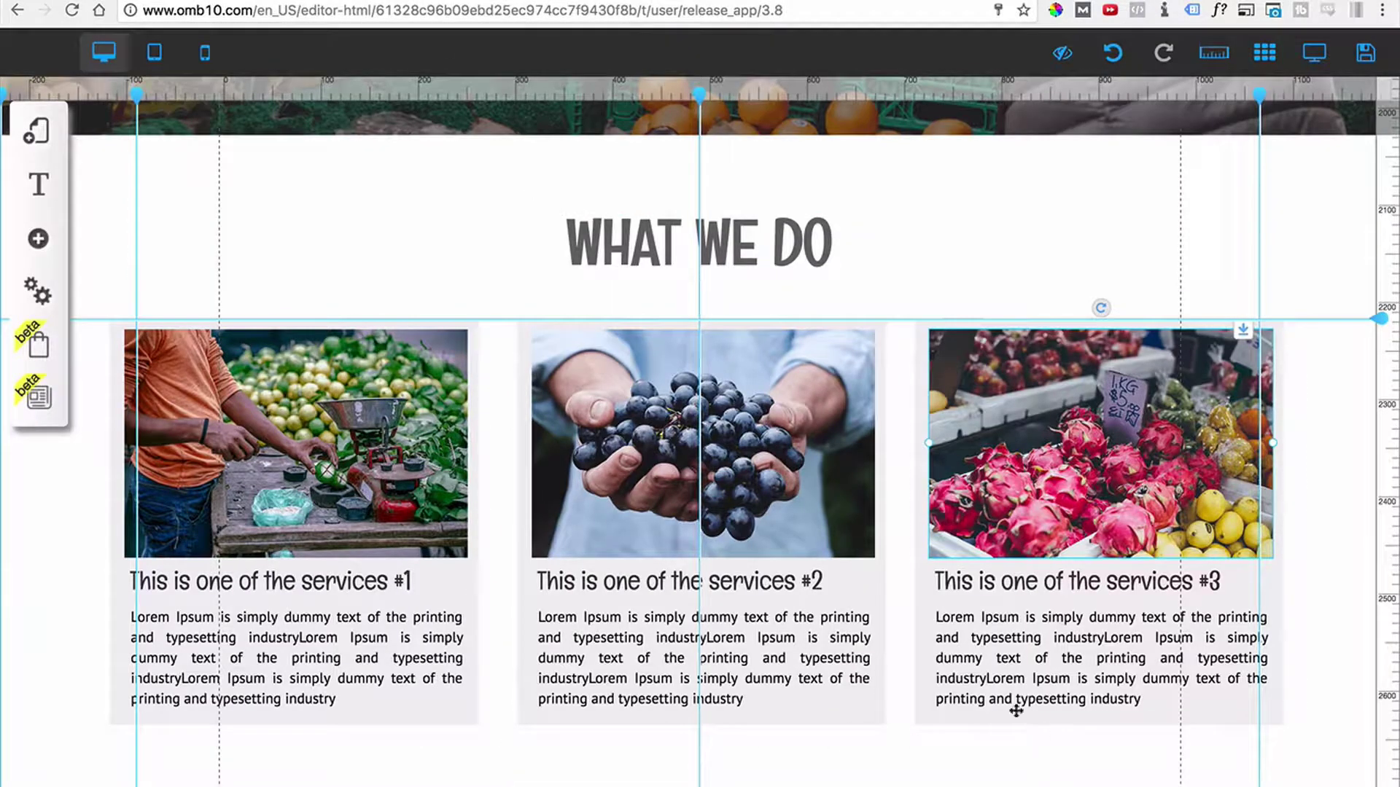
Remove the Central Background Color from the Grey card style so the cards lose their grey fill.
scroll(915, 722, "down", 1)
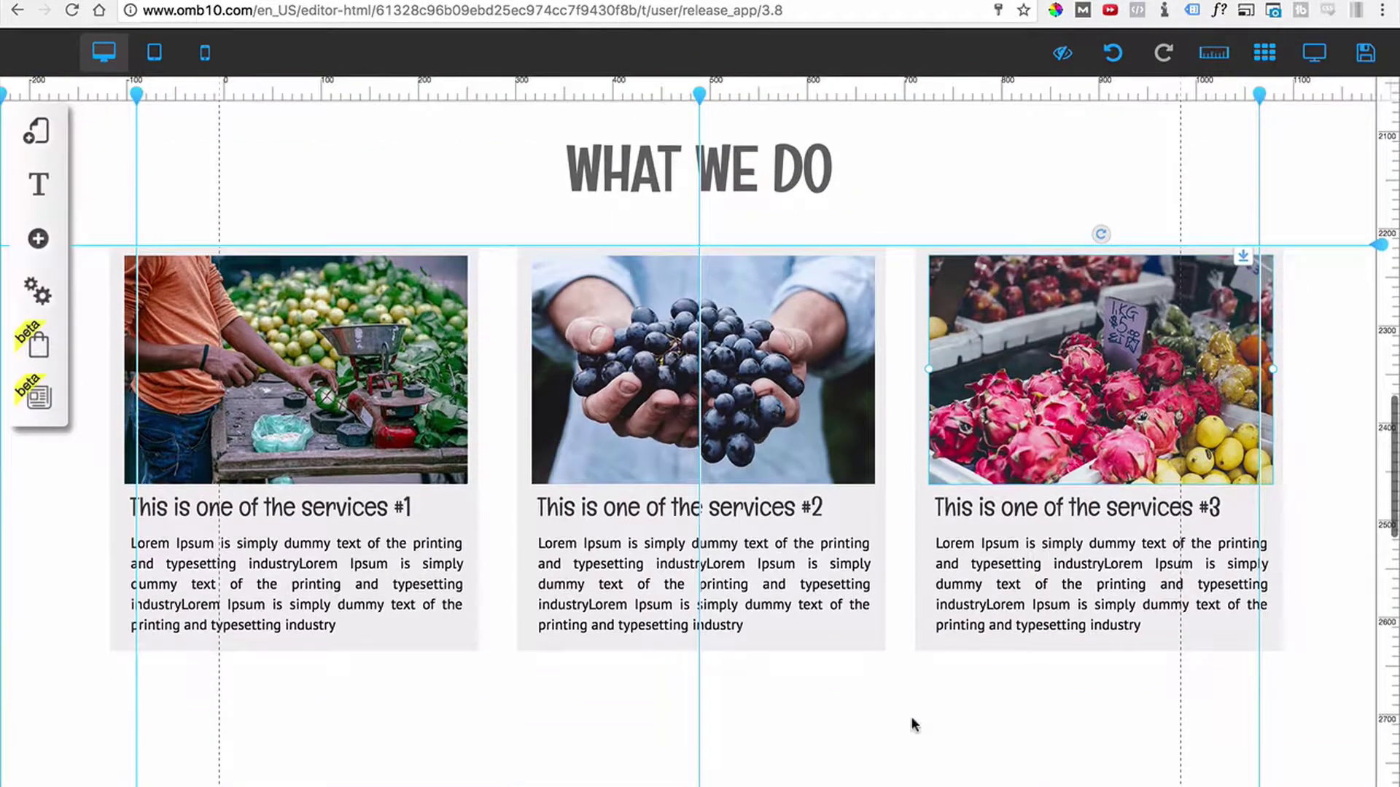
left_click(921, 649)
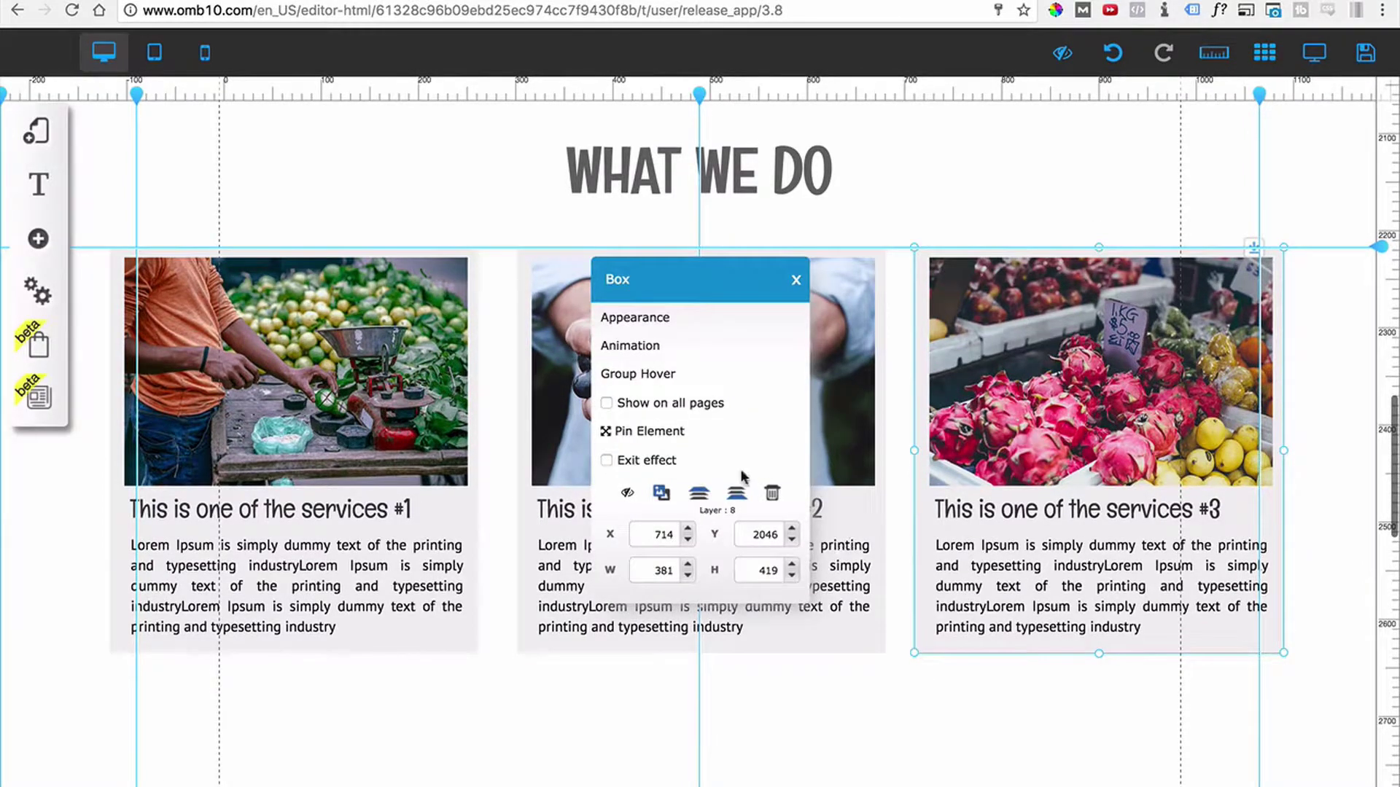
left_click(628, 317)
mouse_move(146, 412)
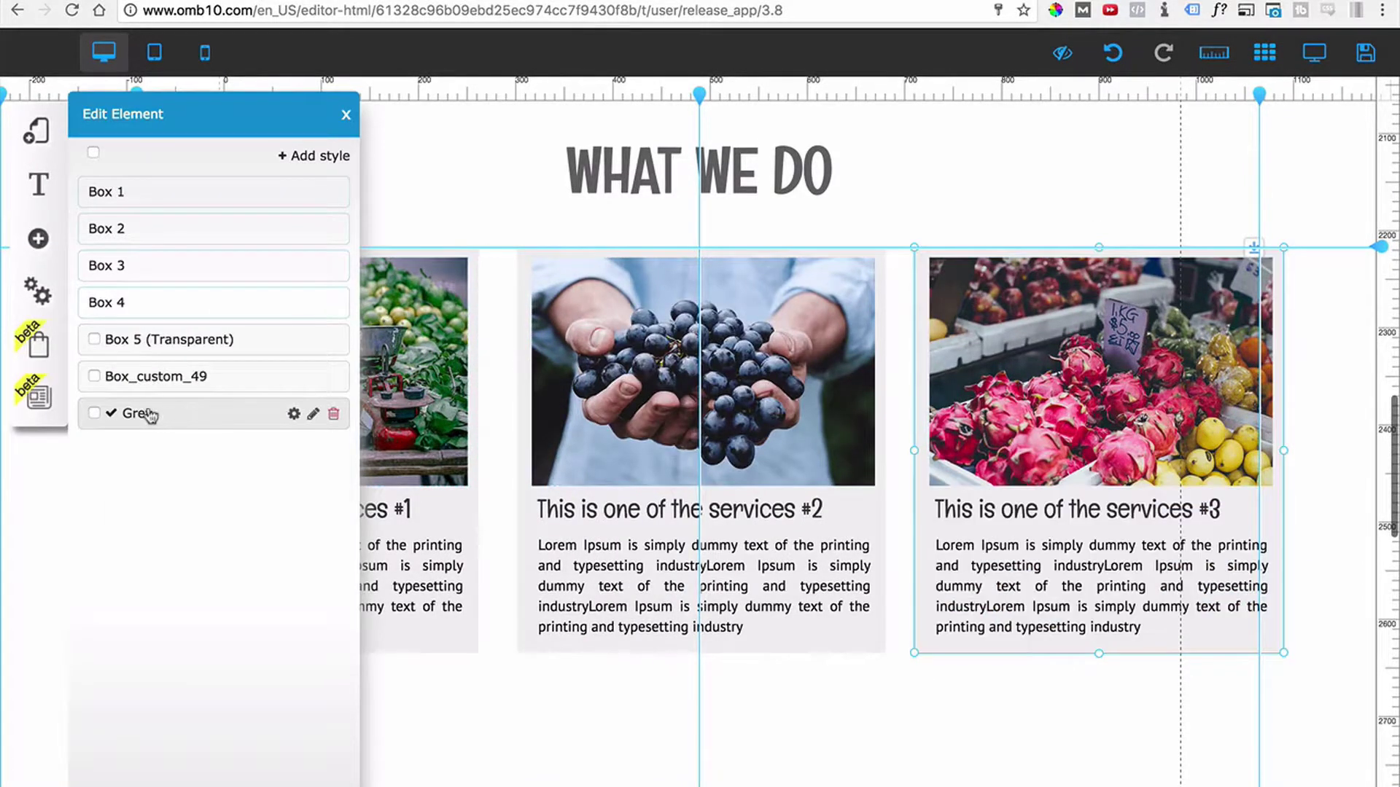
left_click(294, 415)
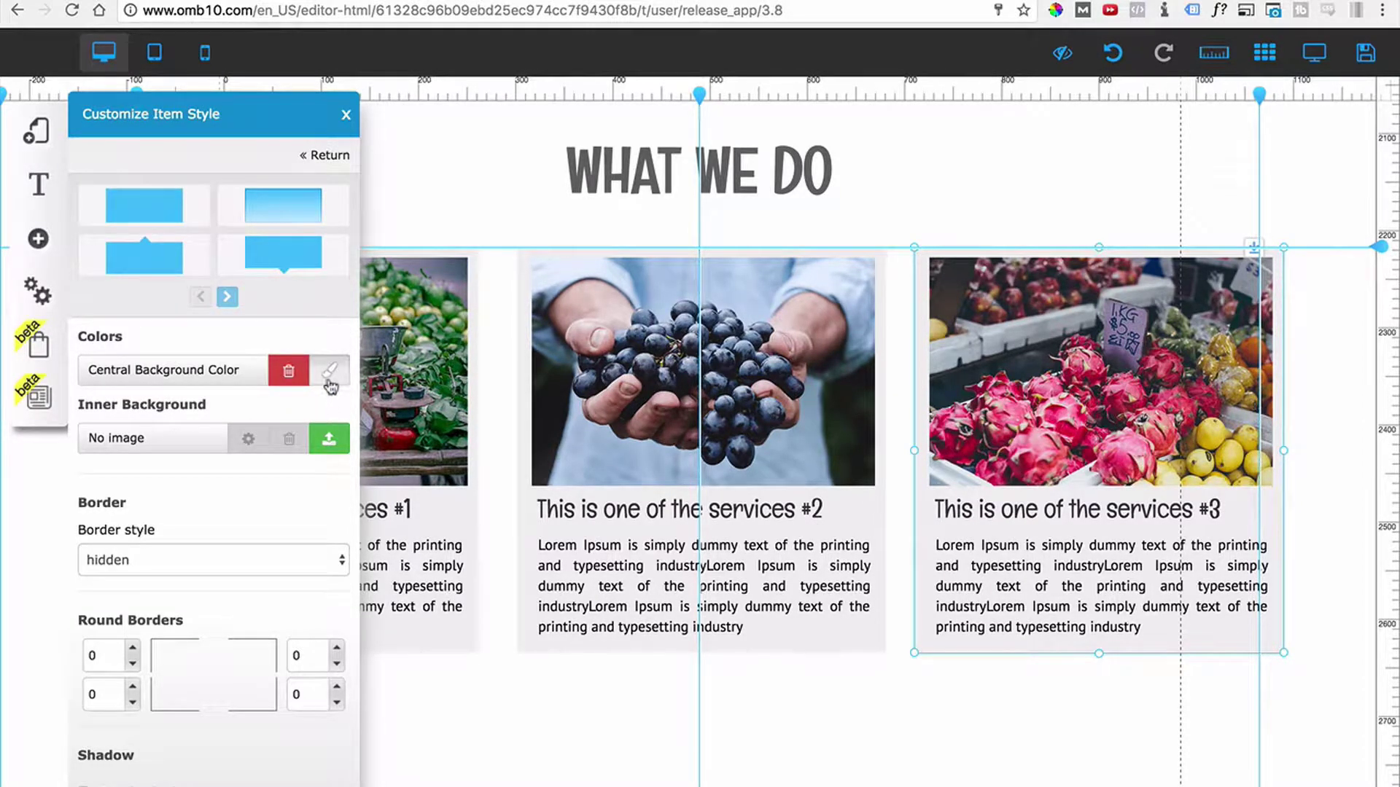
left_click(289, 374)
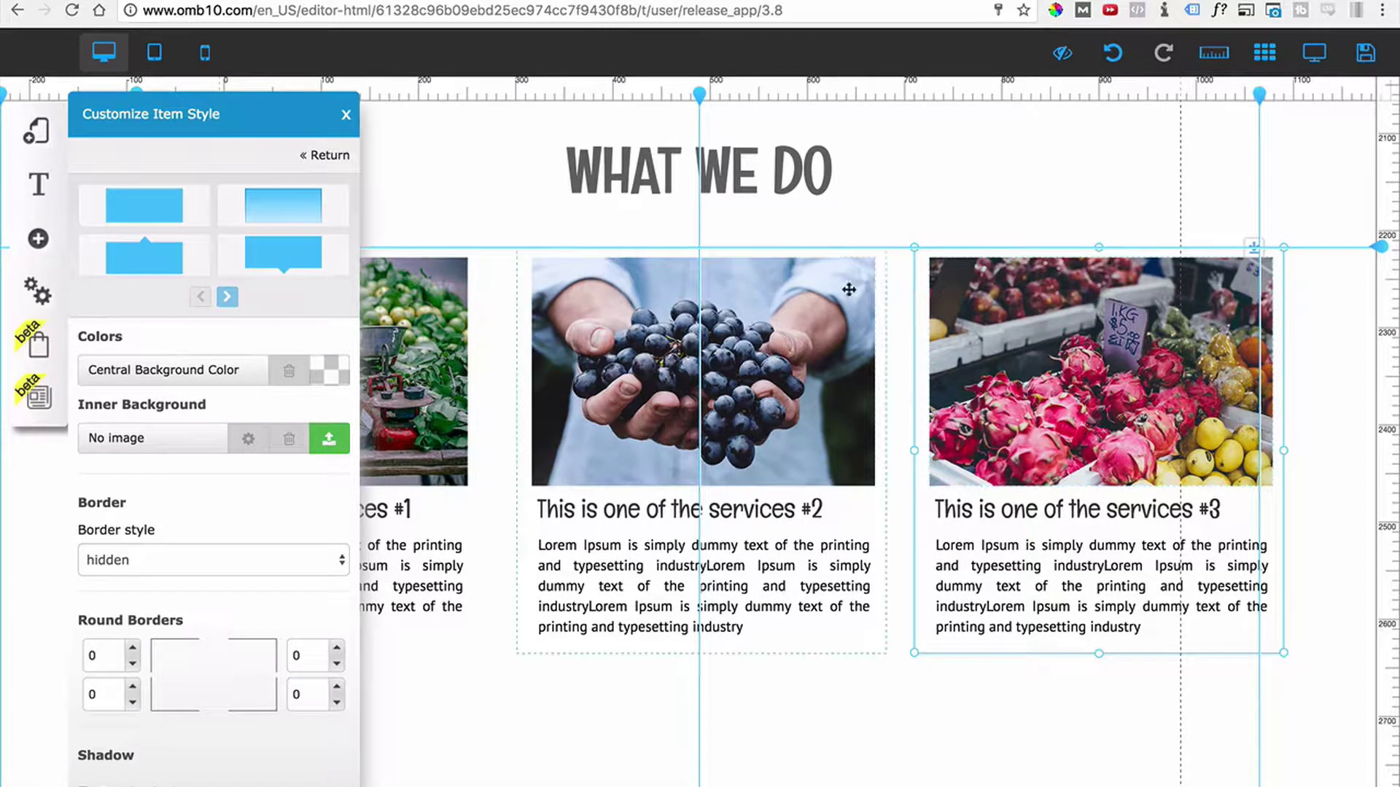
left_click(346, 117)
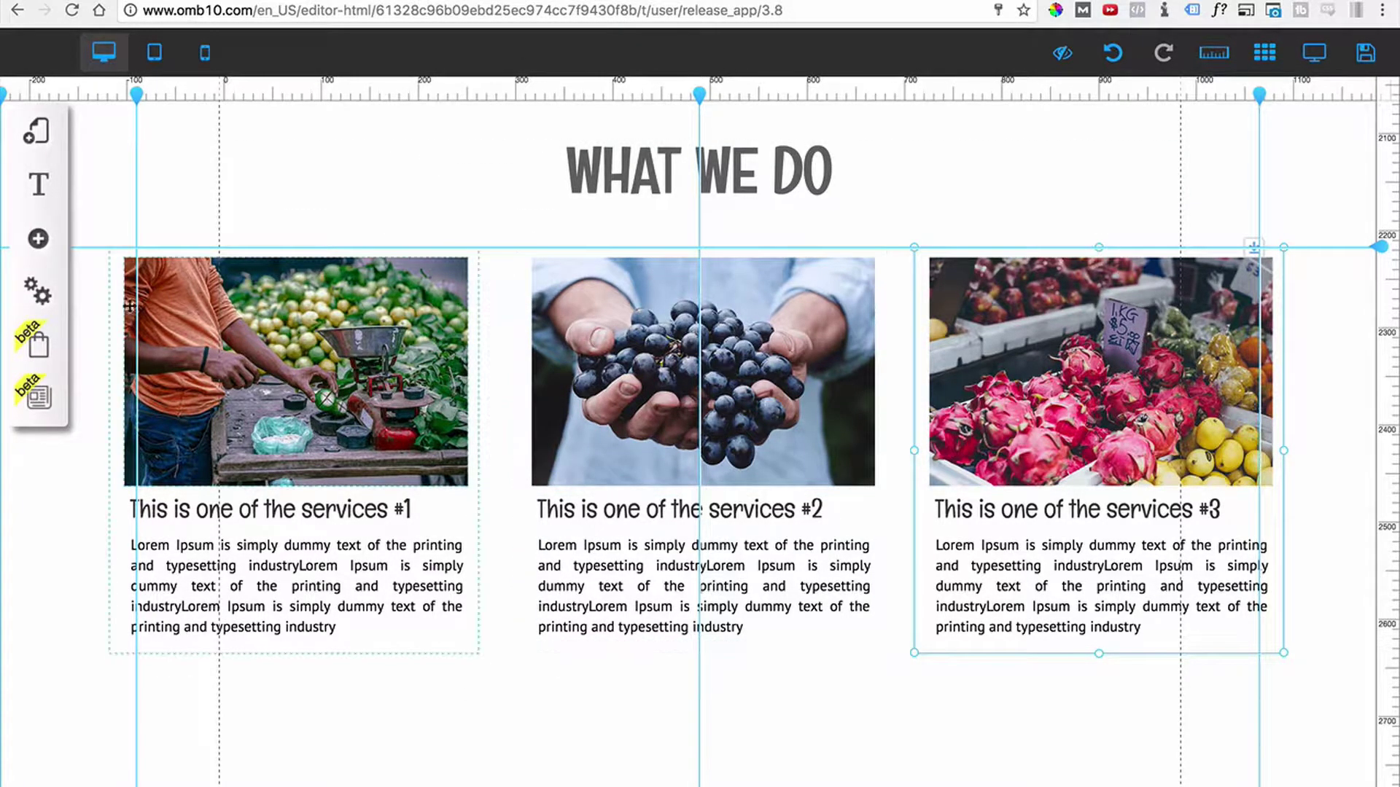
left_click(38, 238)
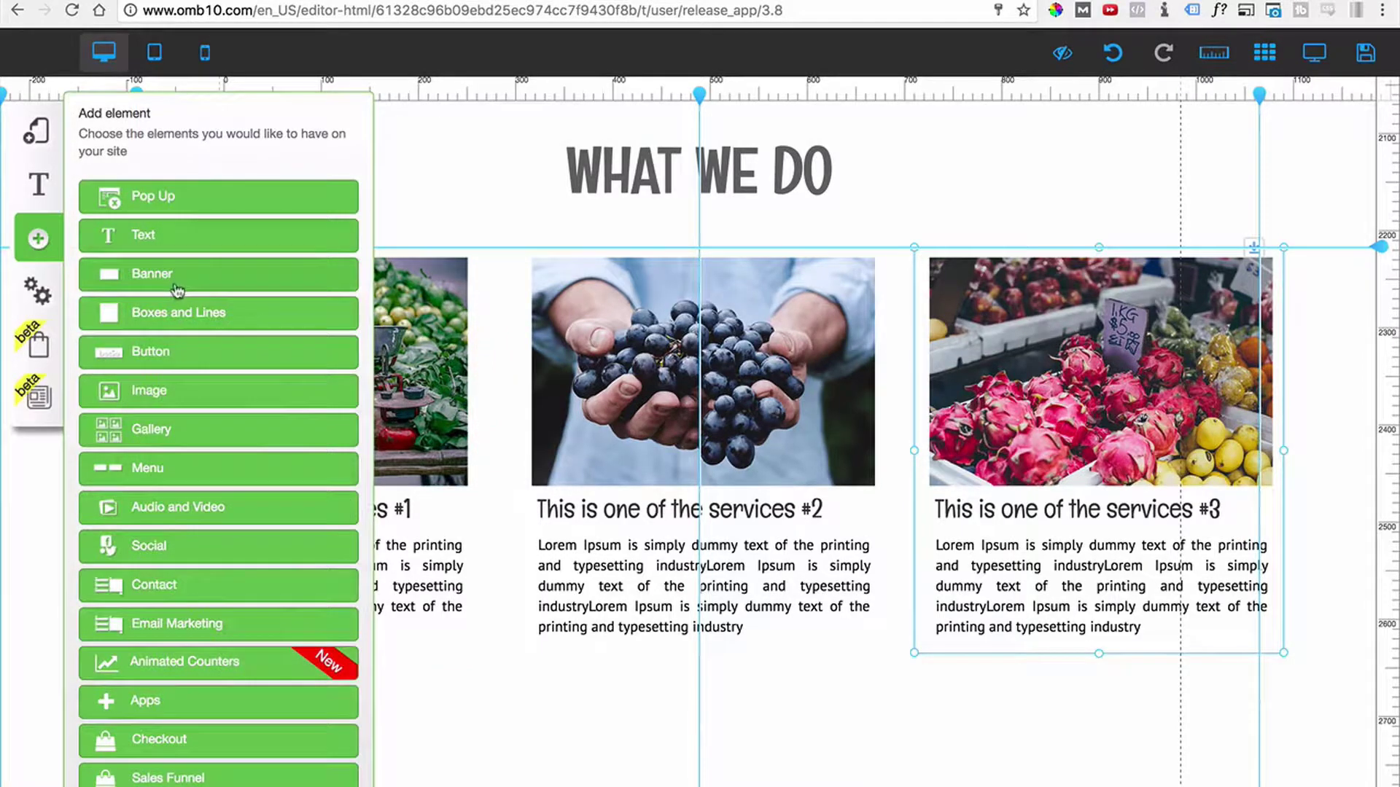
Add the plain dark blue Classic banner below WHAT WE DO and shorten it from the bottom.
left_click(180, 282)
left_click(194, 250)
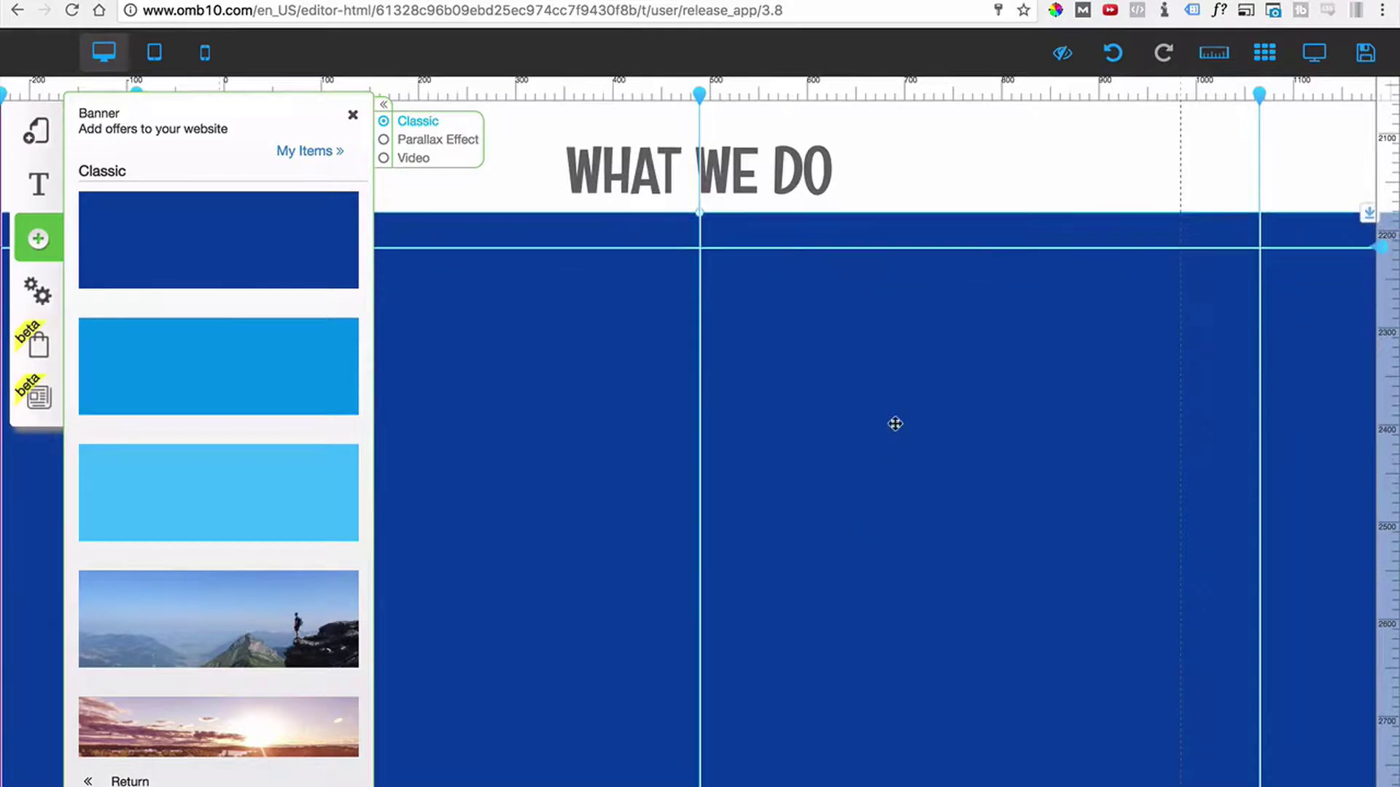
scroll(714, 542, "down", 6)
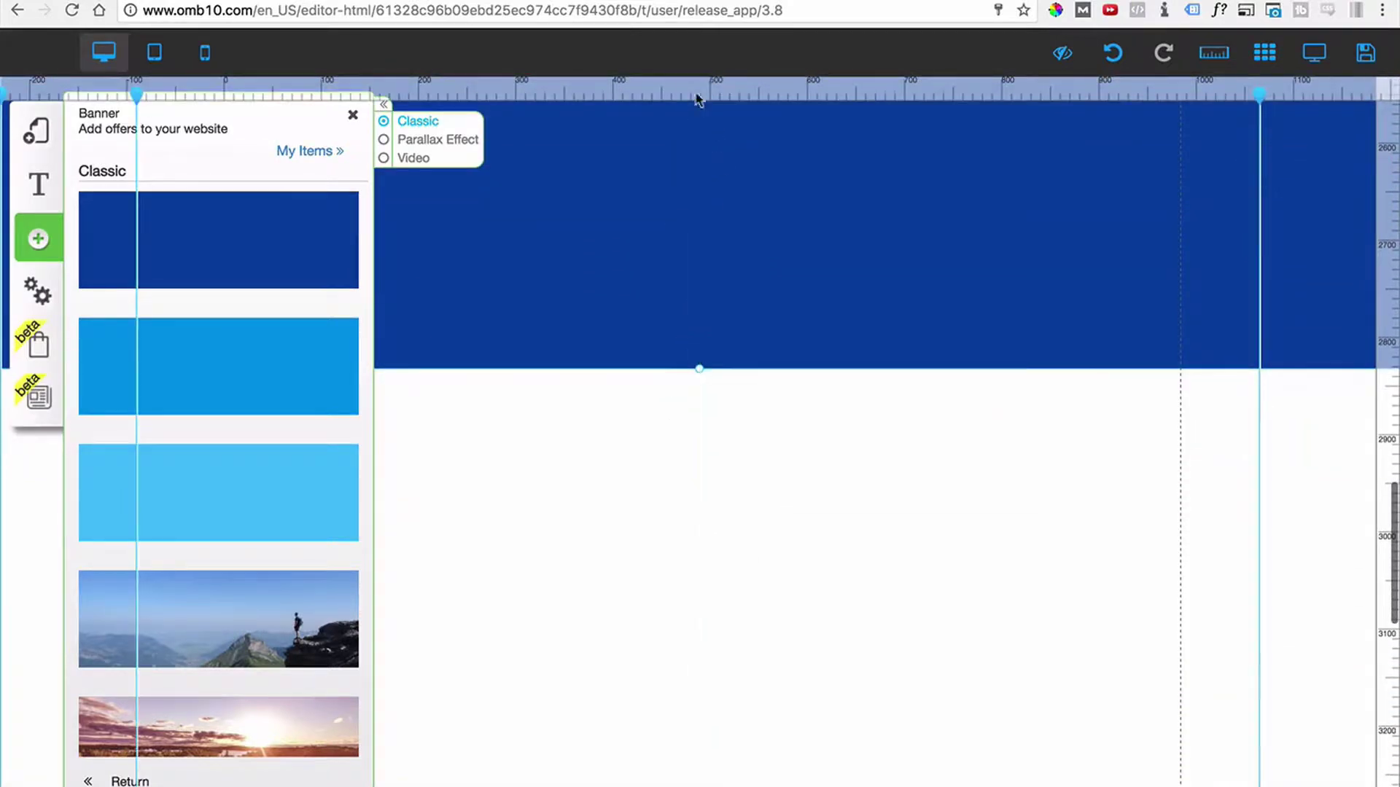
scroll(724, 294, "up", 6)
scroll(662, 482, "up", 2)
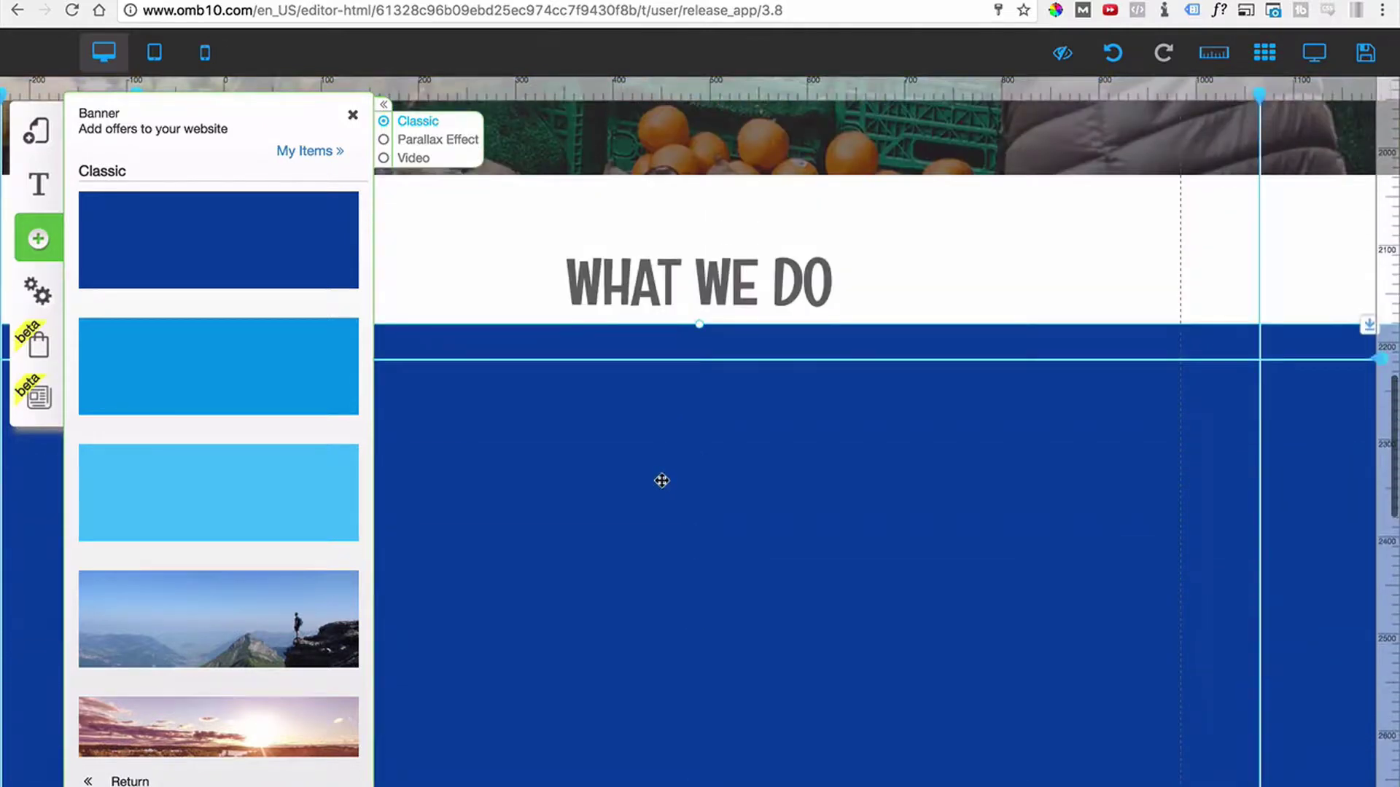
scroll(662, 481, "down", 3)
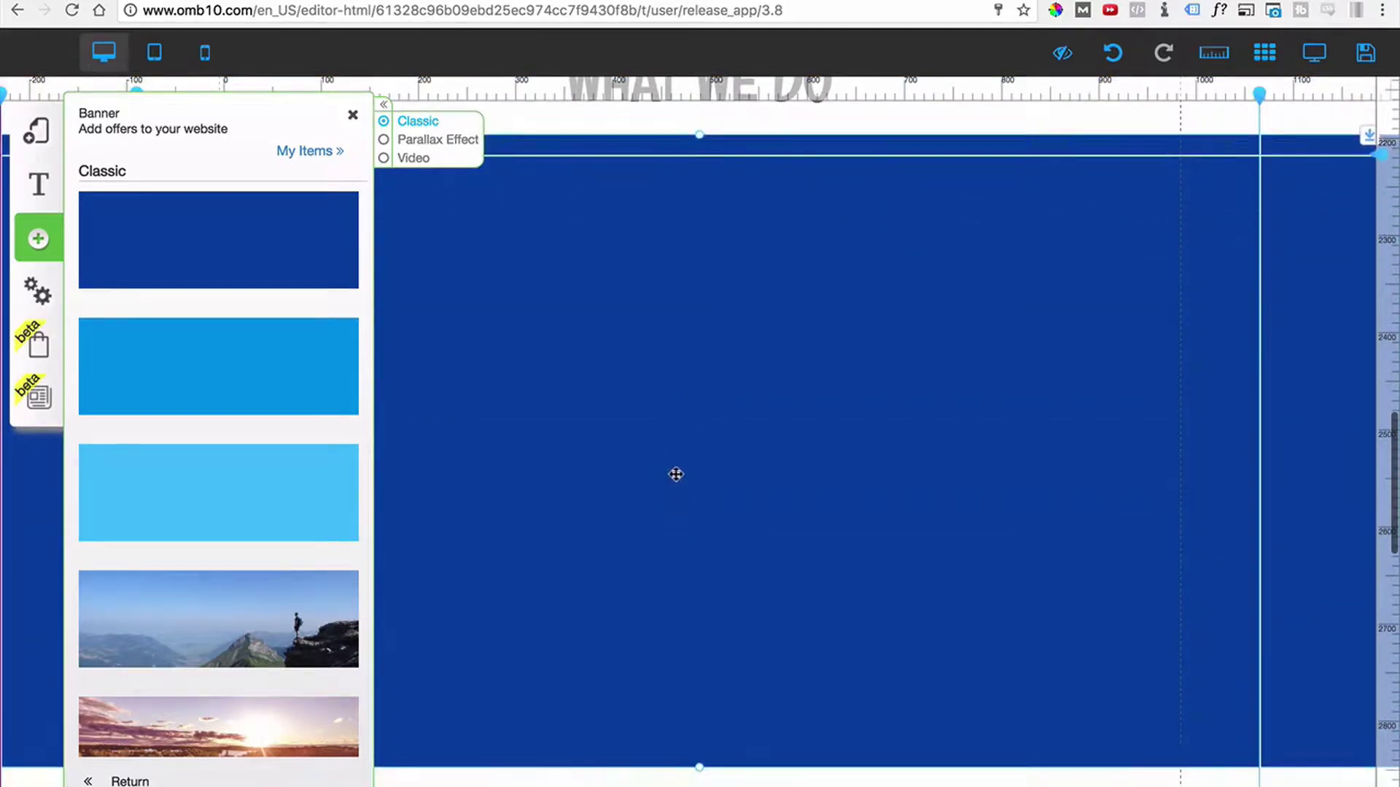
left_click_drag(700, 767, 686, 624)
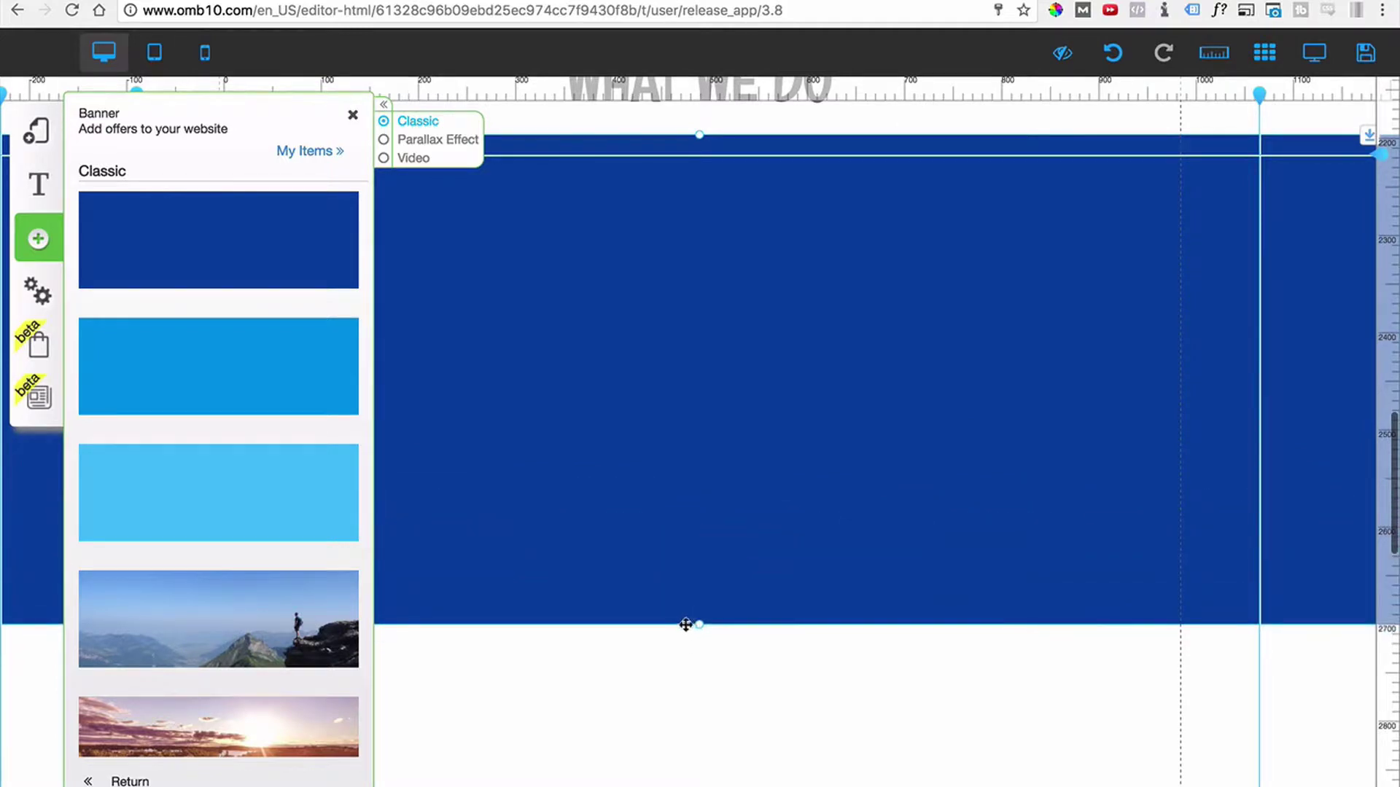
Create a new banner appearance style titled Row Trans.
left_click(563, 321)
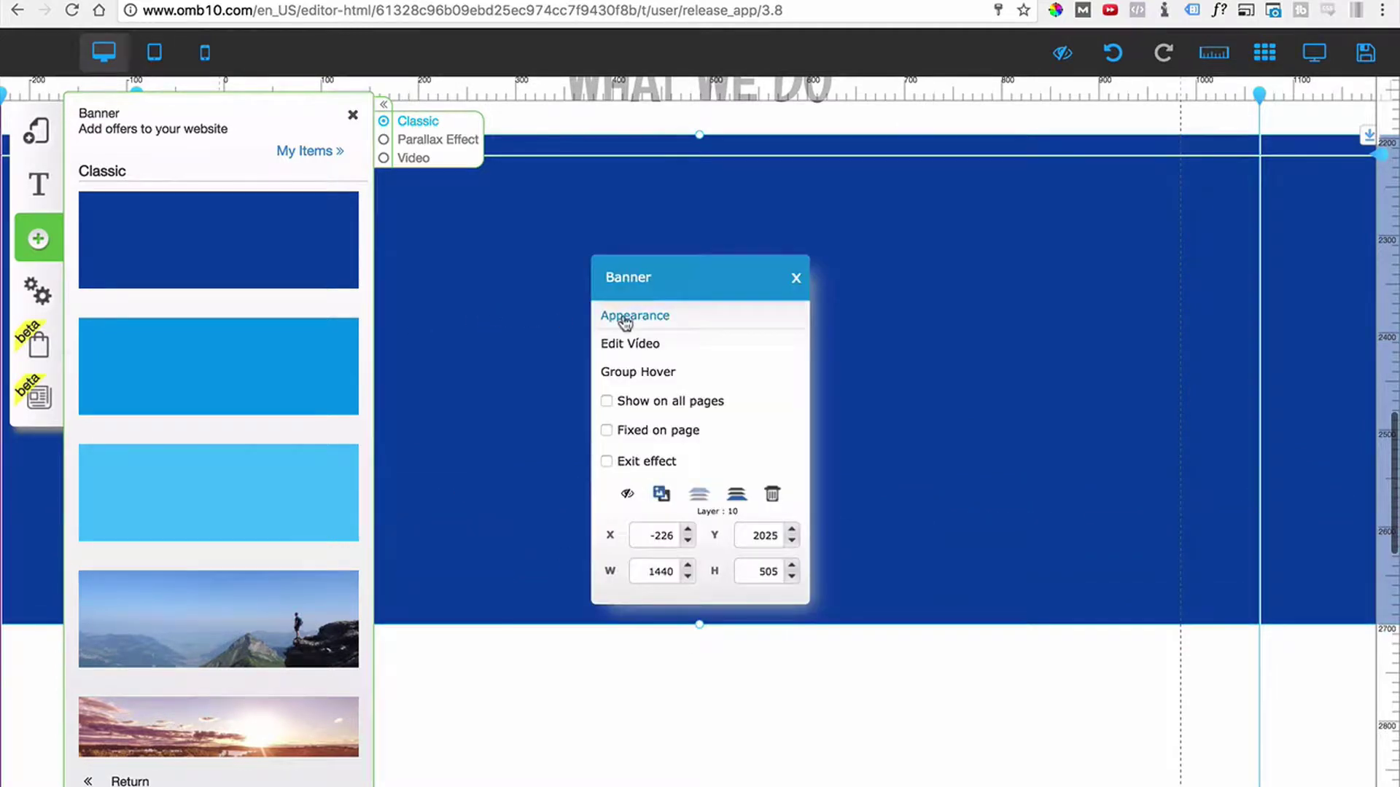
left_click(622, 316)
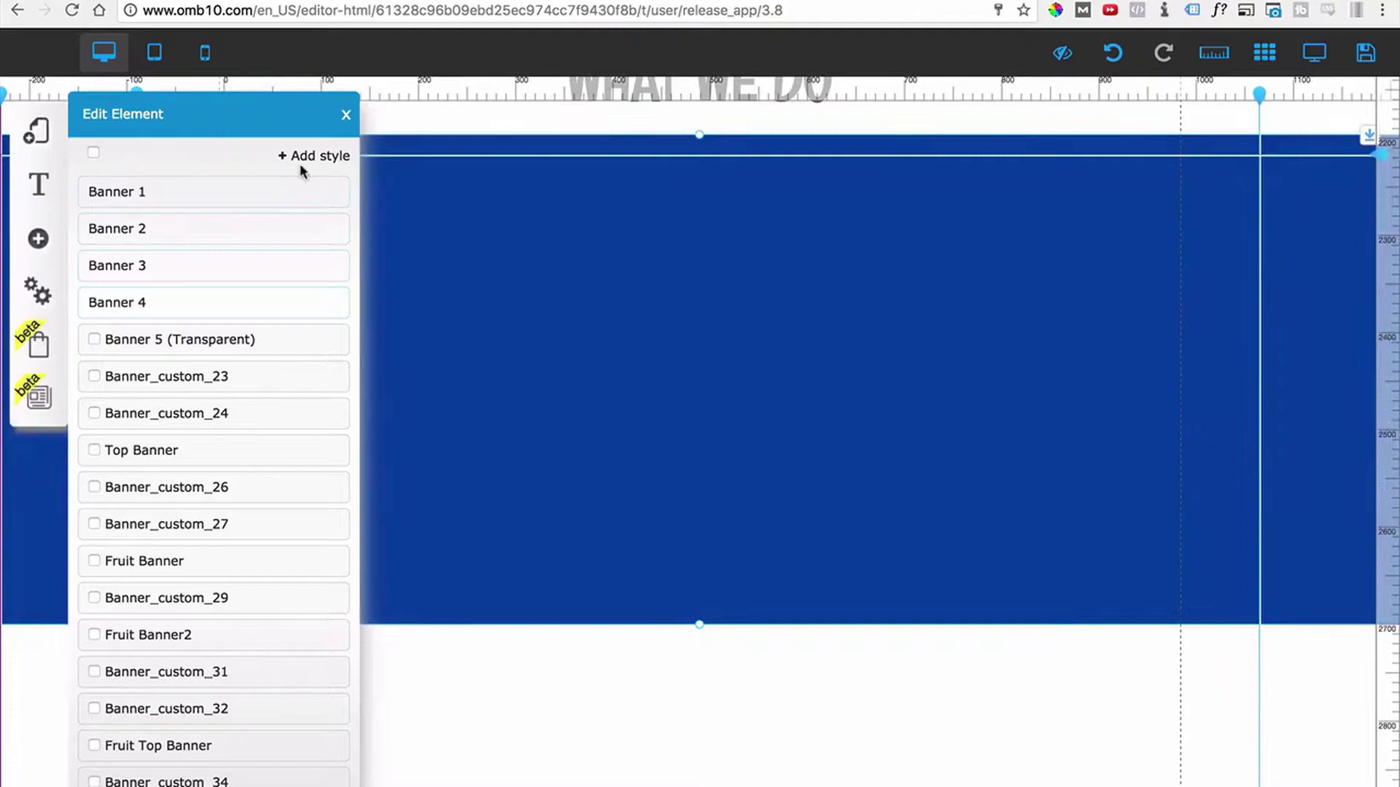
left_click(306, 155)
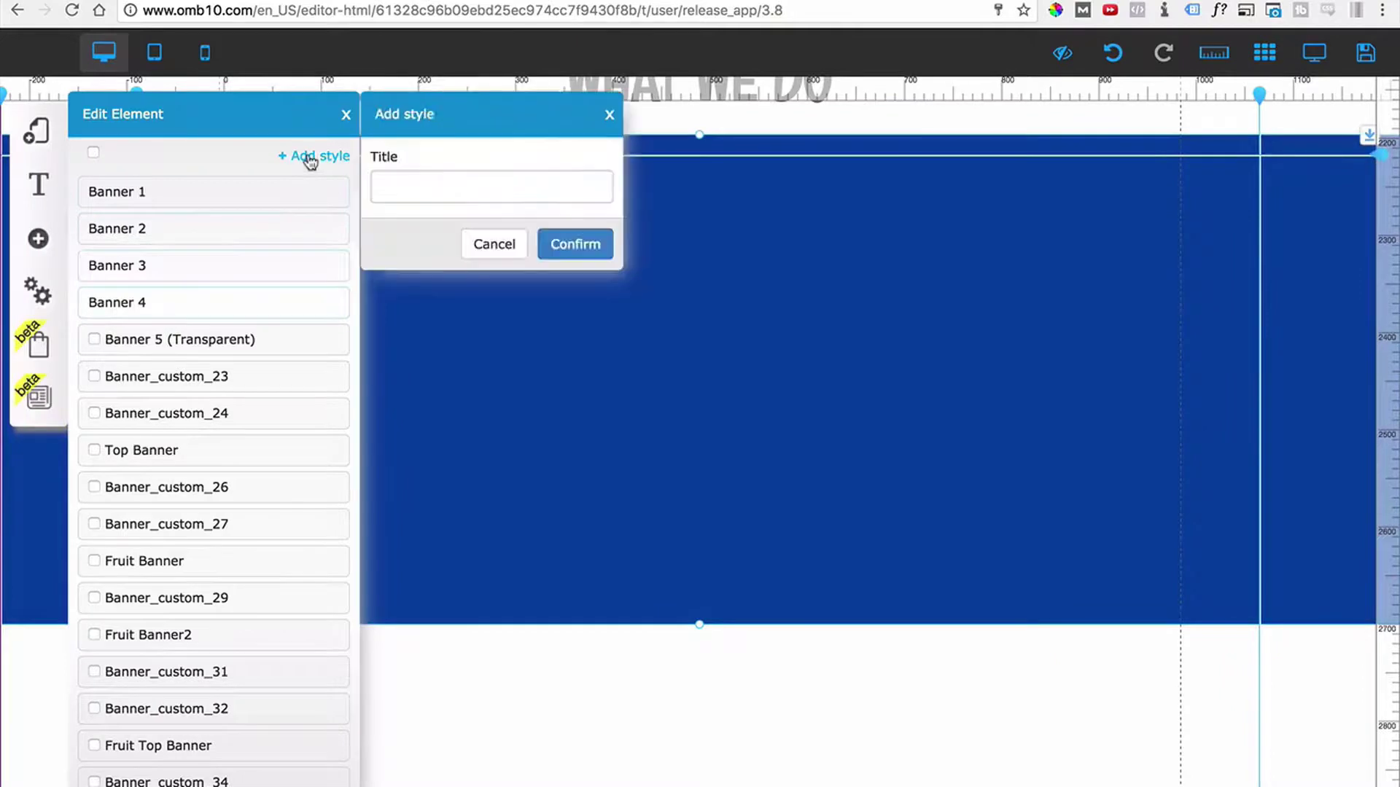
left_click(398, 179)
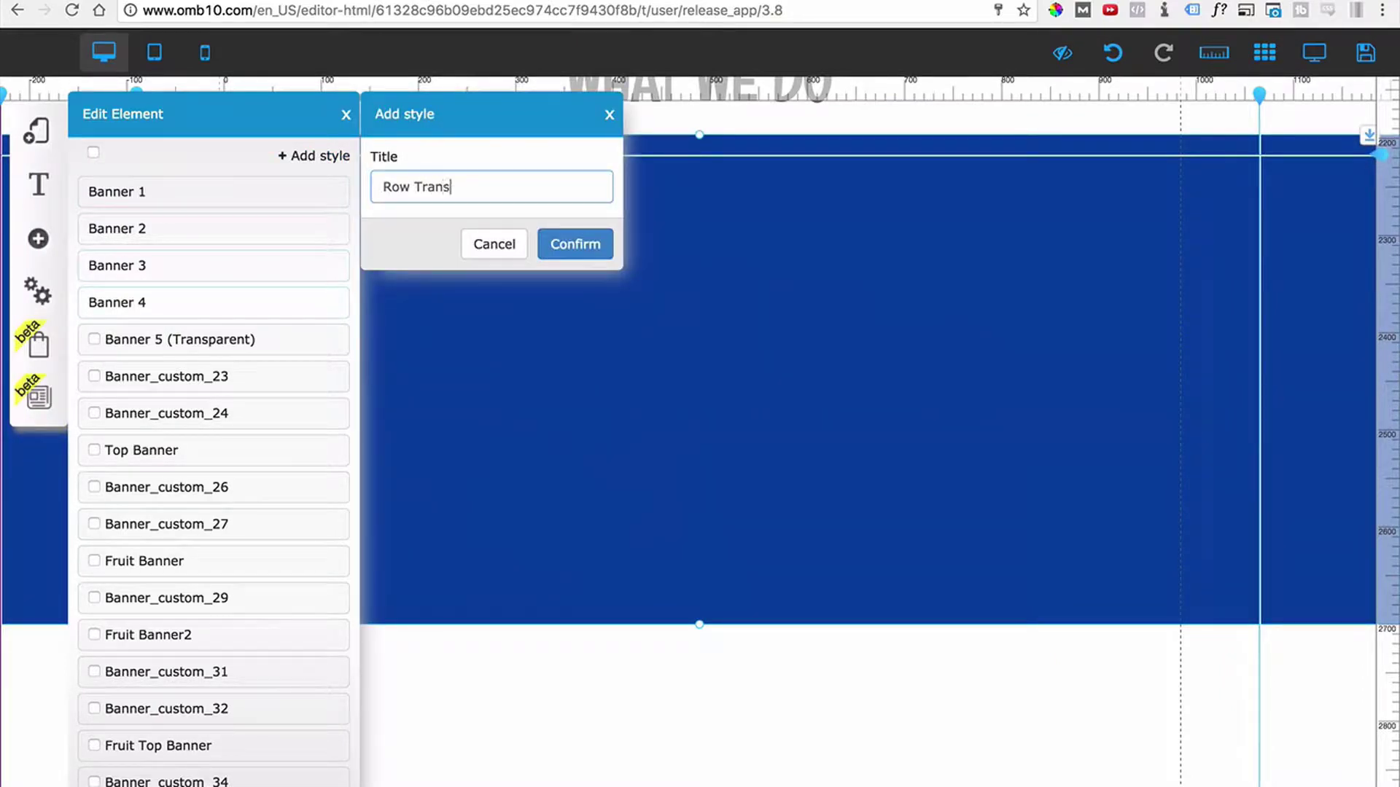
left_click(575, 244)
Try Row Trans on the banner, then revert it to the blue Banner_custom_36 style.
scroll(167, 576, "down", 3)
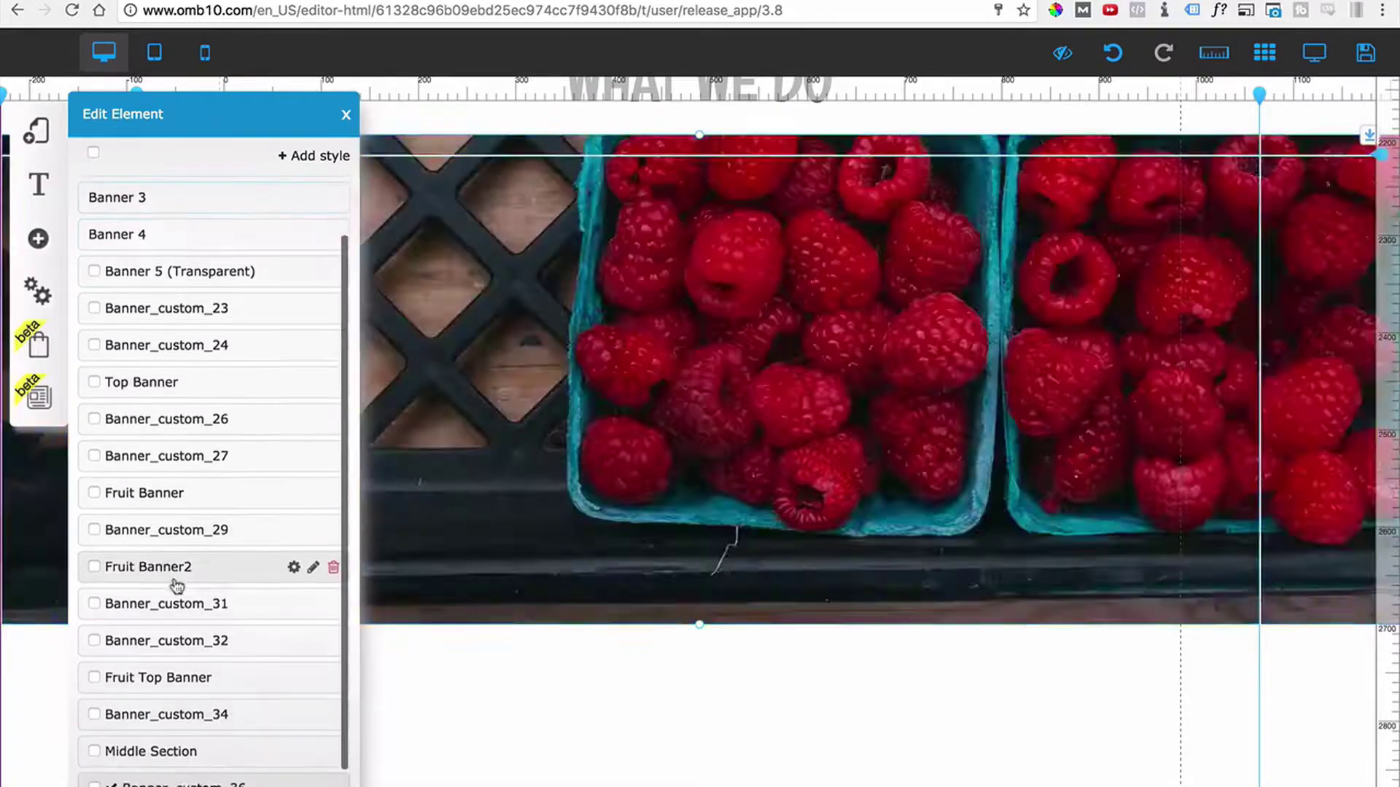
scroll(175, 700, "down", 2)
left_click(174, 783)
scroll(369, 713, "up", 5)
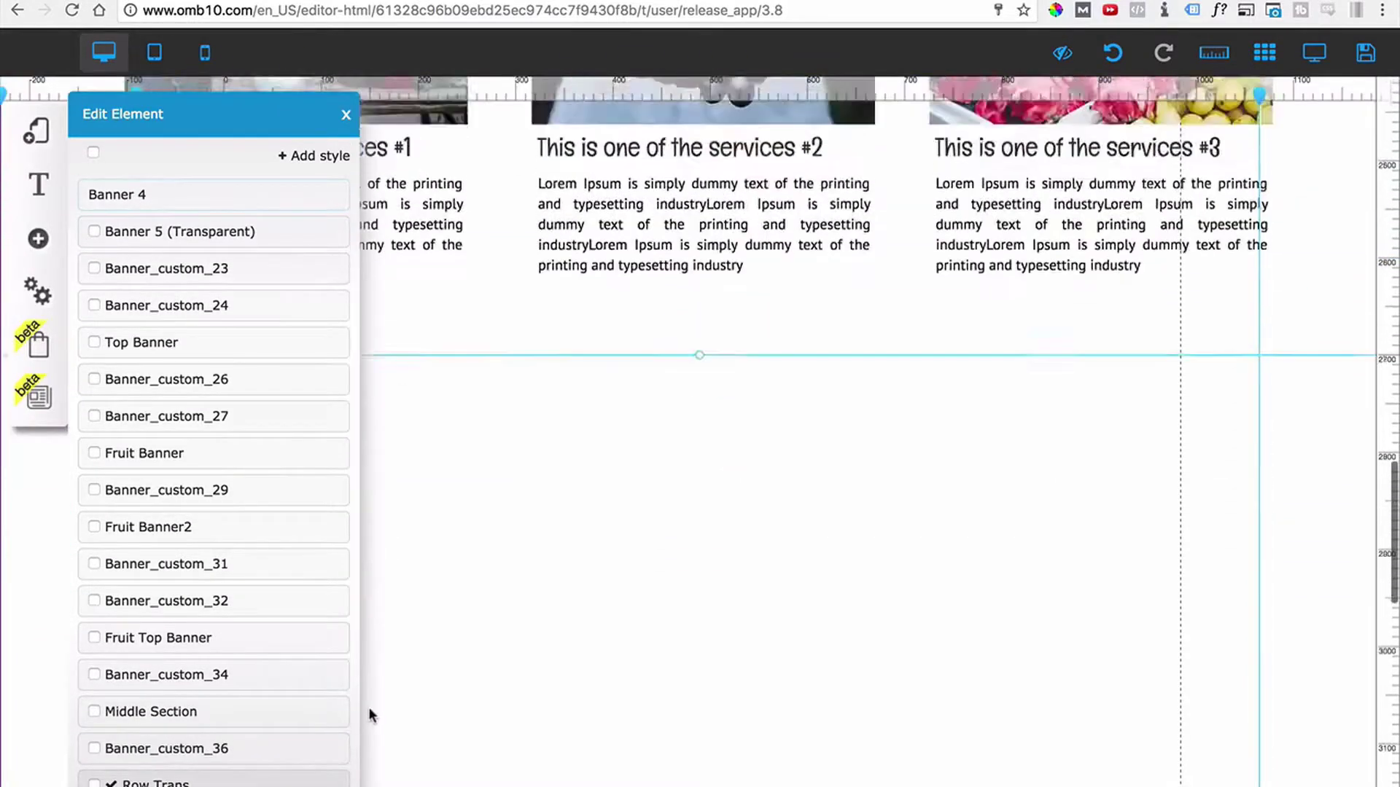
scroll(288, 751, "down", 2)
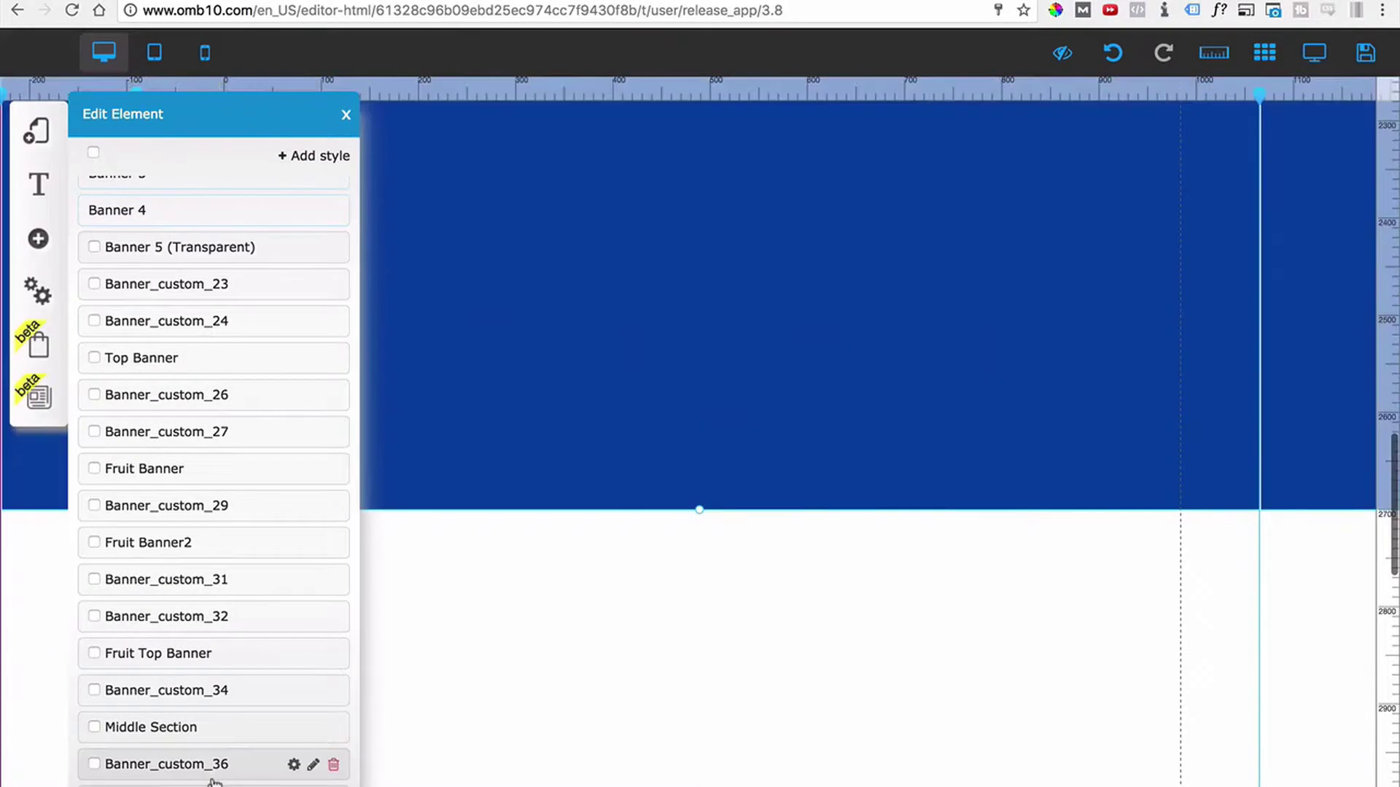
scroll(213, 782, "down", 1)
left_click(222, 753)
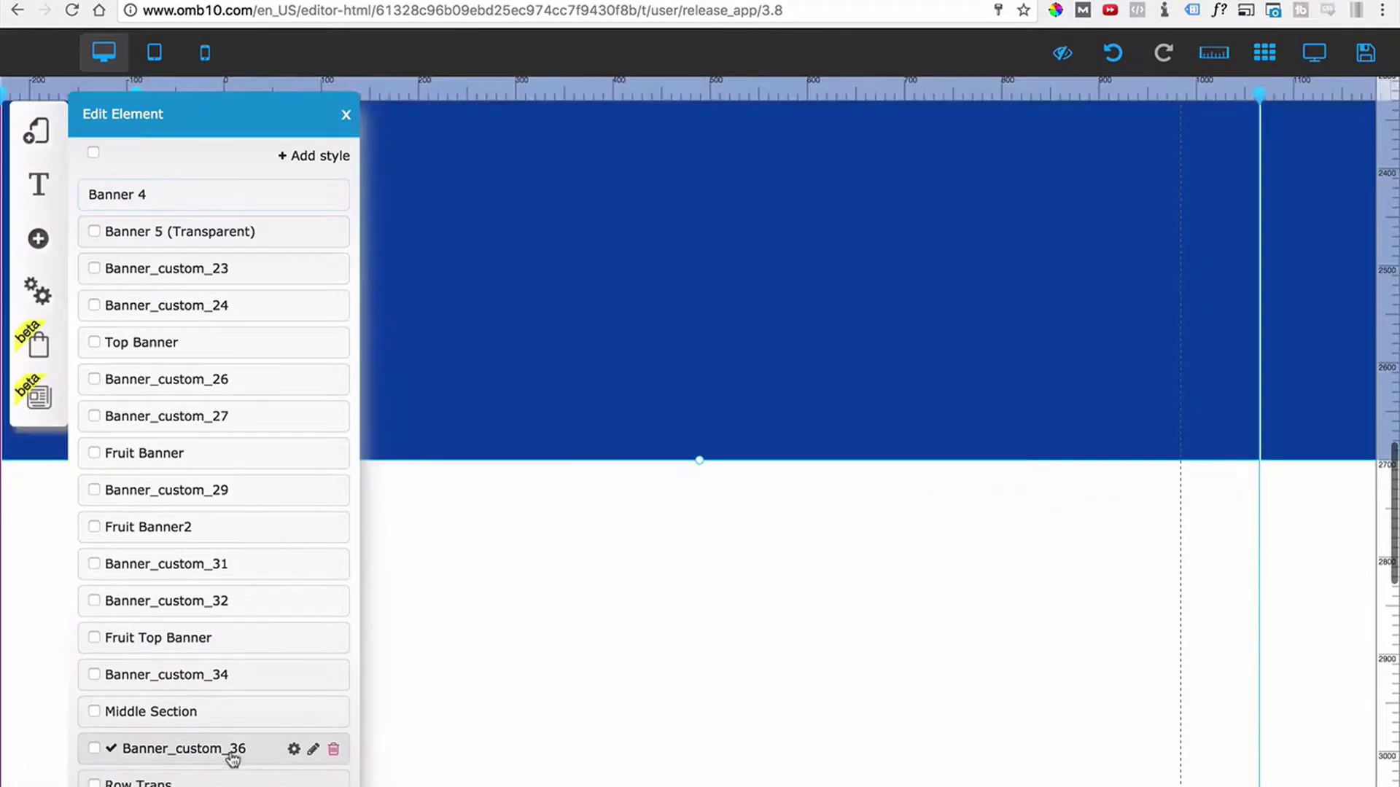
left_click(346, 114)
scroll(572, 303, "up", 5)
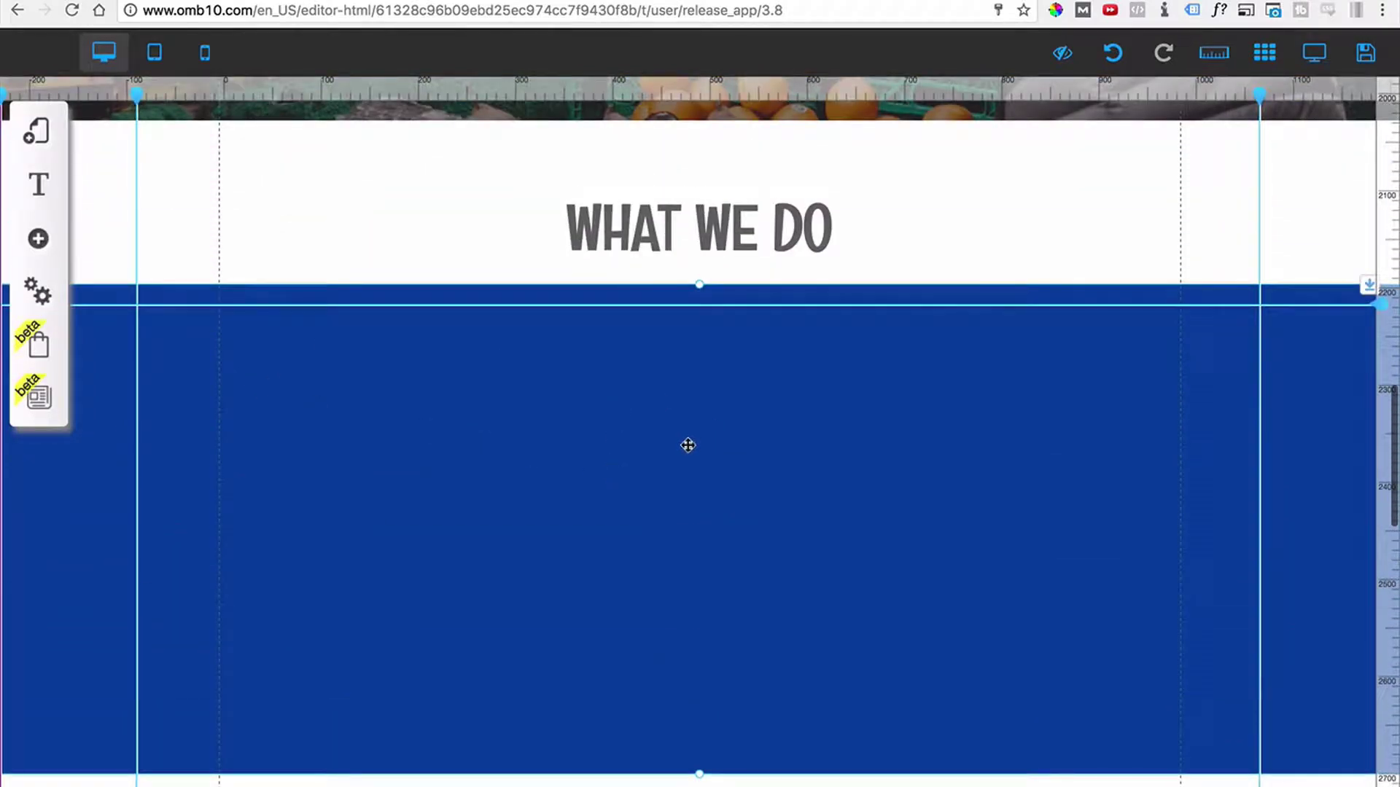
Shift the blue banner over the services and send it back to Layer 0.
left_click_drag(687, 446, 732, 447)
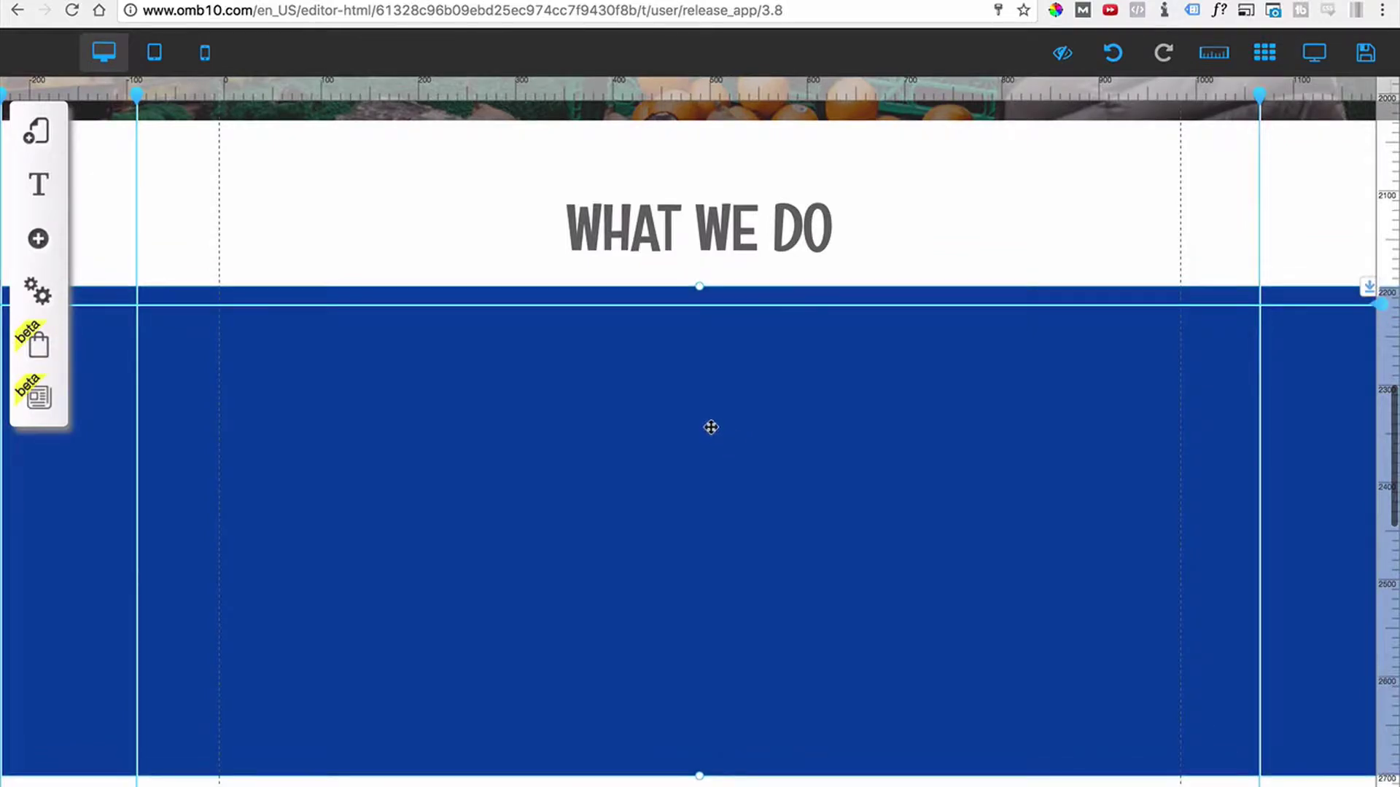
left_click(651, 423)
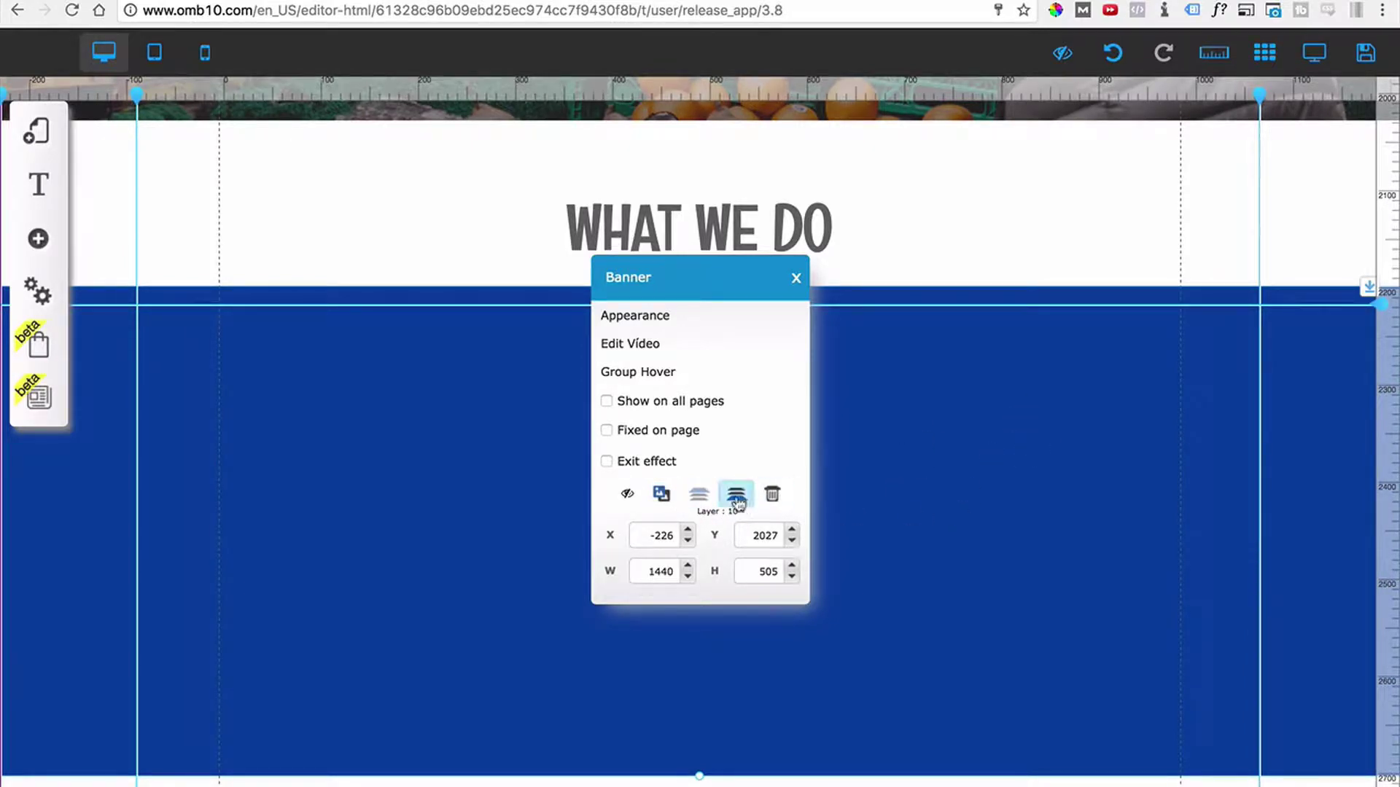
left_click(737, 496)
left_click(736, 495)
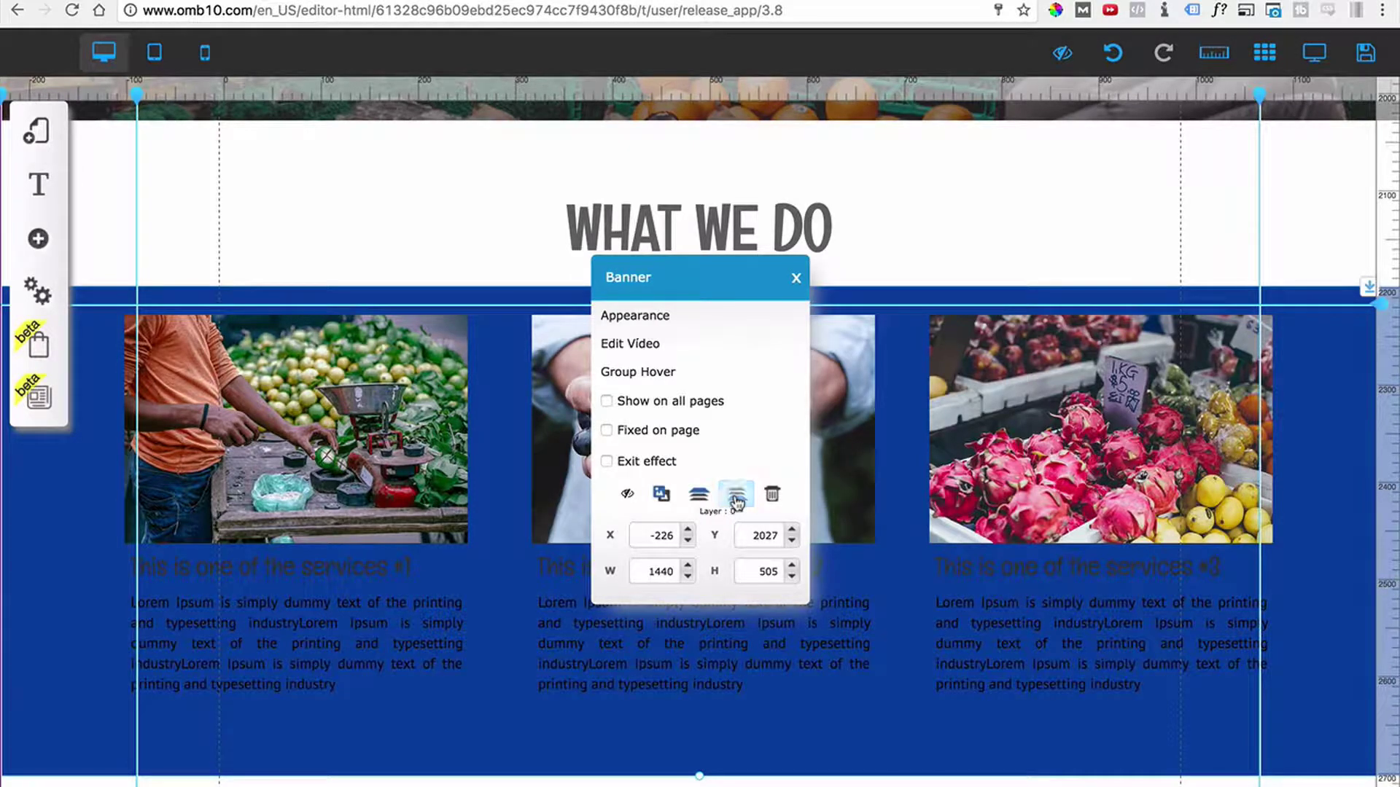
left_click(736, 495)
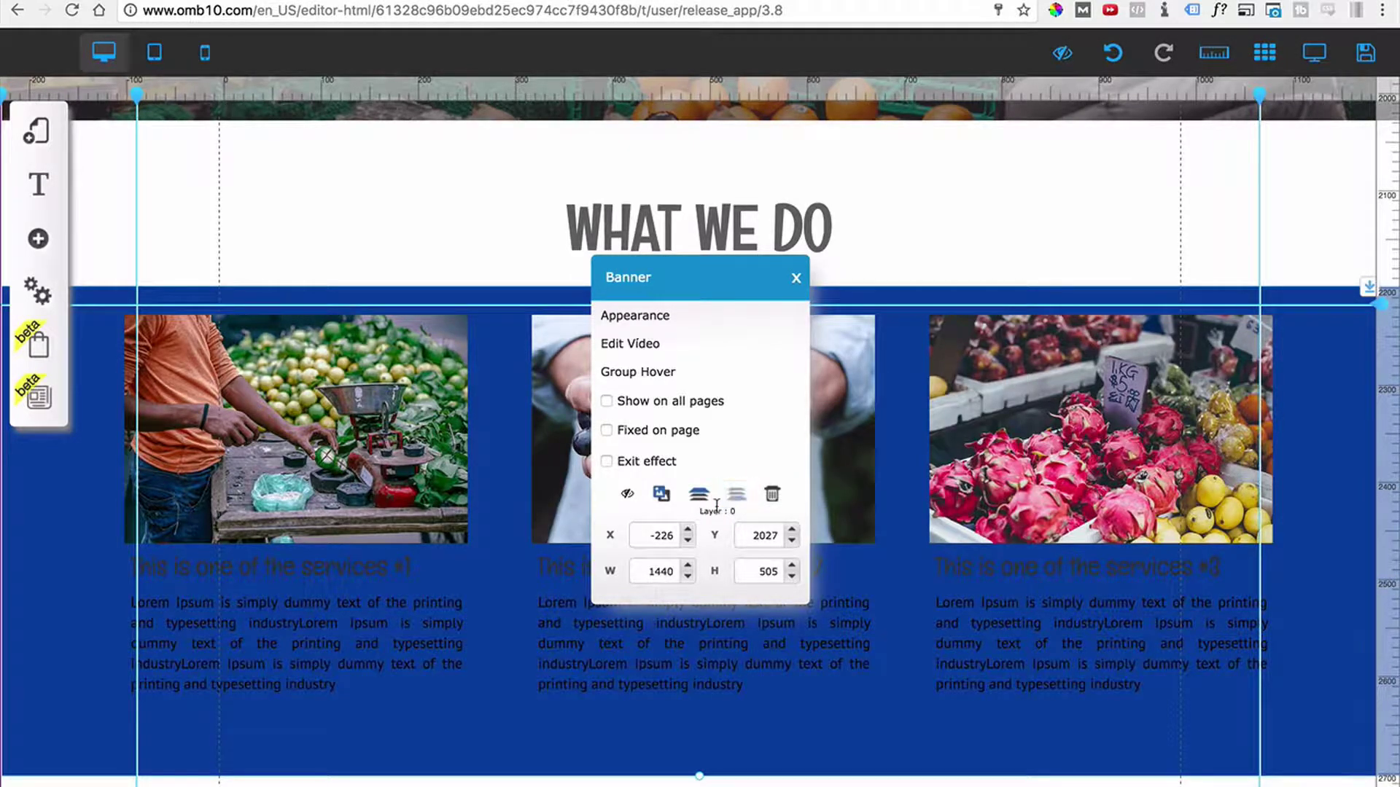
left_click(793, 280)
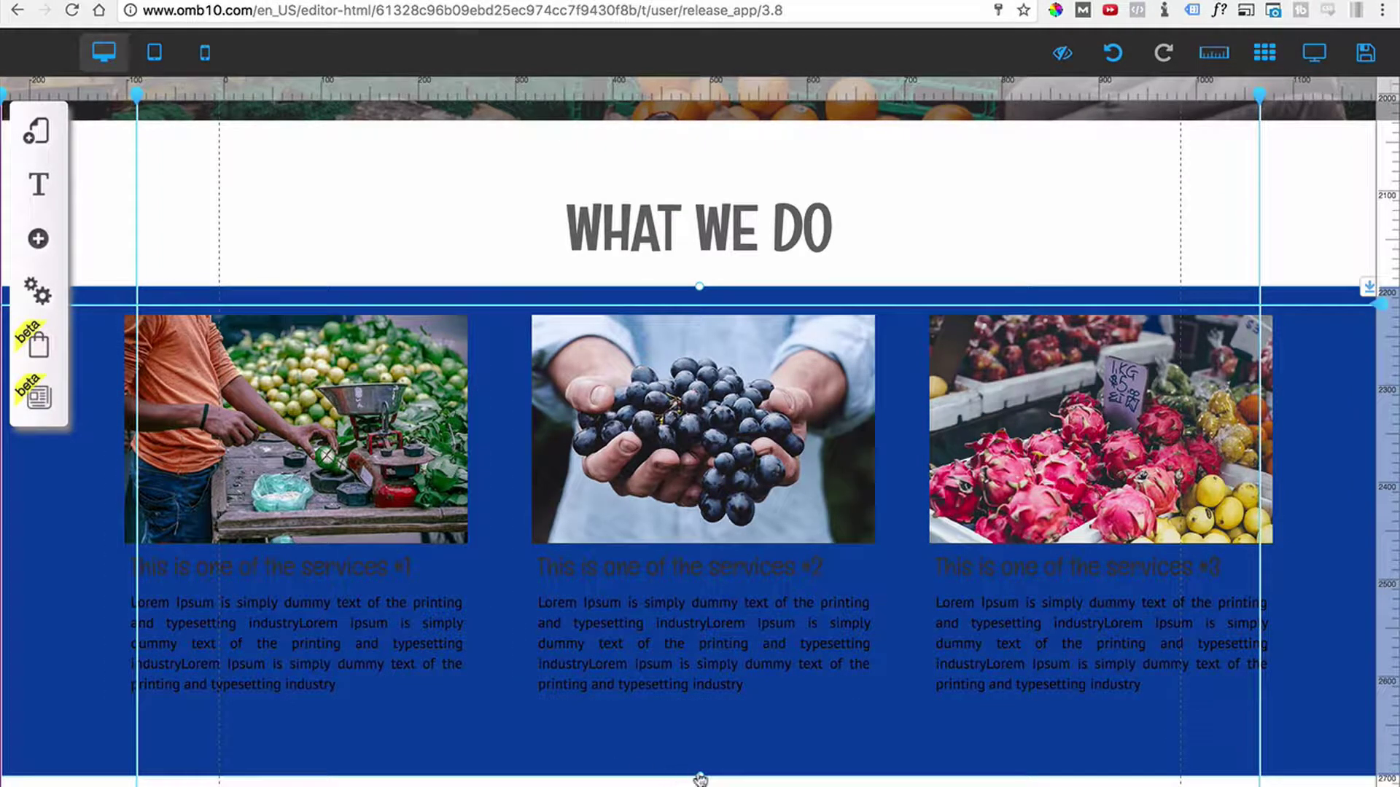
Fine-tune the banner's bottom edge and realign the service columns, undoing a stray section move.
left_click_drag(699, 776, 700, 731)
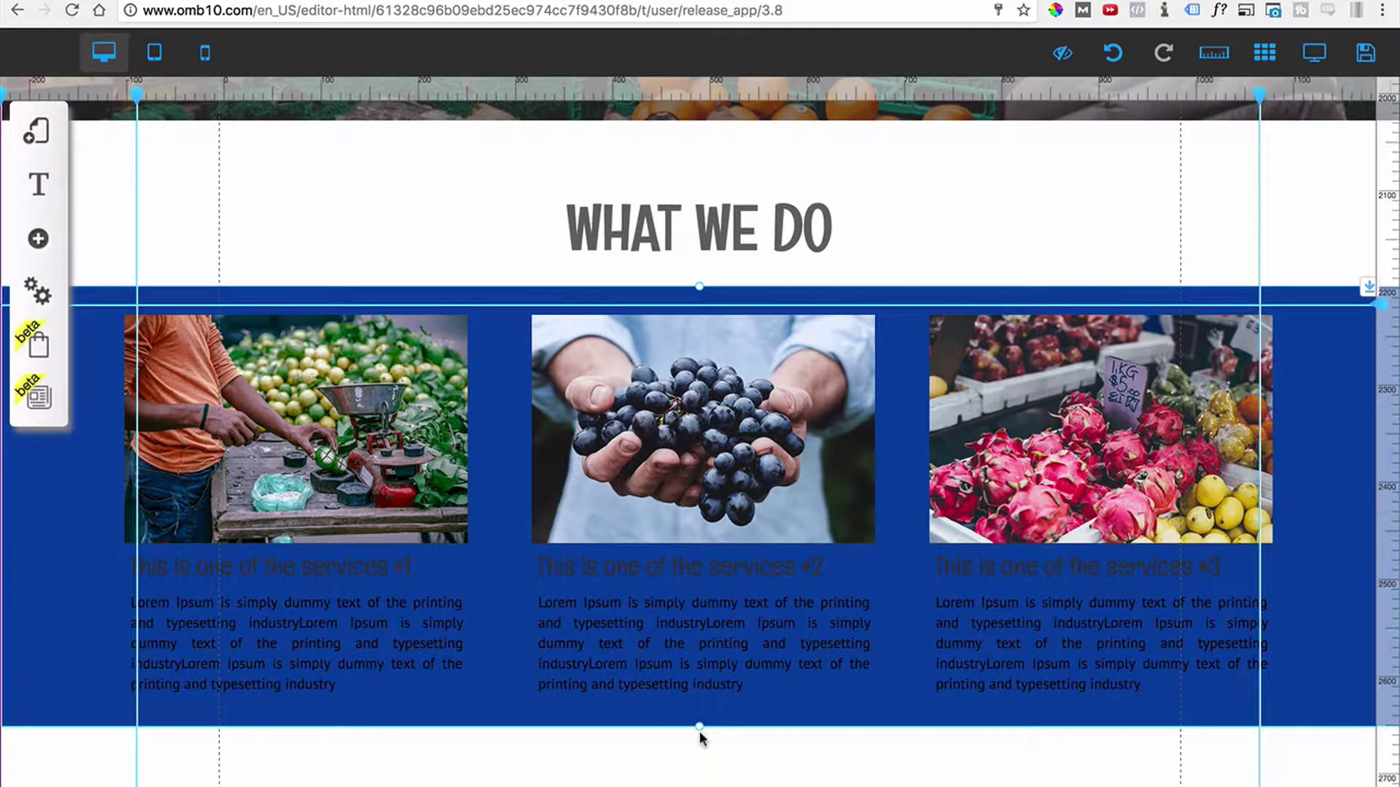
left_click_drag(699, 732, 700, 740)
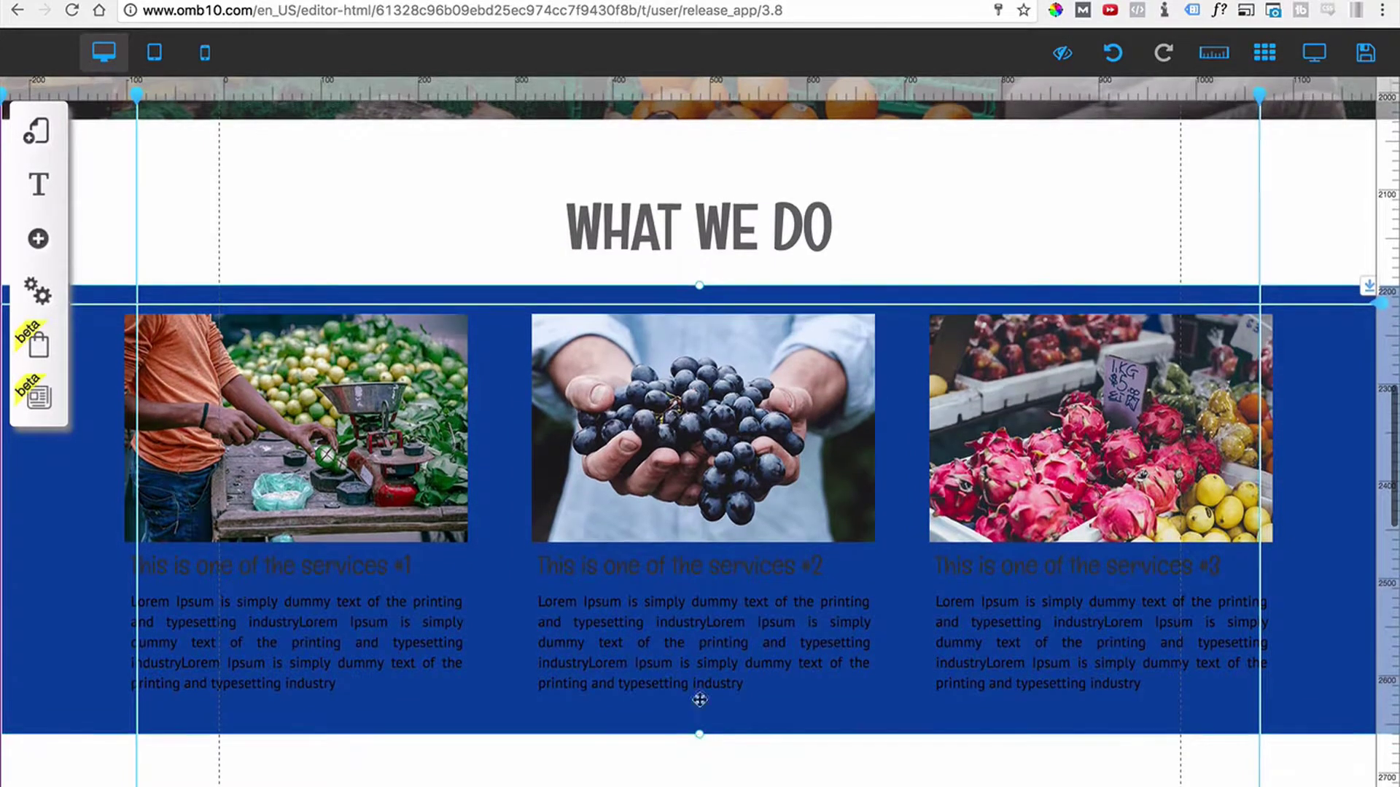
left_click(476, 514)
mouse_move(476, 515)
left_mouse_down()
mouse_move(474, 541)
mouse_move(475, 512)
left_mouse_up()
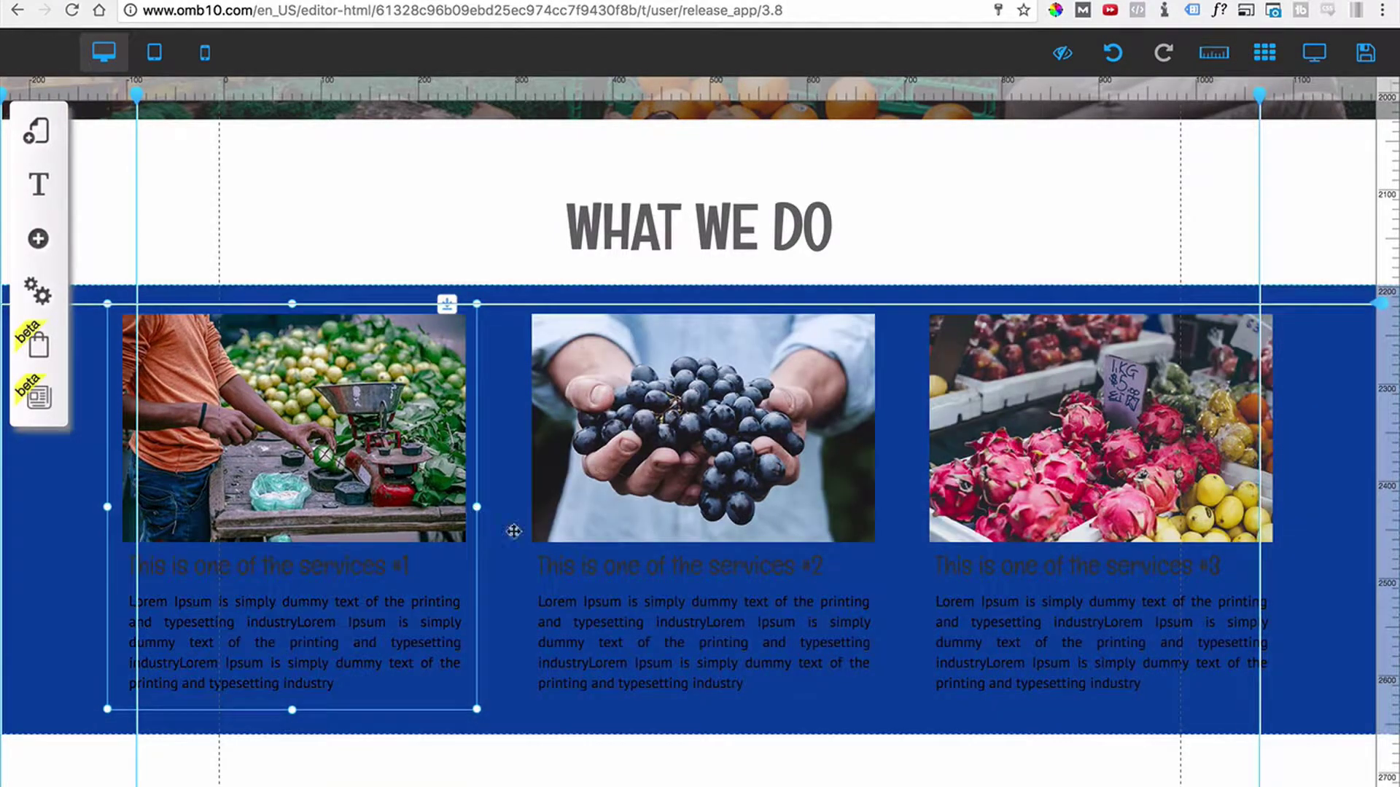
left_click(884, 707)
left_click_drag(884, 706, 868, 747)
left_click(940, 709)
left_click(908, 731)
key("super+z")
scroll(910, 665, "down", 1)
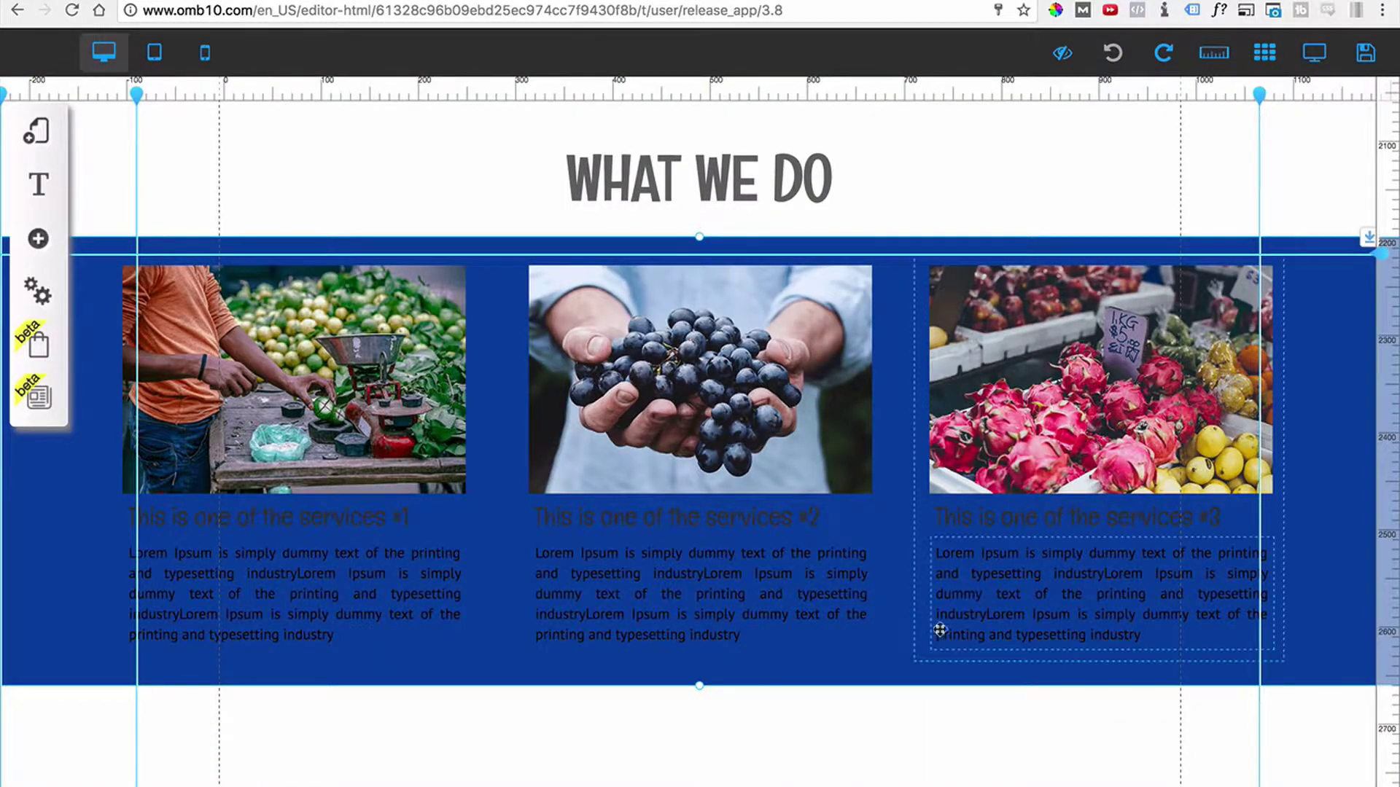
Reposition the third column and snap the 1440 × 463 banner onto the guide line.
left_click(920, 659)
mouse_move(920, 659)
left_mouse_down()
mouse_move(921, 756)
mouse_move(934, 636)
mouse_move(926, 660)
left_mouse_up()
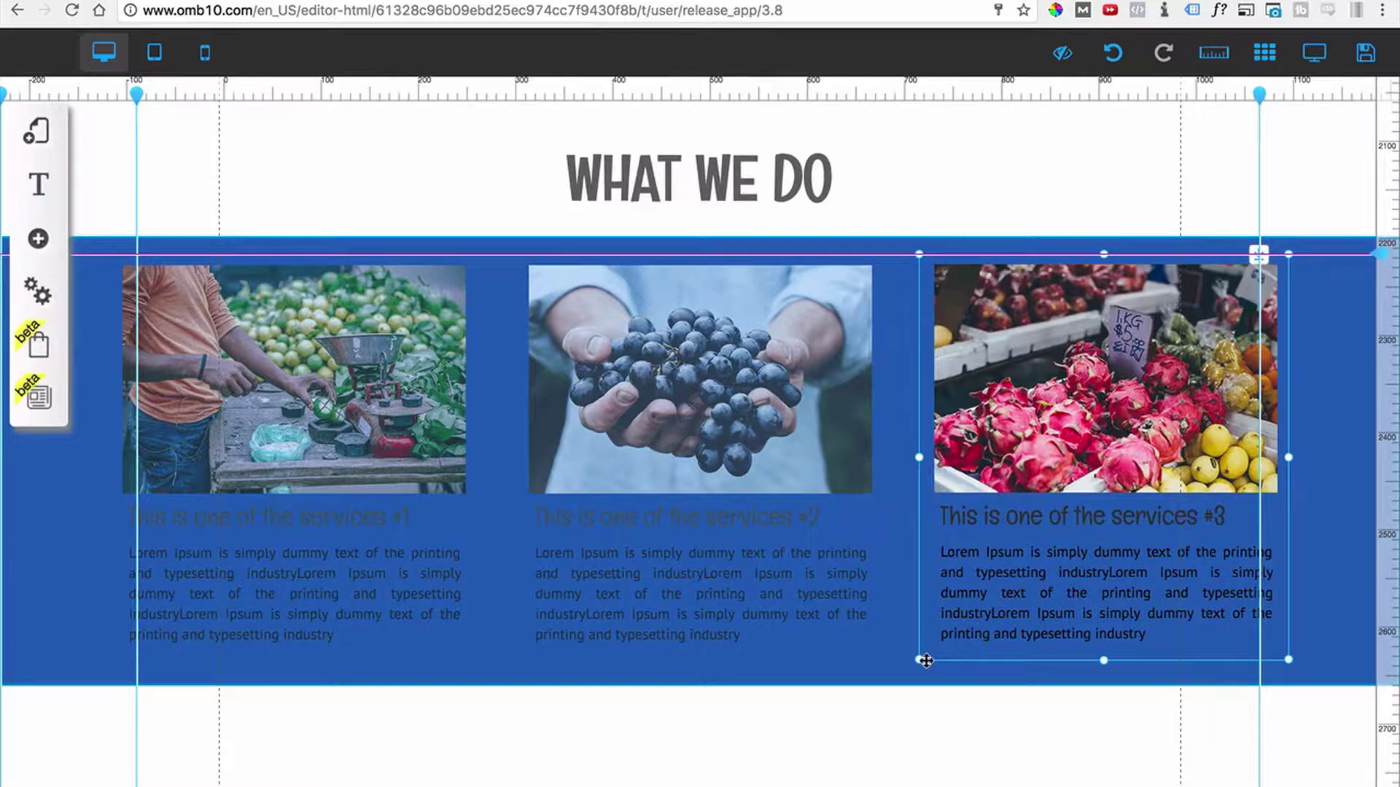
left_click_drag(926, 661, 926, 661)
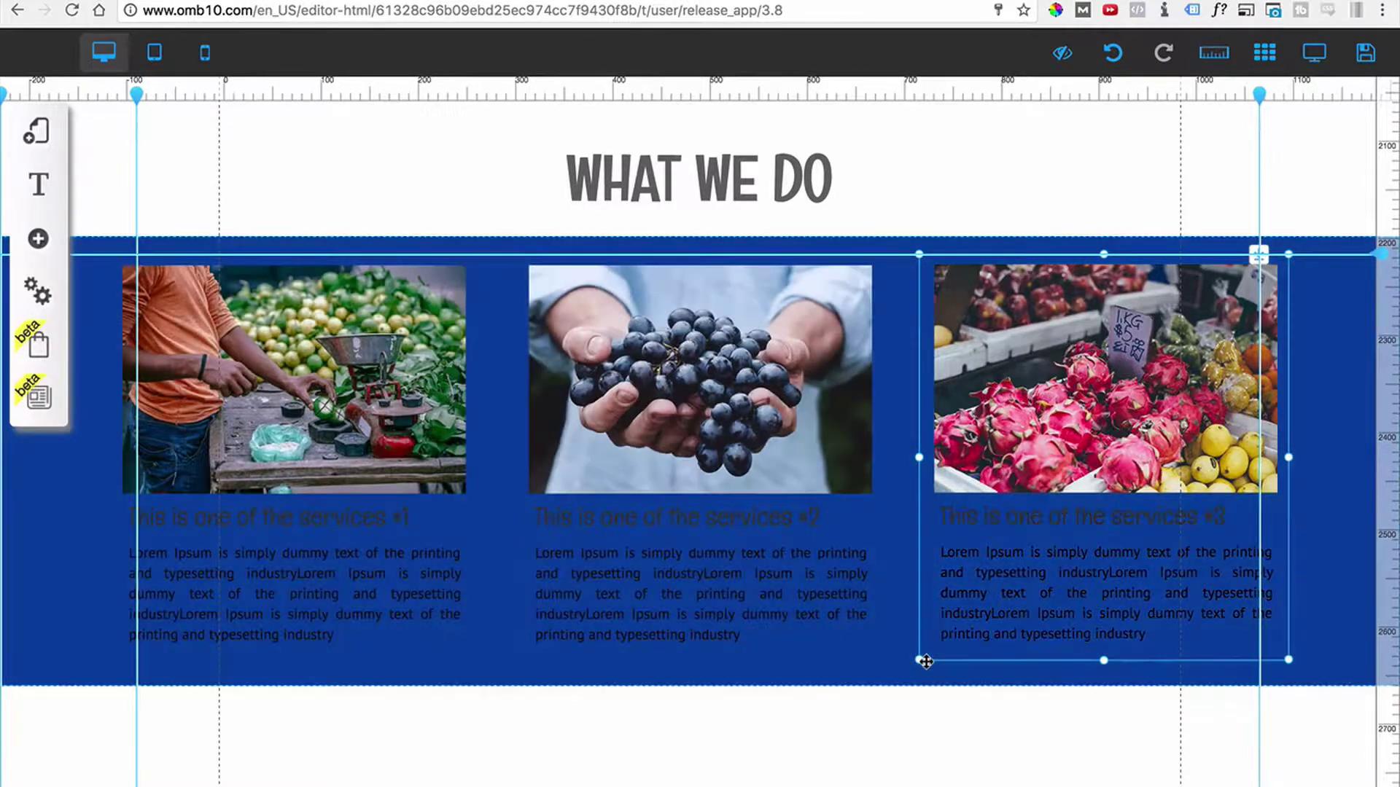
left_click(896, 676)
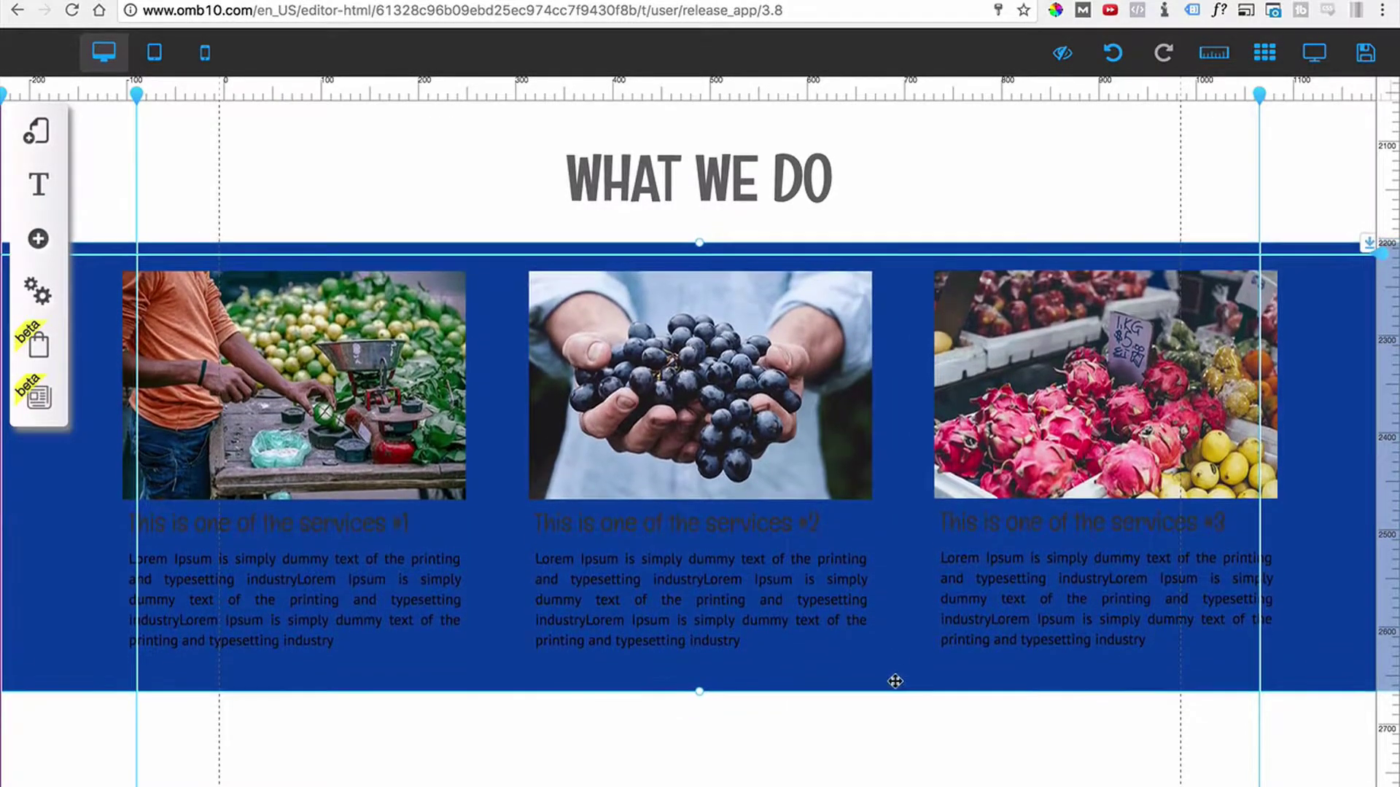
mouse_move(896, 675)
left_mouse_down()
mouse_move(891, 705)
mouse_move(895, 669)
left_mouse_up()
left_click_drag(890, 681, 891, 694)
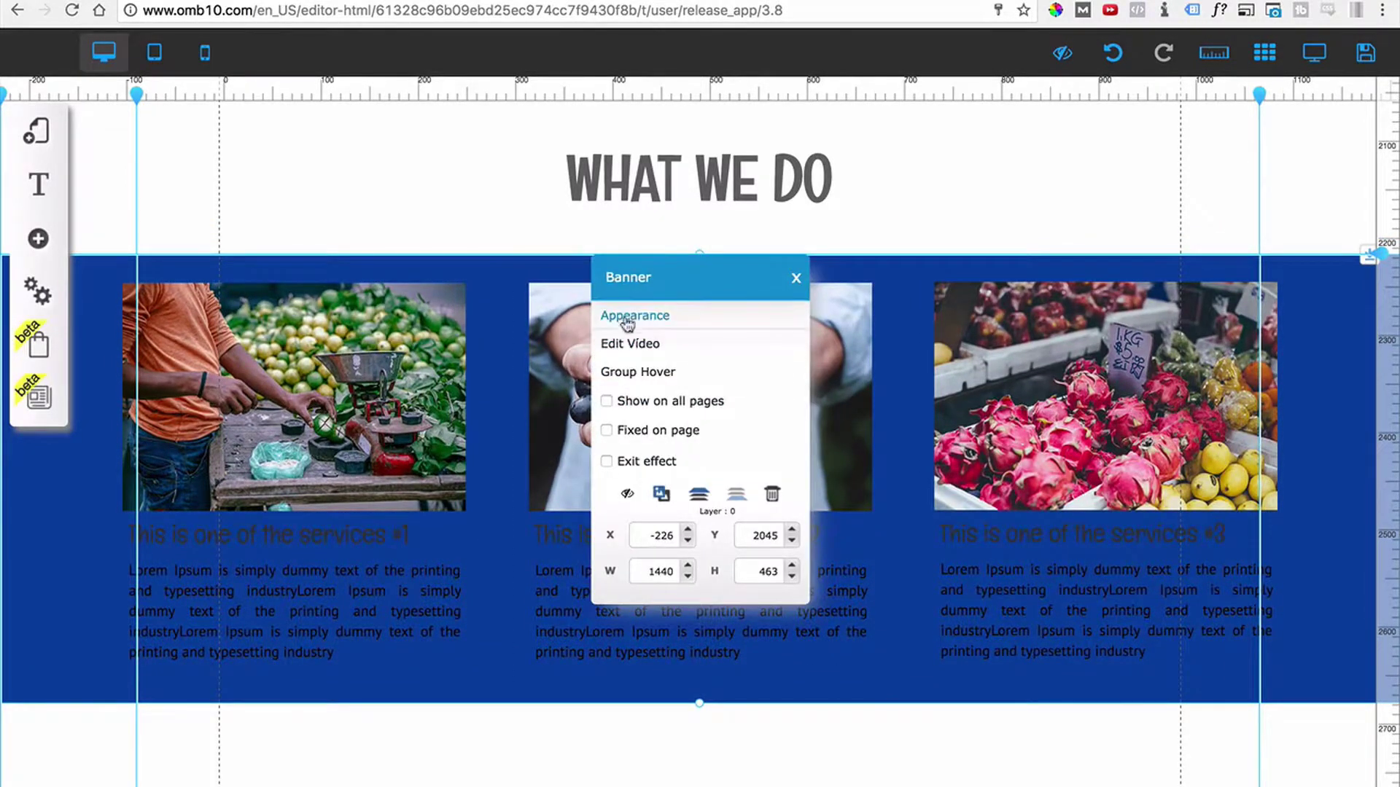
Apply the Row Trans style to the services banner so the cards sit on white.
left_click(625, 319)
scroll(244, 638, "down", 3)
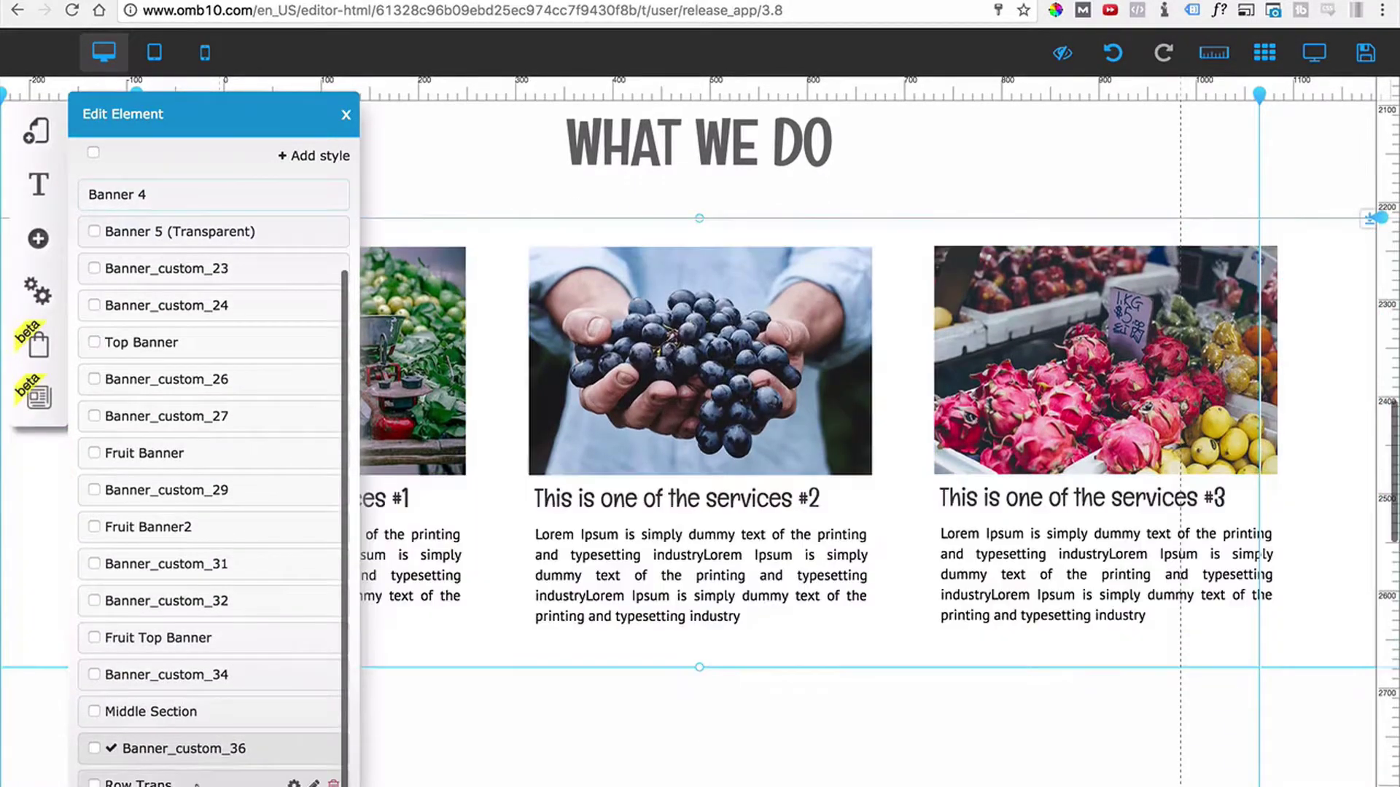
left_click(194, 783)
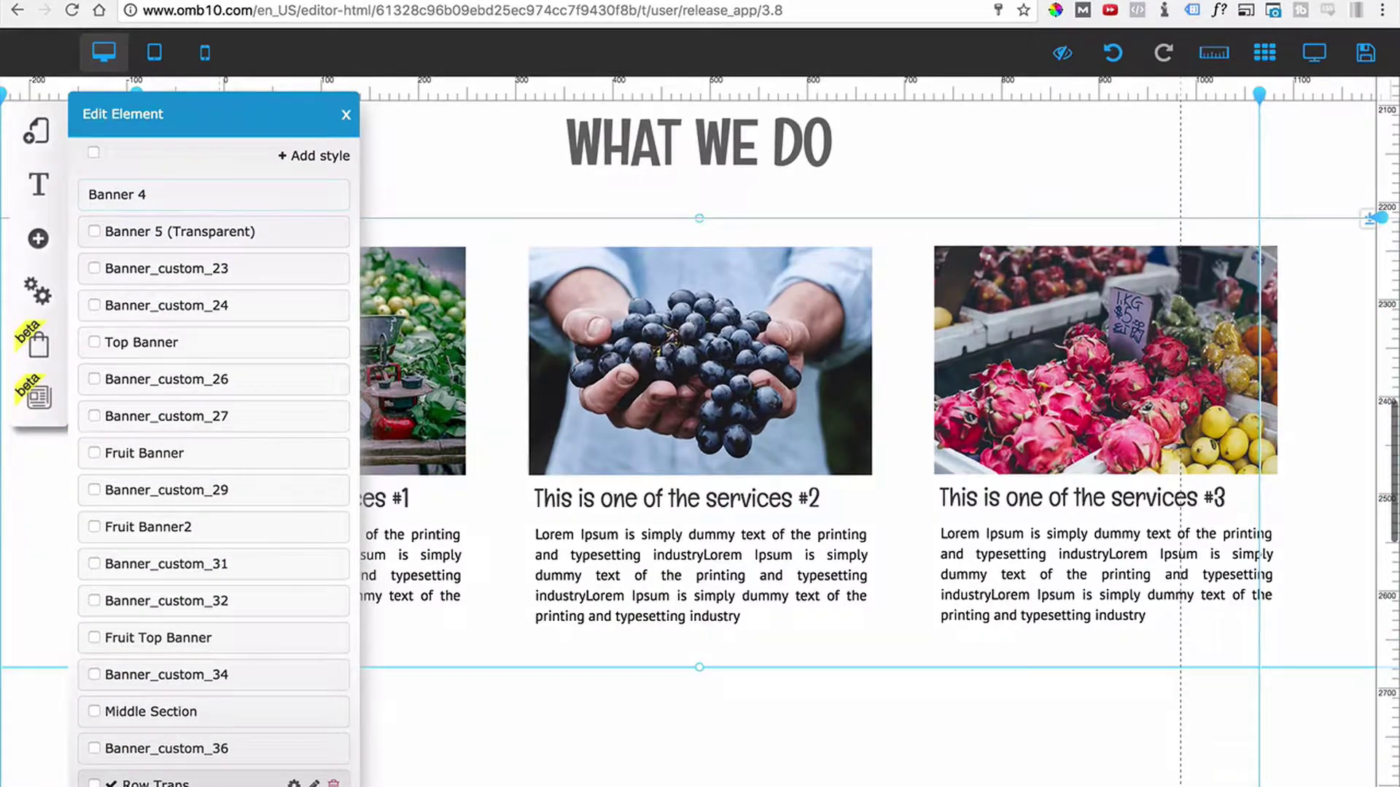
left_click(345, 114)
scroll(554, 437, "down", 3)
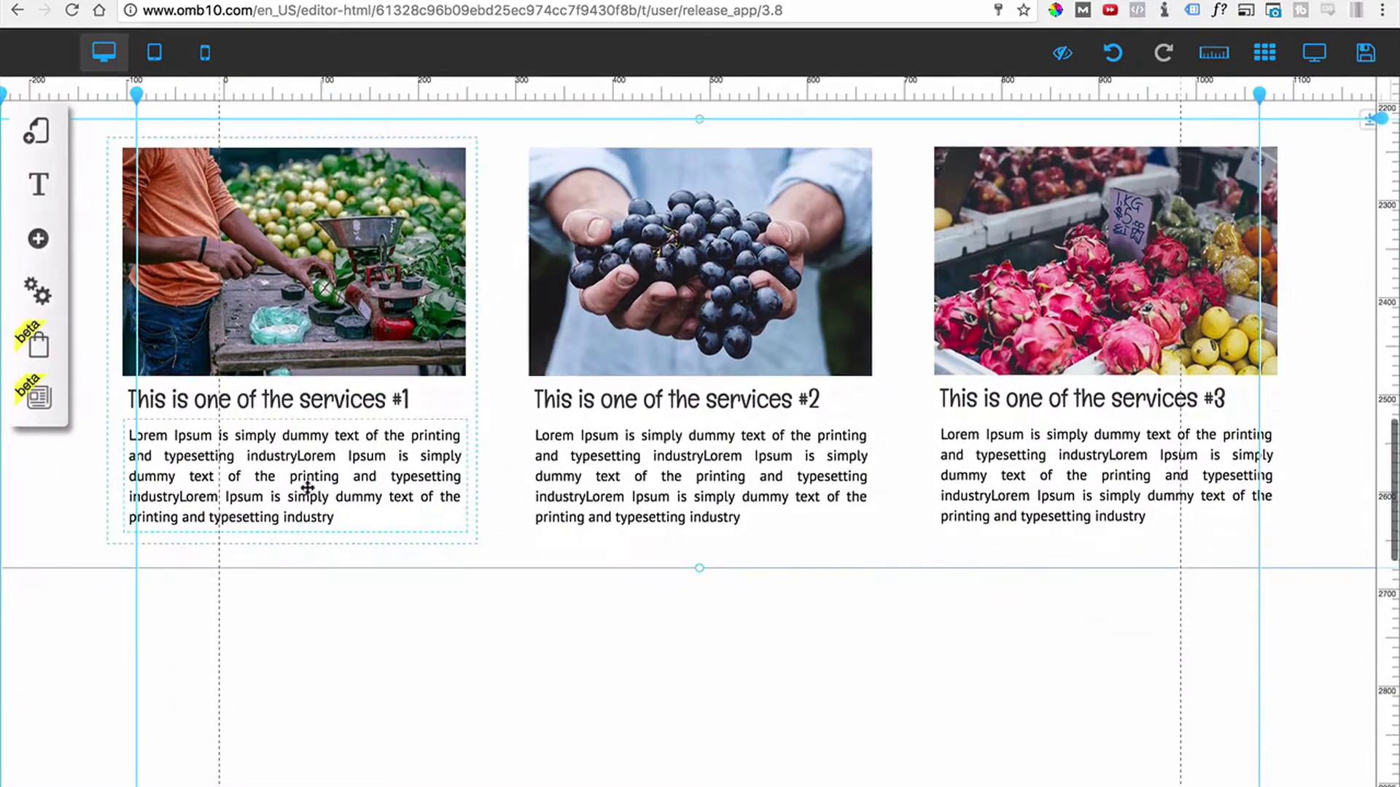
left_click(44, 562)
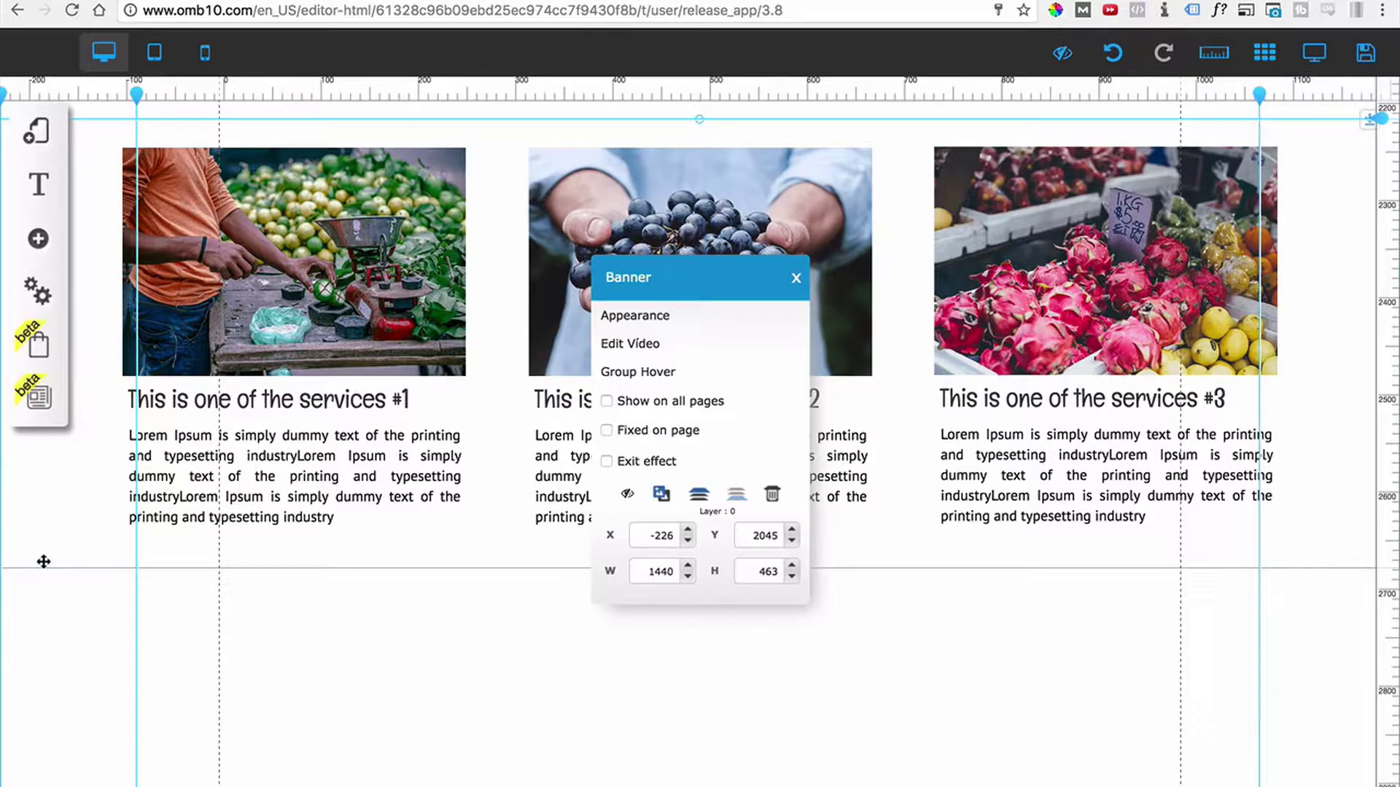
Duplicate the services banner and drag the copy up directly beneath the first row.
left_click(659, 498)
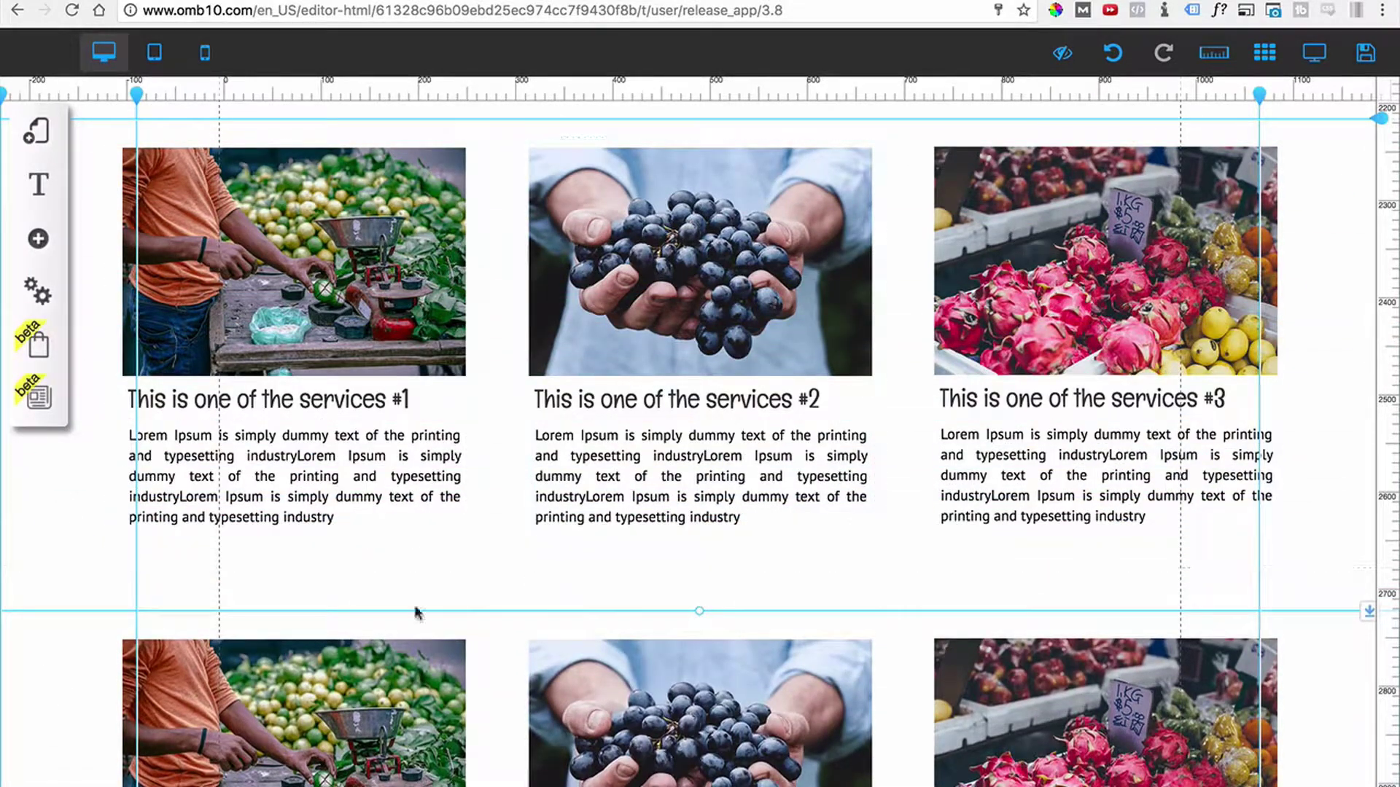
left_click_drag(42, 646, 42, 602)
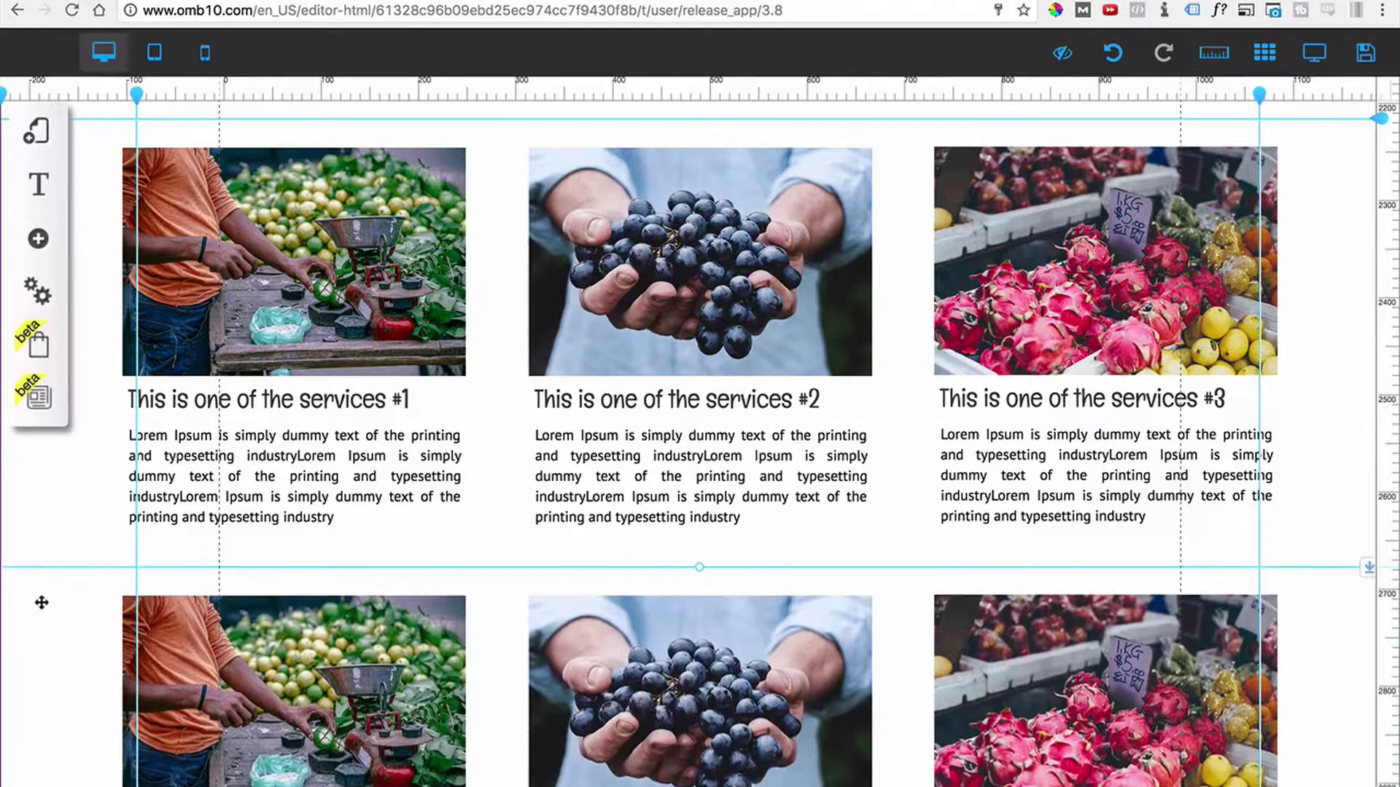
scroll(712, 344, "down", 4)
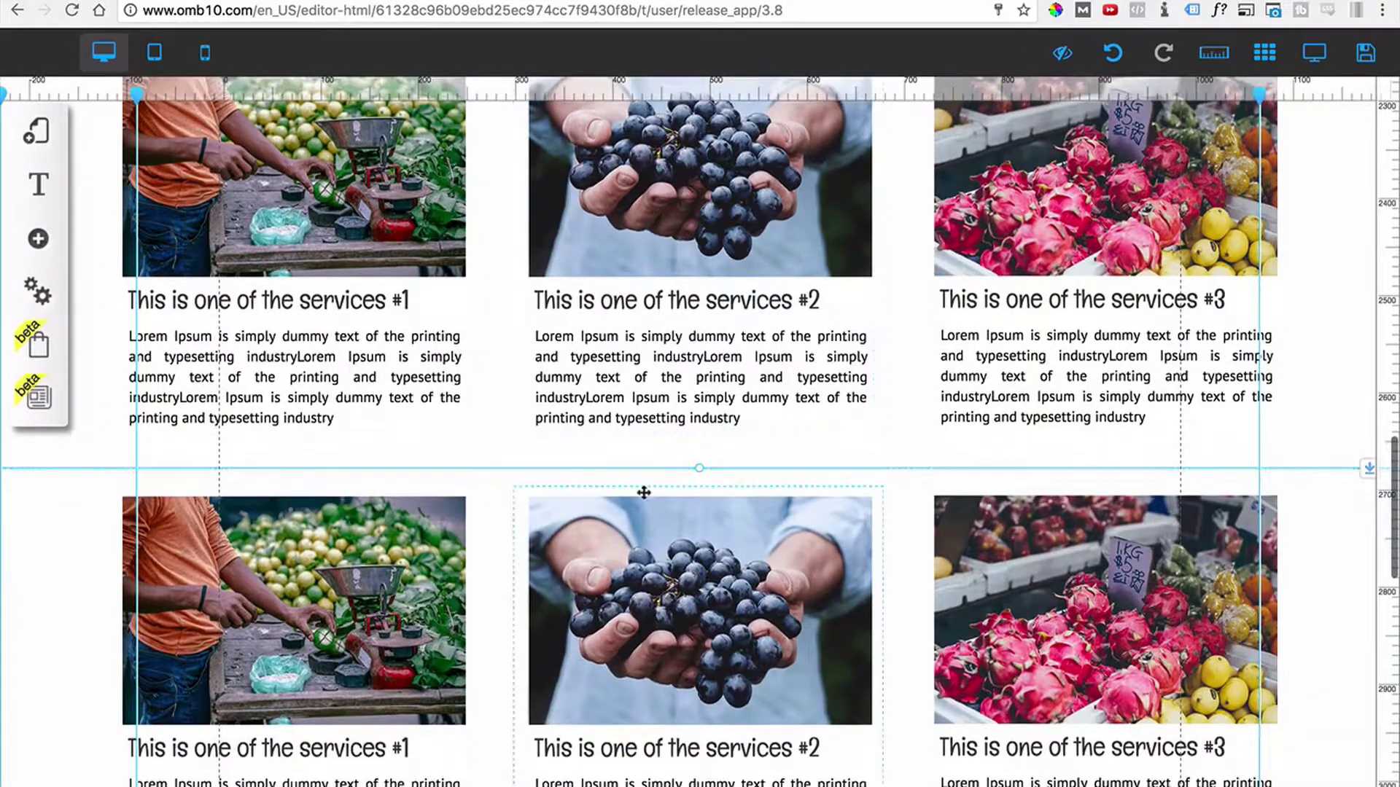
scroll(655, 456, "down", 4)
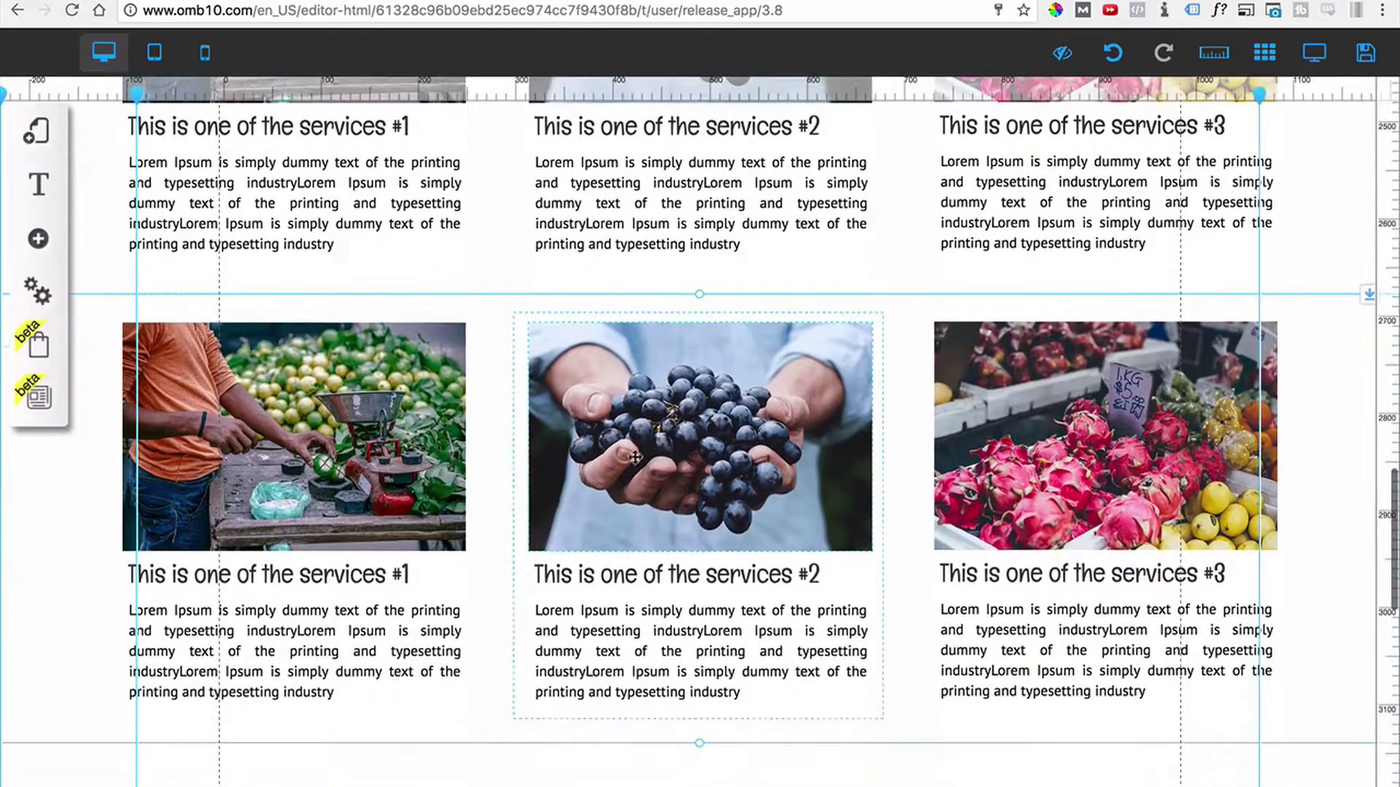
left_click(399, 447)
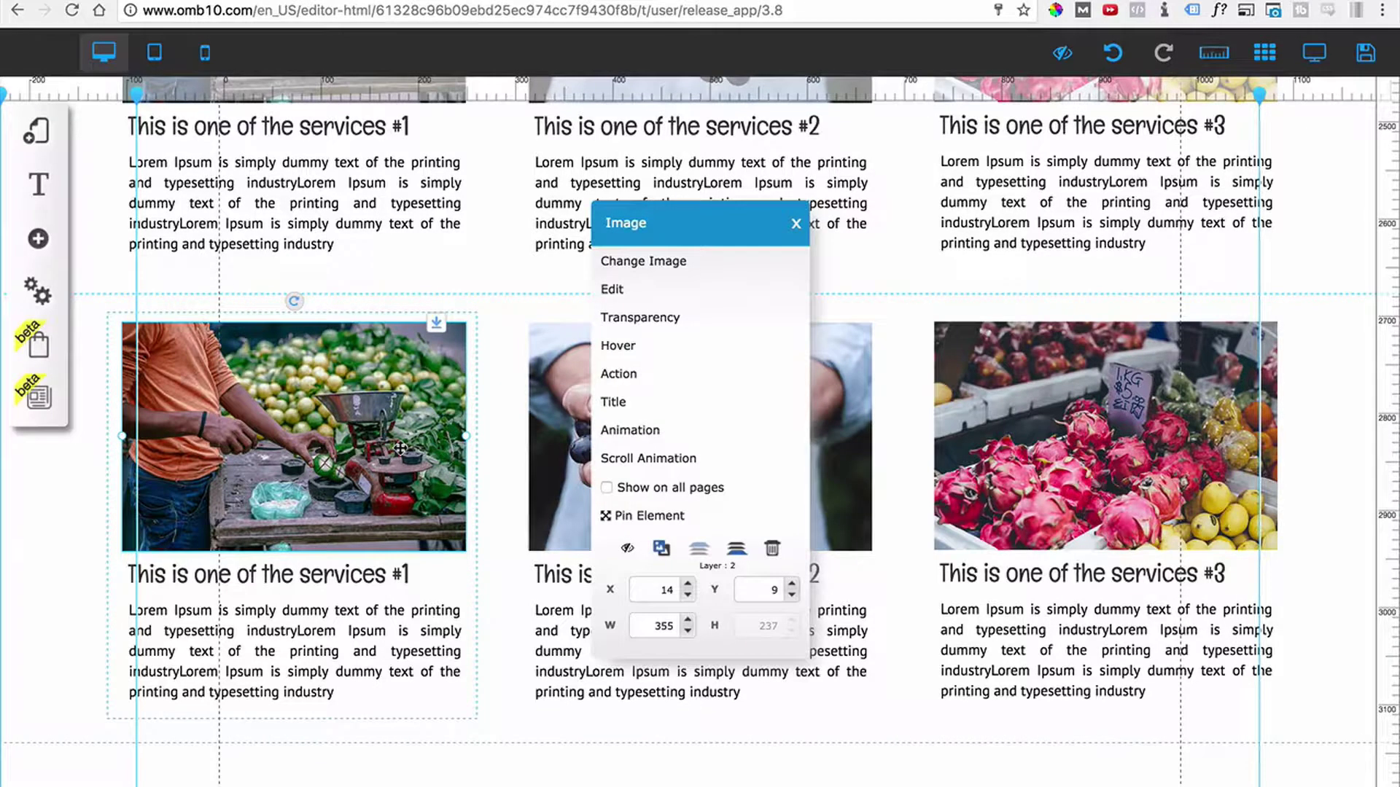
Replace the second row's images with pineapple-oranges, grapefruit-pomegranate and strawberries photos.
left_click(703, 312)
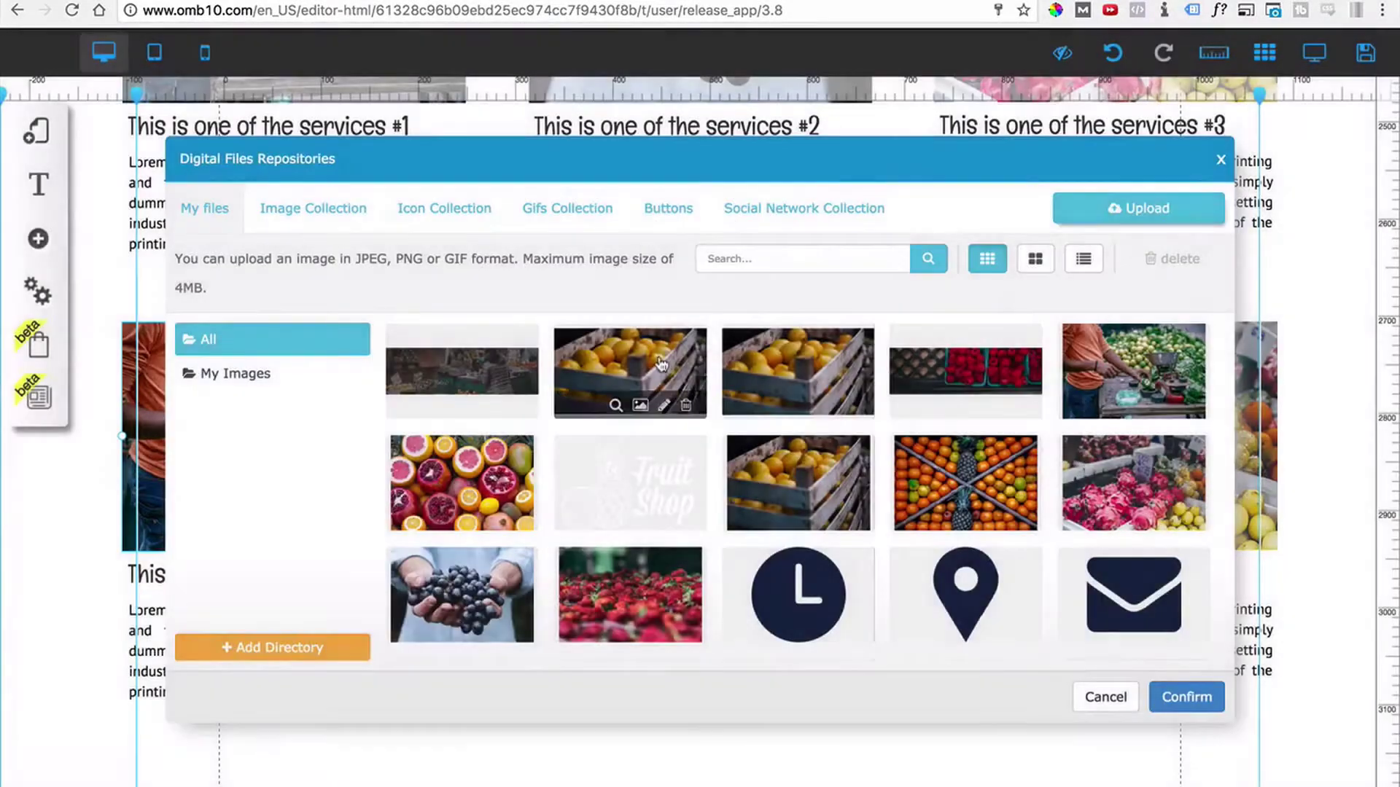
left_click(965, 483)
left_click(1186, 697)
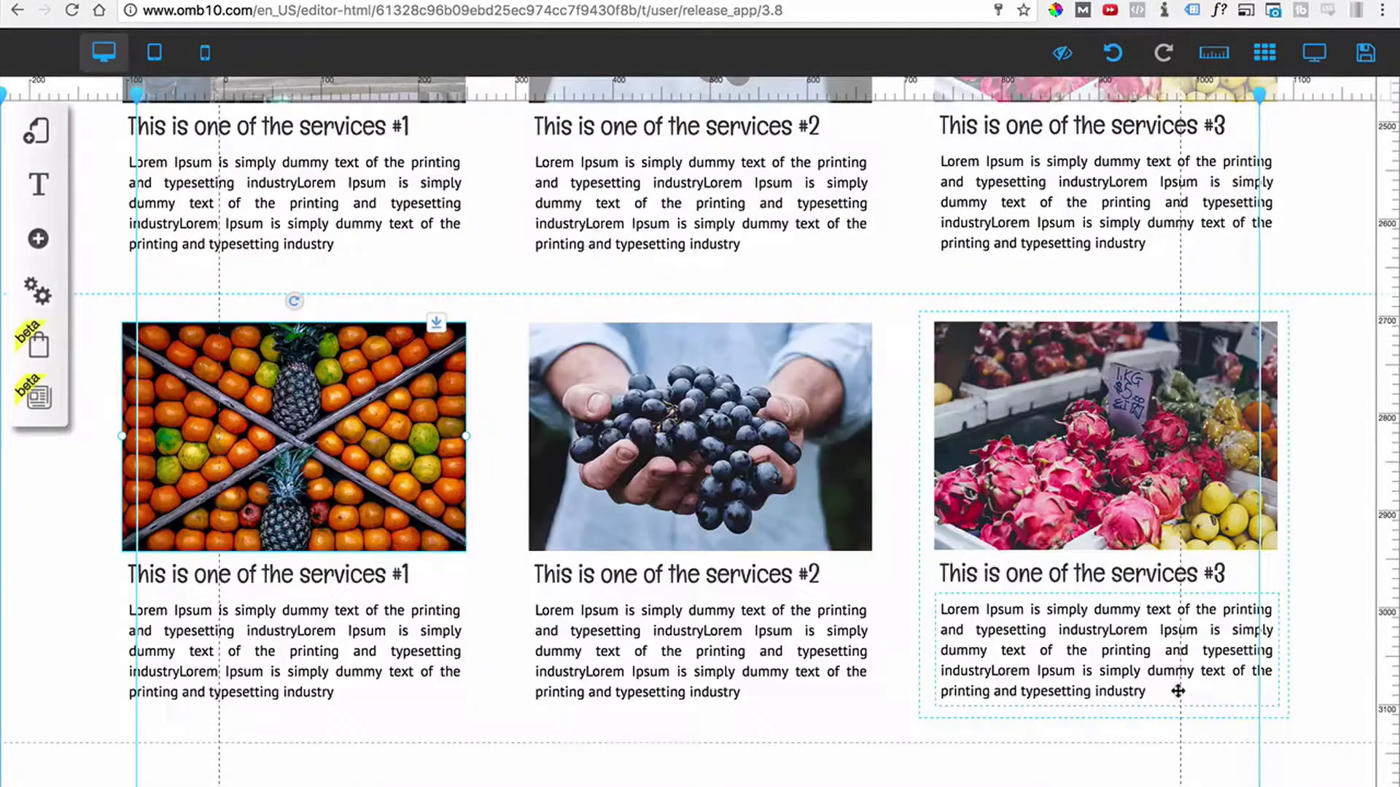
left_click(730, 456)
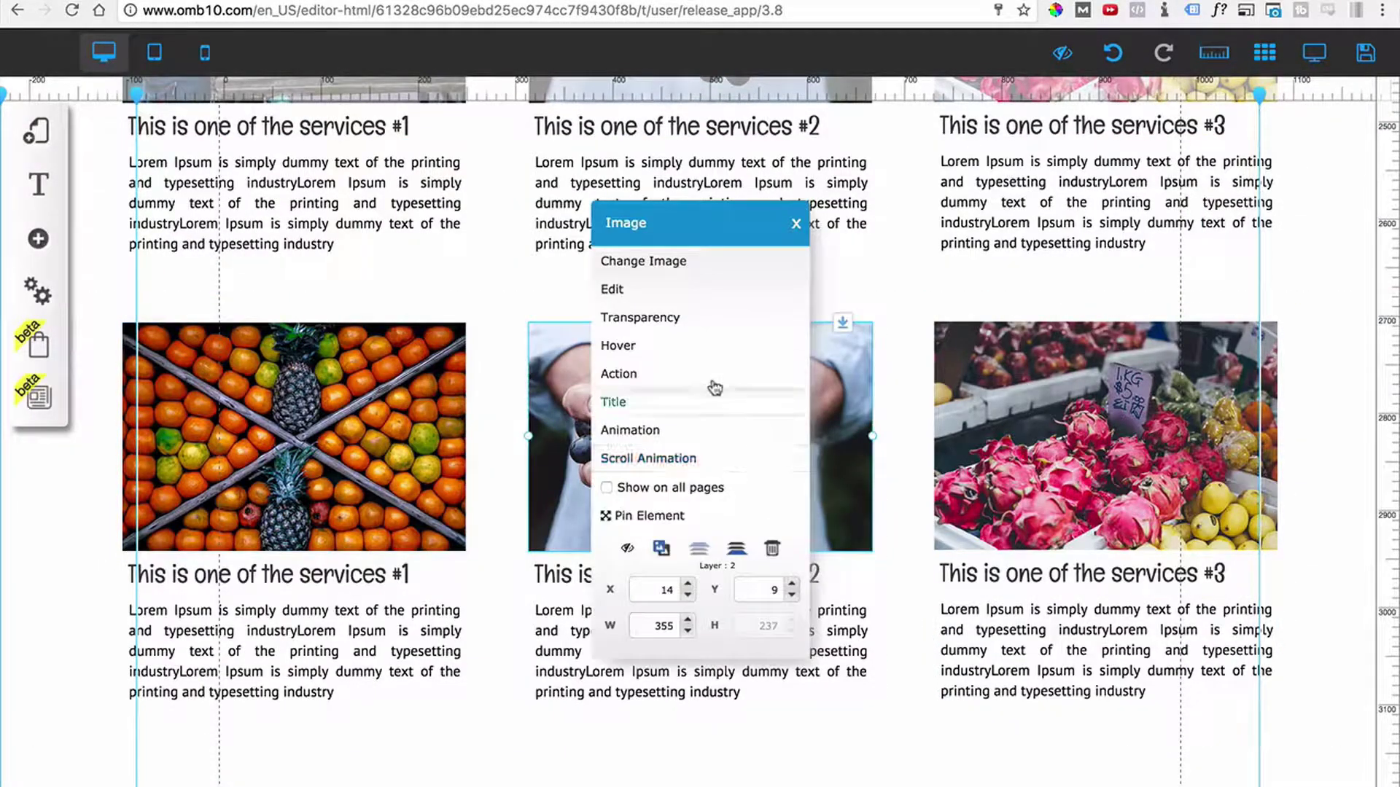
left_click(668, 261)
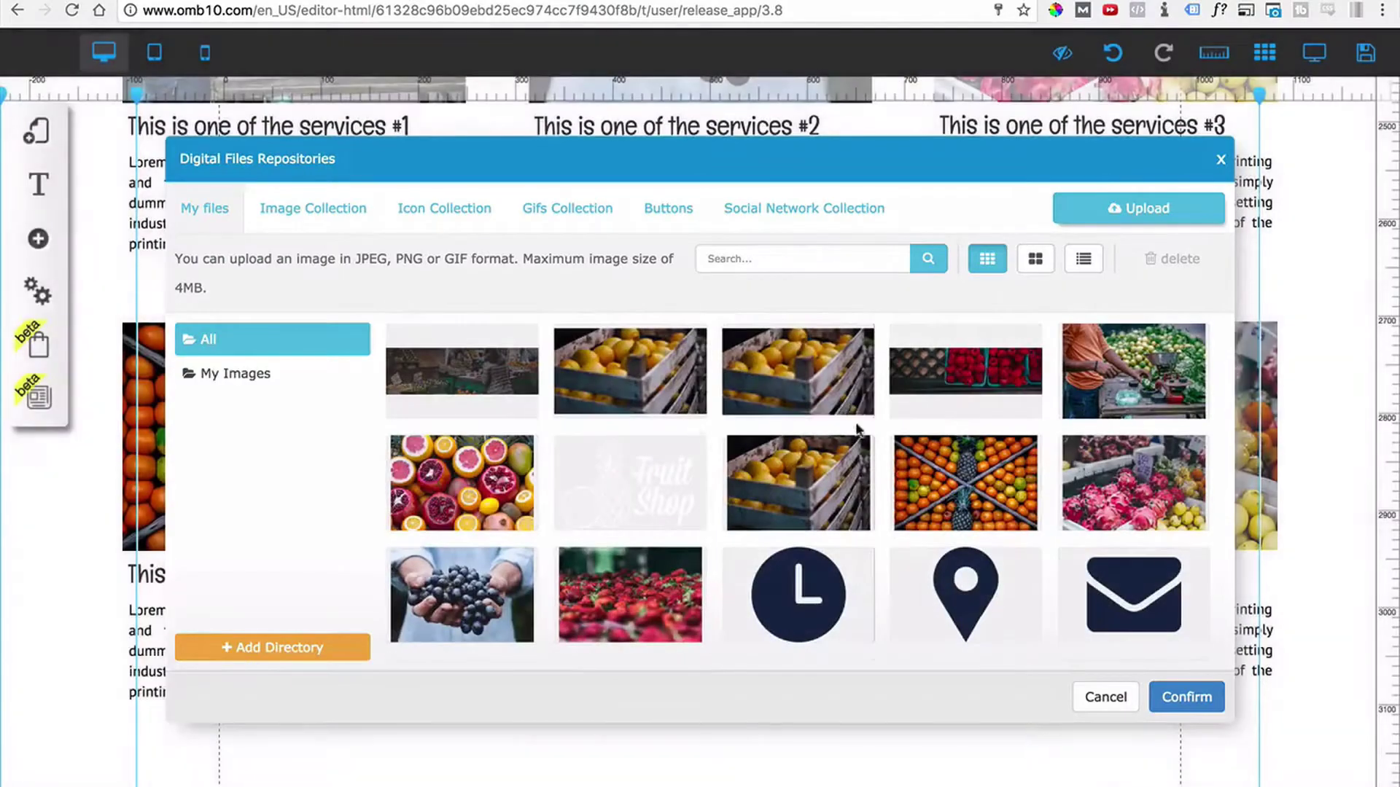
left_click(458, 467)
left_click(1207, 702)
left_click(839, 422)
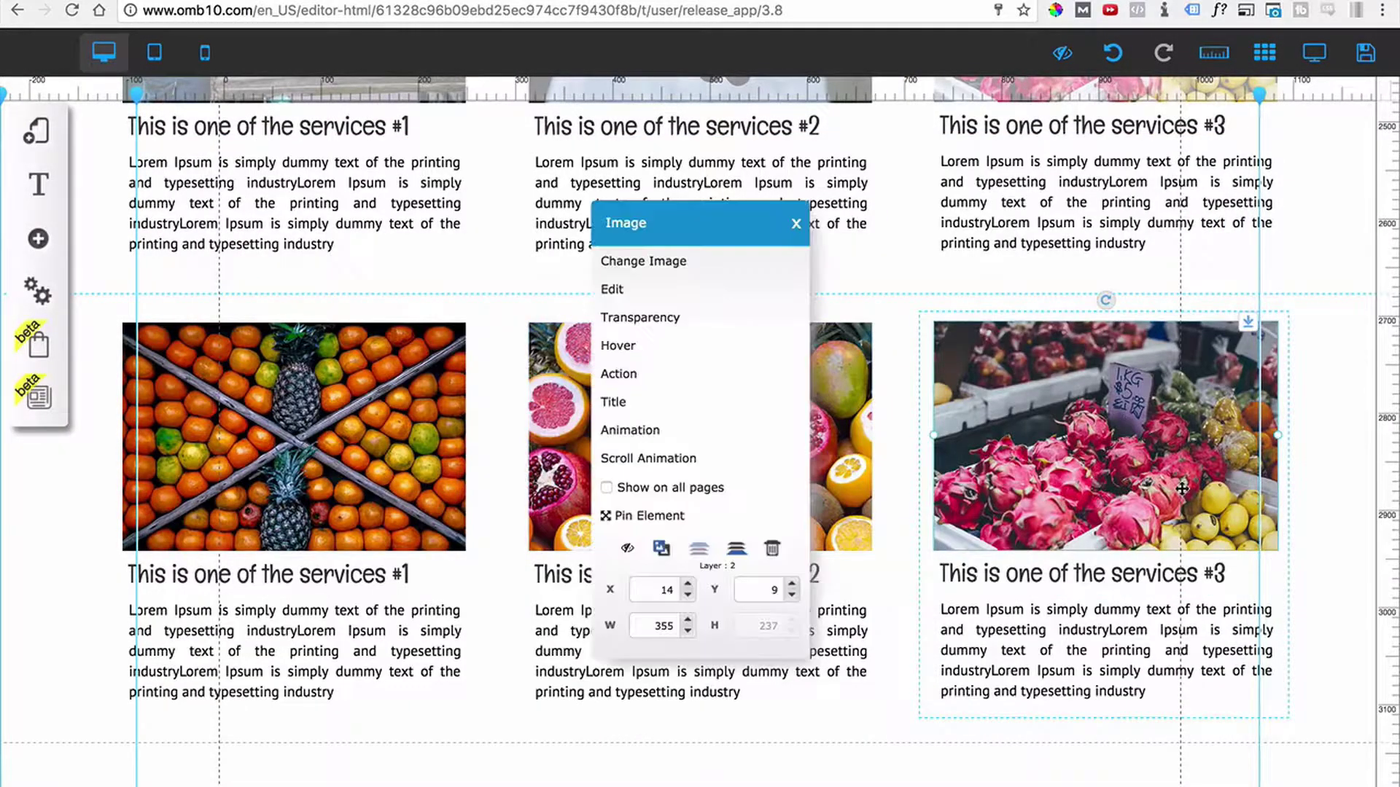
left_click(658, 275)
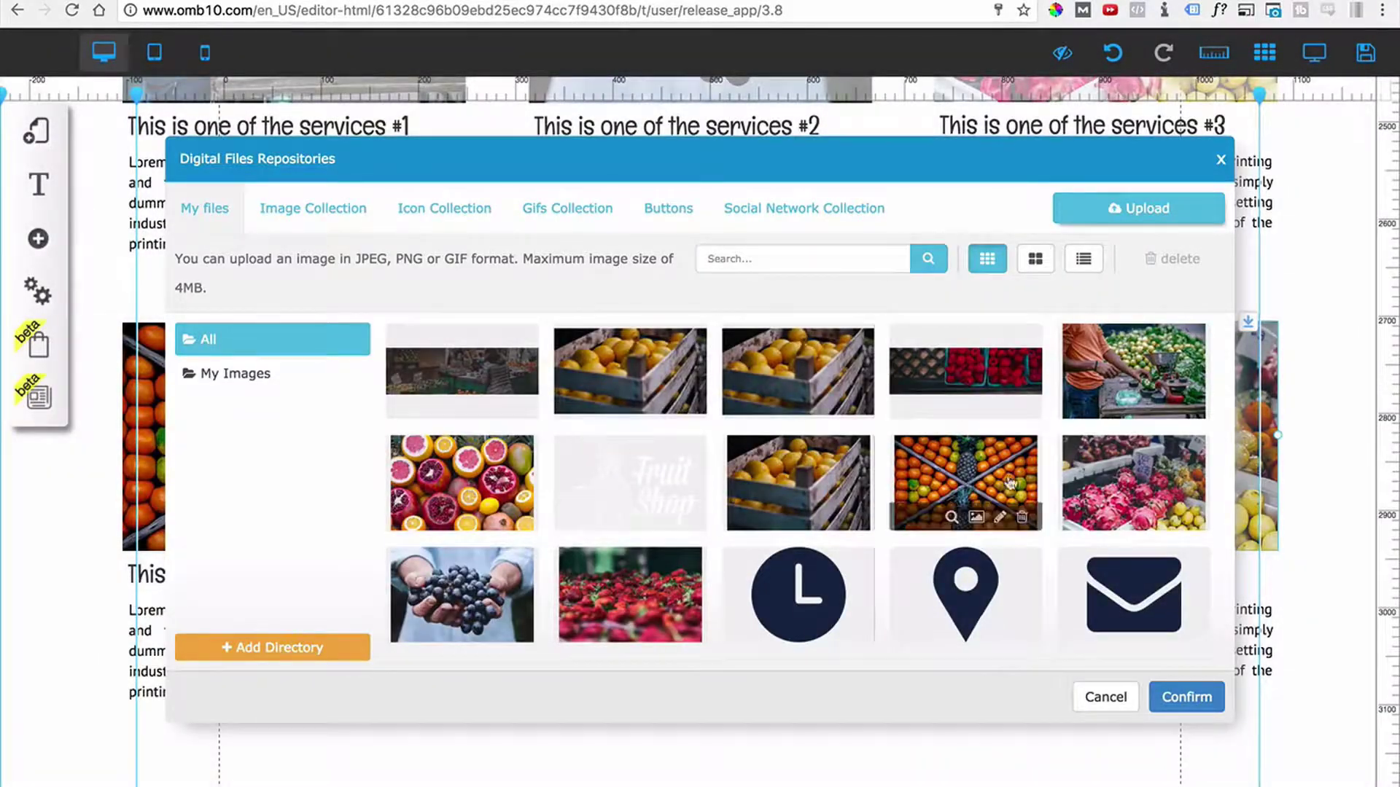
left_click(656, 576)
left_click(1190, 691)
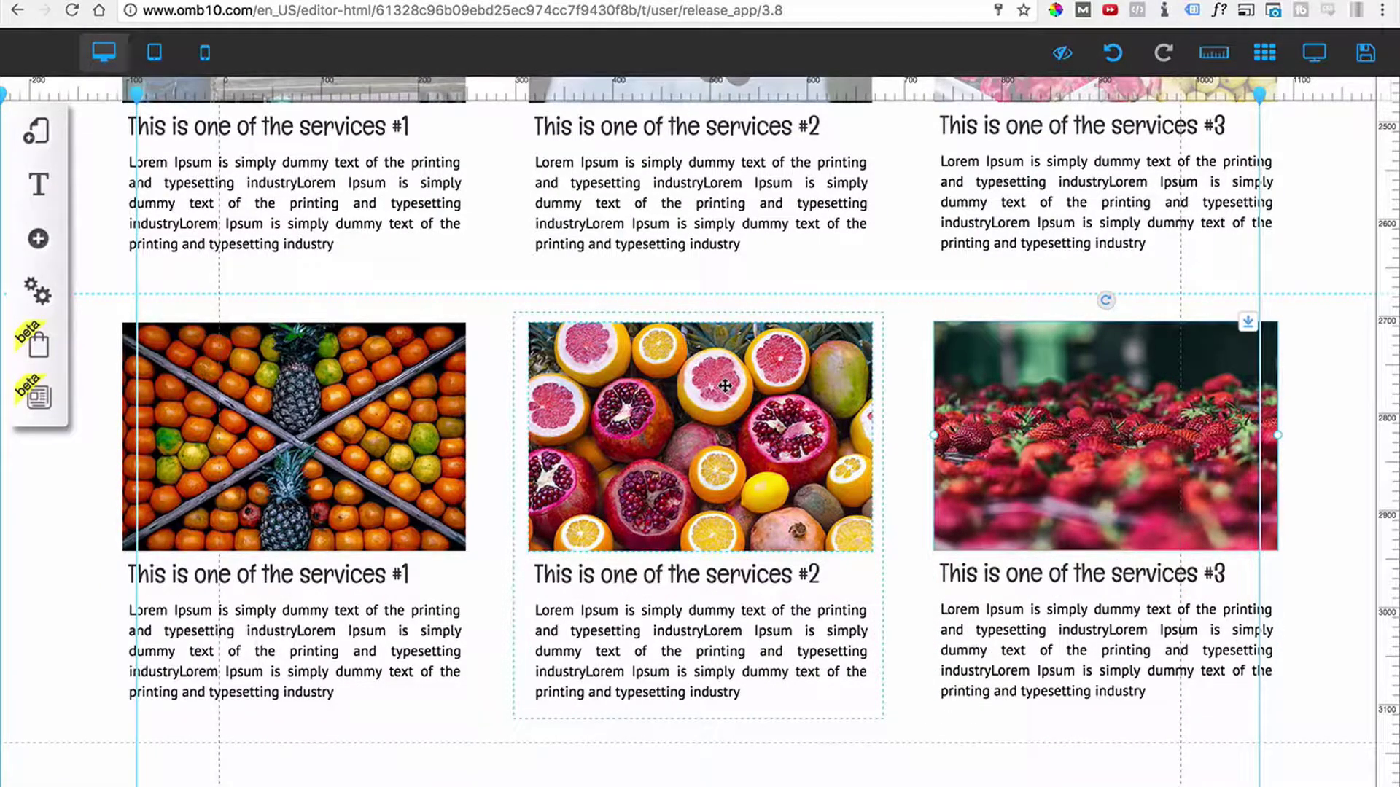
scroll(790, 505, "down", 5)
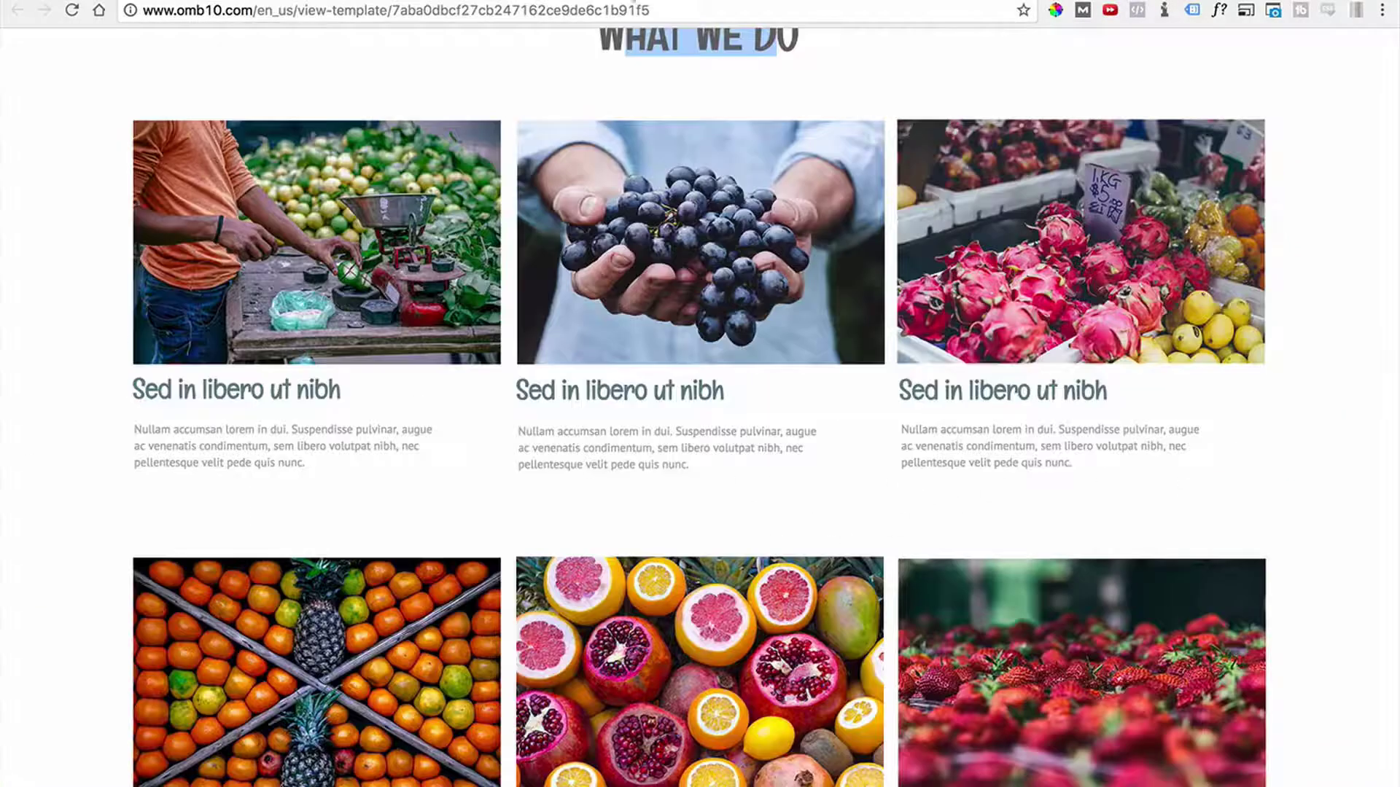
Insert a dark blue Classic banner just below the services section.
scroll(765, 595, "down", 7)
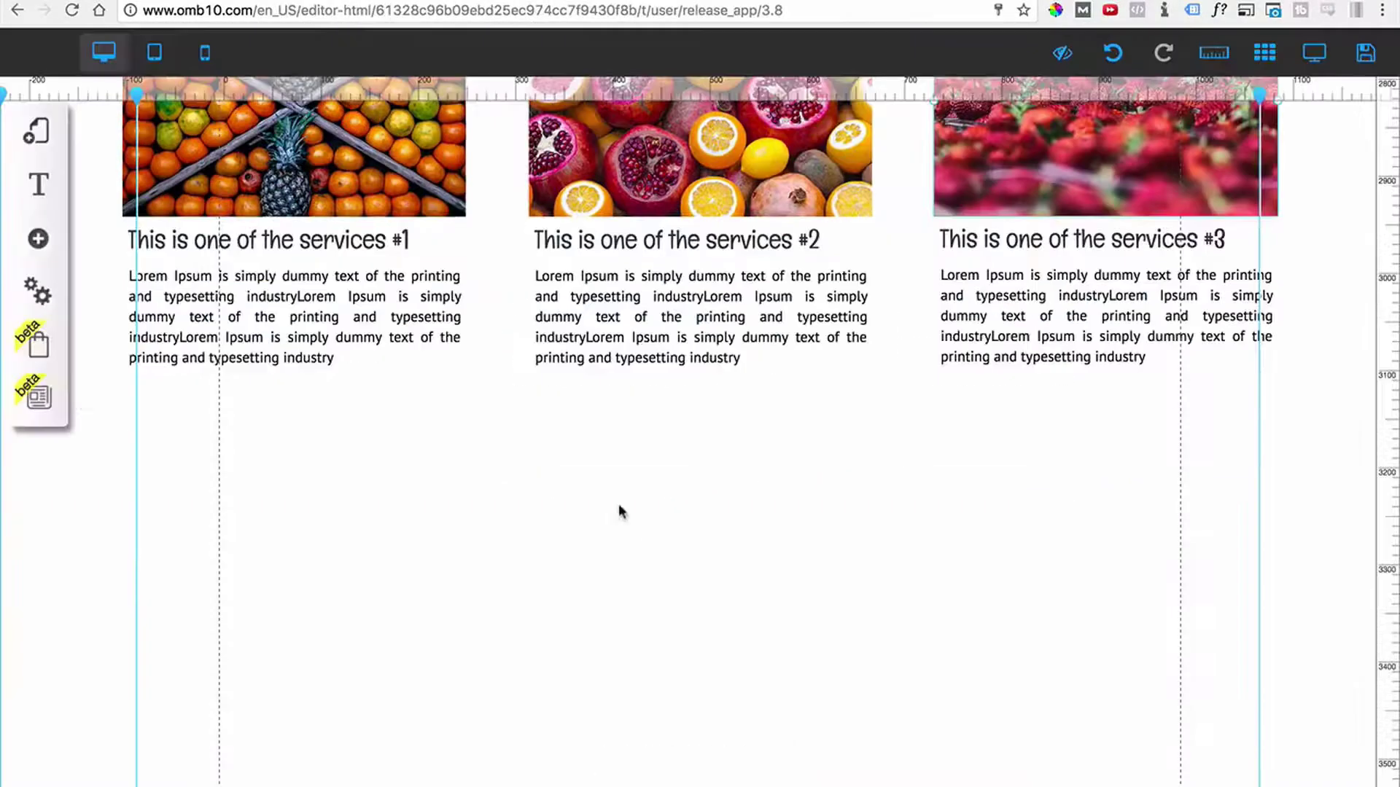
scroll(637, 537, "down", 1)
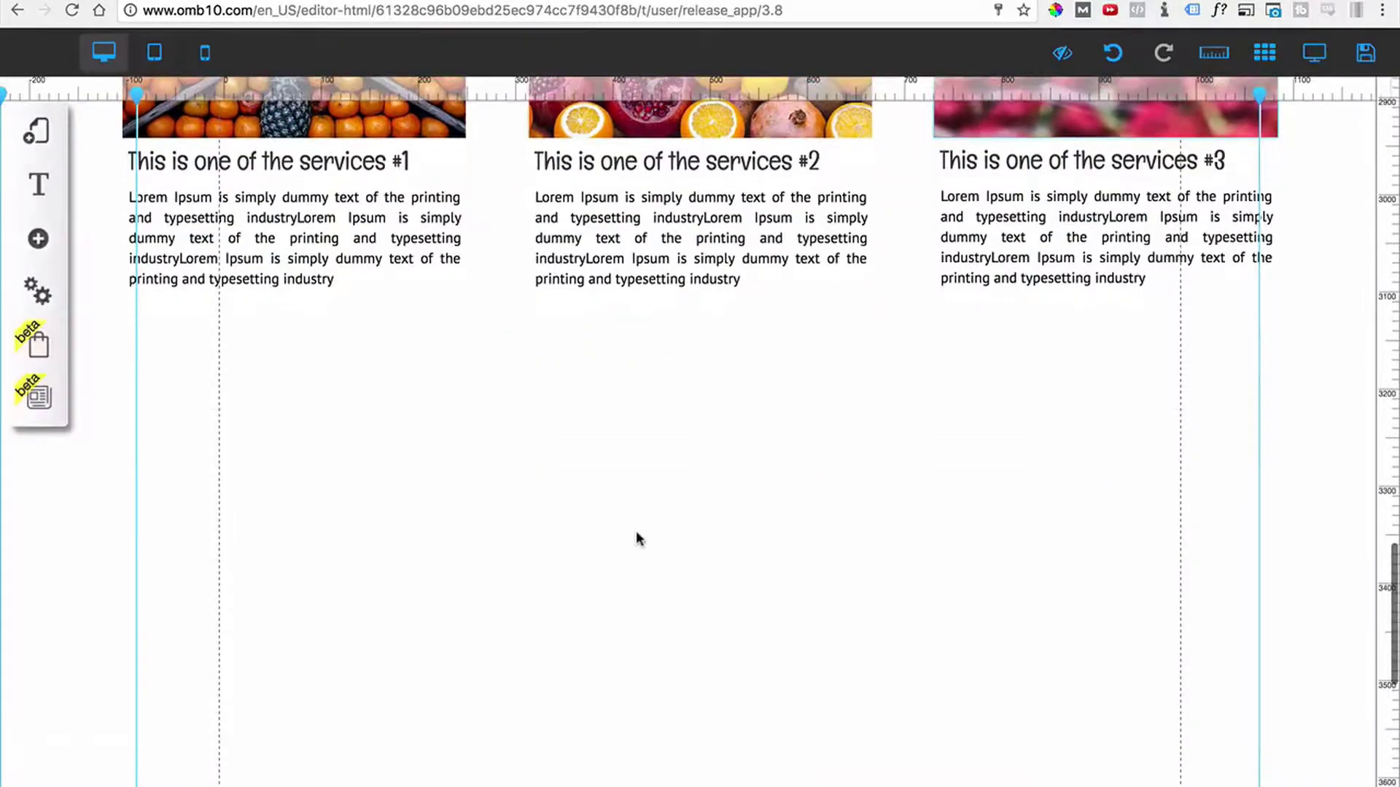
left_click(34, 245)
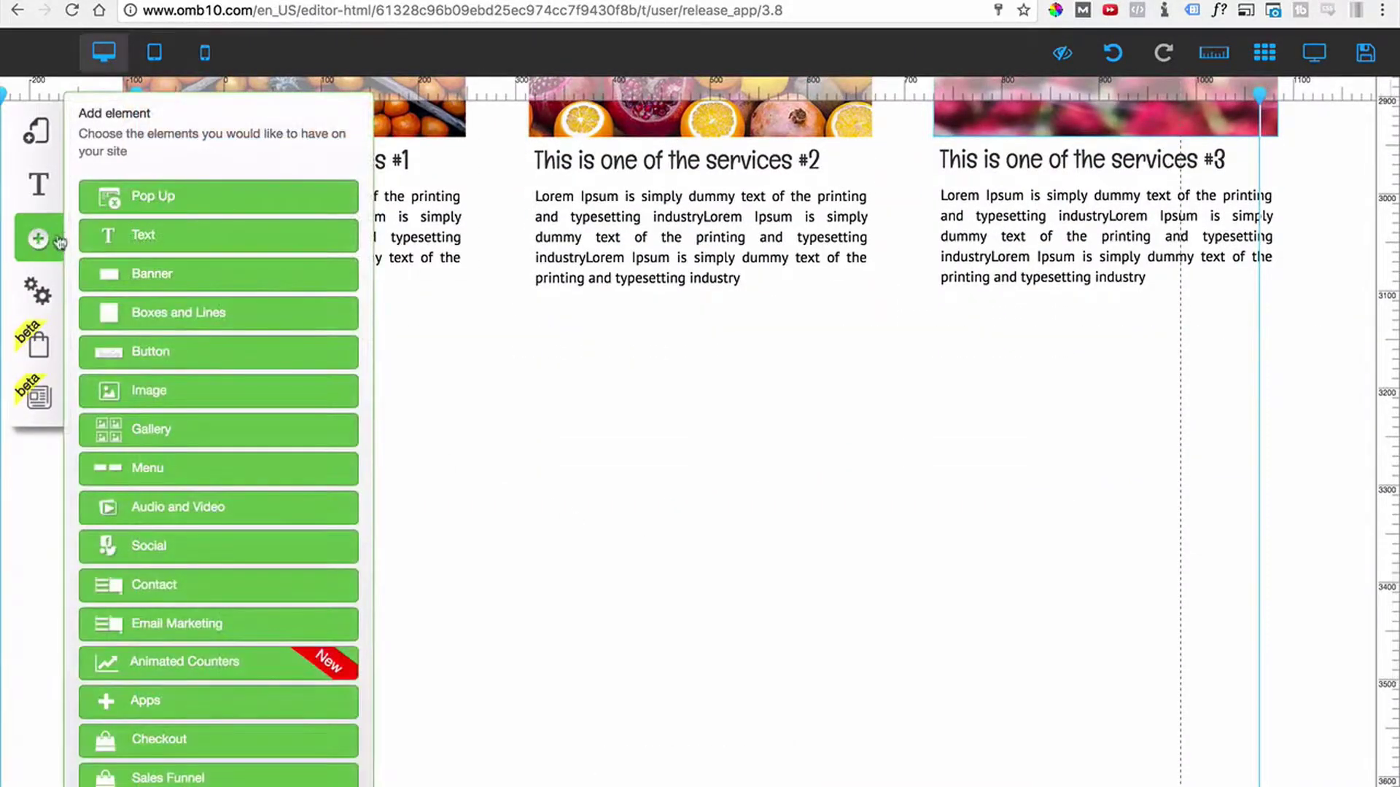
left_click(144, 276)
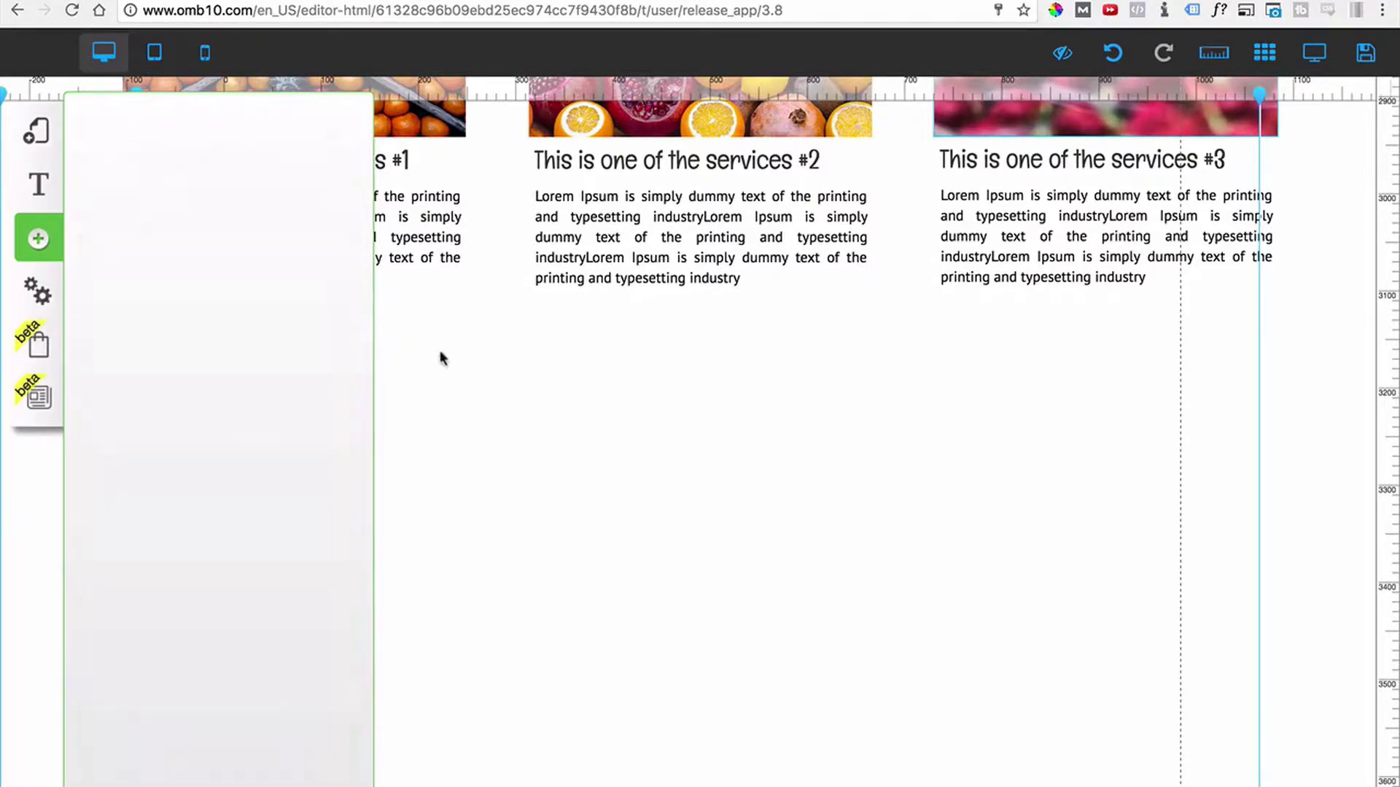
left_click(278, 250)
left_click_drag(832, 267, 836, 547)
Drag the blue banner's bottom edge to trim it to a shorter height.
scroll(736, 474, "down", 4)
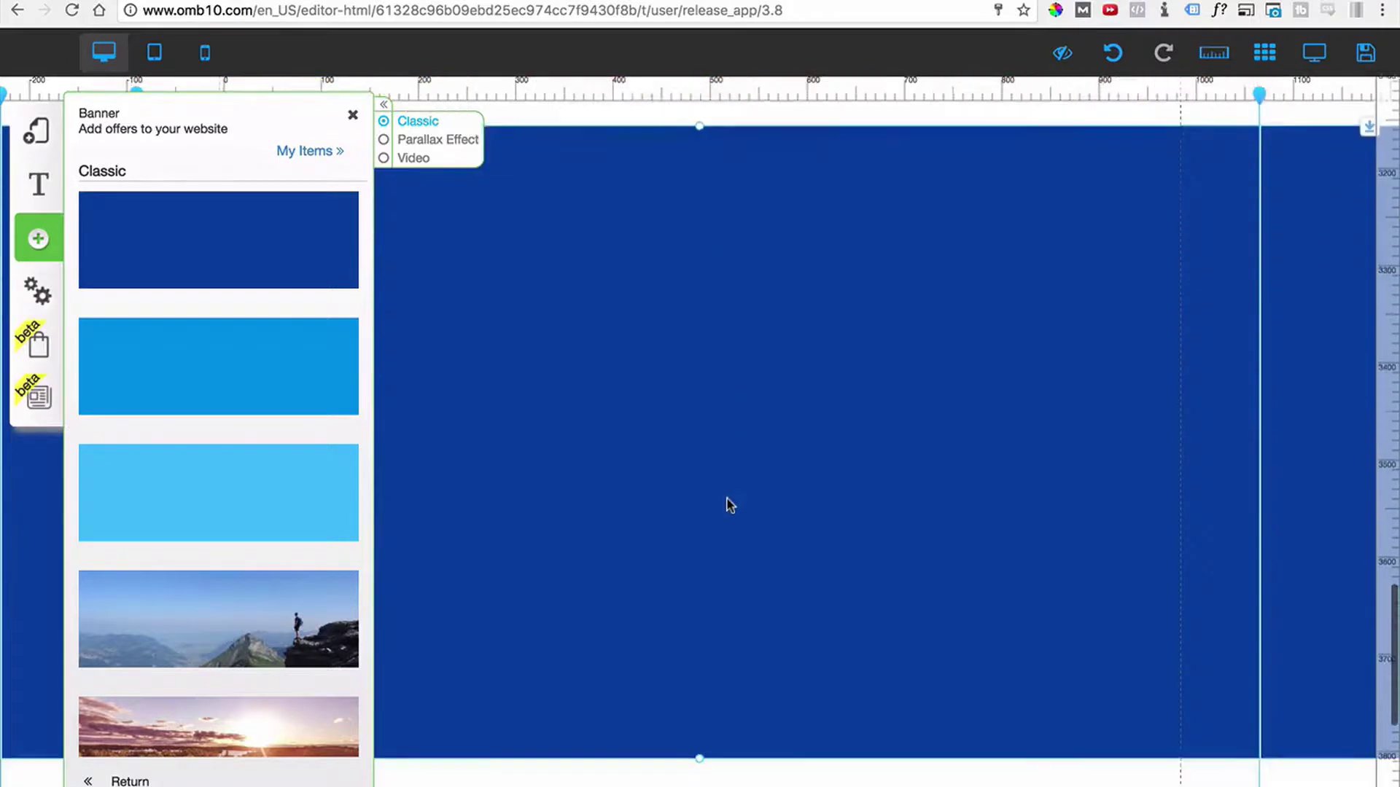
left_click_drag(700, 722, 709, 391)
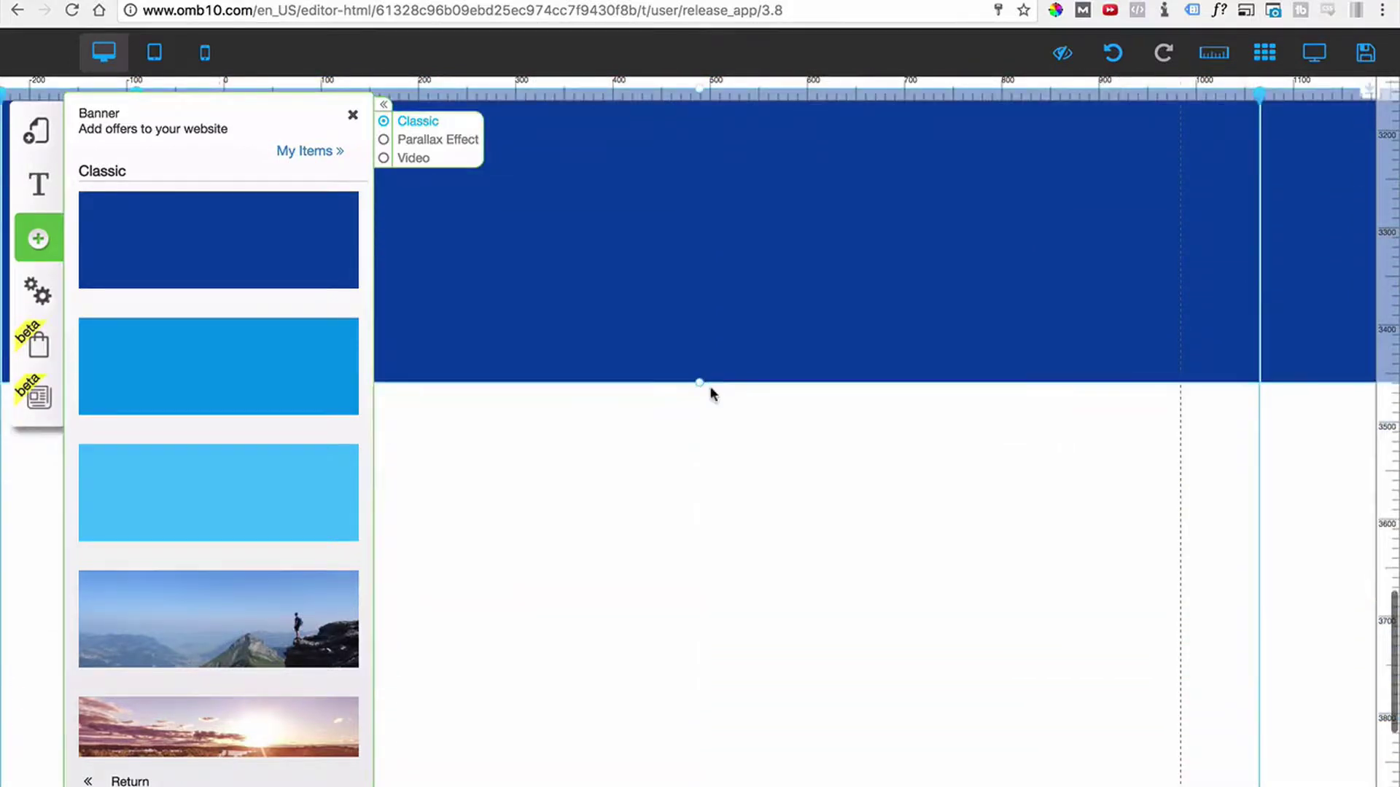
scroll(711, 511, "up", 2)
left_click_drag(698, 545, 708, 406)
scroll(711, 474, "up", 2)
left_click_drag(699, 546, 698, 571)
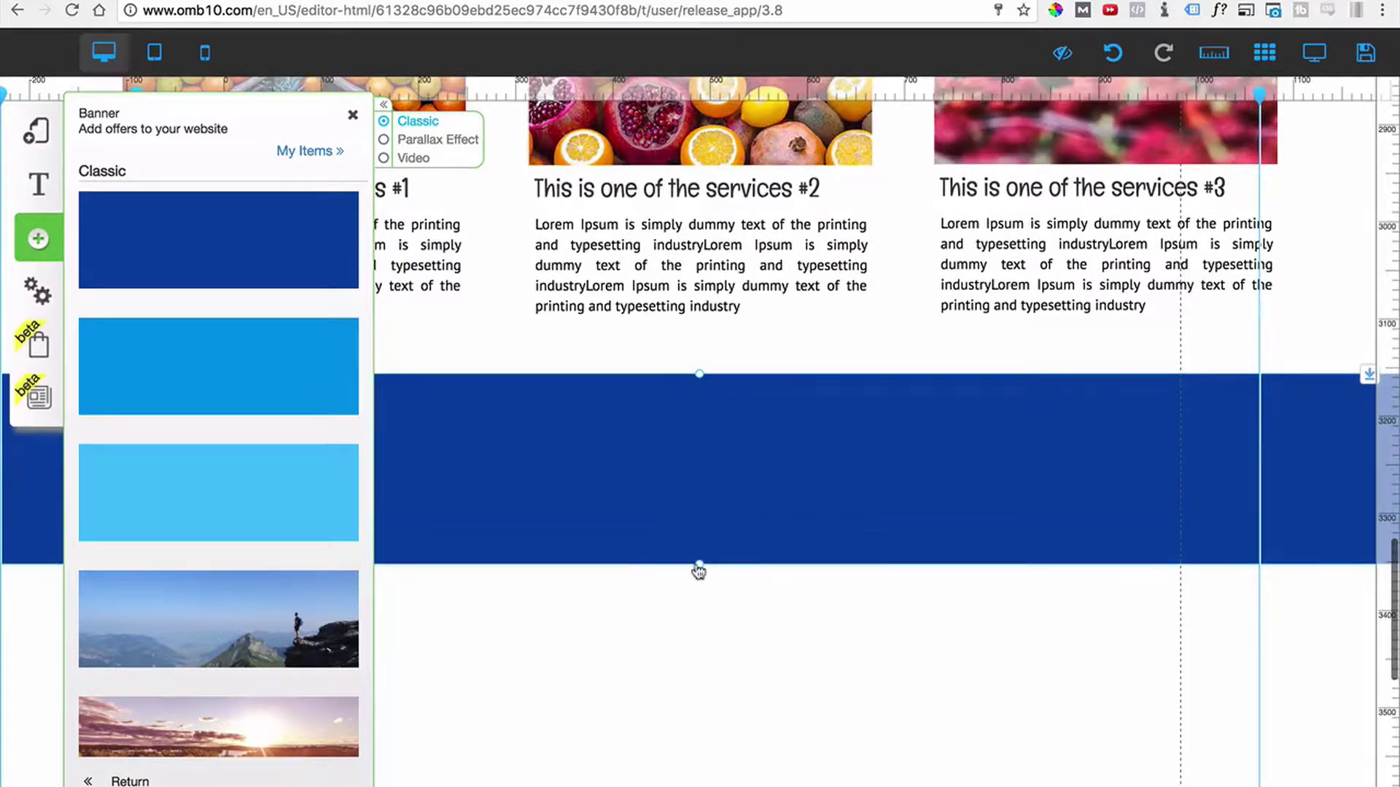
left_click(720, 499)
Create a new banner style named Red and apply it to the banner.
left_click(663, 317)
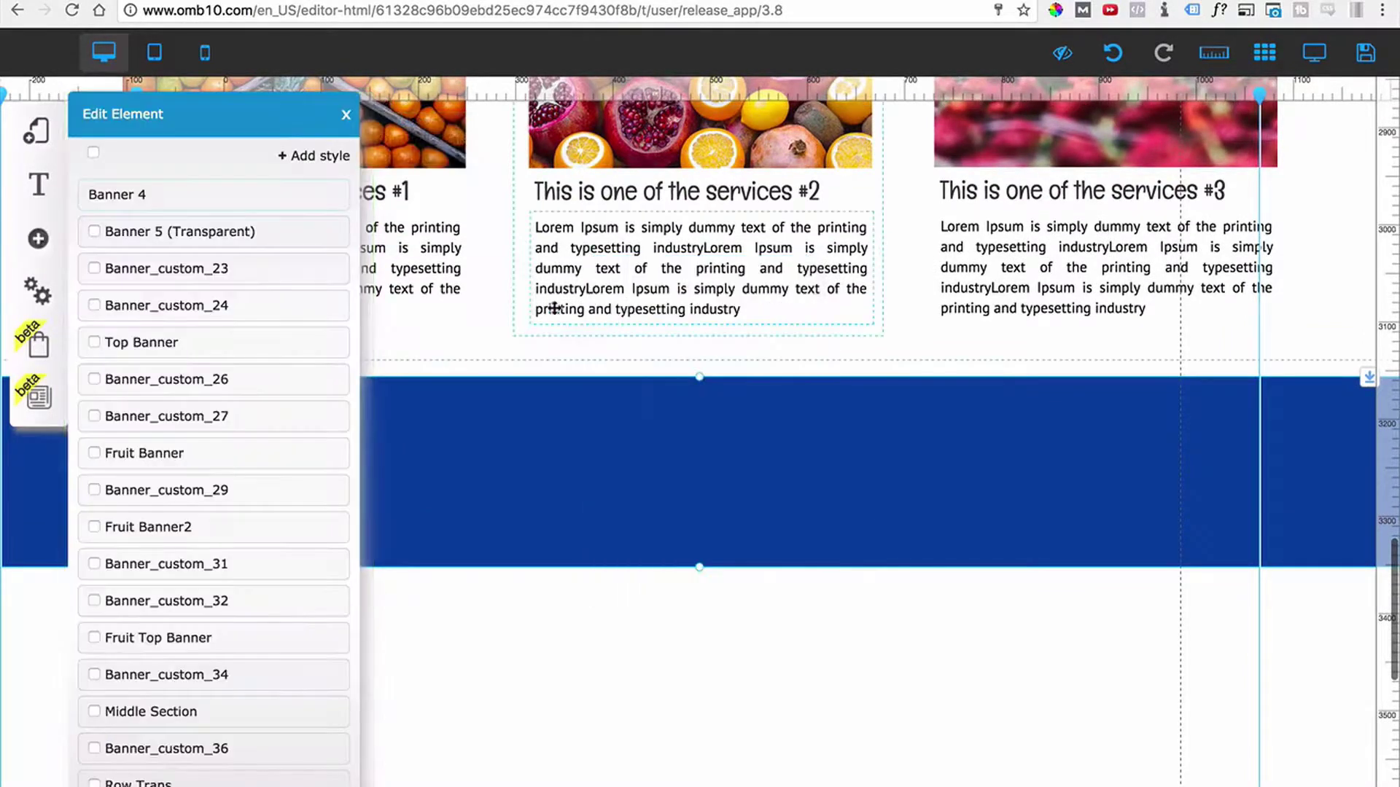
left_click(314, 155)
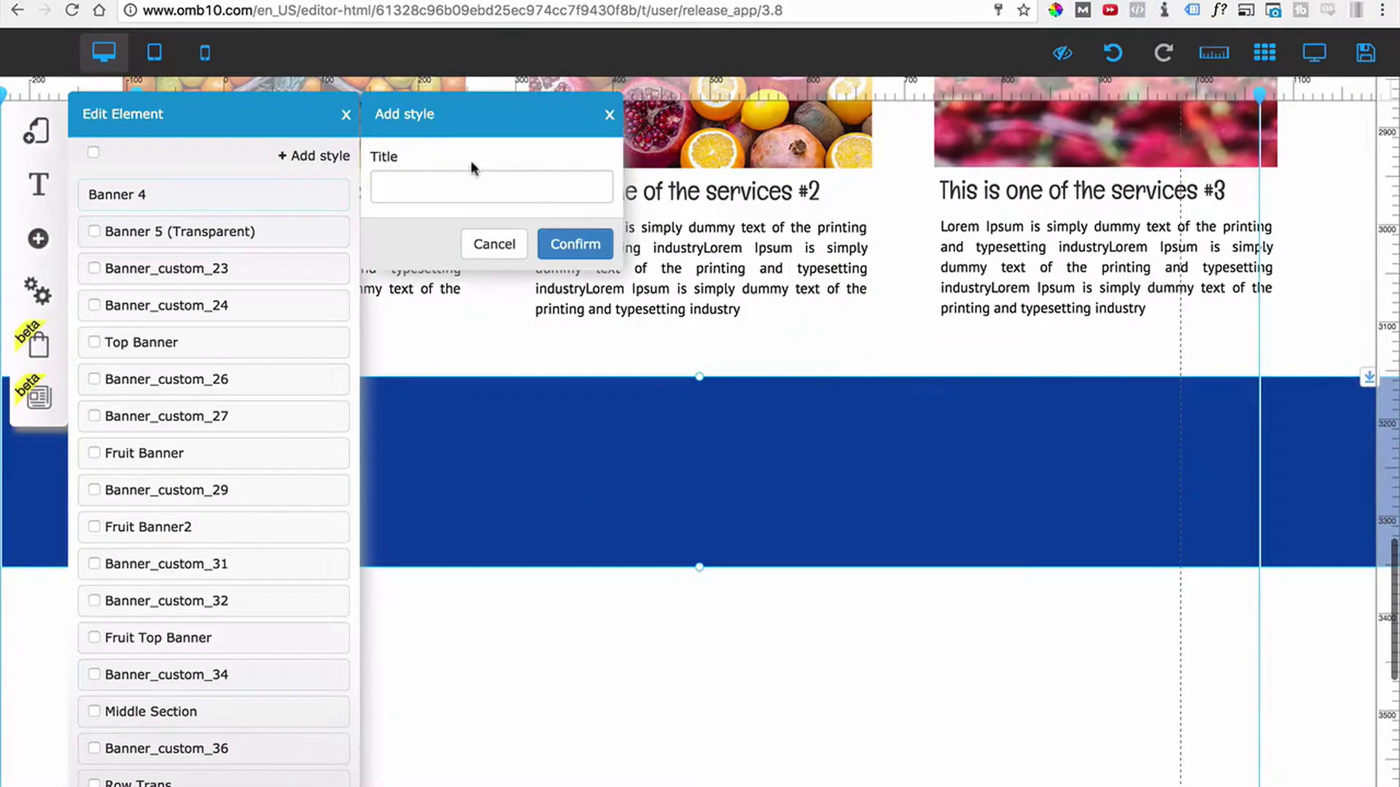
type("Red")
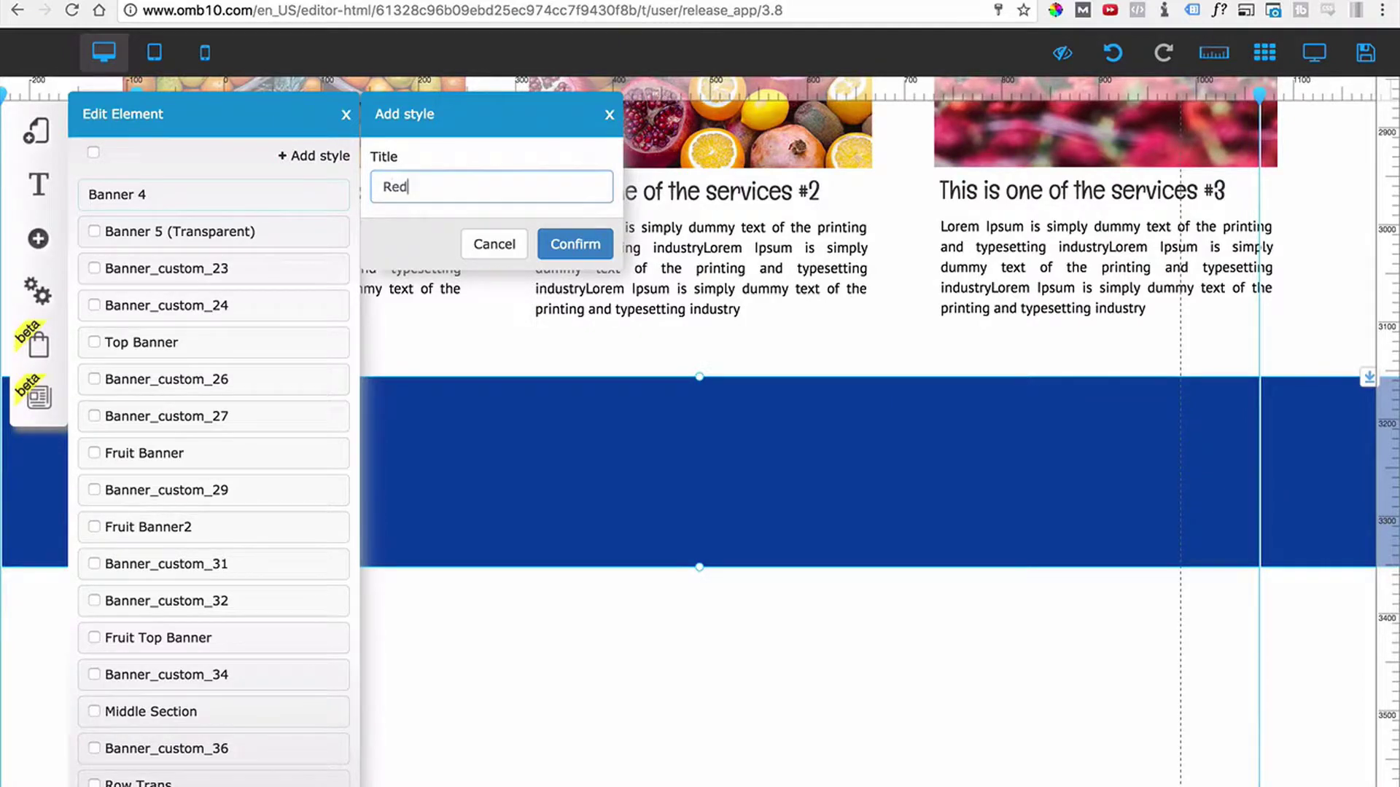
left_click(541, 241)
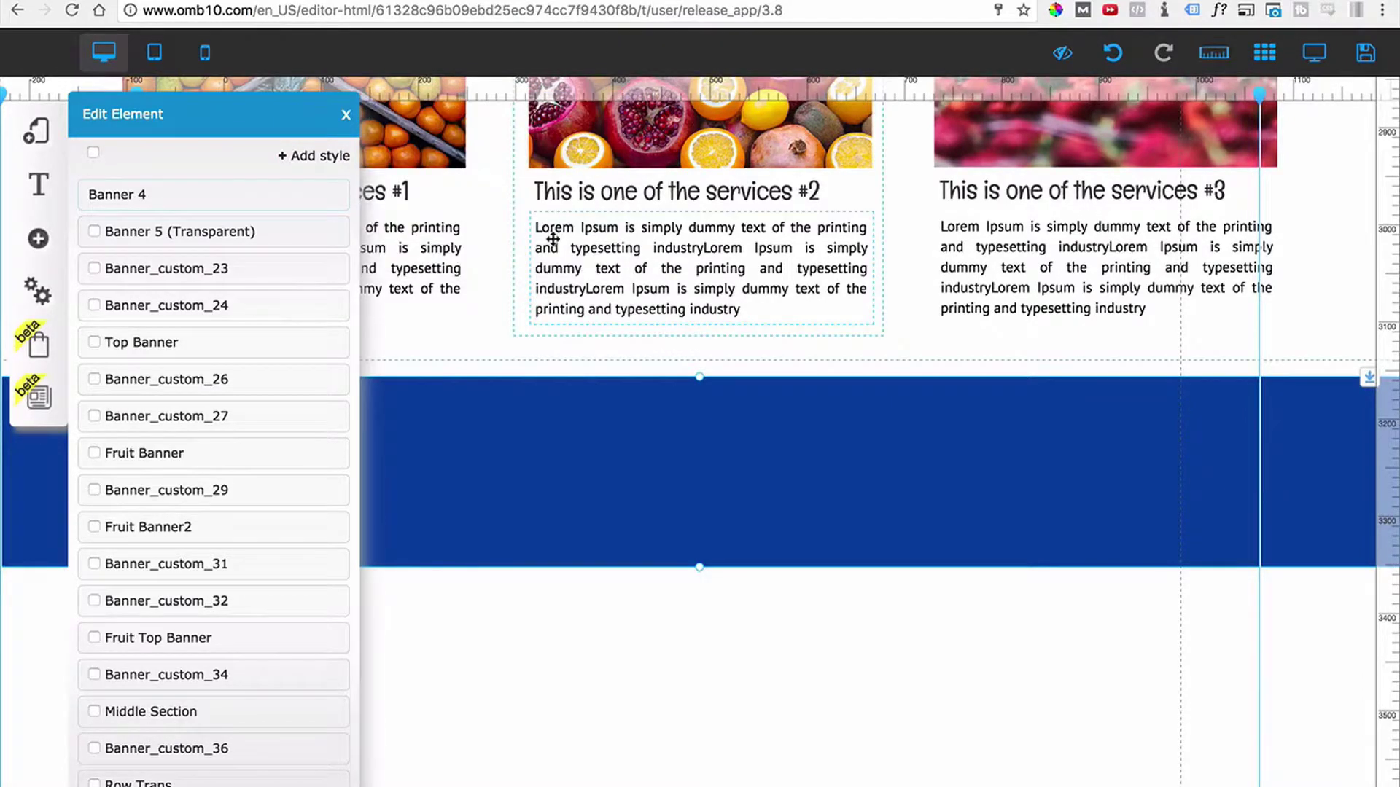
scroll(214, 418, "down", 3)
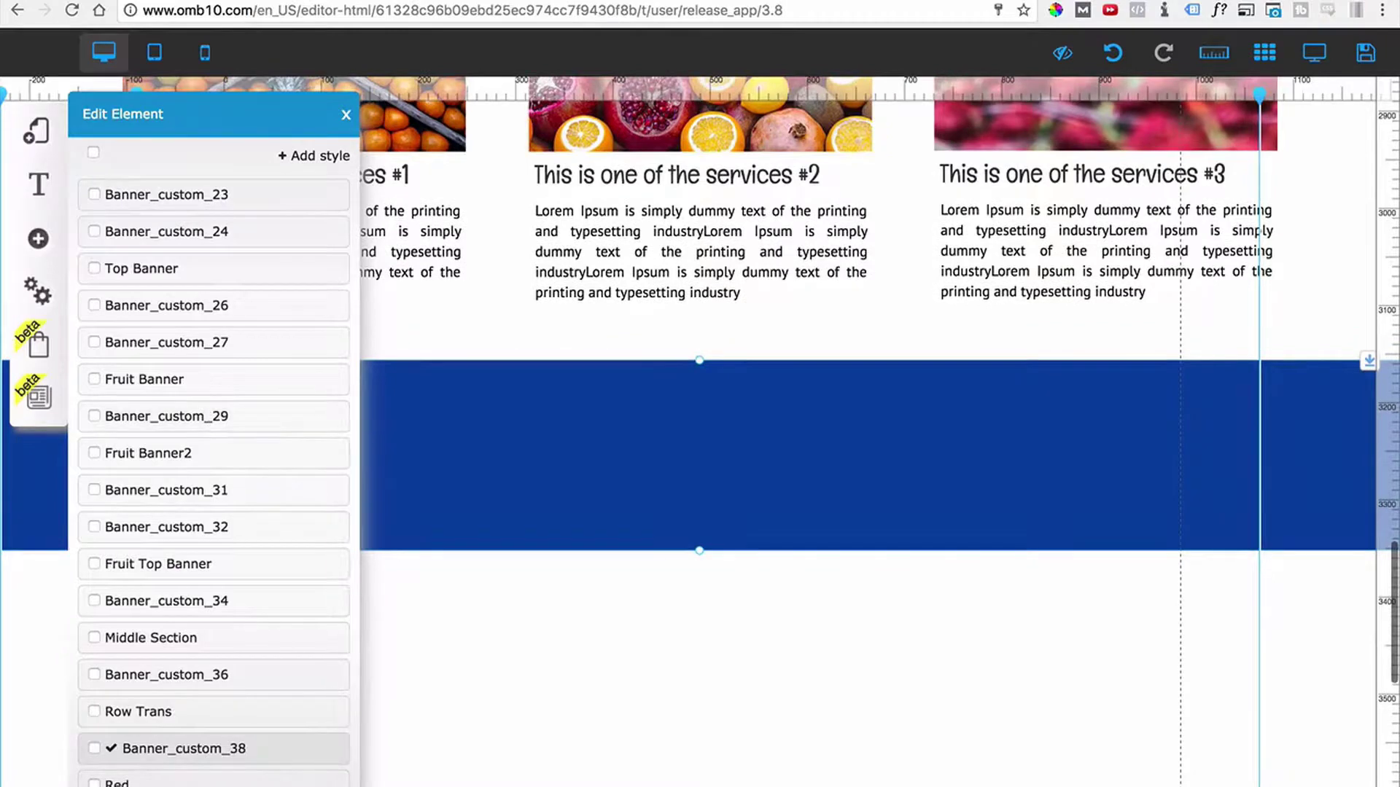
left_click(168, 785)
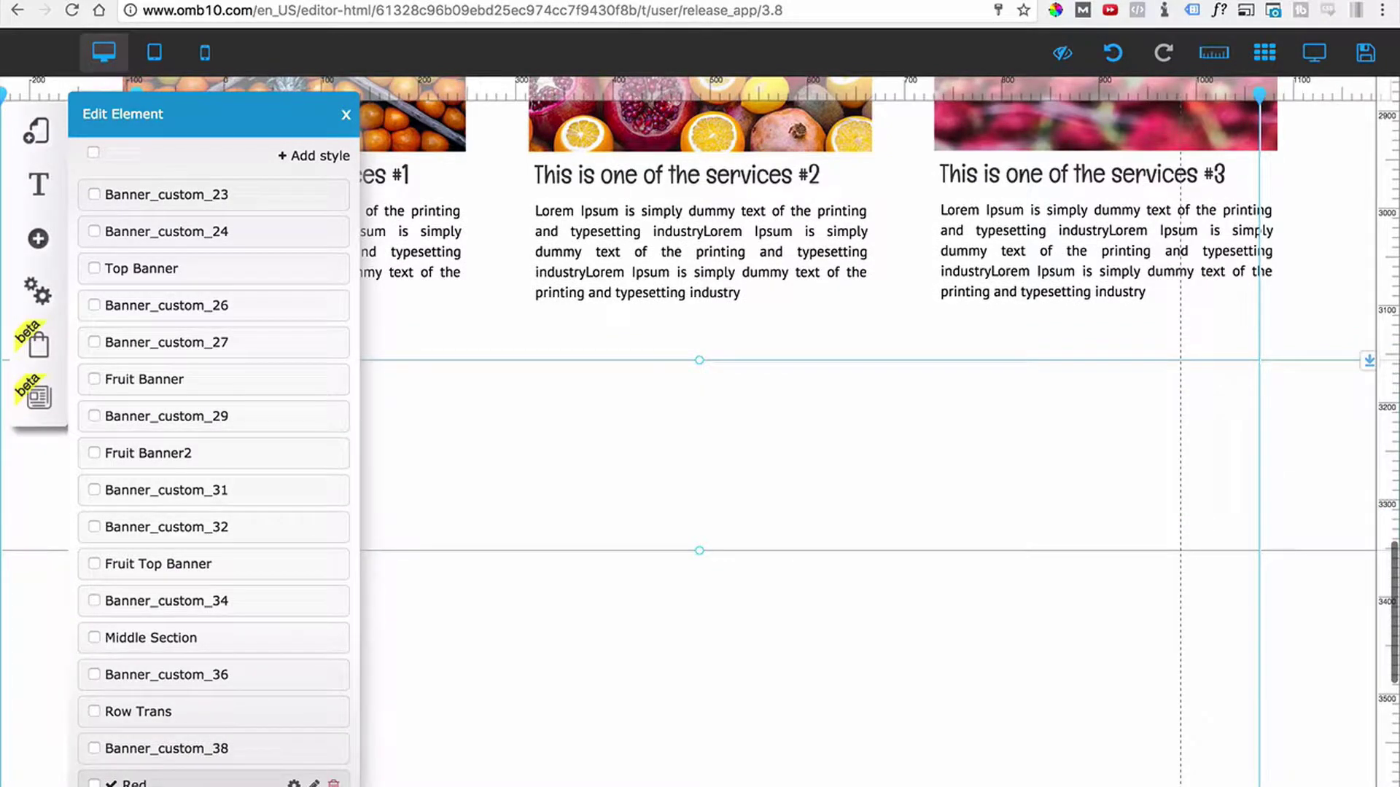
Set the Red style to a full-width layout with a dark red background colour.
left_click(294, 785)
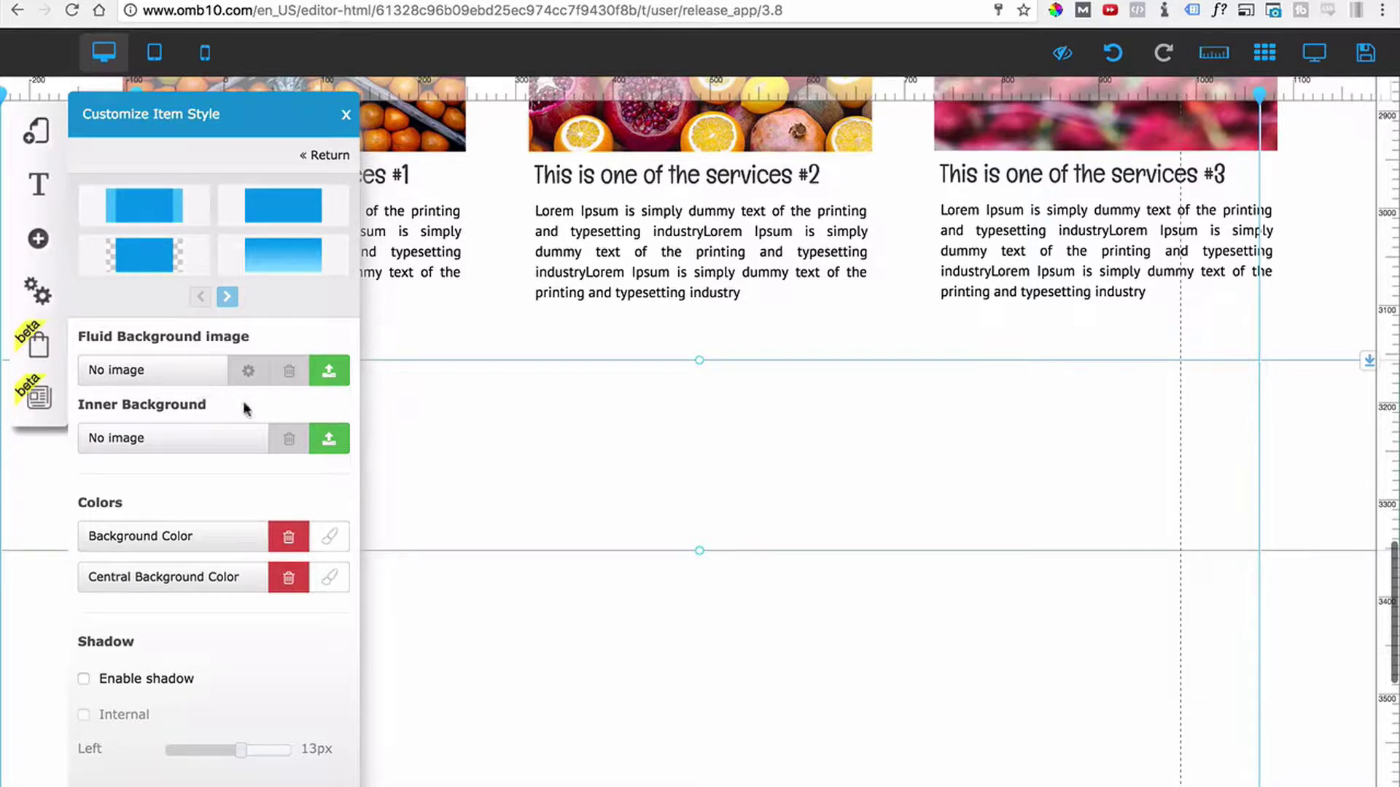
left_click(278, 218)
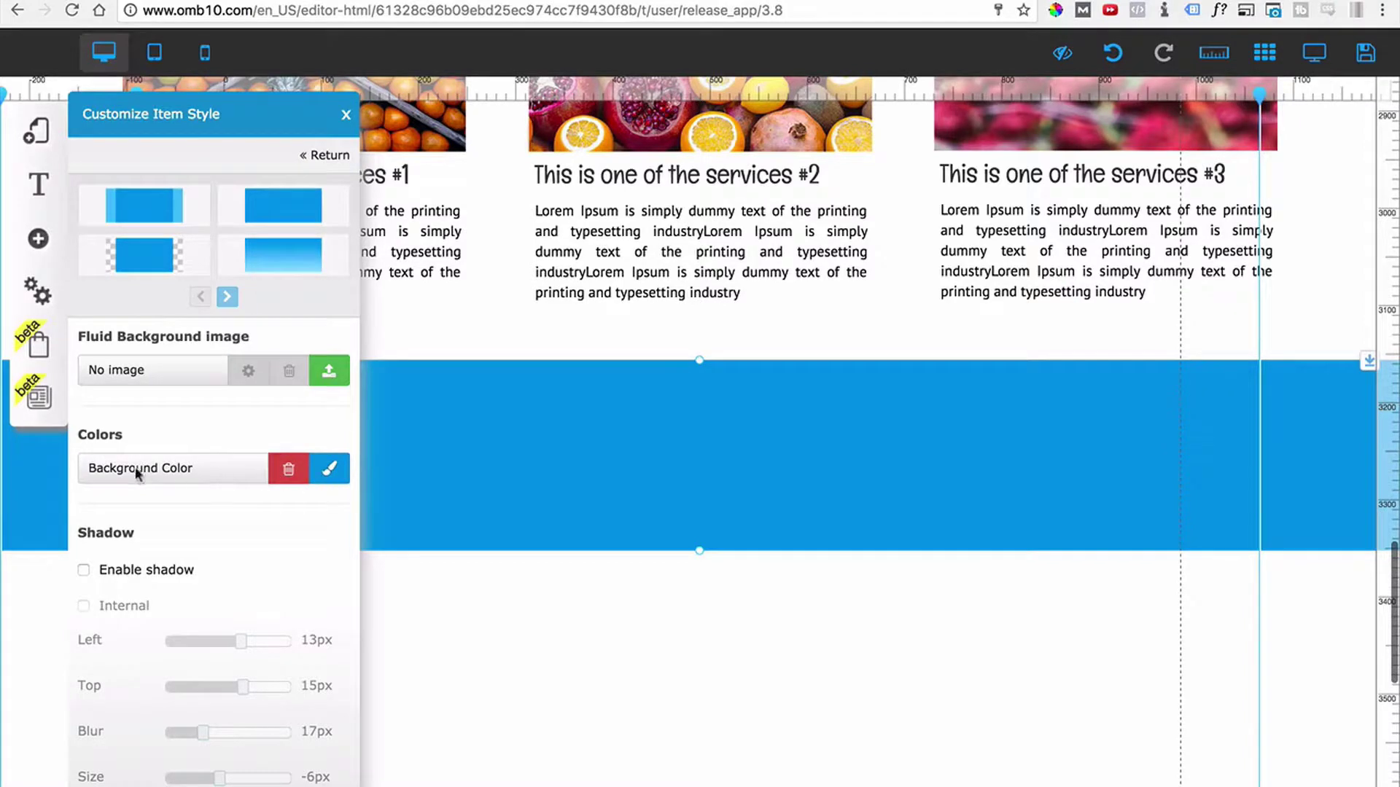
left_click(325, 478)
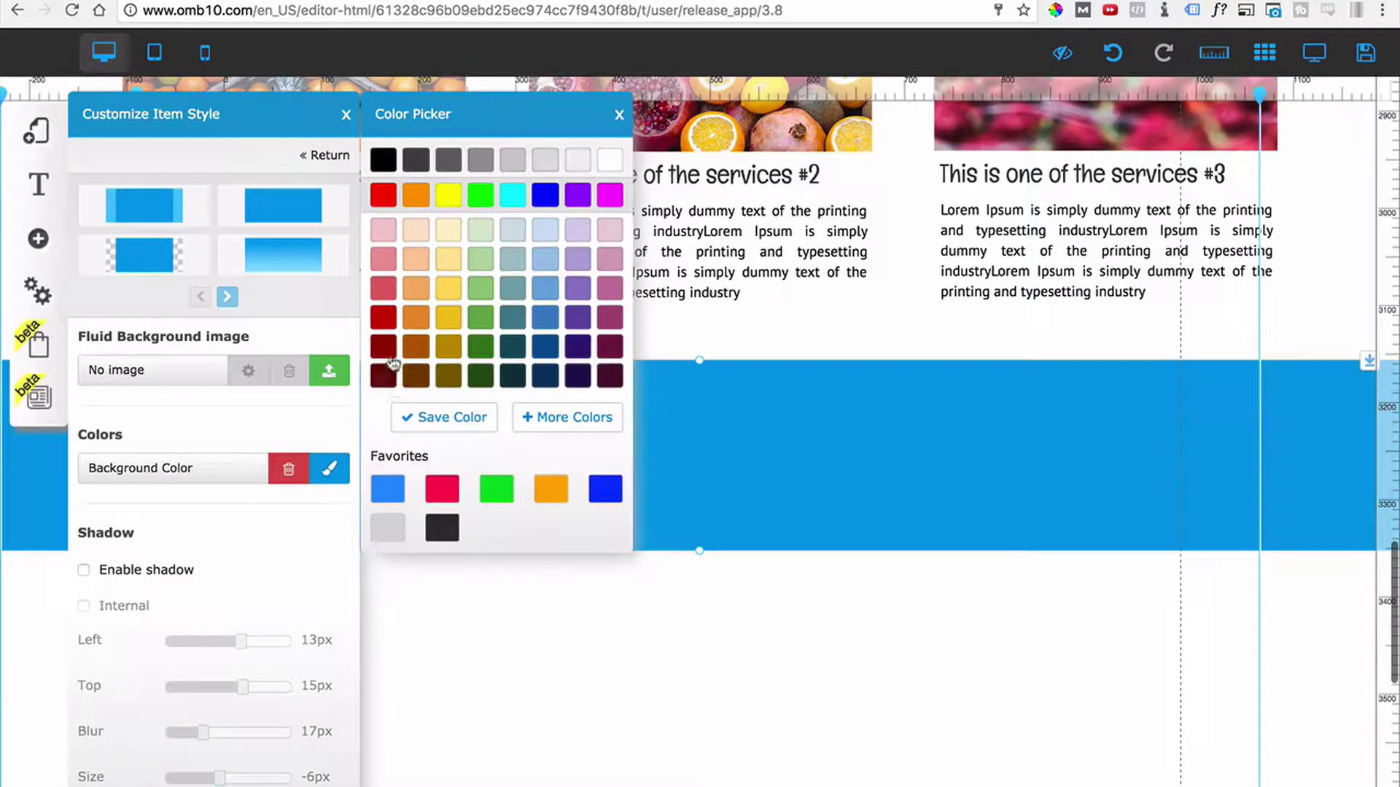
left_click(385, 321)
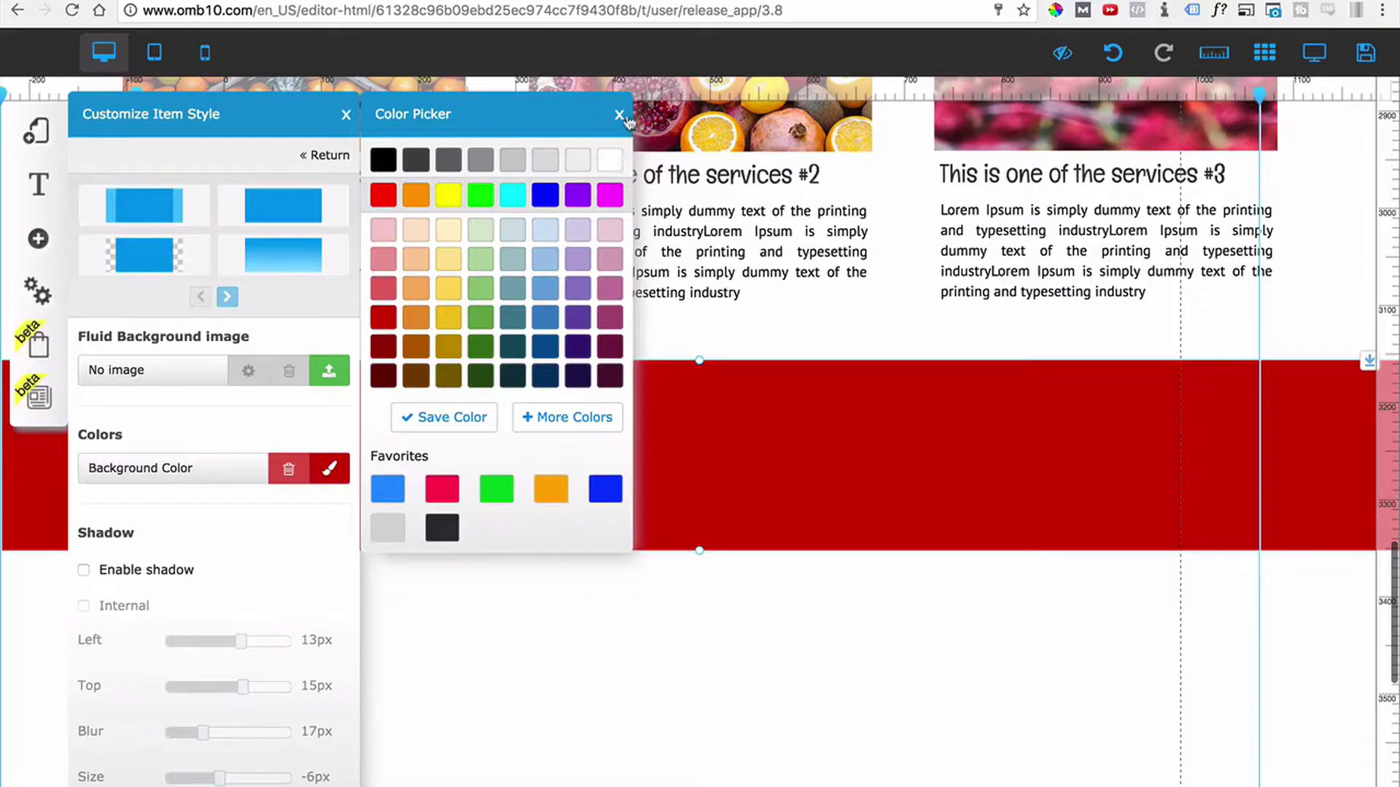
left_click(619, 116)
left_click(345, 115)
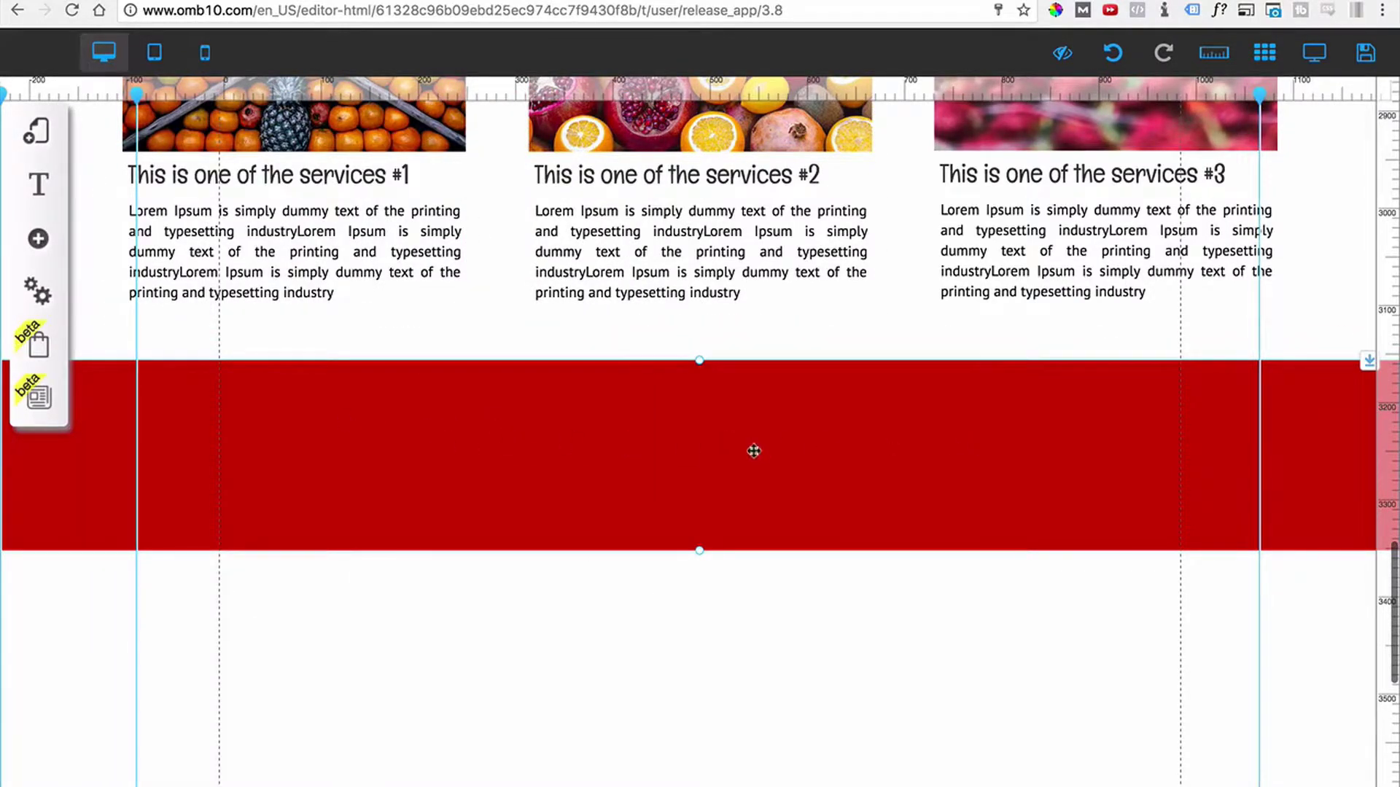
left_click(813, 442)
Open the Red style's background in the custom Color Picker and pick a deeper red.
left_click(633, 315)
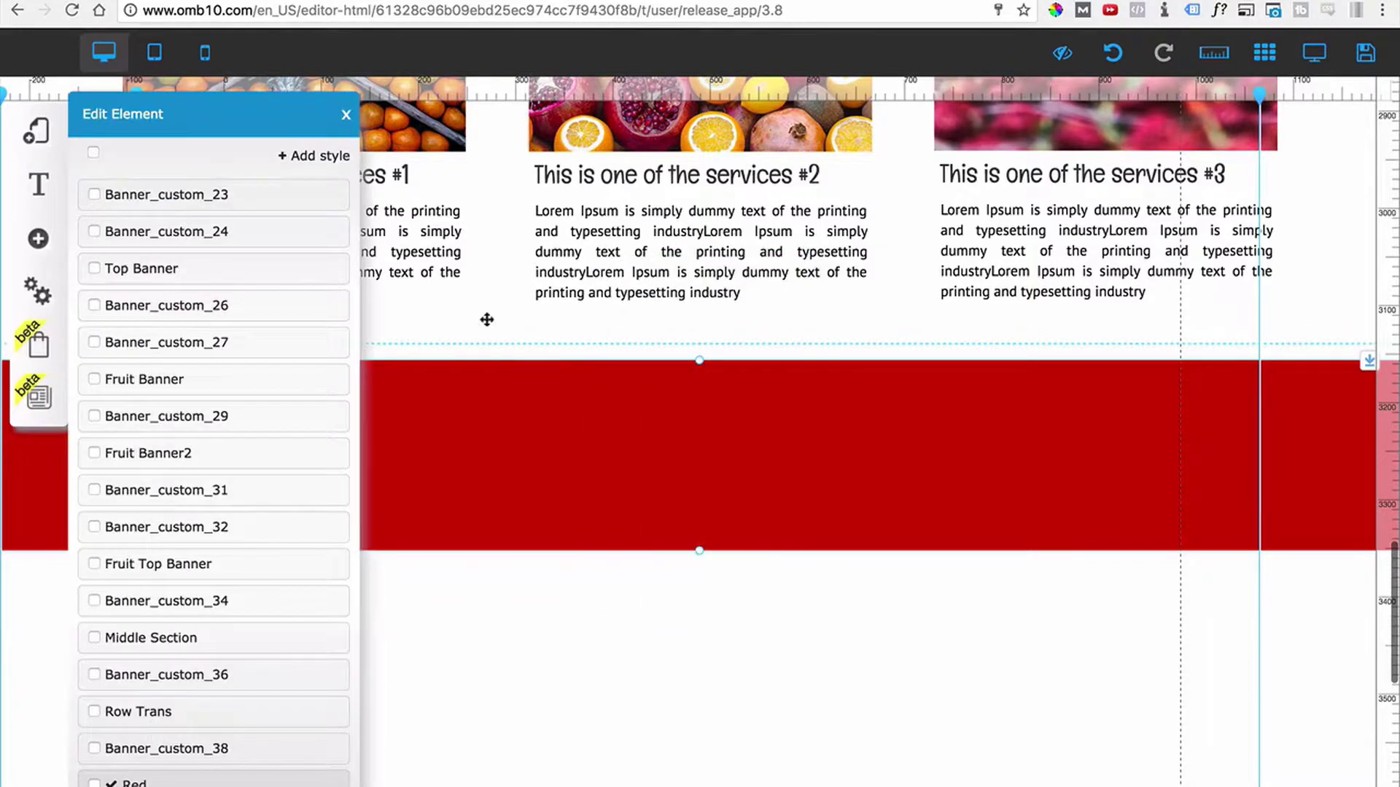
left_click(314, 783)
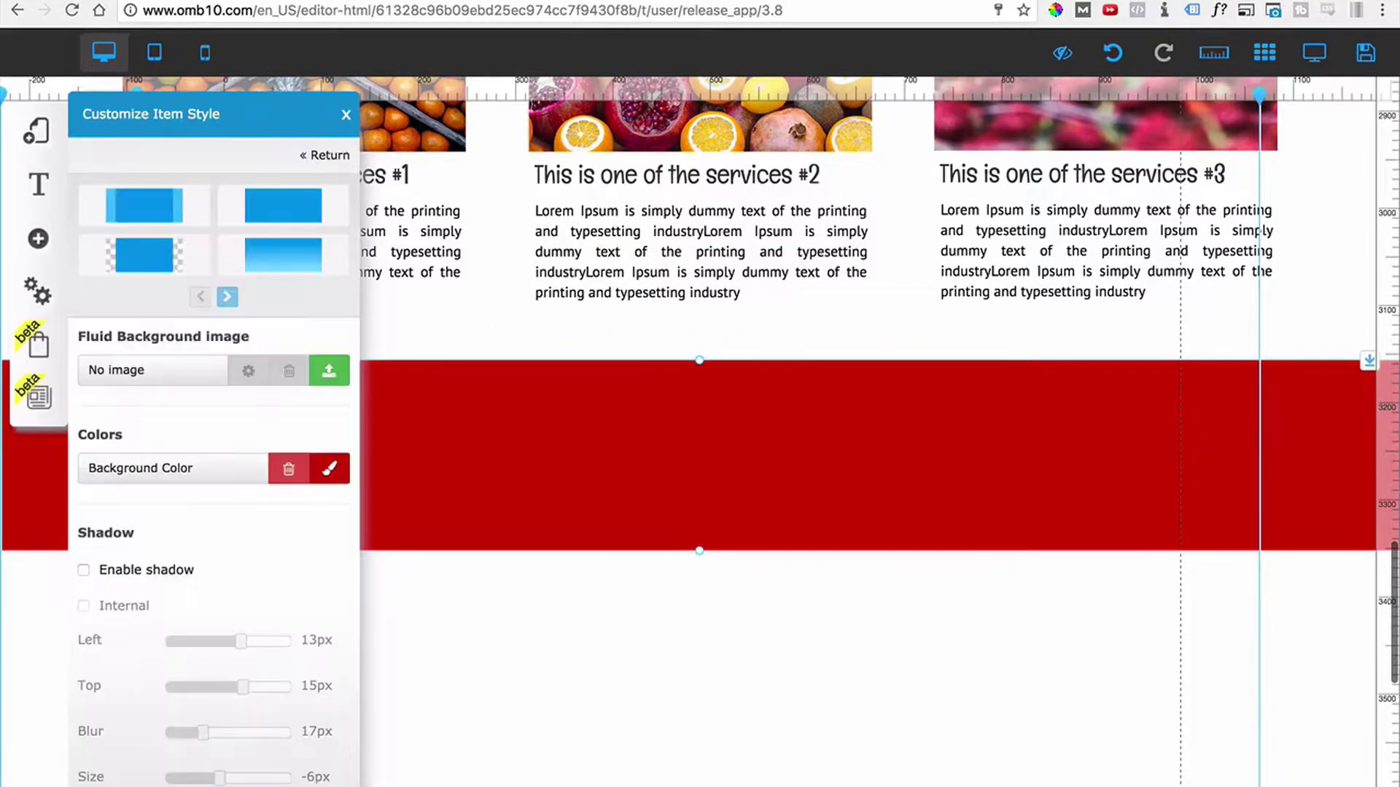
left_click(332, 473)
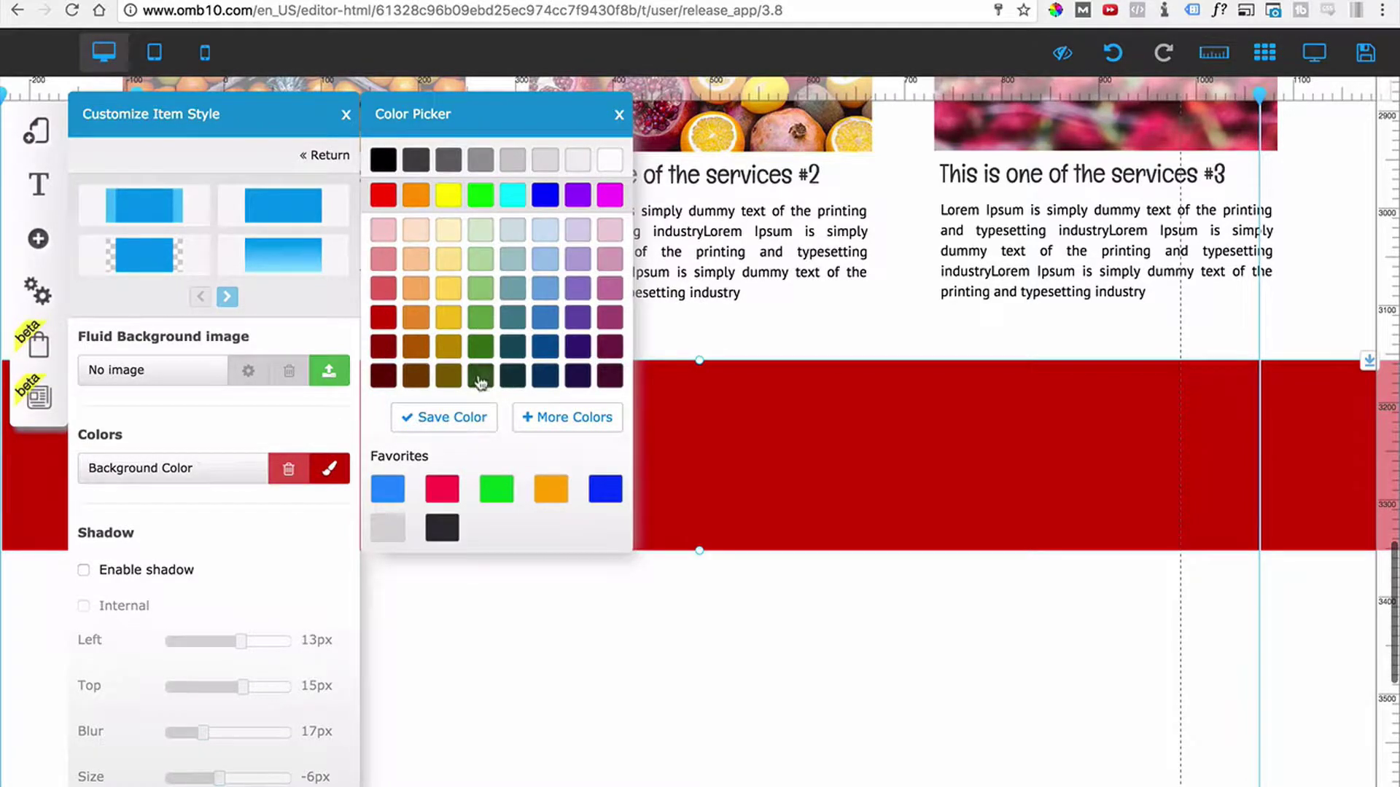
left_click(563, 431)
left_click(712, 260)
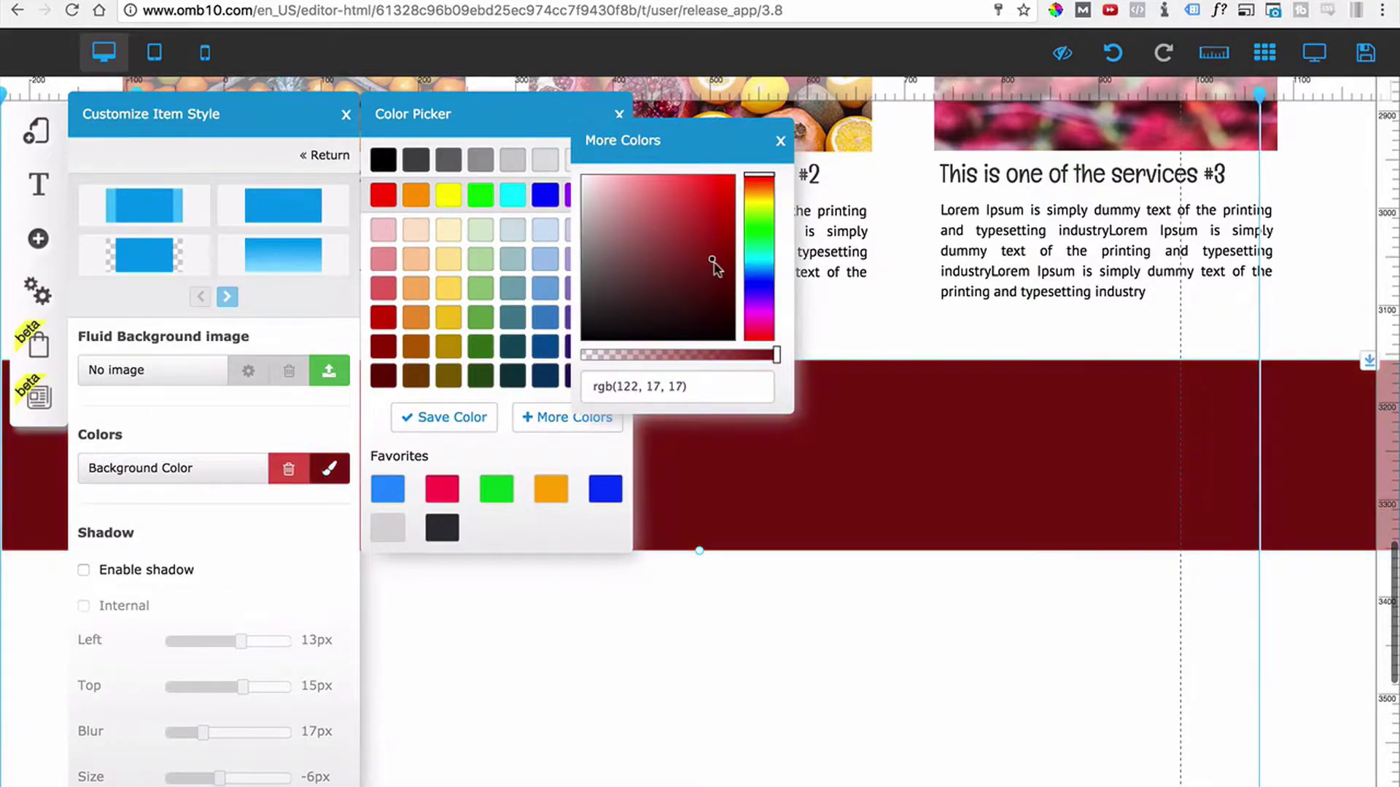
Fine-tune the red to rgb(163, 31, 31), save it as a favourite, and close the panels.
left_click_drag(714, 252, 715, 235)
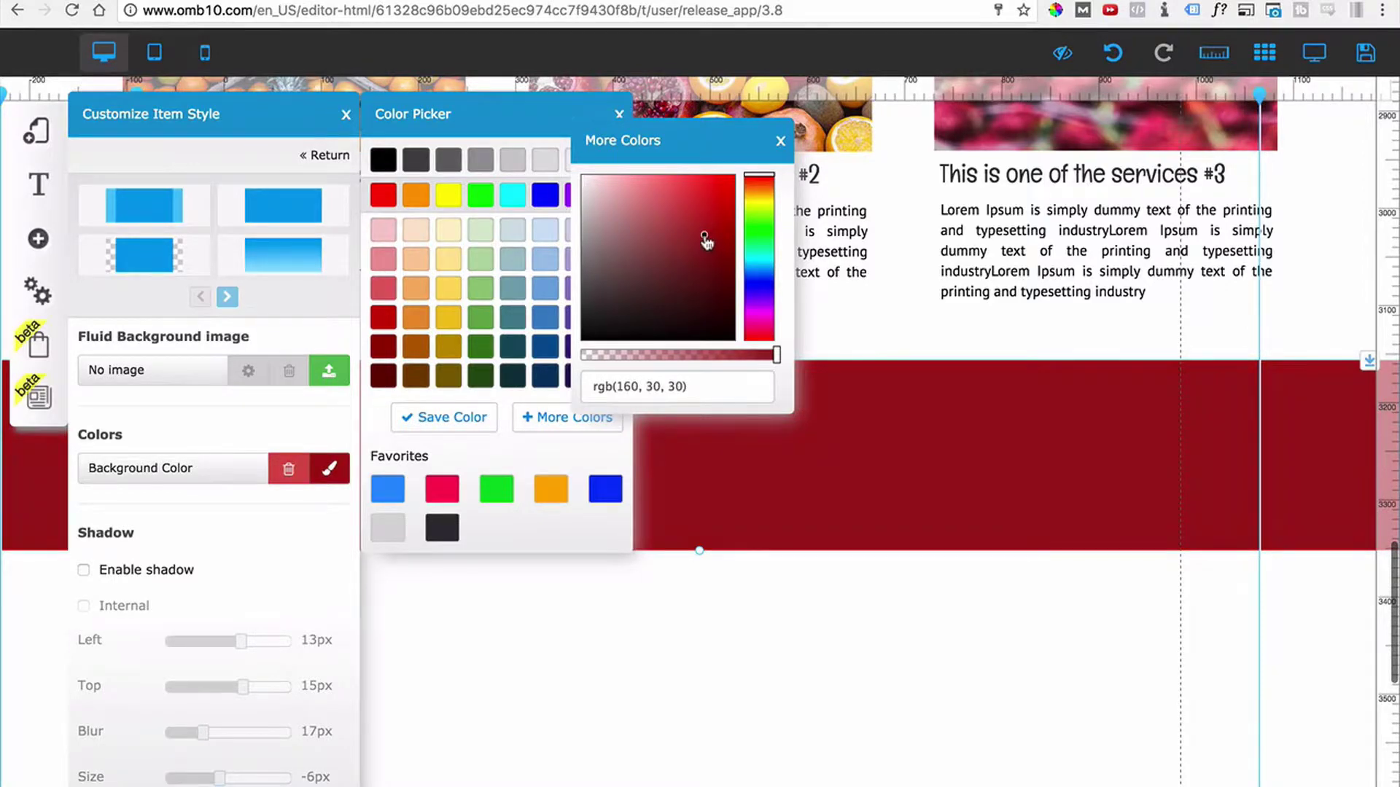
left_click_drag(707, 242, 707, 237)
left_click_drag(712, 385, 613, 381)
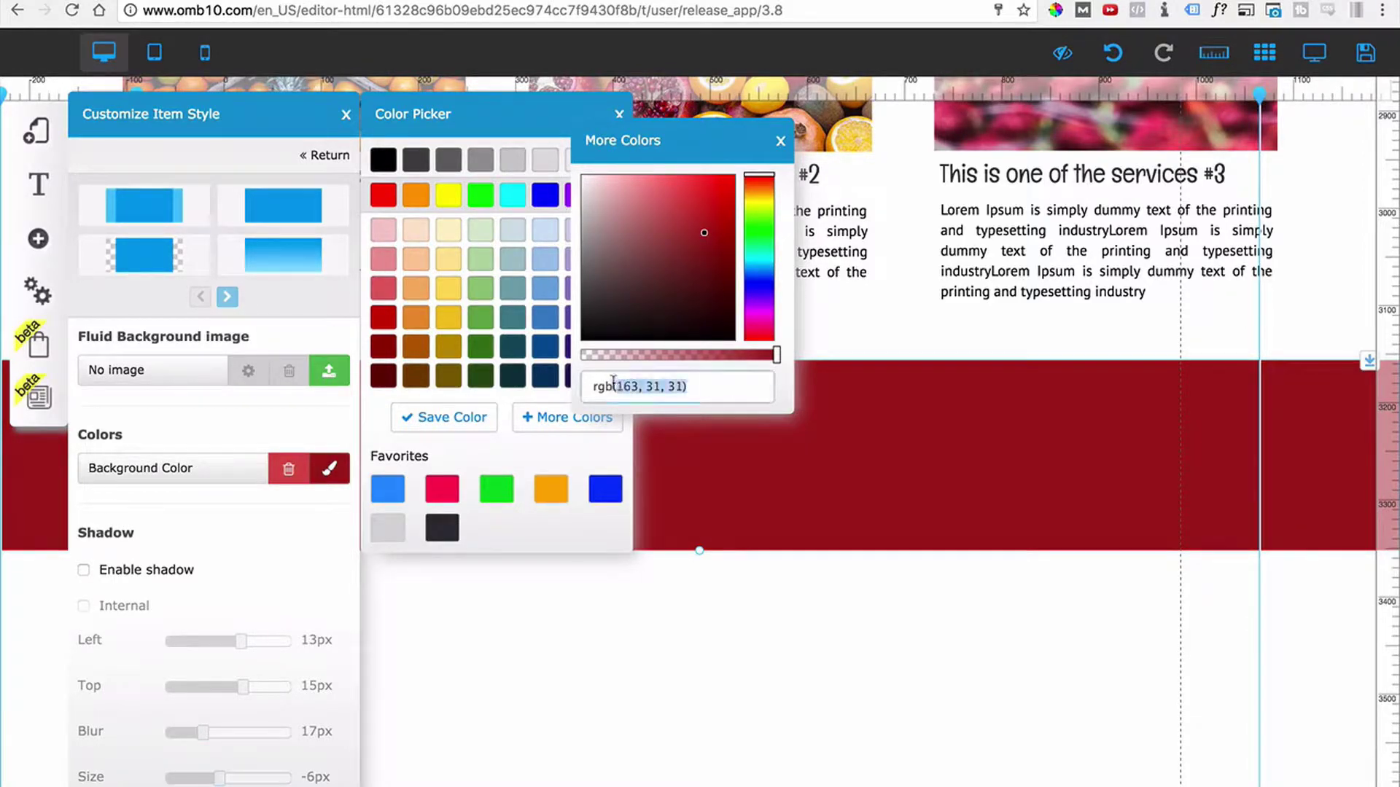
left_click(691, 387)
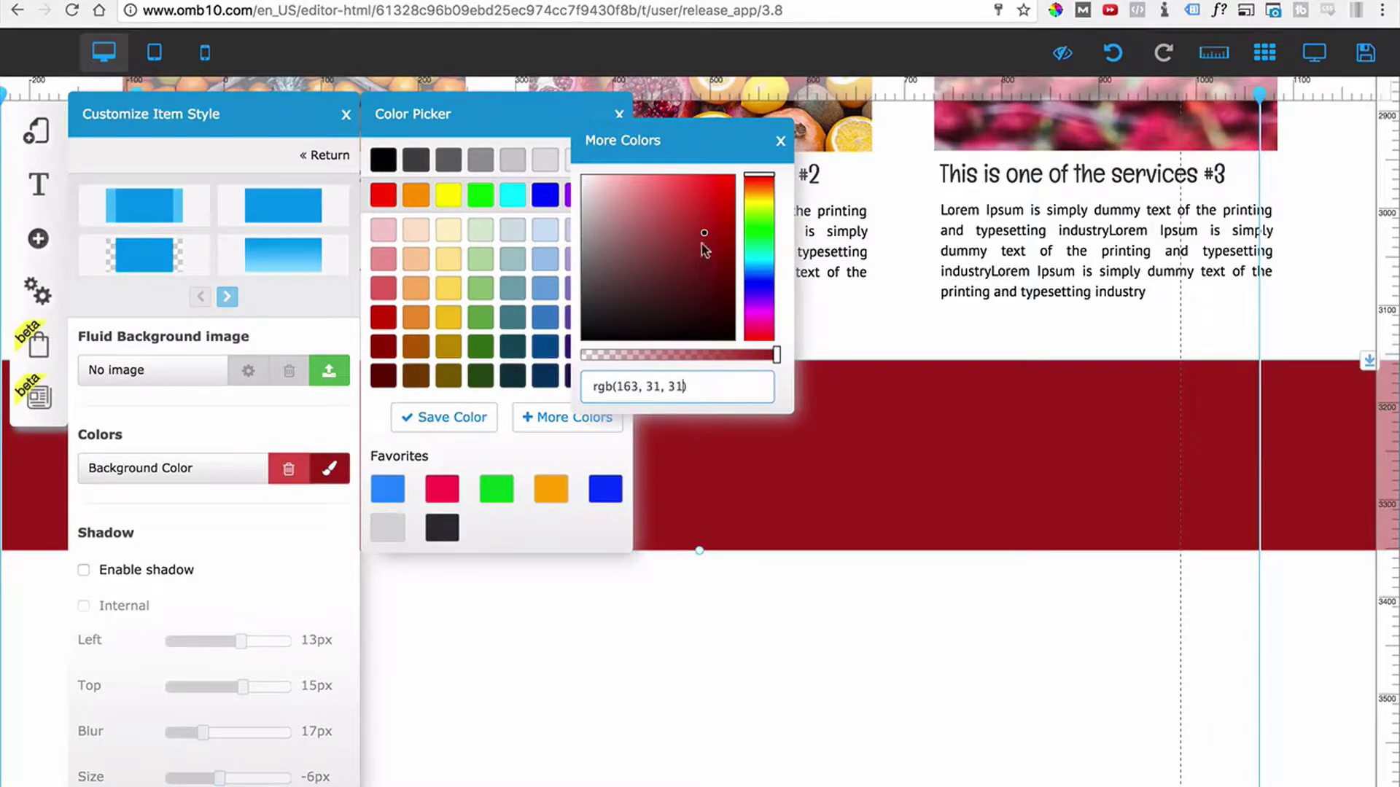
left_click(452, 422)
mouse_move(397, 497)
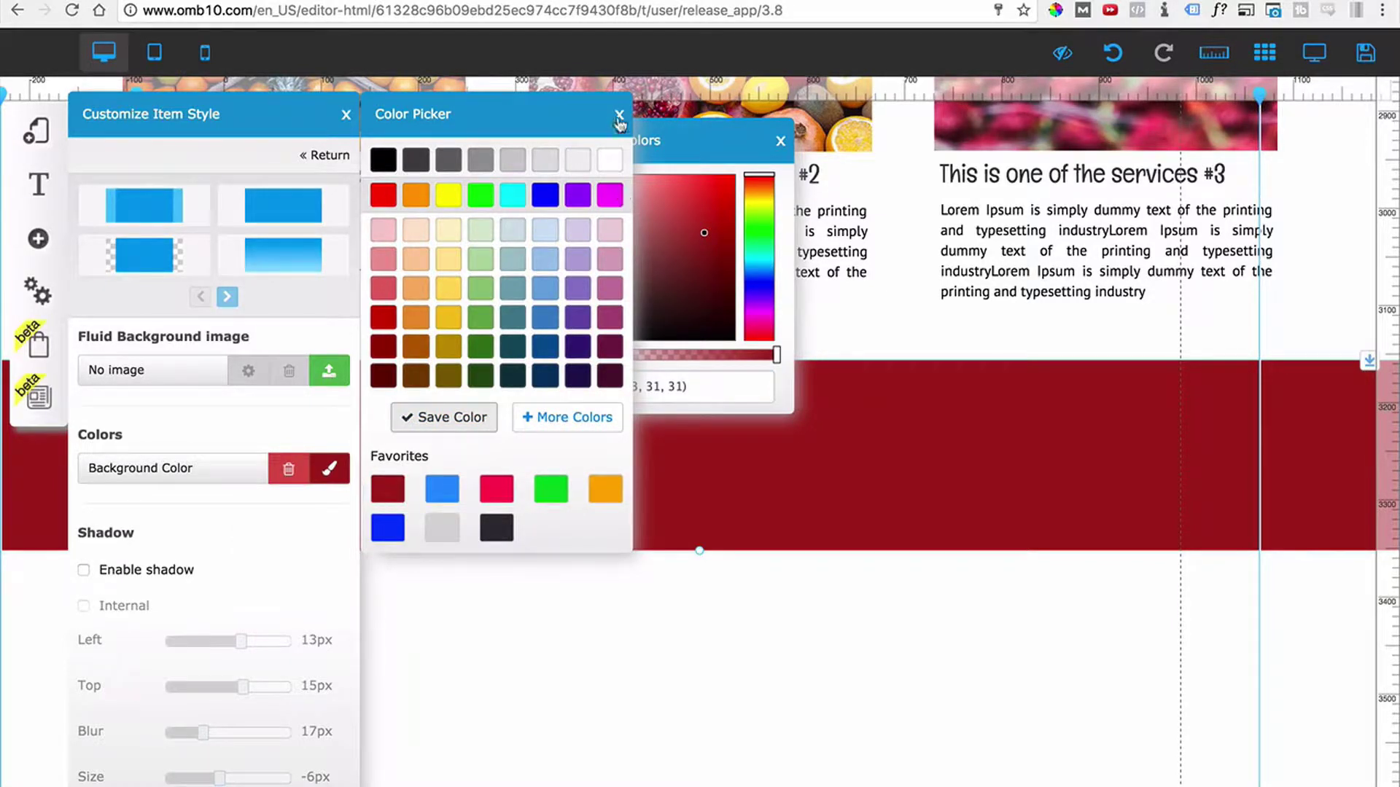
left_click(619, 118)
left_click(345, 115)
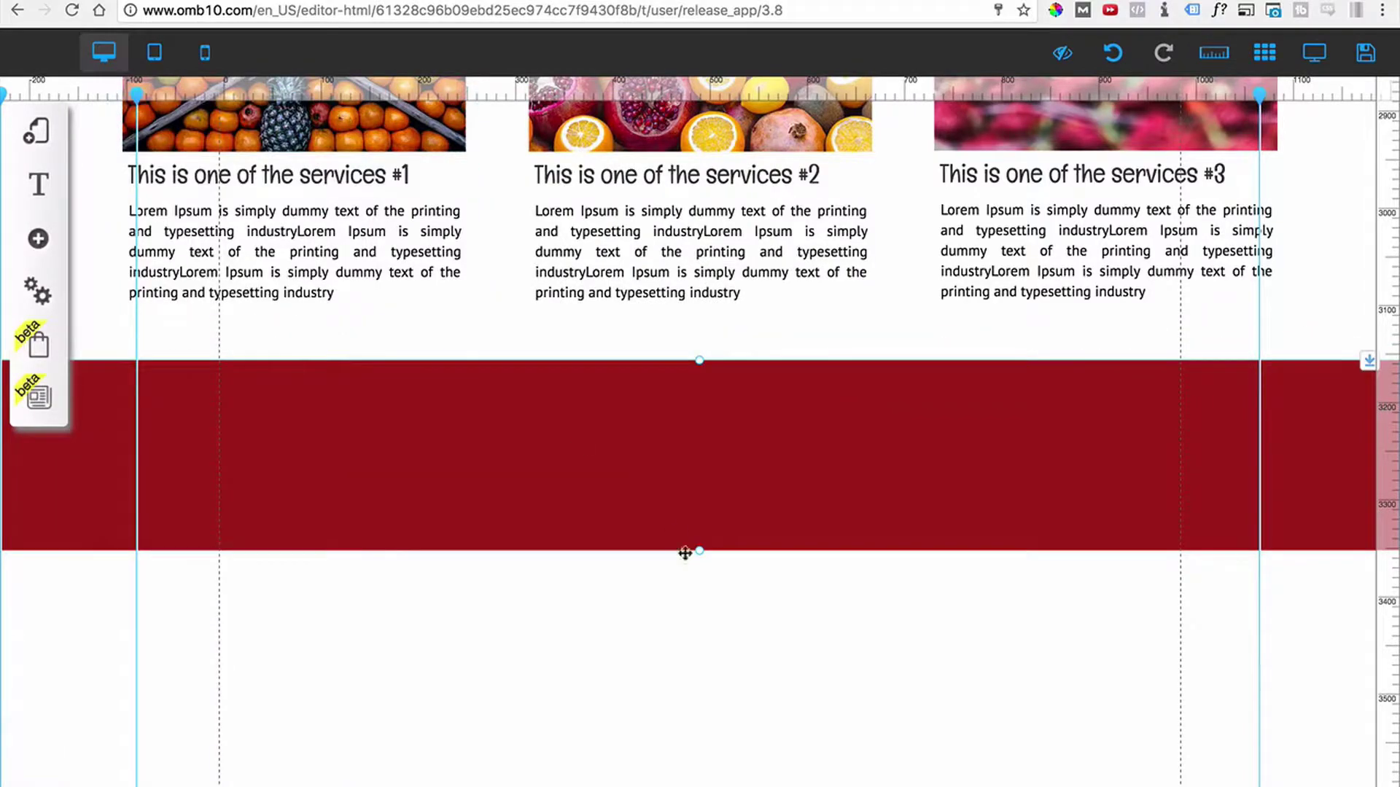
Set the Fruit Shop header's background to the saved dark red favourite colour.
scroll(659, 494, "up", 5)
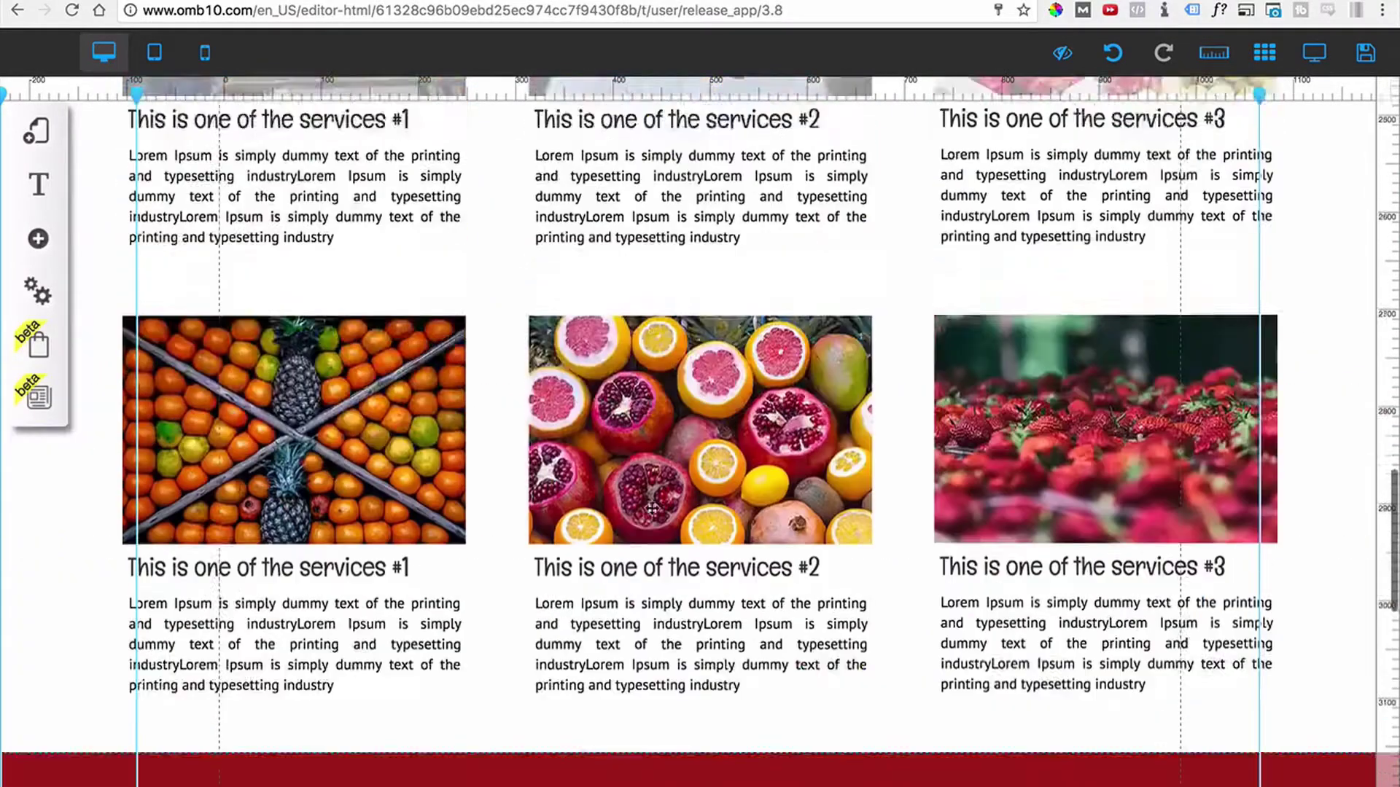
scroll(652, 508, "up", 20)
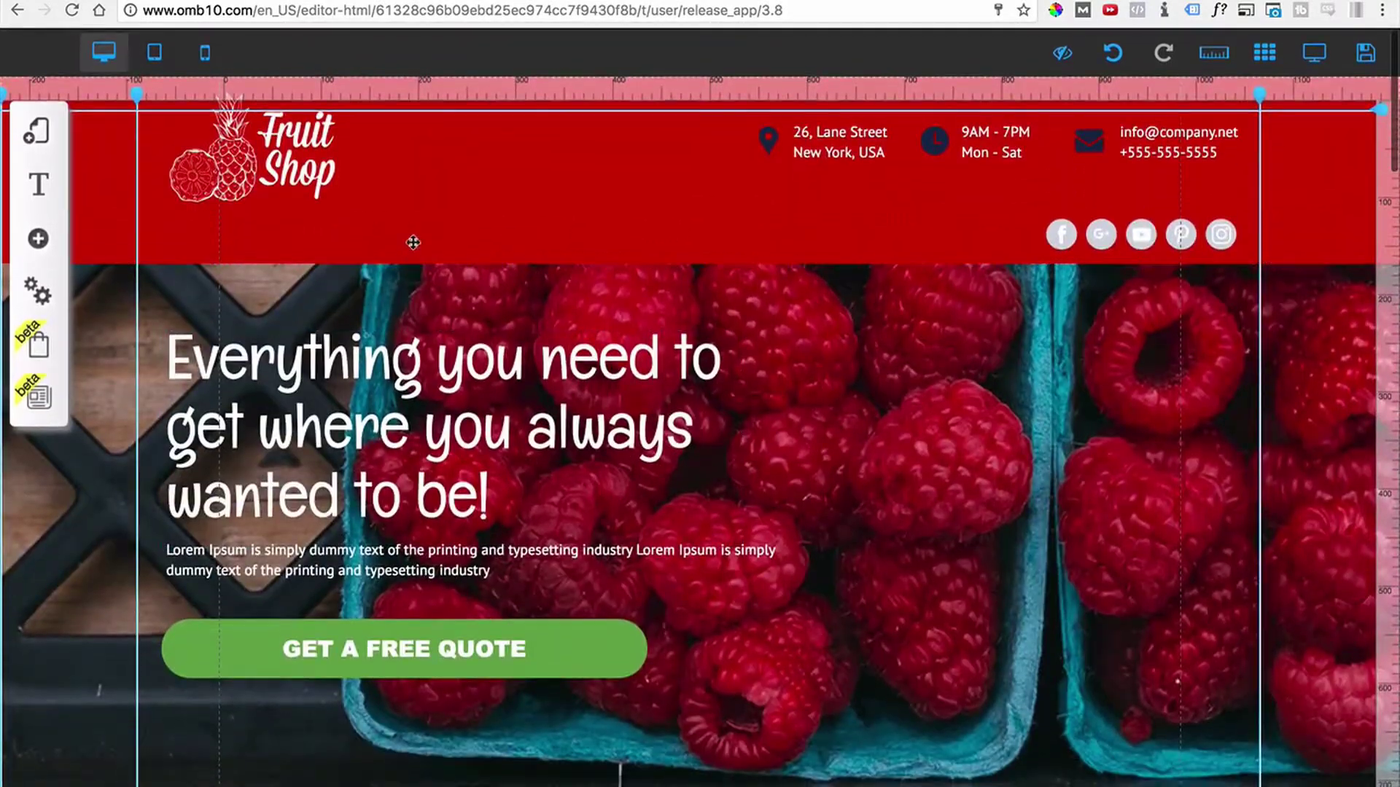
left_click(106, 239)
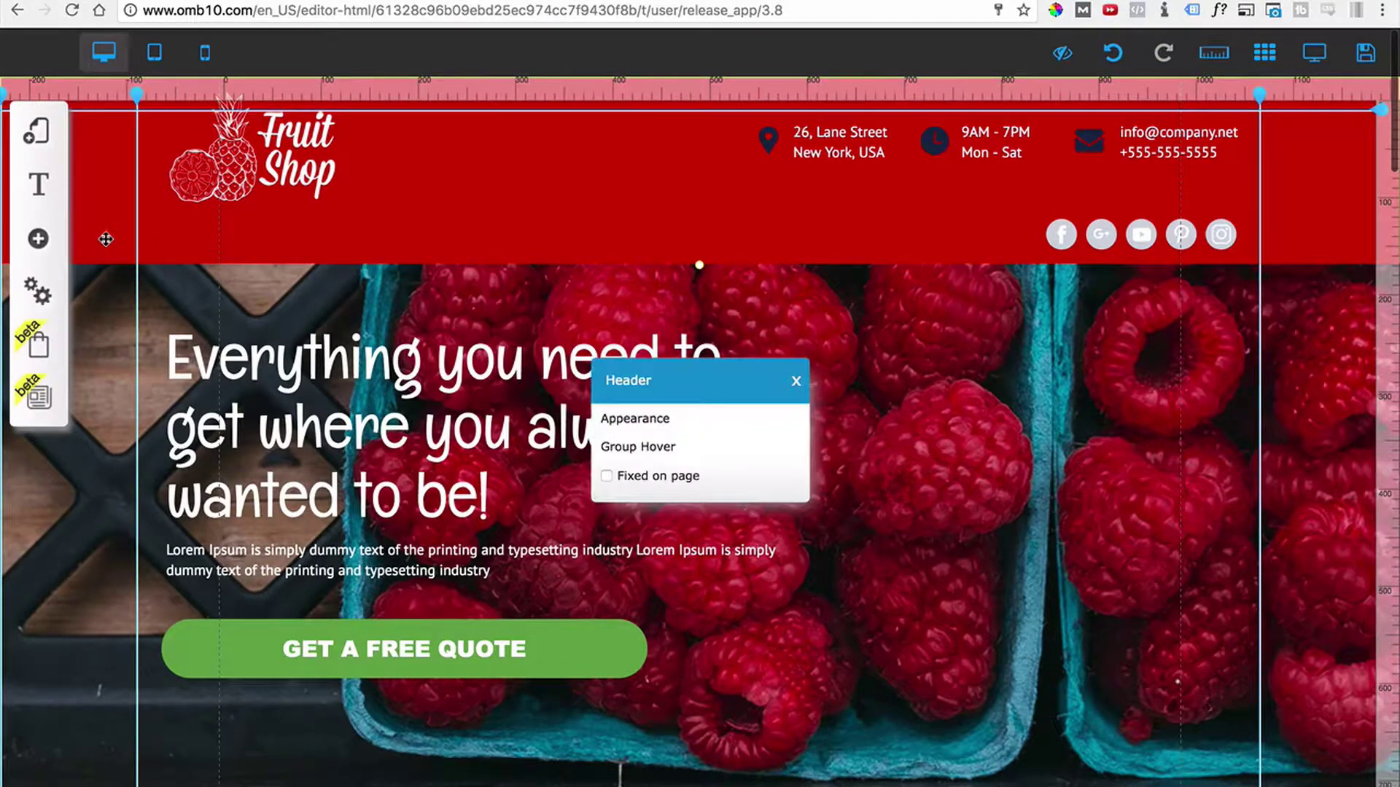
left_click(673, 421)
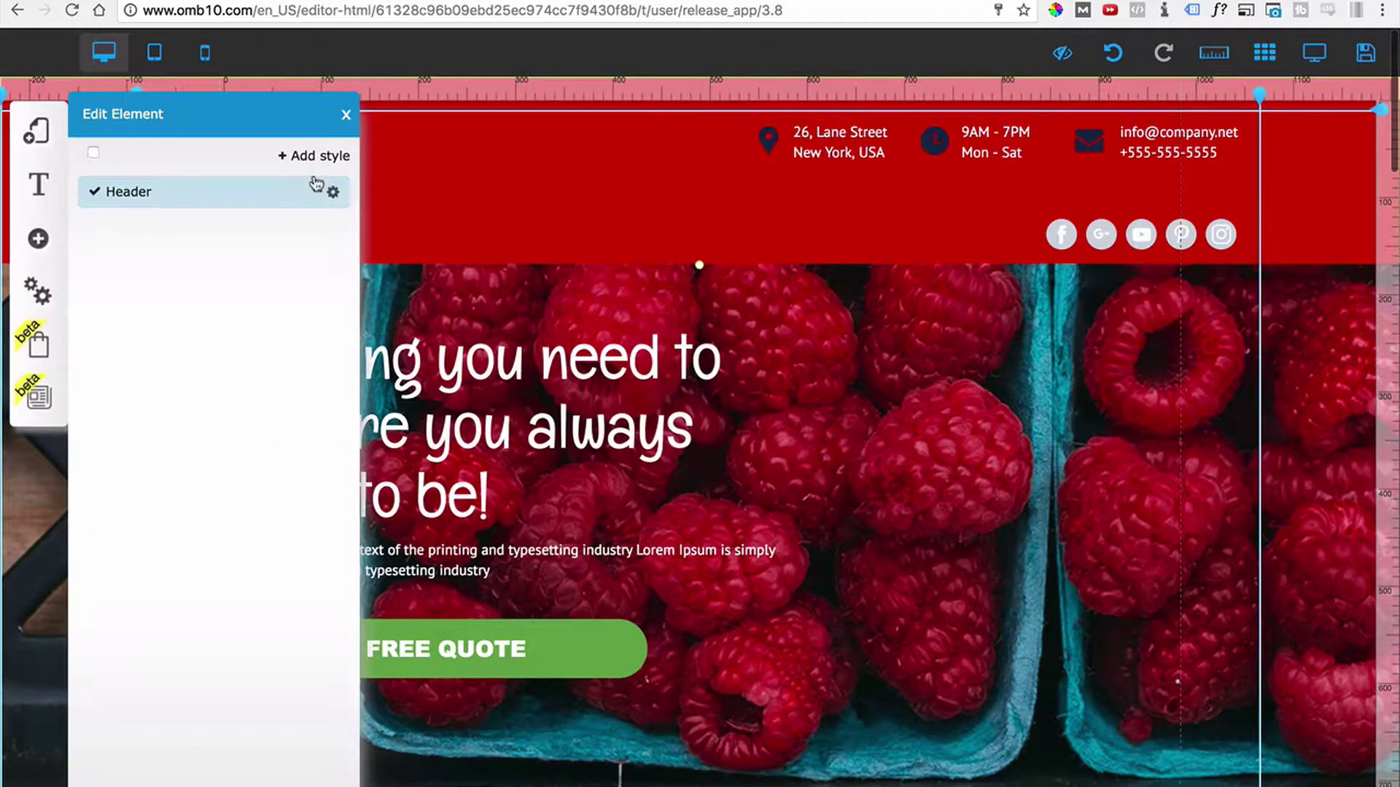
left_click(333, 192)
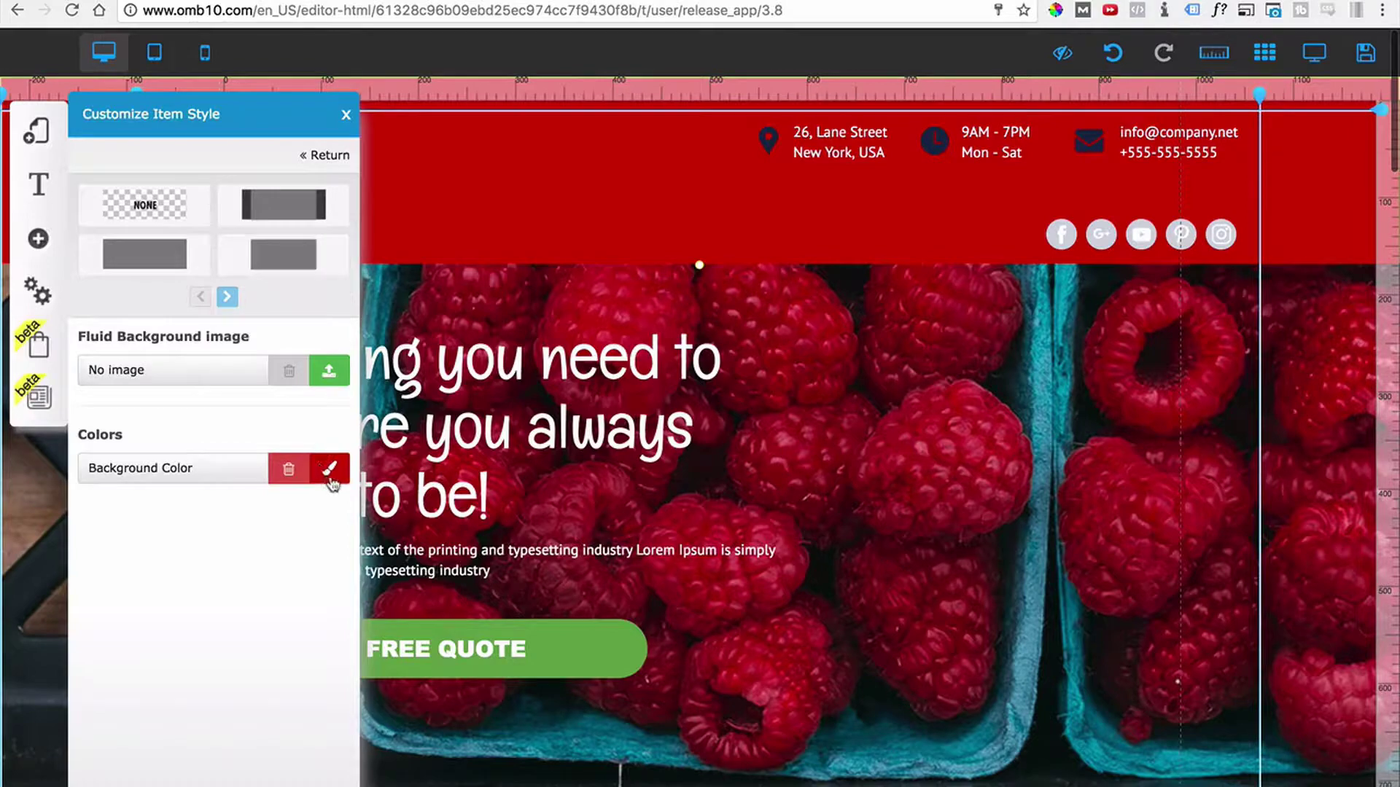
left_click(331, 470)
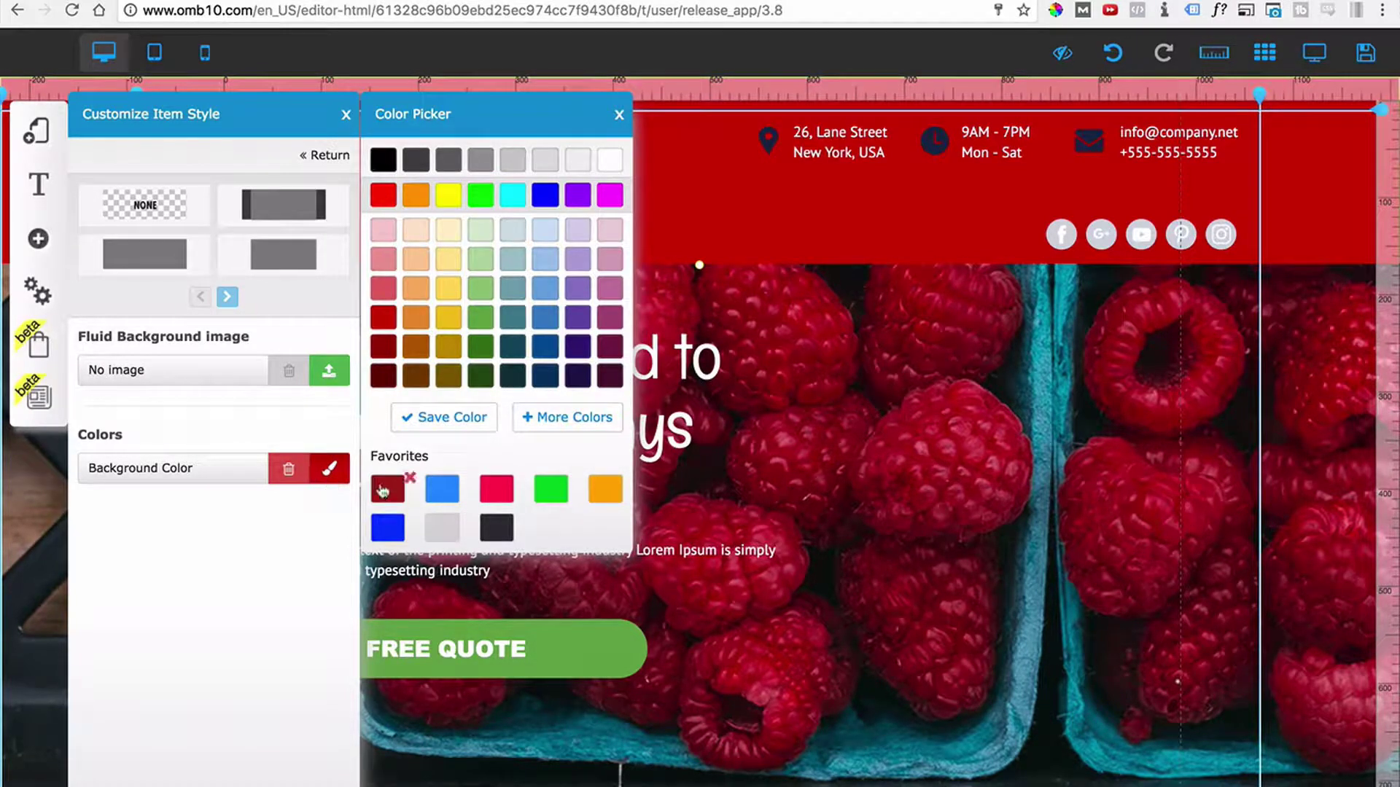
left_click(384, 491)
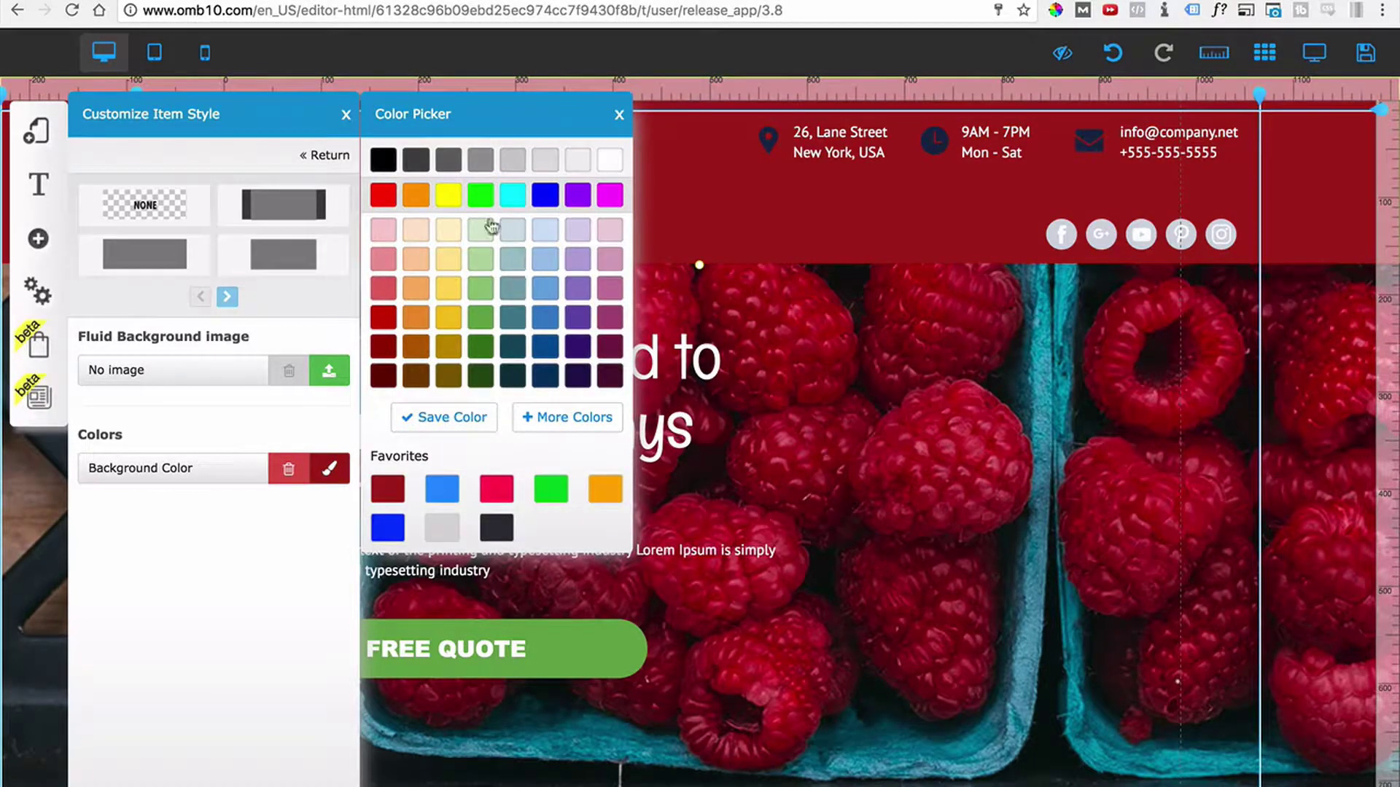
left_click(346, 115)
scroll(621, 426, "down", 10)
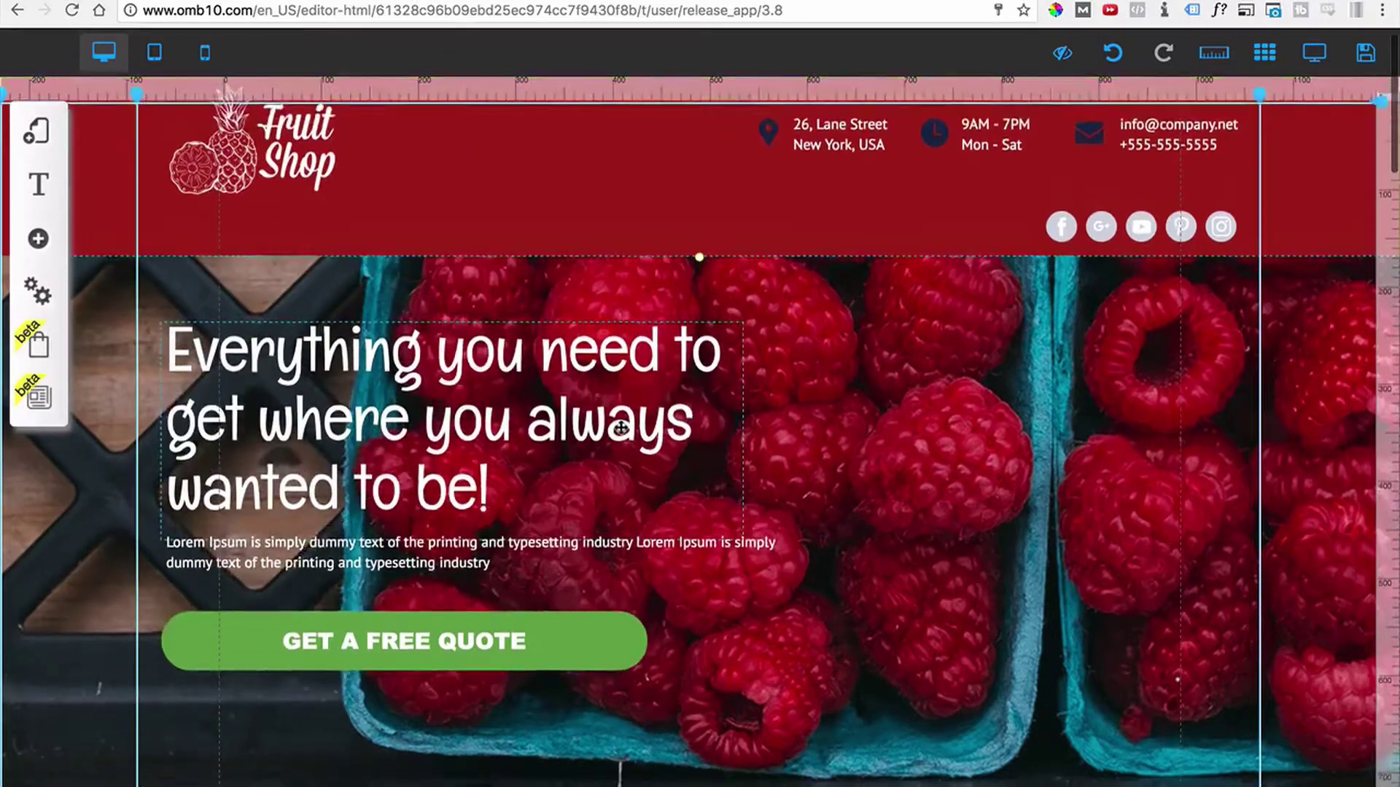
scroll(618, 432, "down", 10)
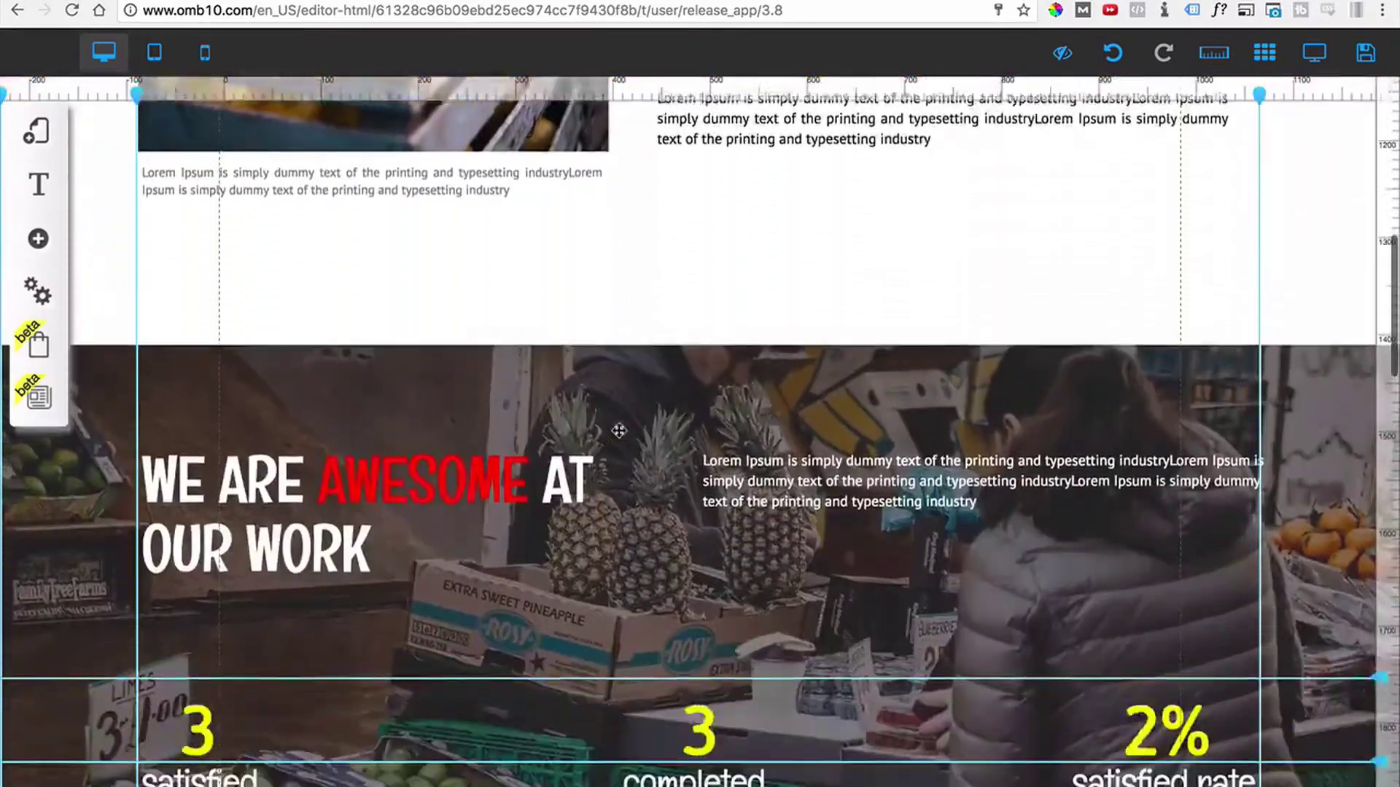
scroll(618, 431, "down", 5)
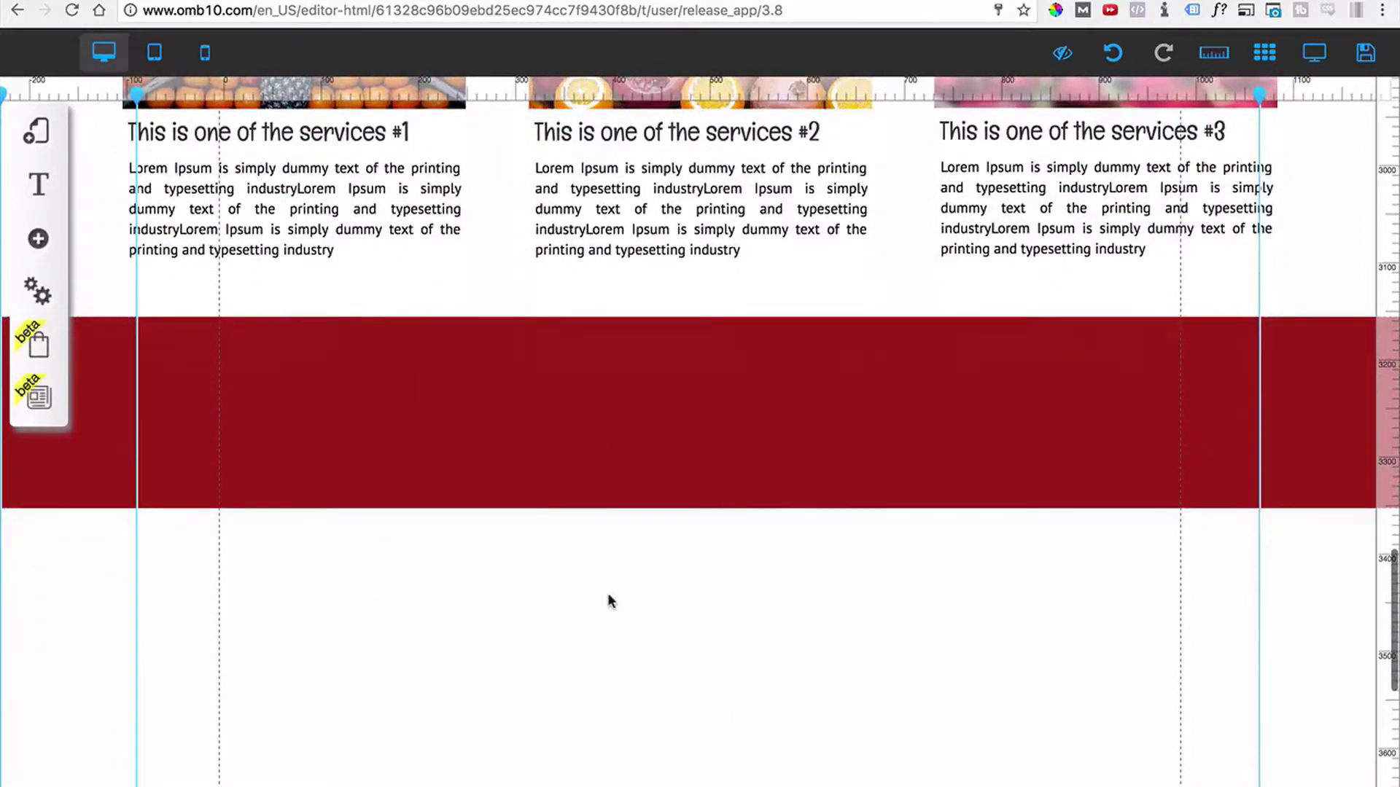
scroll(611, 601, "up", 8)
scroll(611, 602, "down", 9)
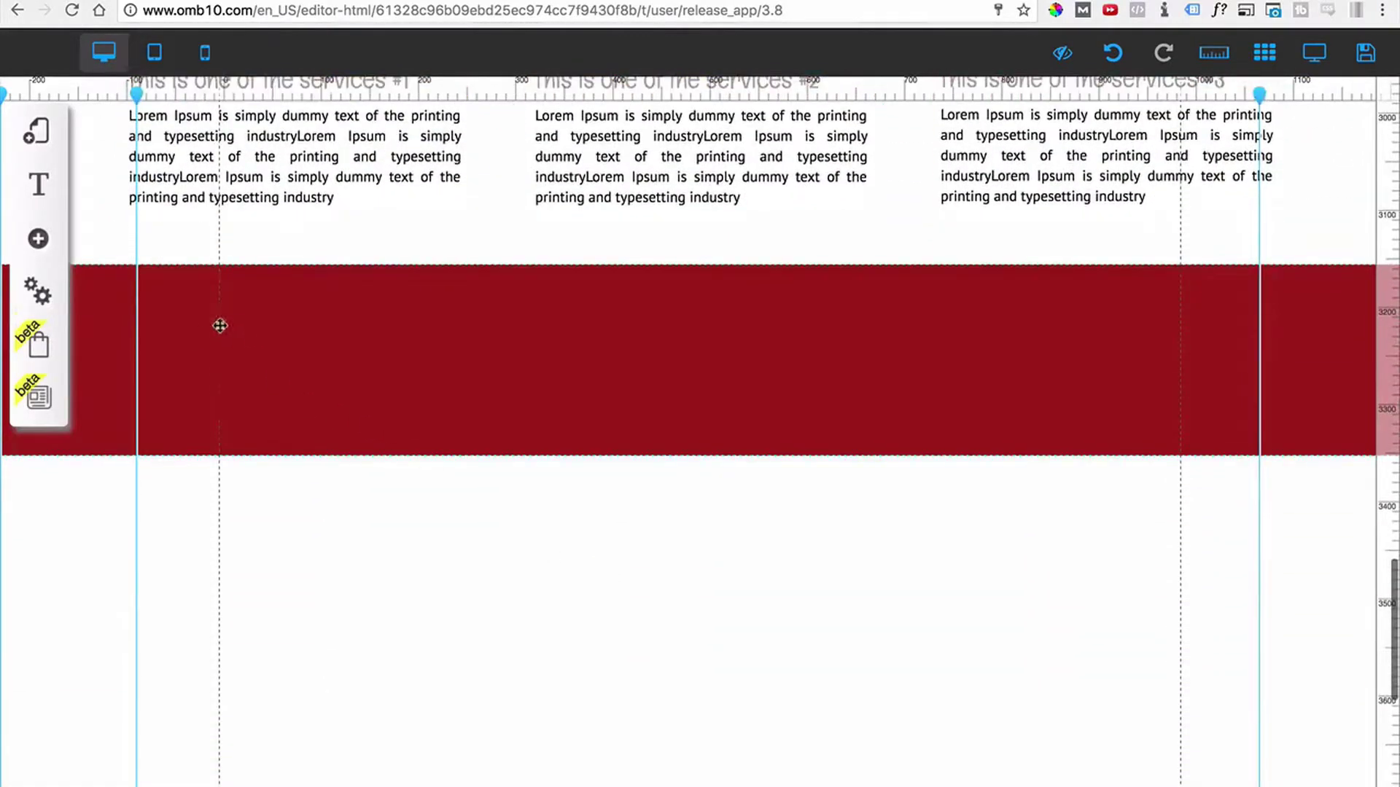
Add a bold white Title L heading 'Liked Our Services?' on the banner's left side.
left_click(38, 238)
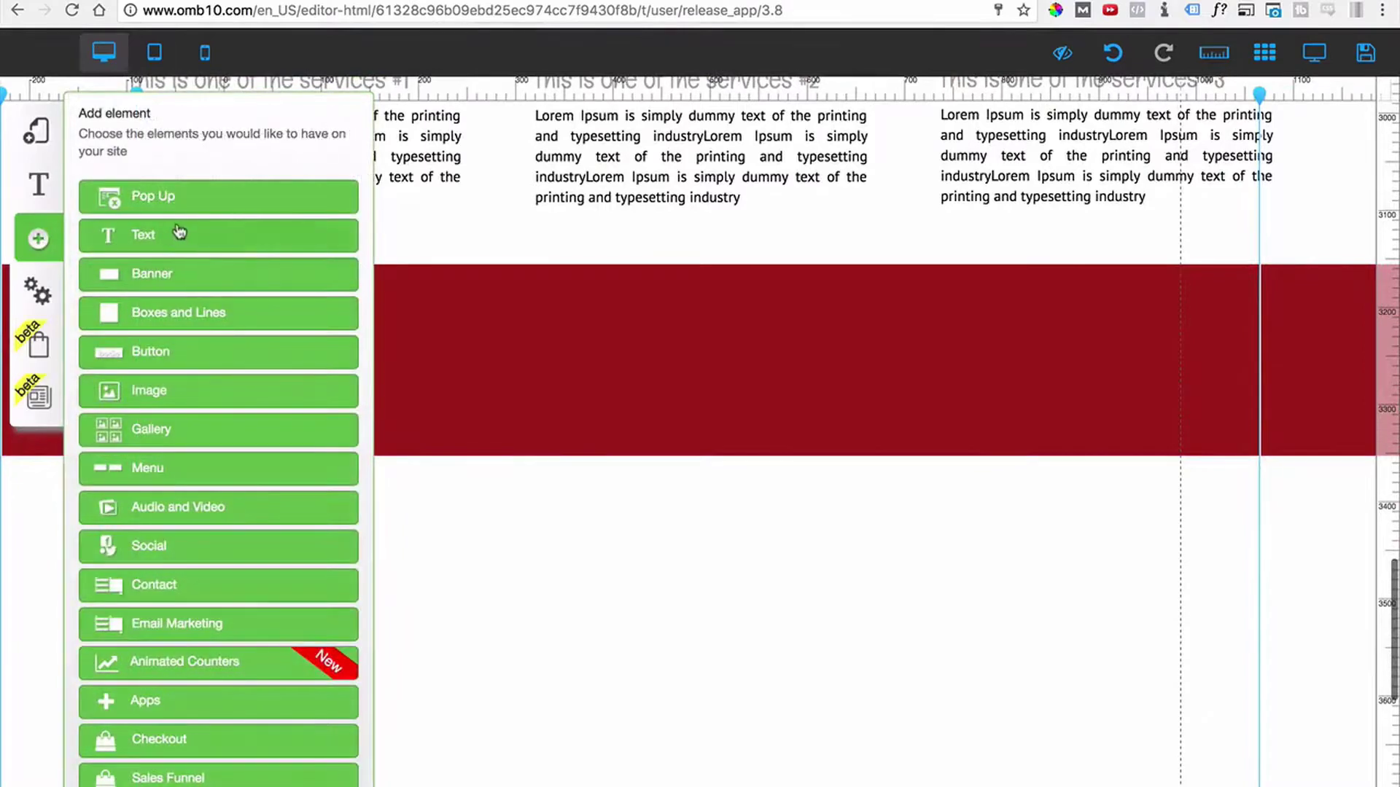
left_click(156, 277)
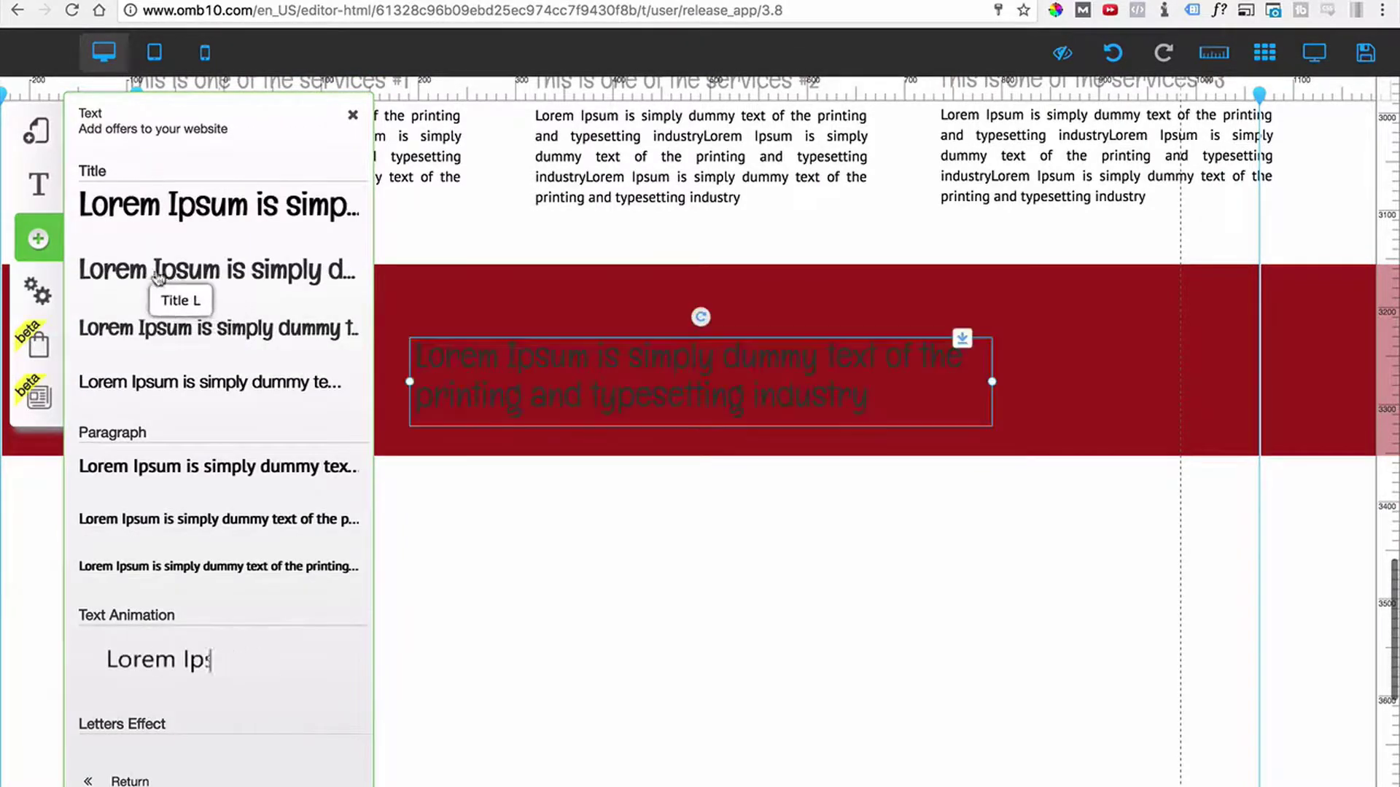
double_click(514, 370)
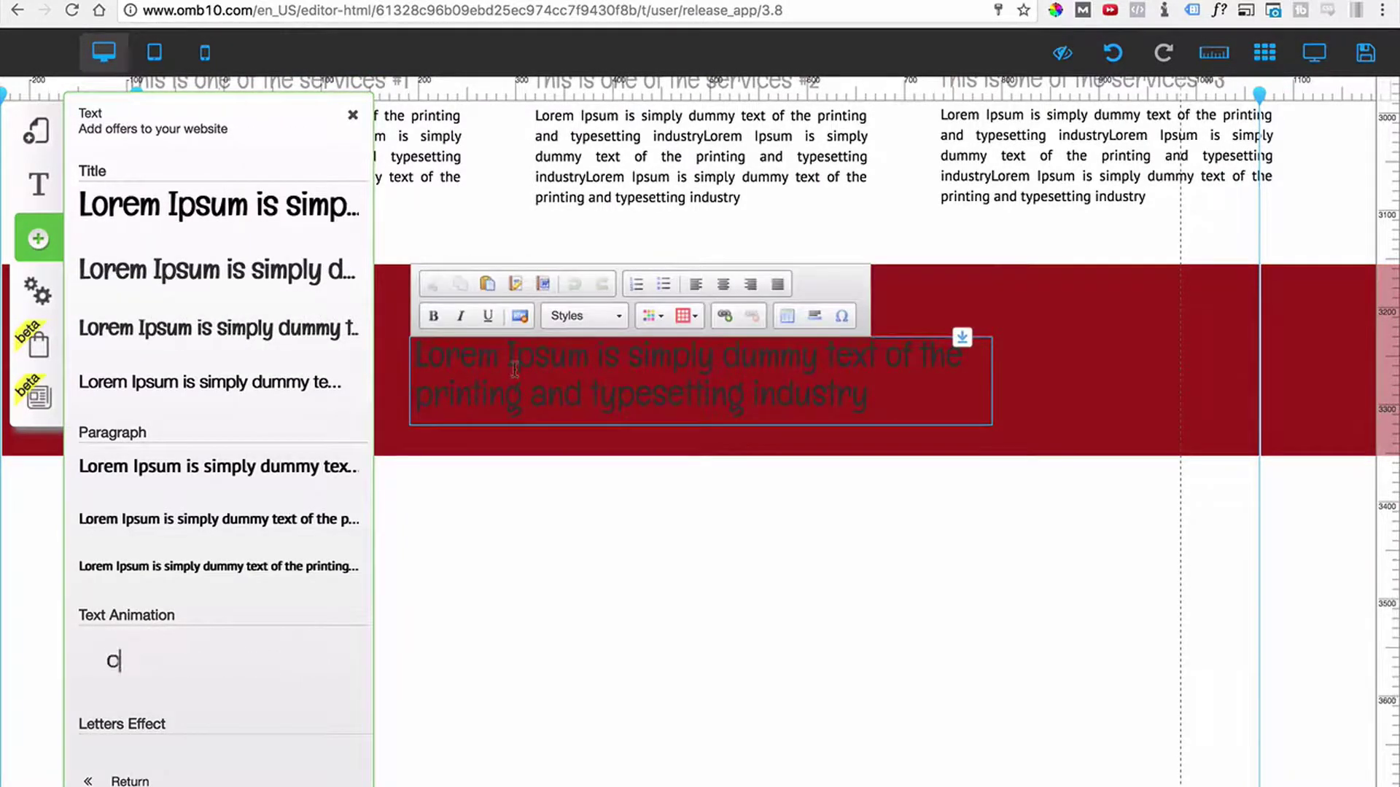
key("super+a")
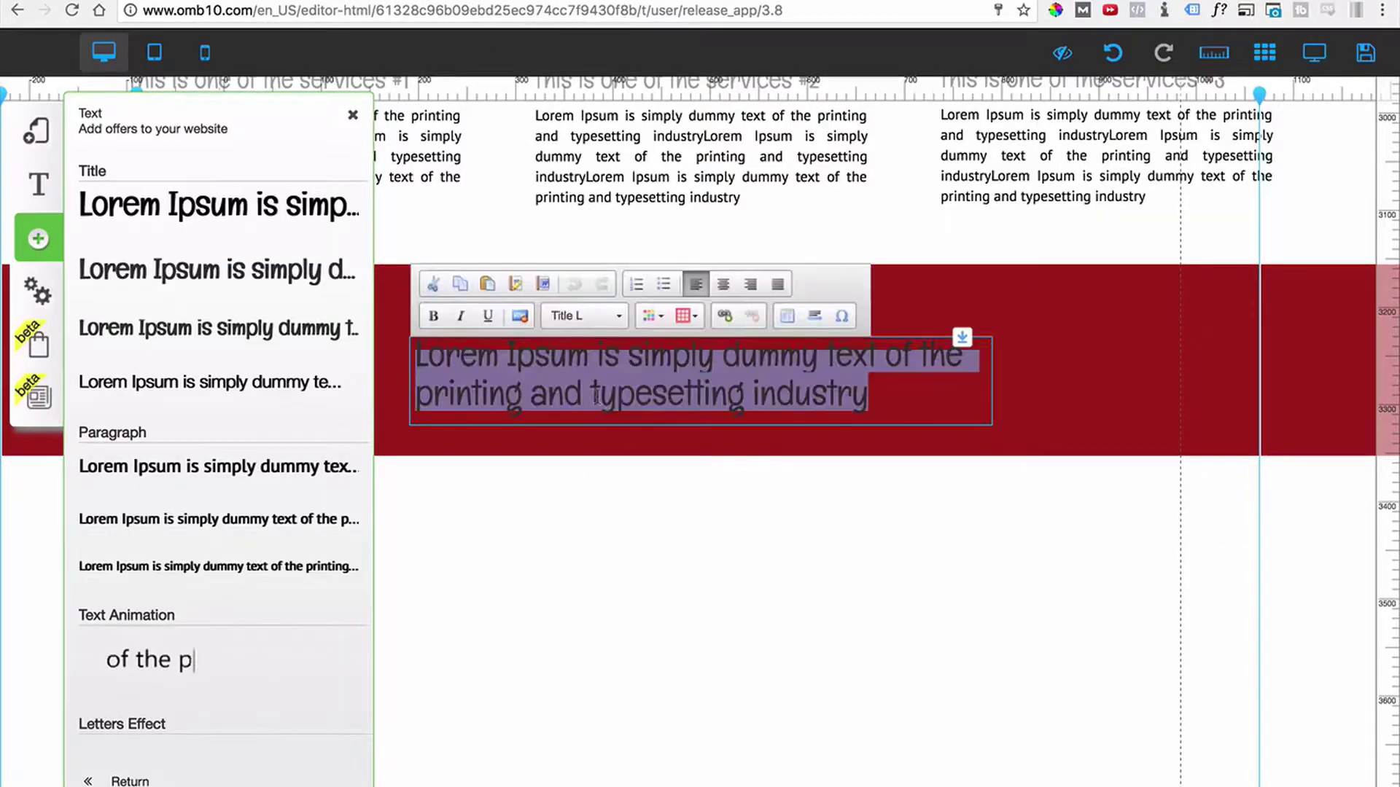
key("BackSpace")
type("Liked Ou")
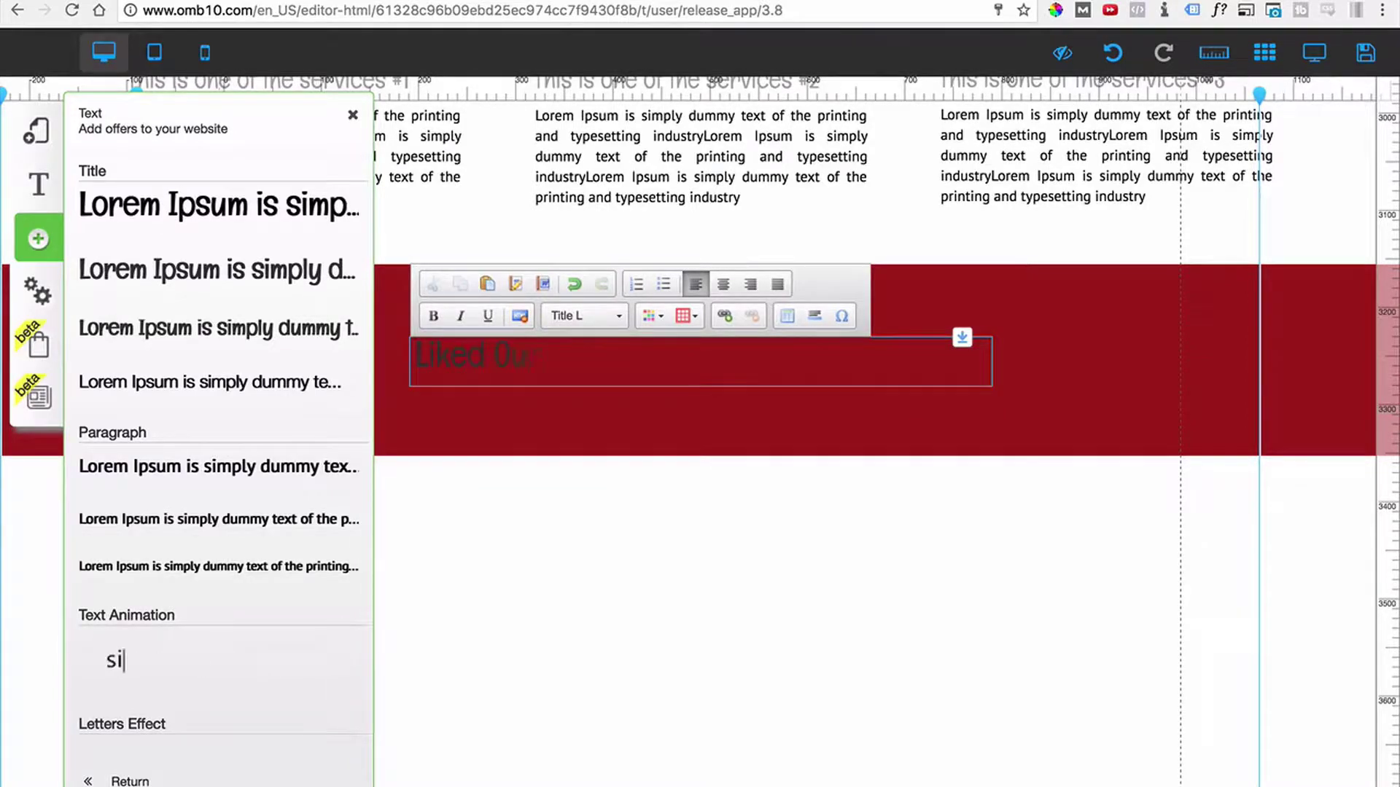
type("r Services?")
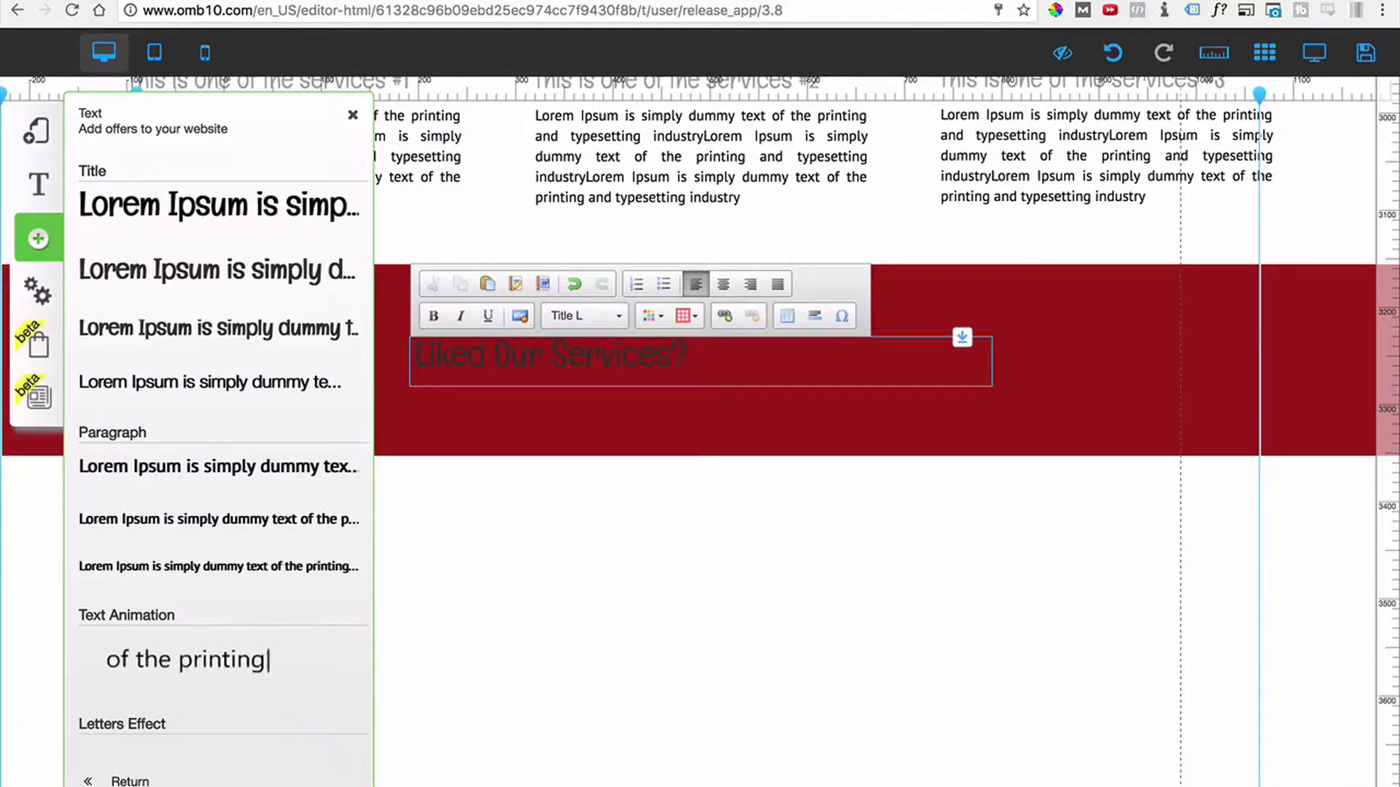
key("ctrl+a")
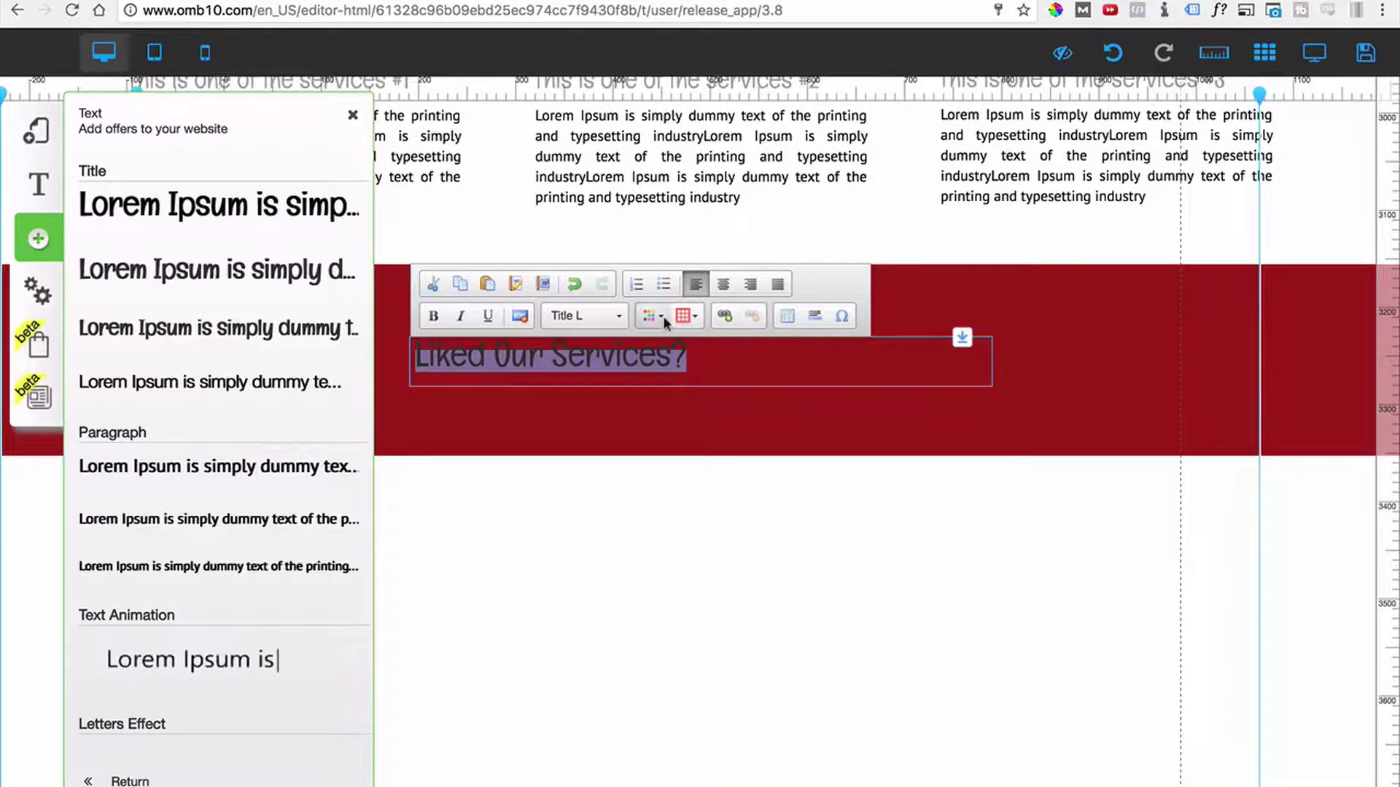
left_click(660, 316)
left_click(776, 428)
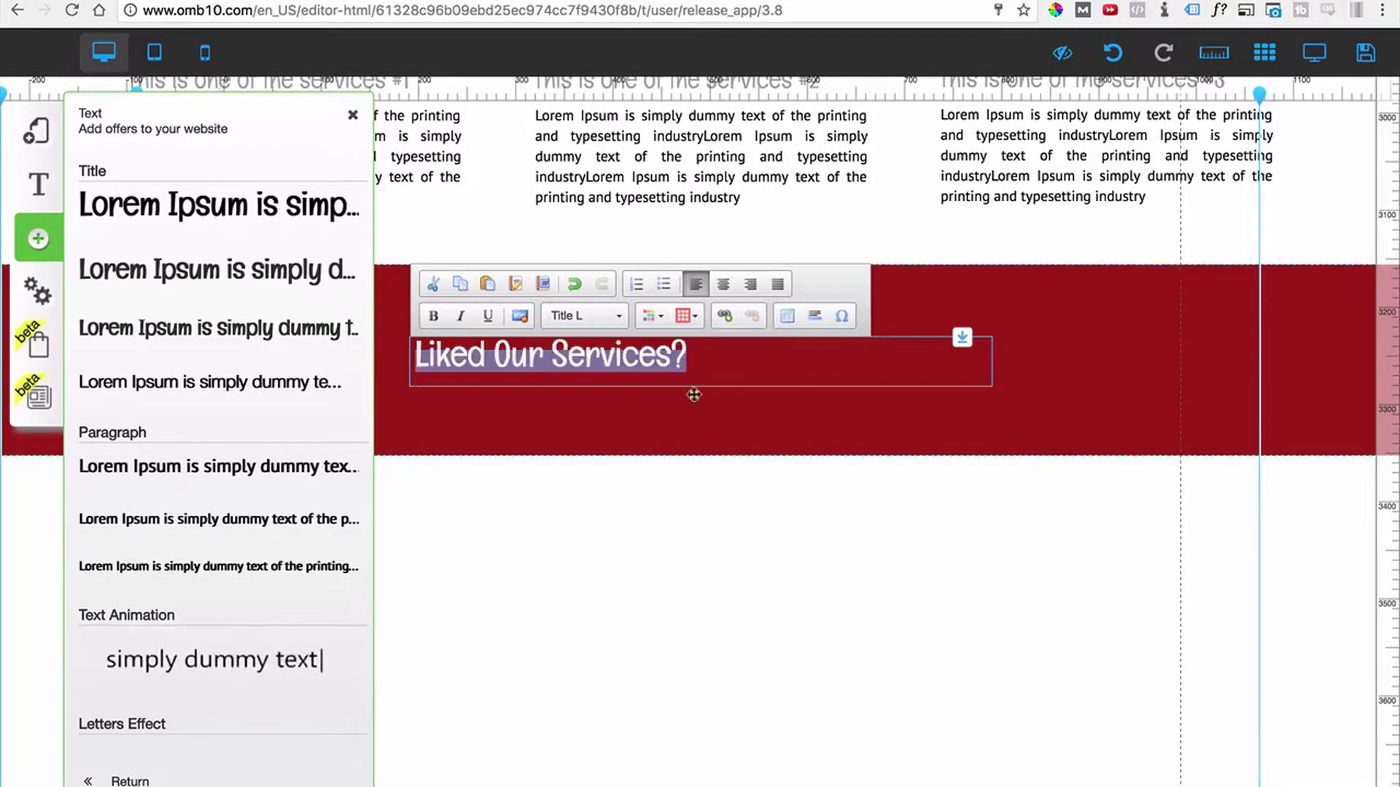
left_click(433, 316)
left_click(353, 115)
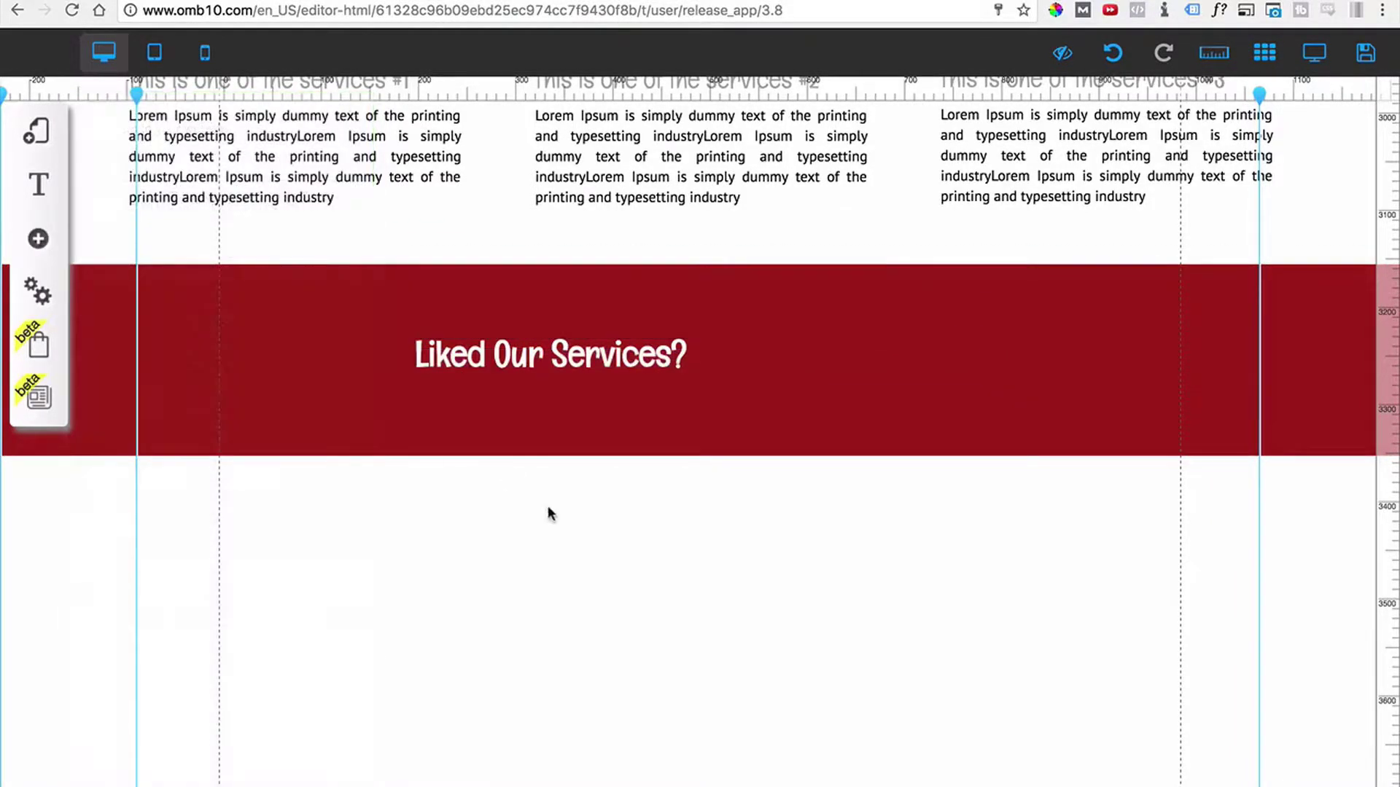
left_click_drag(565, 387, 268, 338)
Move a Lorem Ipsum paragraph under the heading, colour it white and widen it to three lines.
left_click(291, 144)
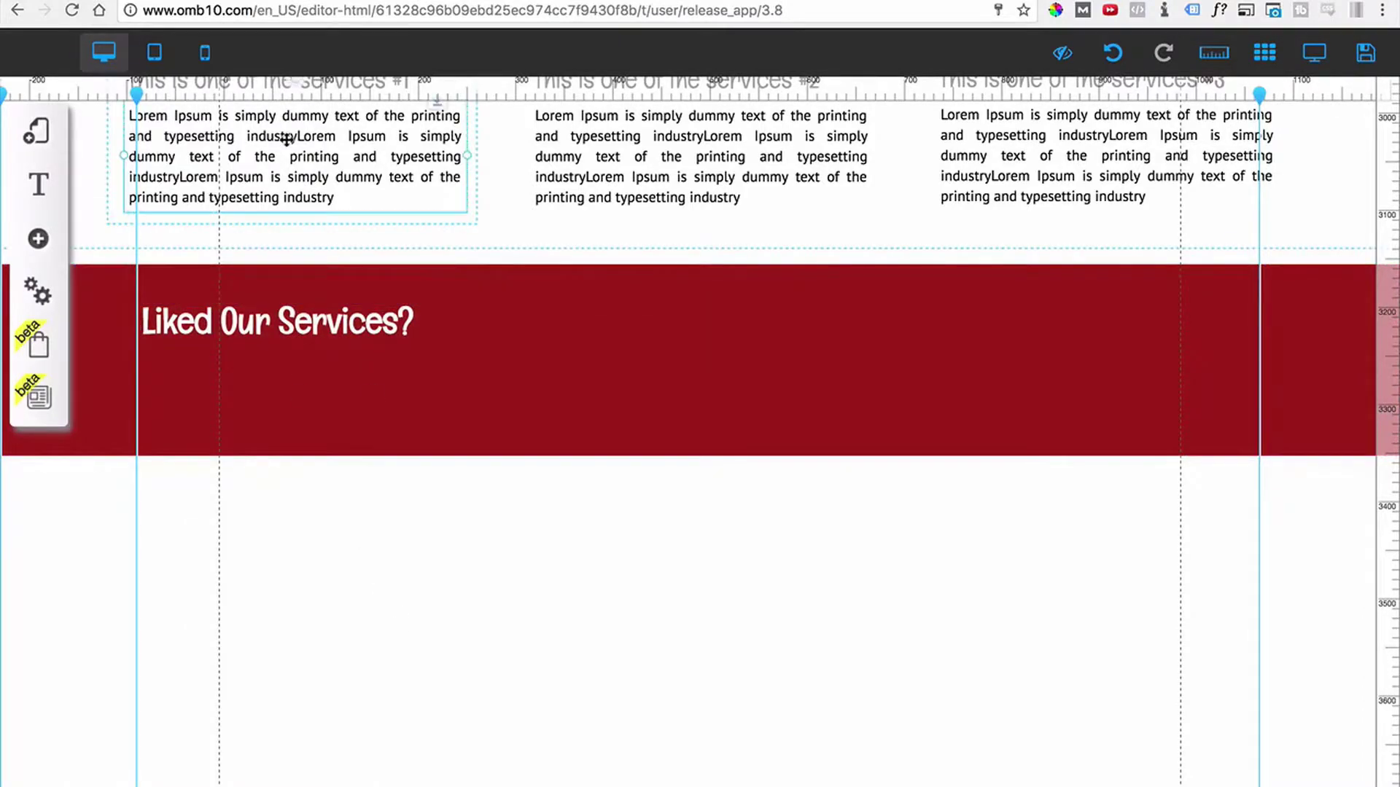
left_click_drag(286, 140, 300, 389)
double_click(301, 390)
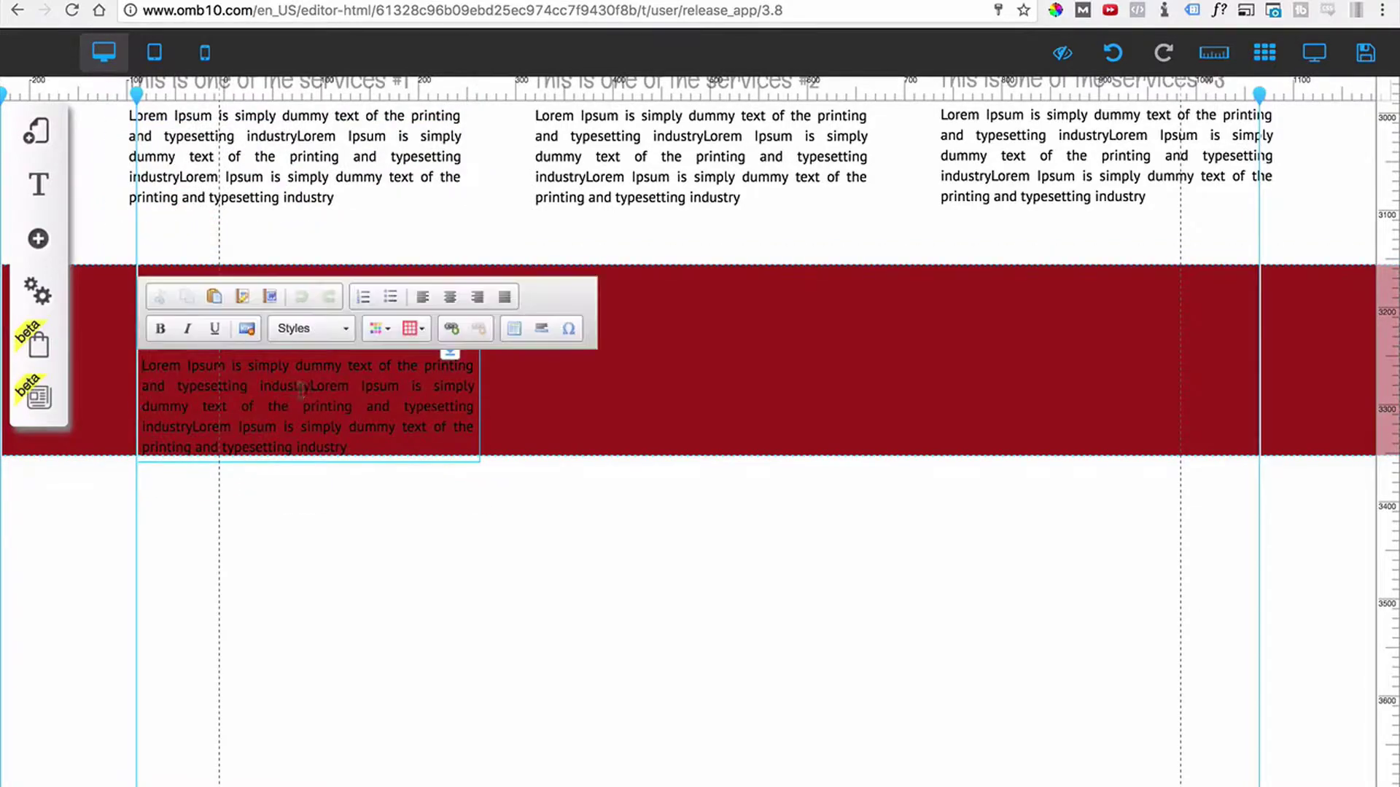
key("ctrl+a")
left_click(395, 326)
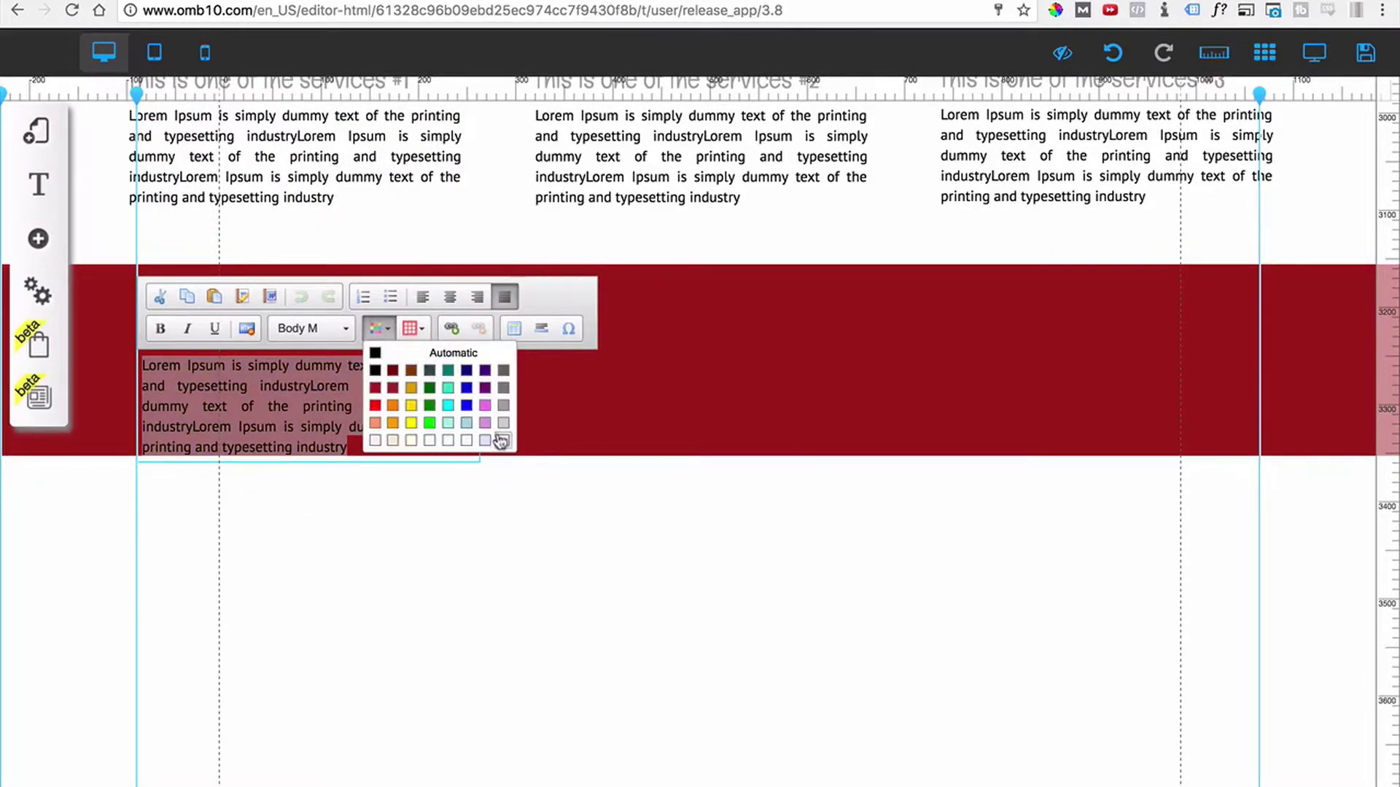
left_click(502, 441)
left_click(523, 515)
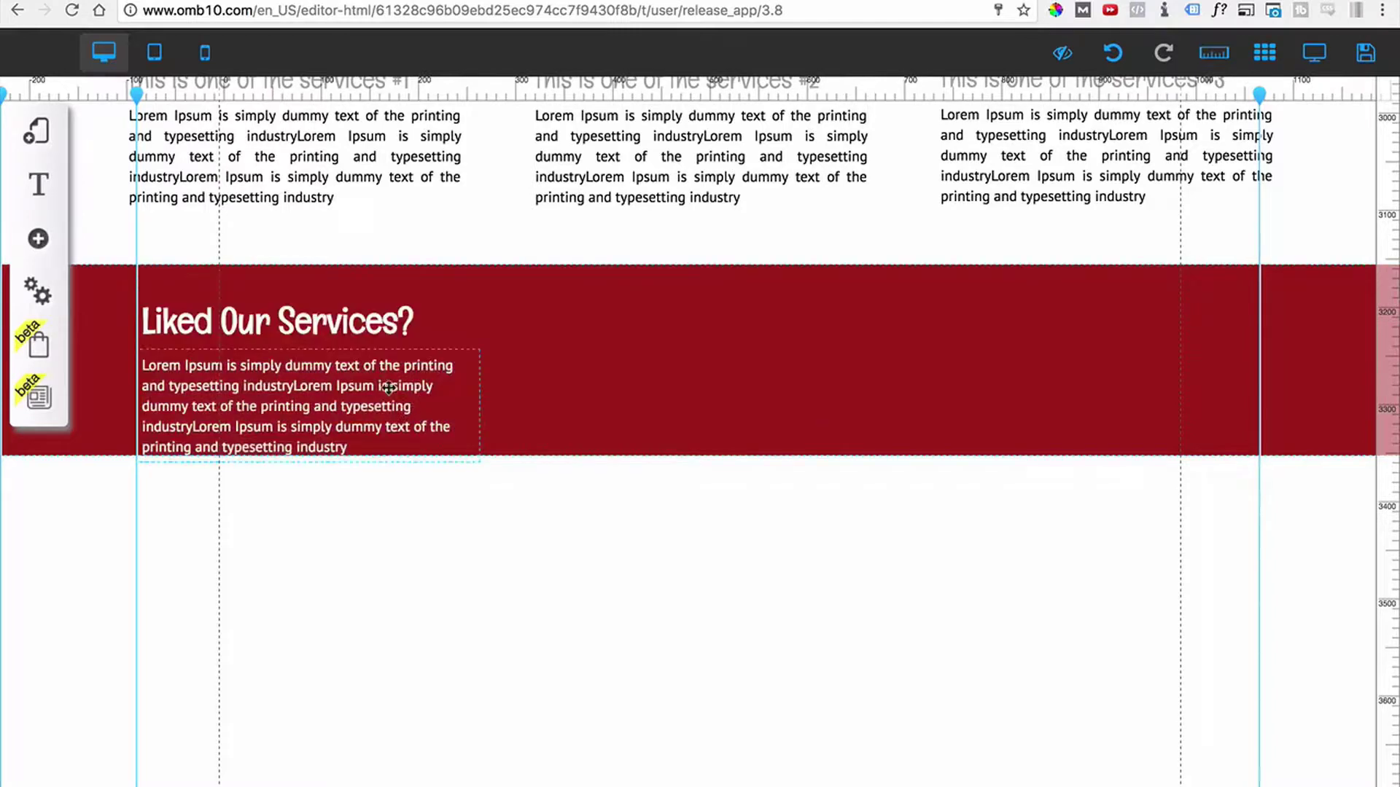
left_click_drag(480, 411, 671, 417)
left_click(750, 522)
scroll(653, 509, "up", 5)
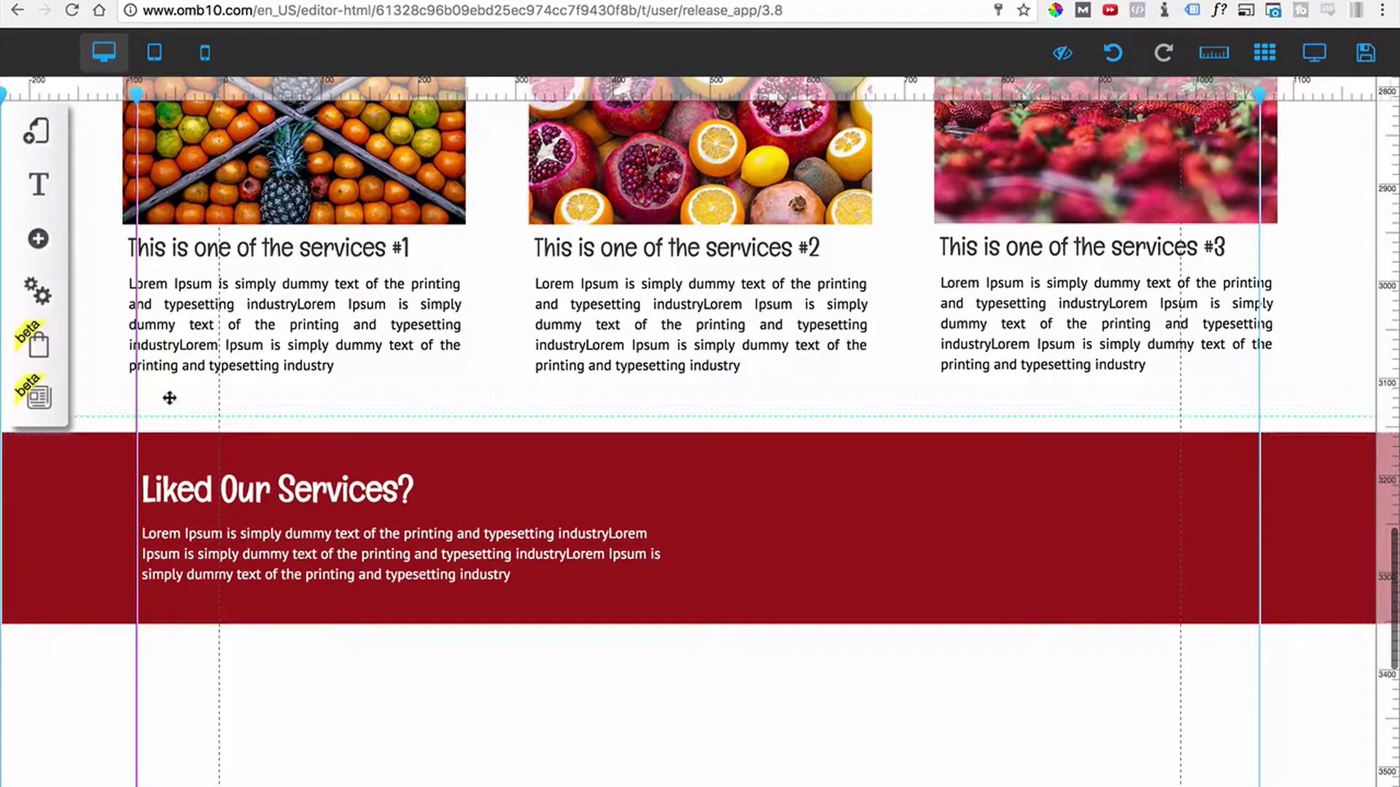
Place a rounded My Button on the dark red banner.
left_click(40, 244)
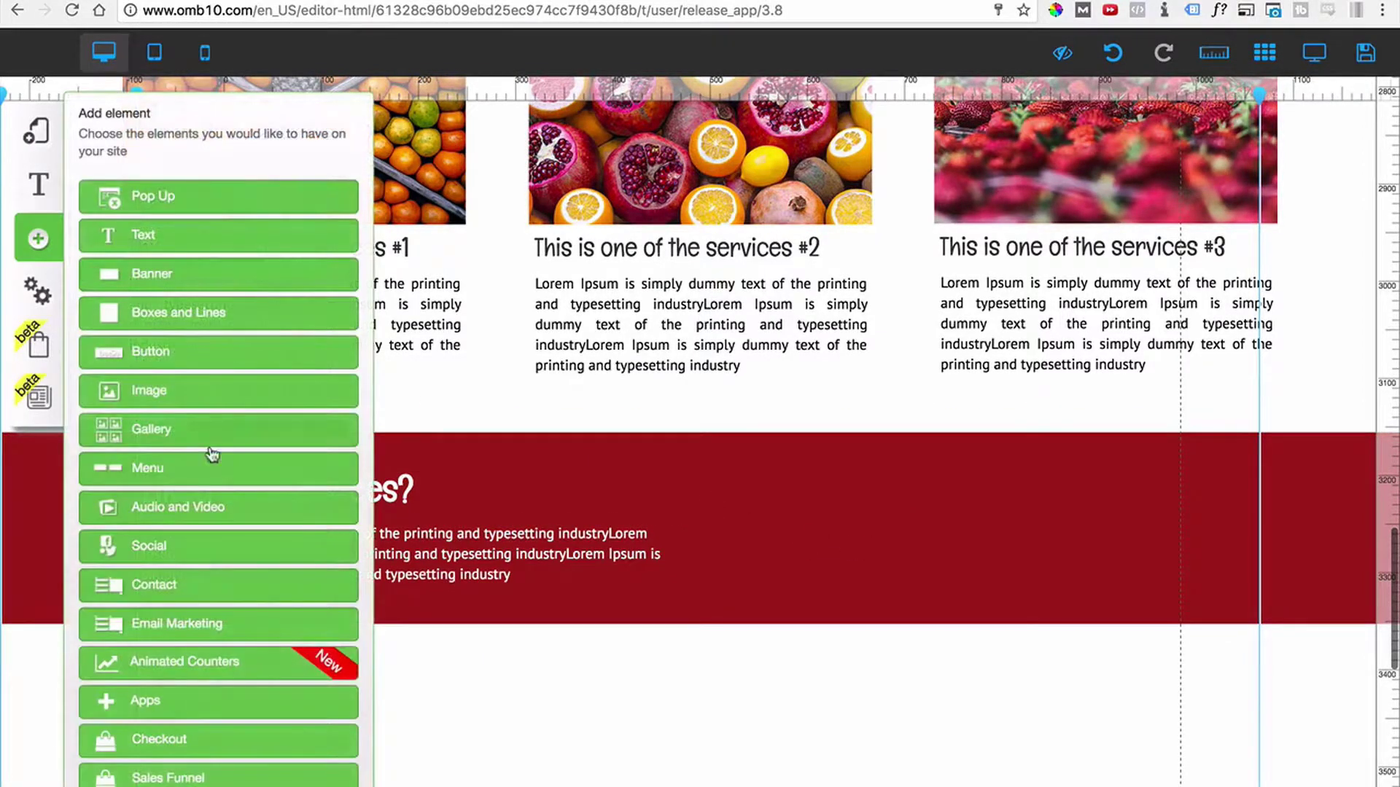
left_click(169, 356)
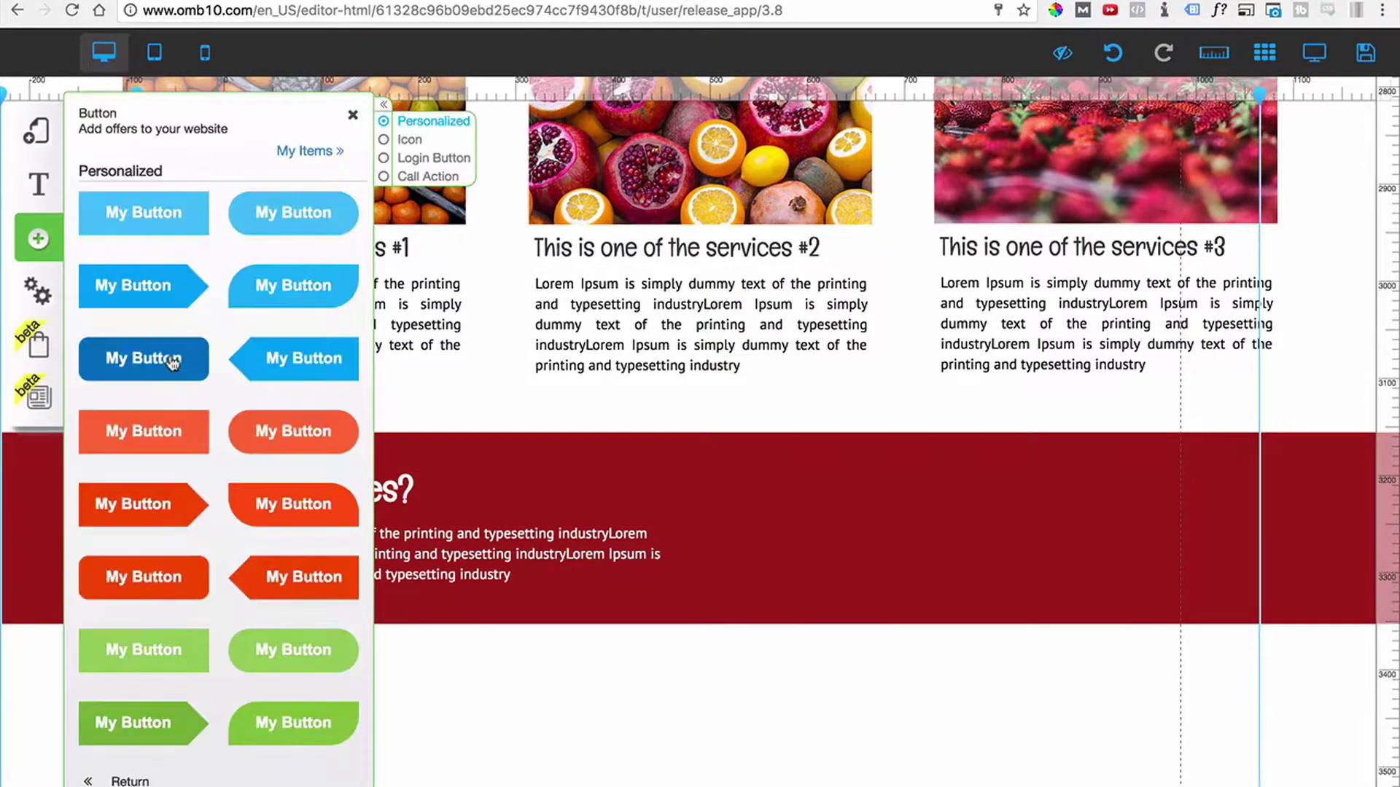
left_click_drag(229, 301, 866, 528)
left_click(866, 527)
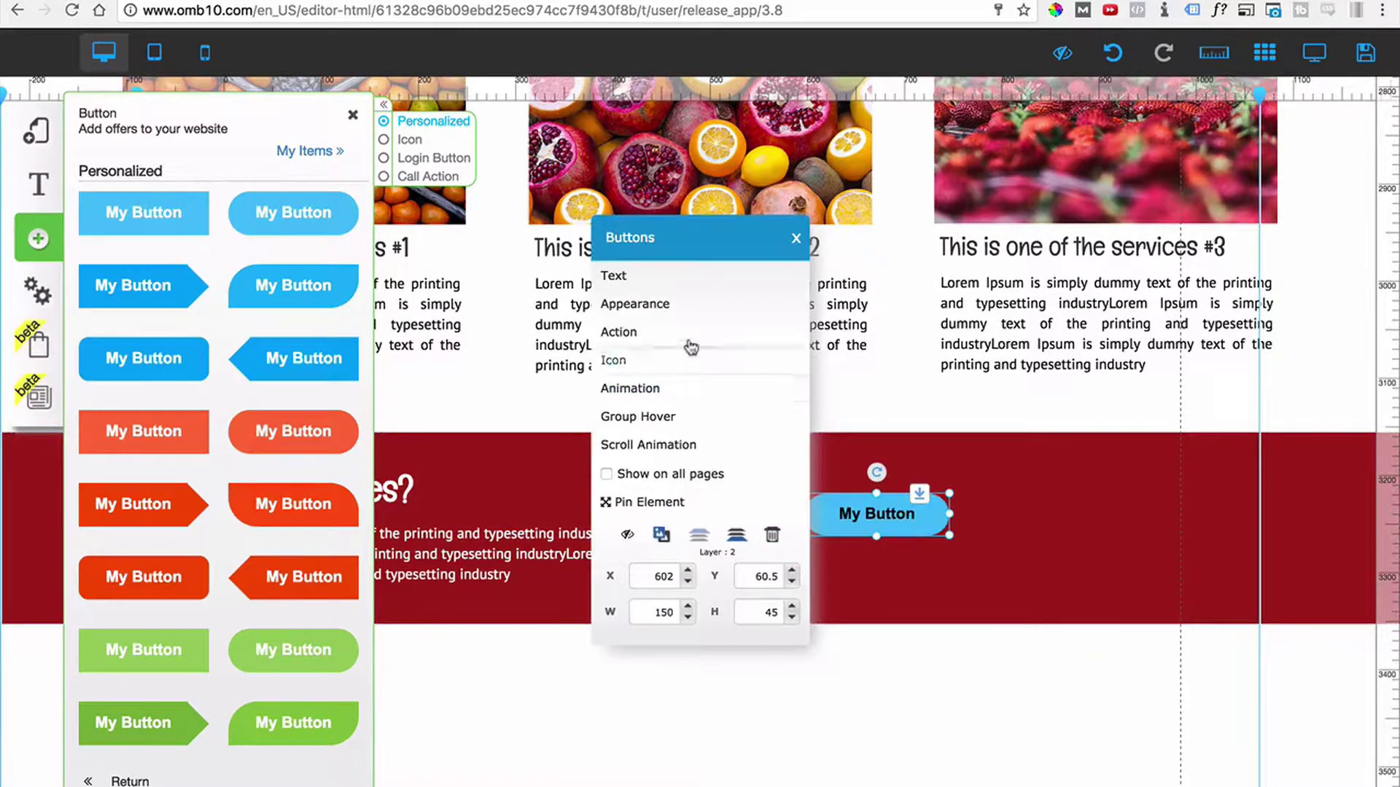
Create and apply a new button style named White Boarder.
left_click(636, 310)
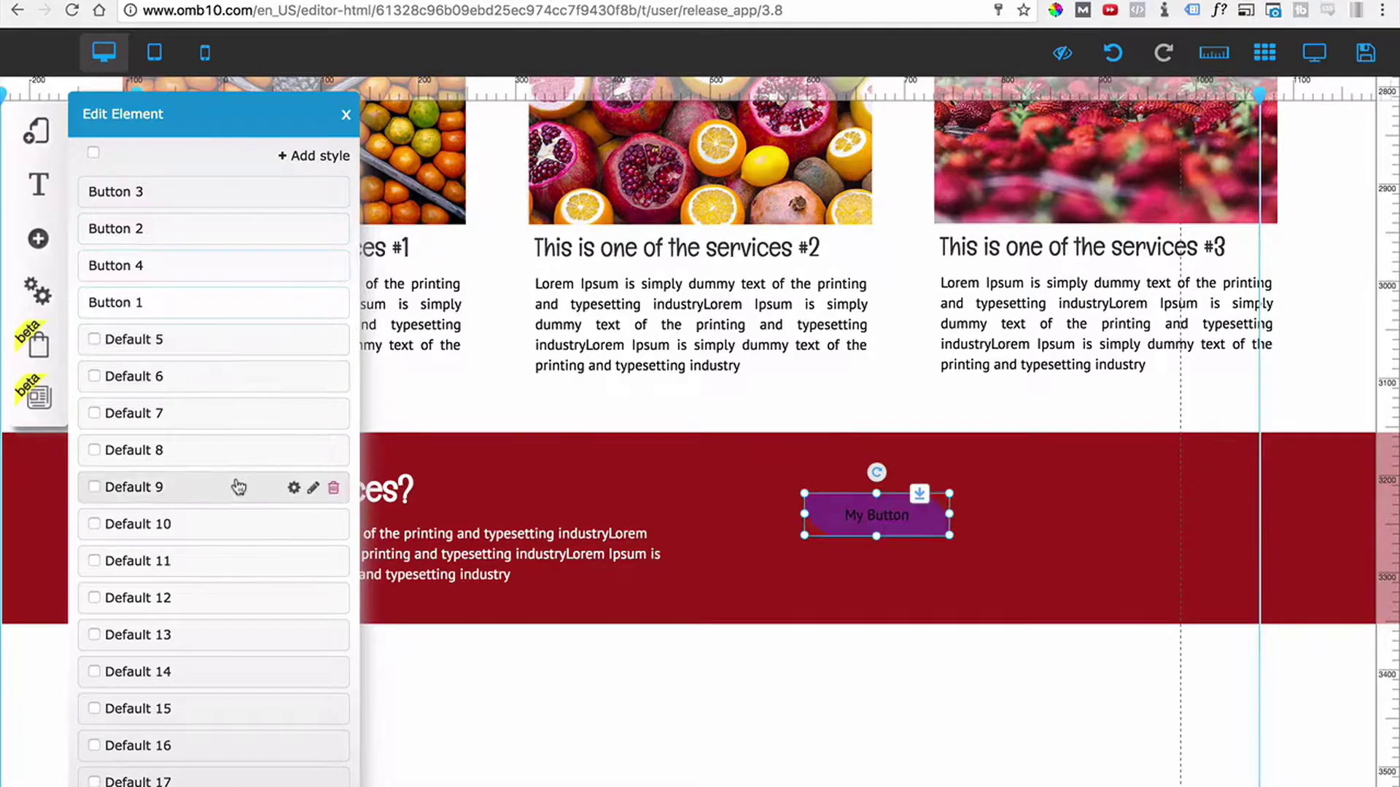
left_click(315, 155)
left_click(424, 187)
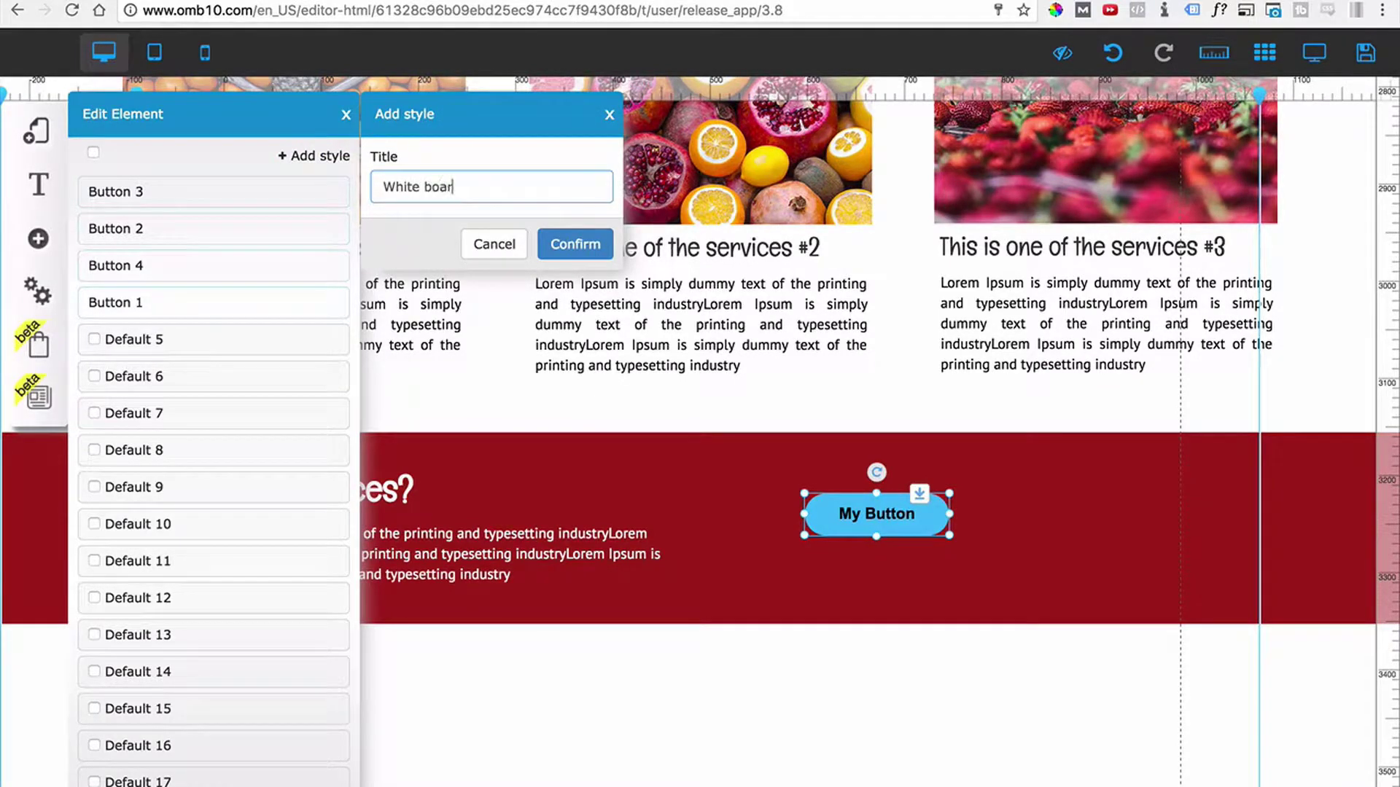
left_click(575, 244)
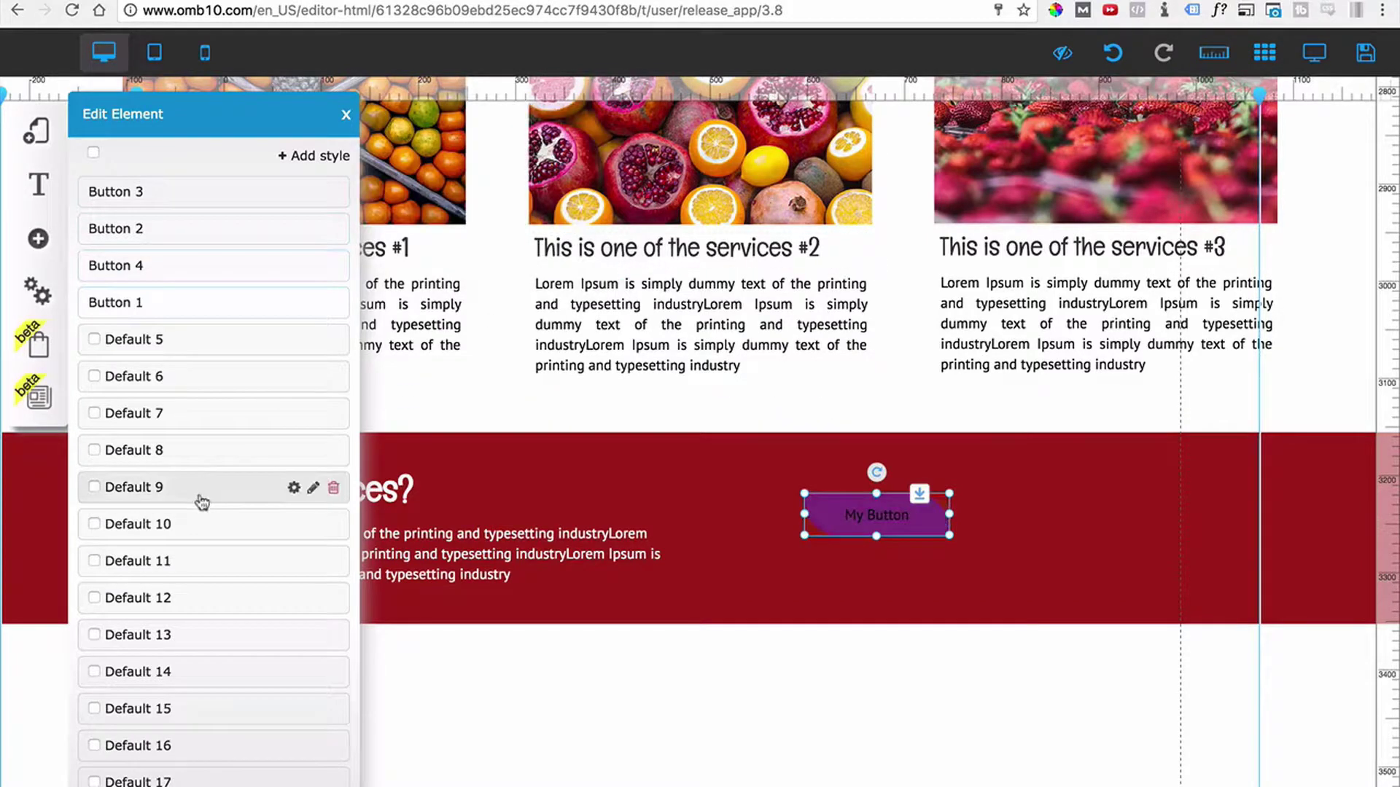
scroll(146, 554, "down", 8)
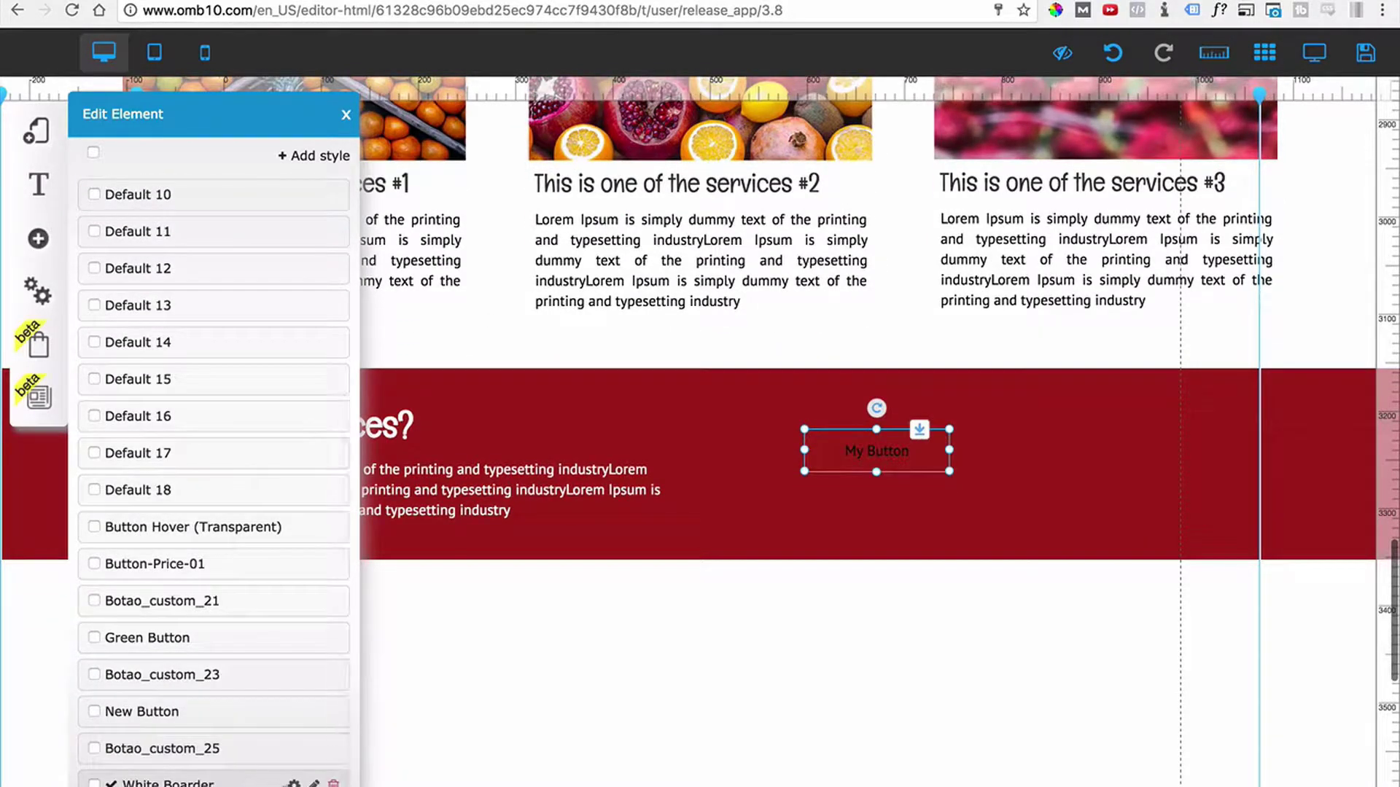
Give the White Boarder style a solid 2px white border.
left_click(294, 782)
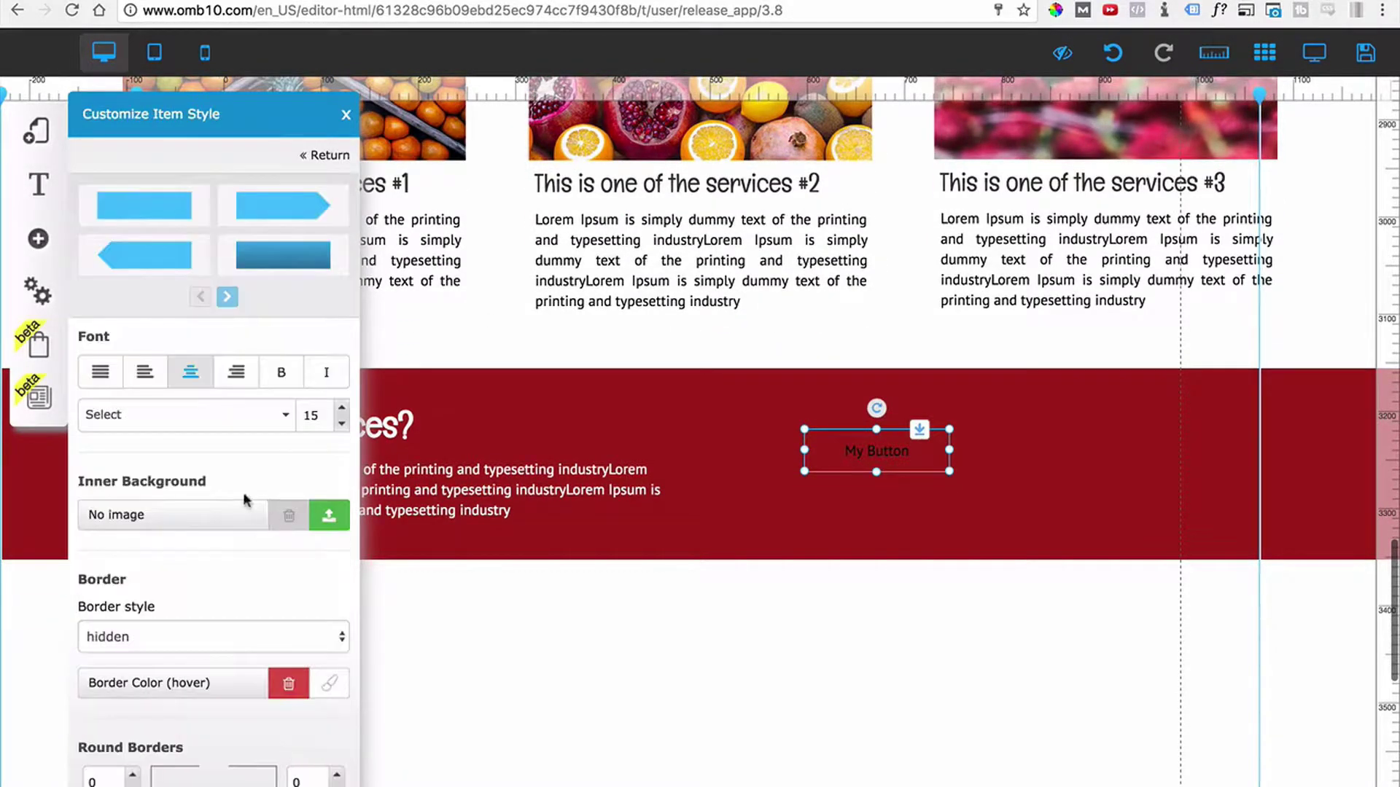
left_click(166, 645)
left_click(156, 656)
scroll(161, 631, "down", 1)
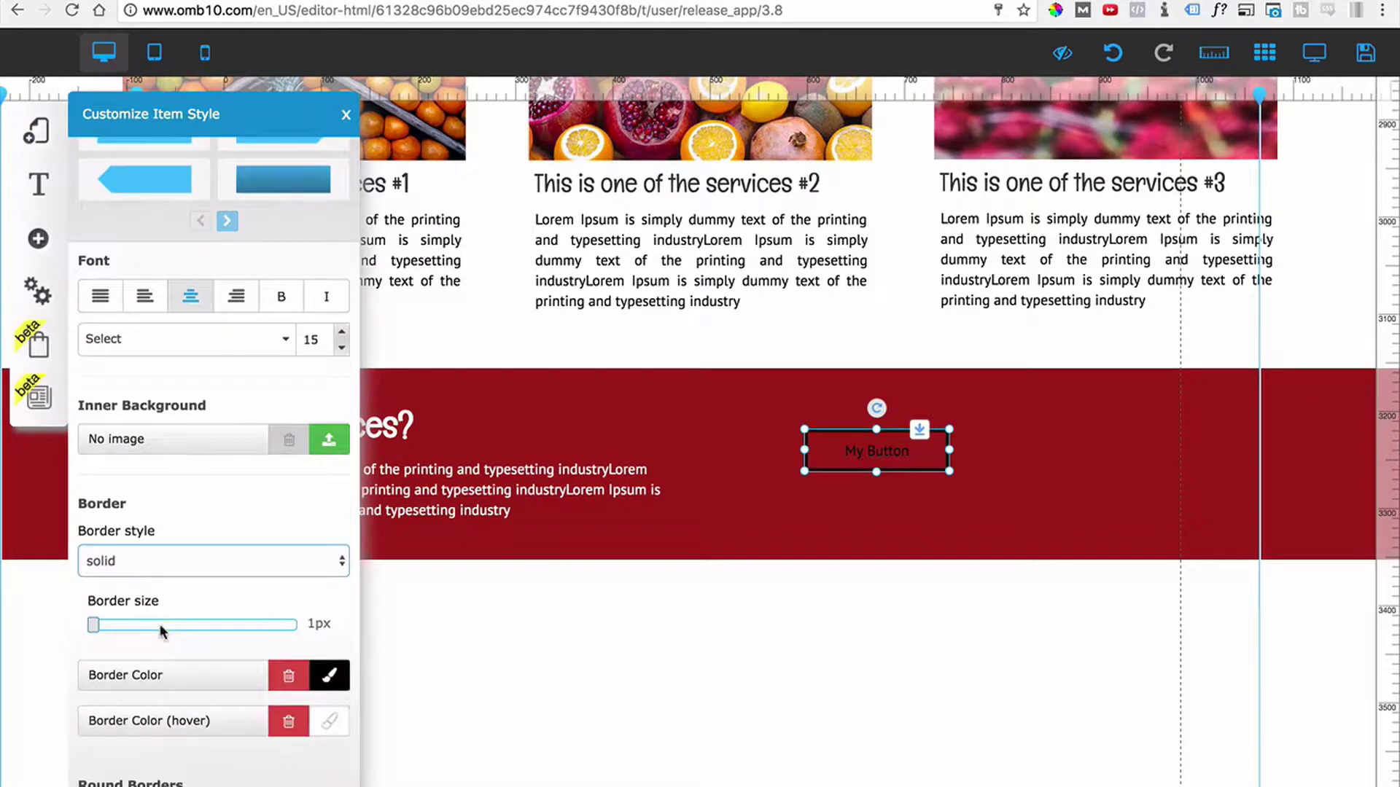
mouse_move(94, 626)
left_mouse_down()
mouse_move(117, 629)
mouse_move(105, 639)
left_mouse_up()
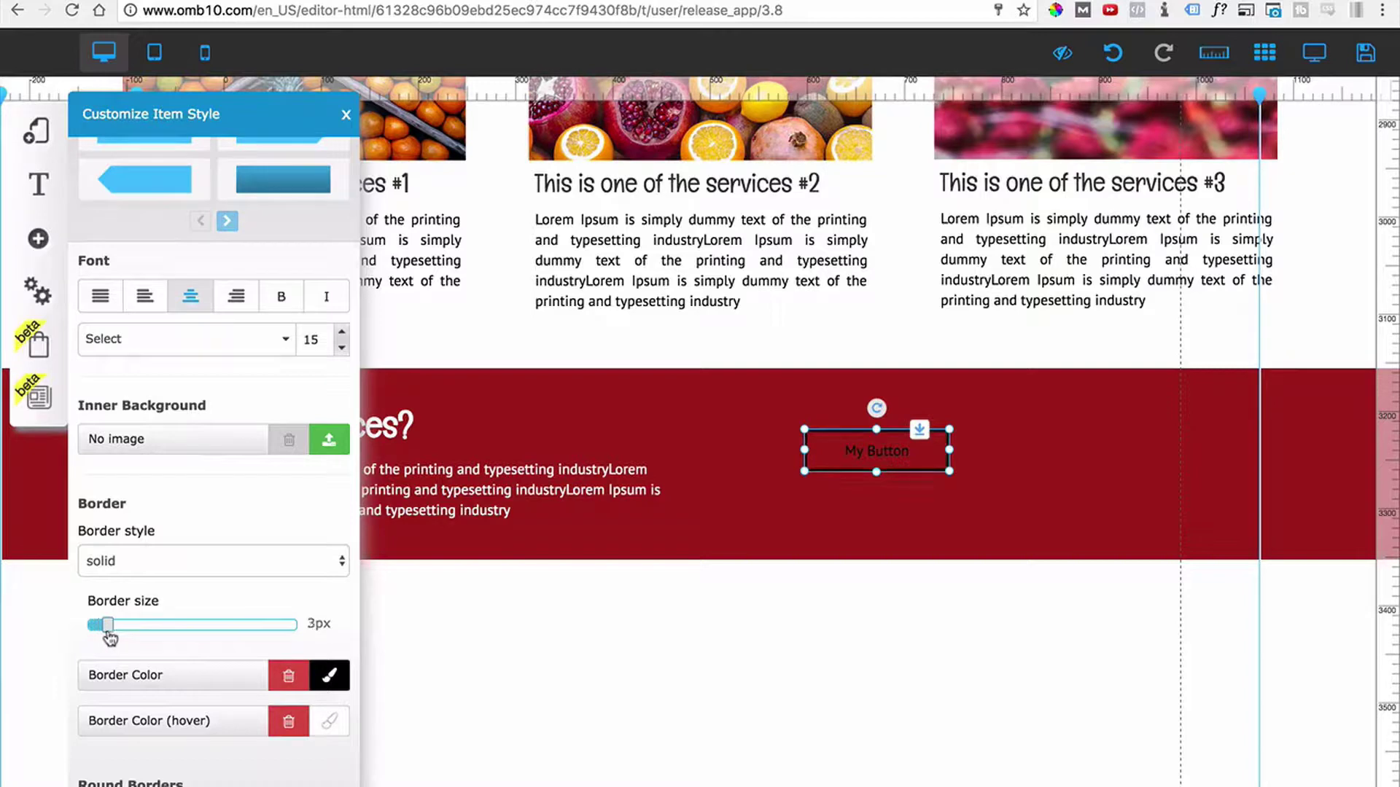
left_click(300, 681)
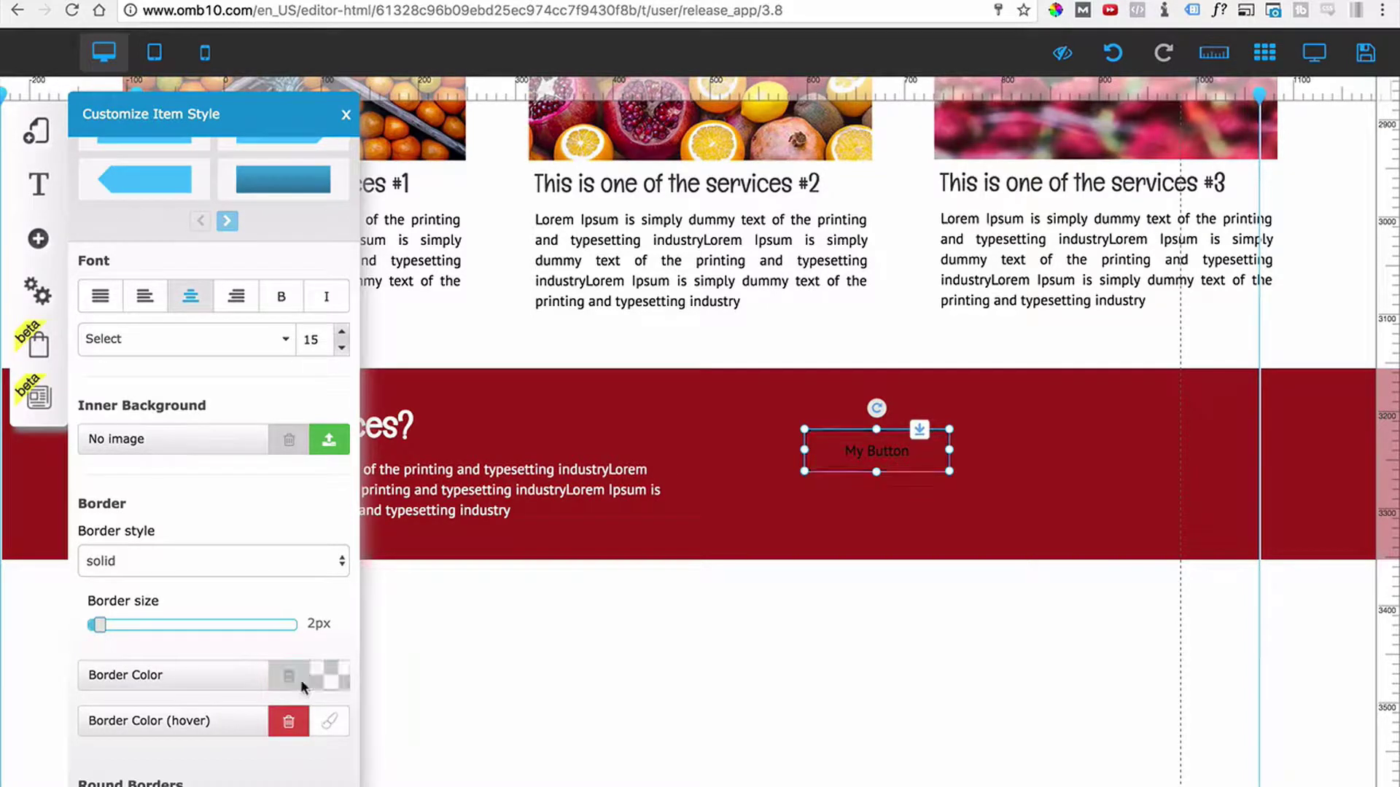
left_click(312, 685)
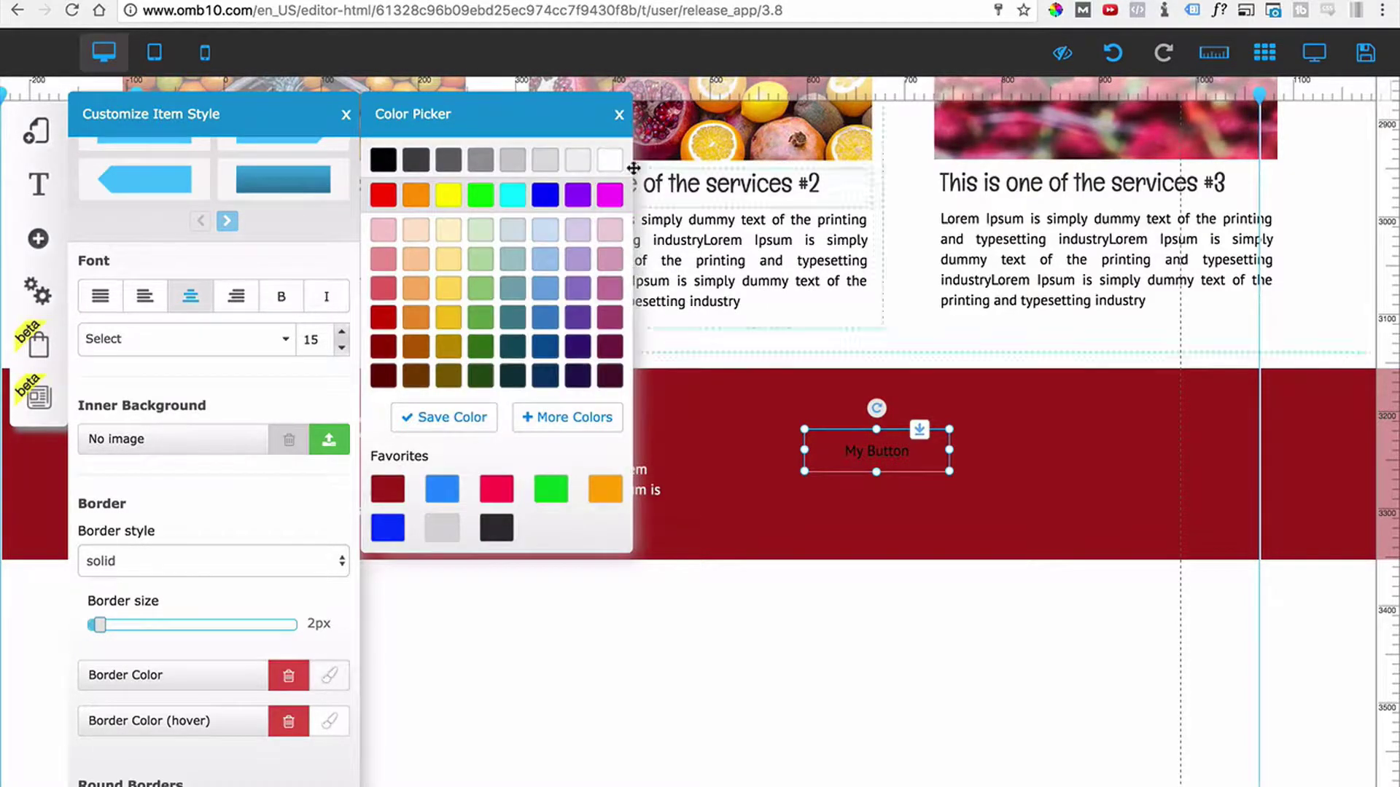
left_click(613, 165)
Set the button's hover border colour to medium grey.
scroll(246, 647, "down", 1)
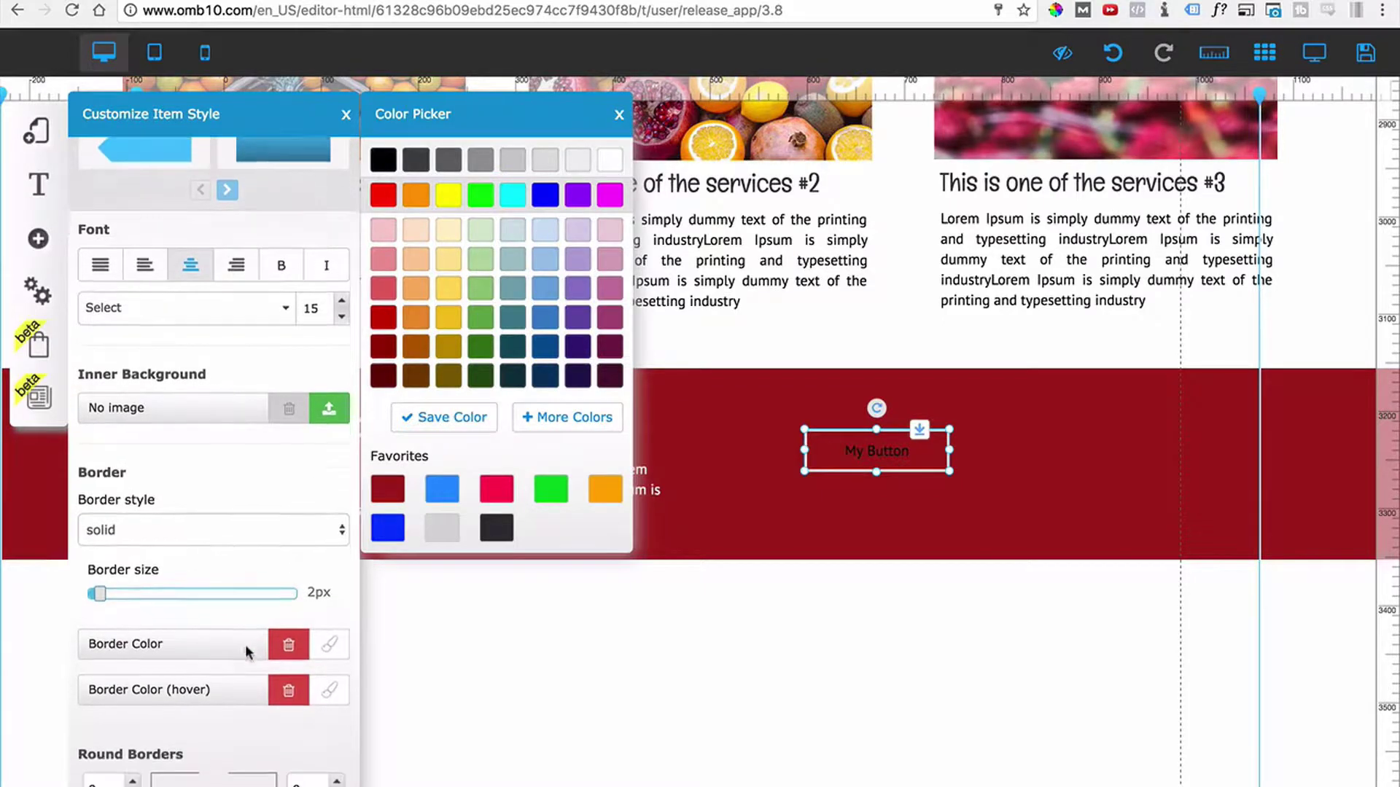
left_click(333, 689)
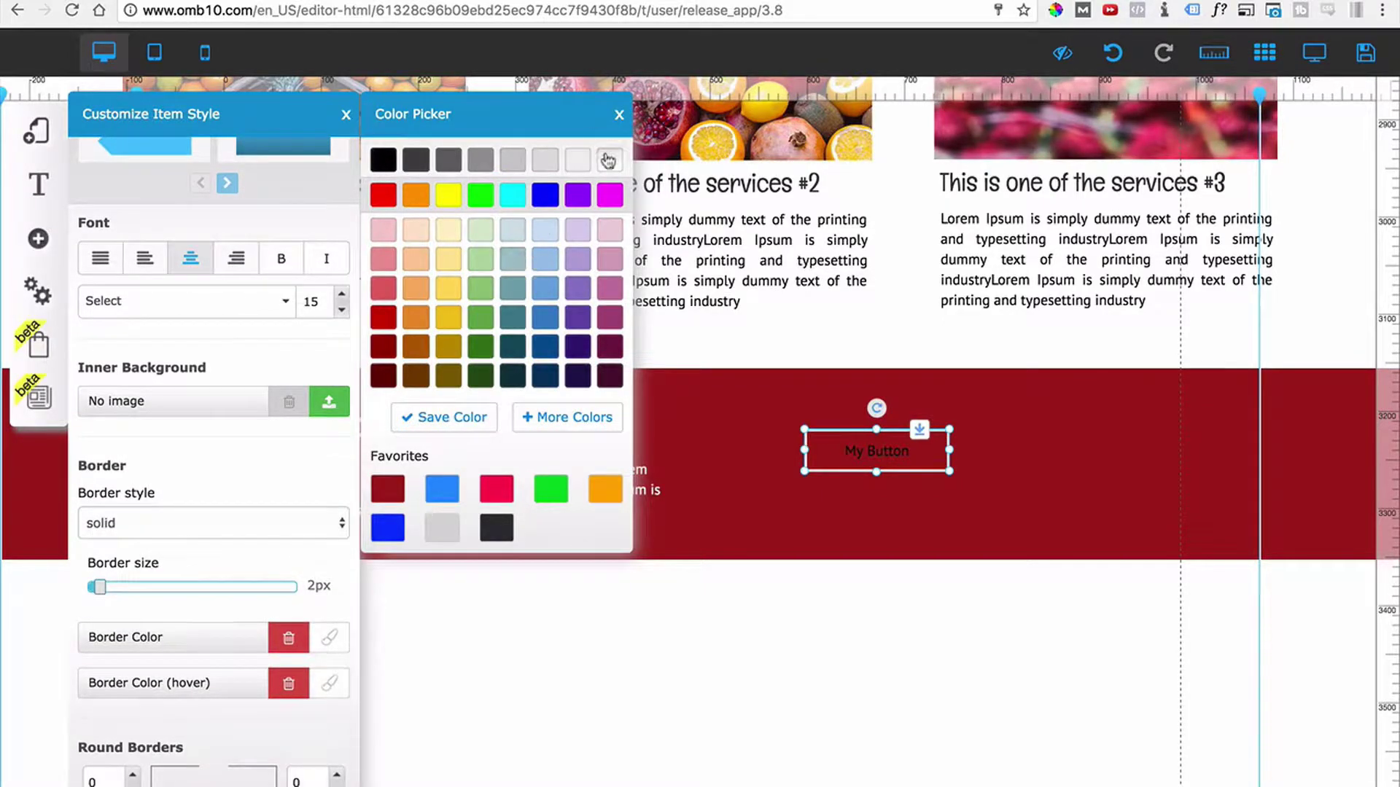
left_click(618, 117)
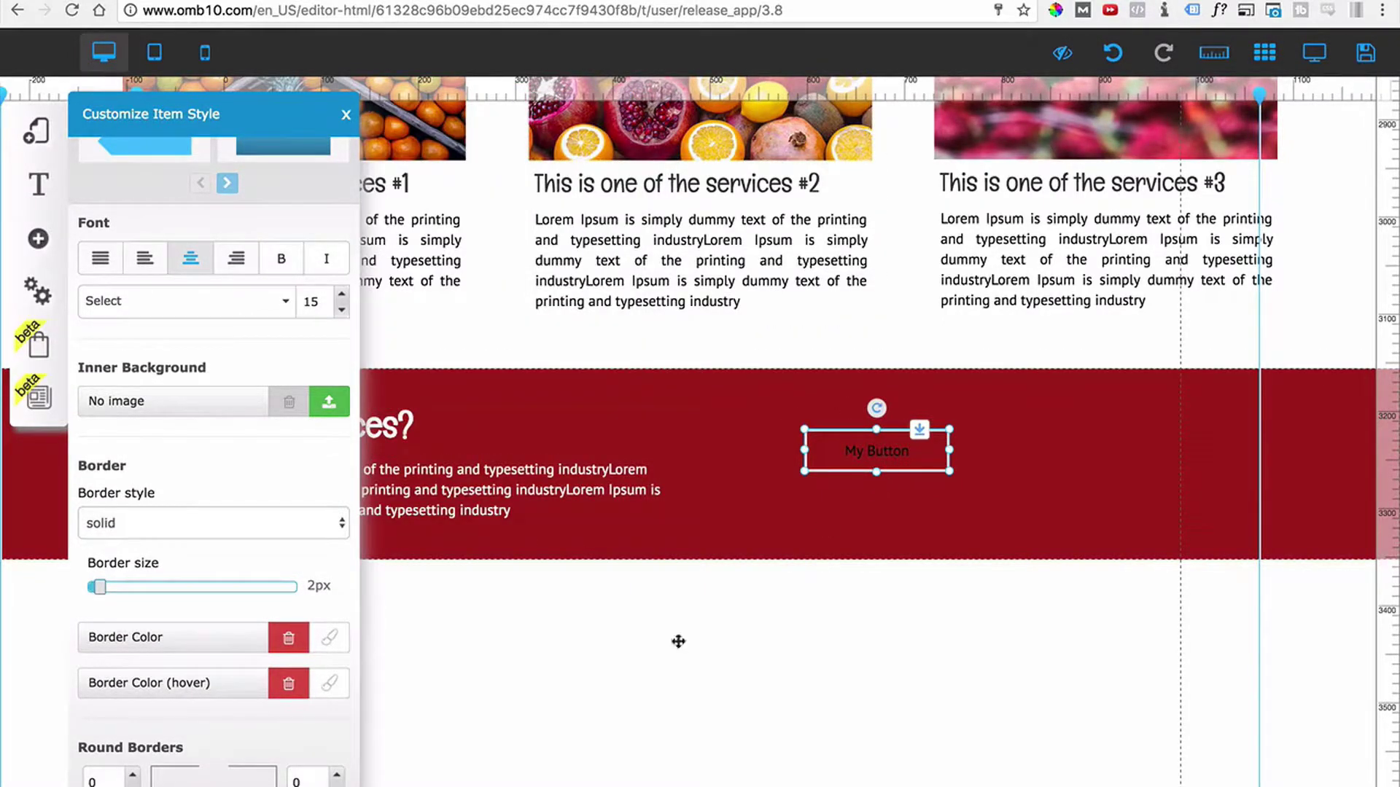
left_click(330, 684)
left_click(547, 165)
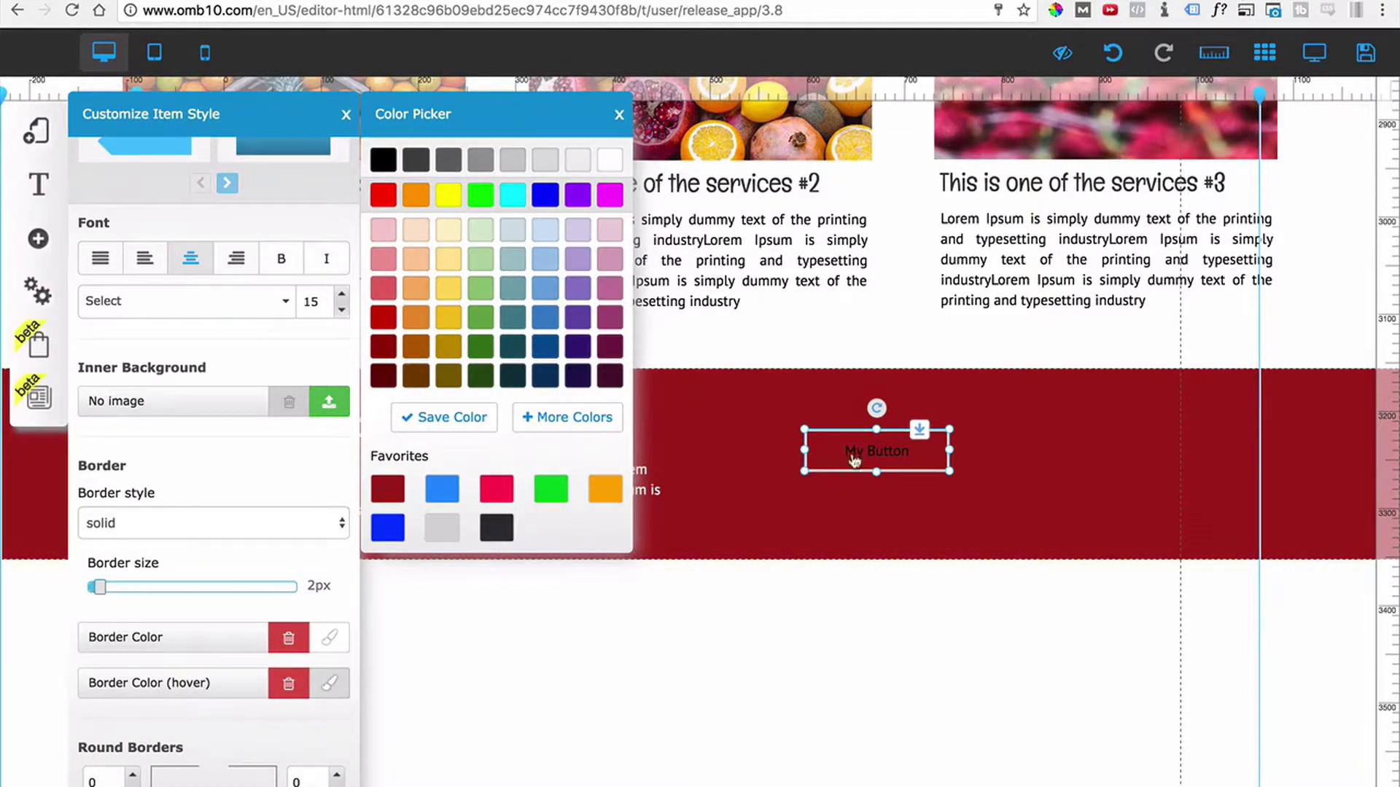
left_click(481, 164)
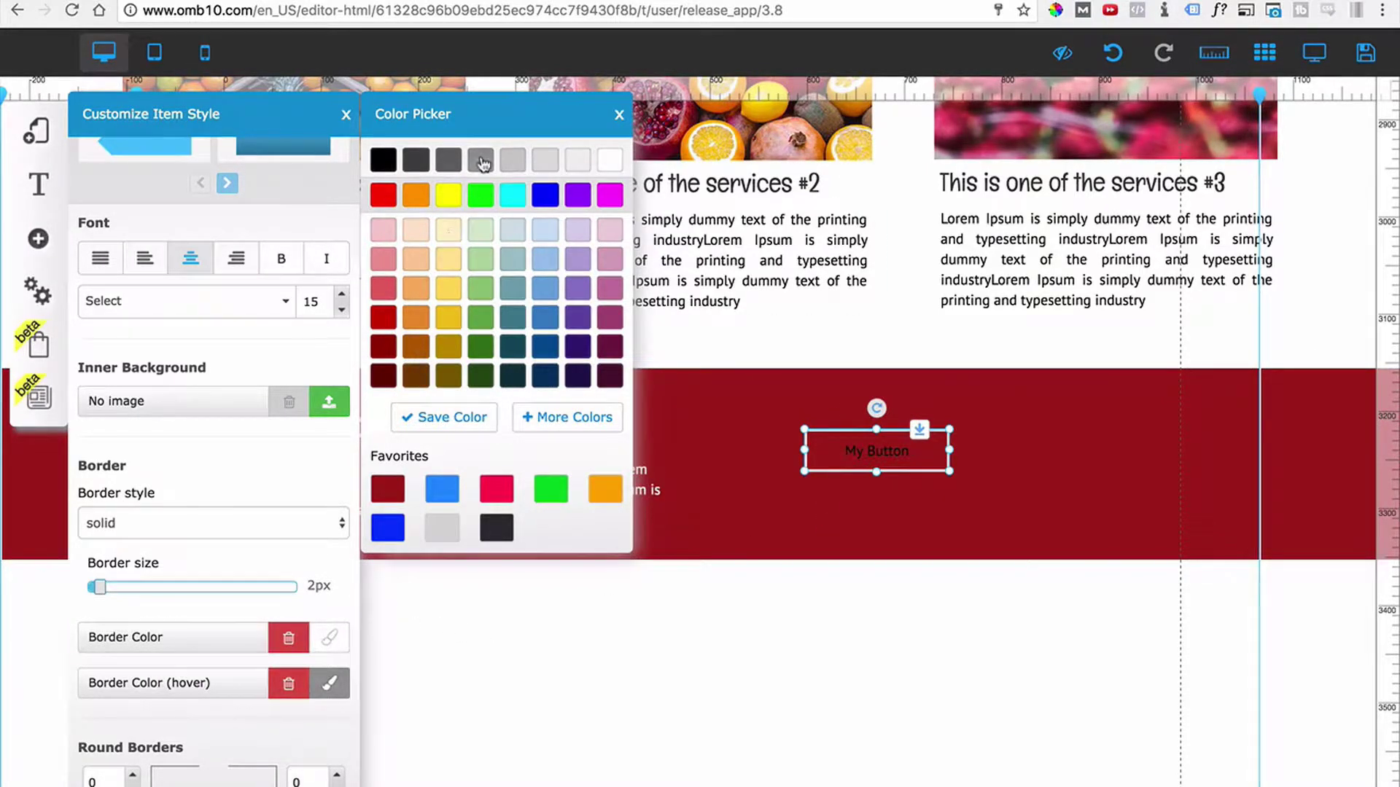
scroll(244, 612, "down", 2)
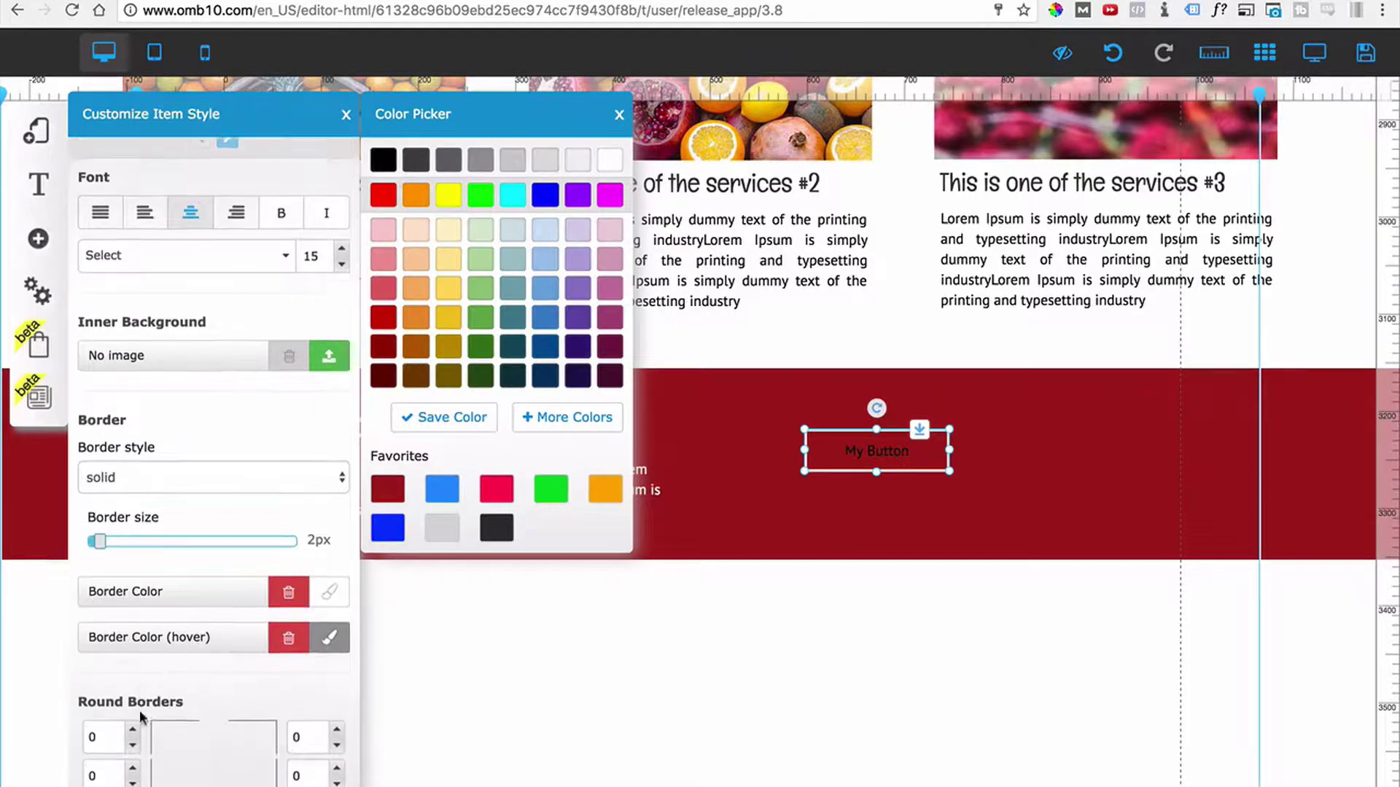
Set all four Round Borders corner radii of My Button to 100.
double_click(91, 724)
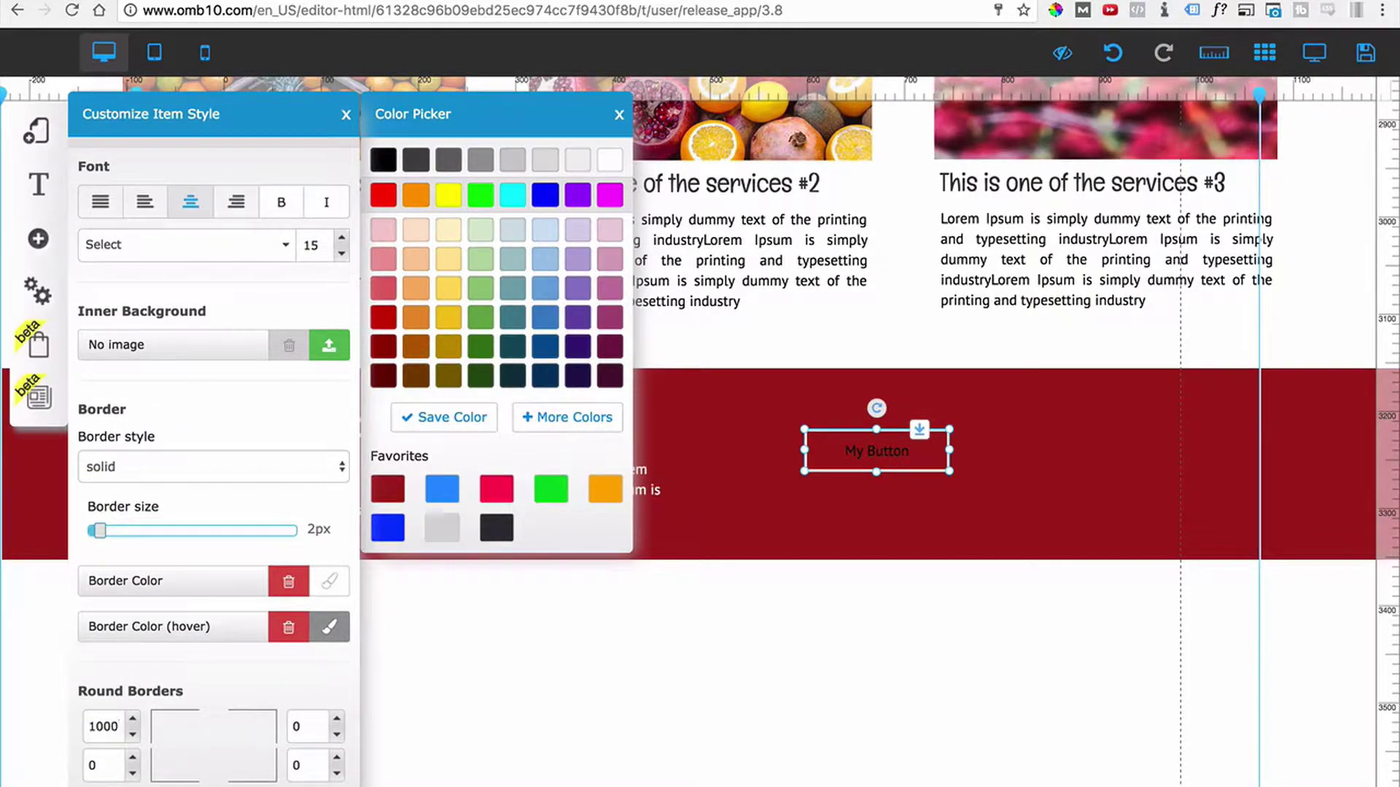
type("1000")
key("BackSpace")
key("Tab")
type("10")
key("Tab")
type("1")
key("Tab")
type("100")
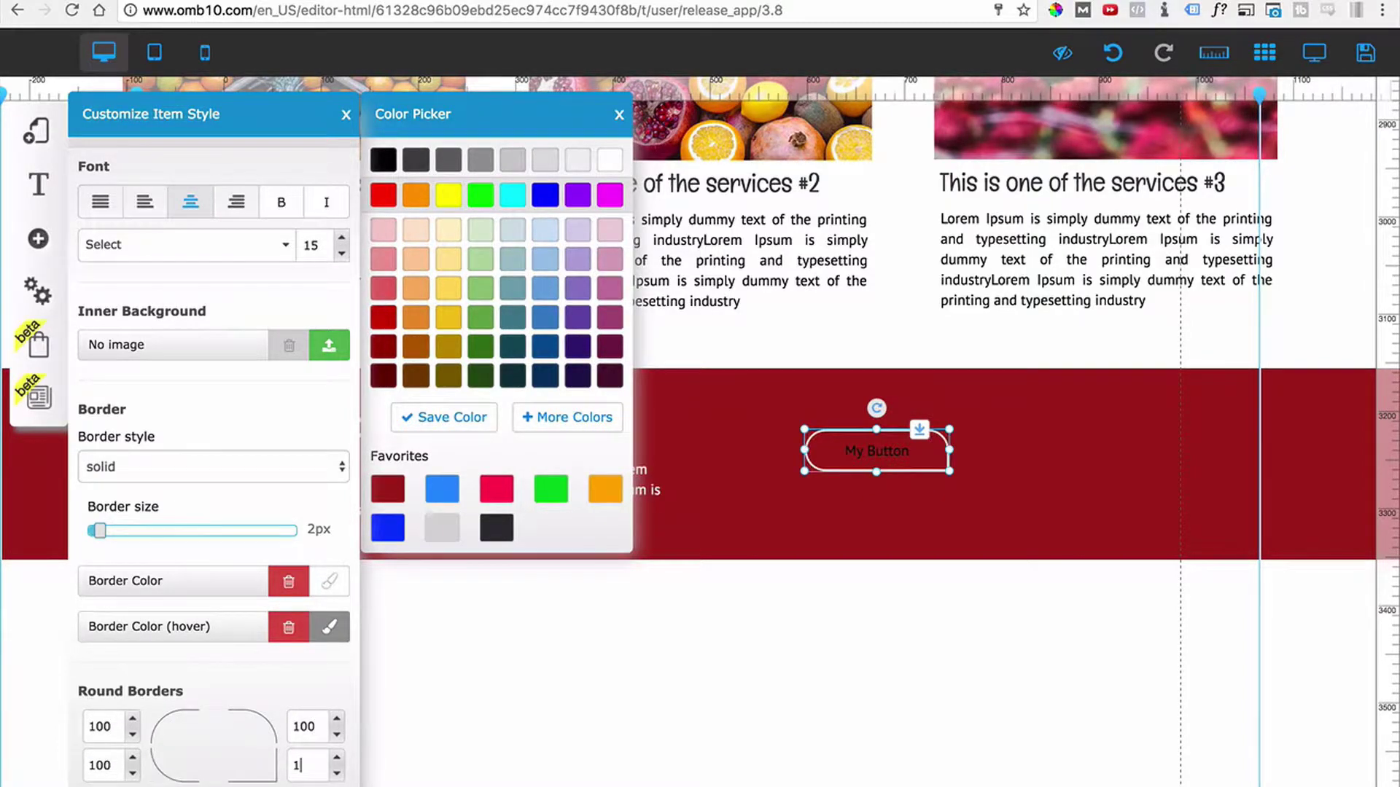
key("Tab")
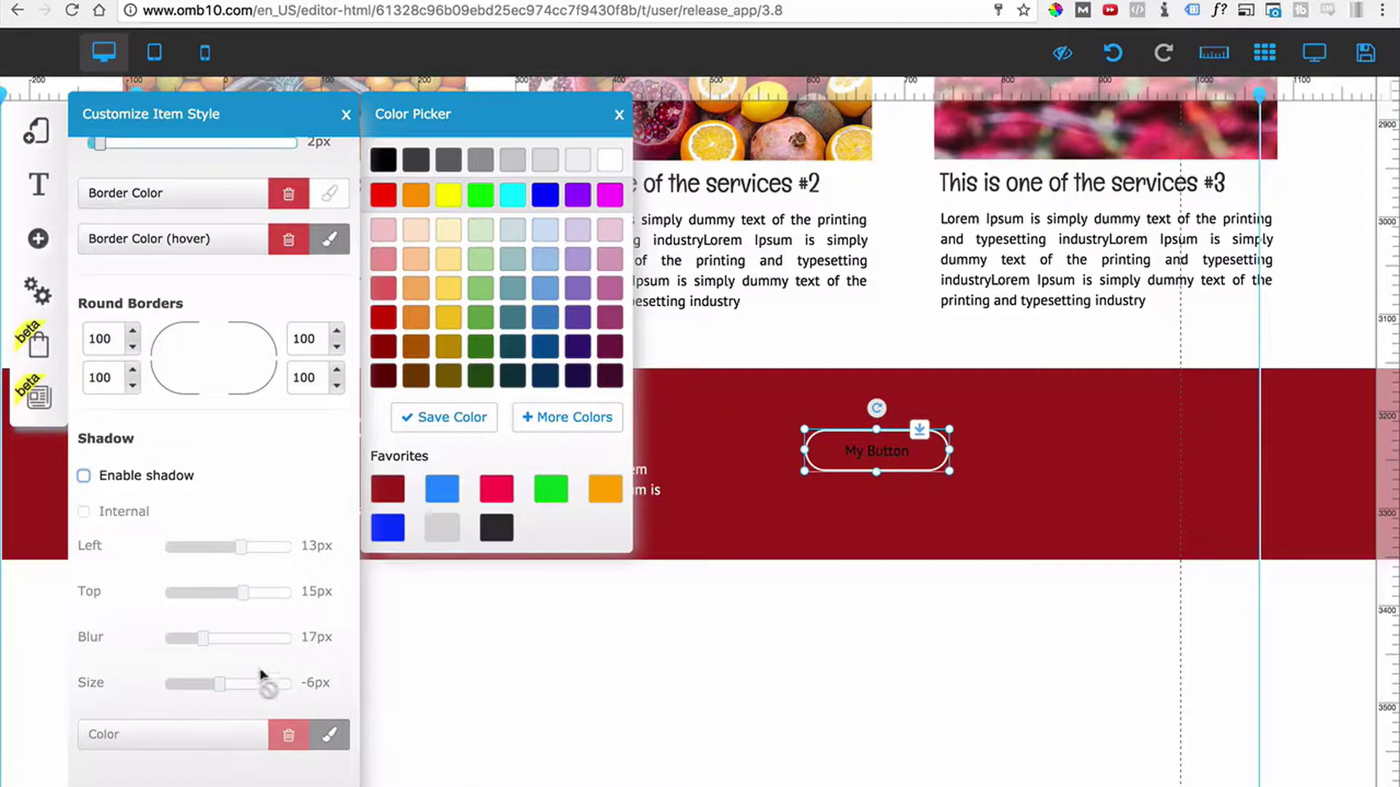
Make the button's text color white.
scroll(262, 671, "down", 4)
scroll(246, 651, "down", 1)
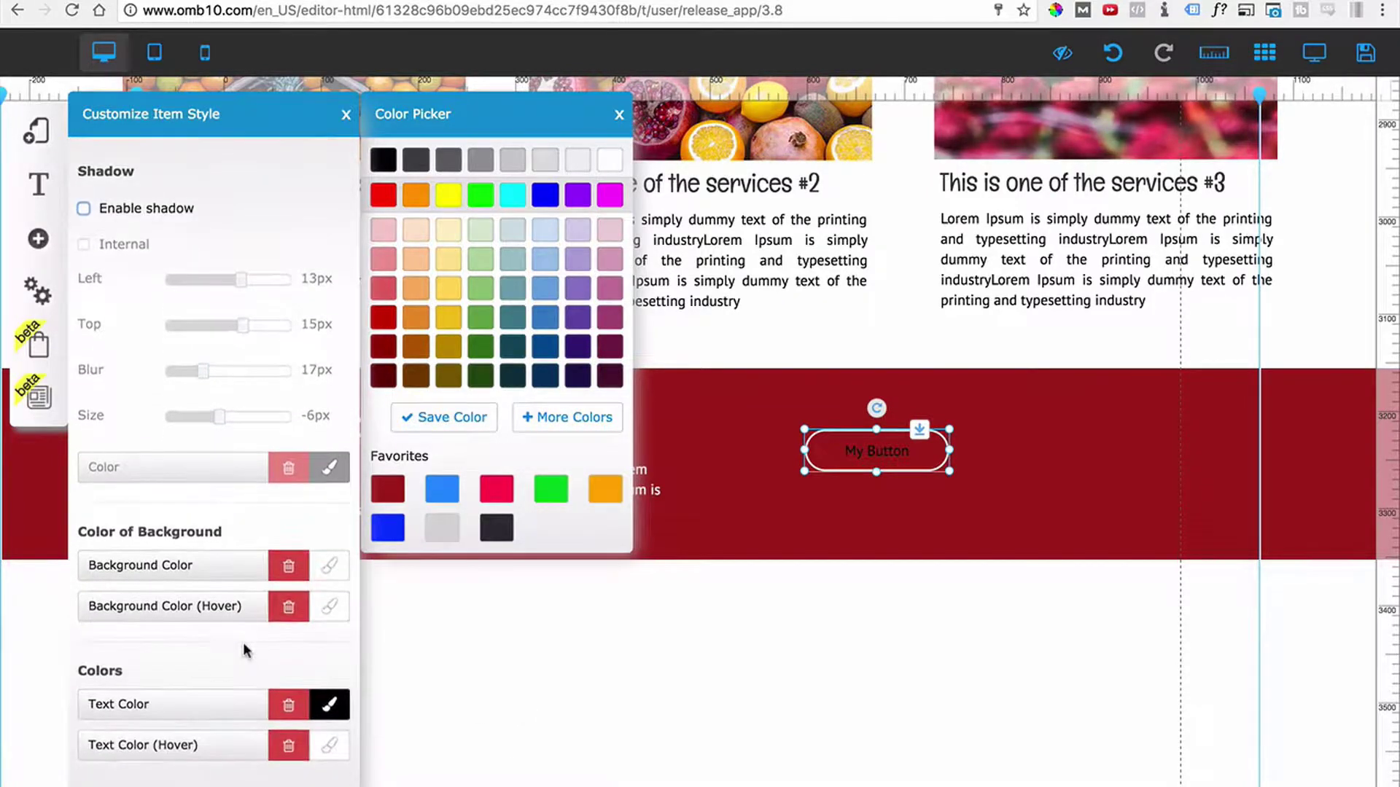
left_click(327, 718)
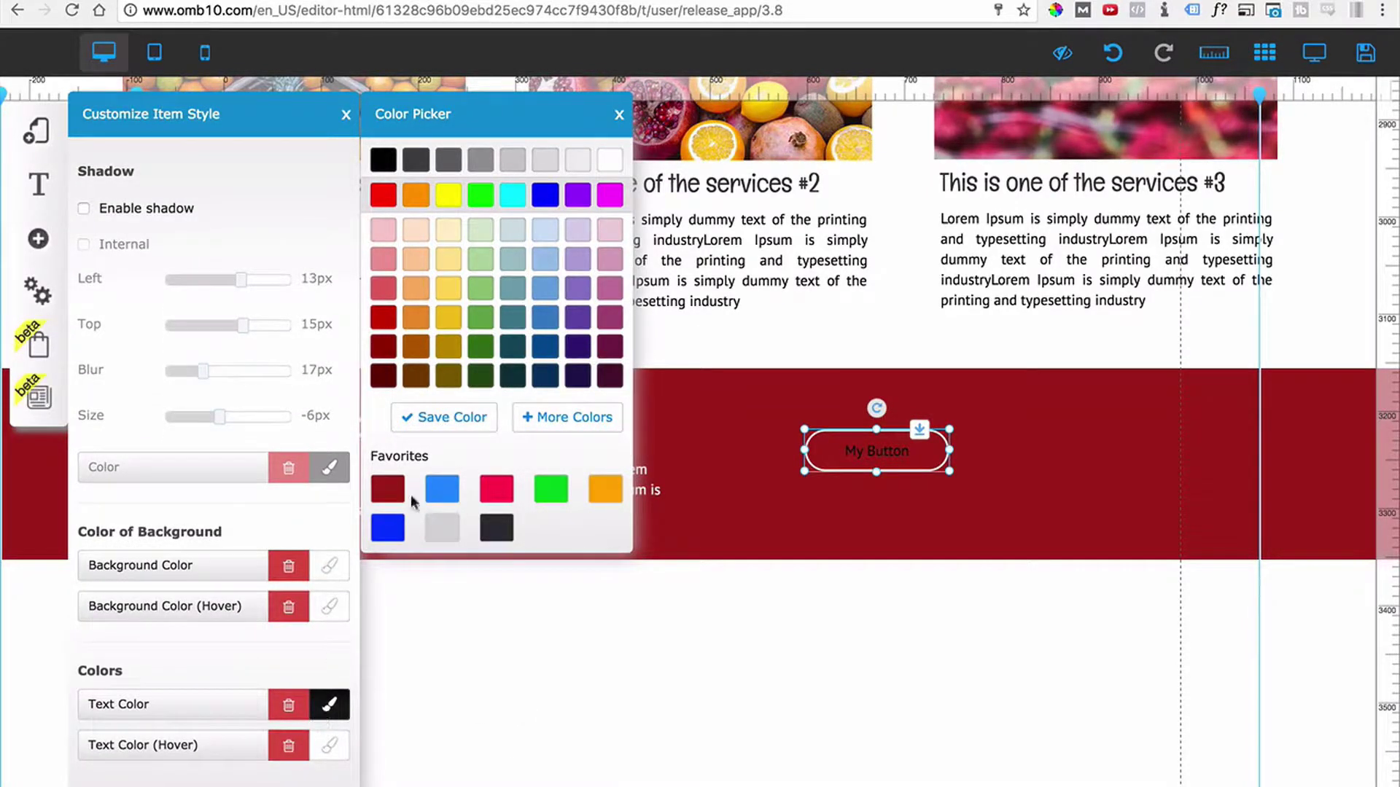
left_click(610, 159)
Change the button font to Arial Black and raise its size to 21.
scroll(210, 288, "up", 4)
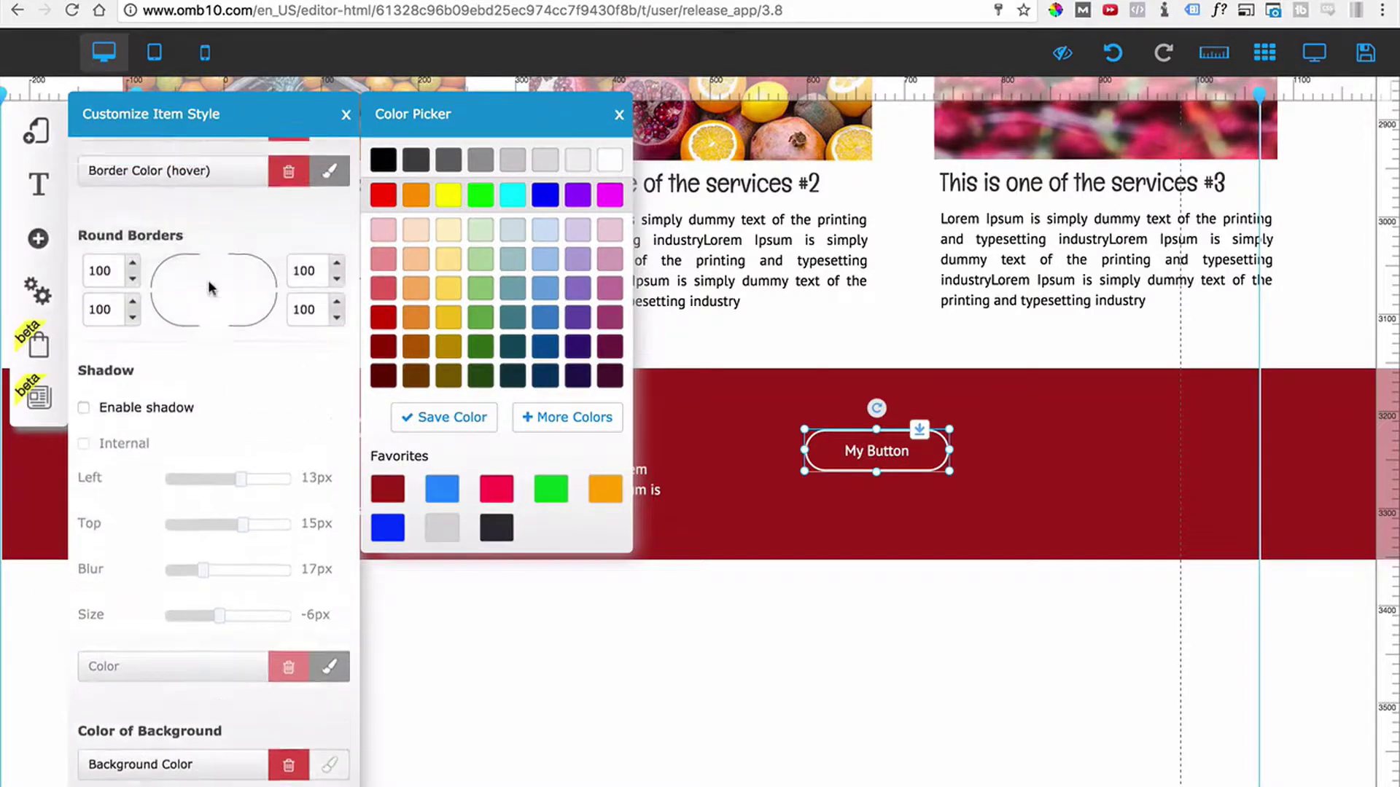
scroll(209, 288, "up", 10)
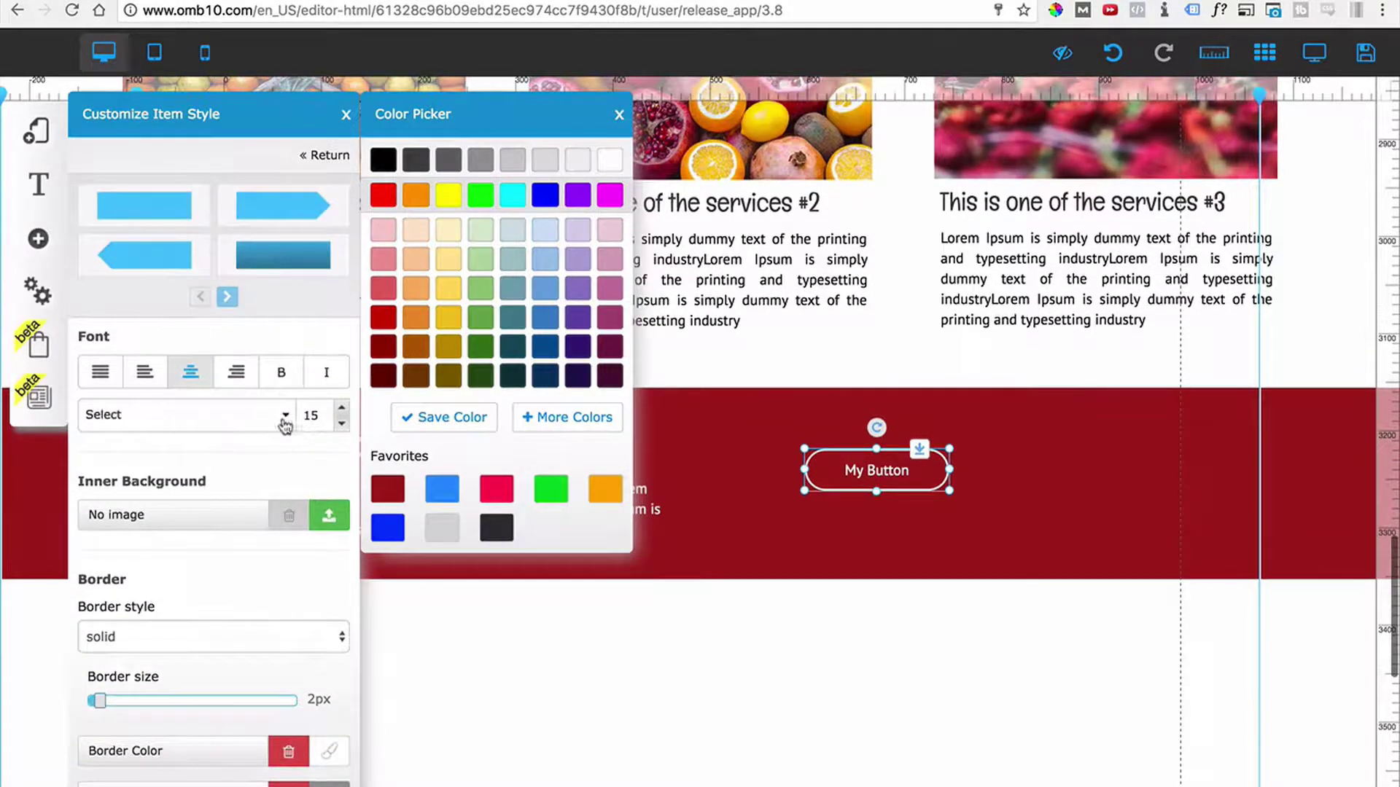
left_click(284, 420)
scroll(149, 598, "down", 3)
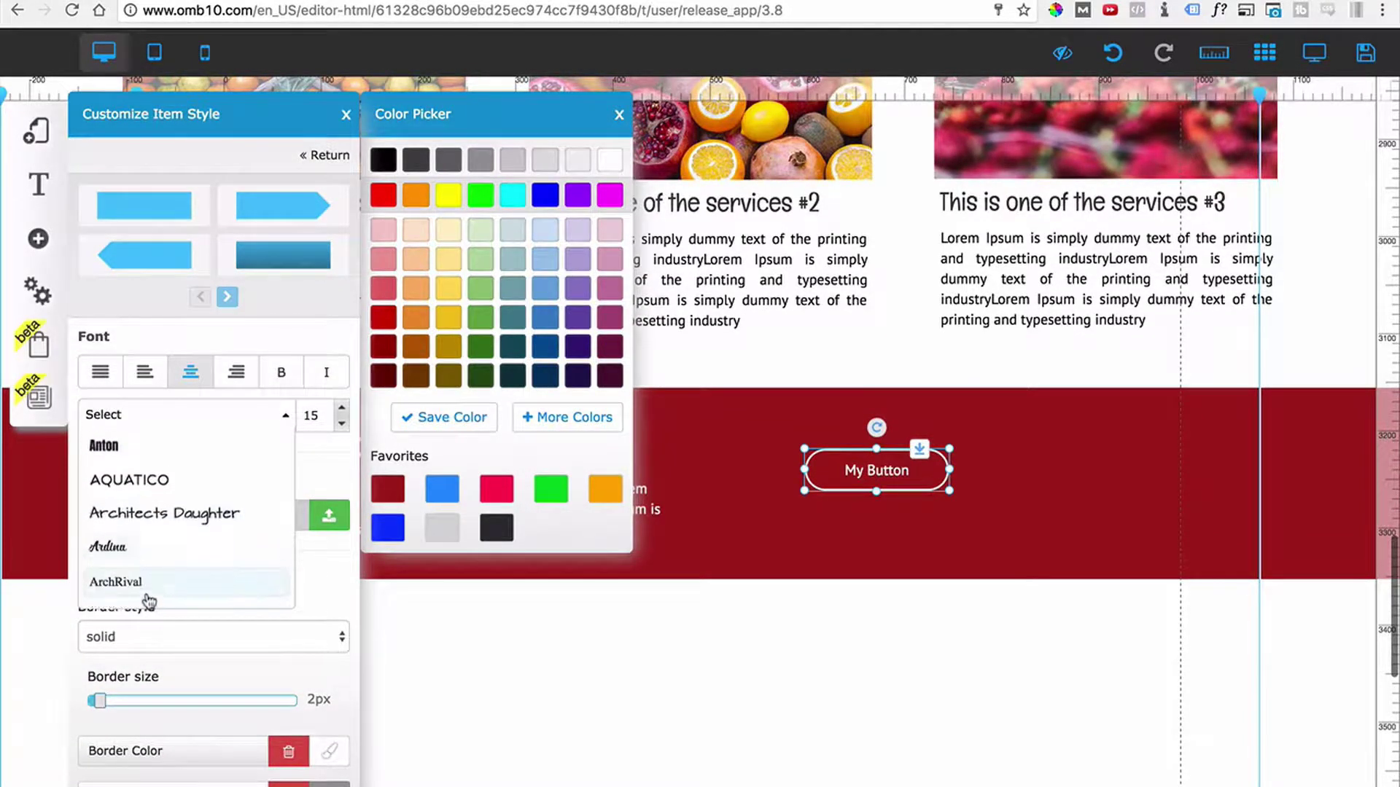
scroll(149, 602, "down", 3)
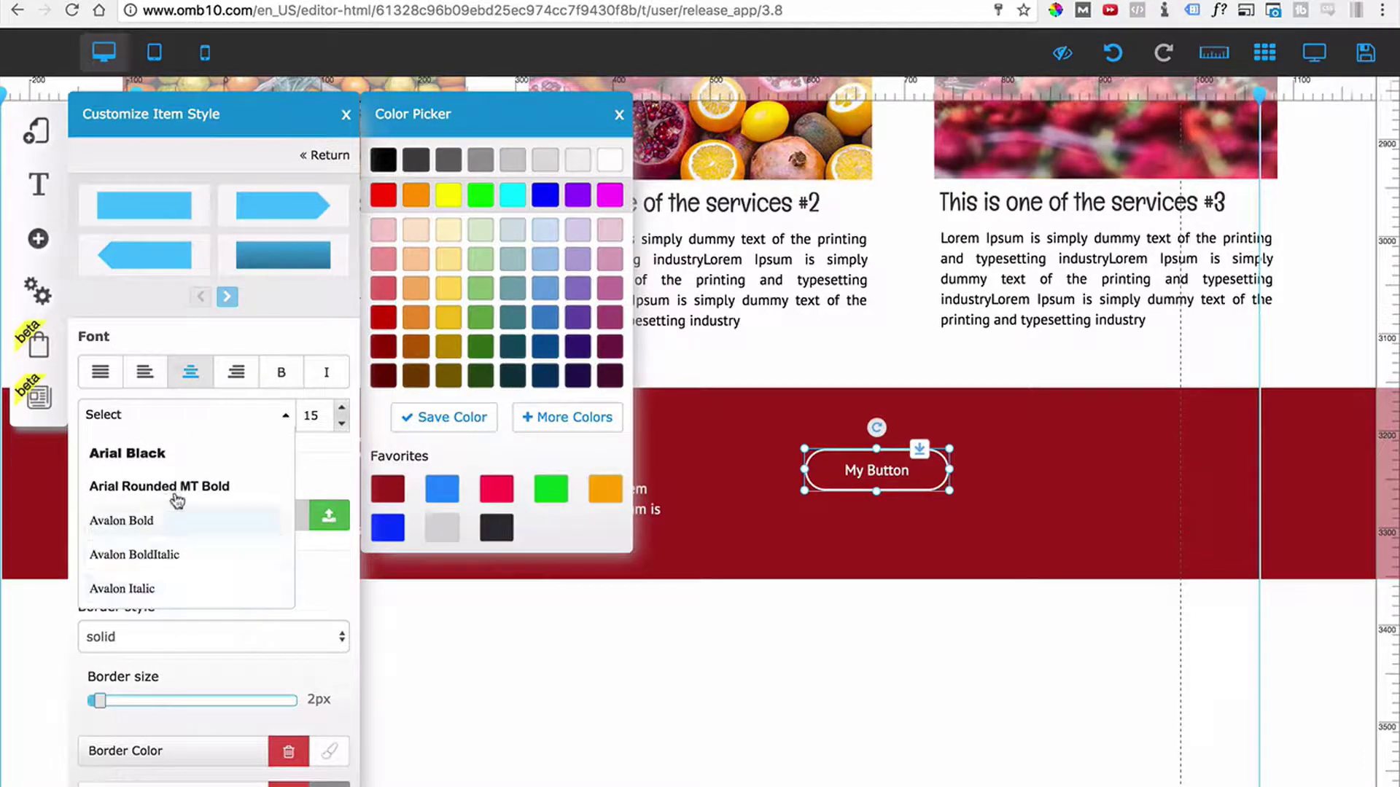
left_click(130, 455)
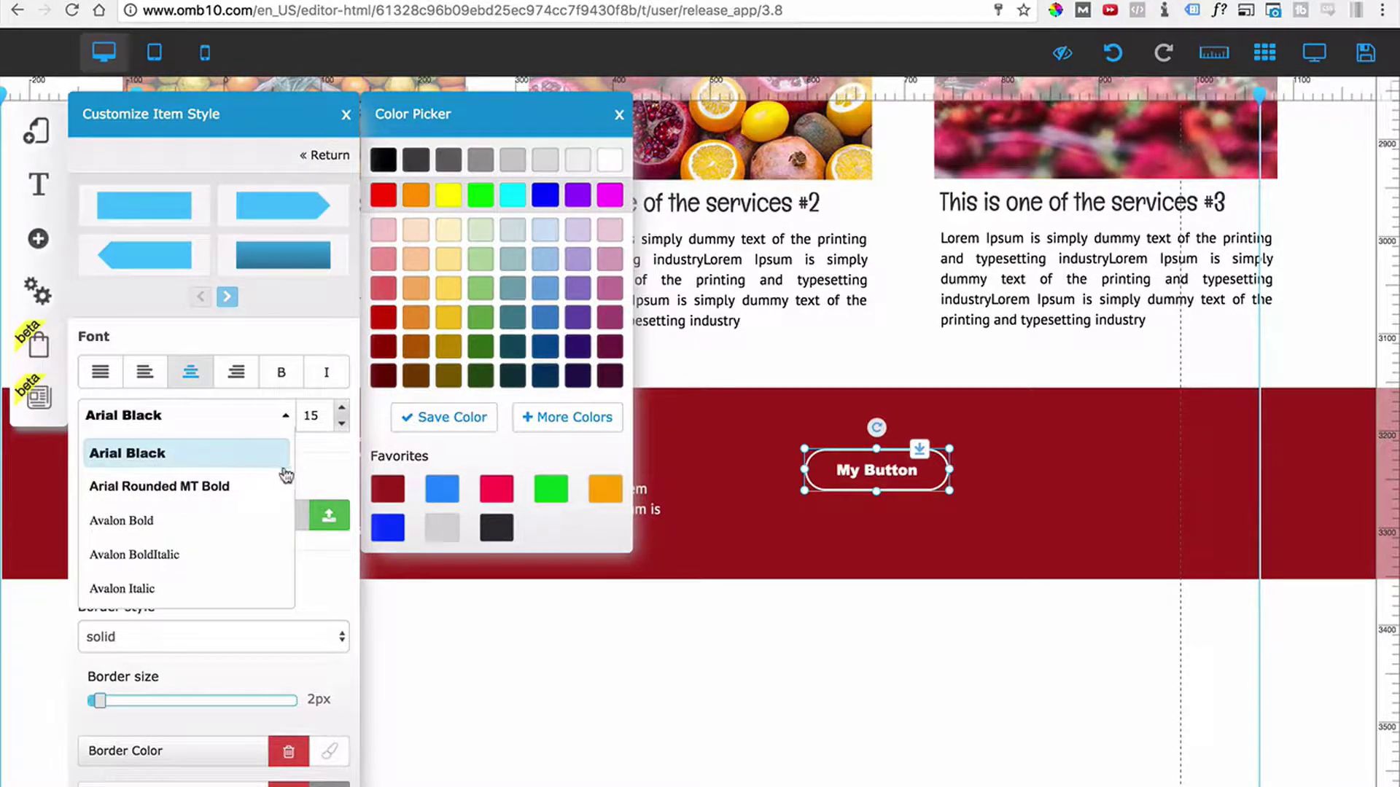
left_click(342, 409)
left_click(342, 409)
left_click(342, 409)
left_click(342, 409)
left_click(342, 409)
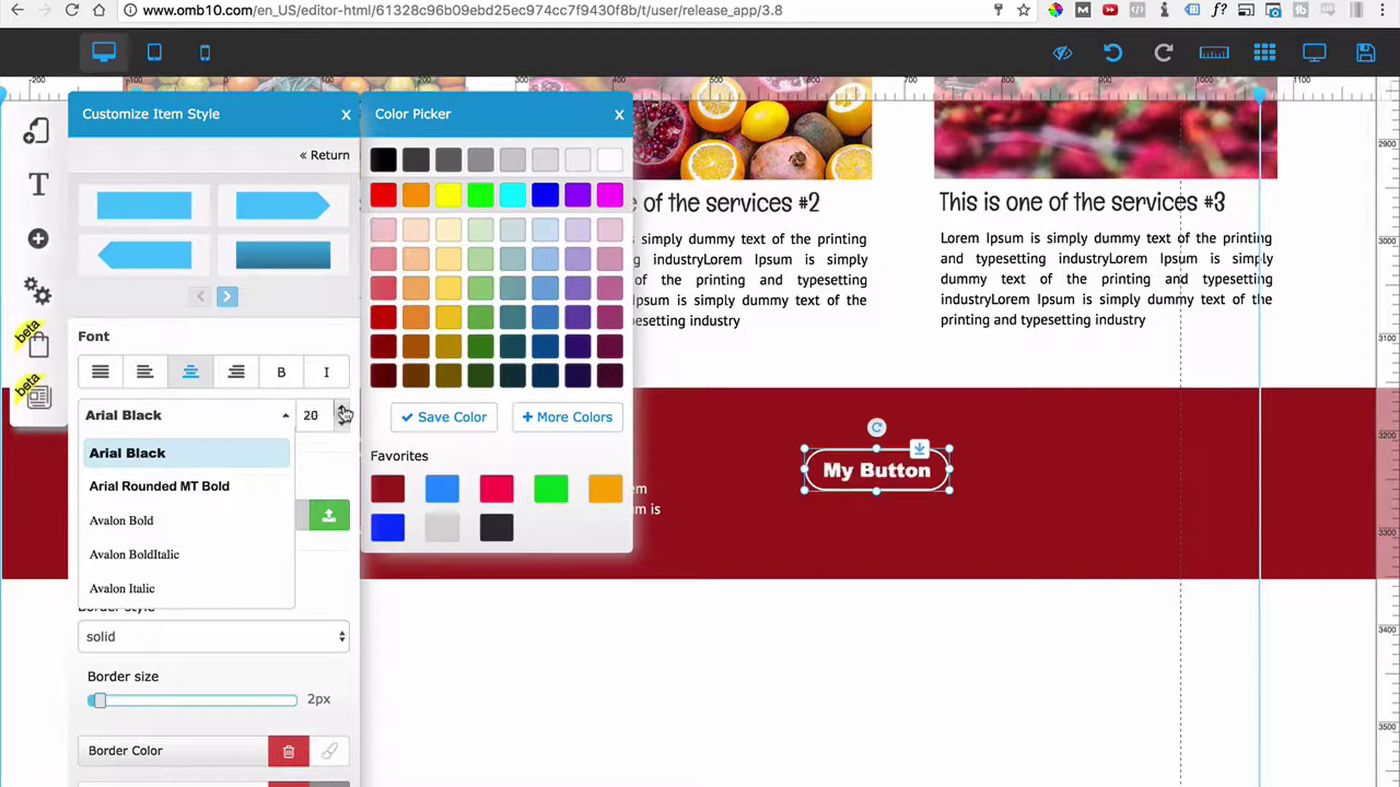
left_click(342, 409)
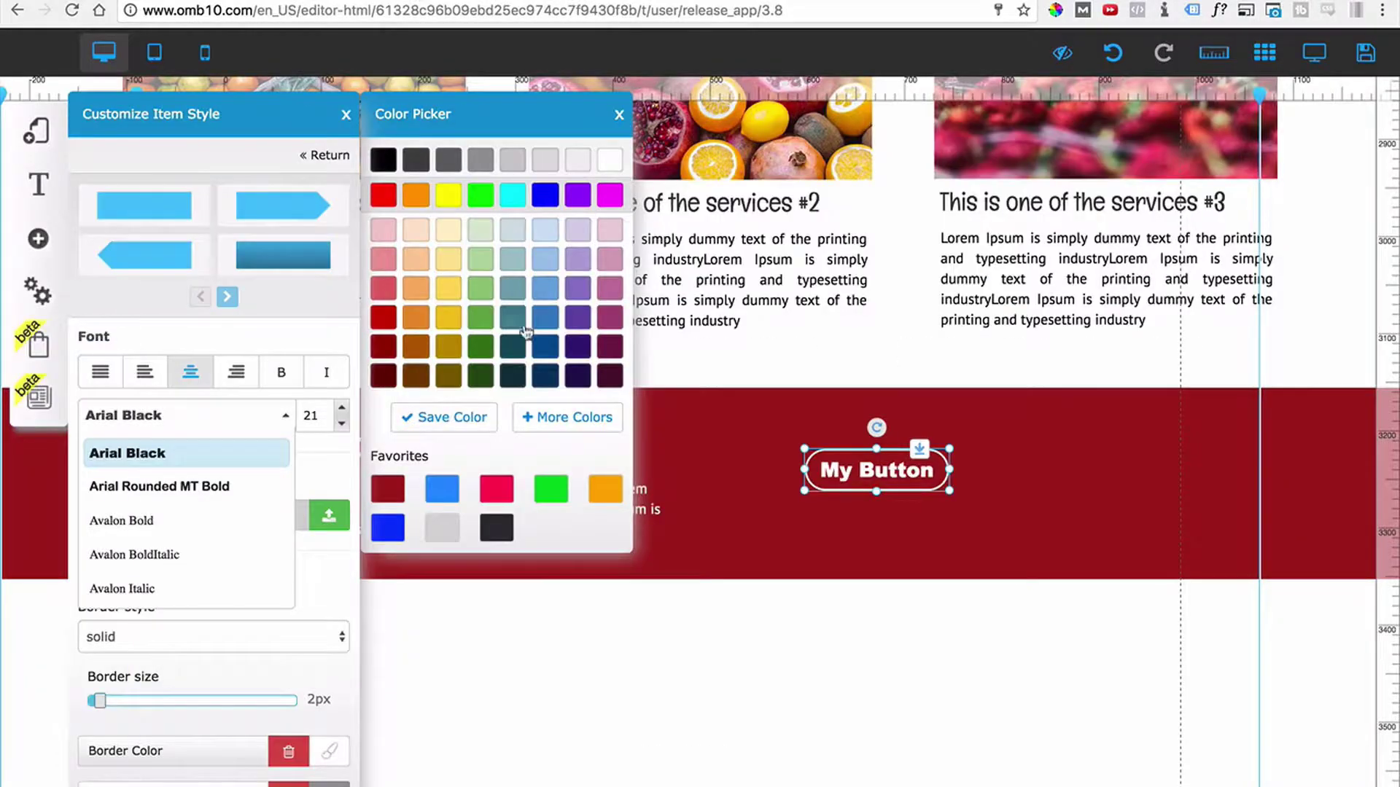
left_click(901, 473)
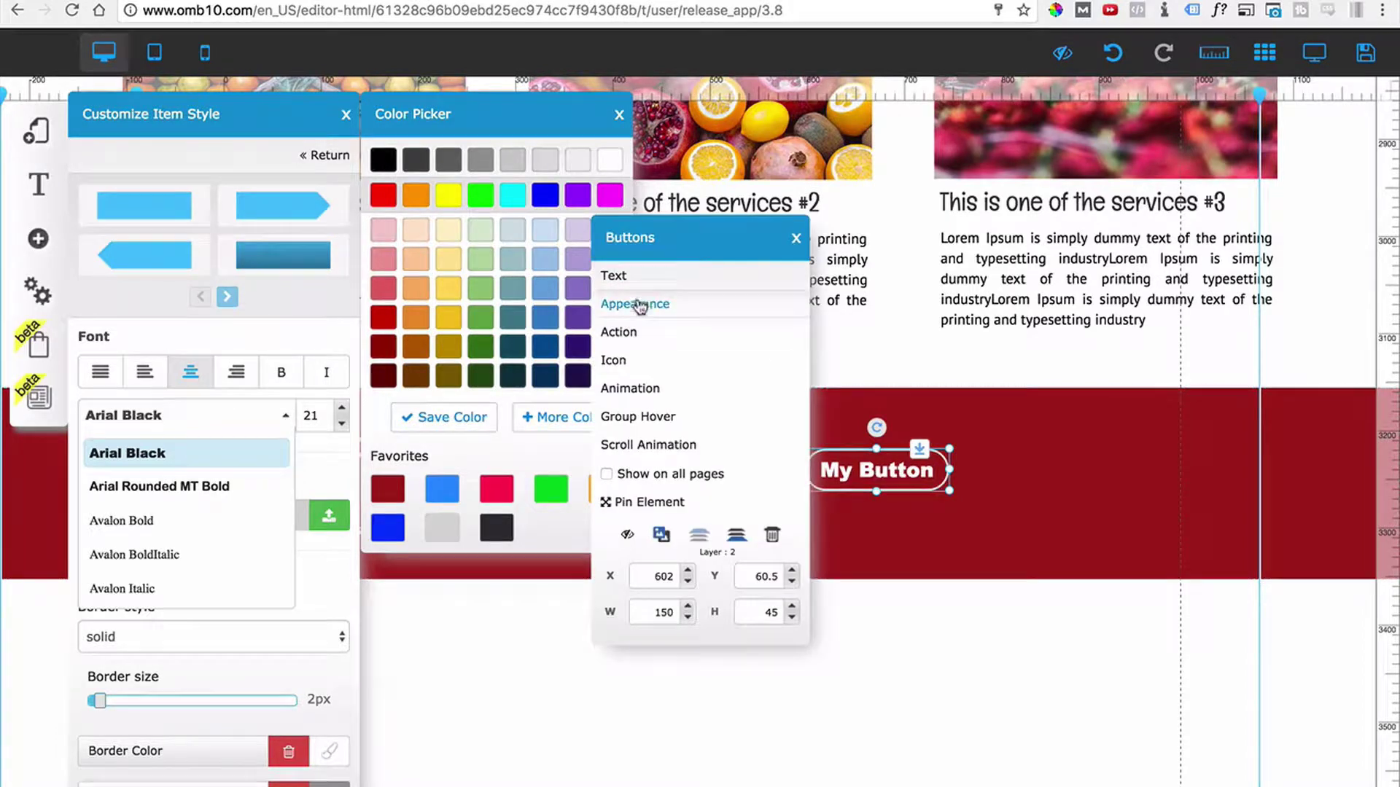
Relabel the button 'GET A FREE QUOTE' and confirm it.
left_click(614, 276)
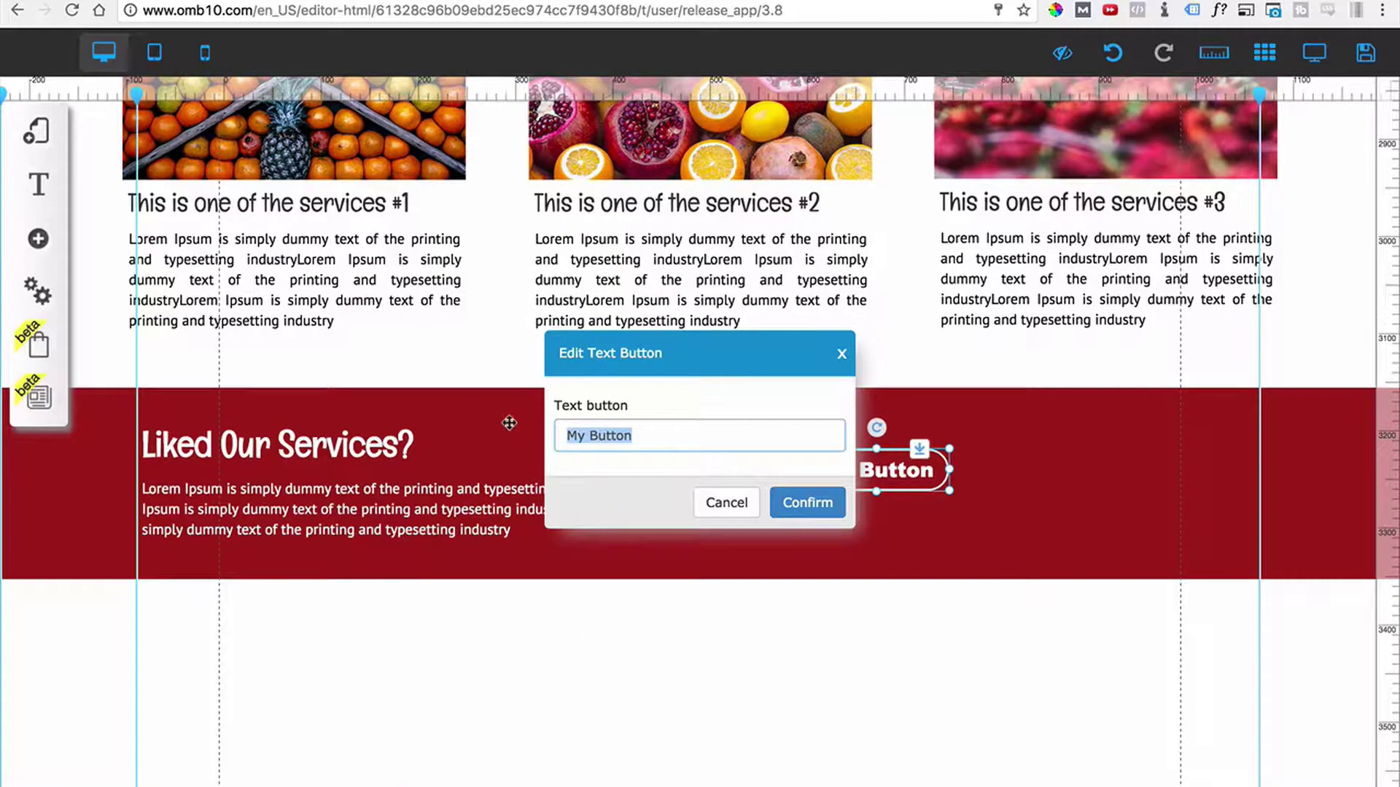
type("GET A \\")
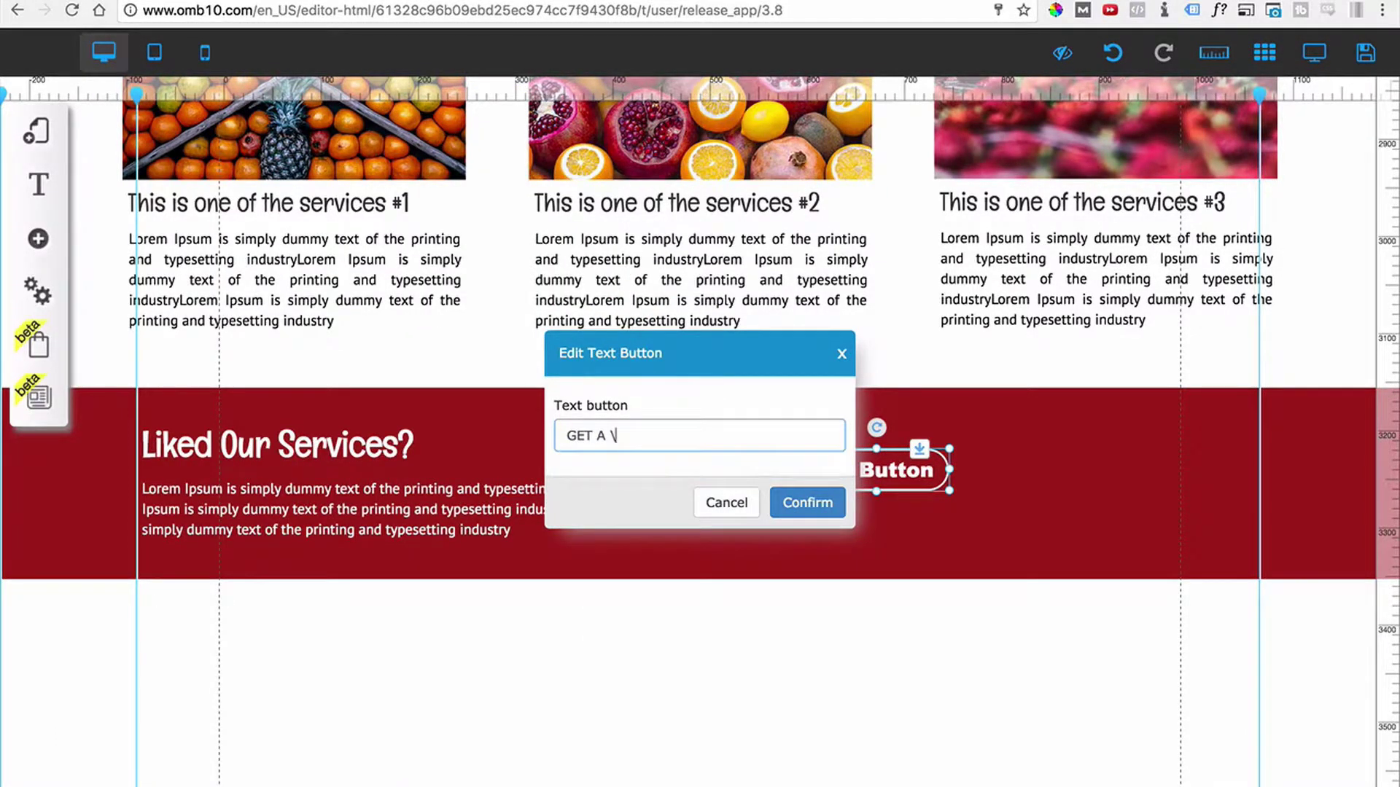
key("BackSpace")
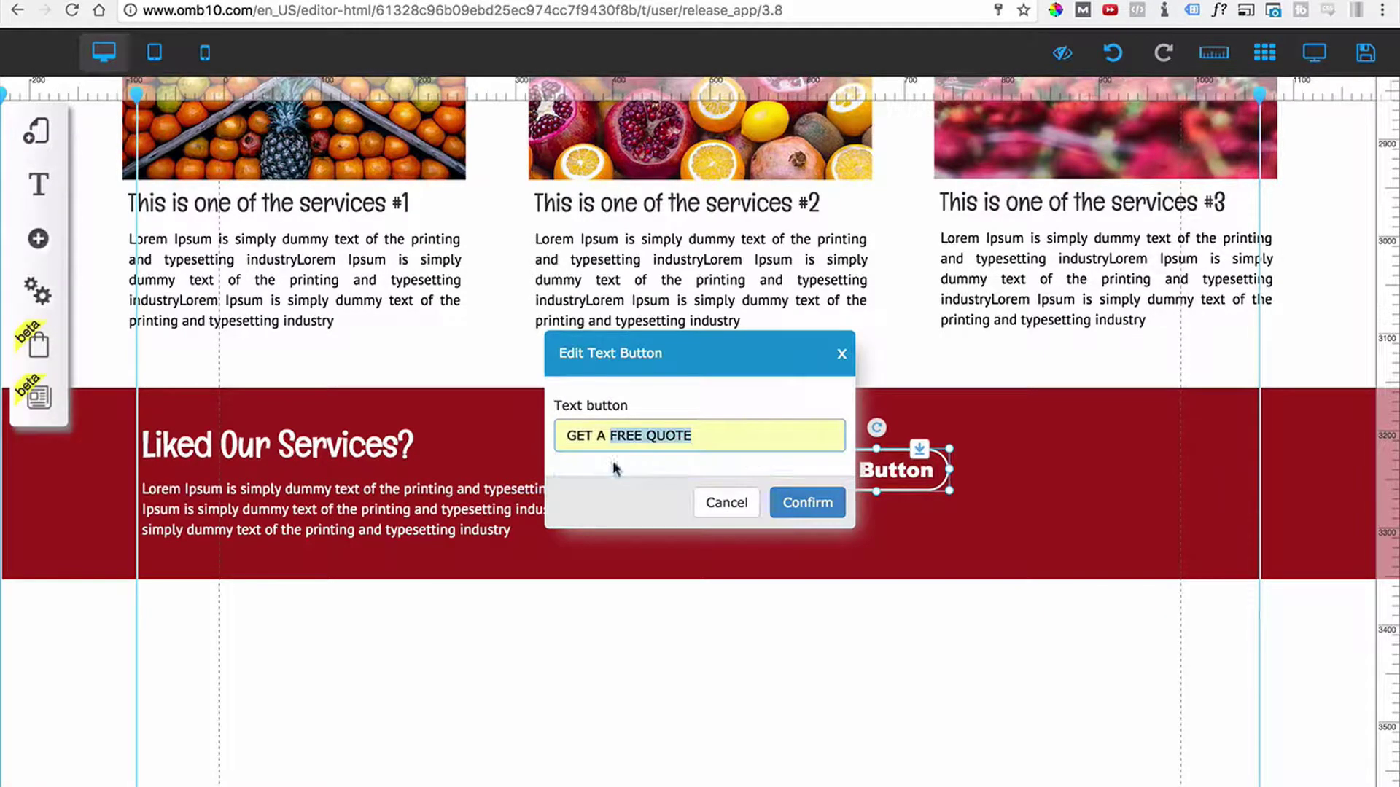
left_click(583, 465)
left_click(808, 503)
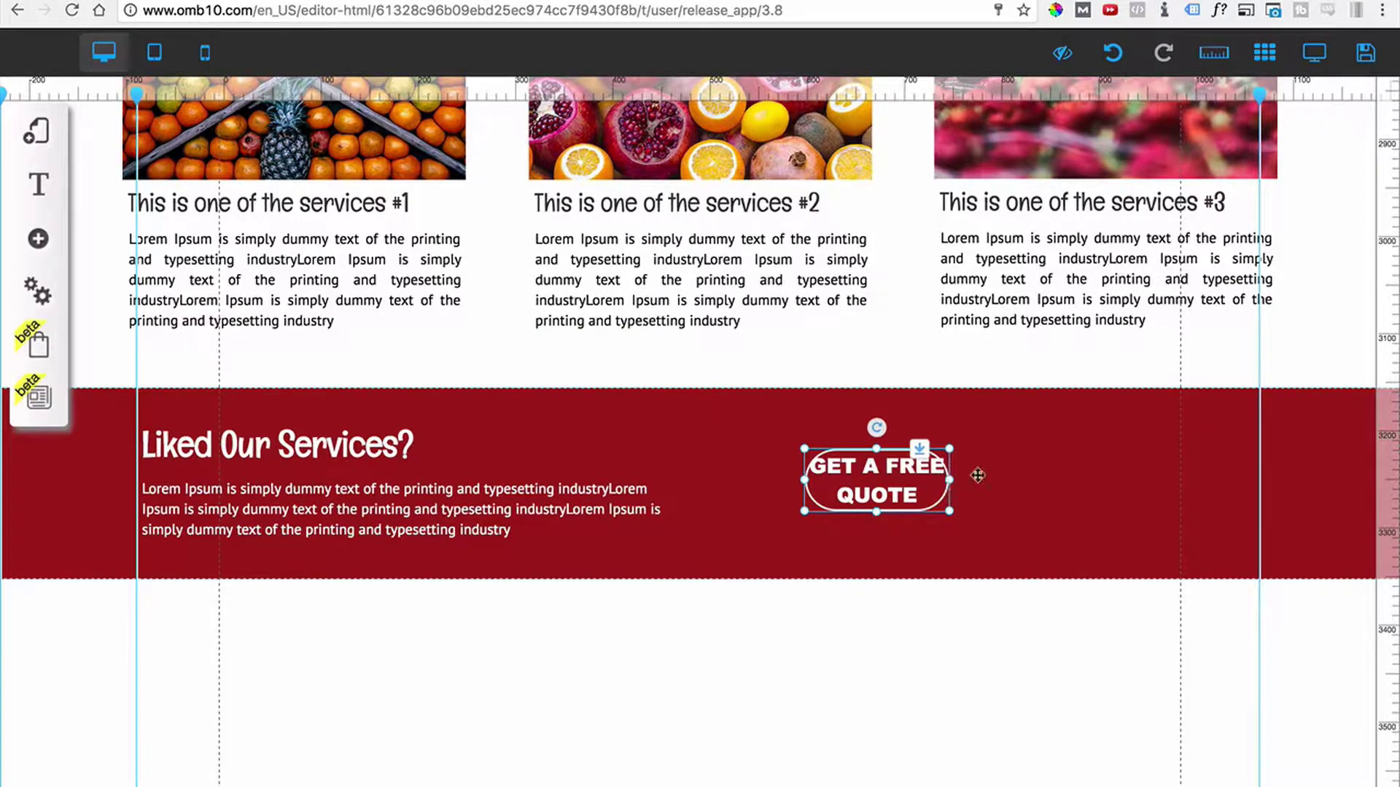
Make the button taller and wider so the label fits on one line.
mouse_move(960, 498)
left_mouse_down()
mouse_move(959, 522)
mouse_move(959, 510)
left_mouse_up()
left_click_drag(1104, 475, 1198, 497)
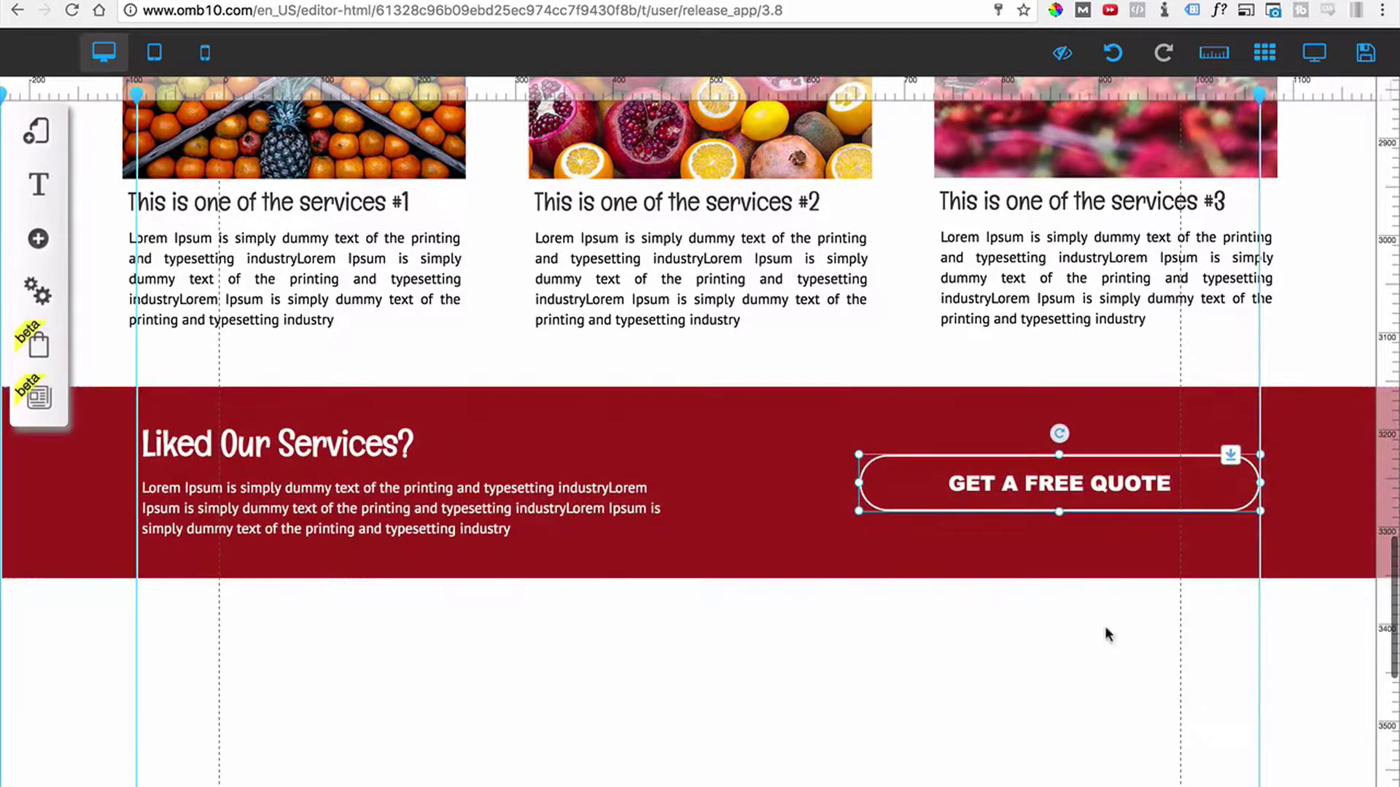
left_click(1106, 635)
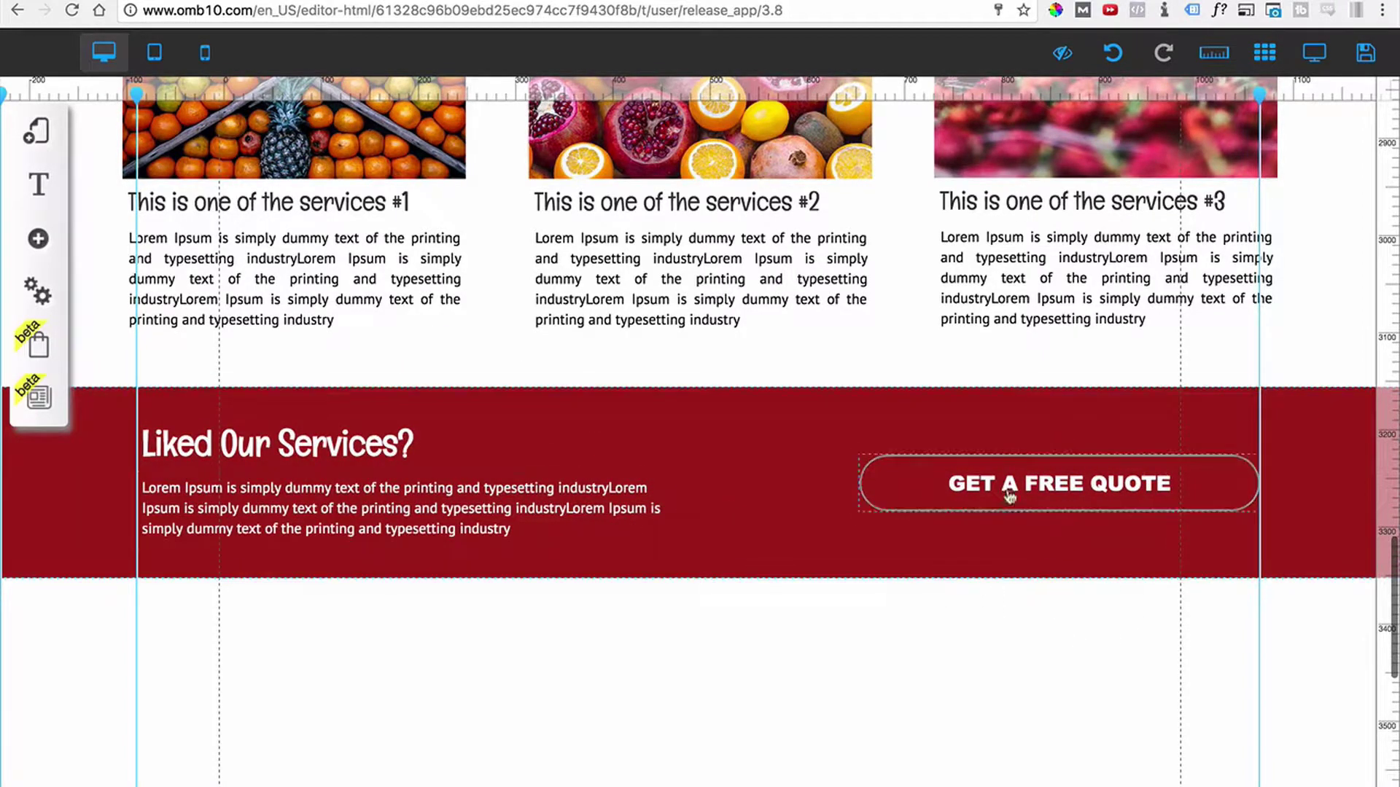
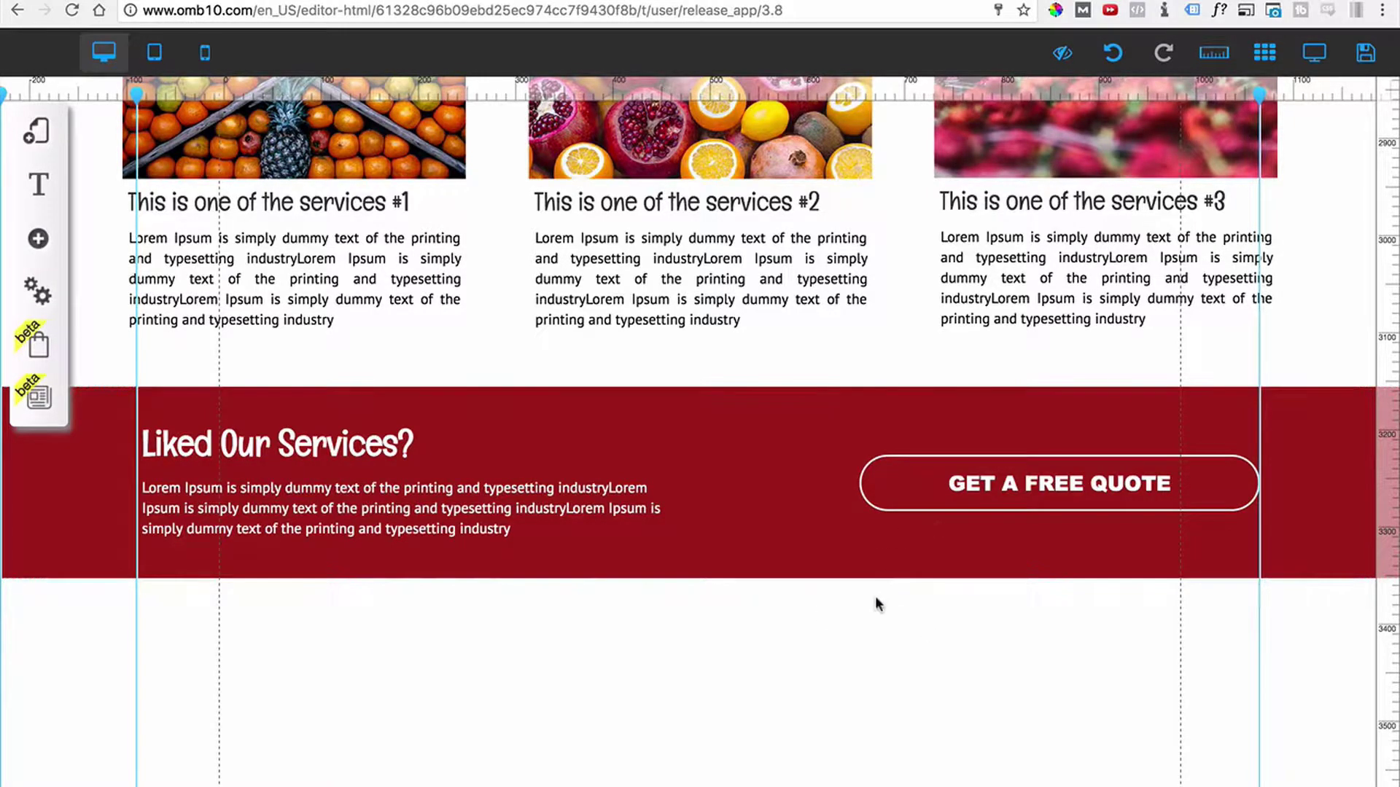
Save the current edits to the fruit shop site through the Save changes dialog.
left_click(1366, 52)
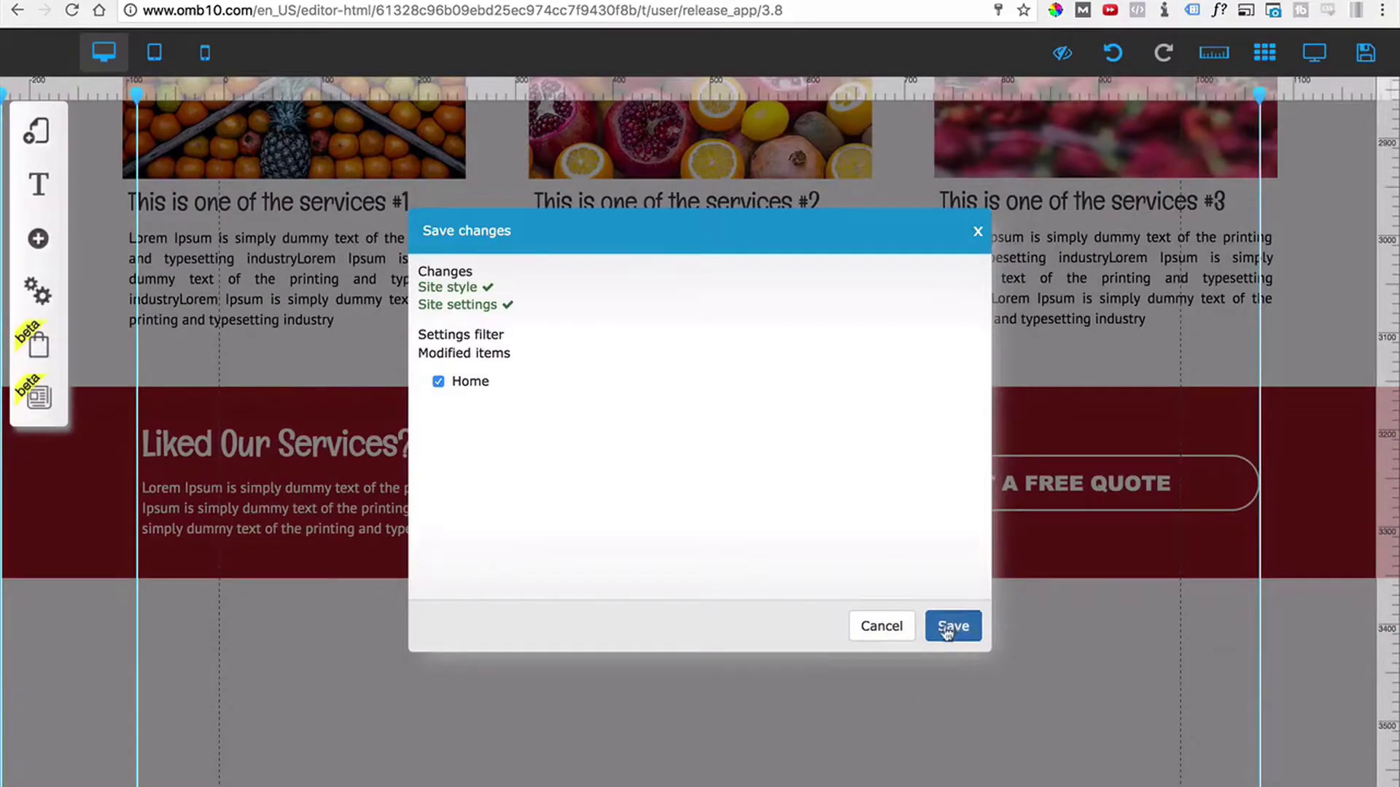
left_click(950, 626)
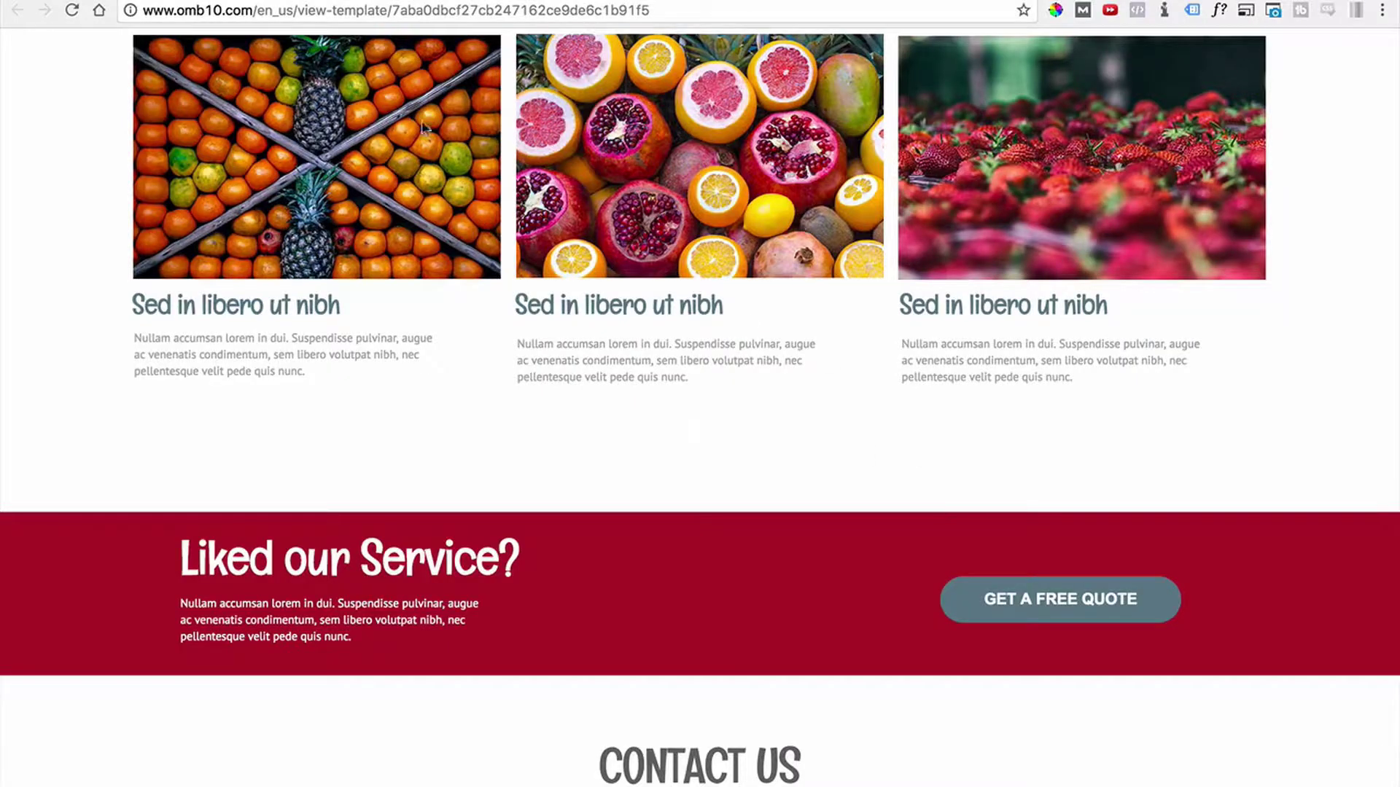
scroll(520, 507, "down", 7)
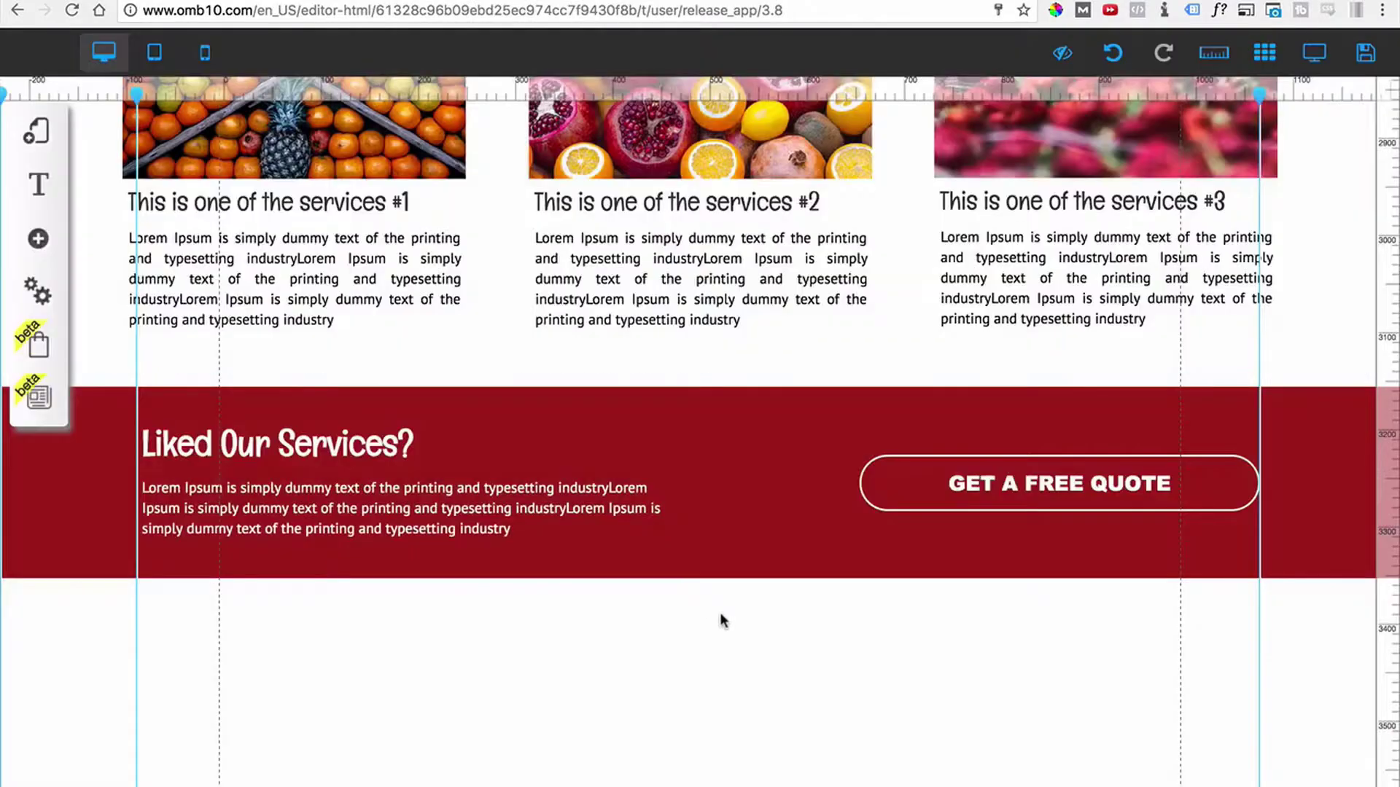
scroll(722, 627, "down", 1)
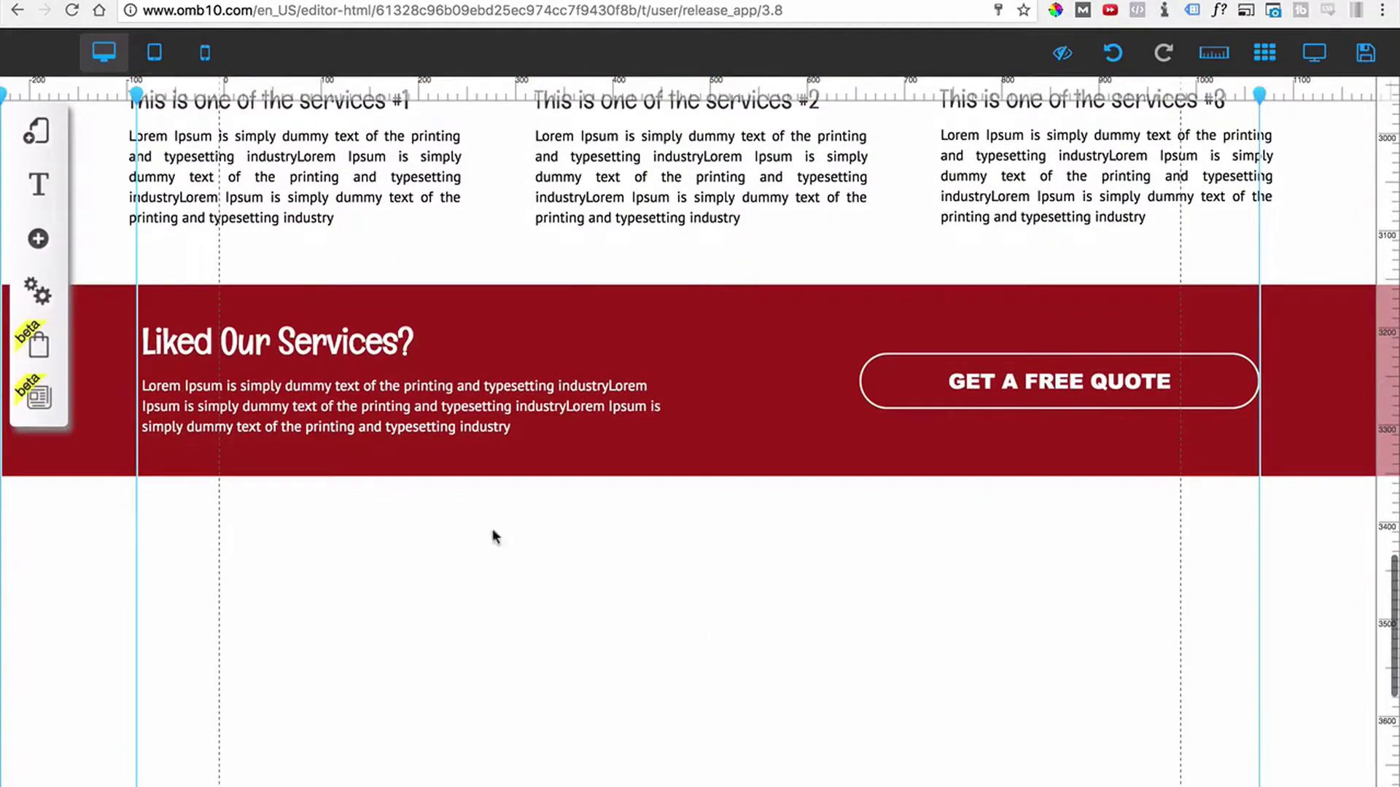
Move the WHAT WE DO heading below the red band and retype it as CONTACT US.
scroll(154, 281, "up", 6)
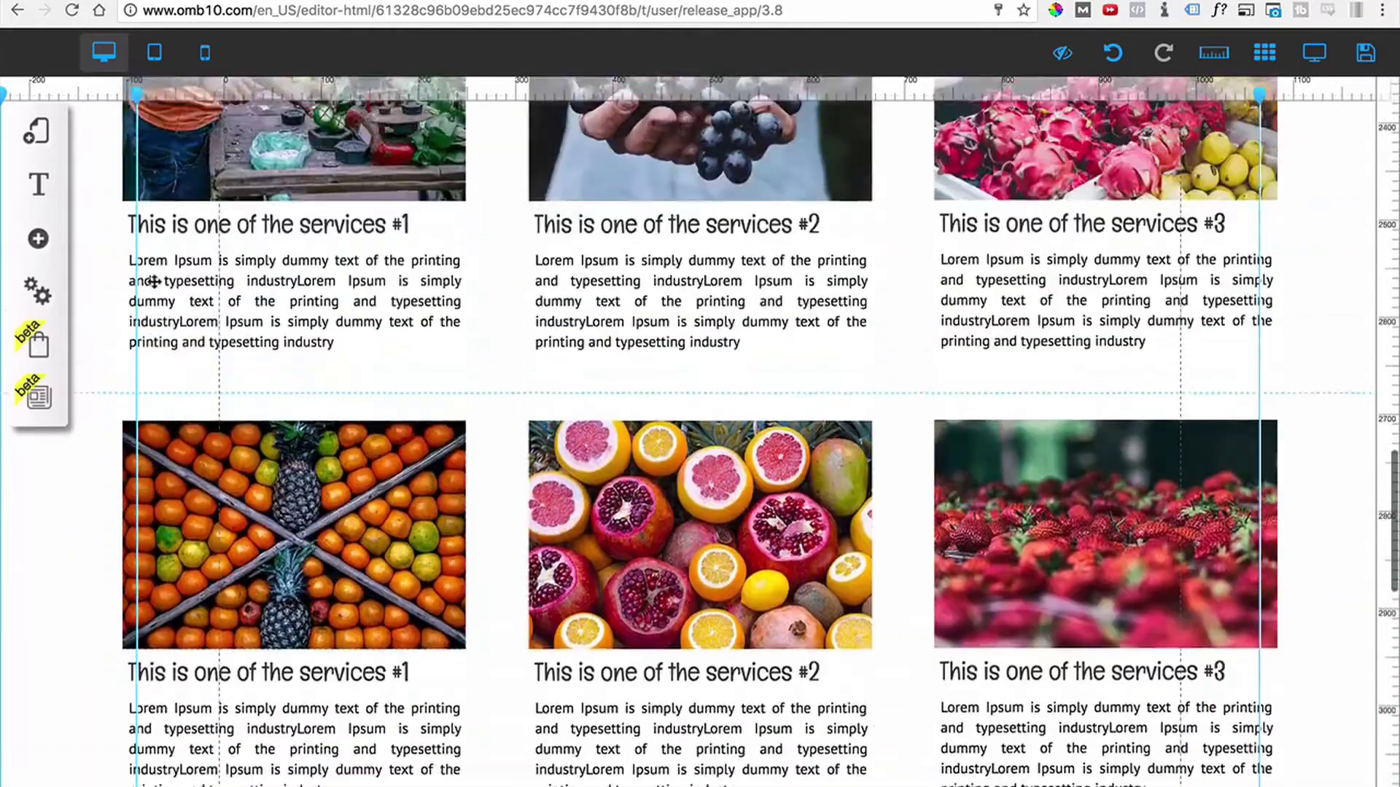
scroll(154, 282, "up", 3)
left_click(669, 198)
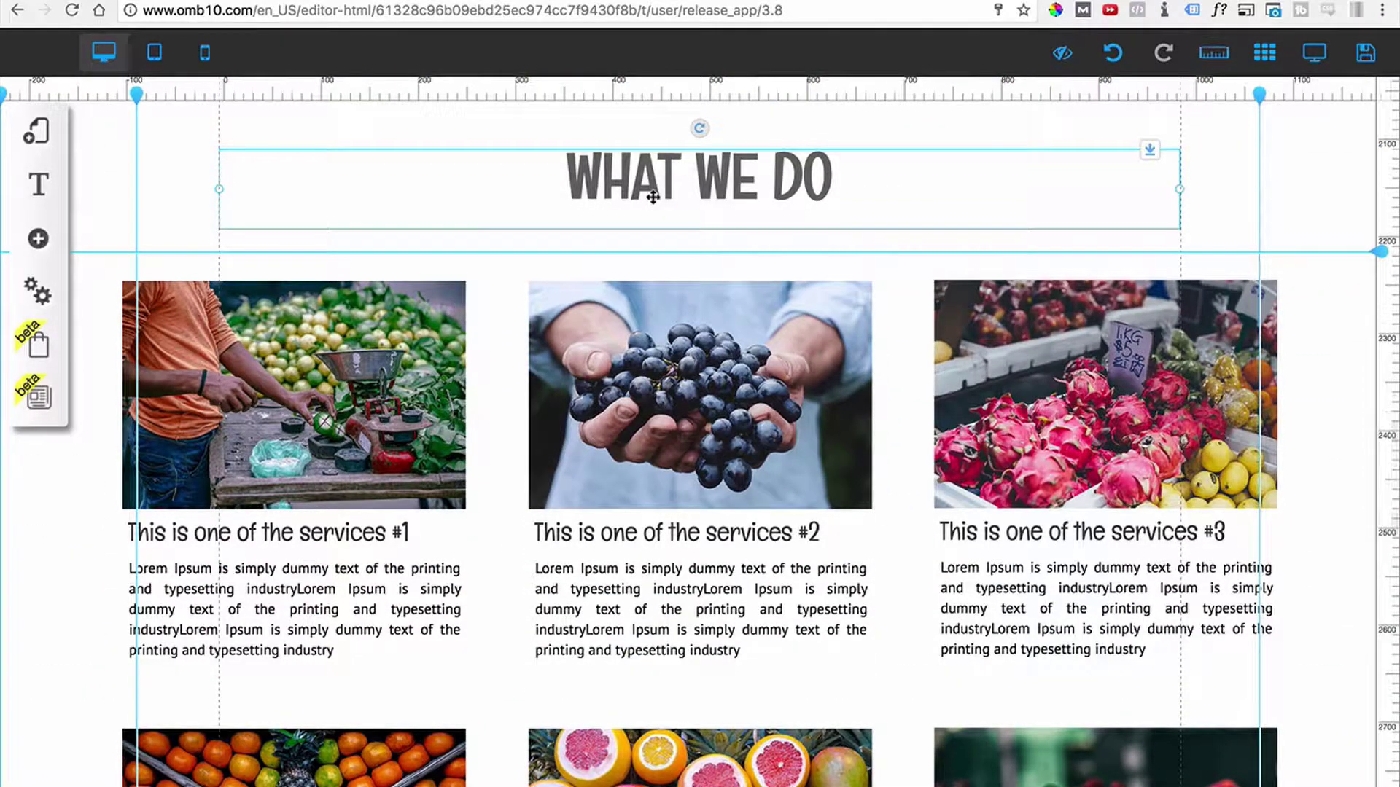
left_click_drag(654, 197, 694, 786)
scroll(693, 781, "down", 8)
scroll(693, 277, "up", 2)
left_click_drag(693, 271, 676, 509)
double_click(676, 510)
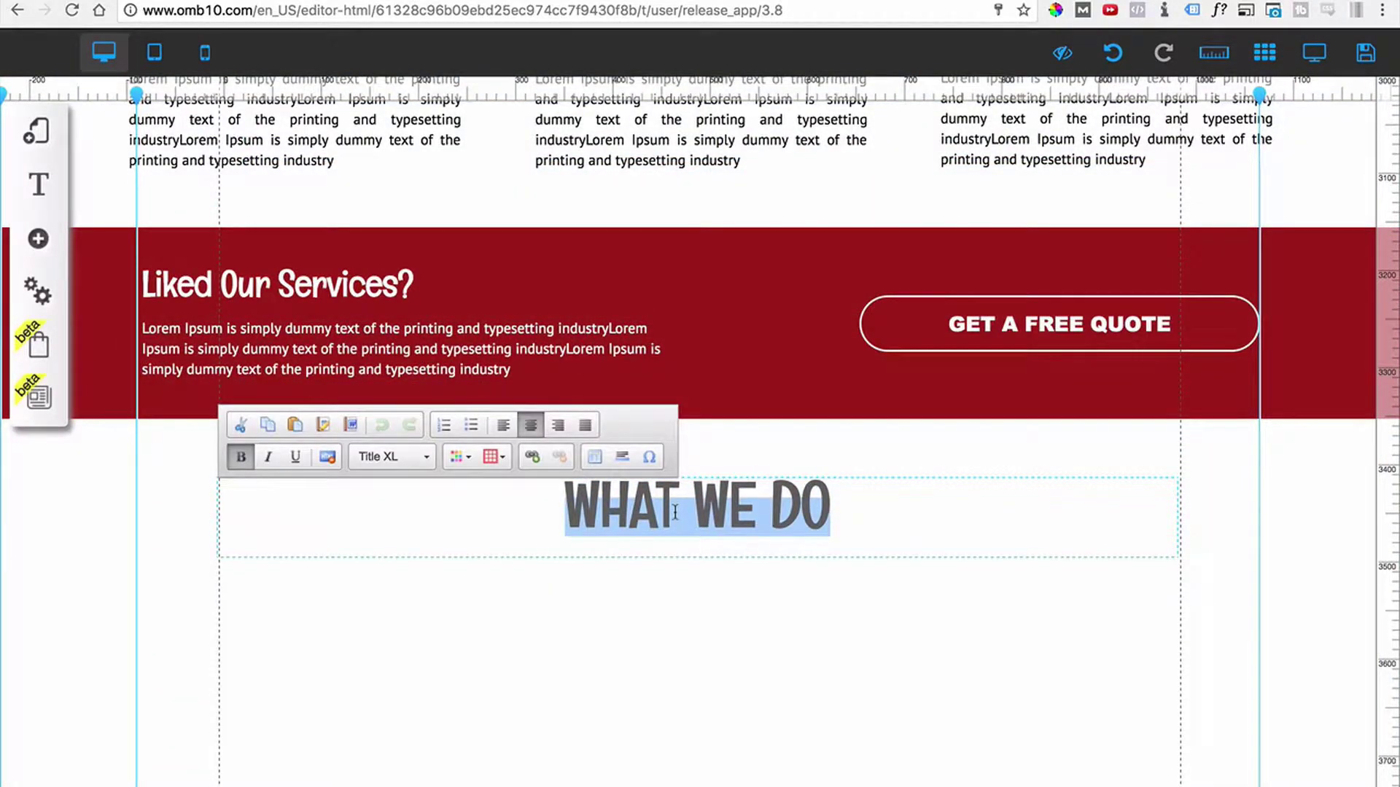
type("CONTACT ")
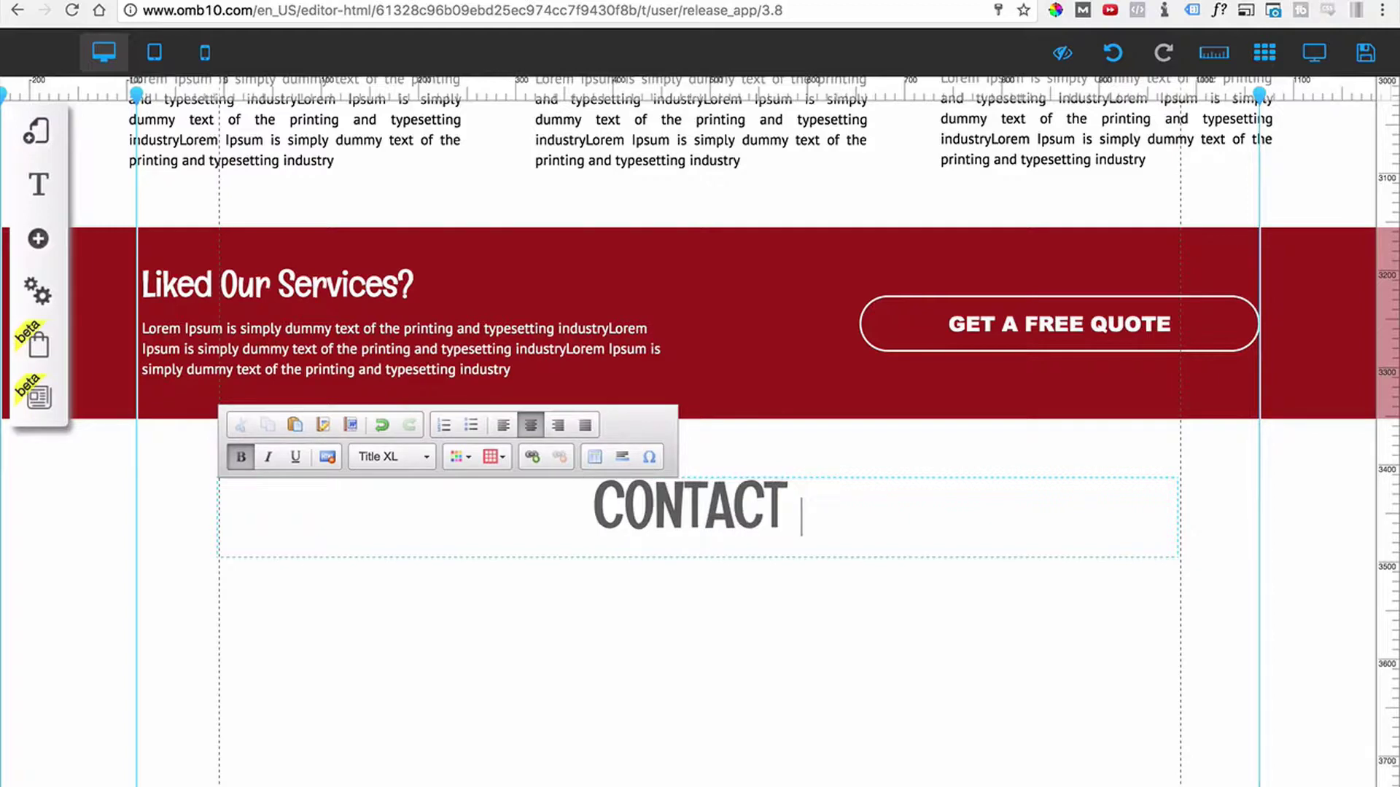
type("US")
left_click(687, 610)
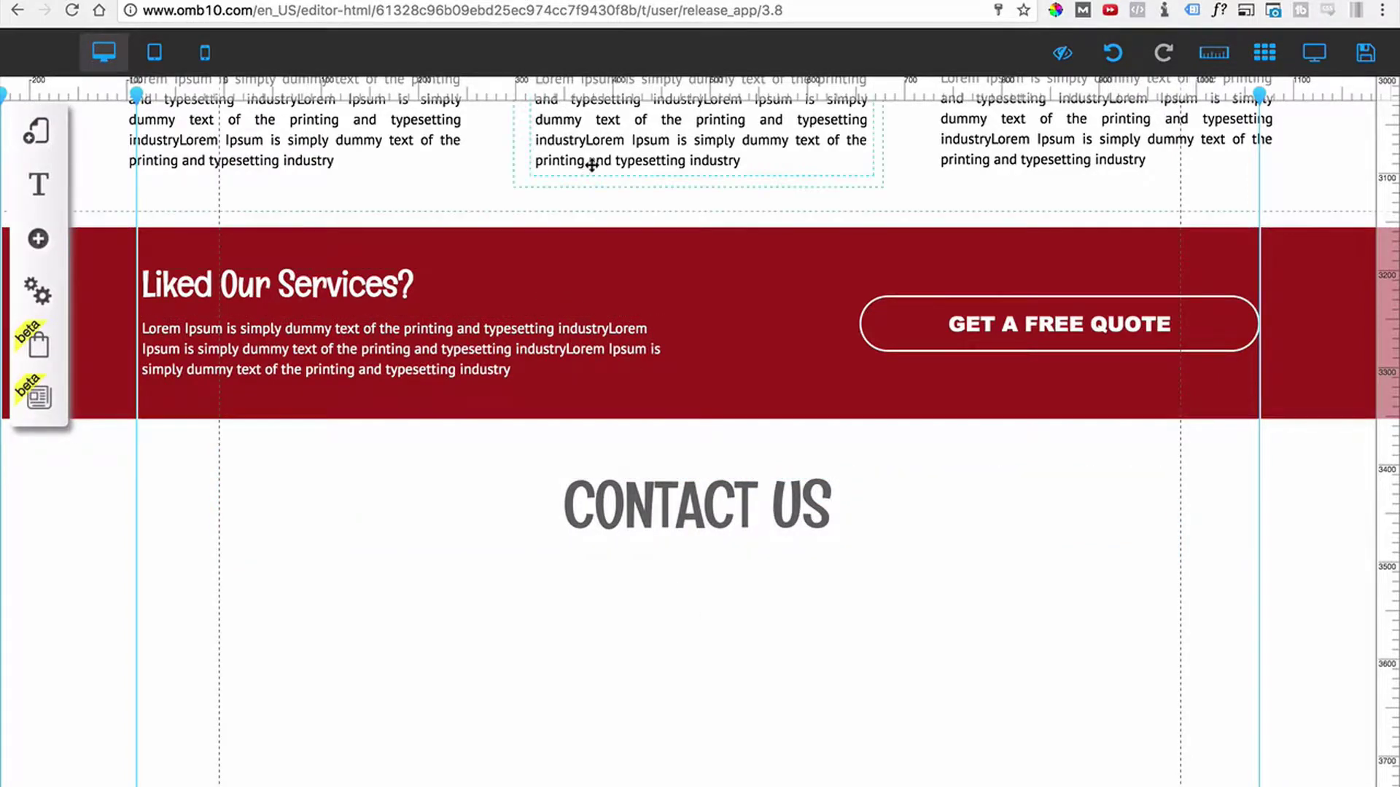
Move a Lorem Ipsum paragraph under CONTACT US, widen it, and centre-align its text.
left_click_drag(591, 165, 571, 661)
left_click_drag(852, 636, 1066, 631)
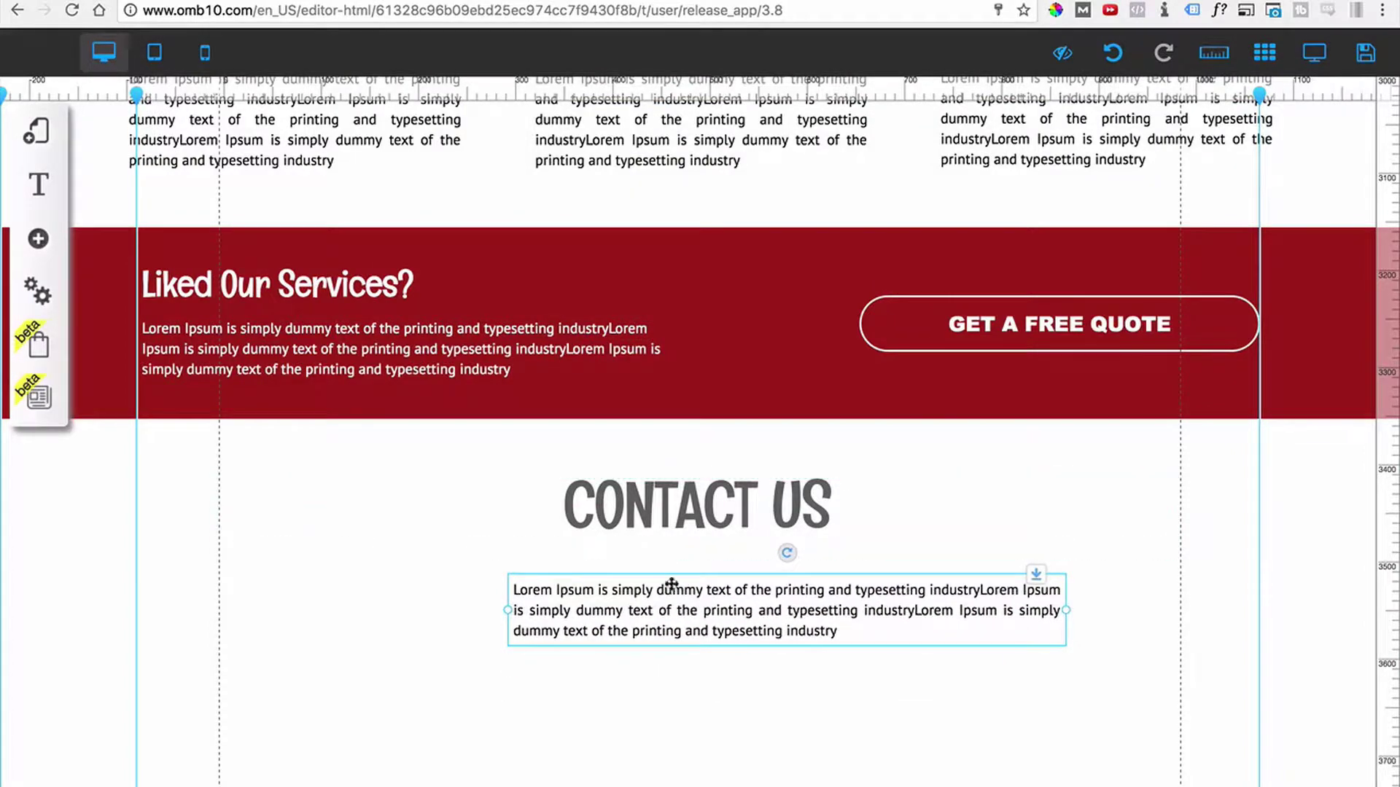
double_click(685, 610)
key("ctrl+a")
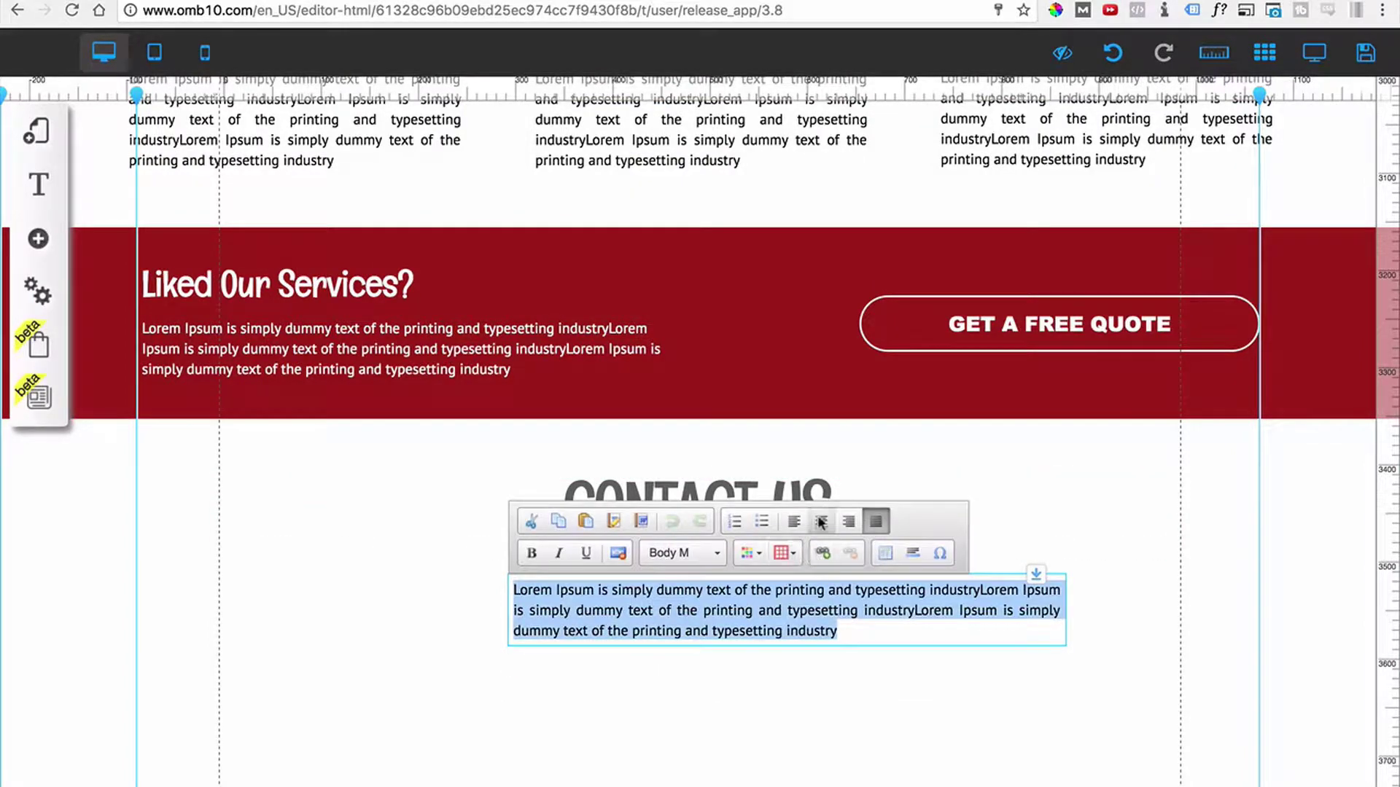
left_click(821, 521)
left_click(871, 701)
left_click_drag(813, 628, 716, 617)
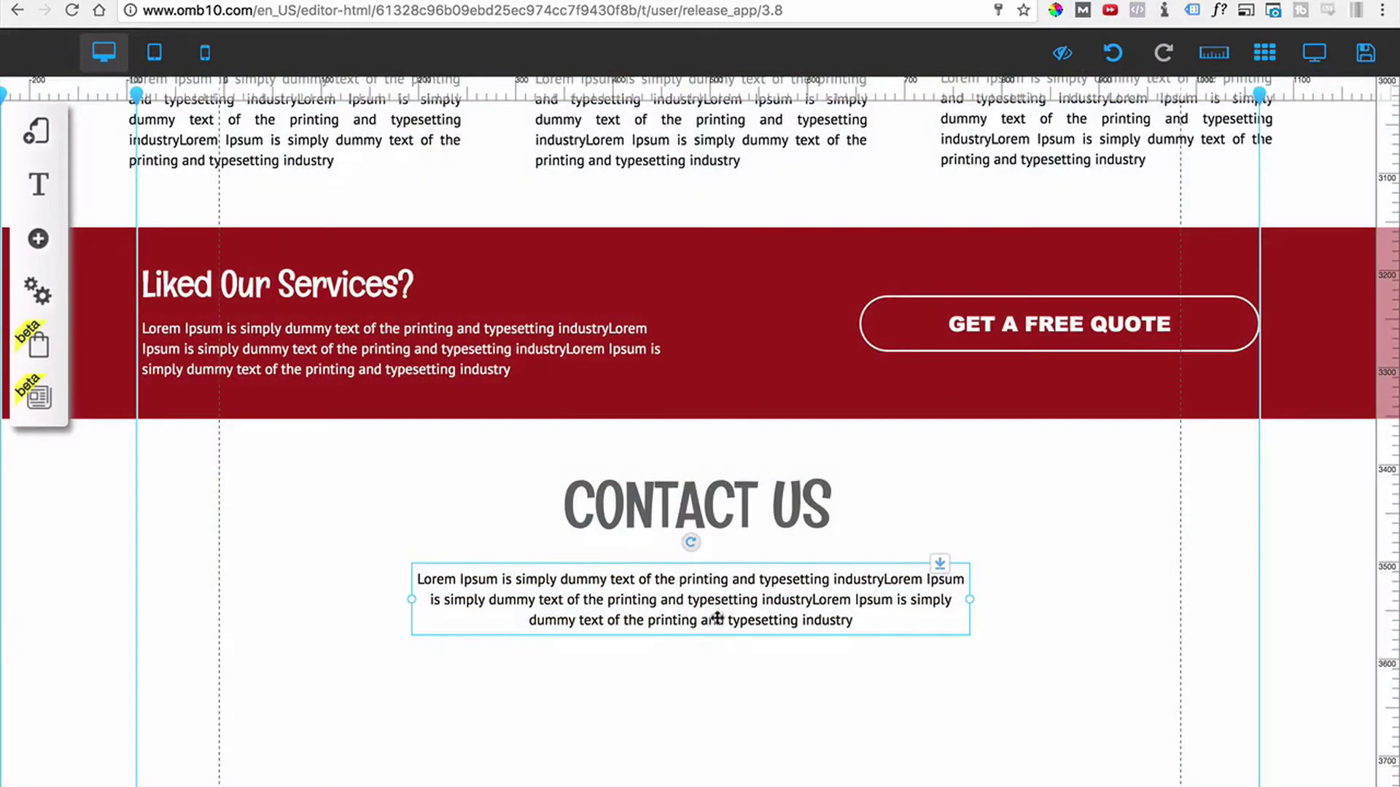
left_click(713, 406)
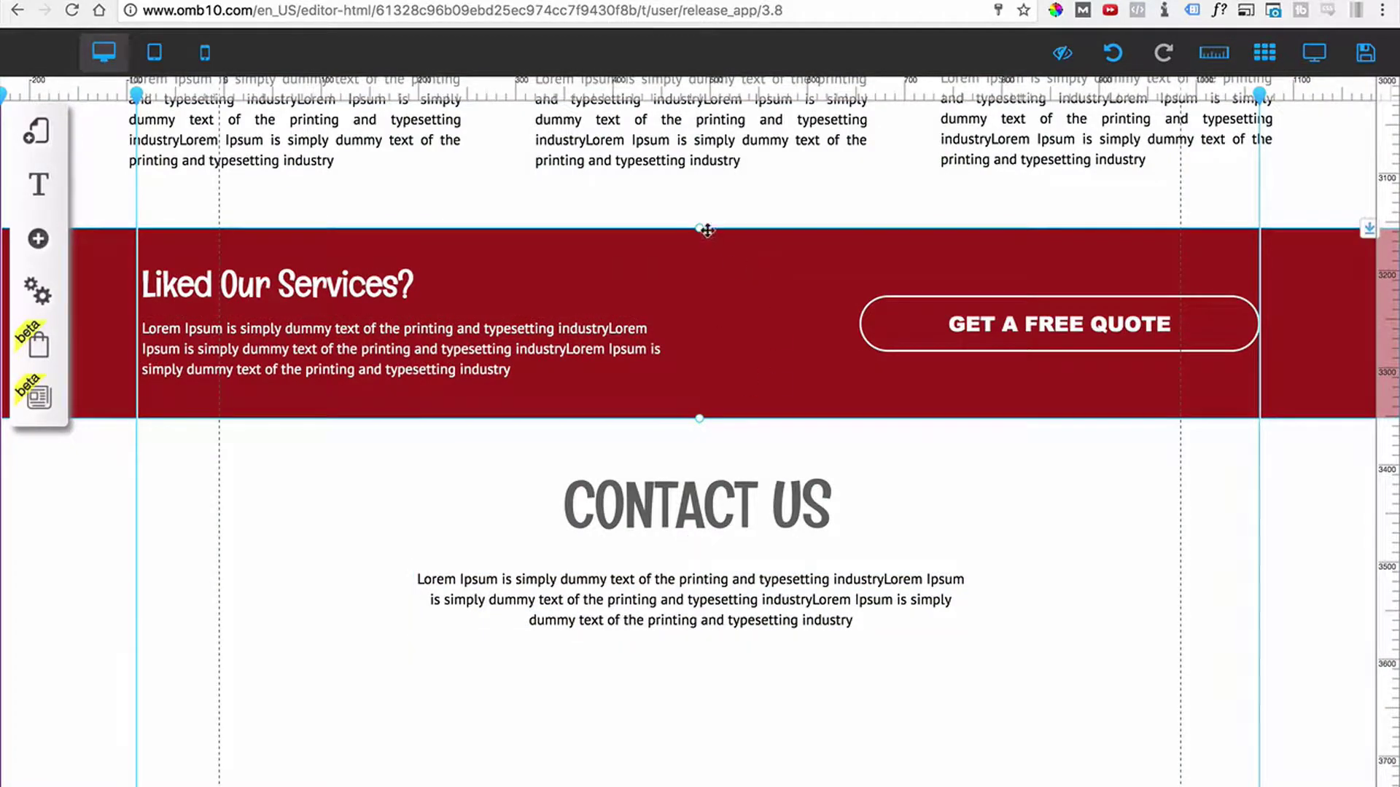
Add a vertical guide at the 500px page centre and align heading and paragraph to it.
left_click(693, 92)
left_click_drag(693, 89, 699, 108)
left_click(782, 512)
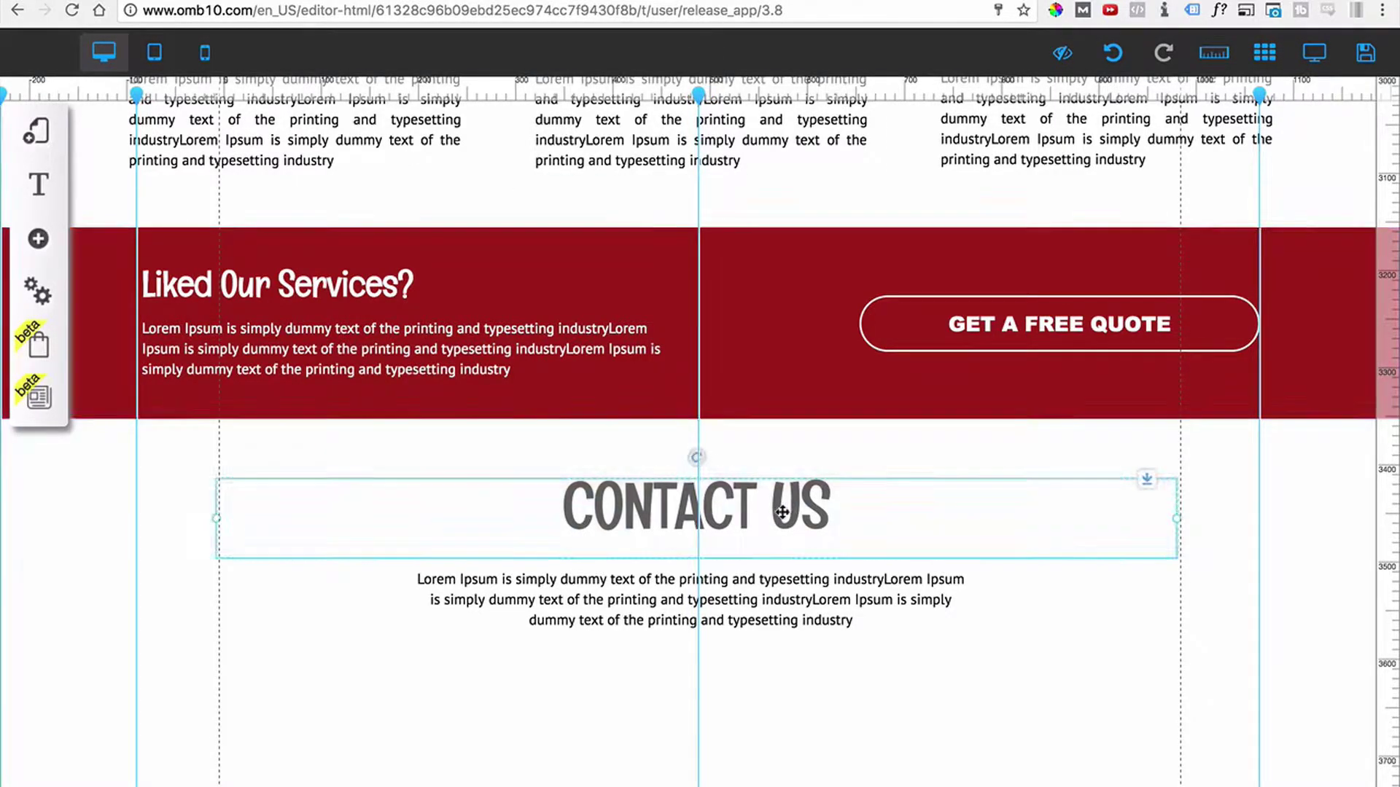
left_click_drag(781, 512, 785, 512)
mouse_move(794, 596)
left_mouse_down()
mouse_move(803, 607)
mouse_move(802, 581)
left_mouse_up()
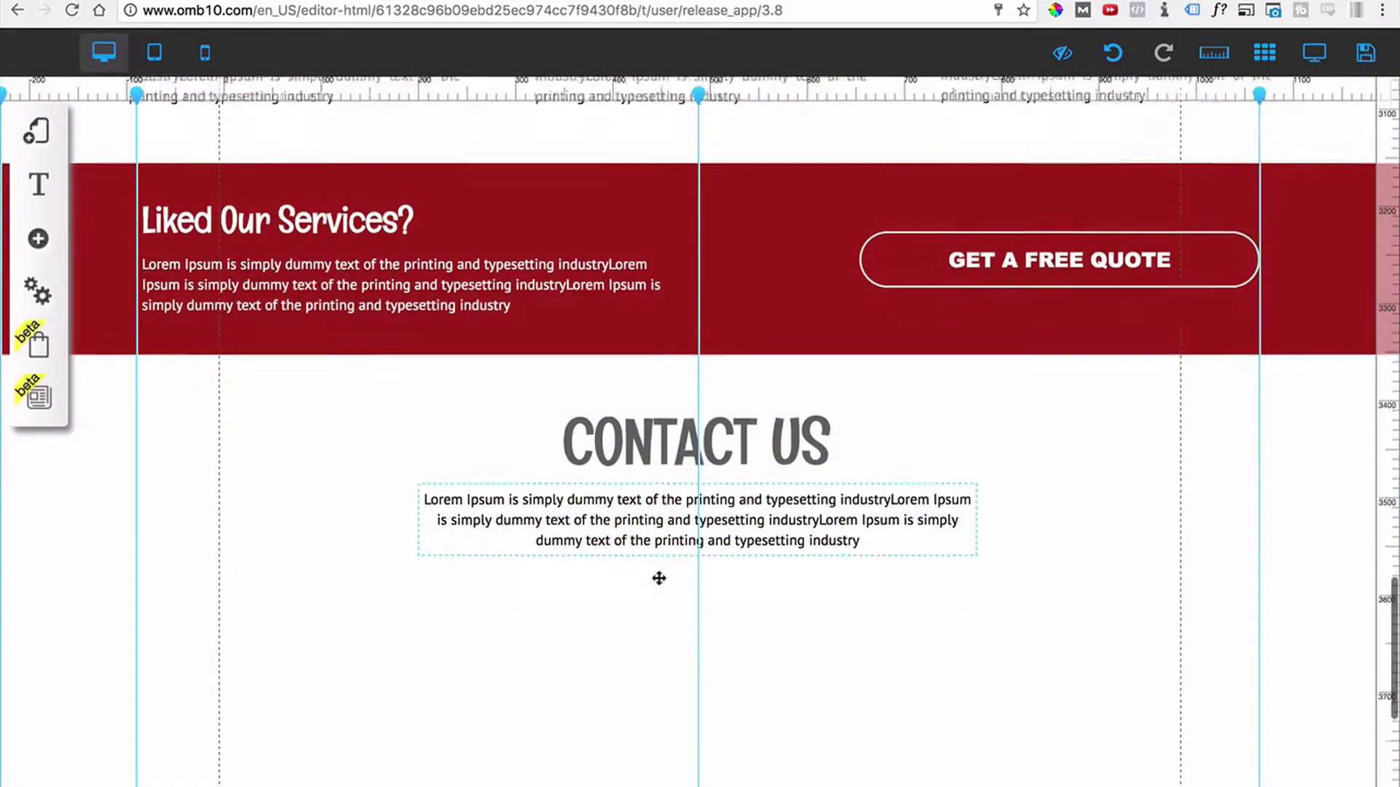
Hide the rulers and guides.
scroll(657, 578, "down", 4)
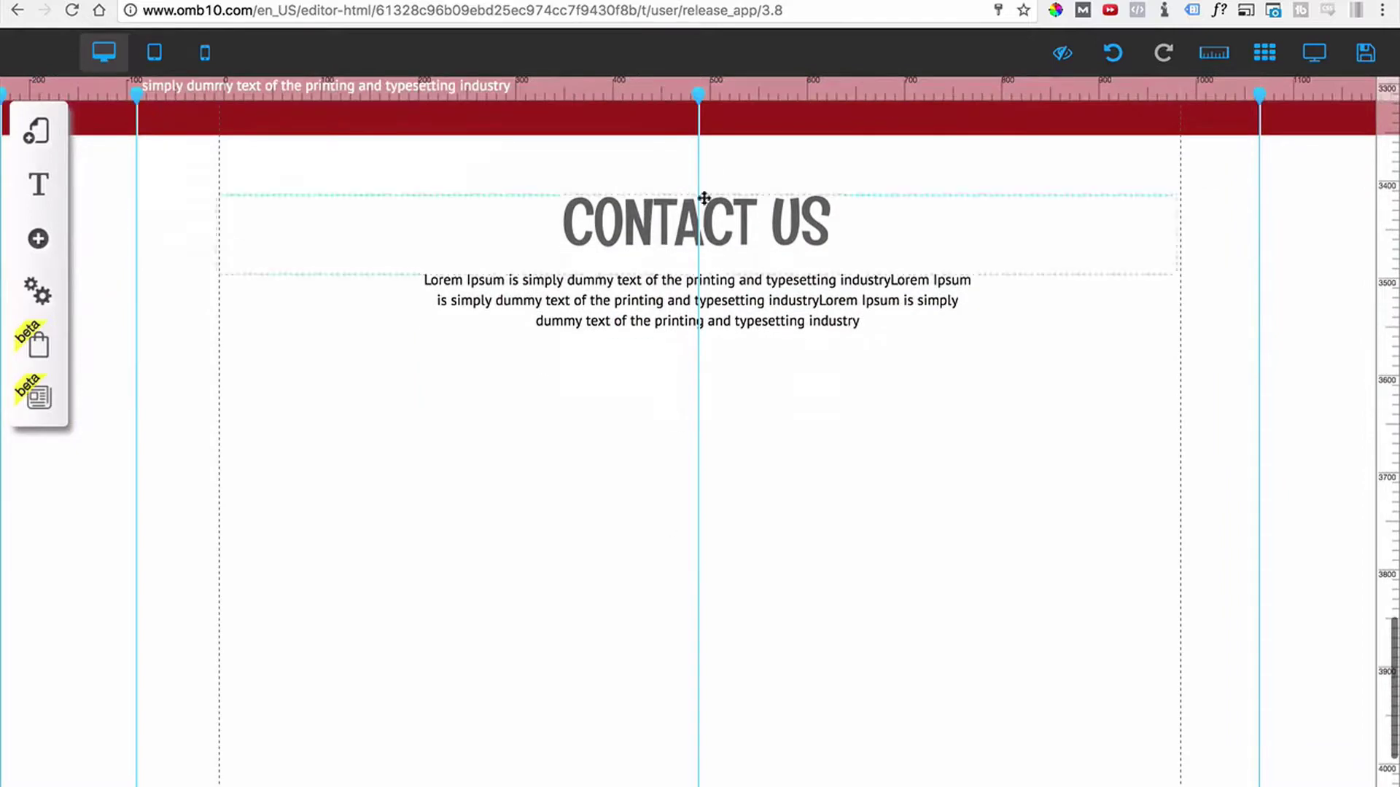
left_click(1215, 65)
scroll(806, 522, "up", 3)
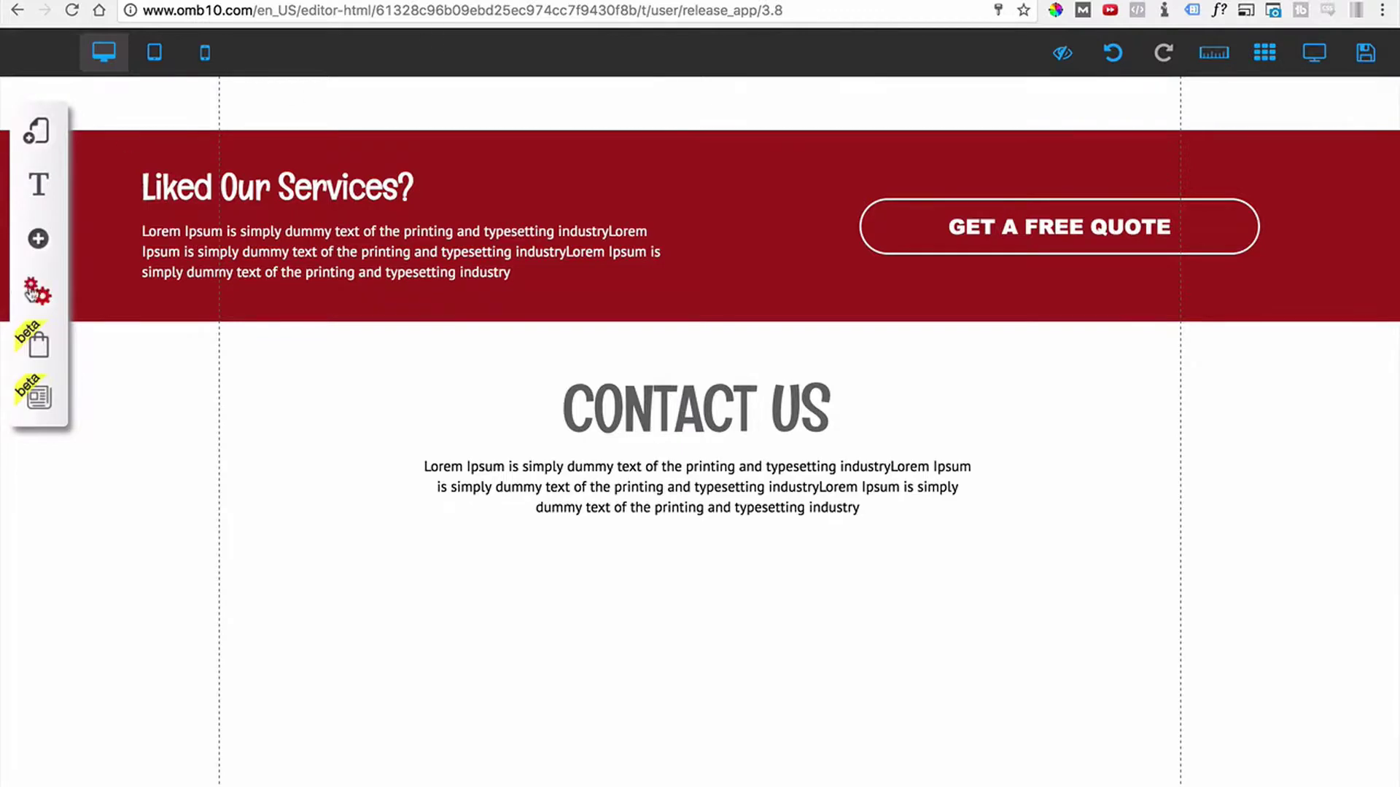
left_click(37, 238)
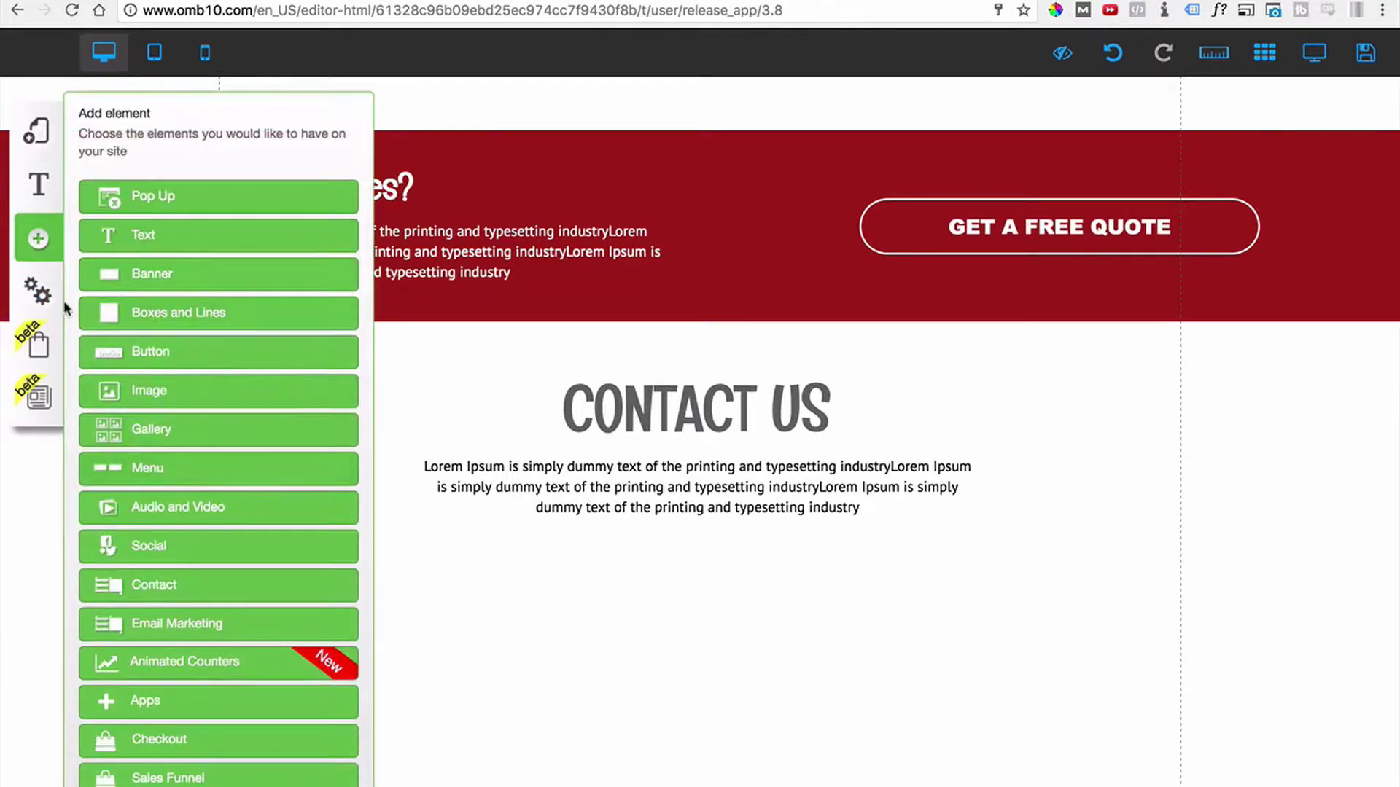
Drag the first Contact form layout from the Add element panel onto the page.
scroll(149, 568, "down", 3)
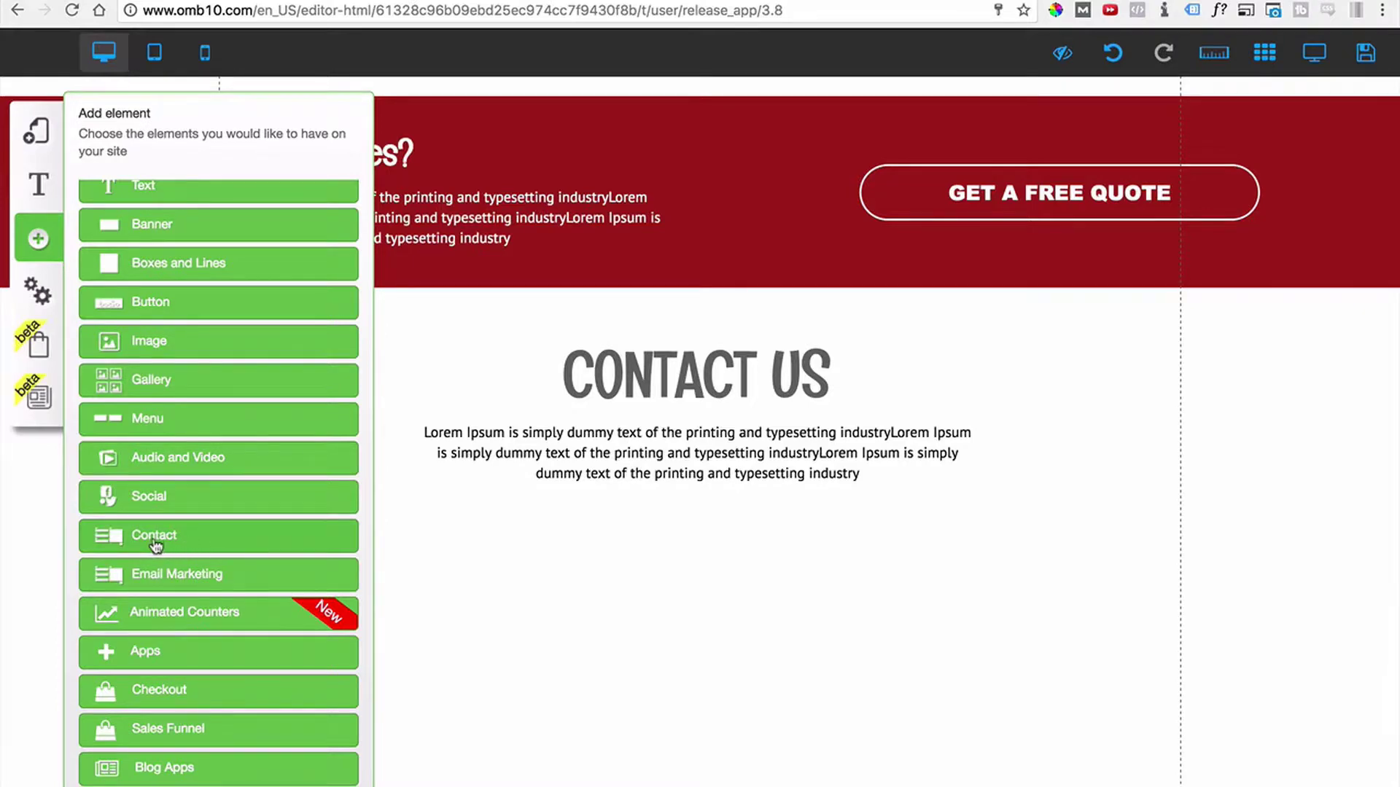
left_click(156, 545)
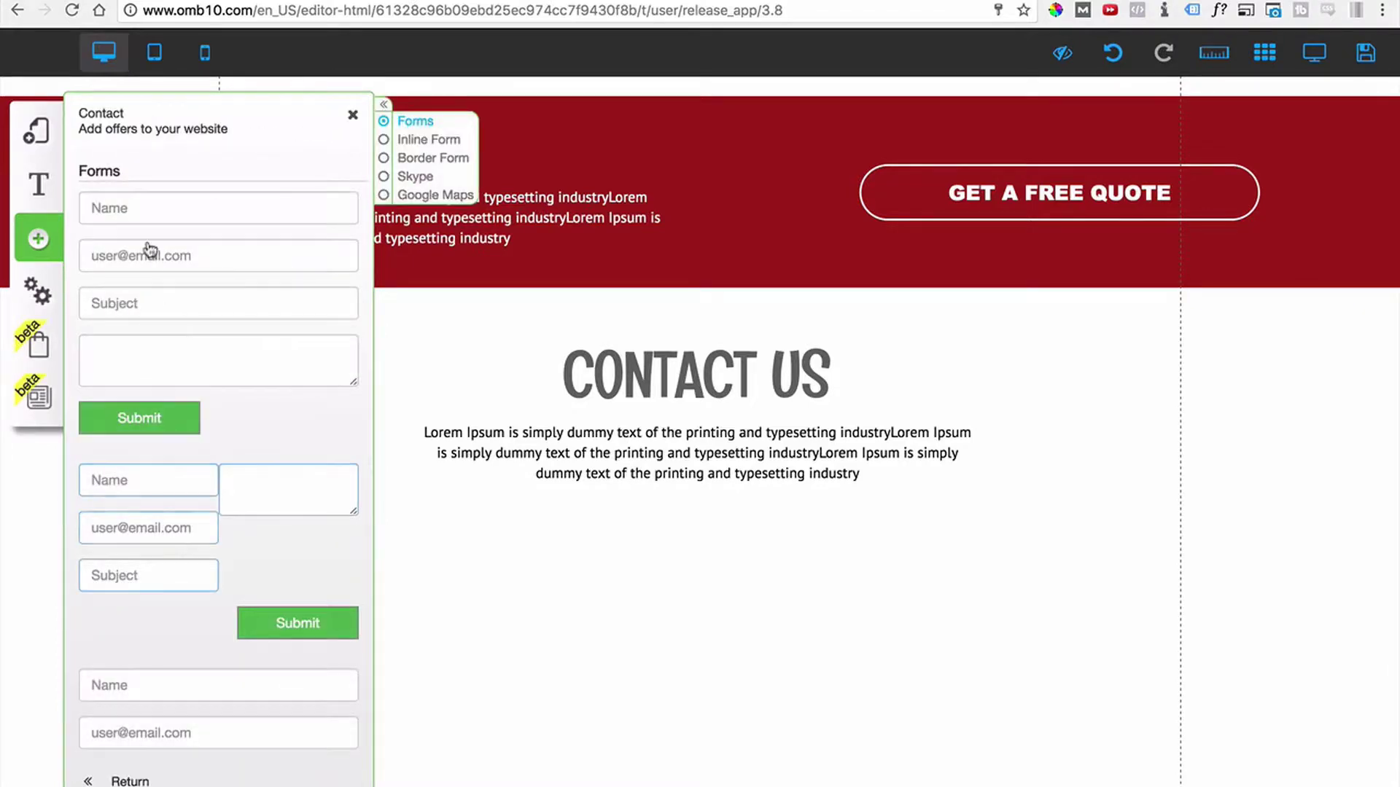
scroll(146, 514, "down", 1)
scroll(146, 514, "down", 5)
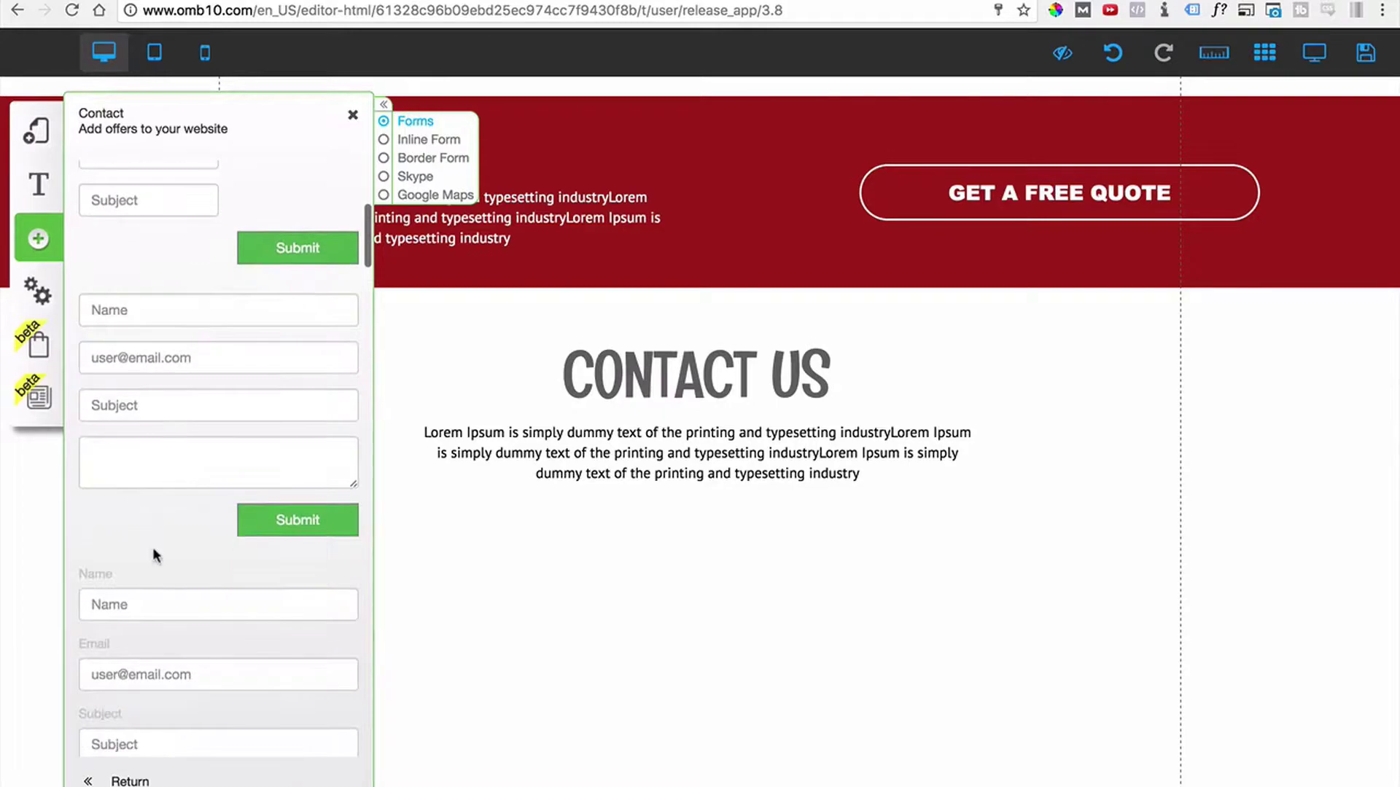
scroll(157, 554, "down", 3)
scroll(154, 553, "up", 10)
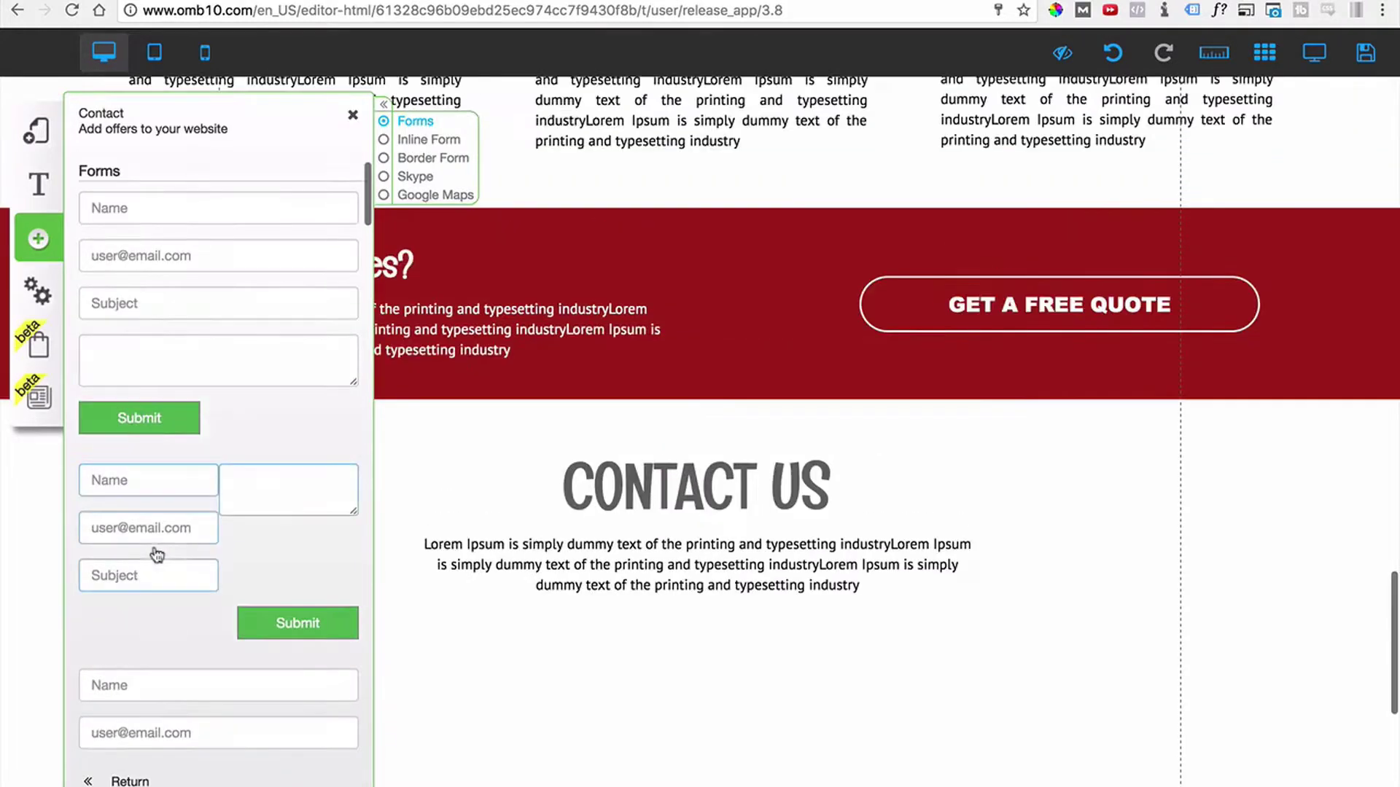
left_click_drag(180, 343, 612, 663)
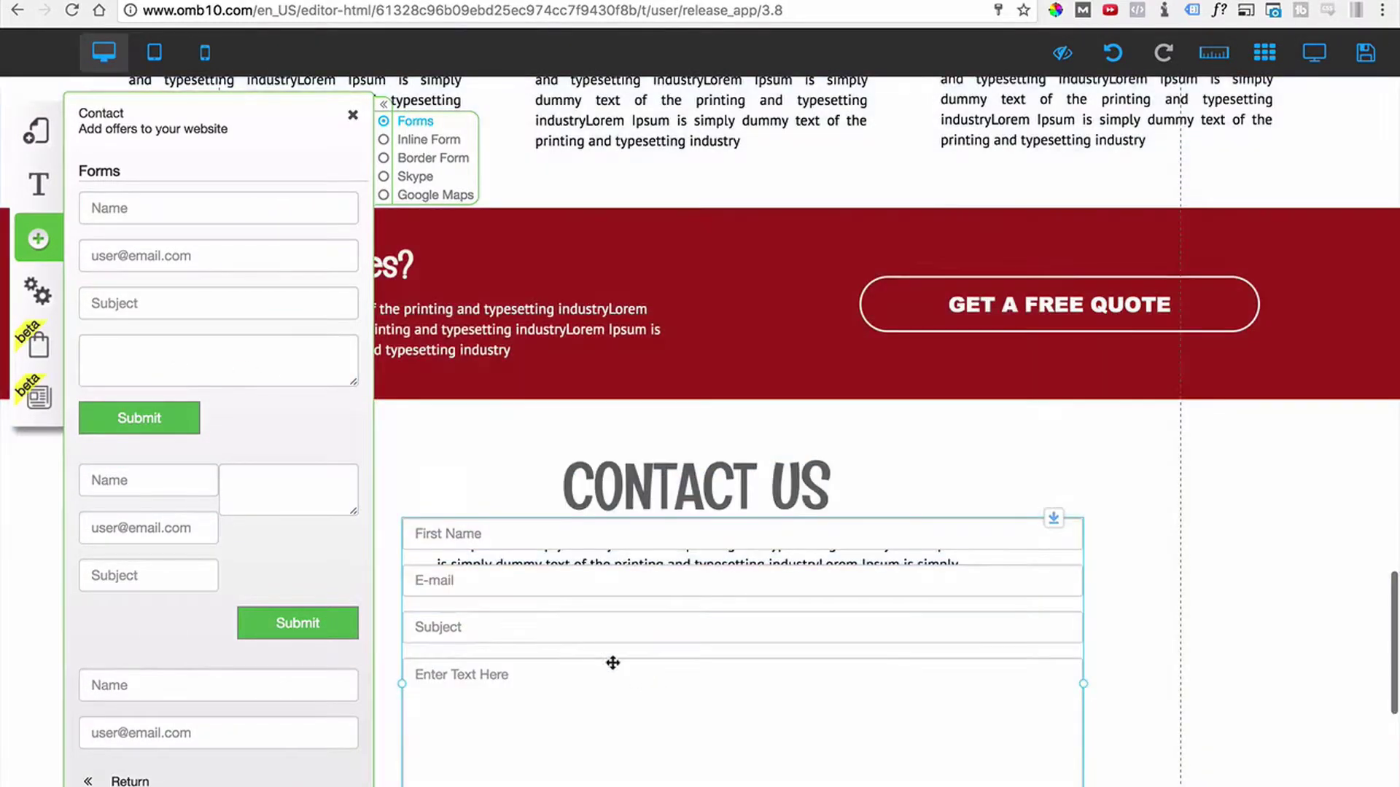
left_click(353, 115)
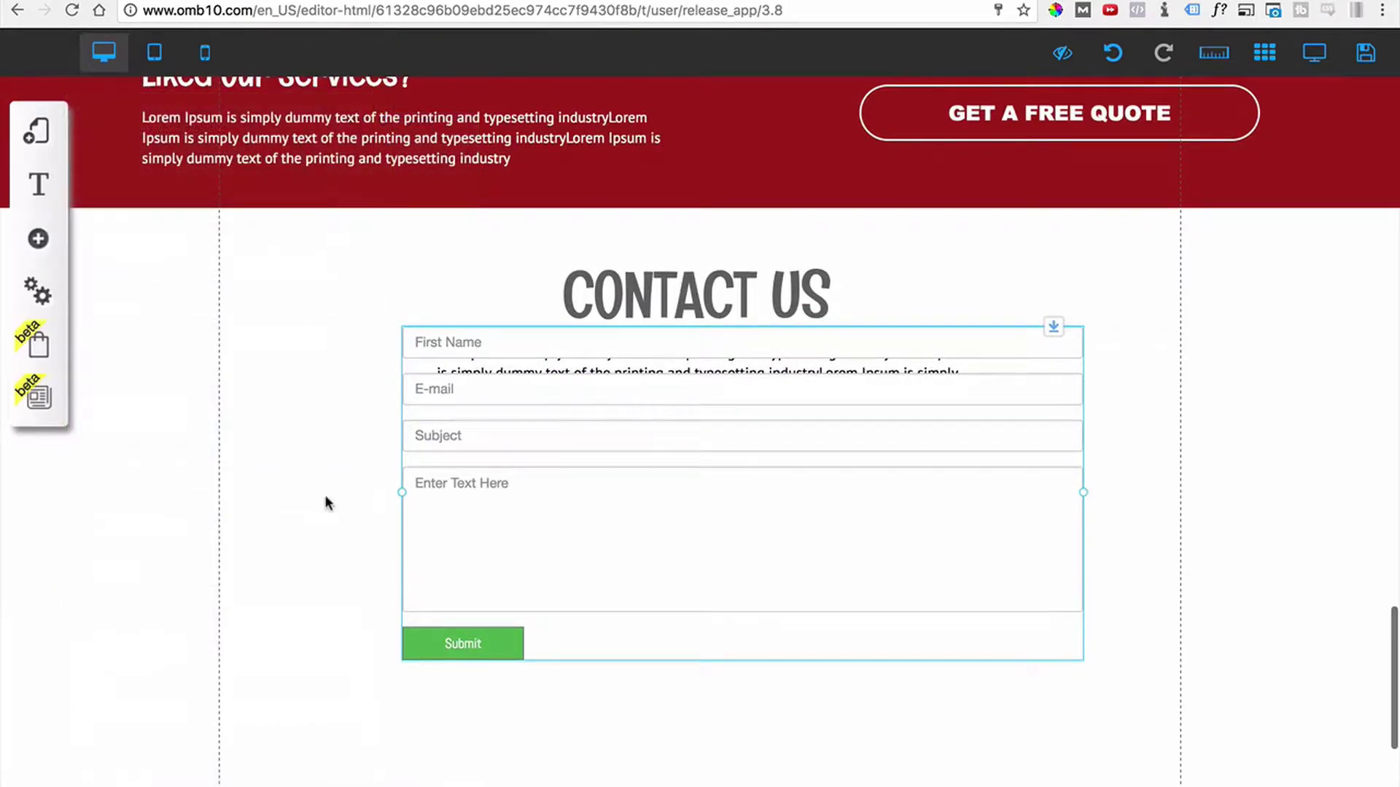
Position the contact form below the CONTACT US paragraph.
left_click_drag(584, 540, 569, 676)
left_click(310, 605)
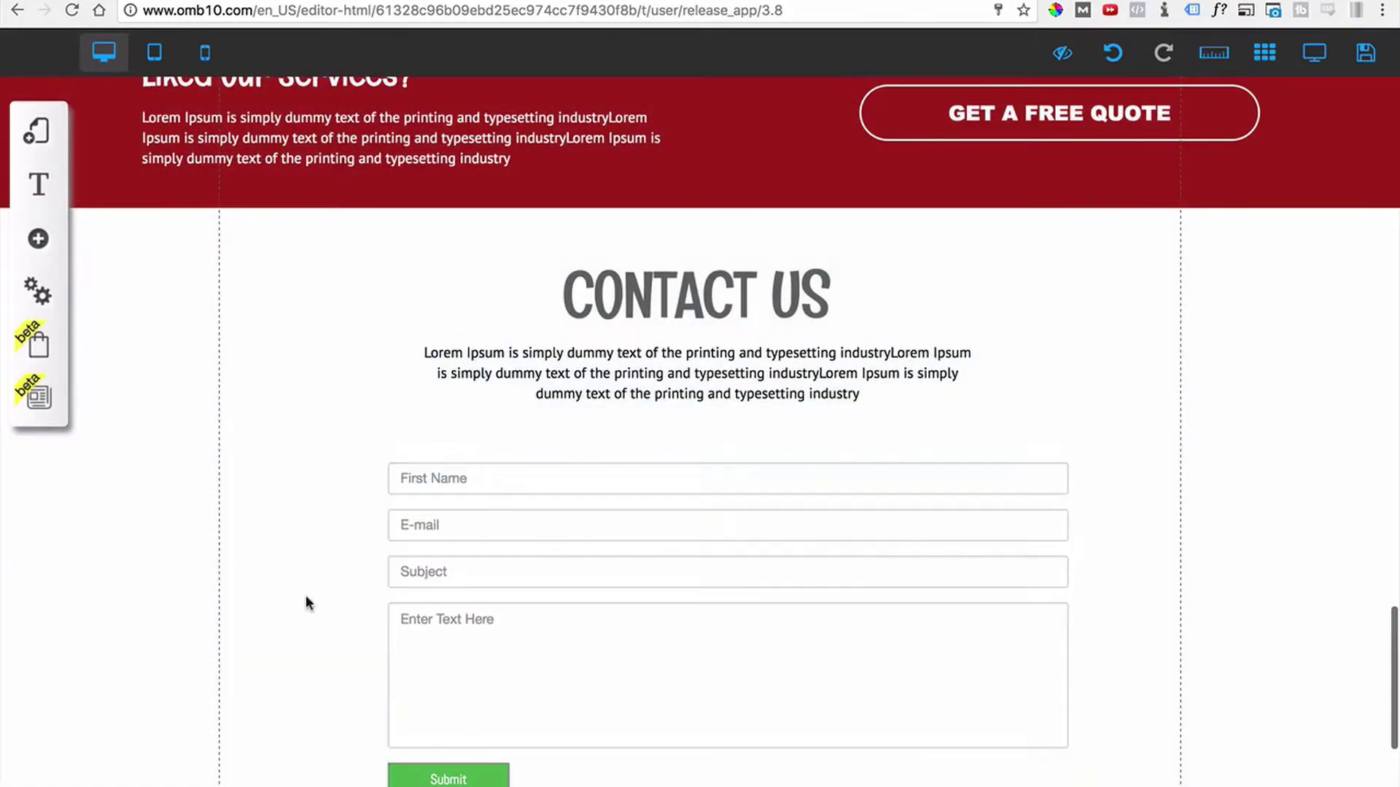
scroll(146, 588, "down", 1)
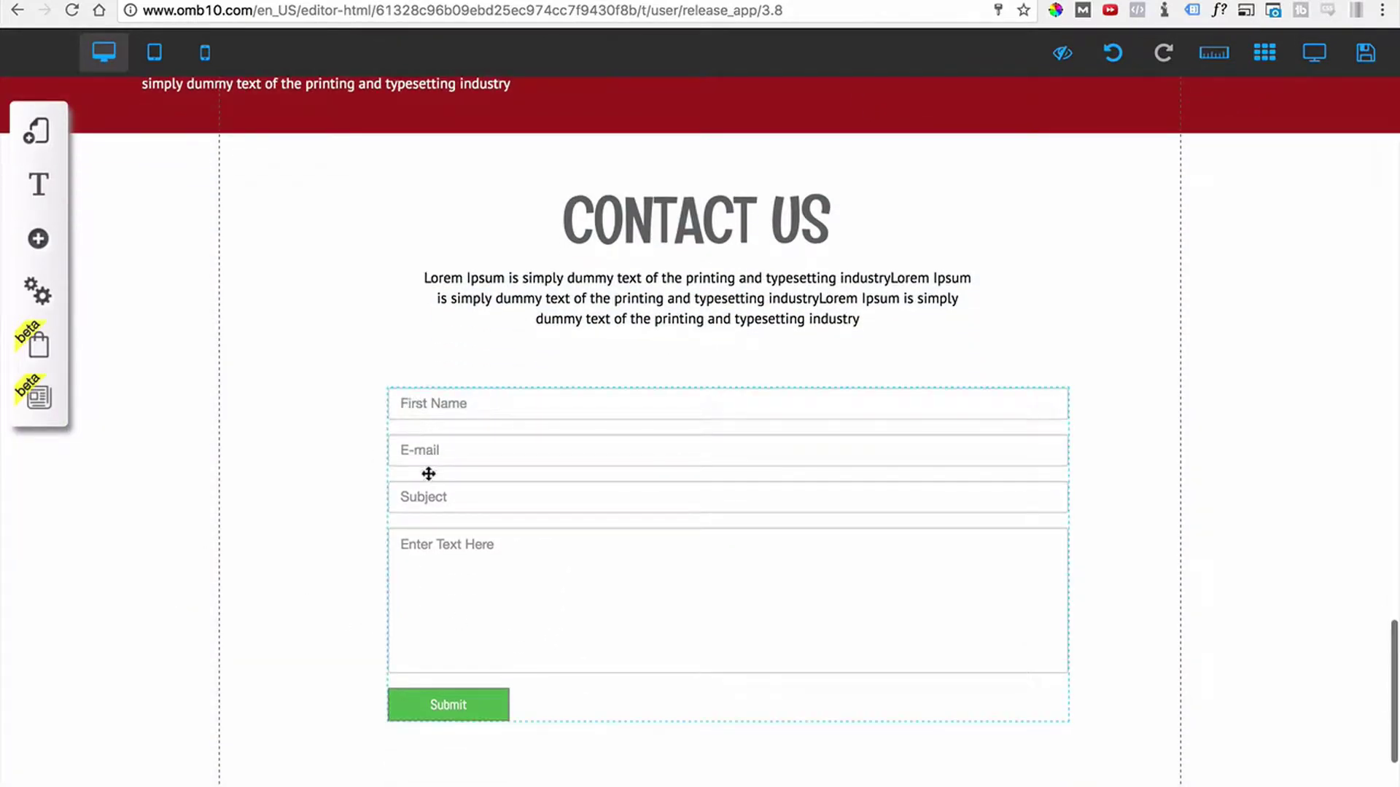
scroll(433, 565, "down", 1)
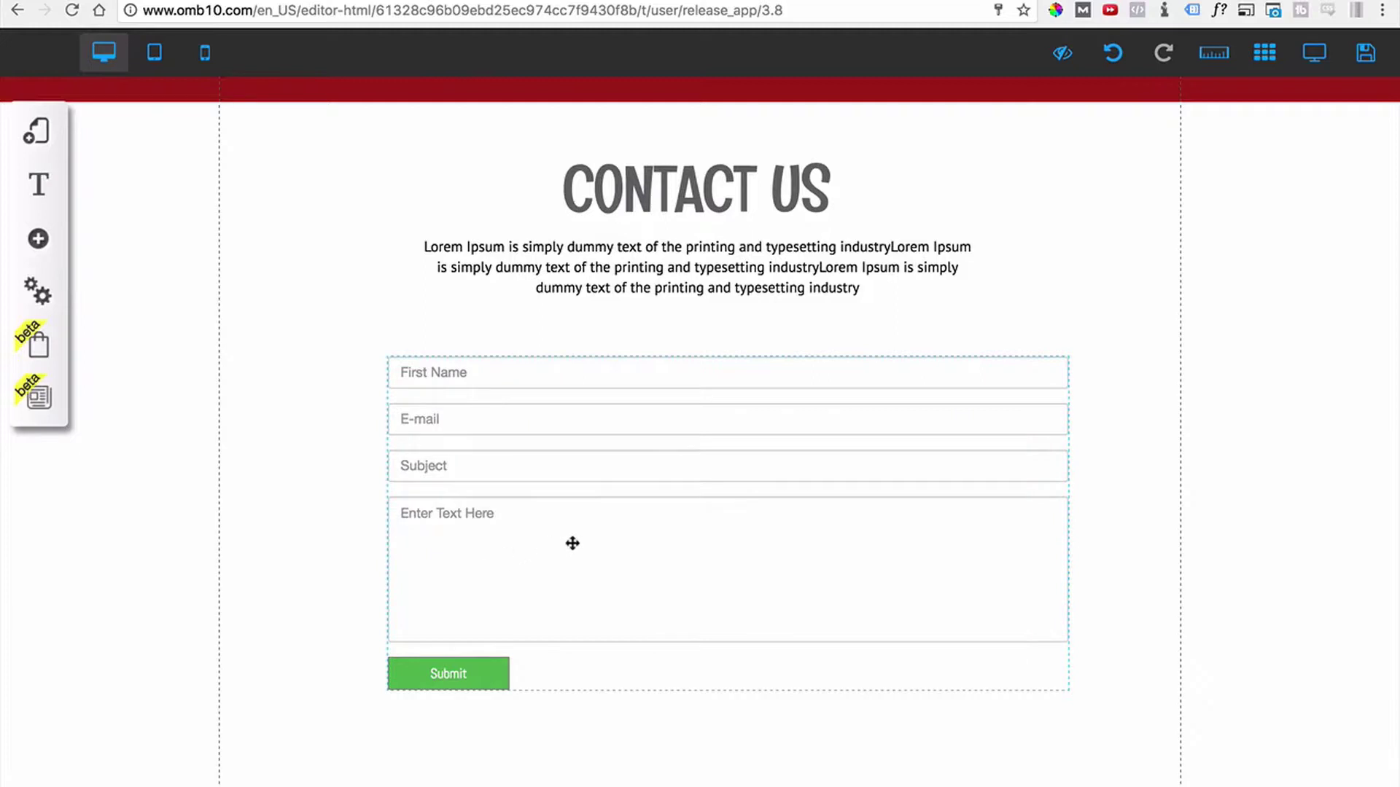
left_click(657, 513)
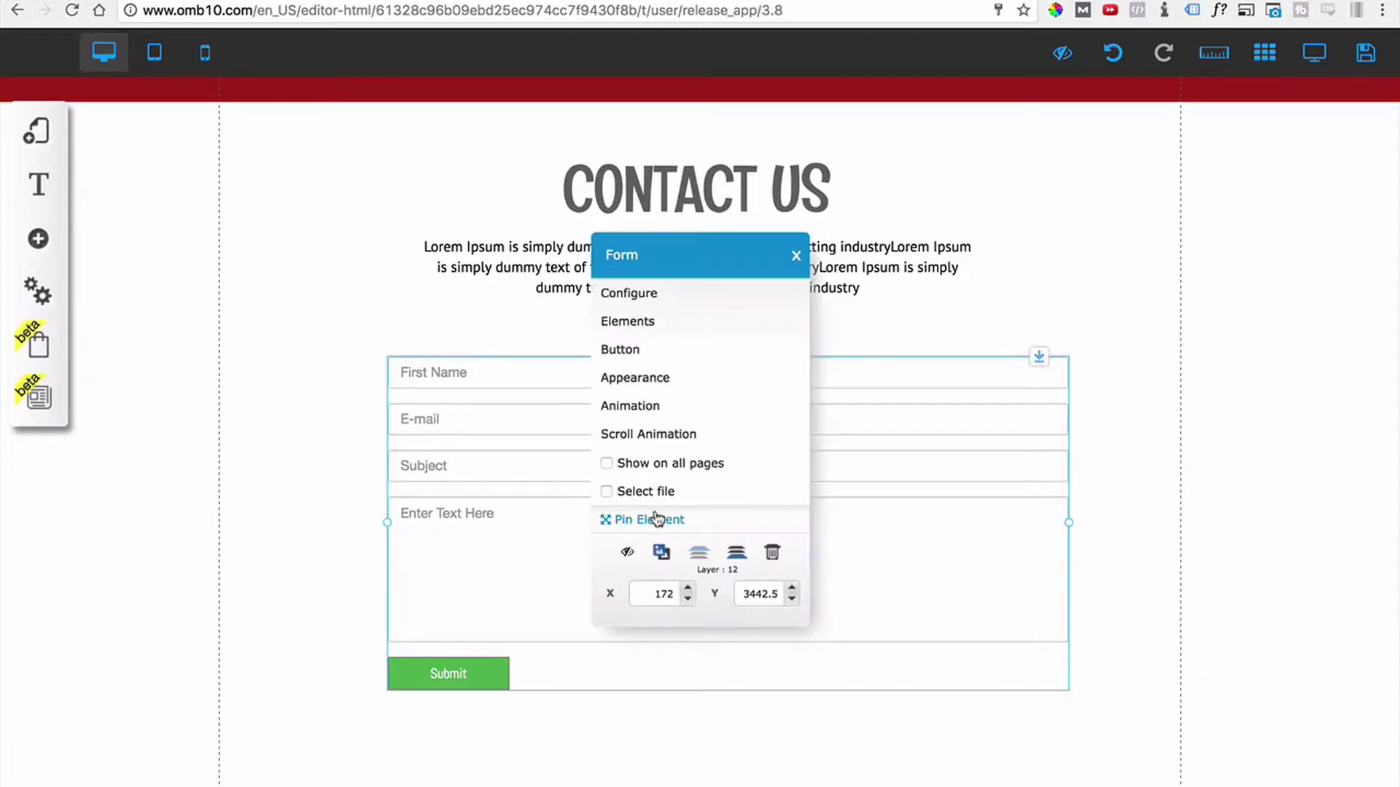
Open the form's field list and the First Name field's settings (tag FNAME).
left_click(625, 321)
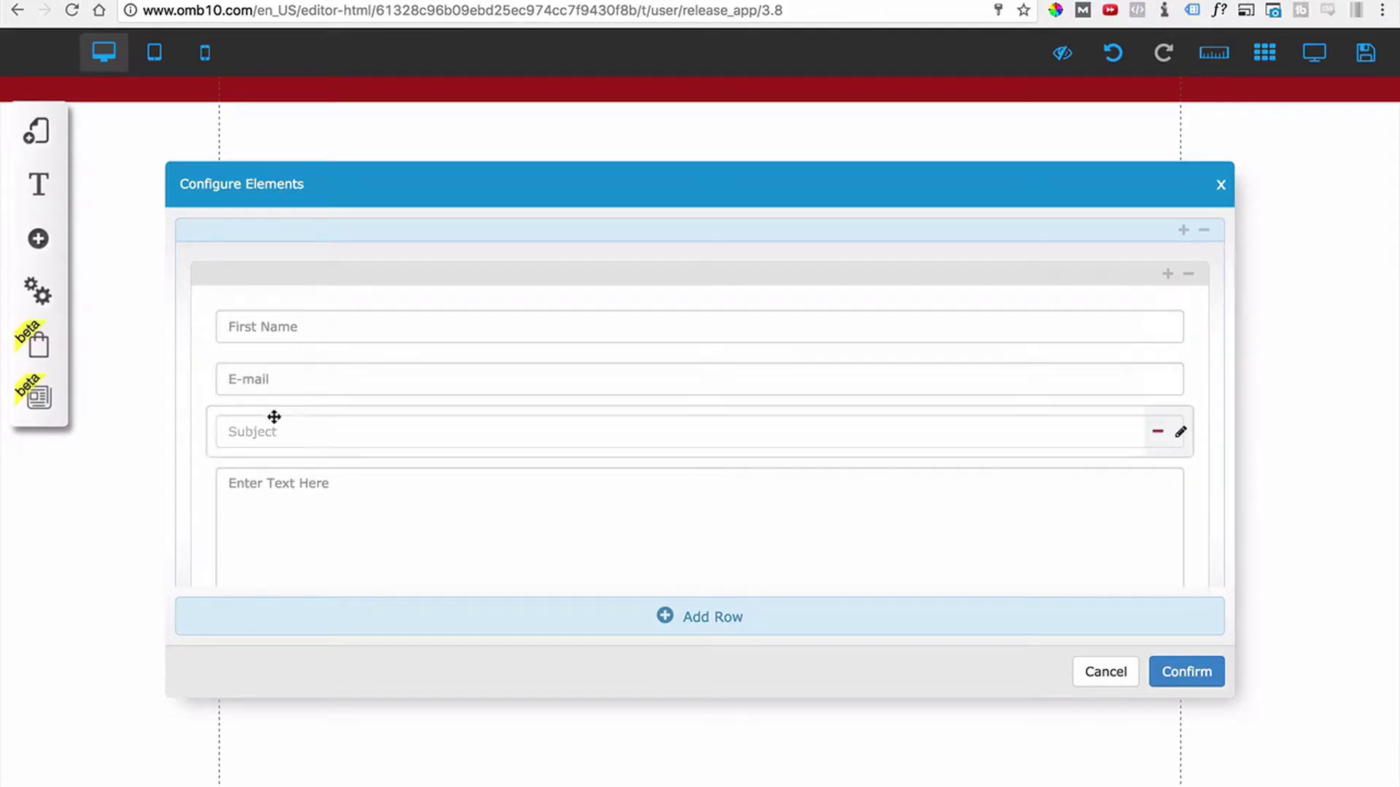
left_click_drag(297, 430, 599, 445)
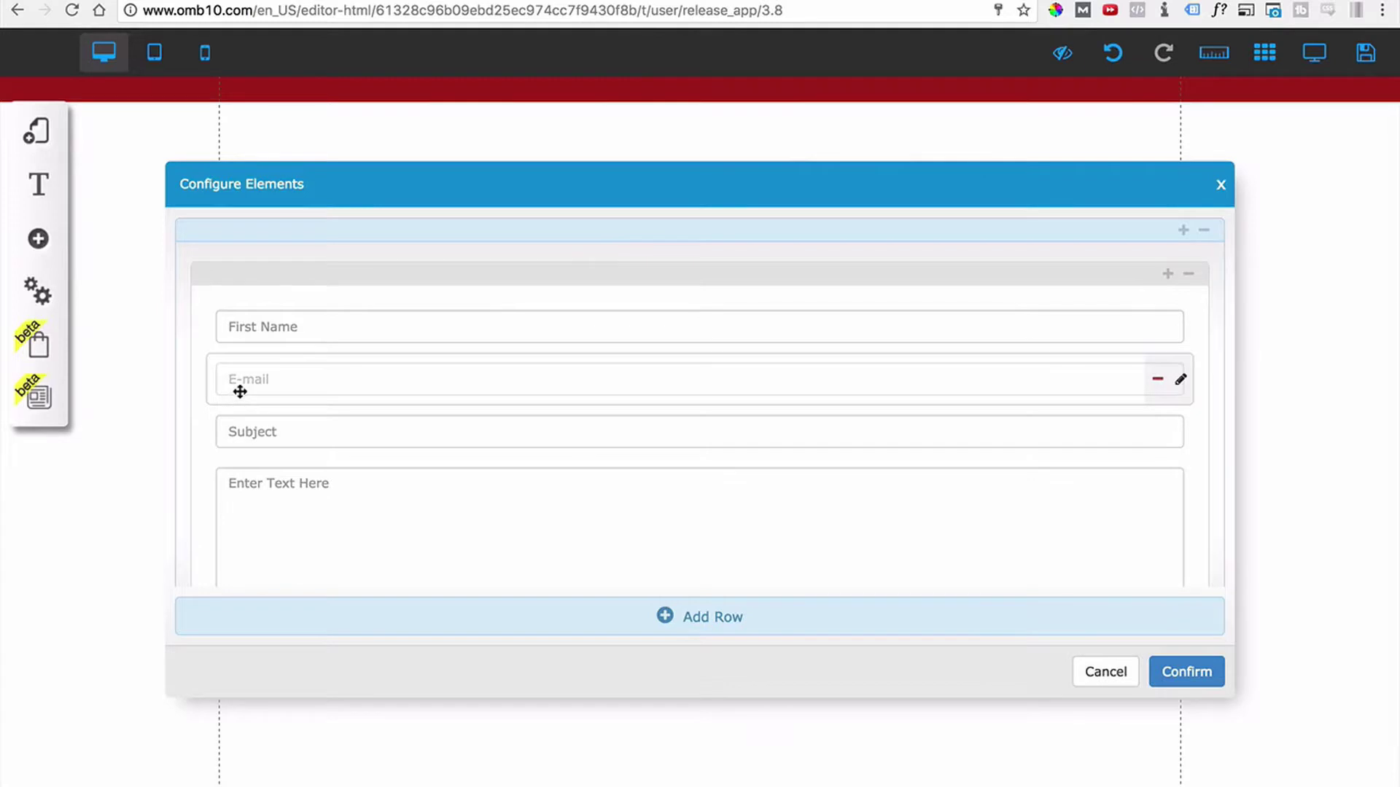
left_click(1180, 329)
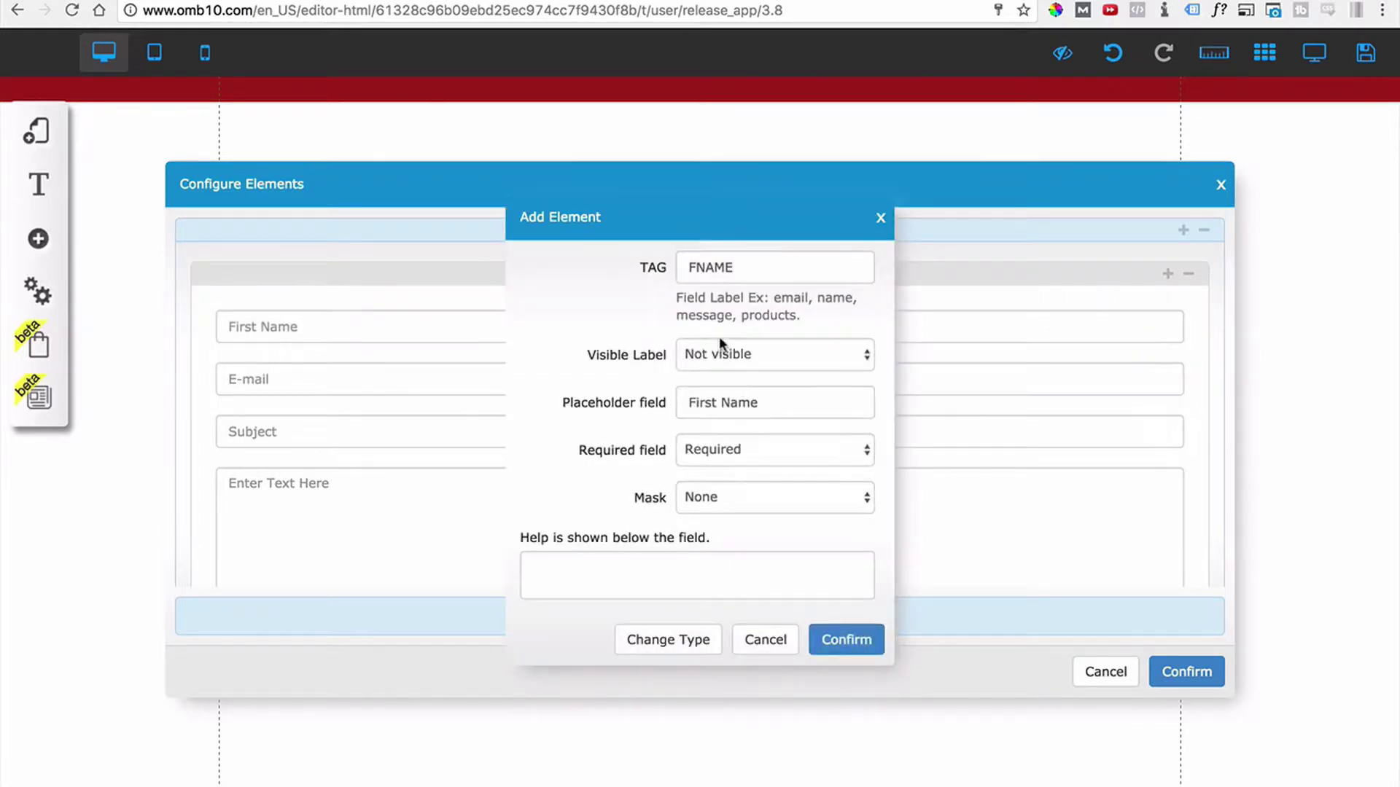
Try making the First Name field's label visible and apply it.
left_click_drag(750, 268, 654, 277)
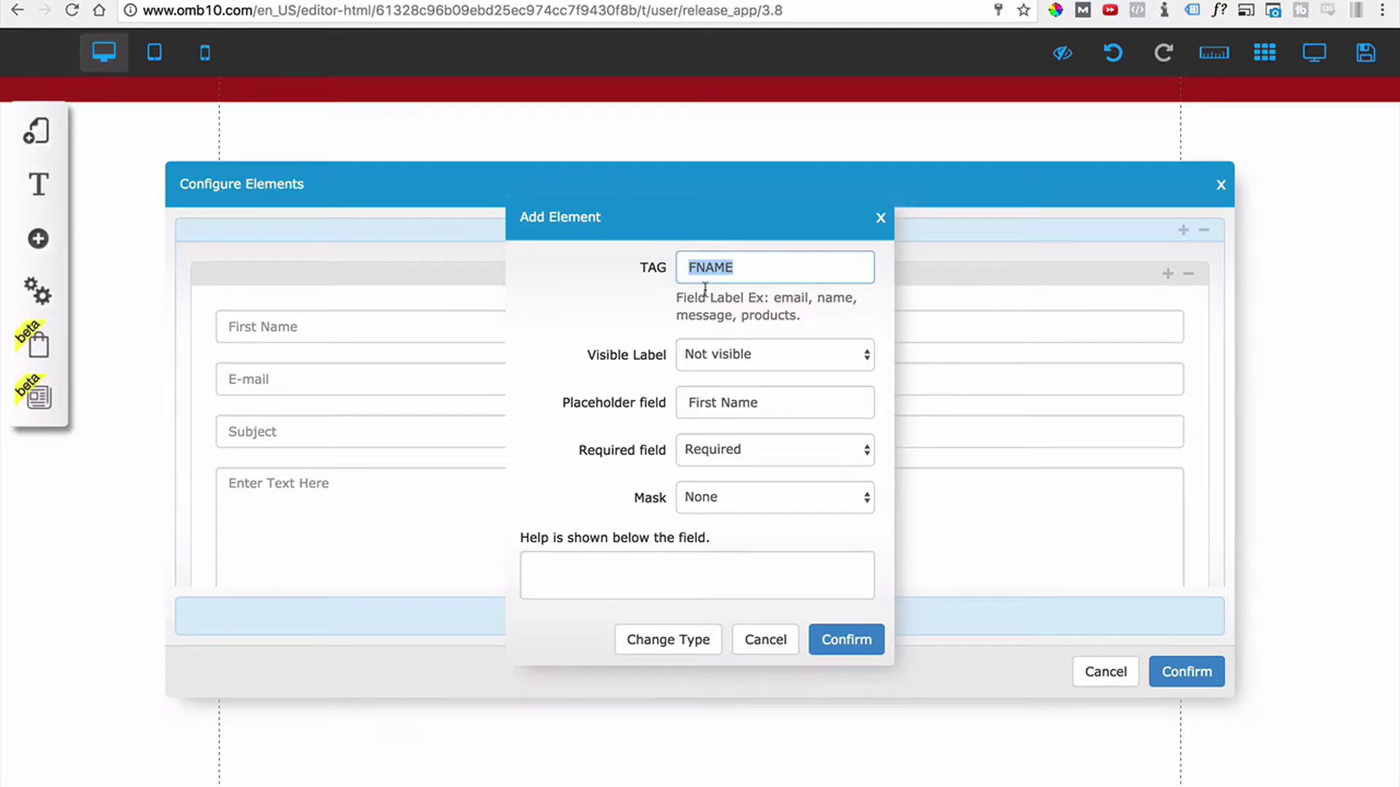
left_click(736, 264)
left_click(733, 401)
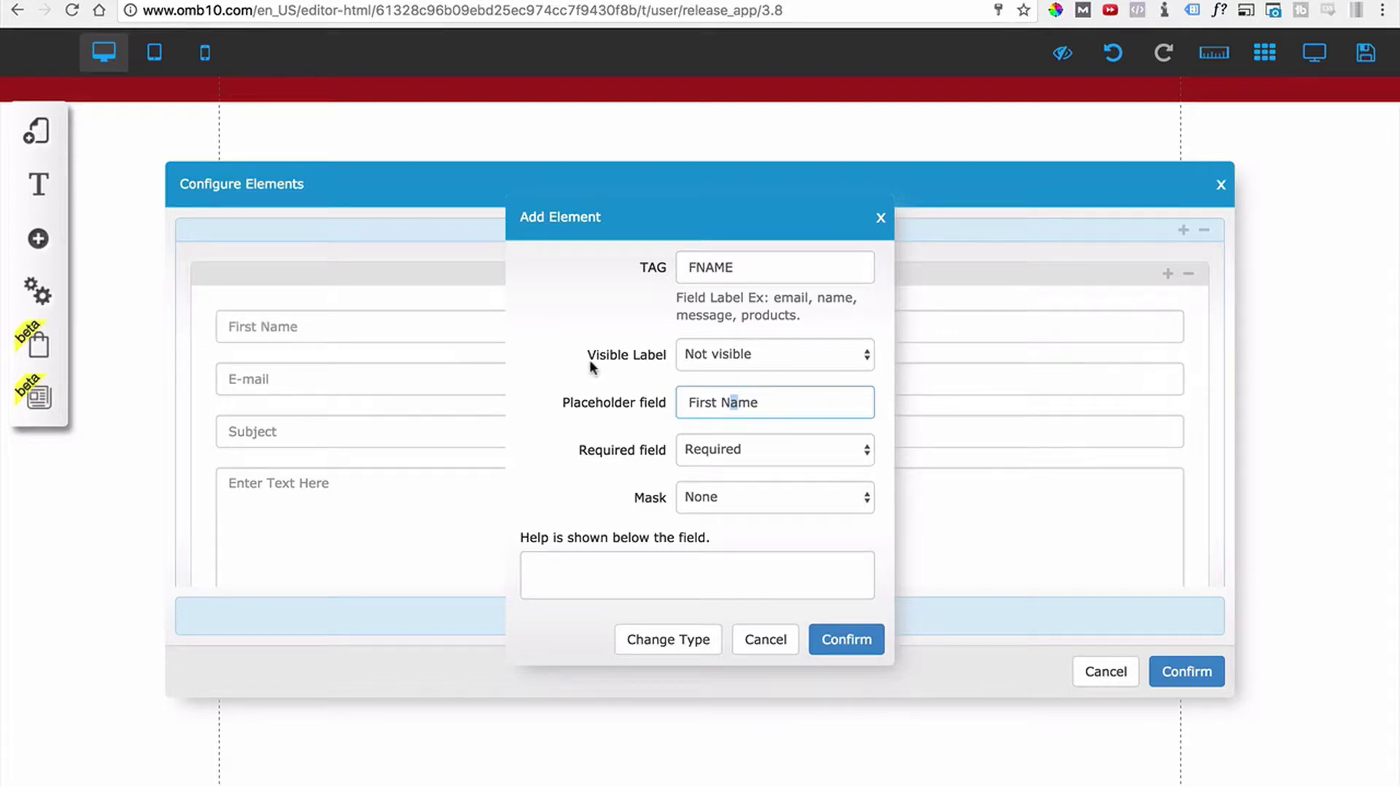
left_click(705, 356)
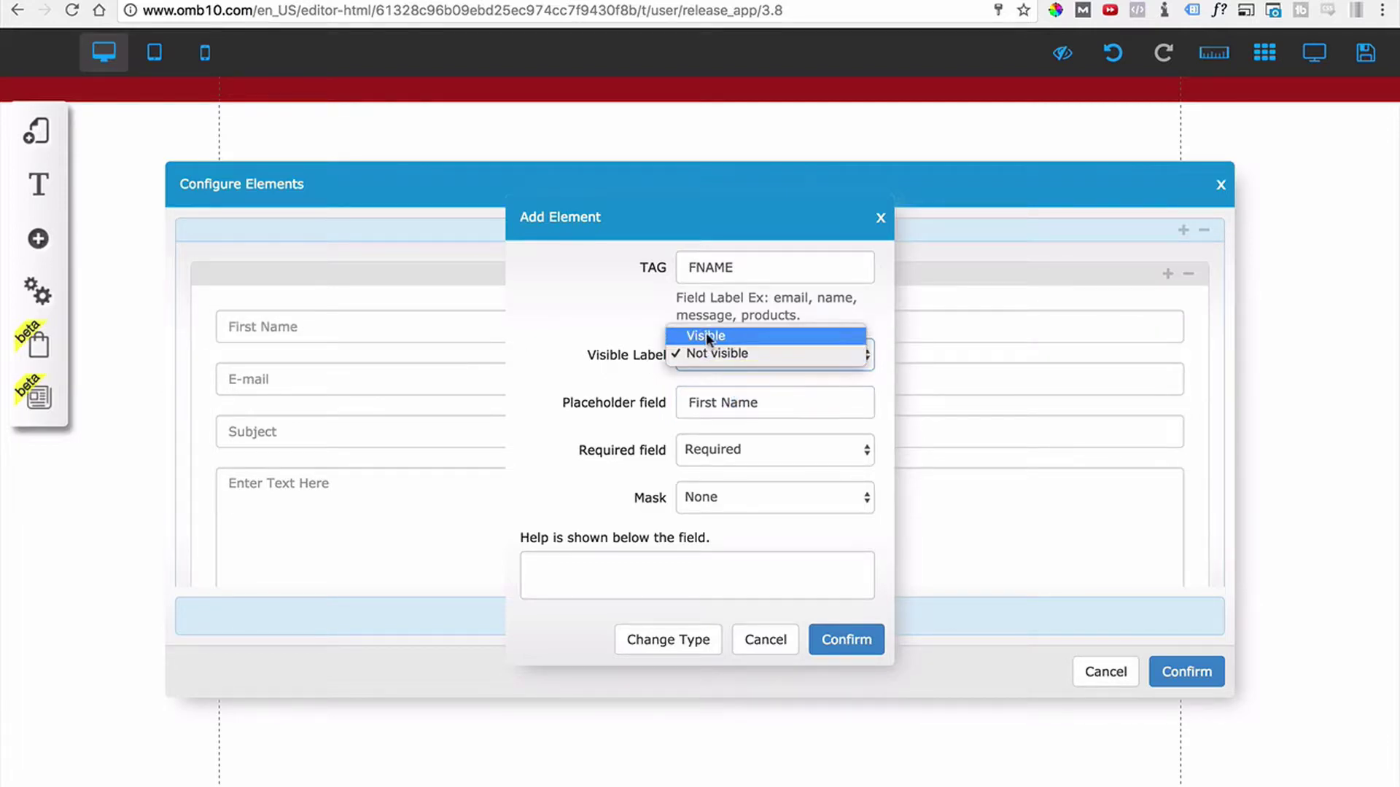
left_click(706, 332)
left_click(855, 686)
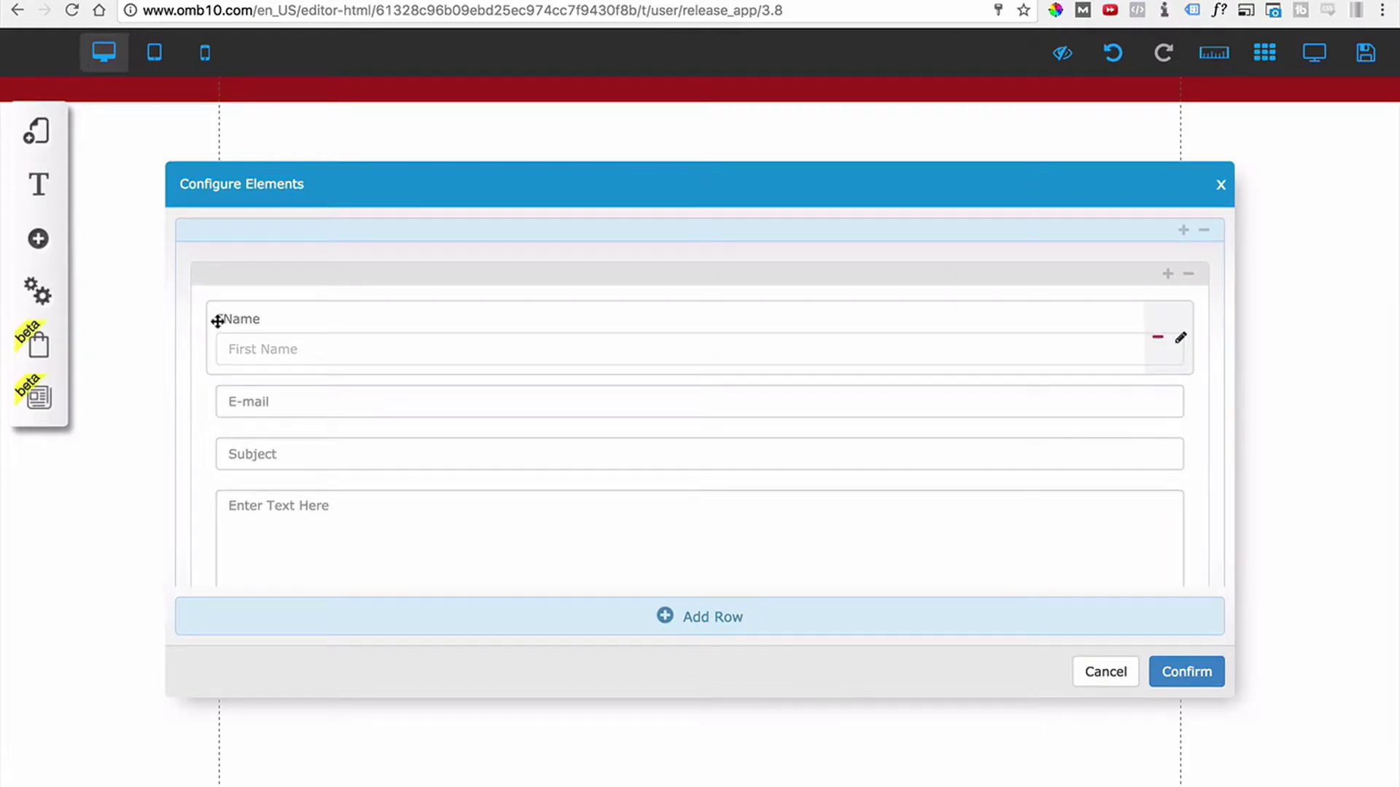
Reopen the first field's settings and set its label back to Not visible.
left_click(1181, 338)
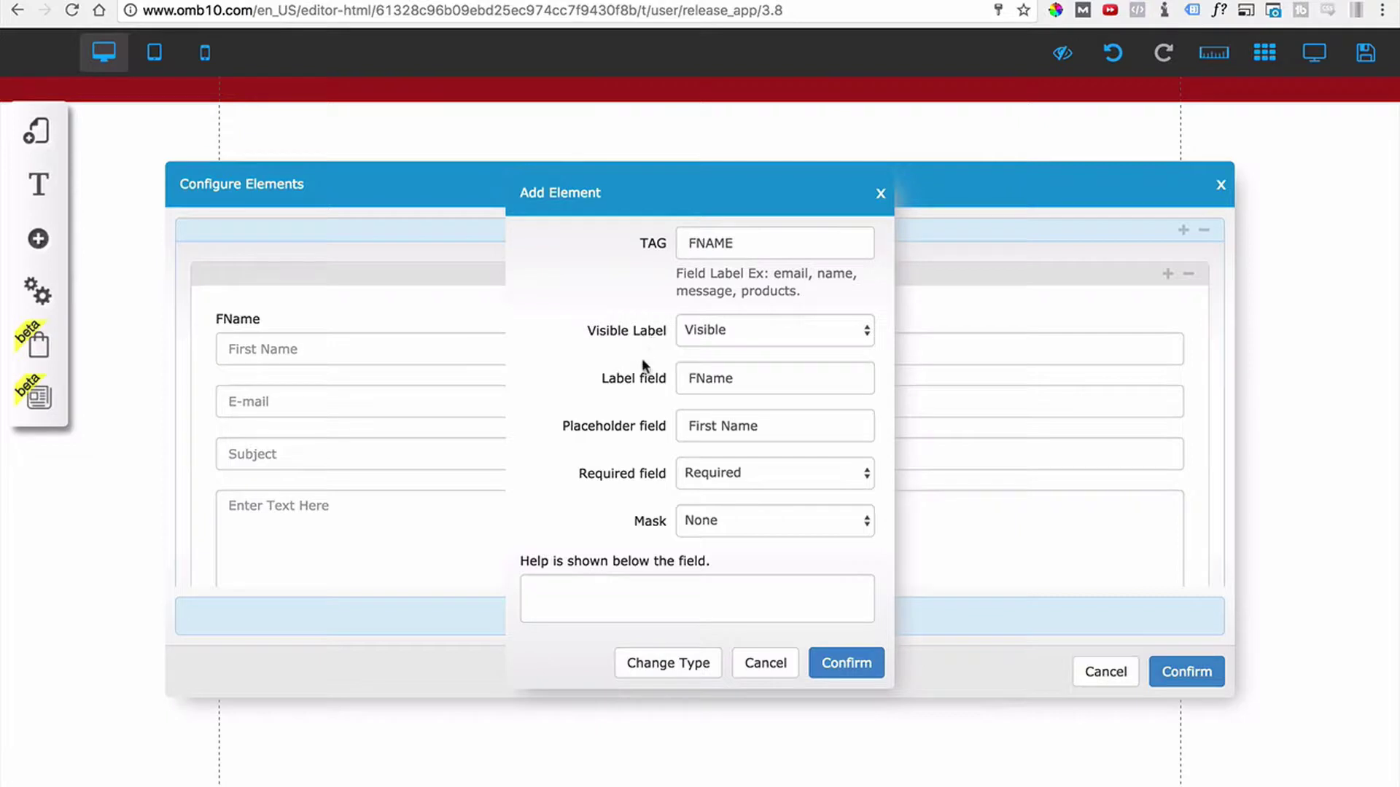
left_click(747, 334)
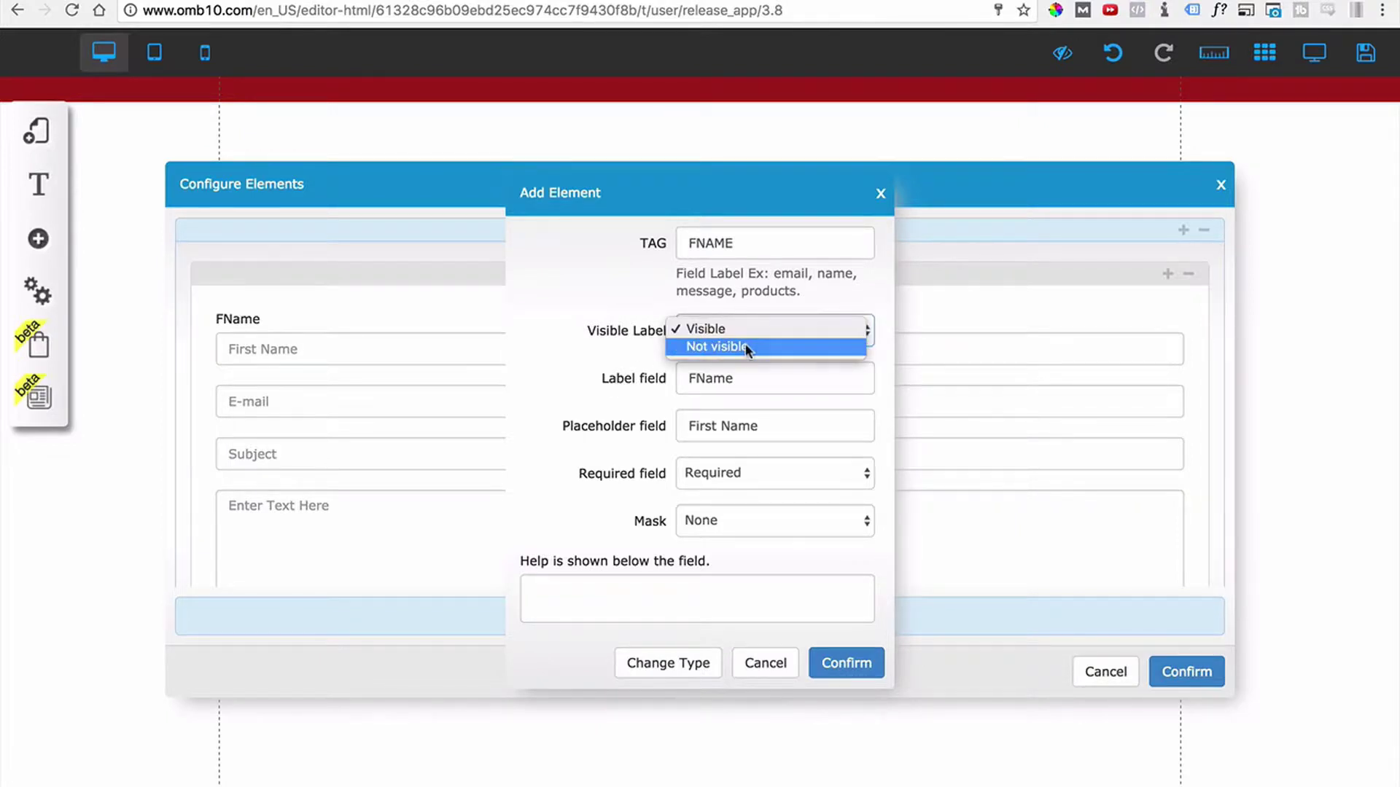
left_click(746, 348)
left_click(736, 332)
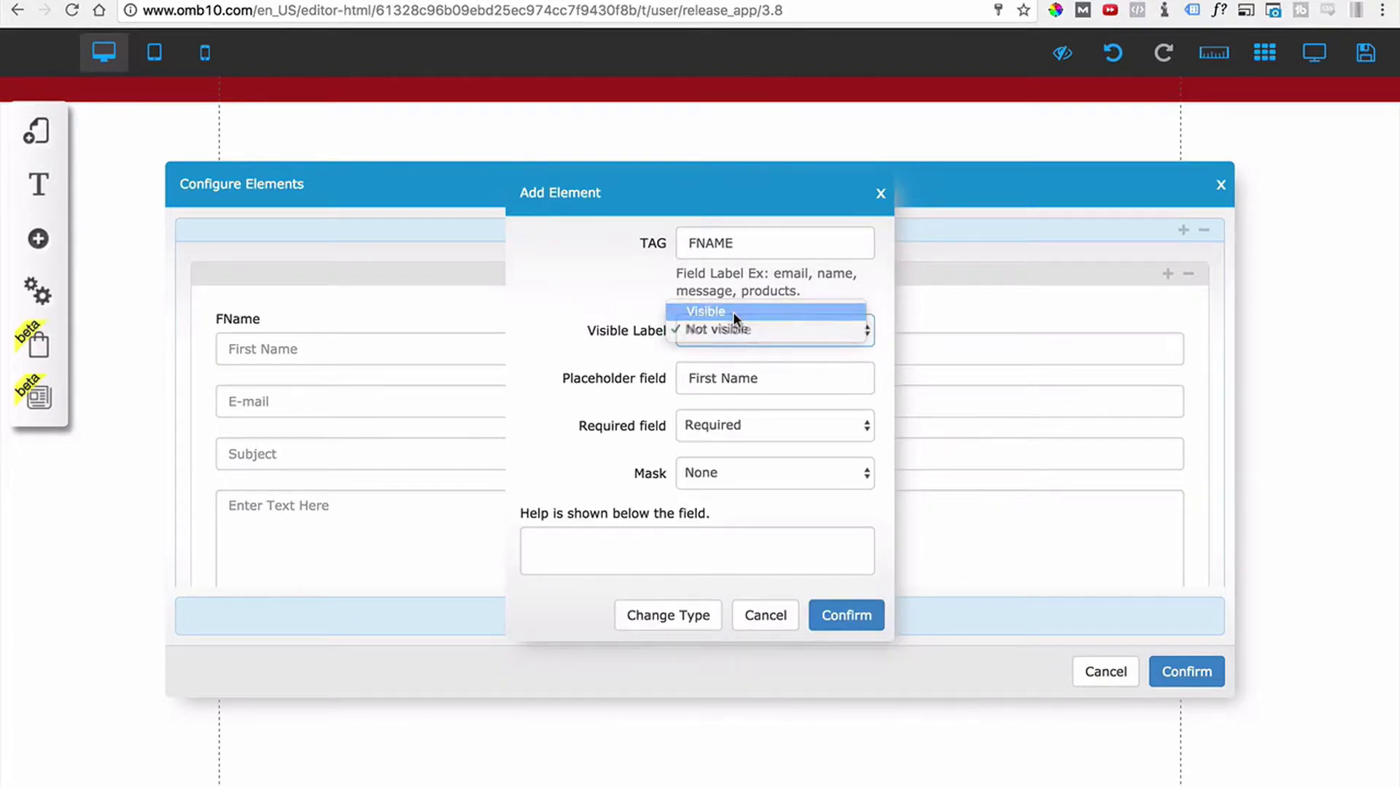
left_click(733, 312)
double_click(711, 378)
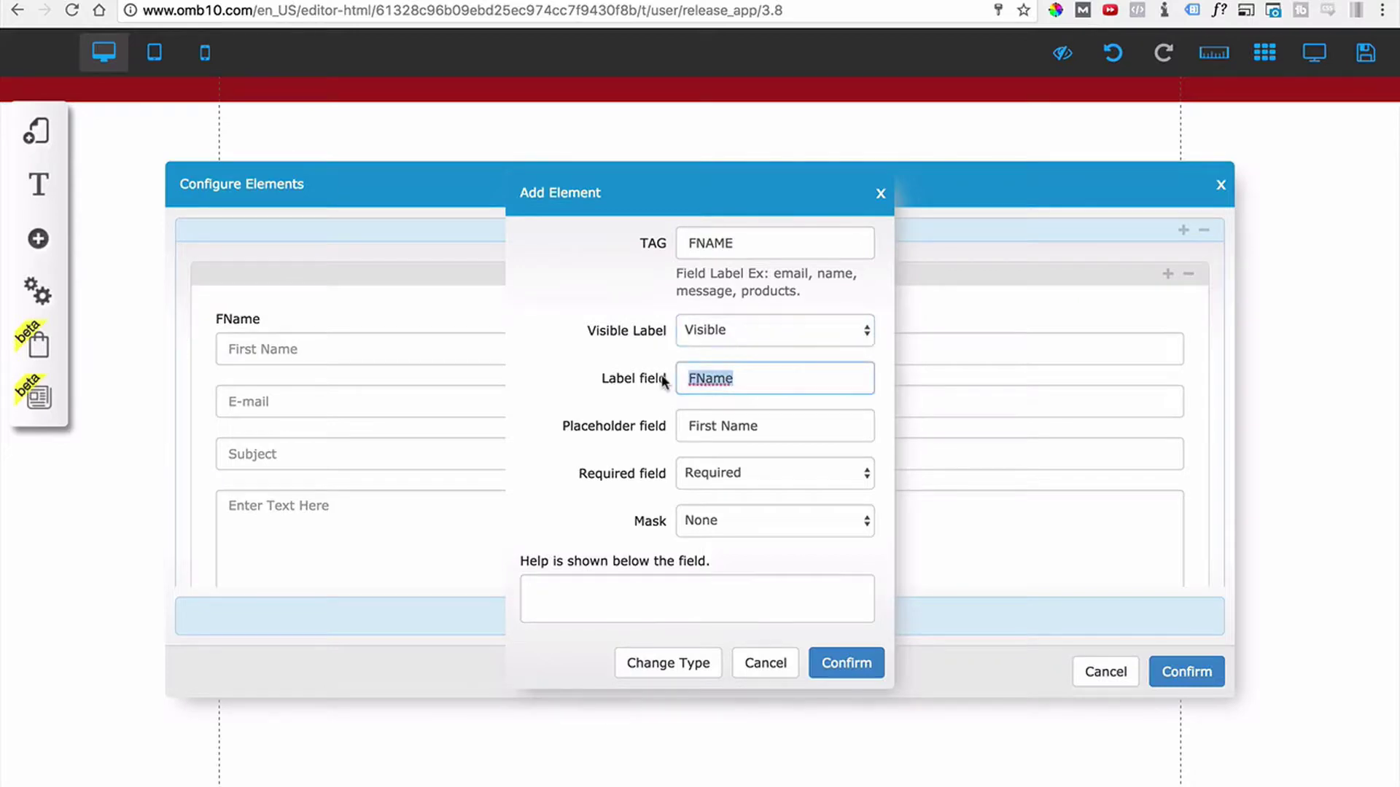
left_click(721, 328)
left_click(716, 340)
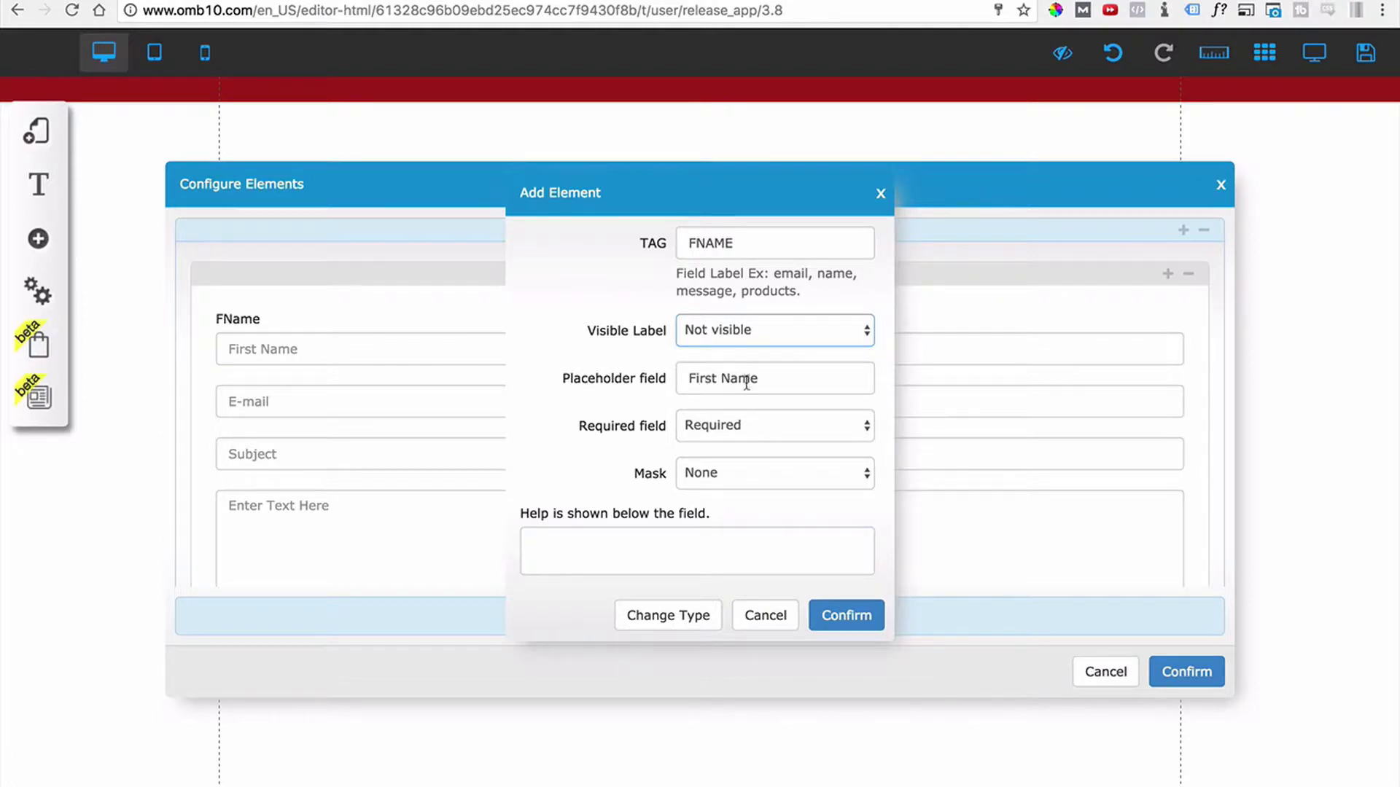
Replace the placeholder with 'Enter Your Full Name', keep it required, and confirm.
left_click_drag(760, 379, 671, 377)
type("E")
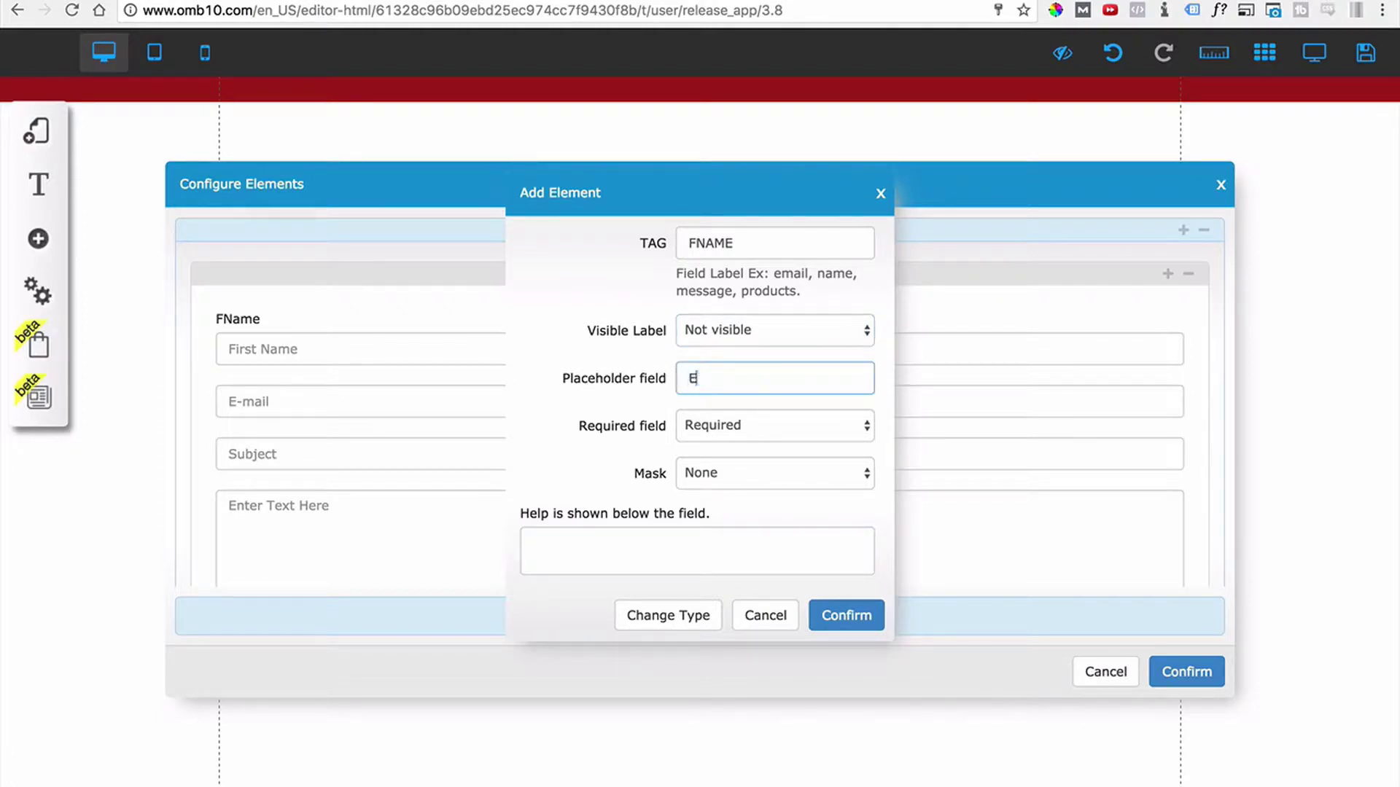
type("nter Your Full Name")
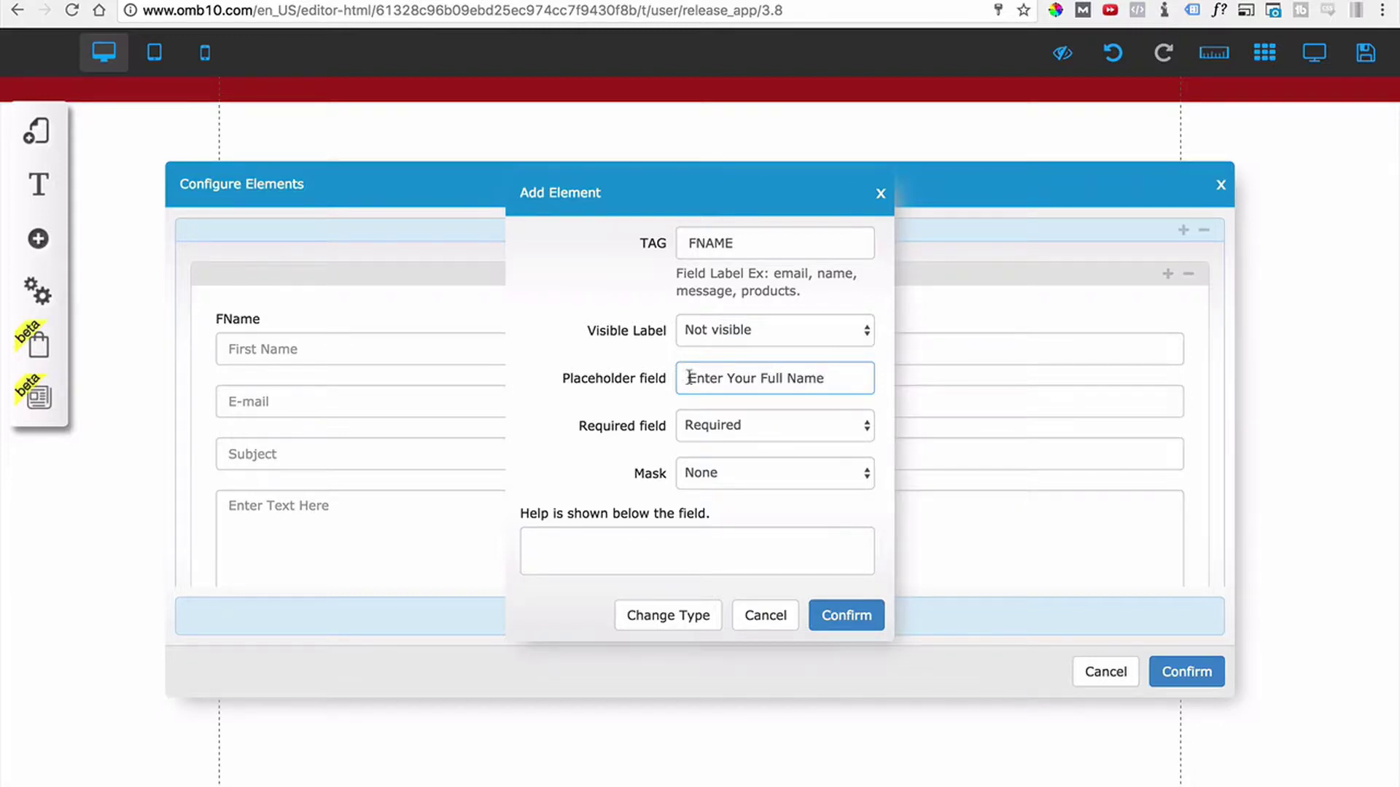
left_click(711, 438)
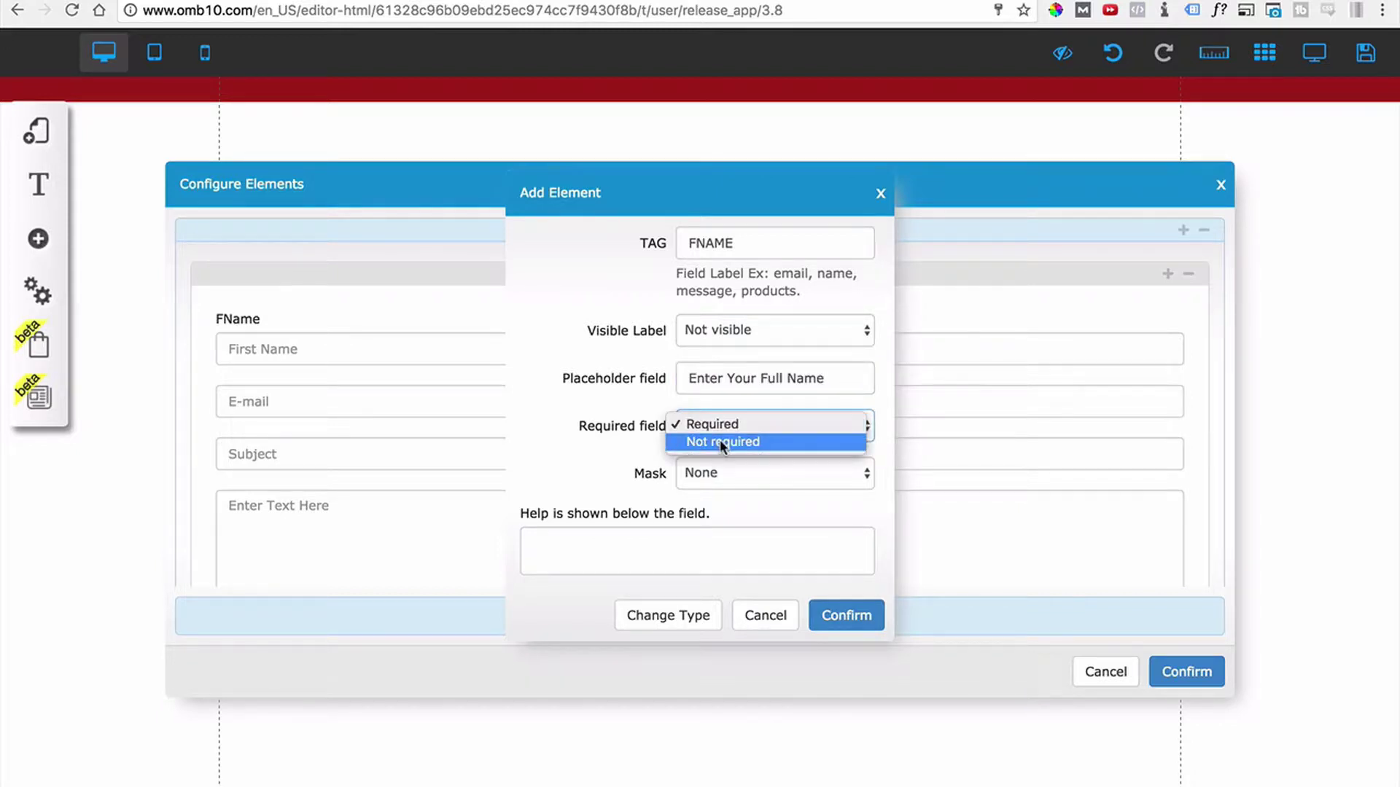
left_click(603, 463)
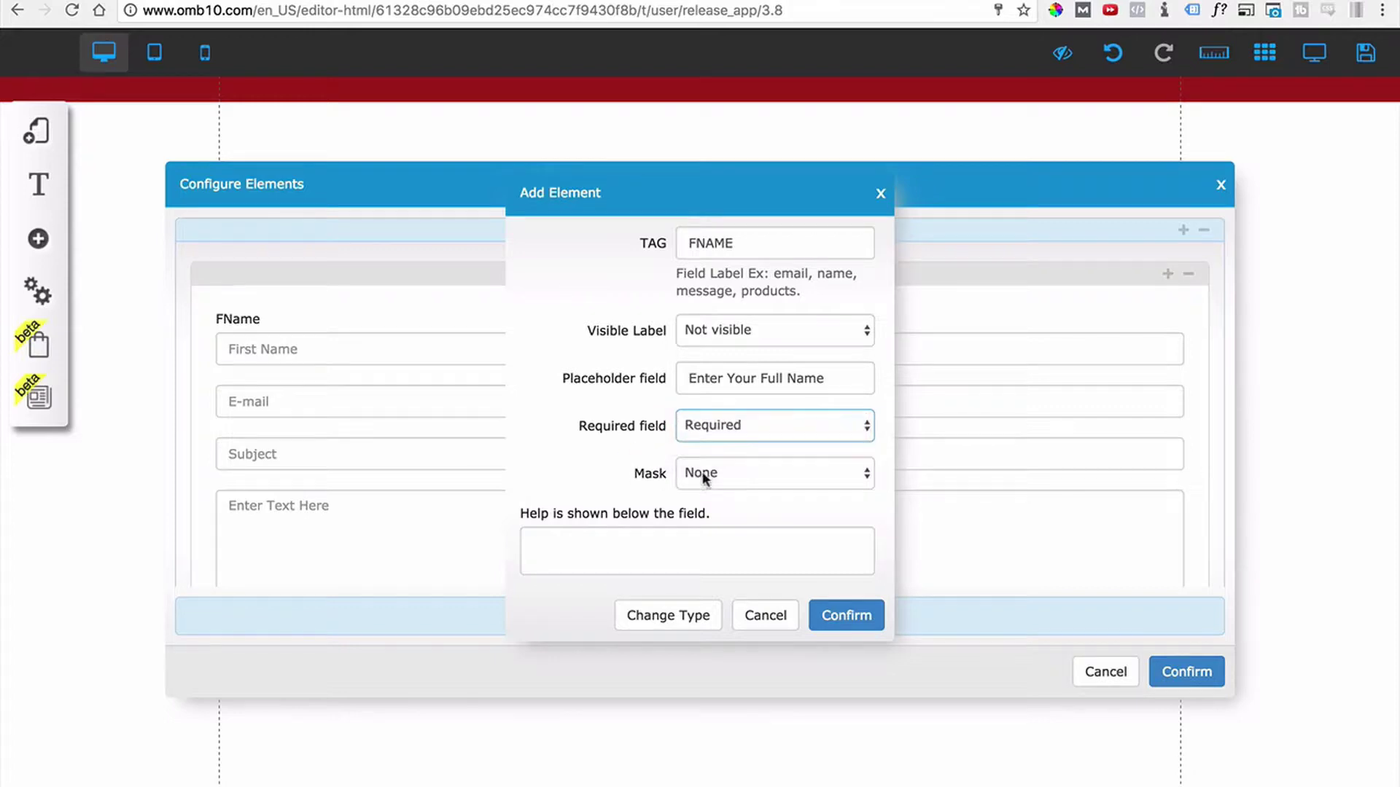
left_click(844, 615)
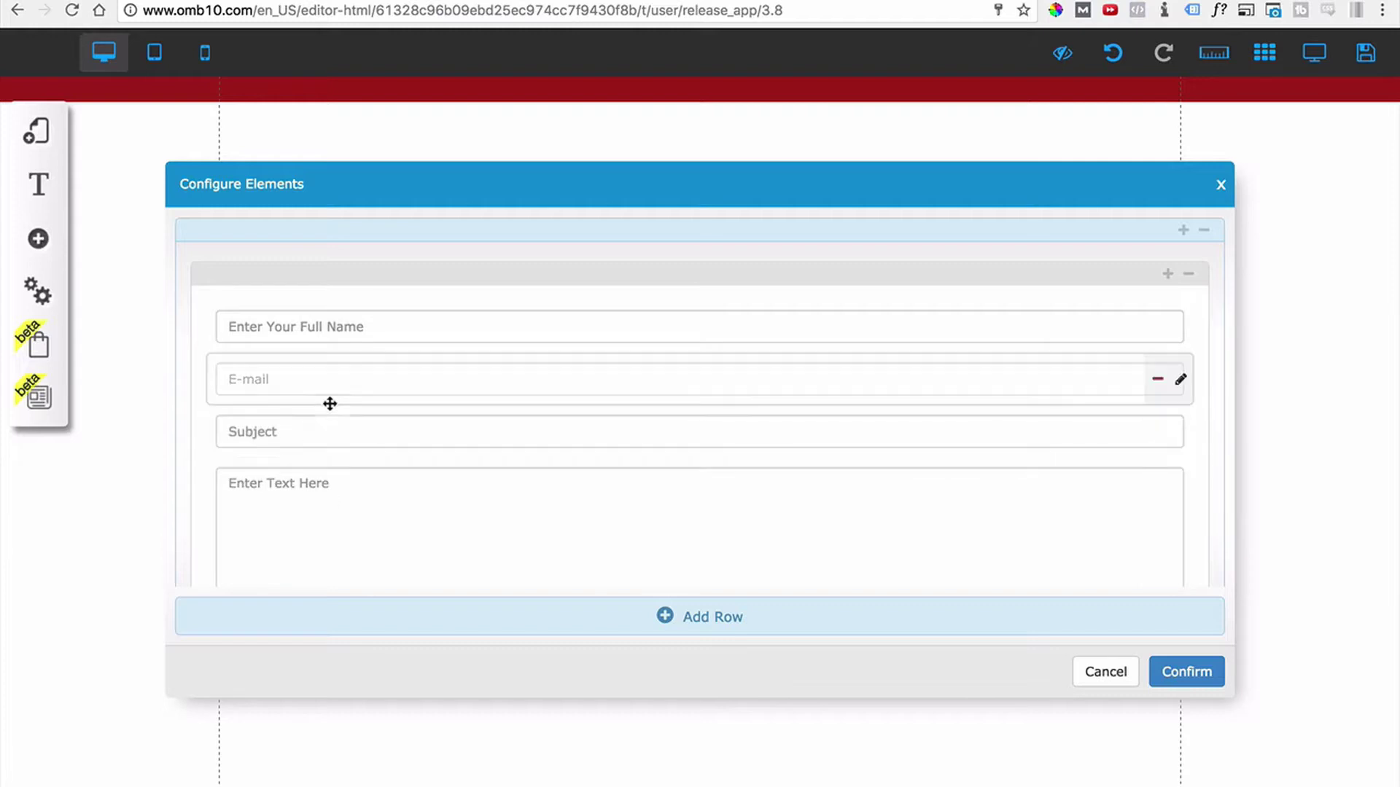
scroll(328, 434, "down", 2)
scroll(434, 500, "up", 3)
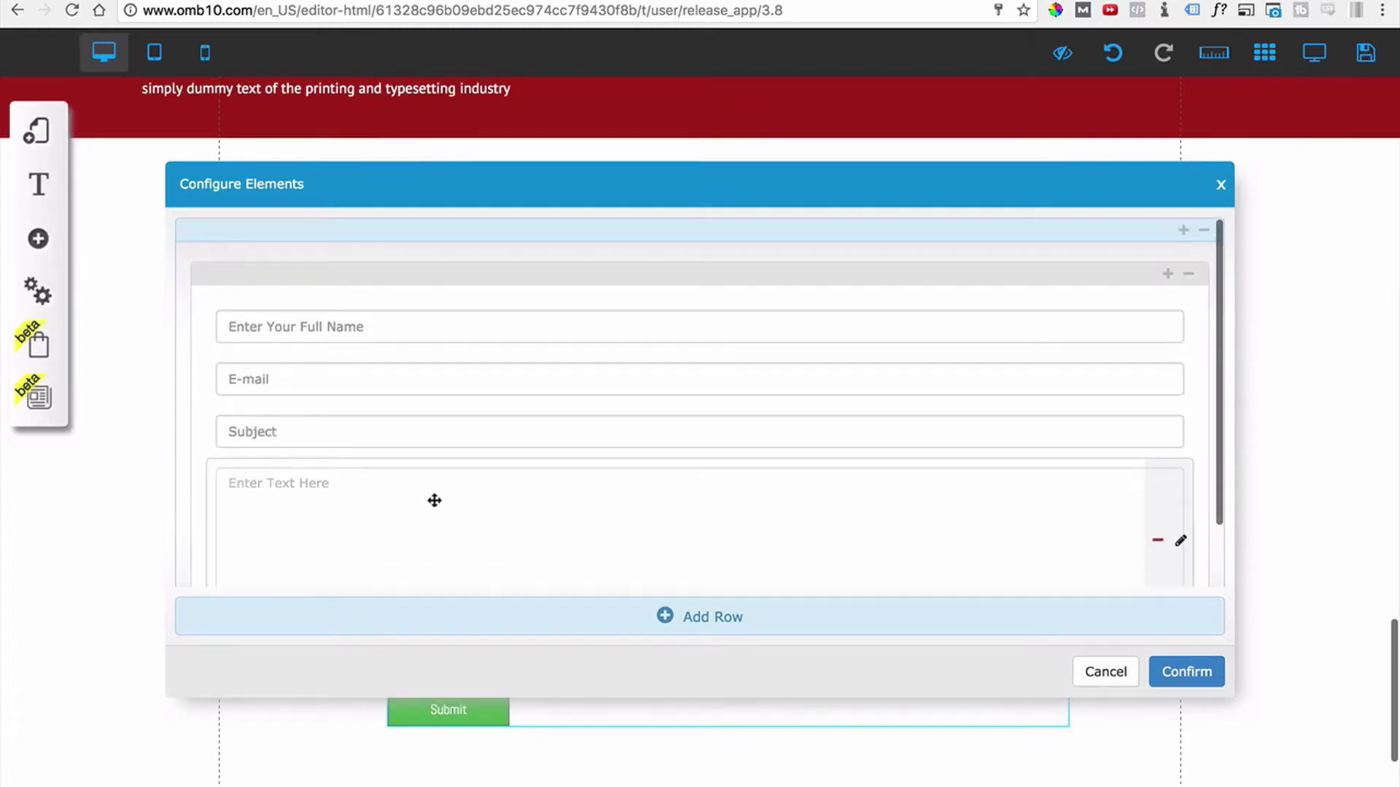
scroll(435, 500, "down", 2)
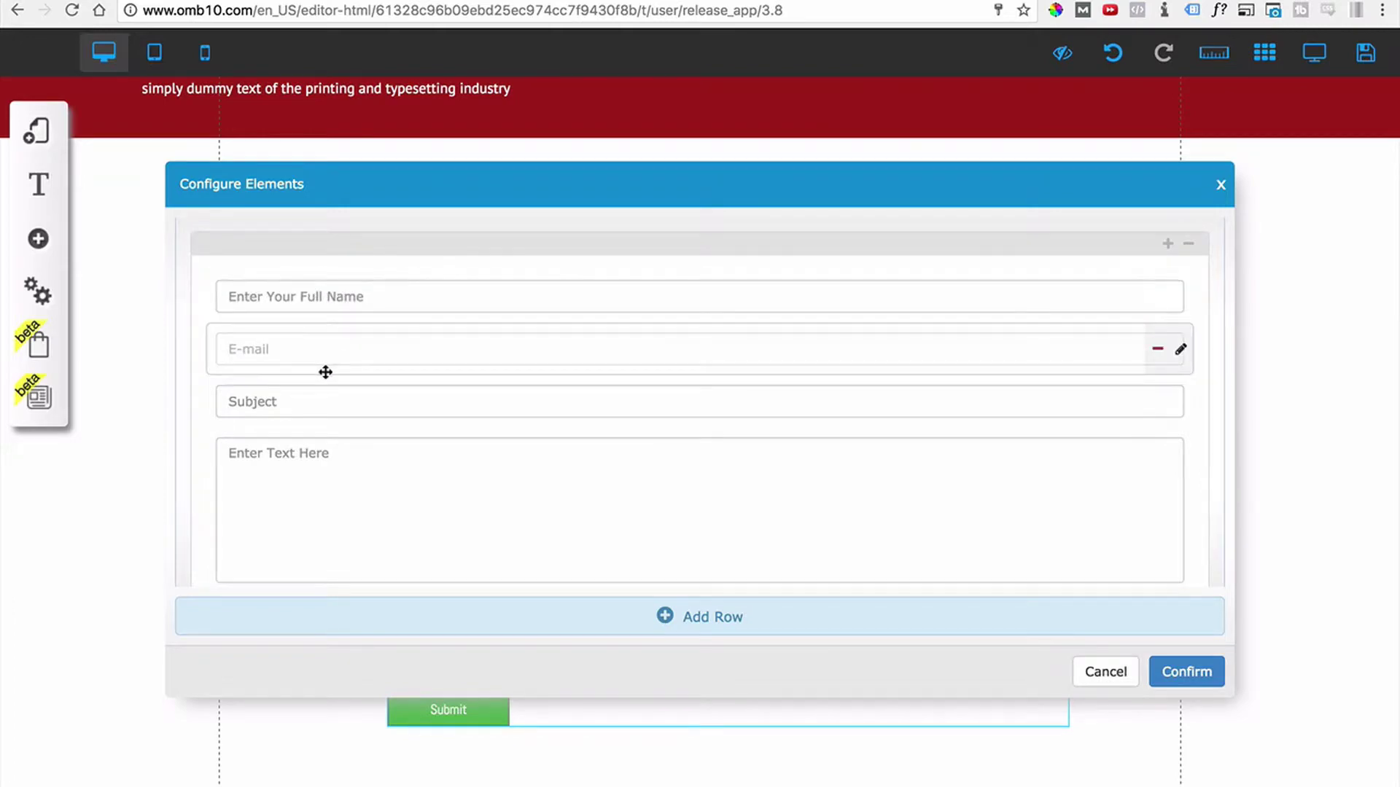
scroll(853, 430, "up", 2)
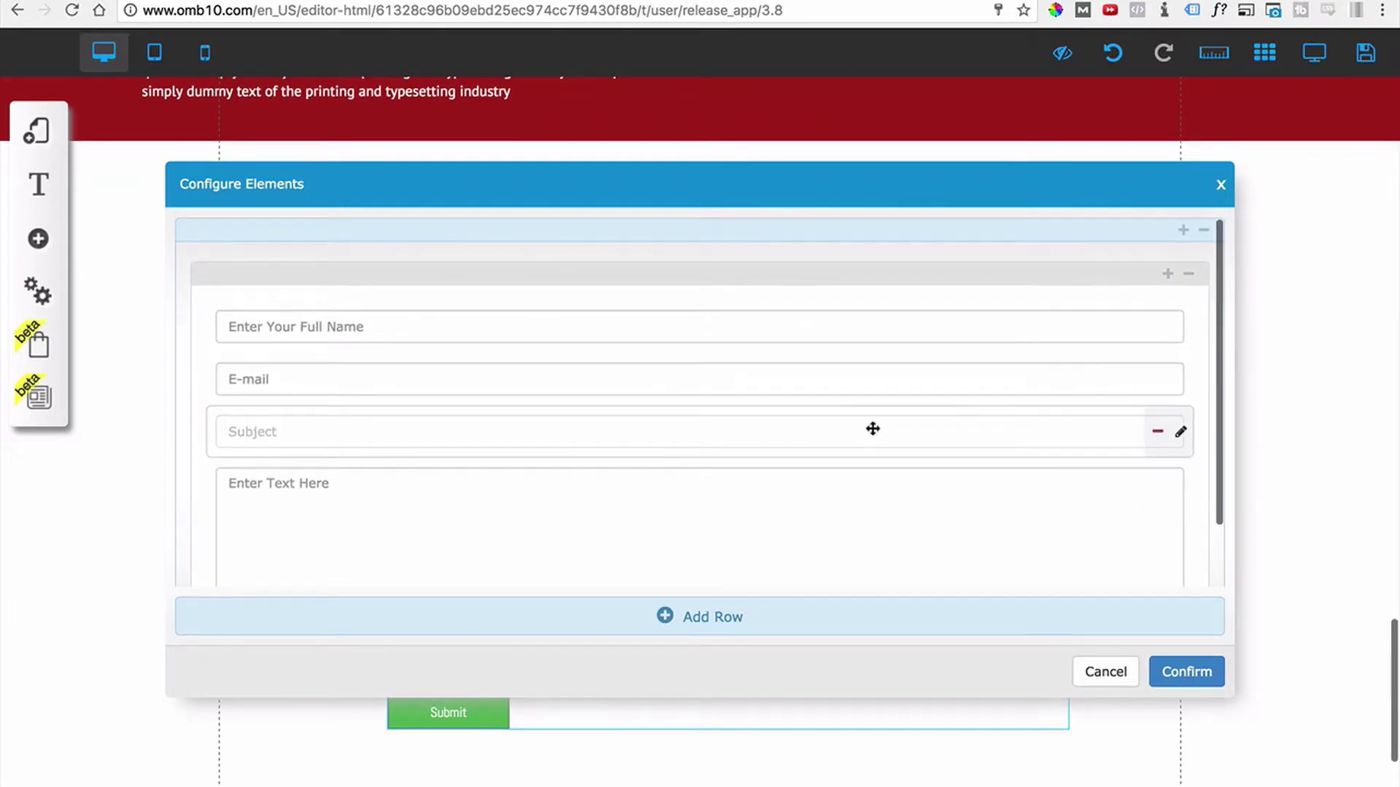
Add a required text field with tag PHONE, hidden label and a Phone Number placeholder.
left_click(1168, 276)
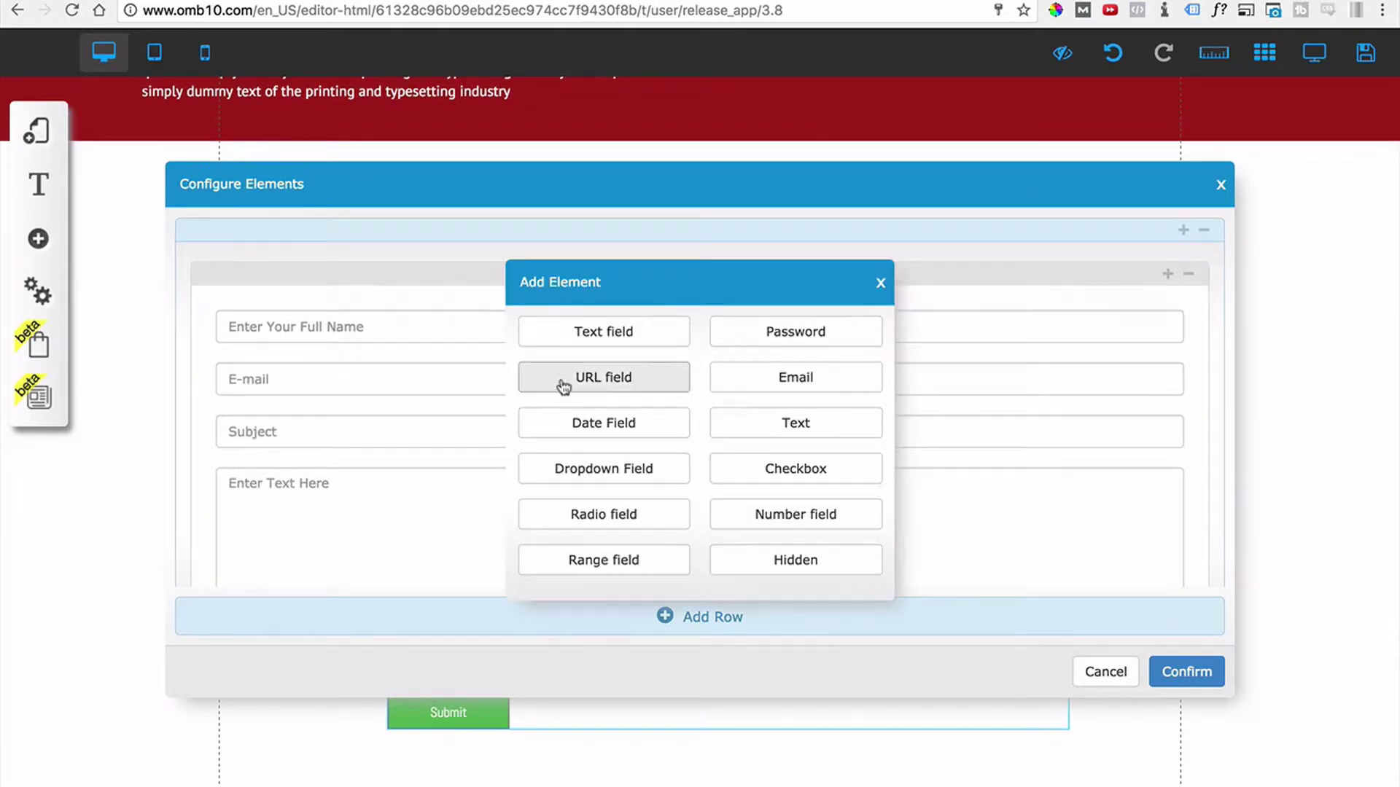
left_click(599, 333)
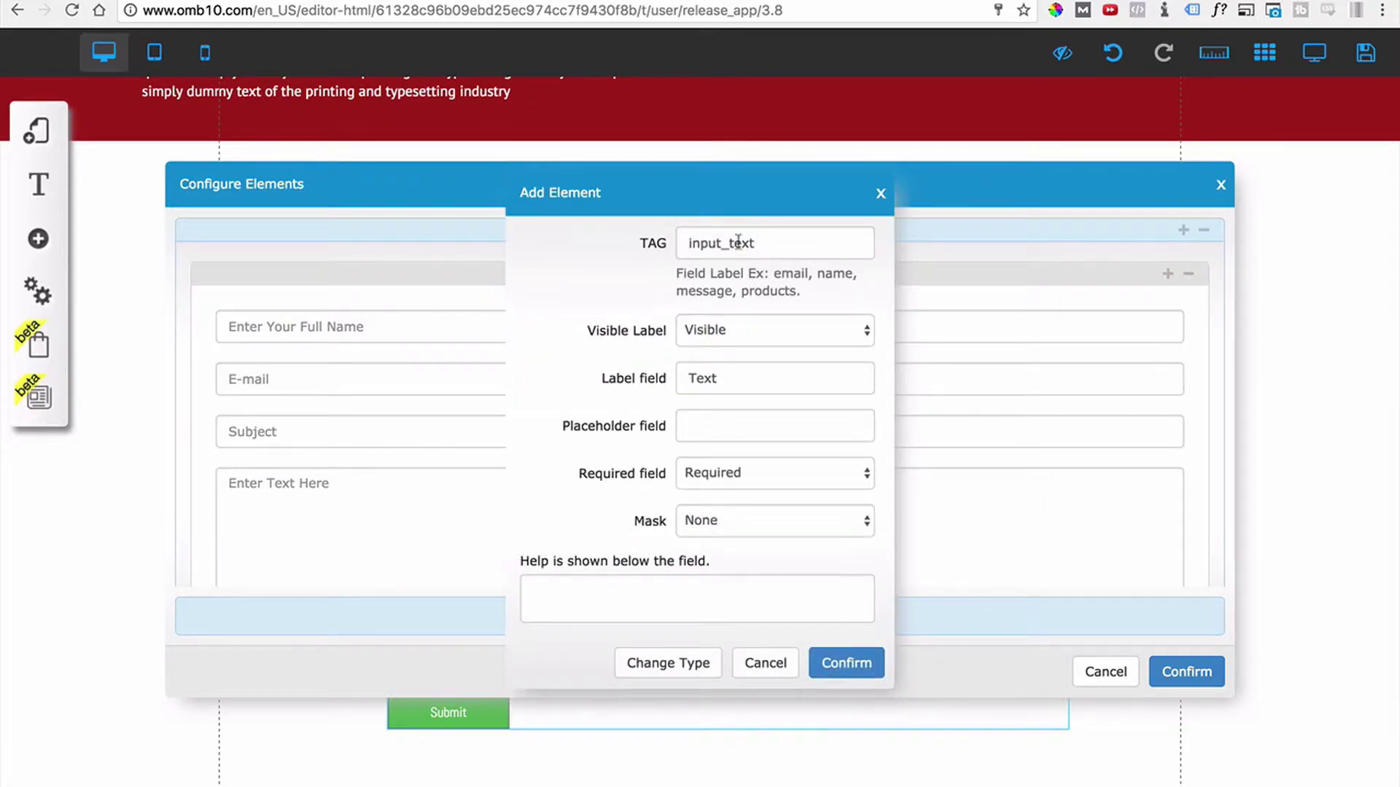
left_click_drag(768, 243, 652, 246)
type("PHONE")
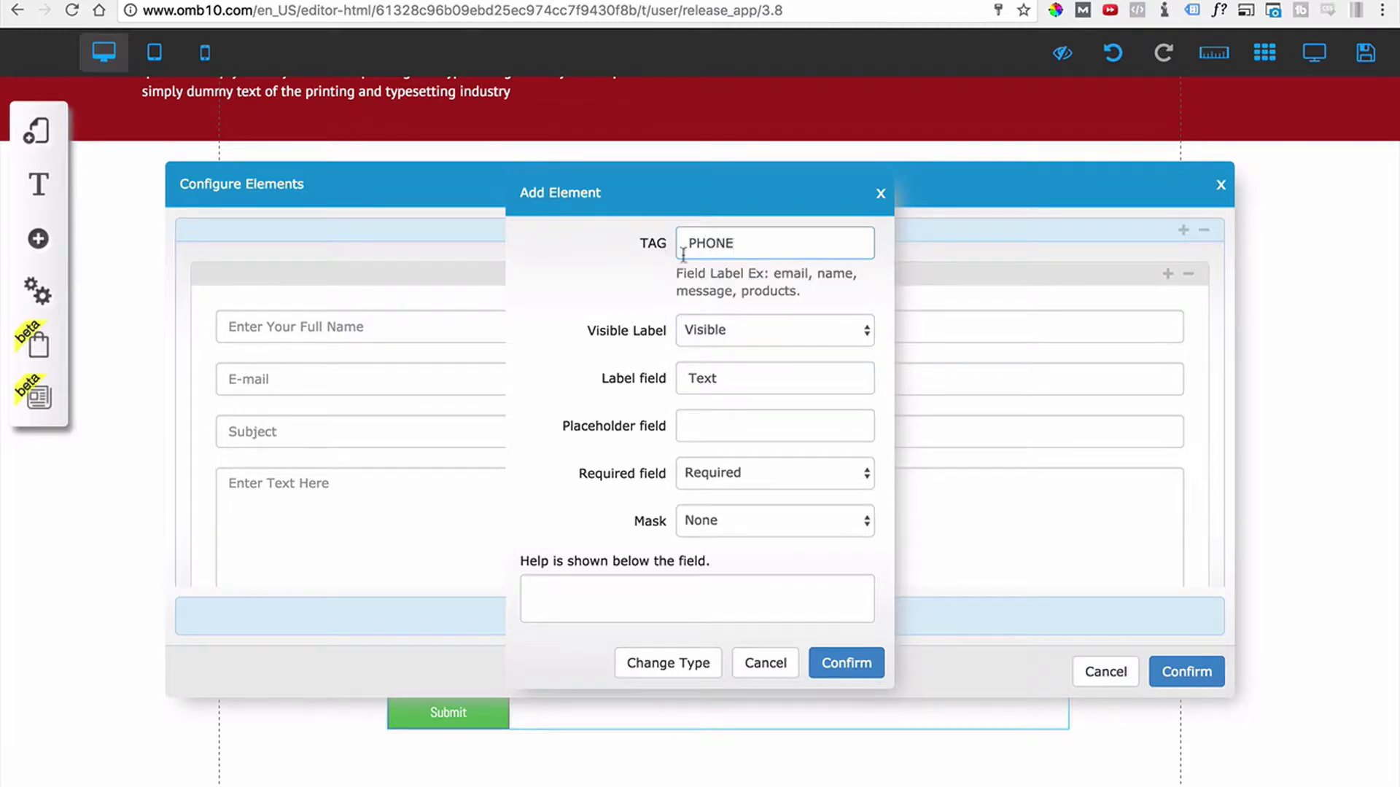
left_click(707, 331)
left_click(708, 346)
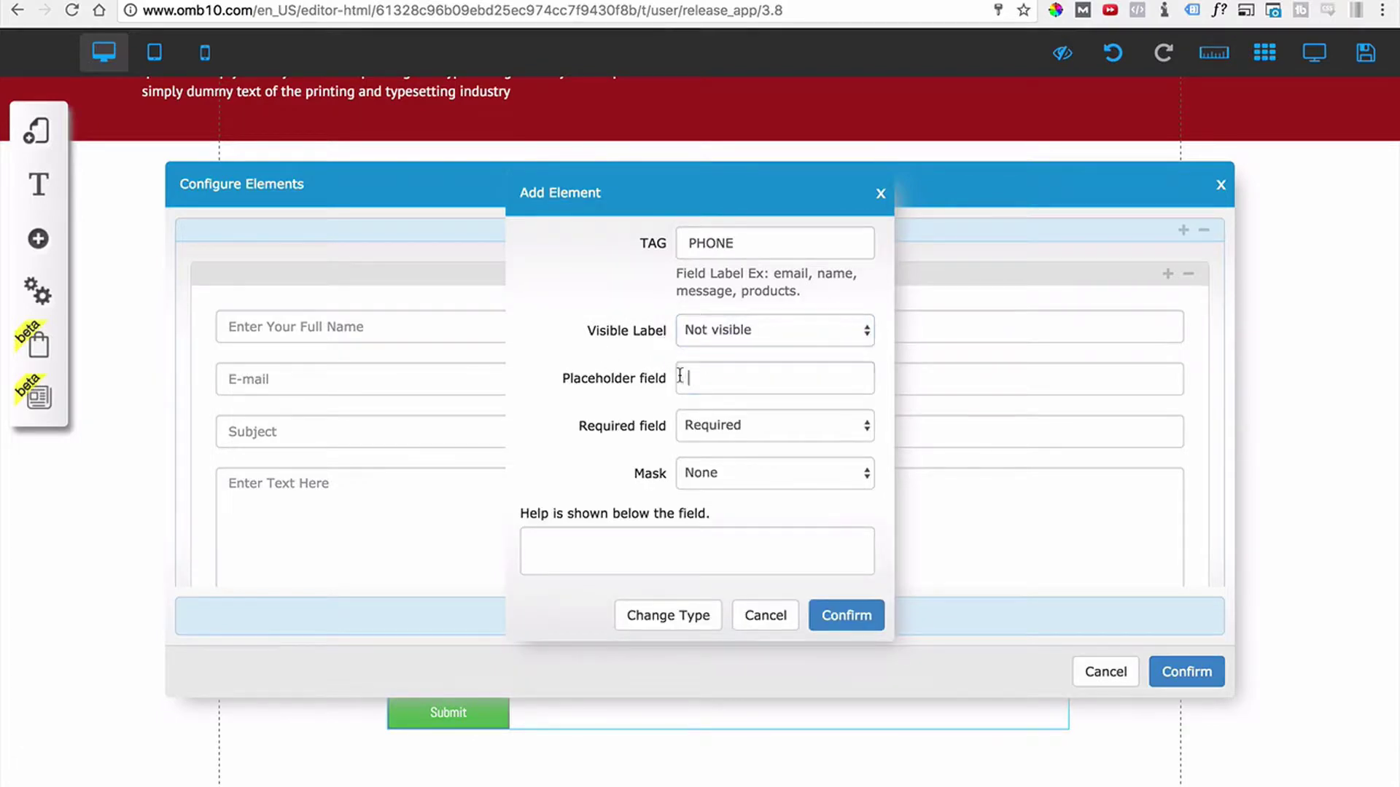
left_click(679, 381)
type("P")
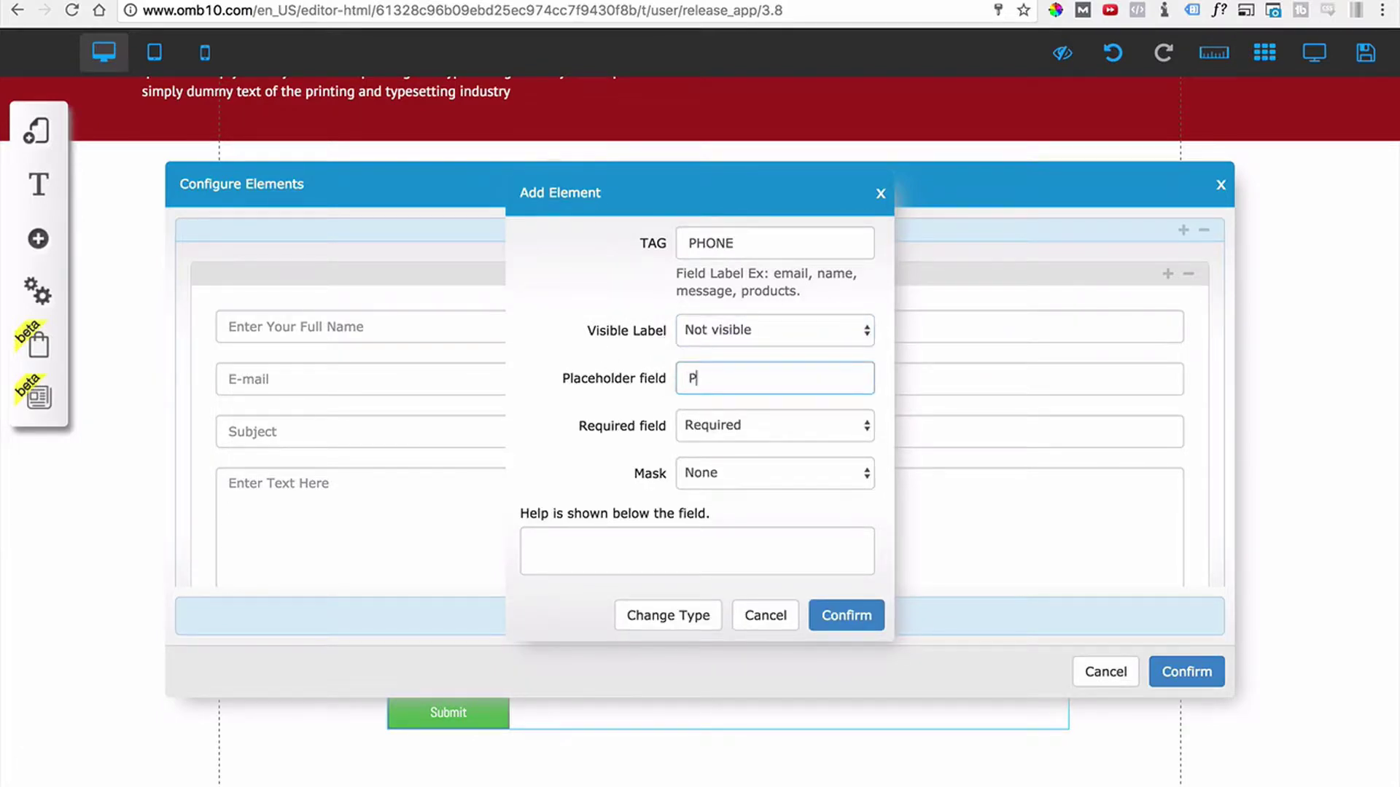
type("HONE")
left_click(780, 424)
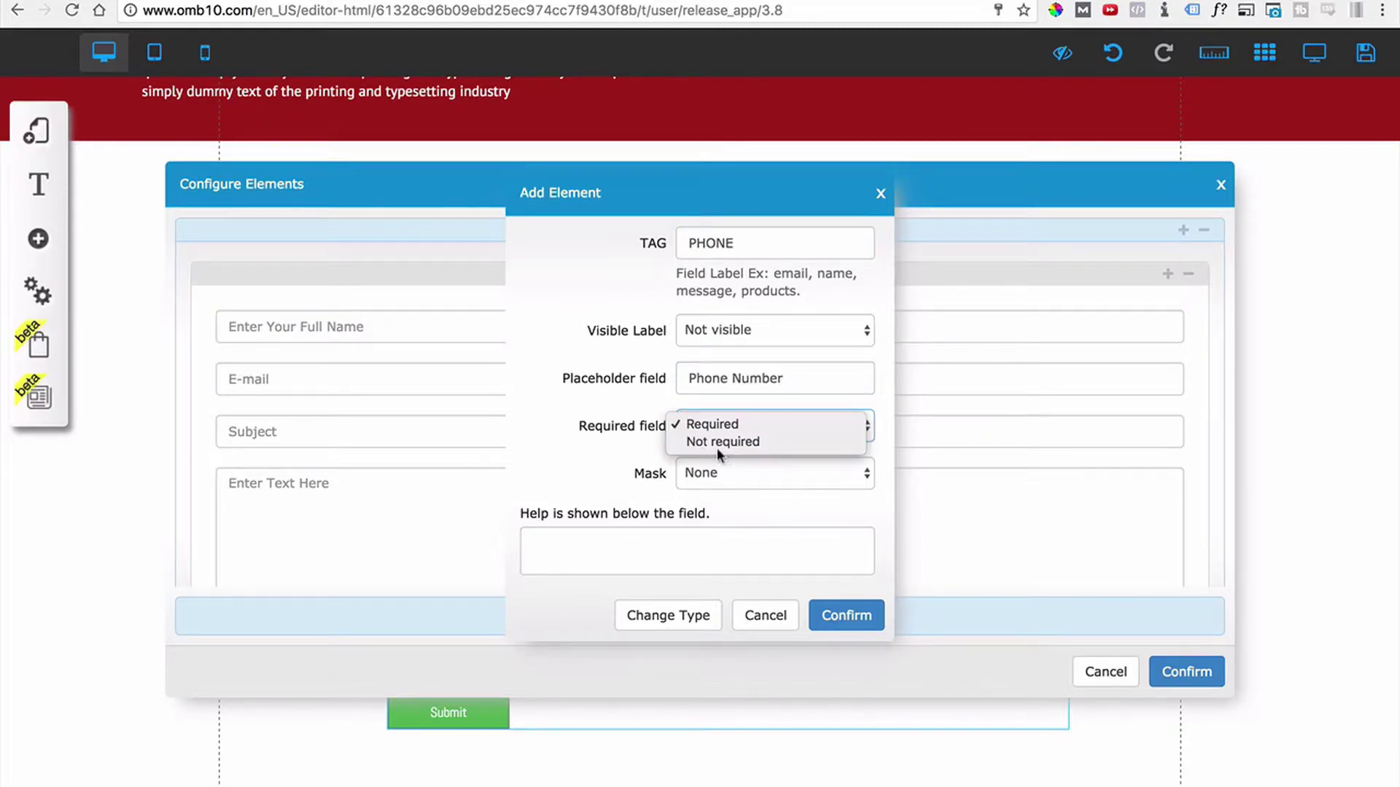
left_click(615, 465)
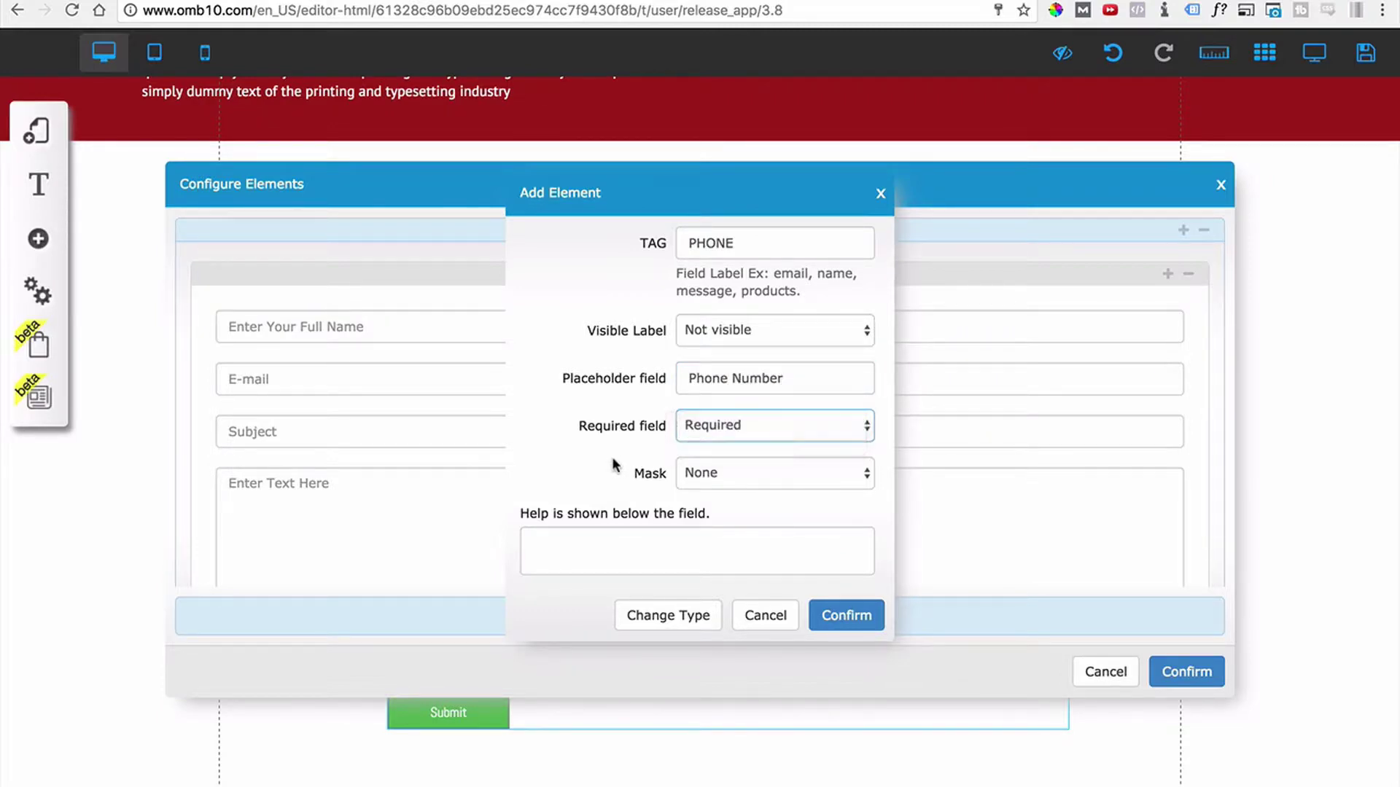
left_click(835, 622)
Move the Phone Number field between E-mail and Subject.
scroll(700, 484, "down", 2)
scroll(656, 518, "down", 2)
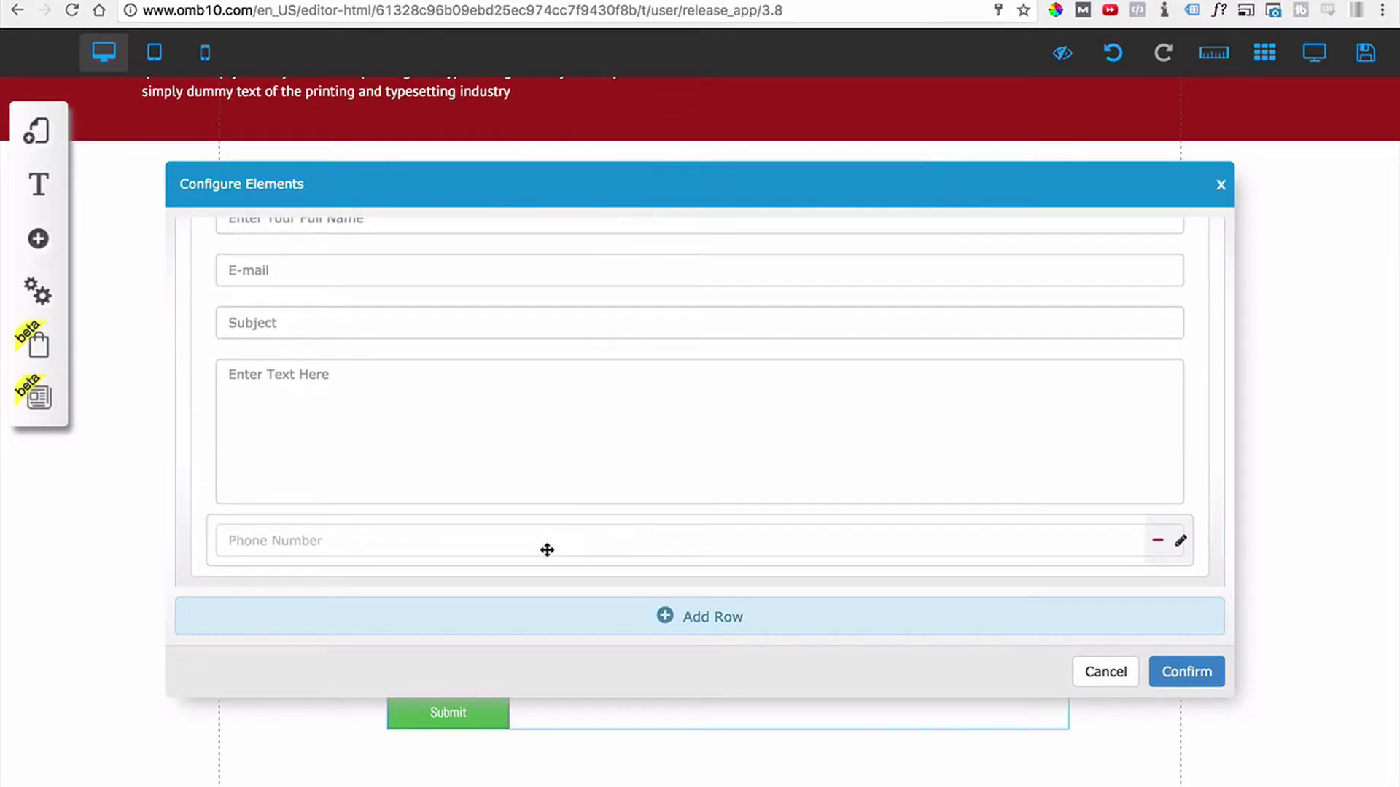
left_click_drag(556, 547, 552, 340)
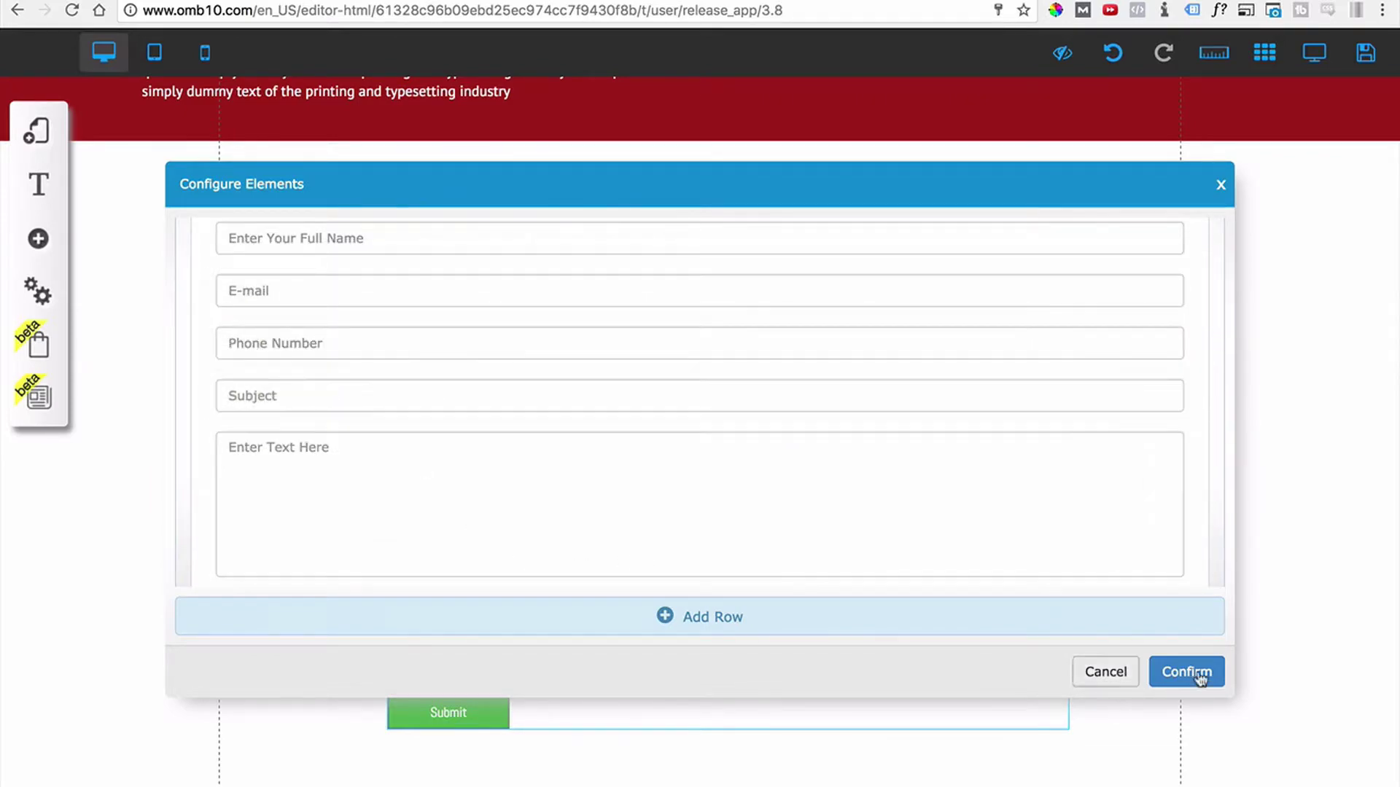
Apply the field changes, nudge the form, and open Configure from its right-click menu.
left_click(1181, 673)
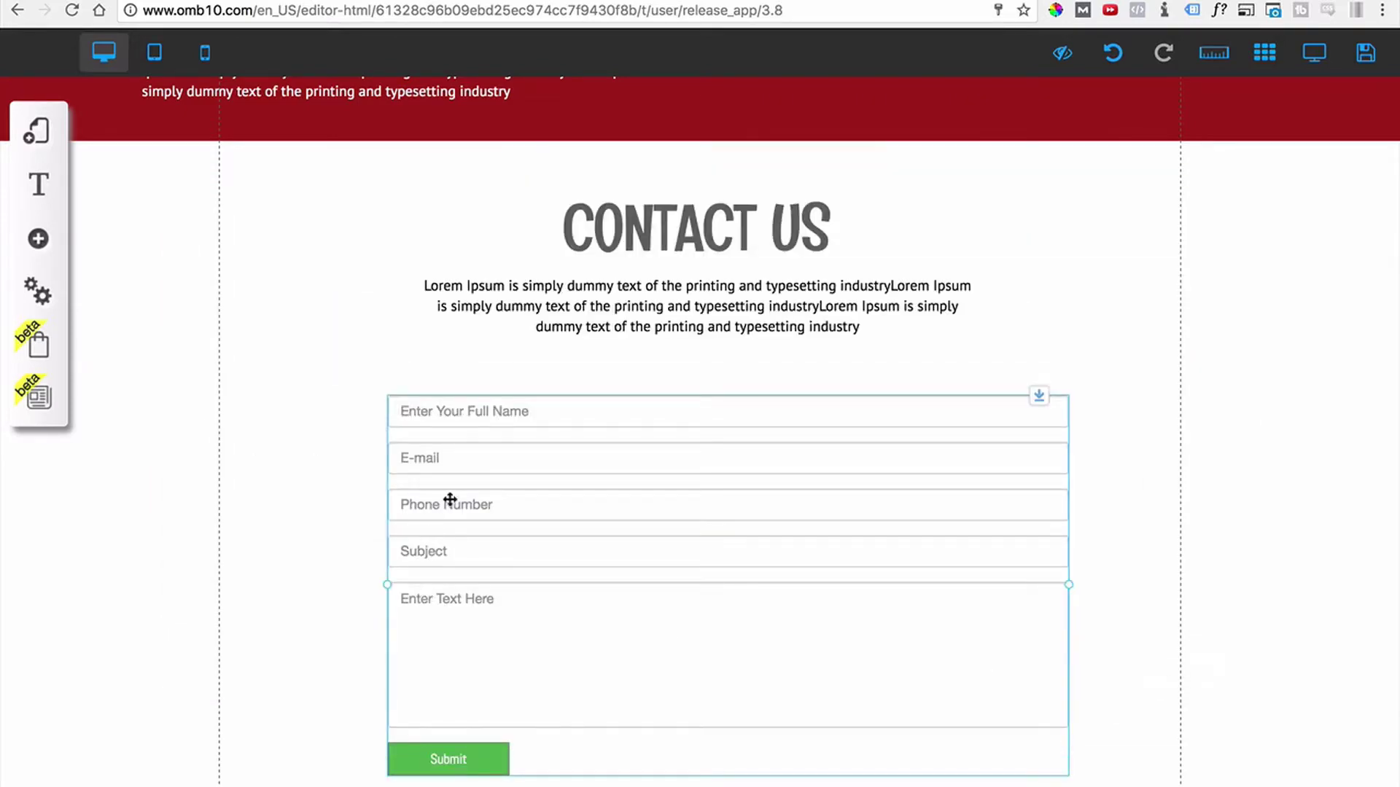
left_click_drag(488, 505, 509, 494)
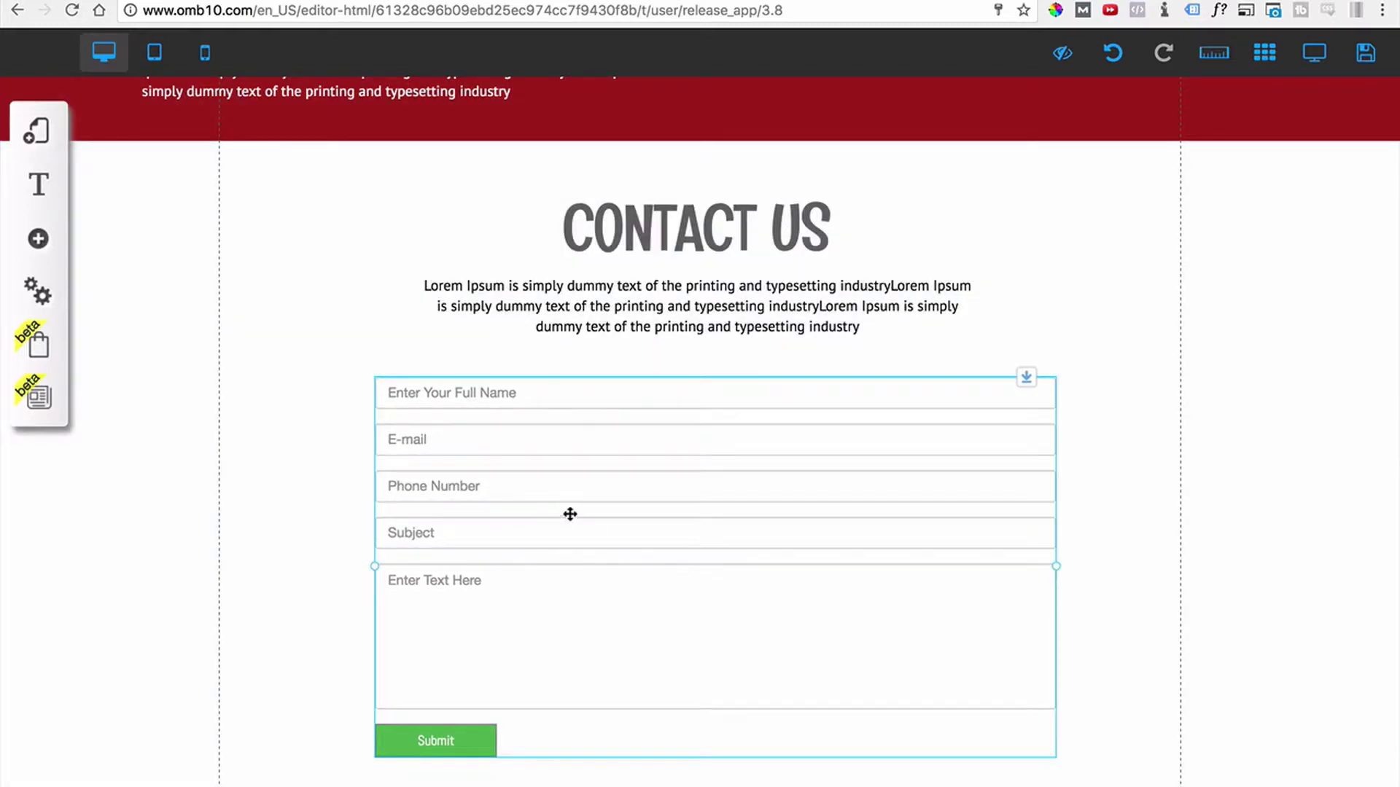
right_click(736, 515)
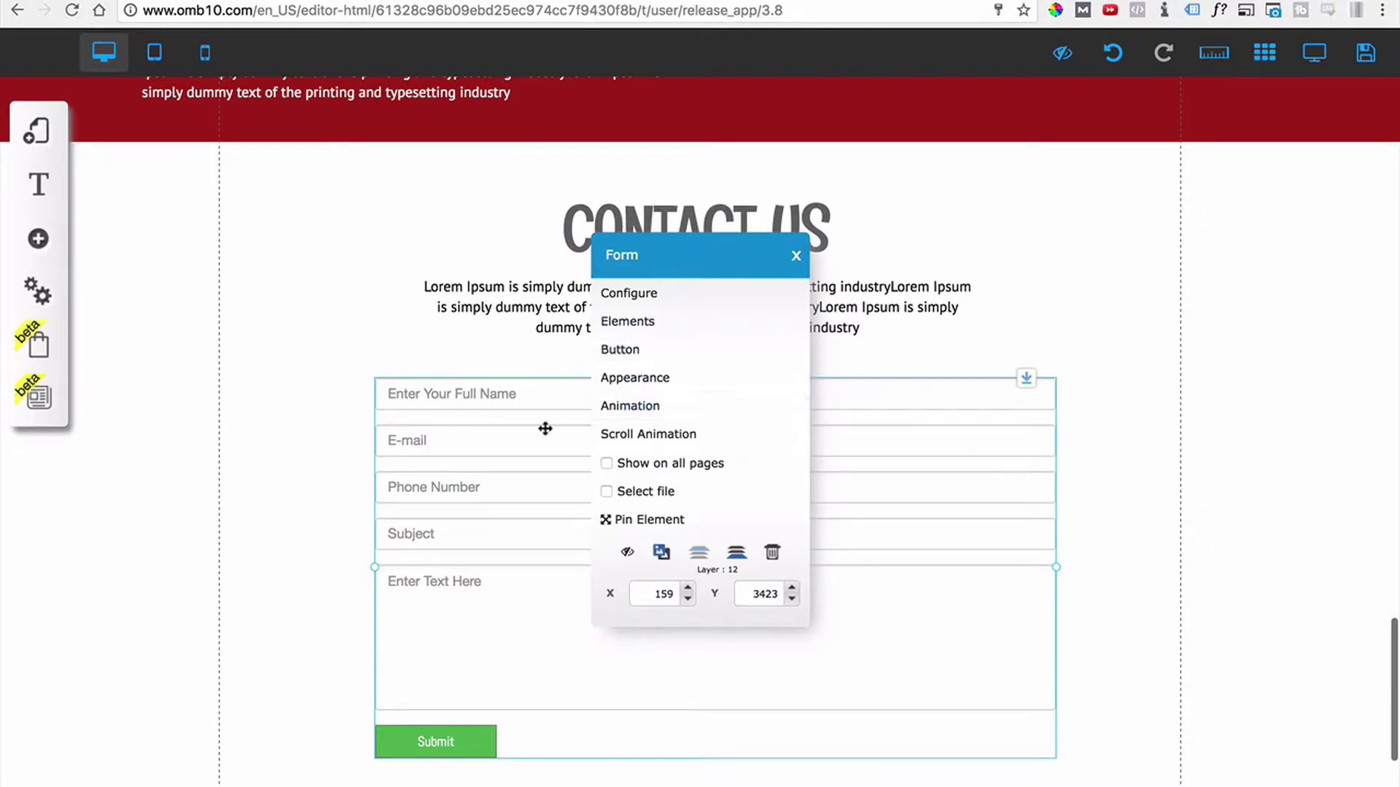
left_click(622, 299)
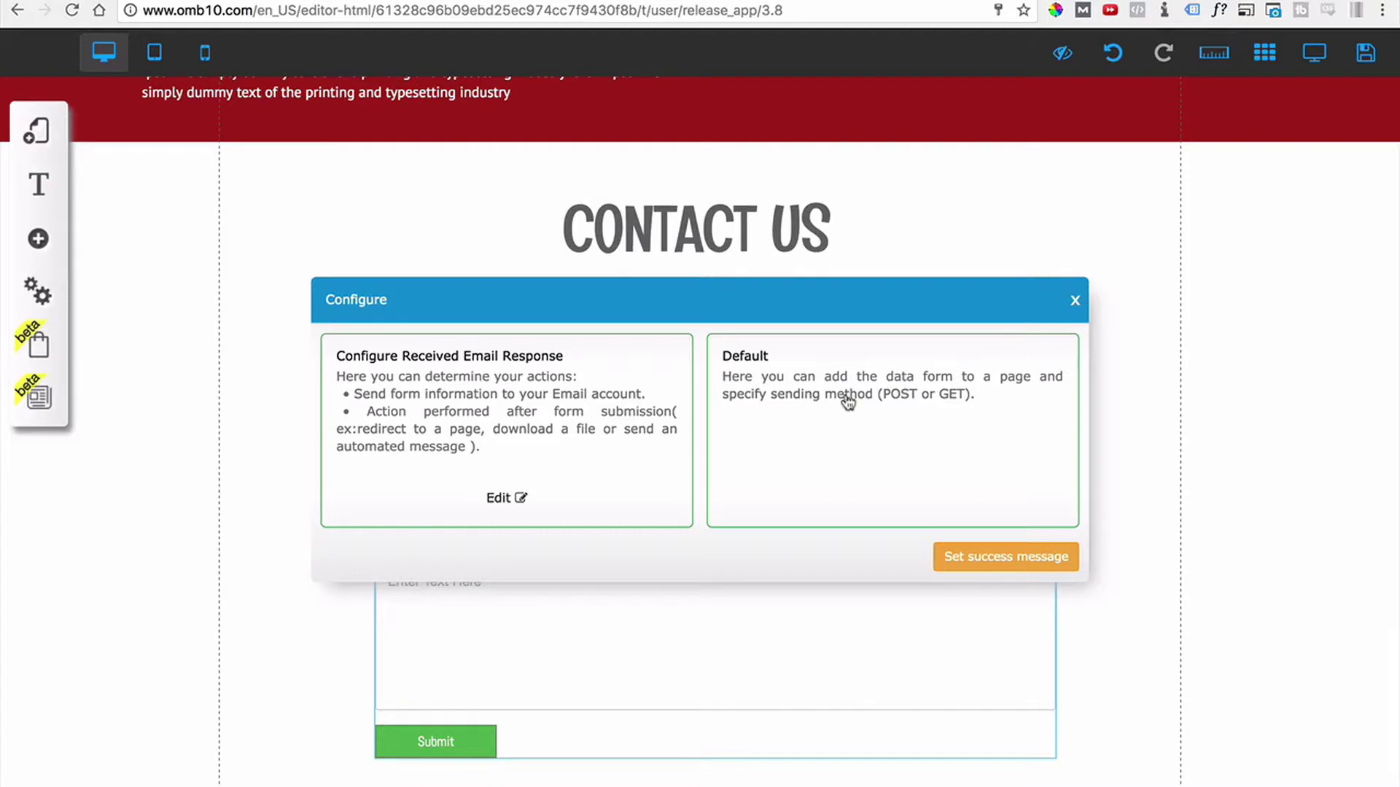
Enter the site owner's email address as the recipient of form submissions.
left_click(507, 498)
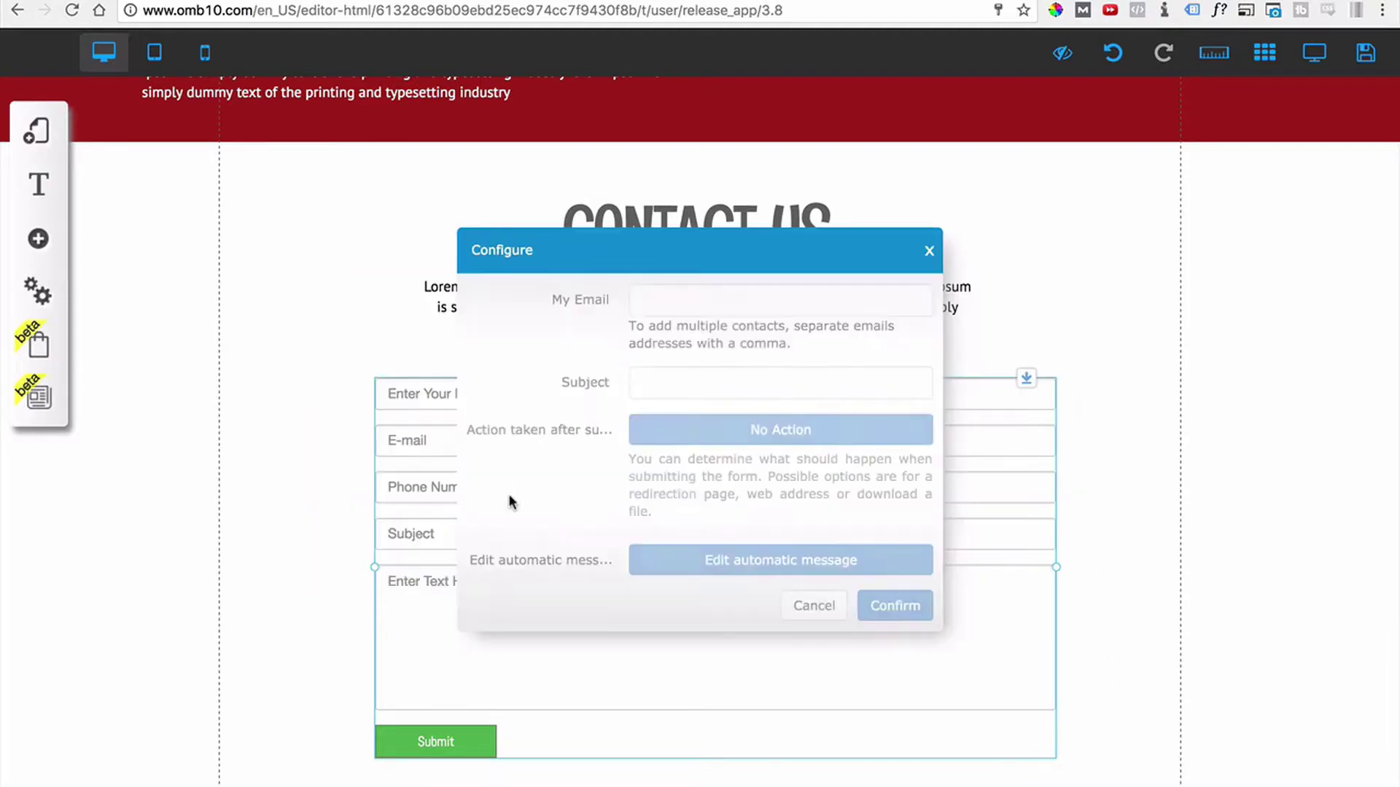
left_click_drag(642, 262, 970, 328)
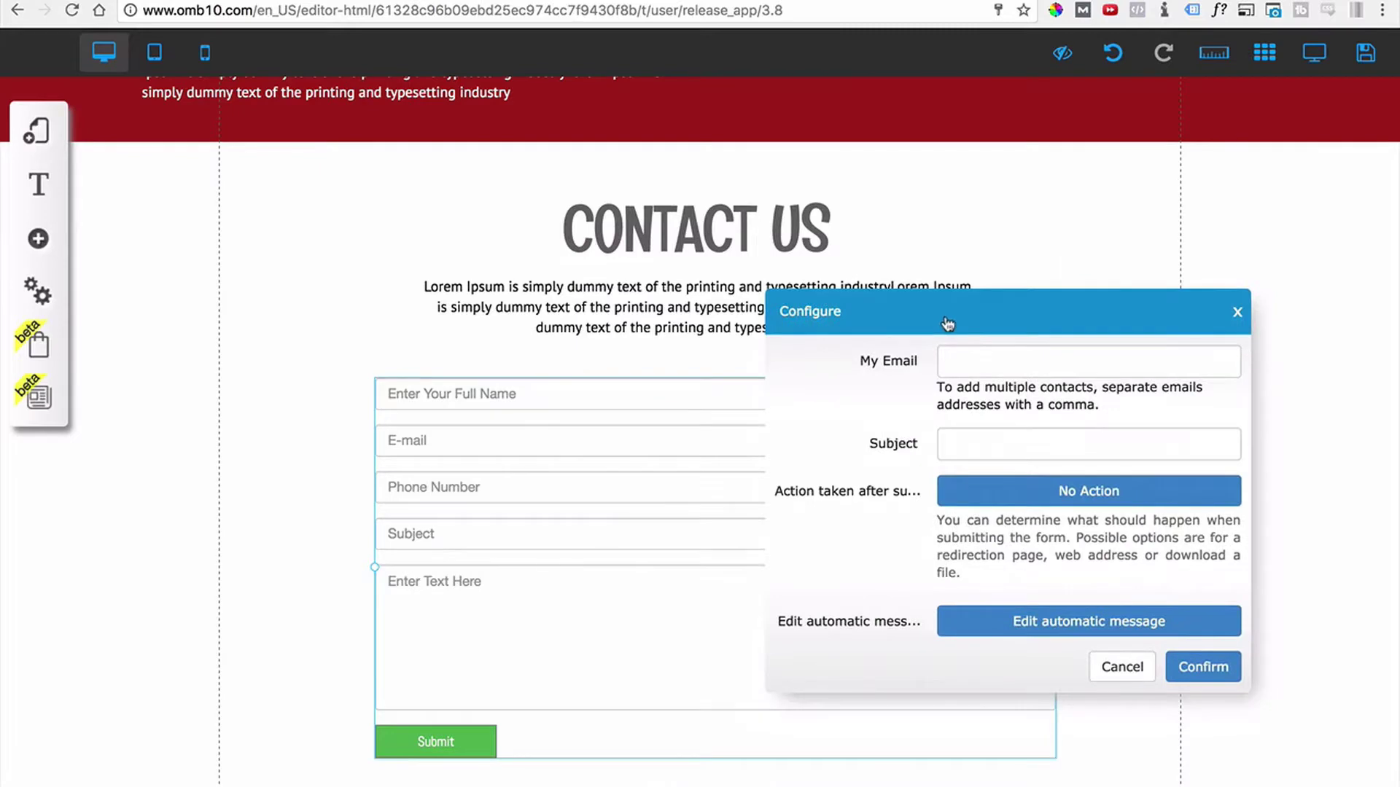
left_click(970, 365)
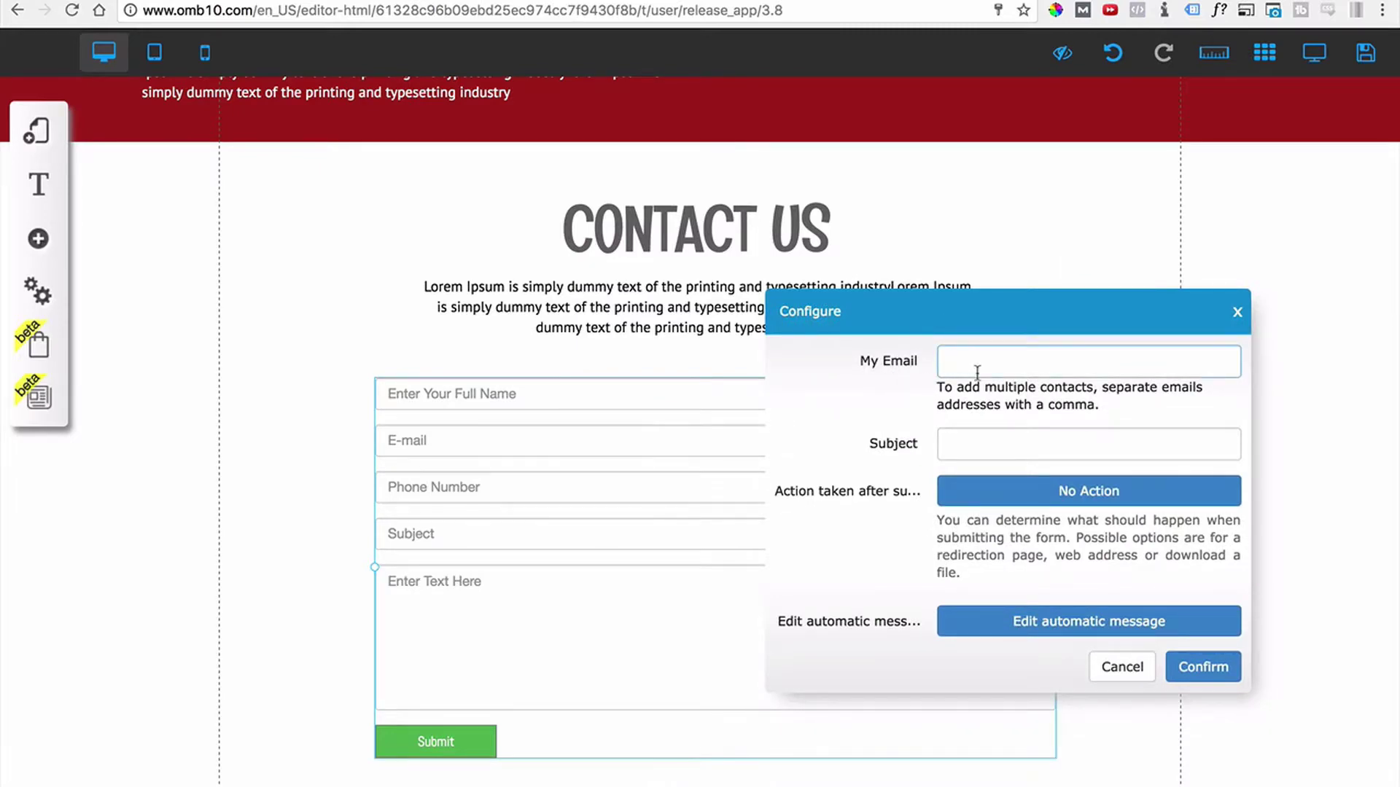
left_click(961, 438)
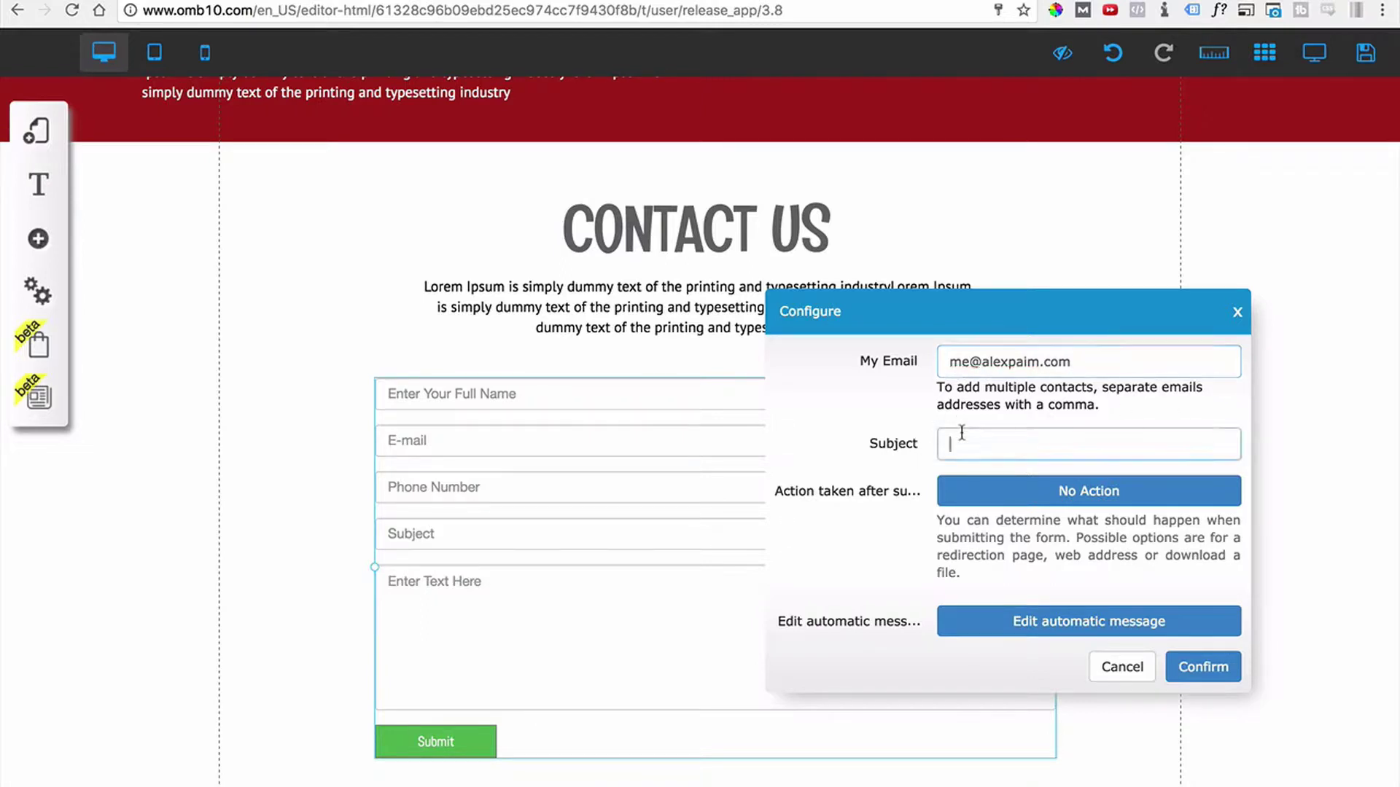
left_click(902, 445)
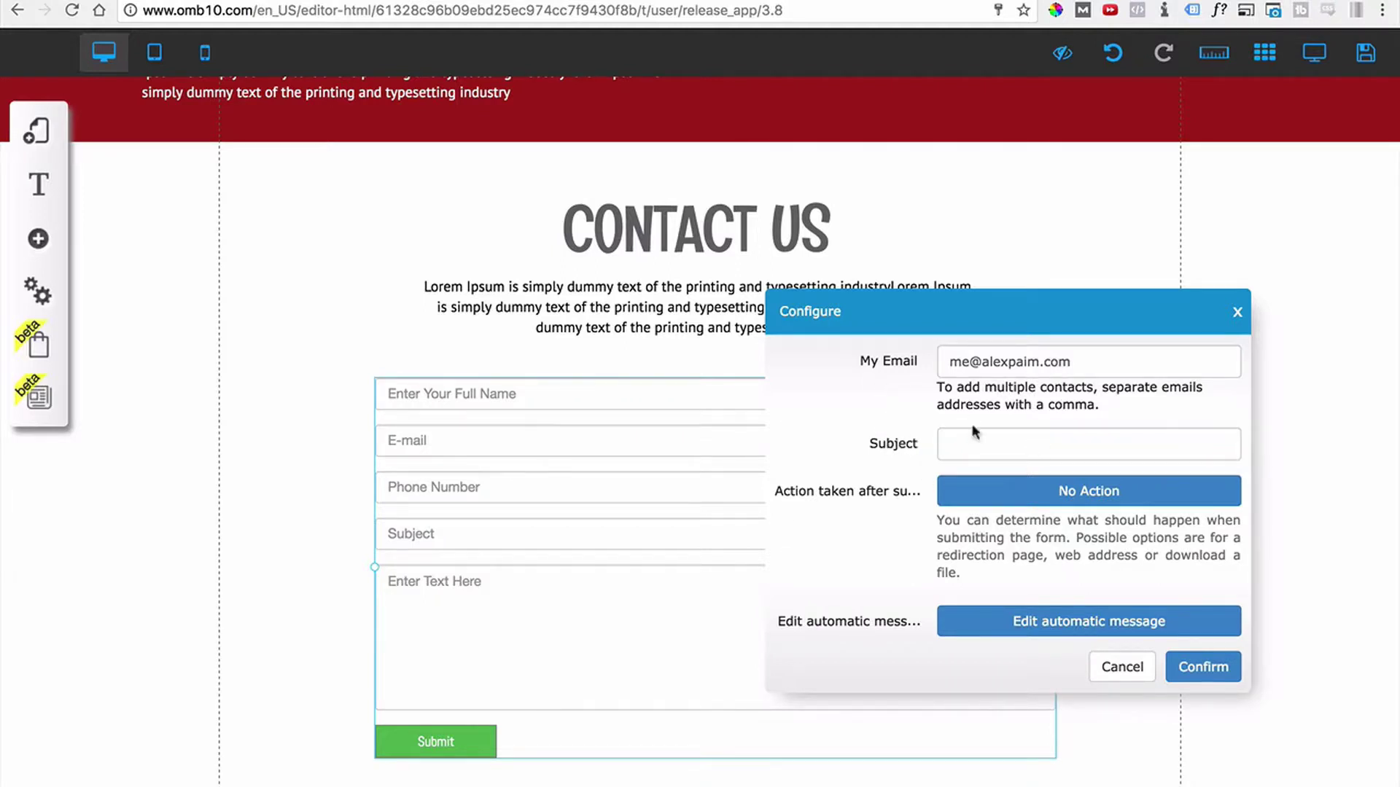
left_click(1076, 360)
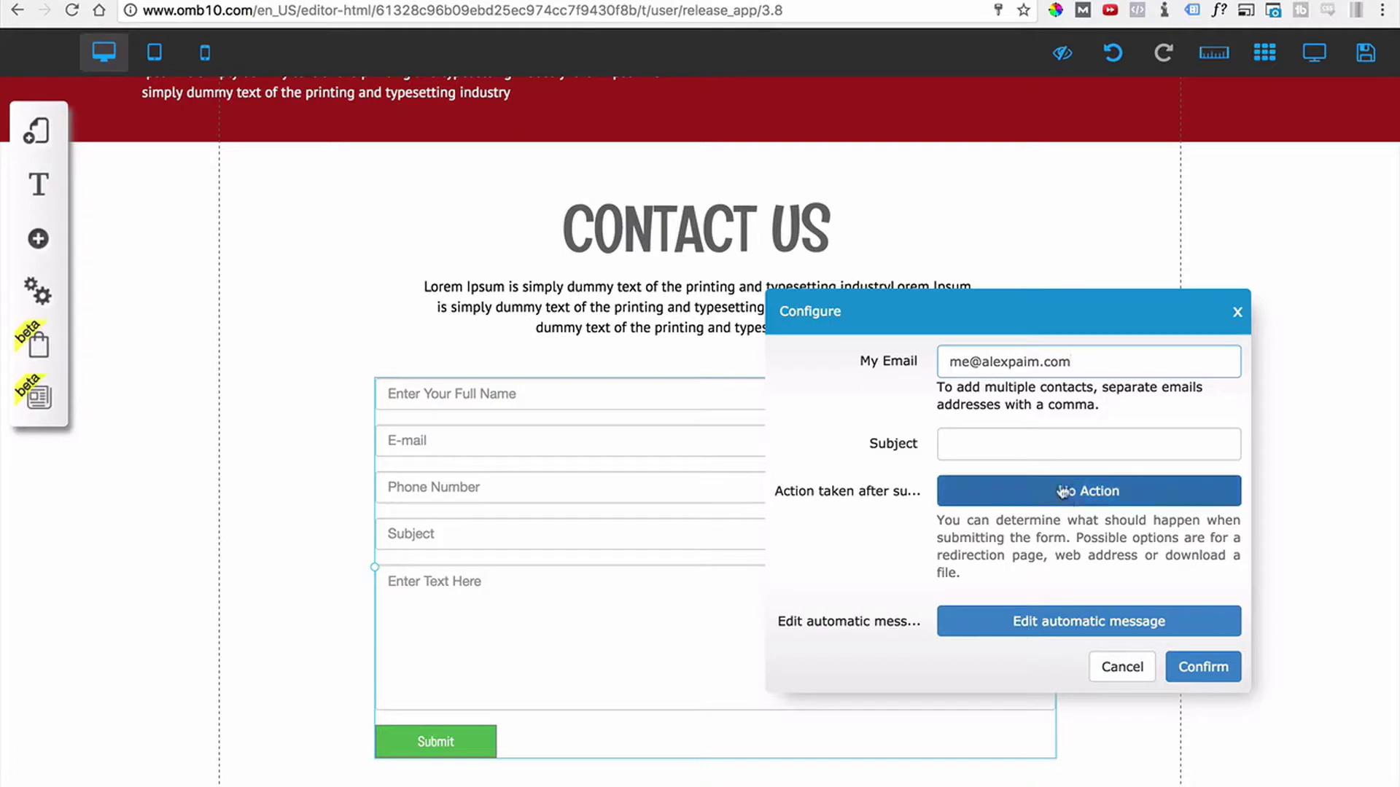
Set the email subject to 'Contact Form From Fruit Site', leaving the after-submit action at No Action.
left_click(1061, 448)
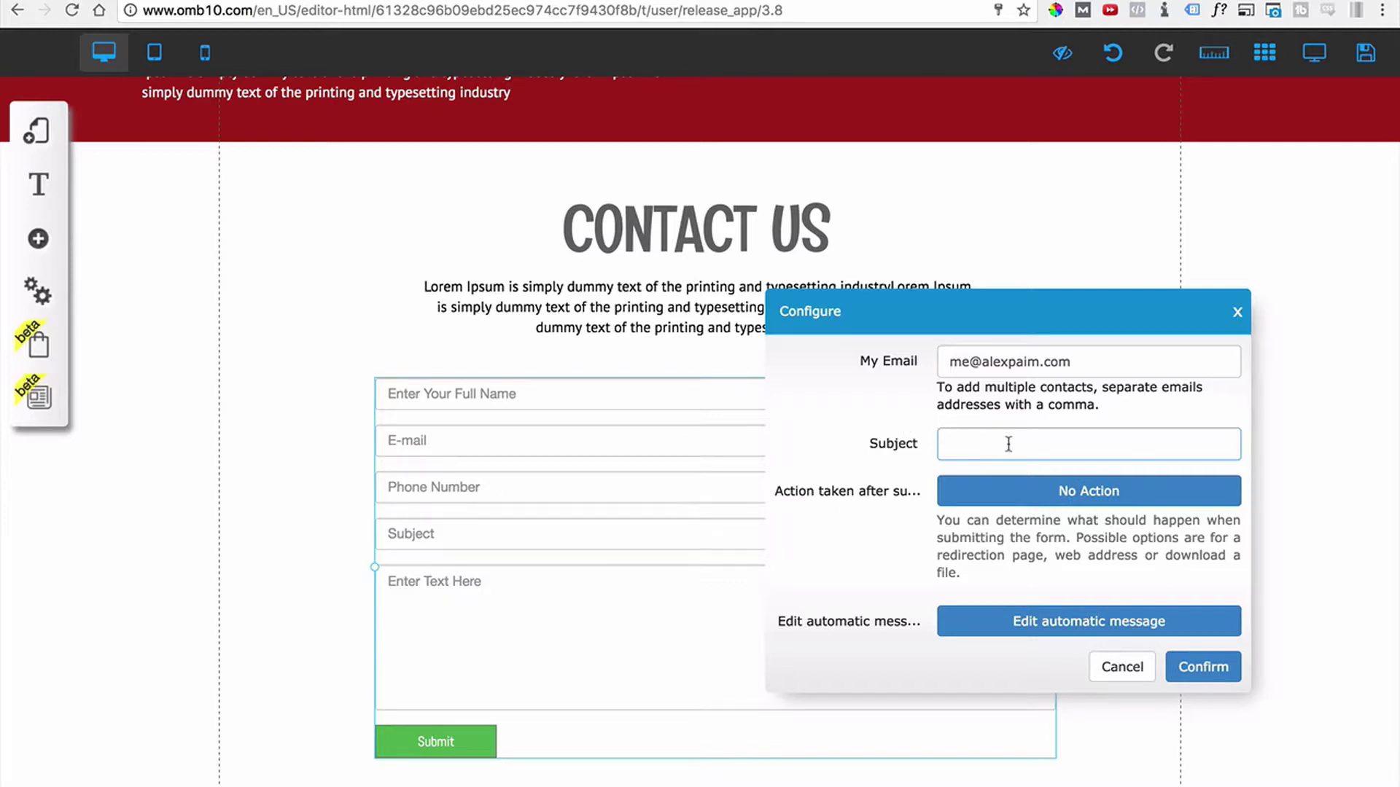
type("CON")
key("BackSpace")
key("BackSpace")
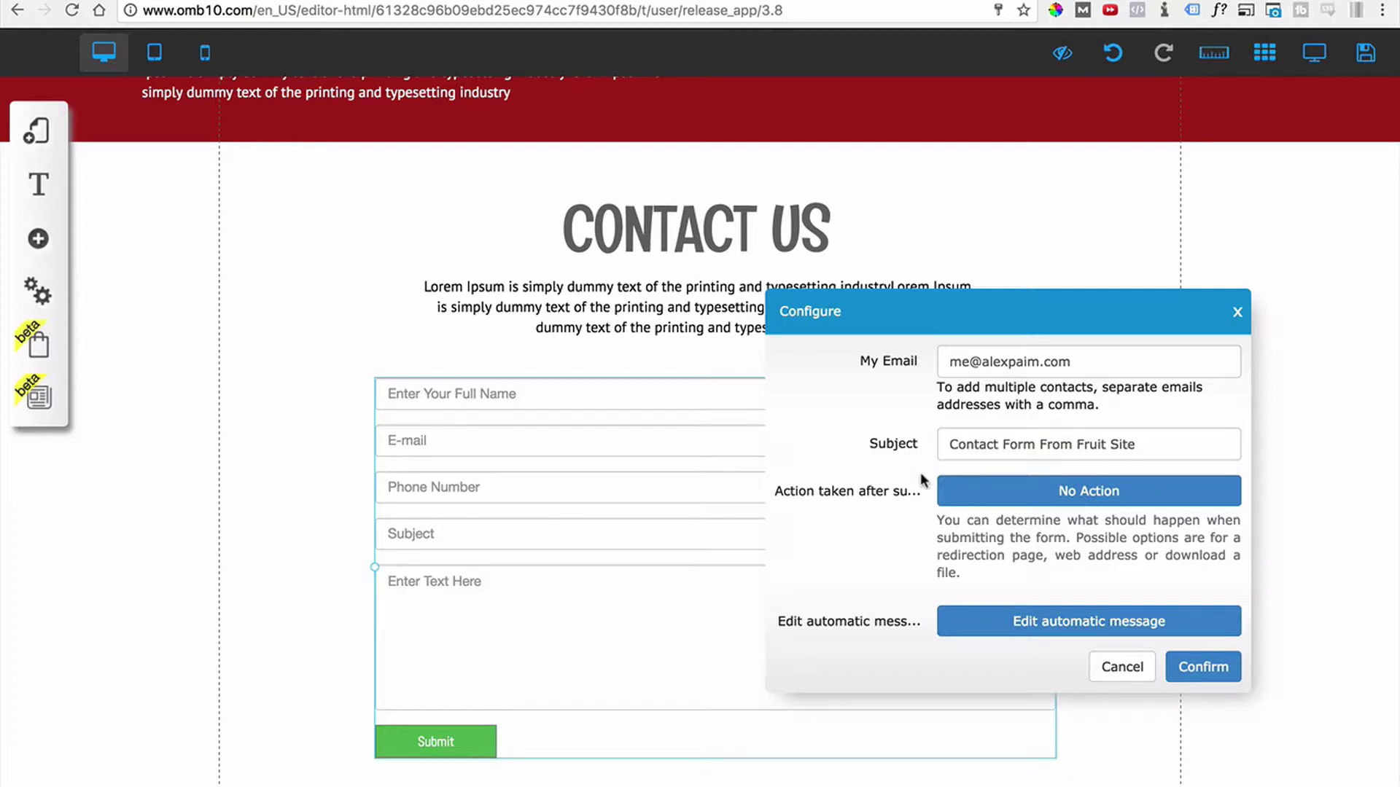
left_click_drag(950, 446, 1101, 453)
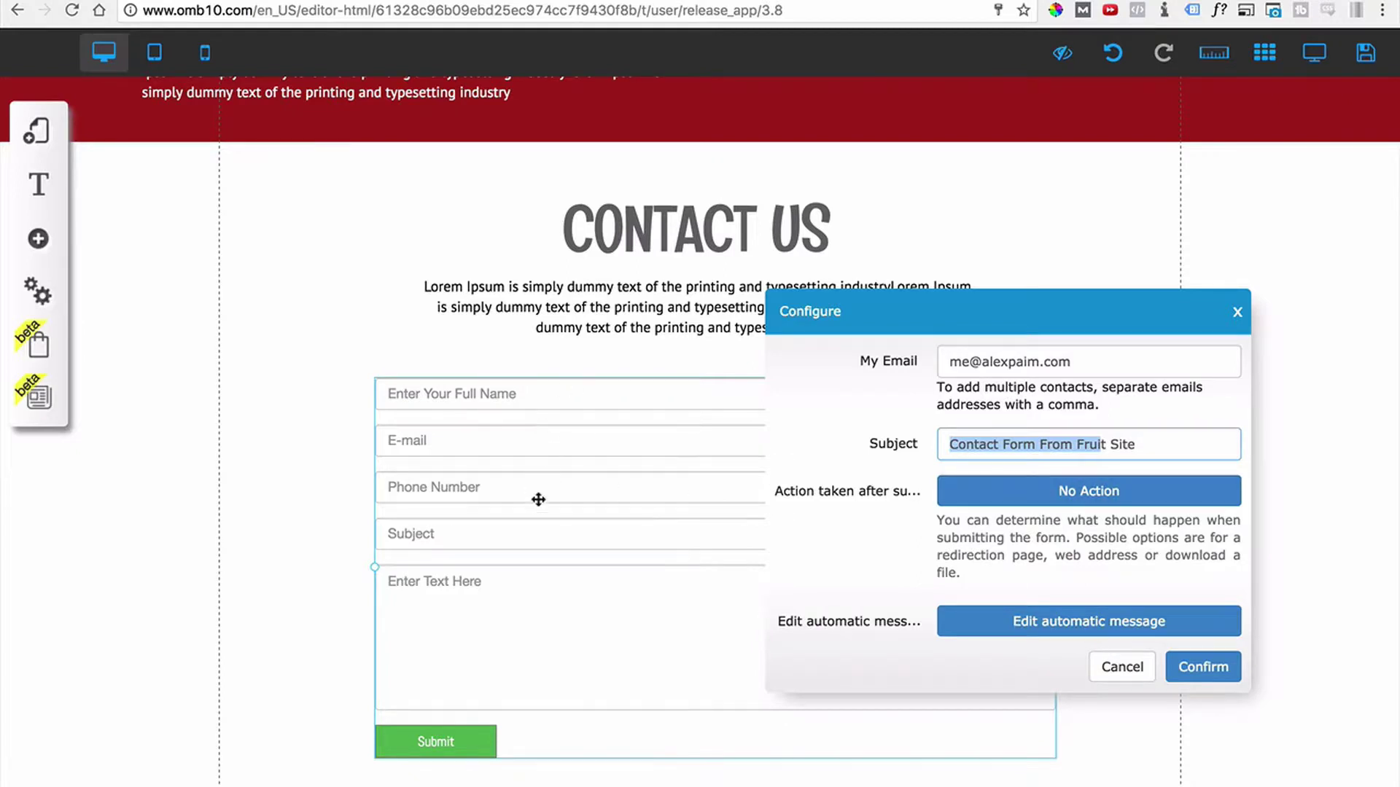
left_click(1039, 501)
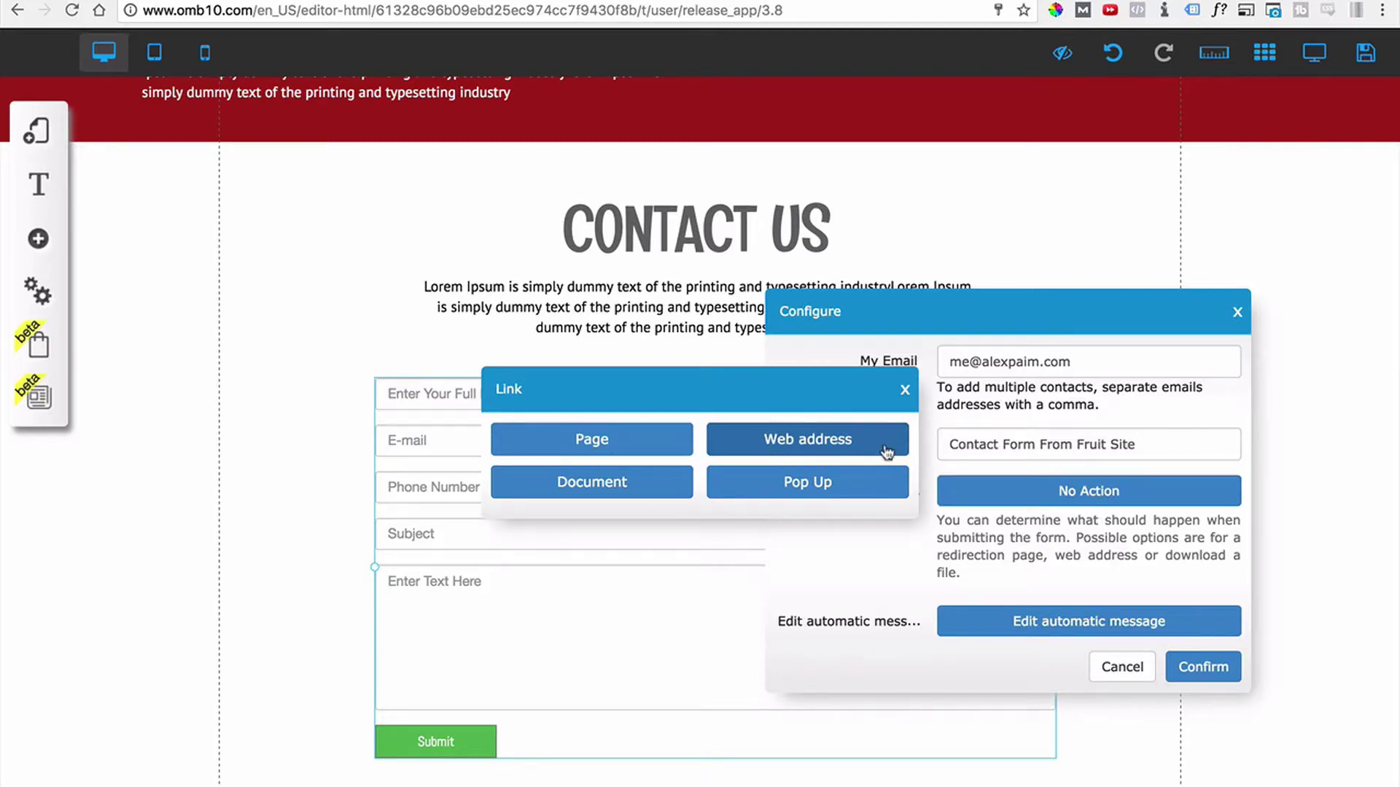
left_click(905, 393)
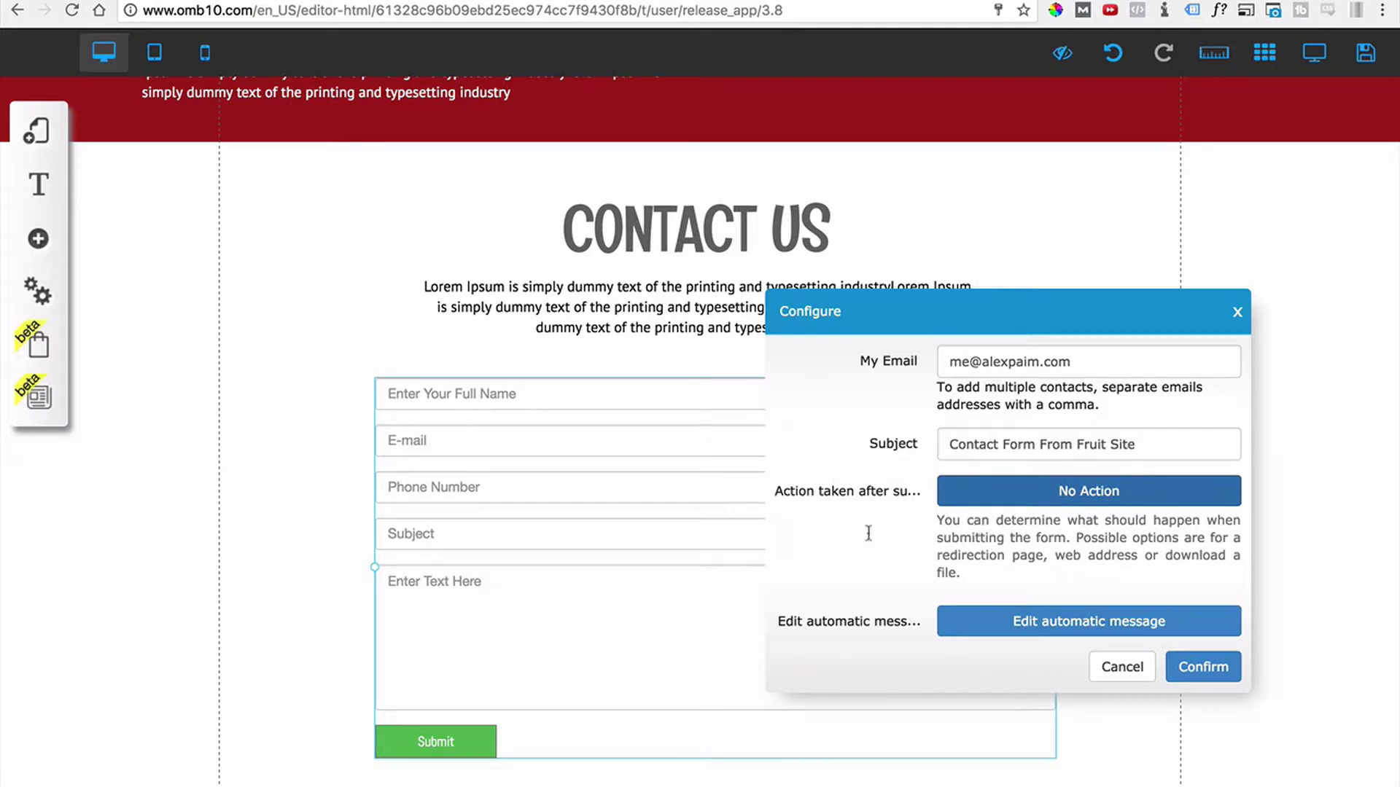
scroll(911, 525, "down", 2)
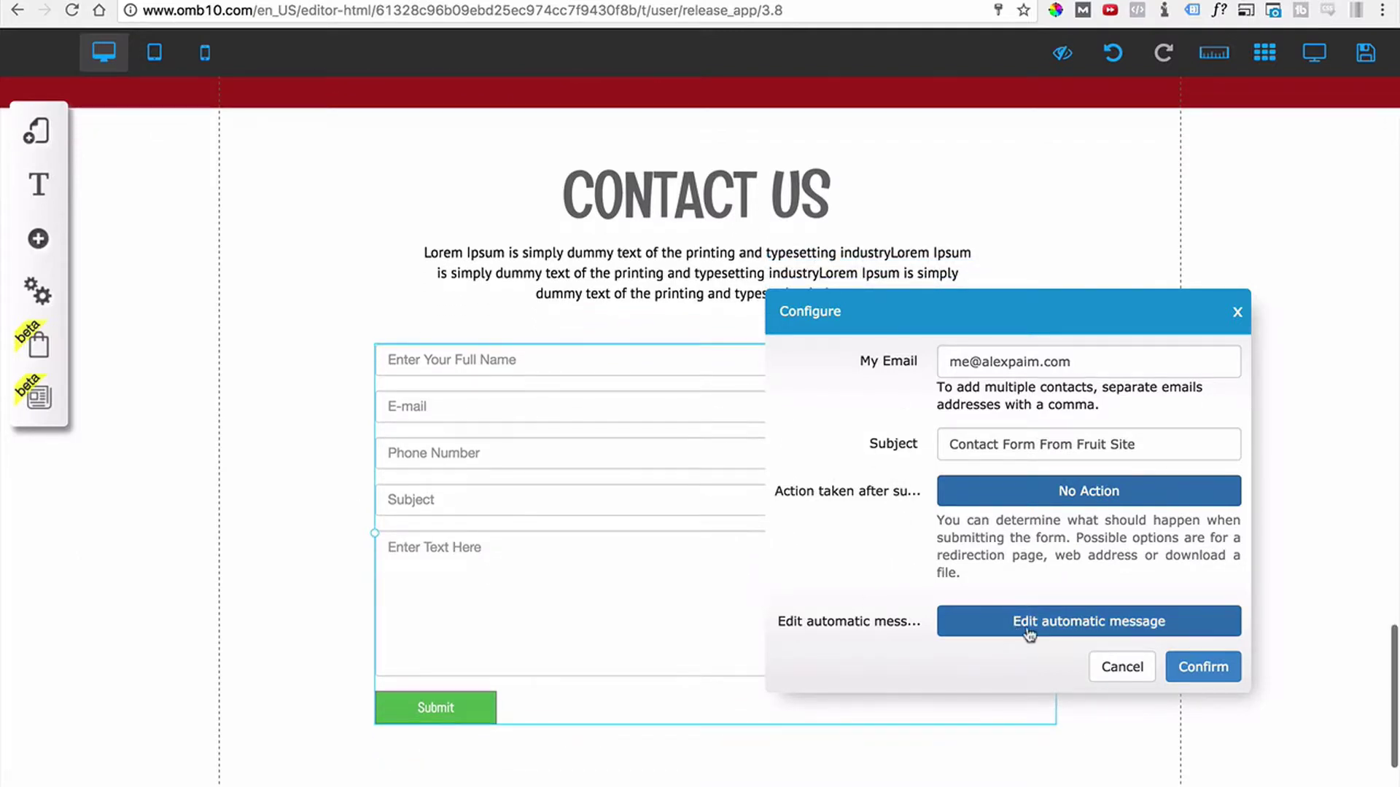
Write an auto-reply to the visitor's EMAIL thanking them and promising an answer right away.
left_click(1070, 630)
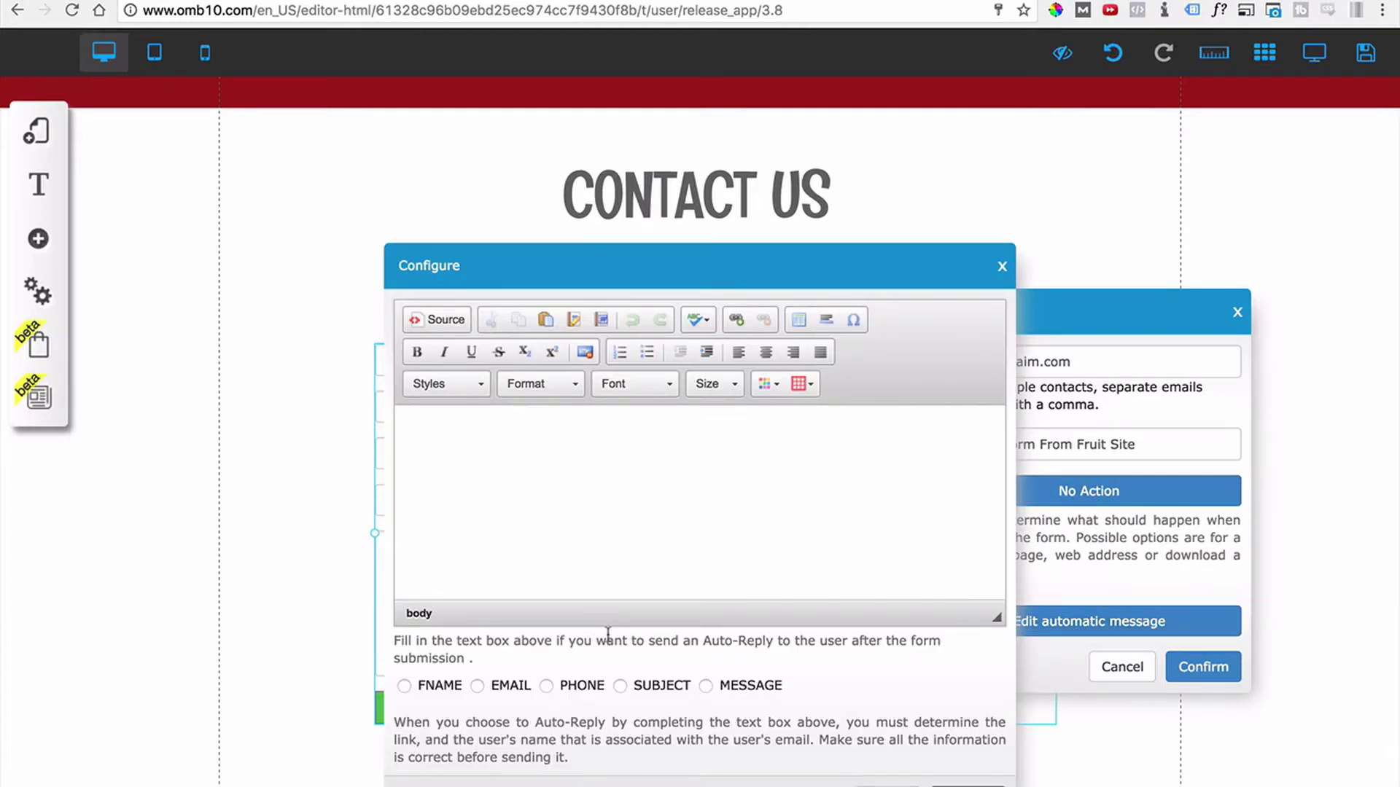
left_click(477, 686)
type("Thank you for getting in touche")
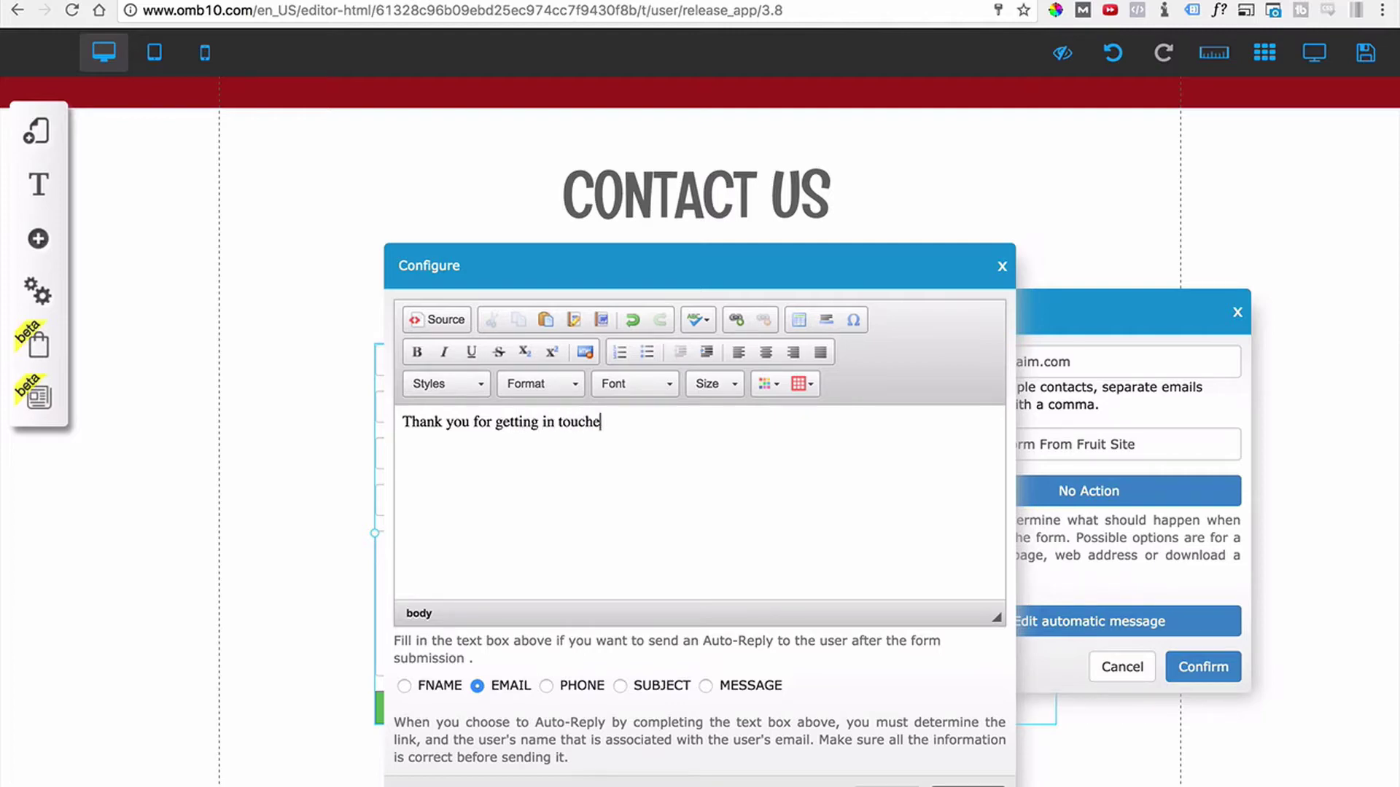
key("BackSpace")
type("with us.")
key("Return")
type("We will be answeri")
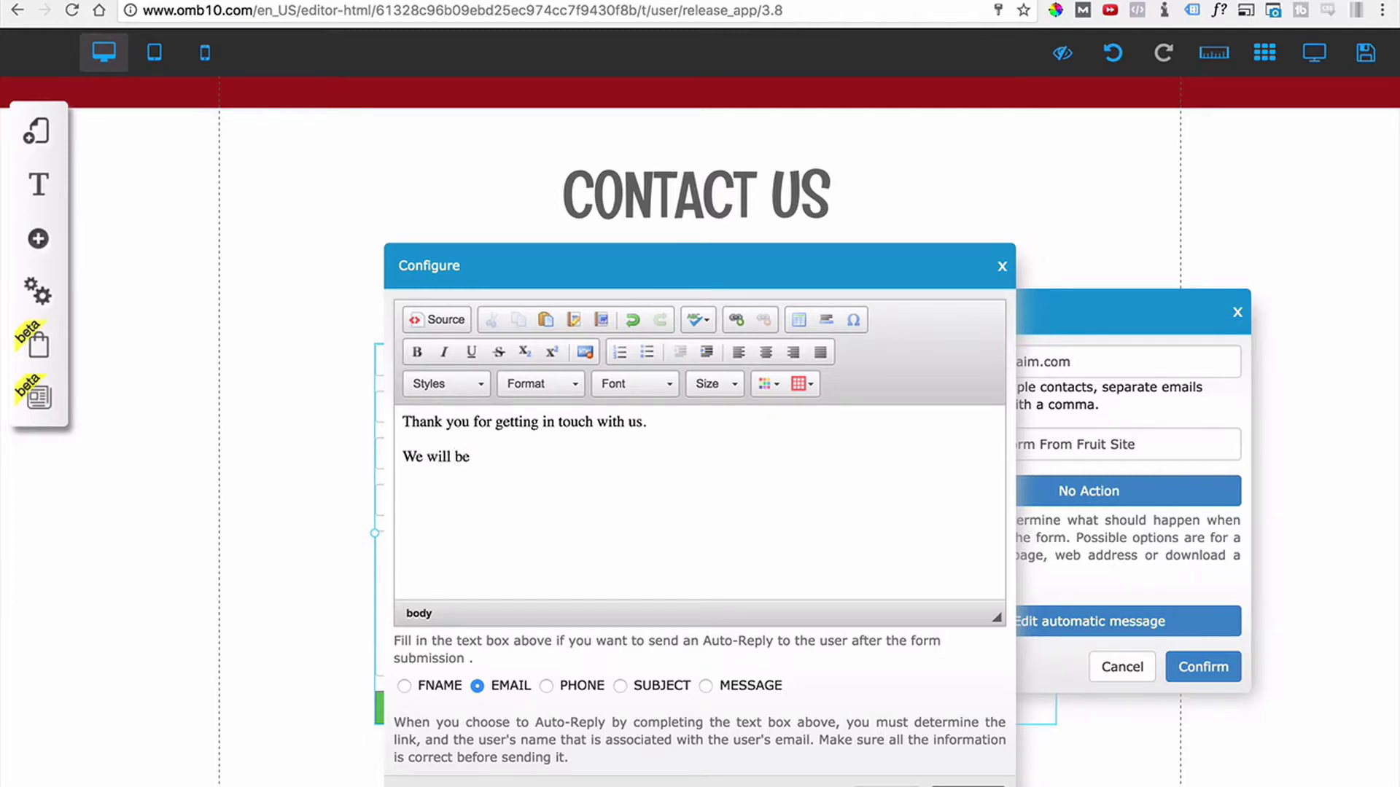
type("ng your qu")
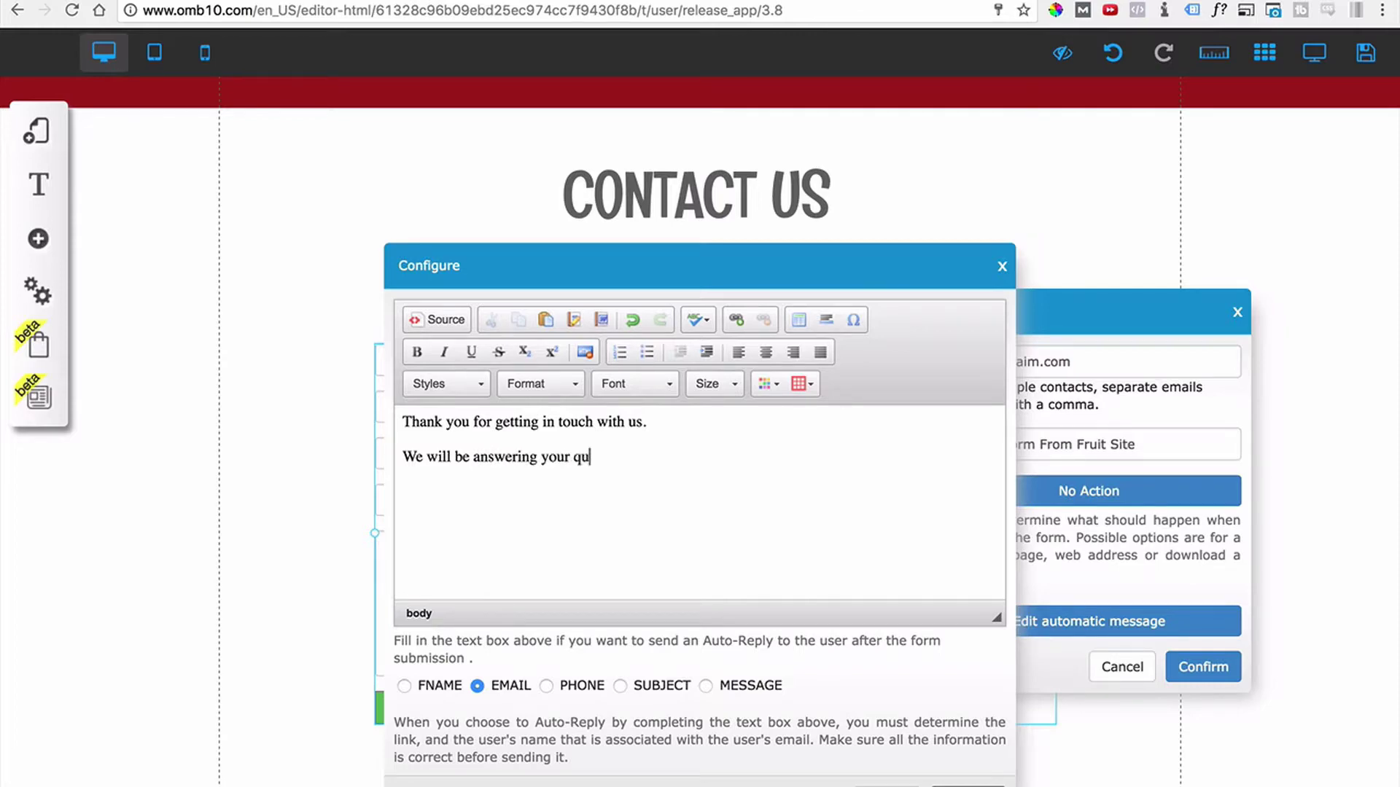
type("estion right away.")
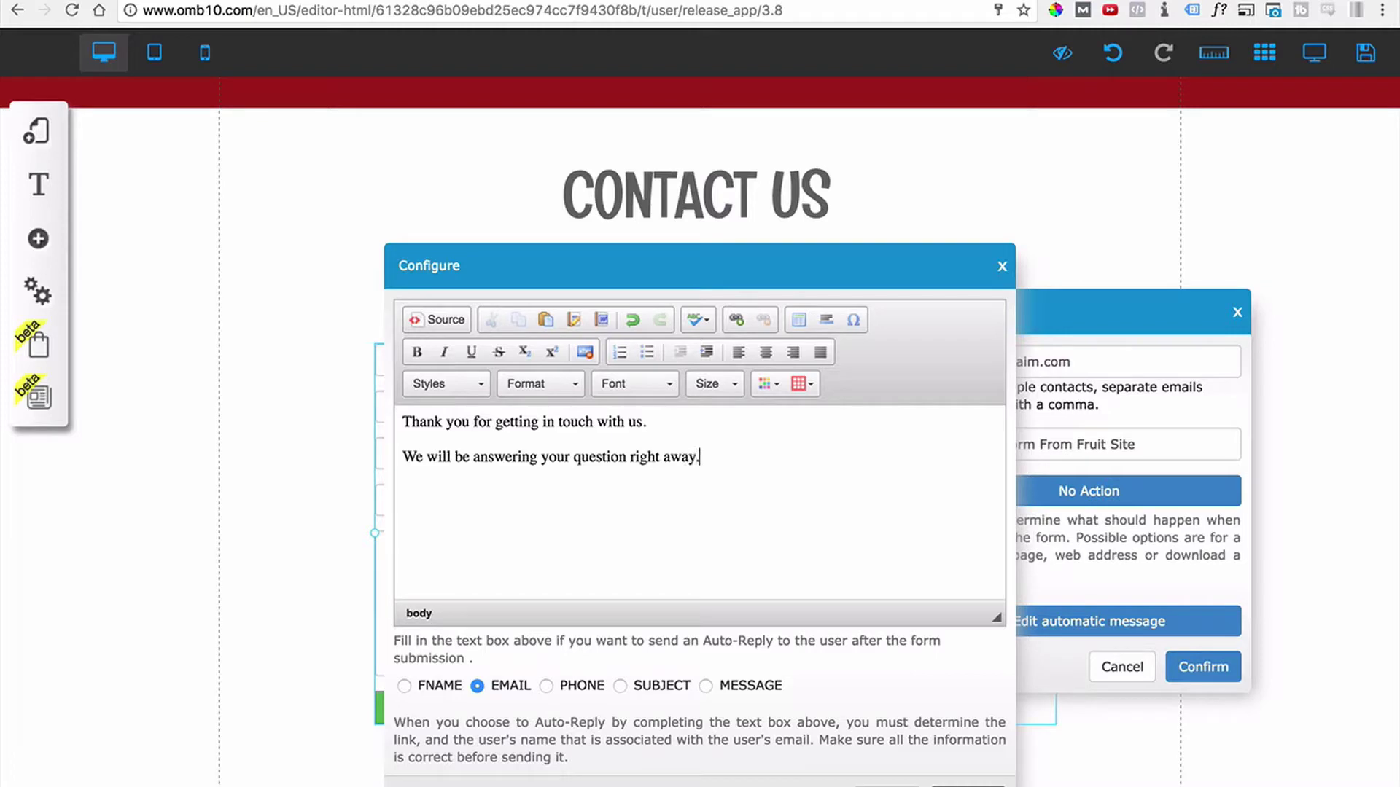
type("  Thanks")
left_click(968, 786)
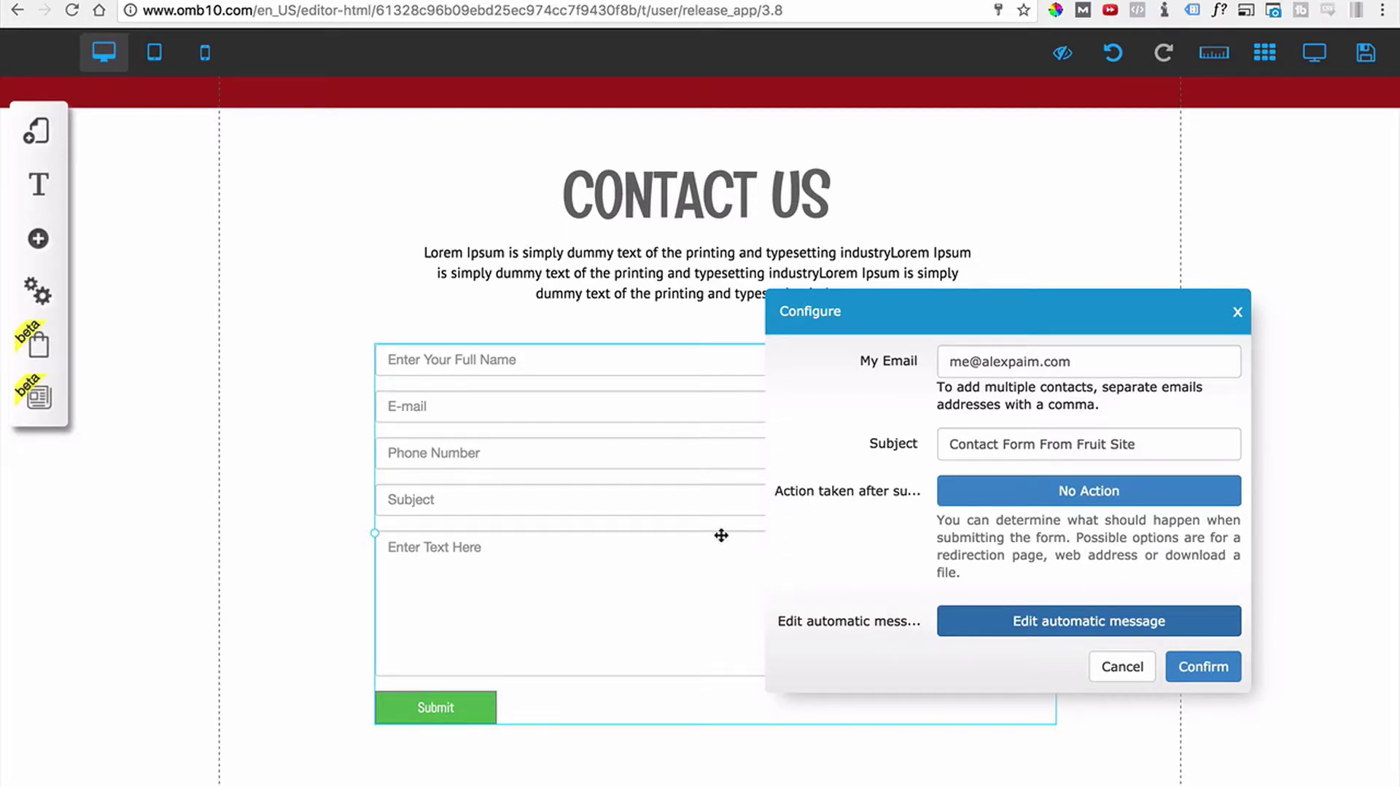
Confirm the email response settings, close the configuration panel, and shift the form left.
left_click(1216, 667)
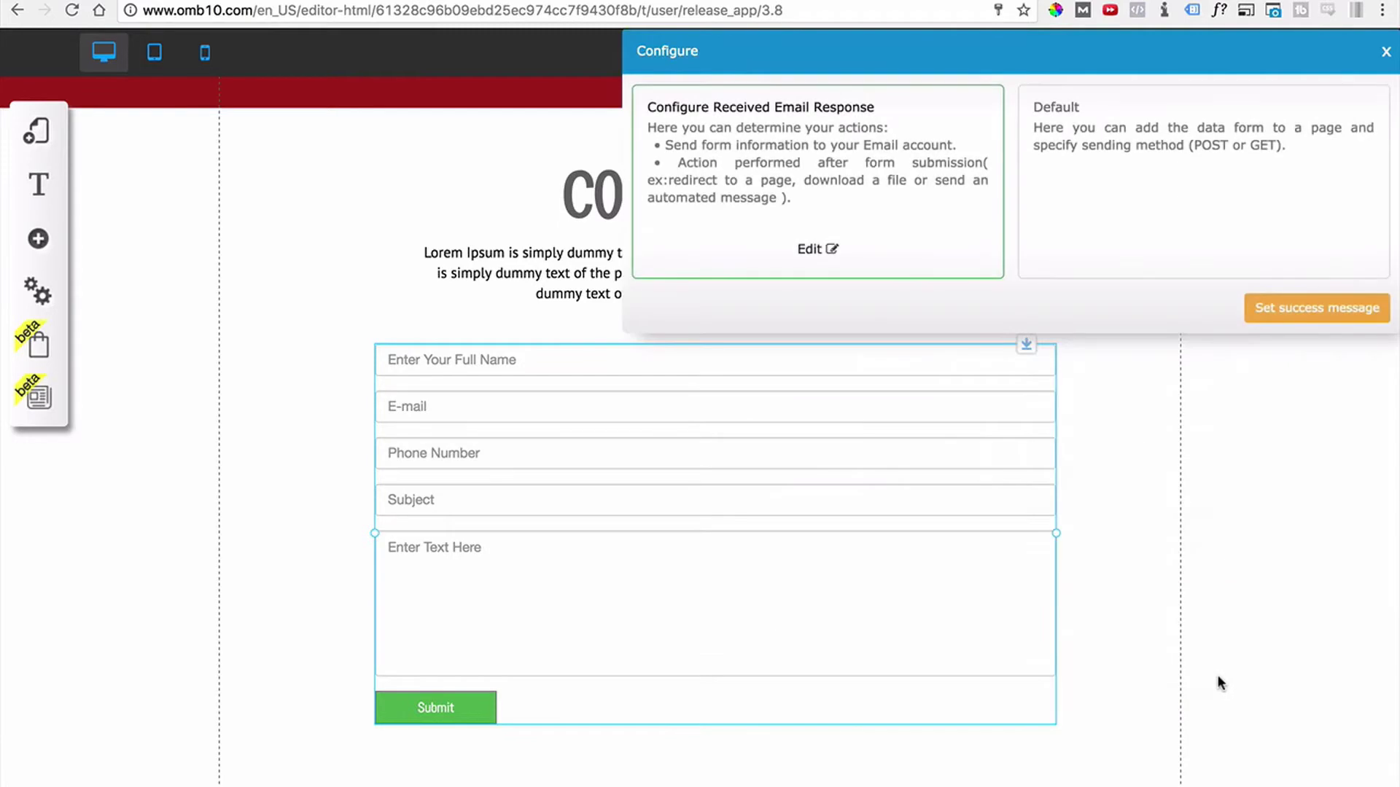
left_click_drag(1094, 36, 825, 94)
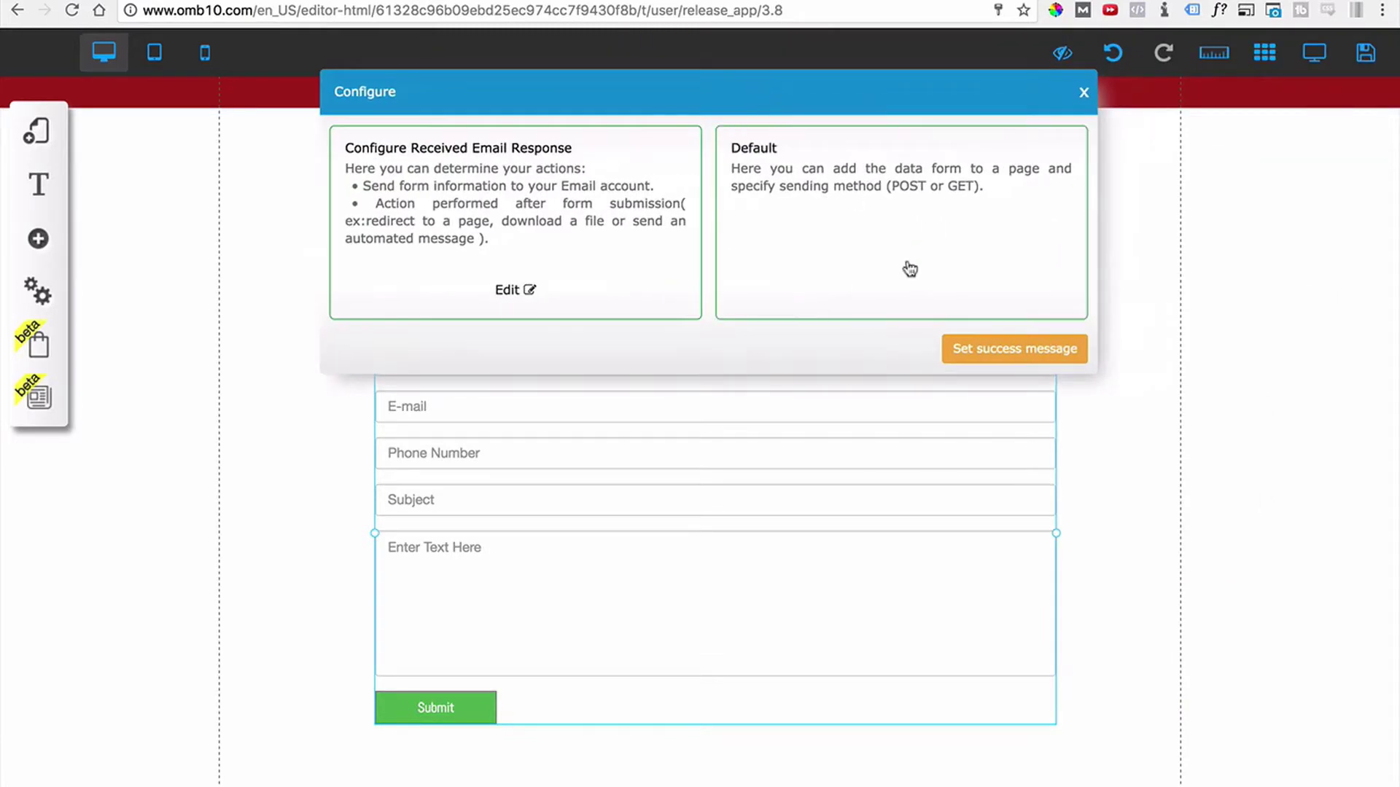
left_click(1076, 90)
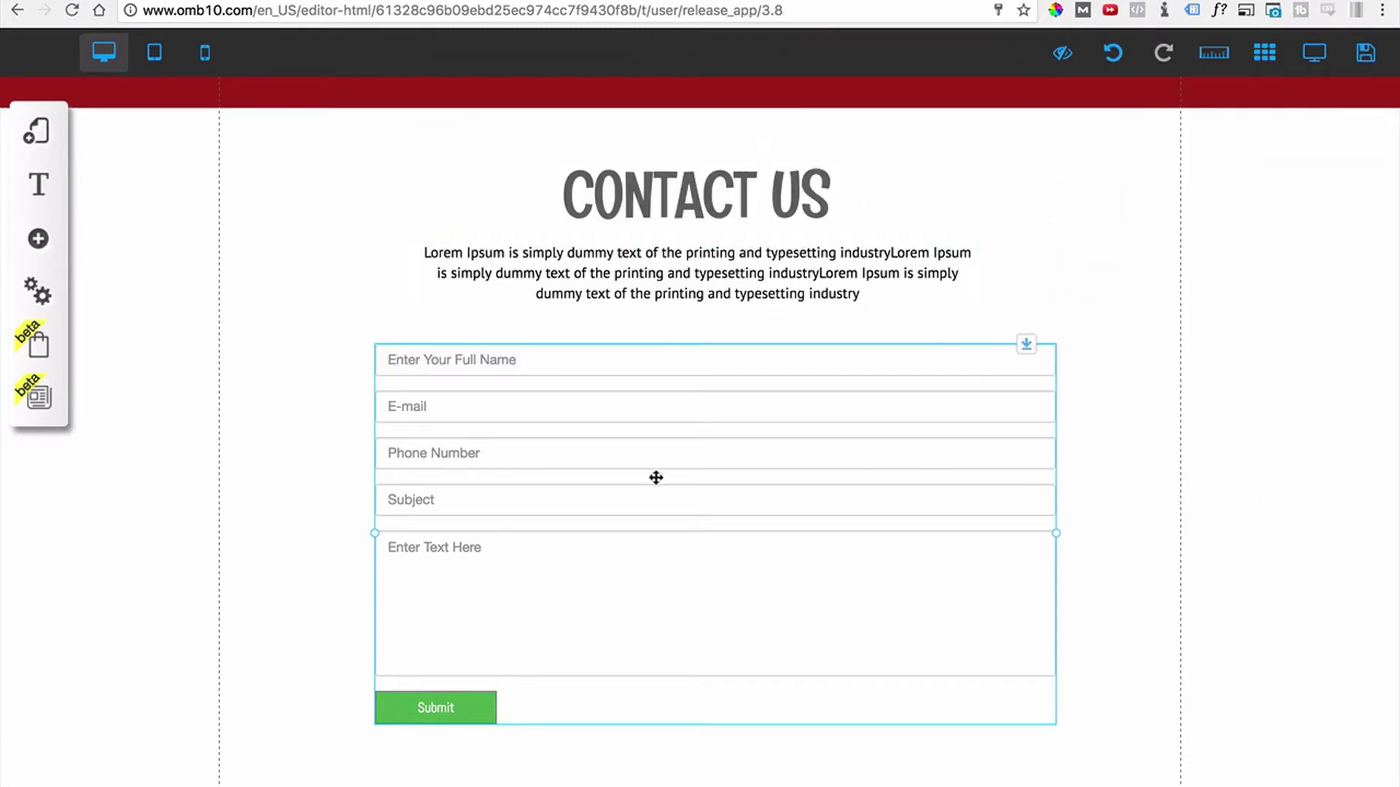
left_click_drag(678, 473, 627, 414)
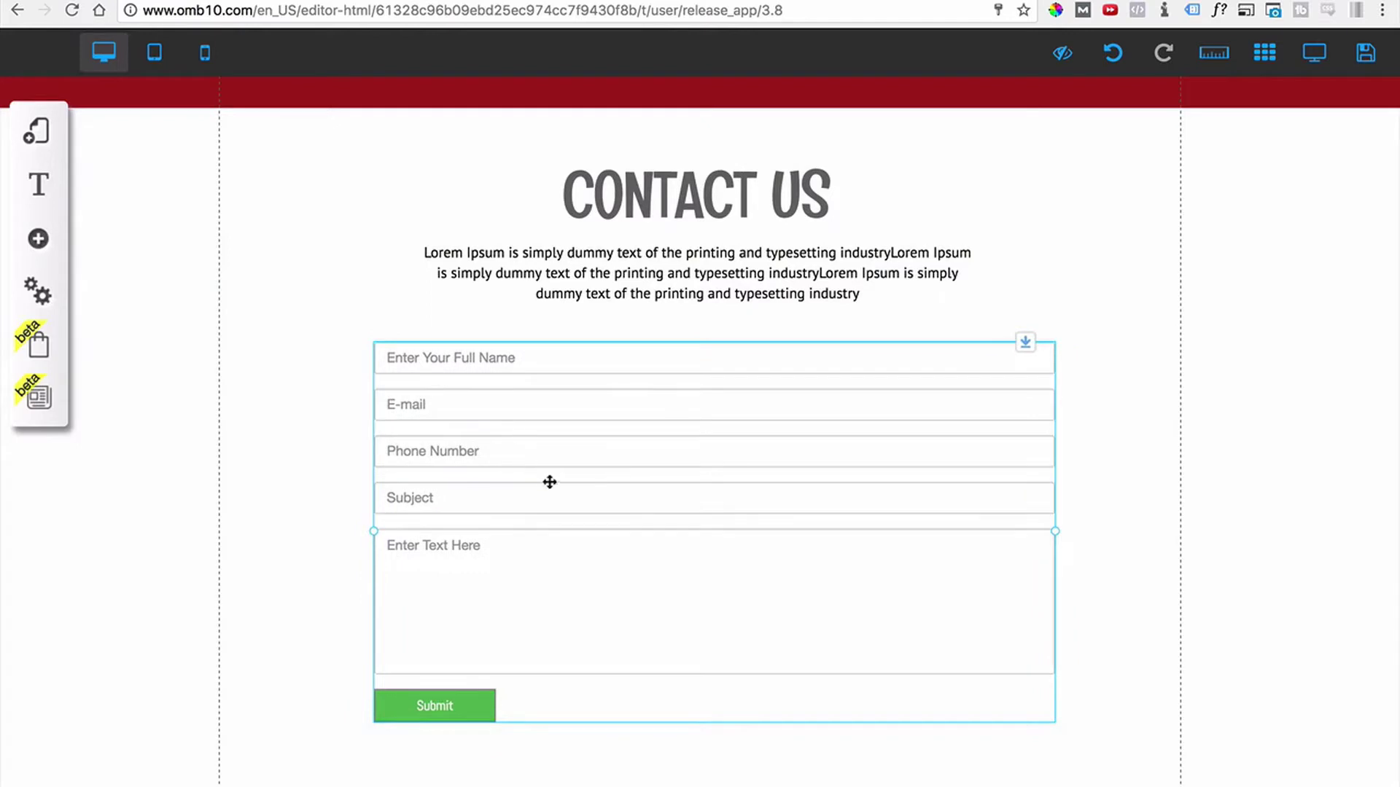
Open the contact form's style customization and fine-tune the form's position.
left_click(713, 540)
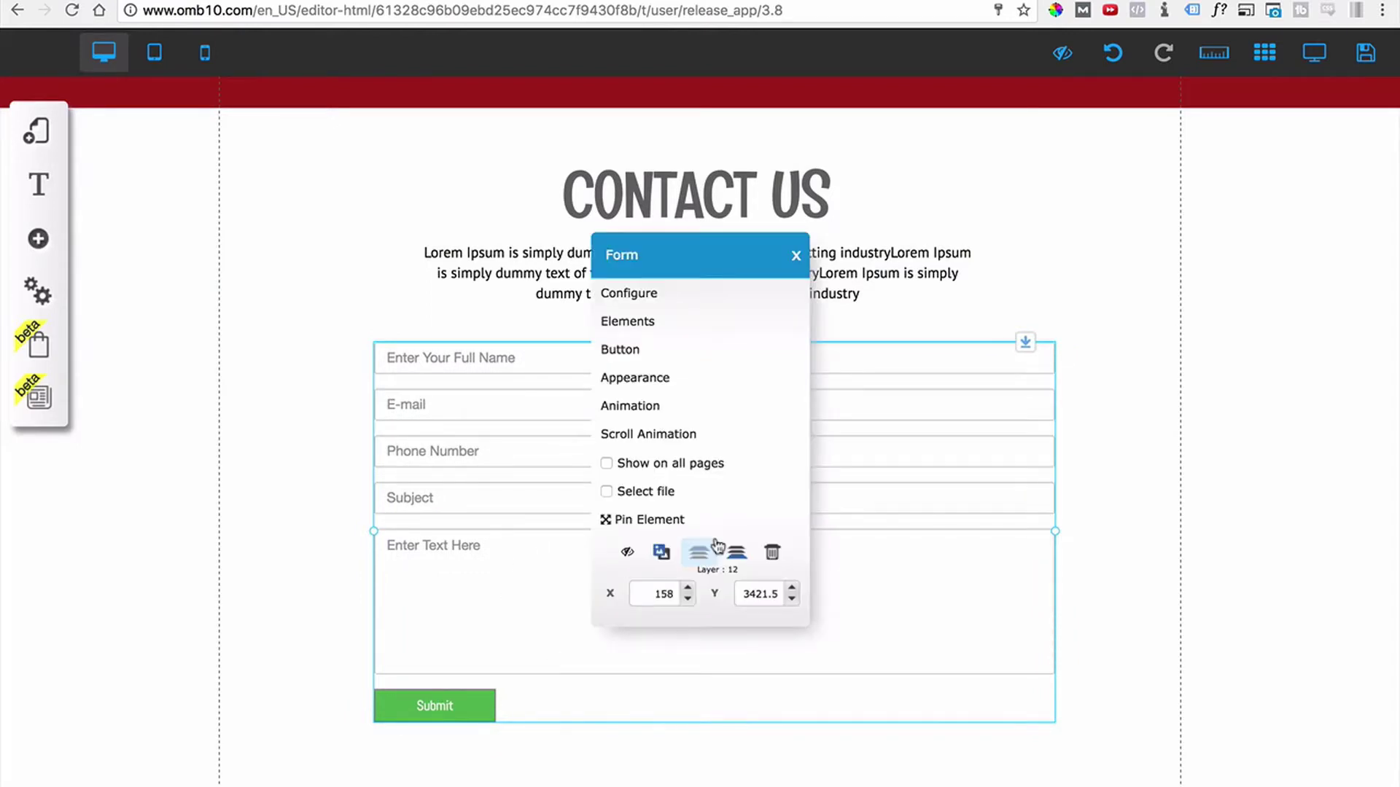
left_click(666, 377)
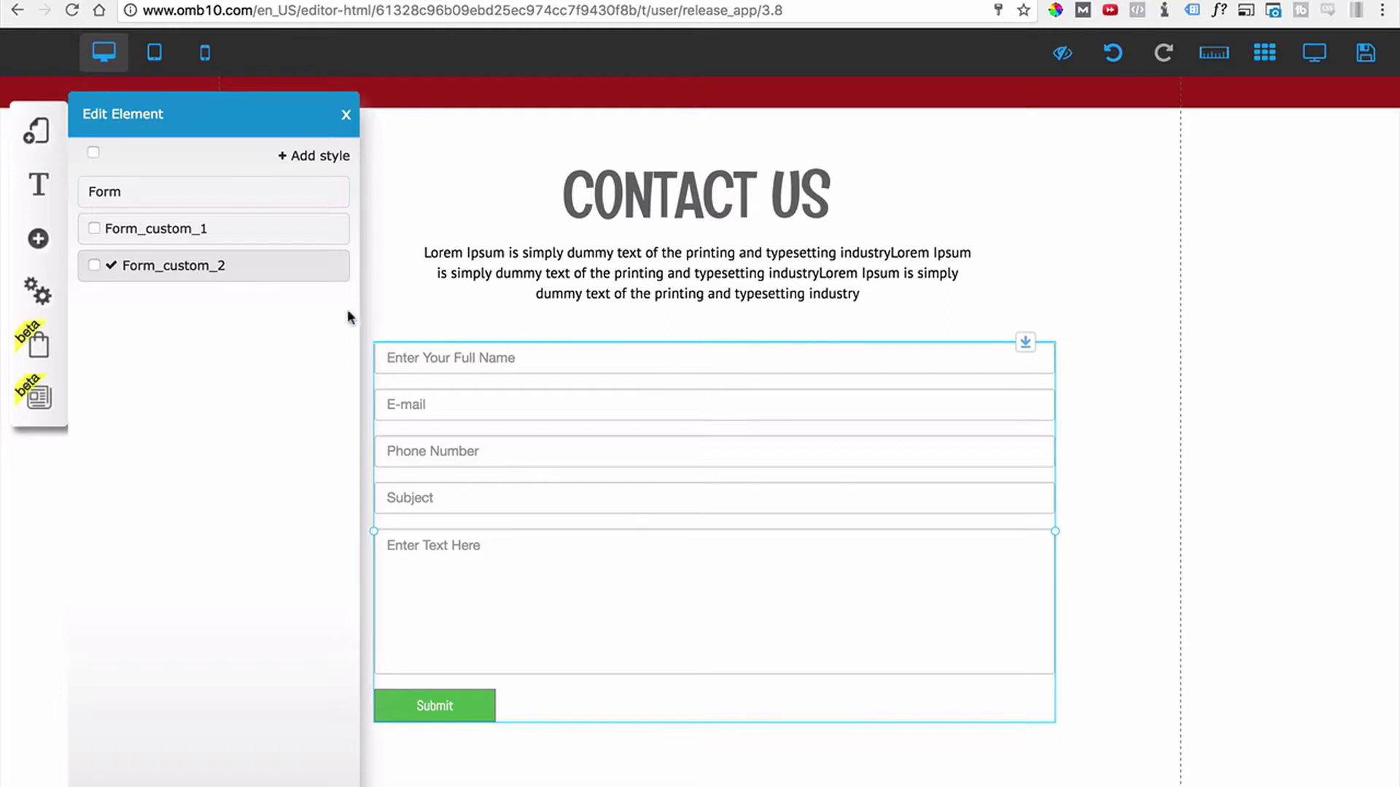
left_click(294, 266)
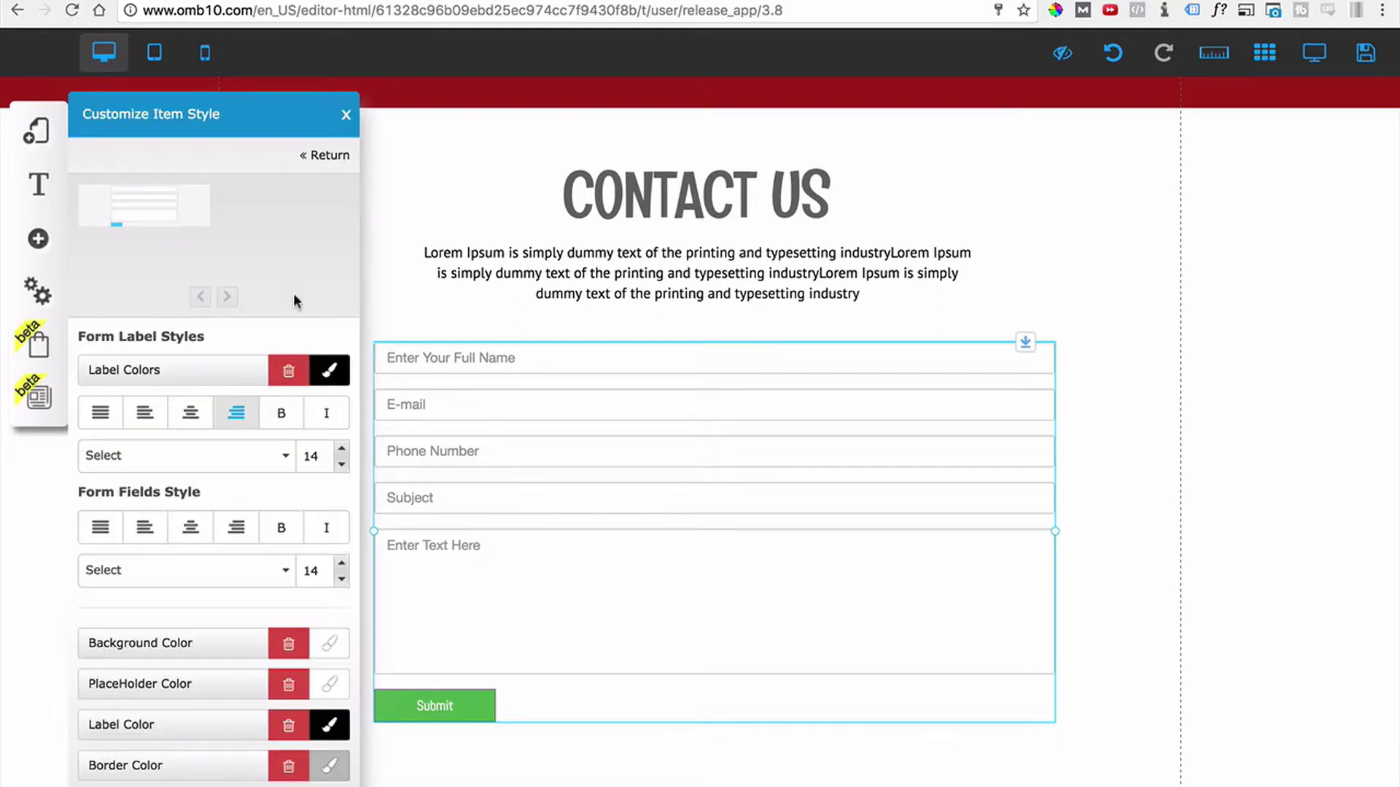
left_click_drag(615, 397, 740, 381)
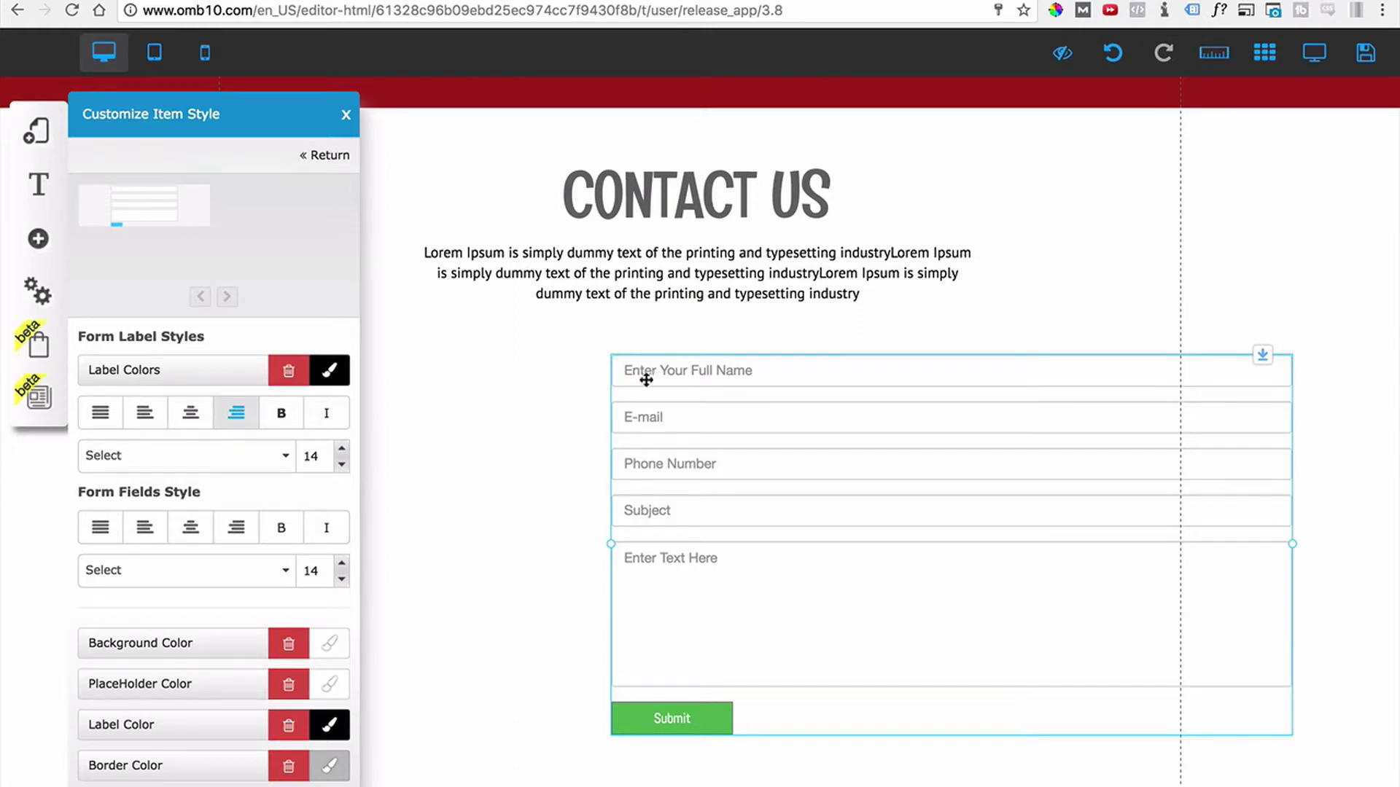
scroll(222, 419, "down", 1)
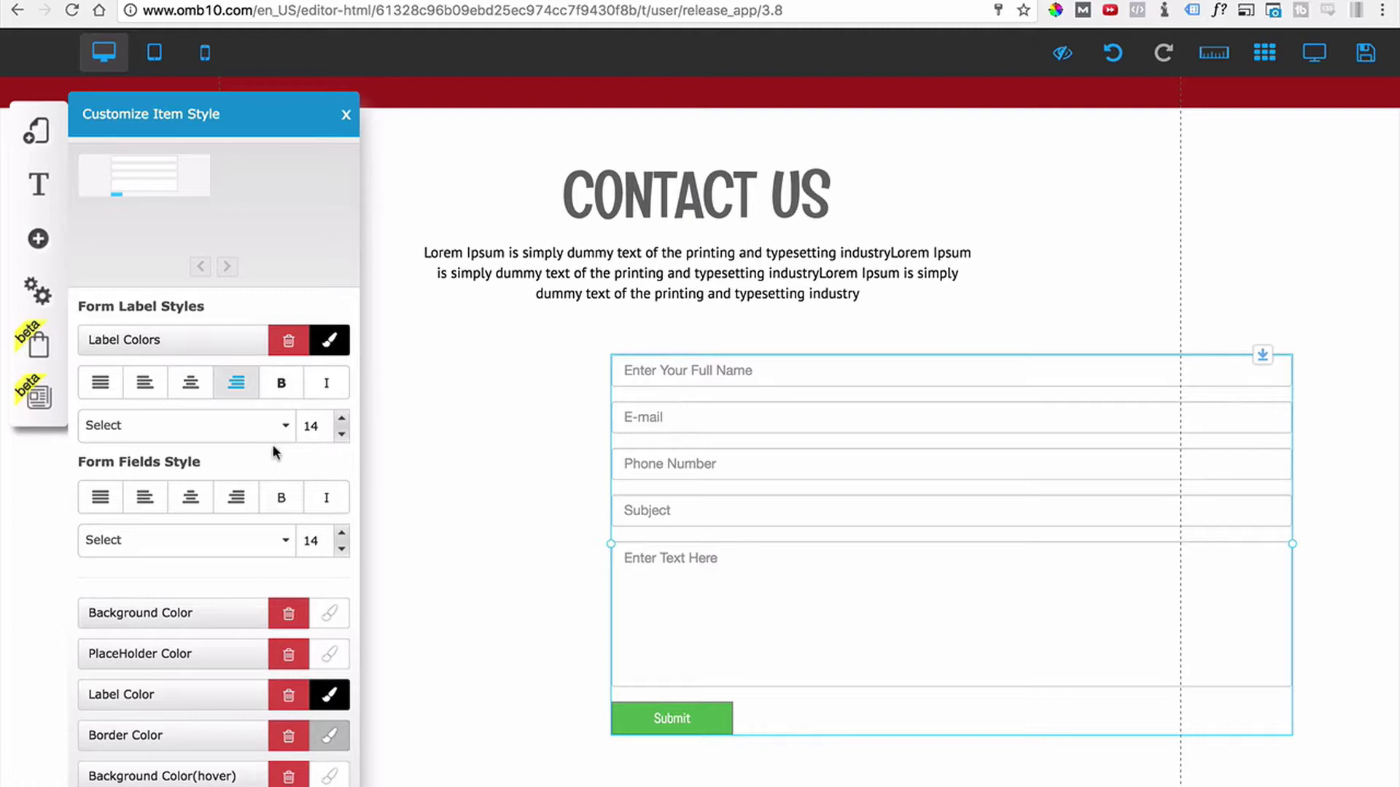
scroll(274, 446, "down", 1)
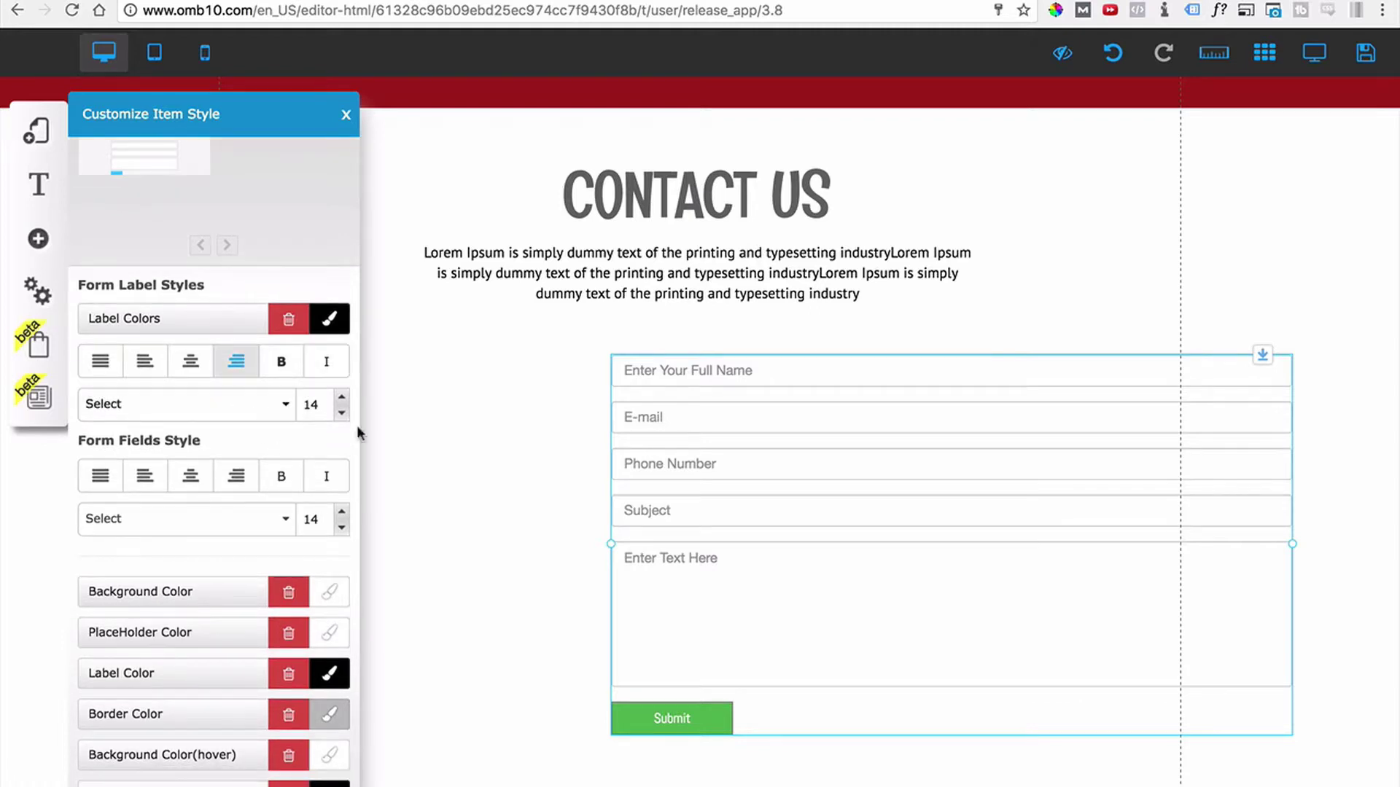
left_click_drag(653, 375, 595, 375)
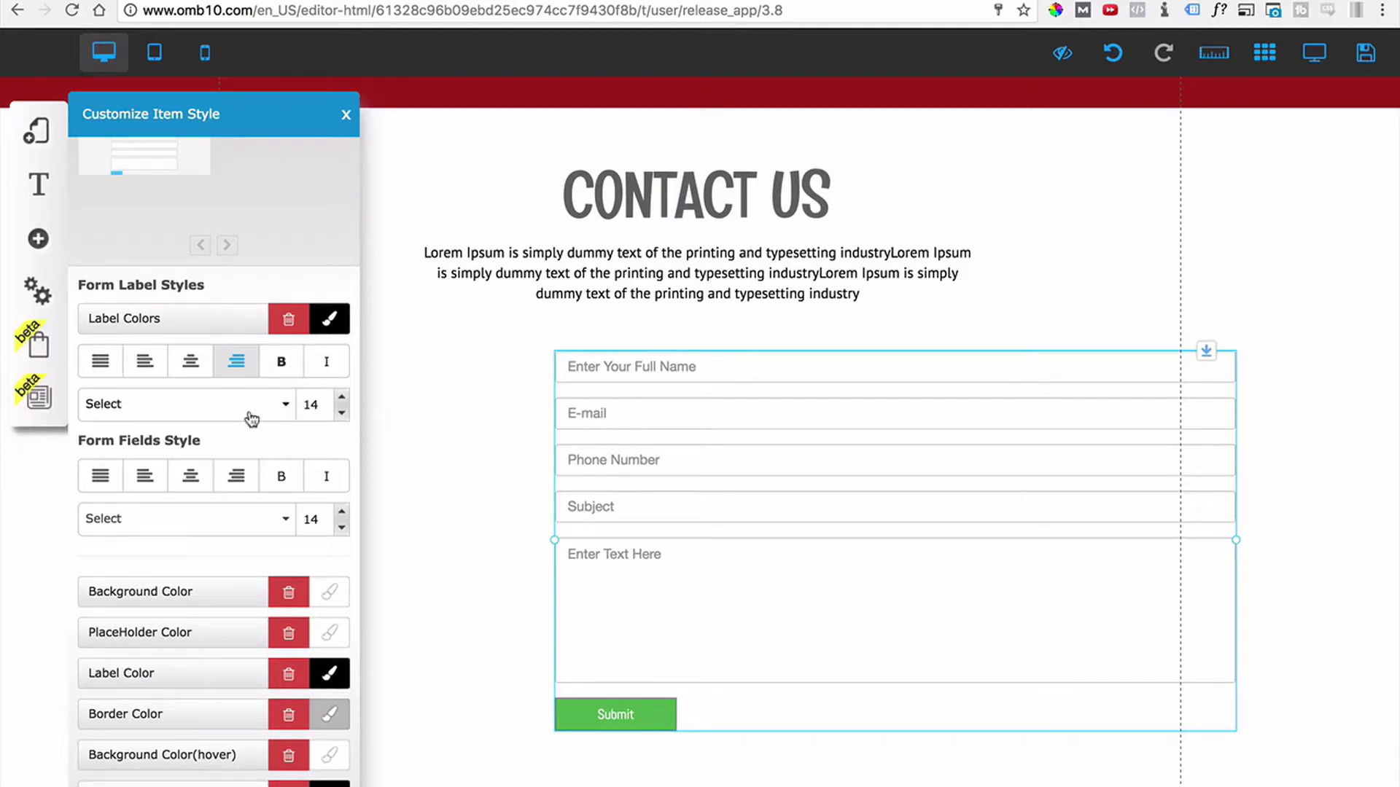
Set the form fields' text to size 19 in the Abel font.
scroll(251, 417, "down", 2)
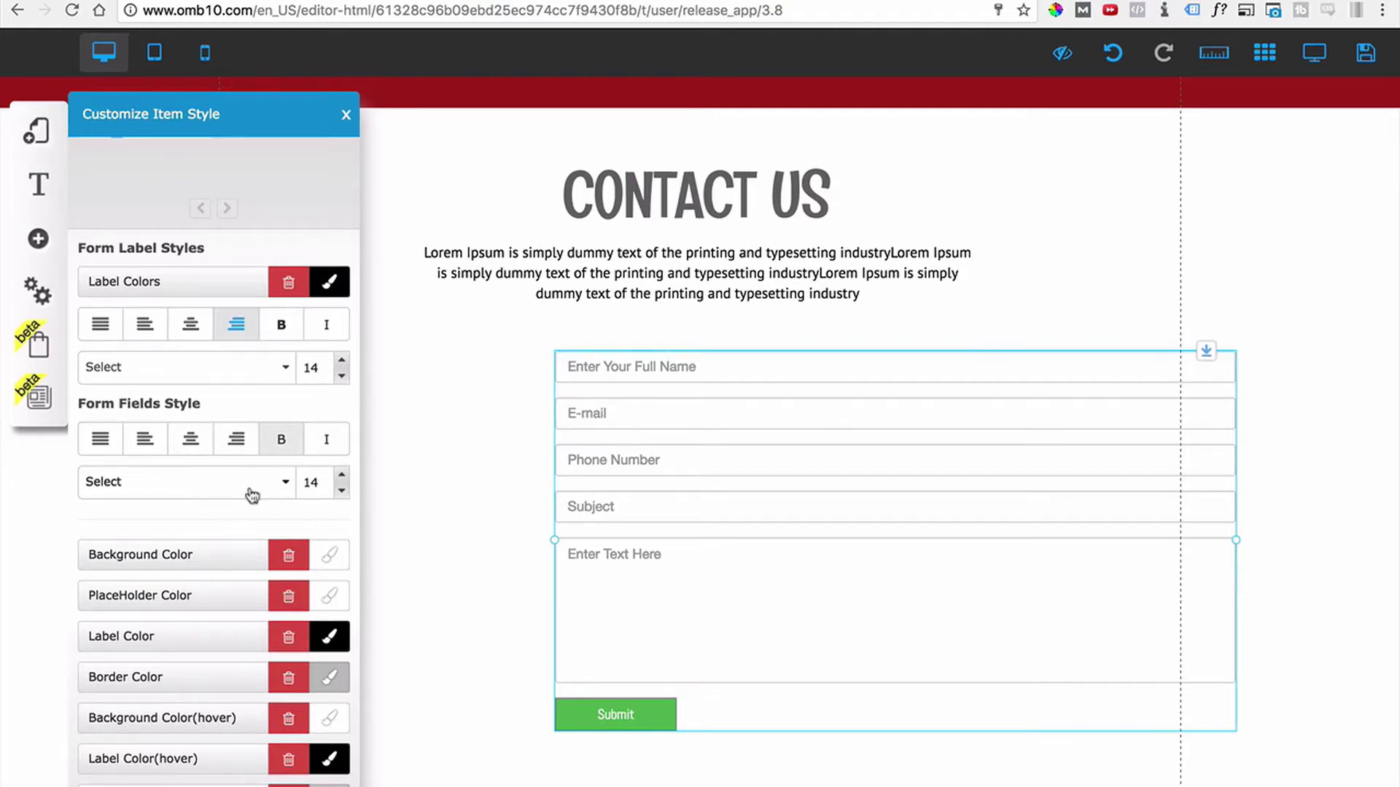
scroll(252, 493, "down", 1)
left_click(342, 457)
left_click(343, 457)
left_click(342, 457)
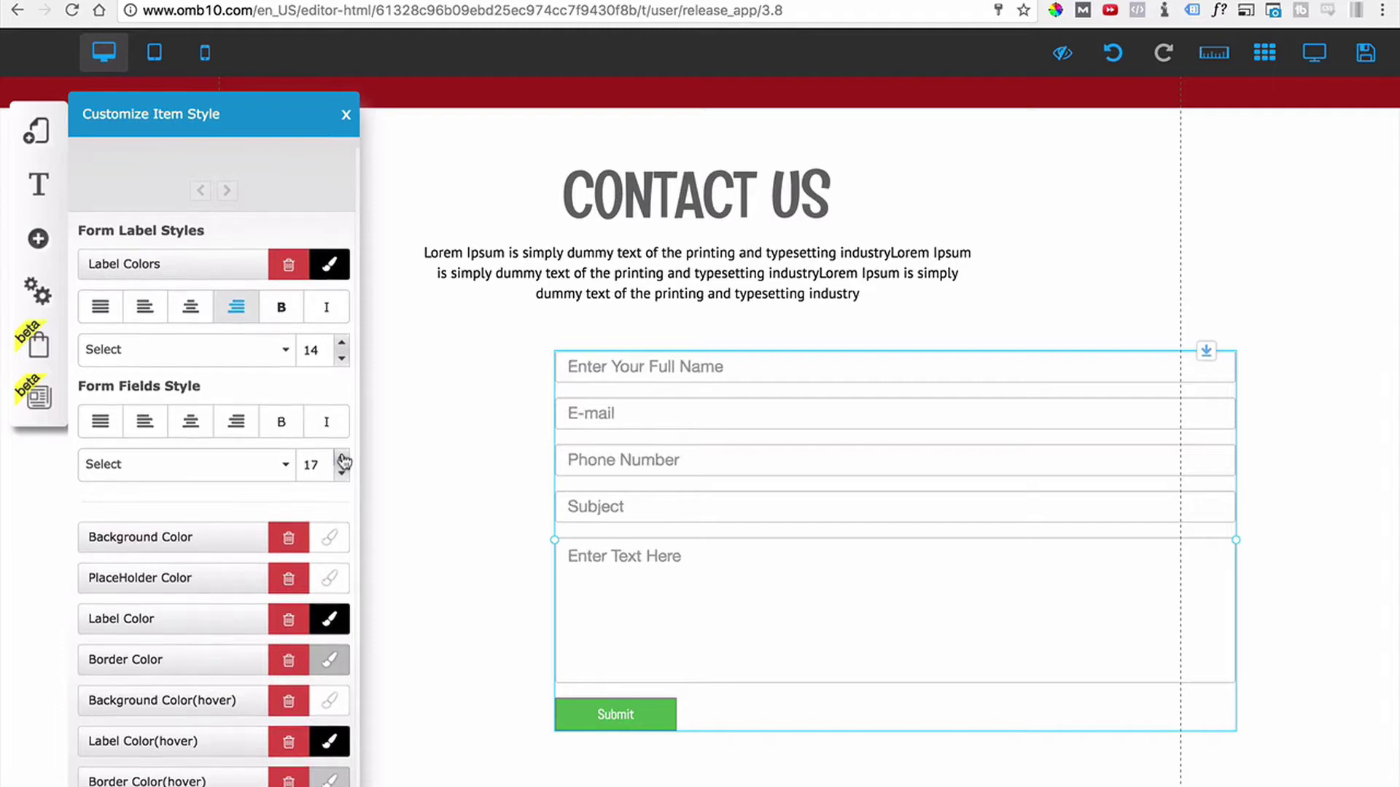
left_click(343, 458)
left_click(343, 457)
left_click(288, 468)
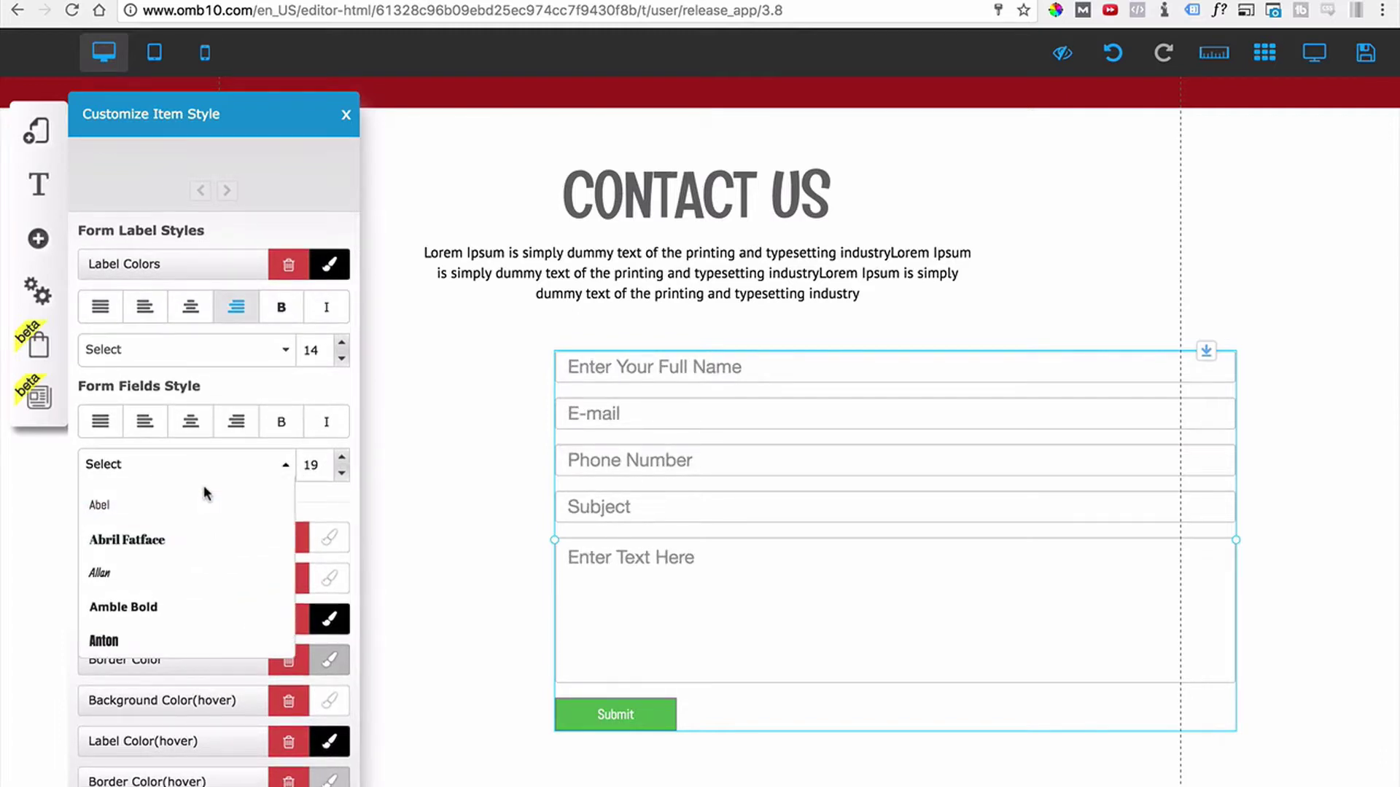
left_click(152, 508)
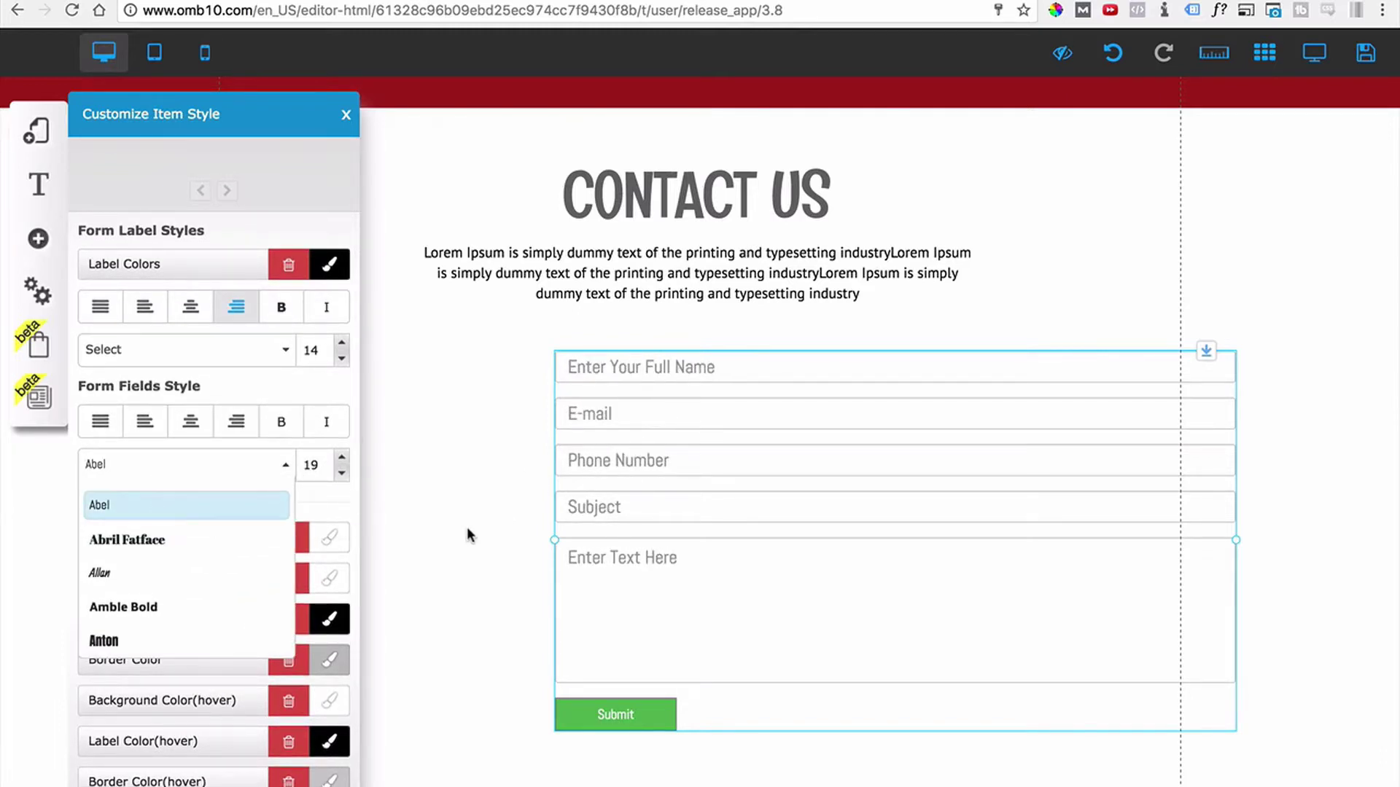
left_click(285, 470)
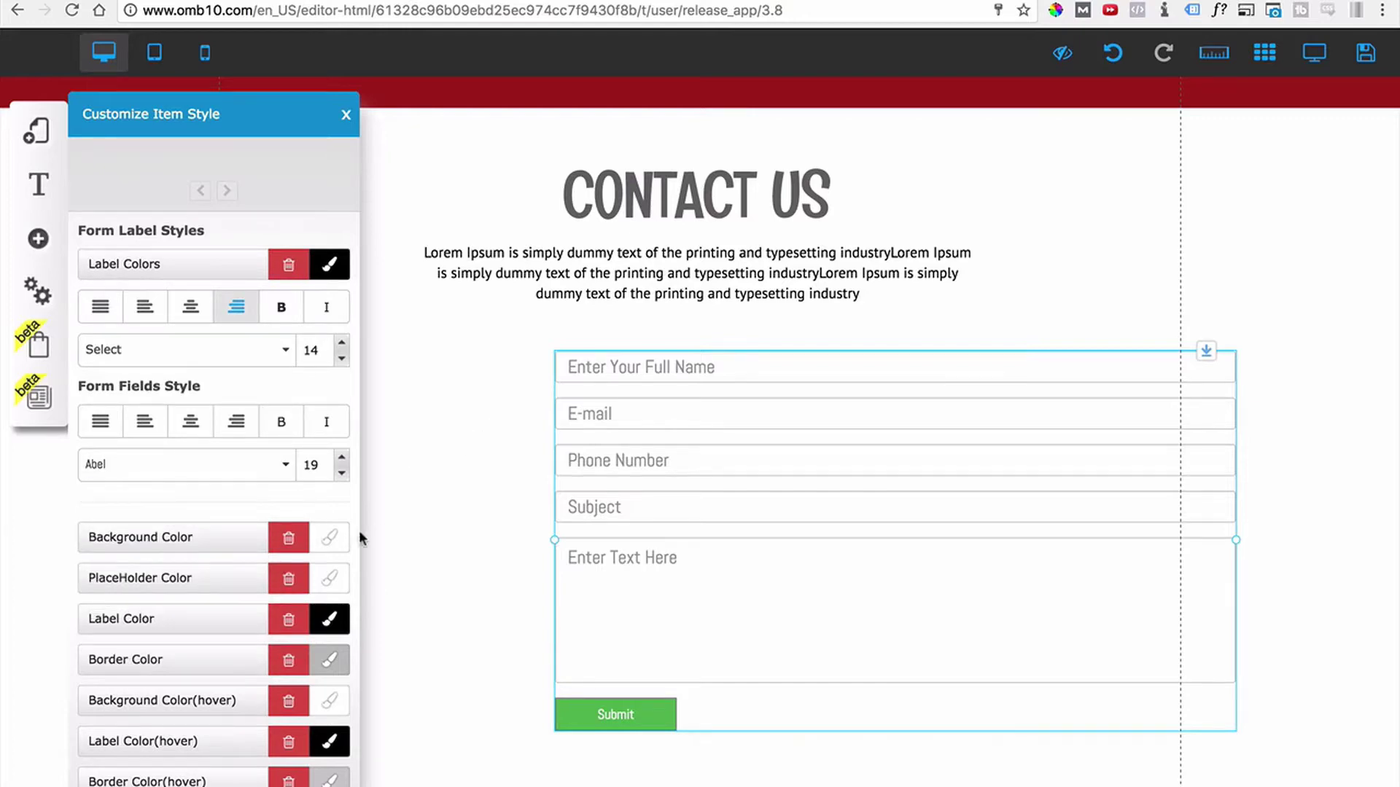
Set the form field background to white after trying mustard and blue swatches.
scroll(133, 541, "down", 1)
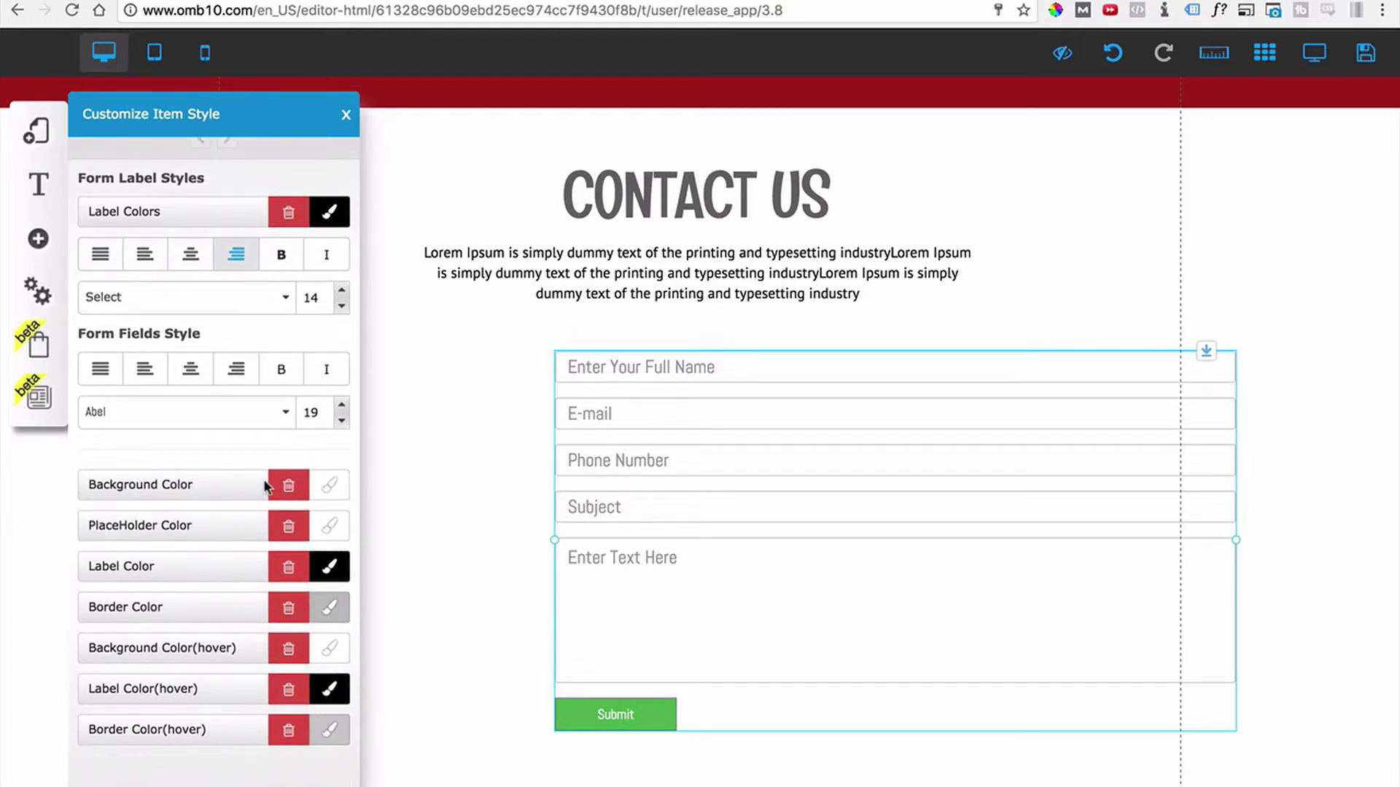
left_click(337, 487)
left_click(448, 321)
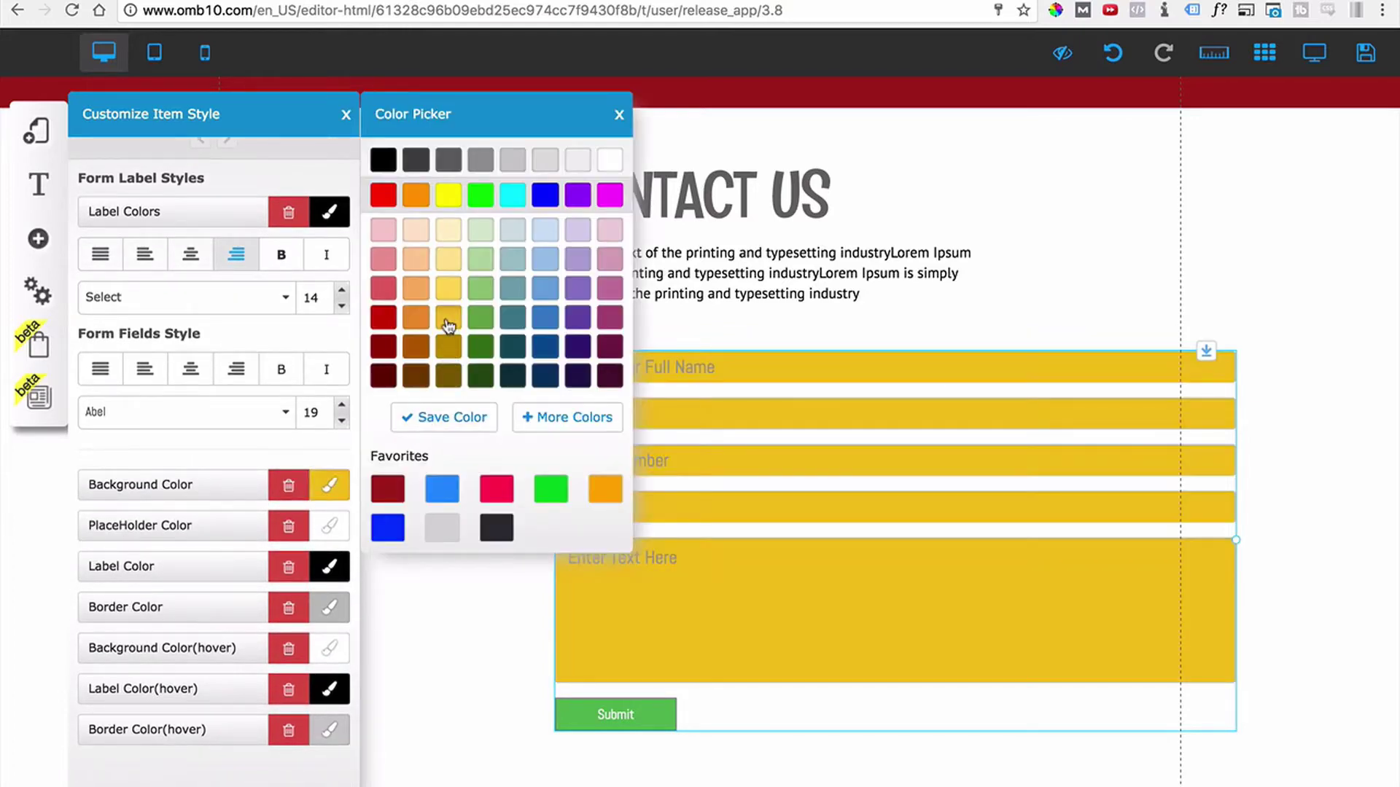
left_click(545, 288)
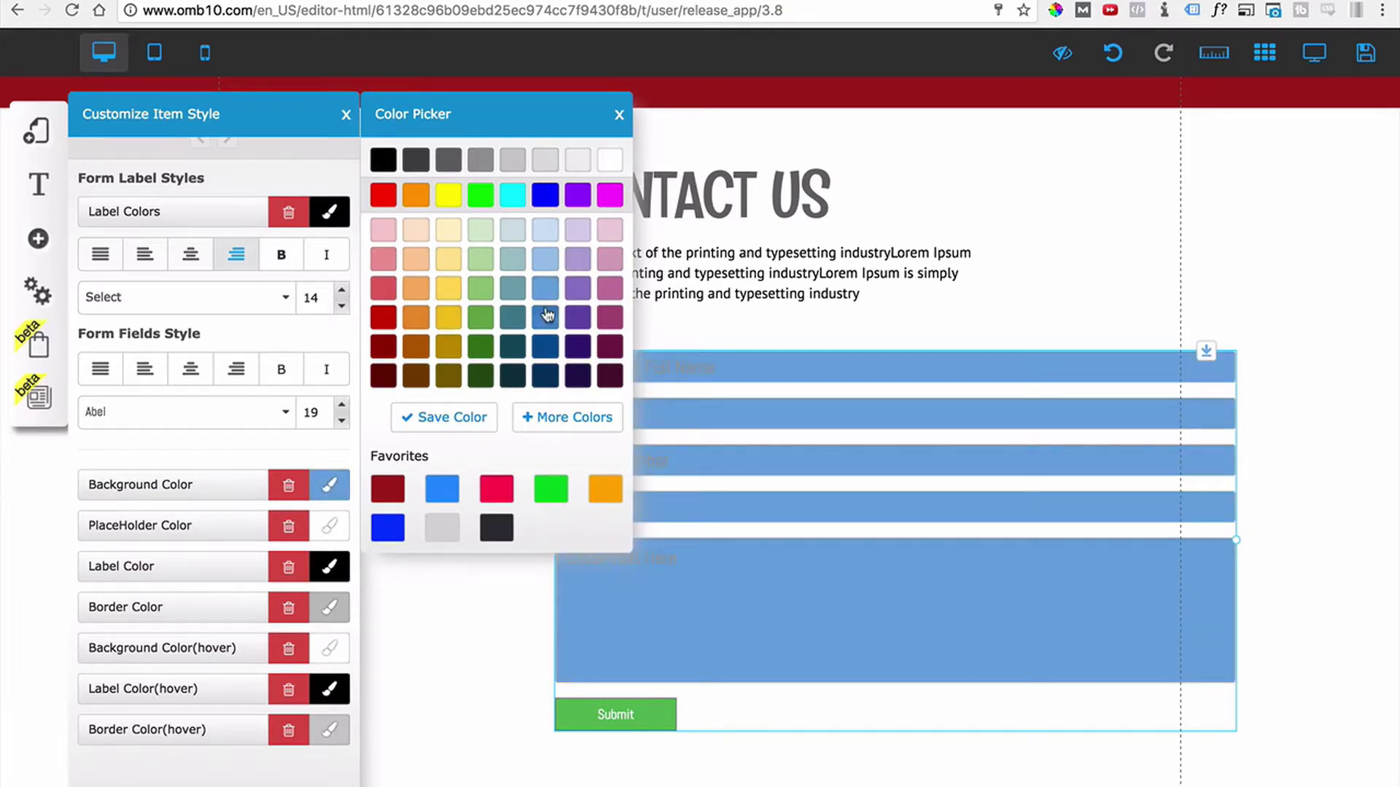
left_click(545, 317)
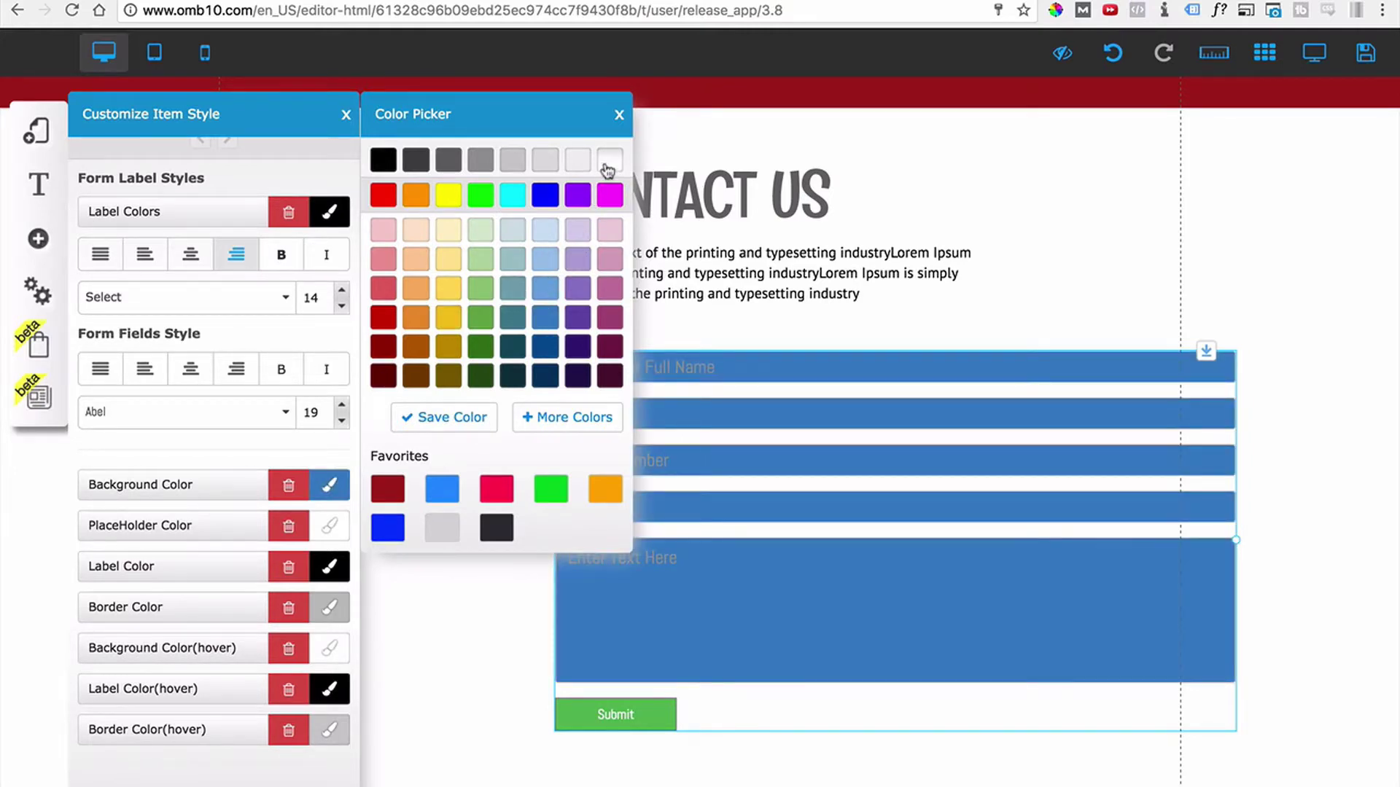
left_click(610, 162)
left_click(619, 114)
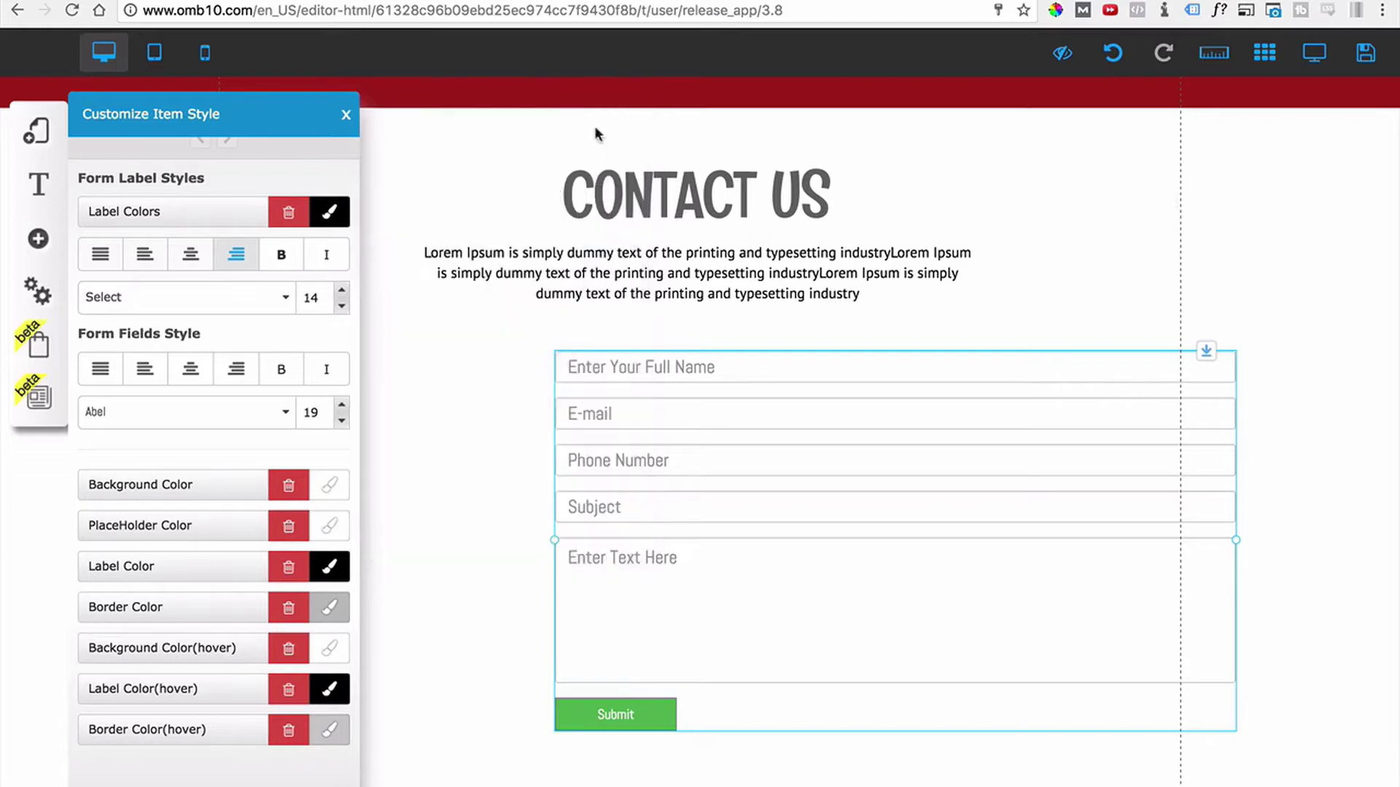
Turn the placeholder text light grey.
scroll(250, 501, "down", 1)
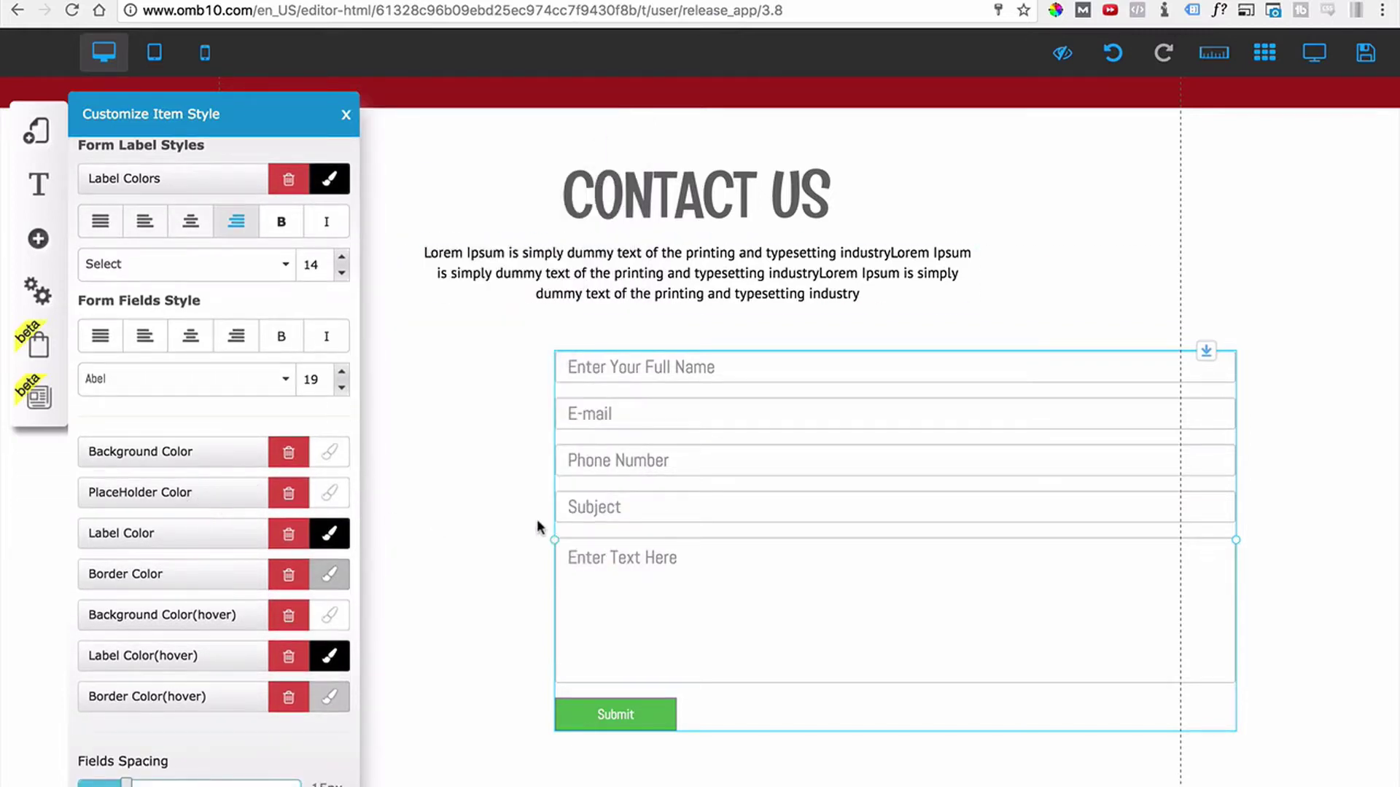
left_click(332, 499)
left_click(544, 348)
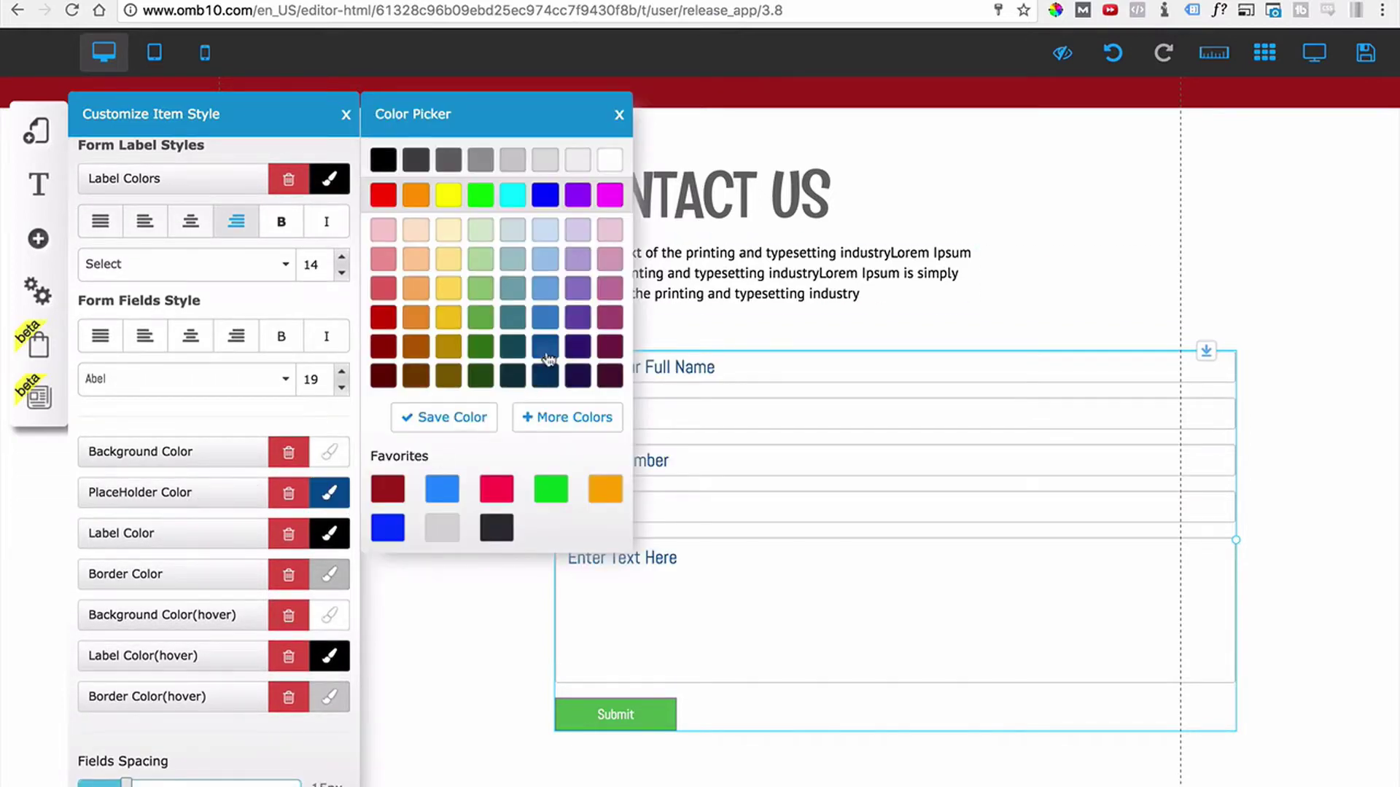
left_click(529, 156)
left_click(619, 115)
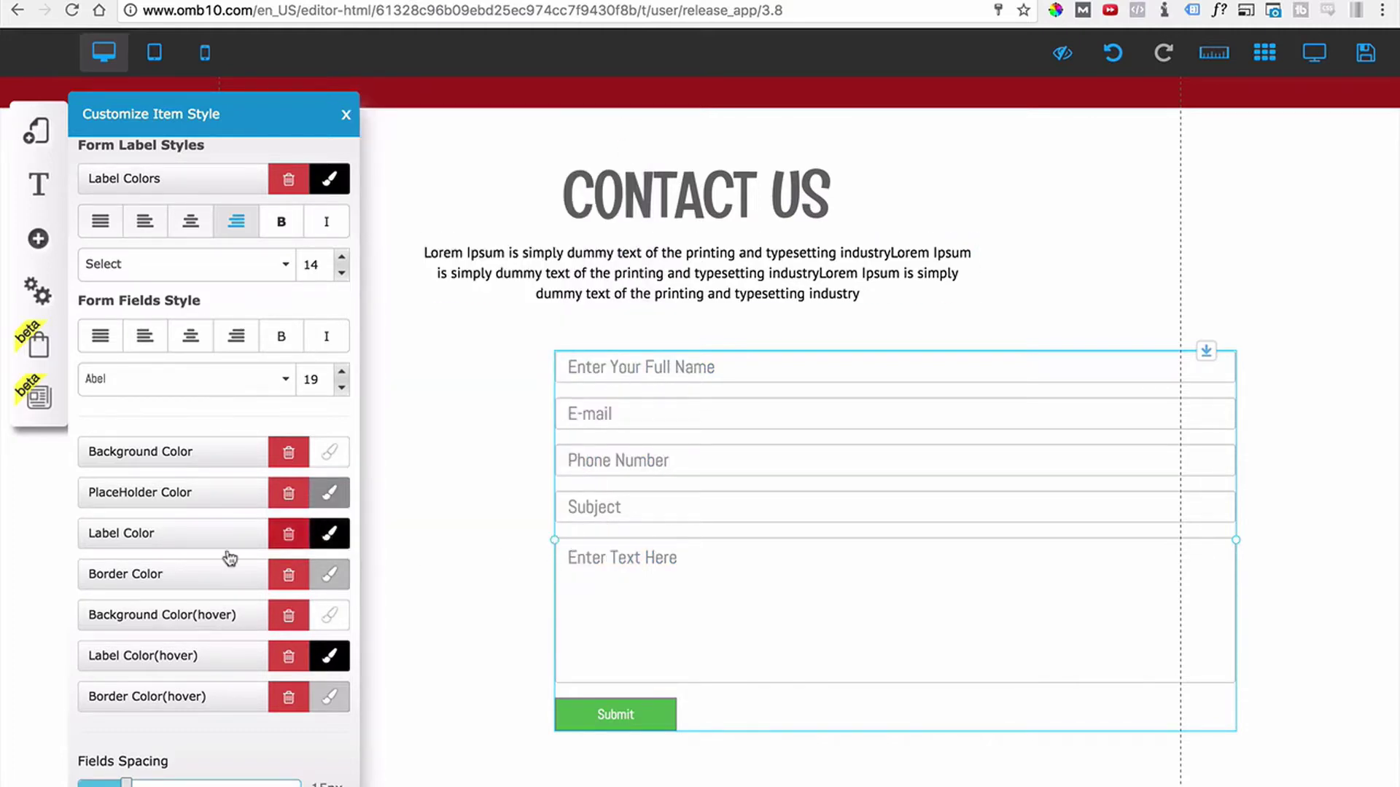
Clear the label colour so the labels have no colour set.
left_click(329, 533)
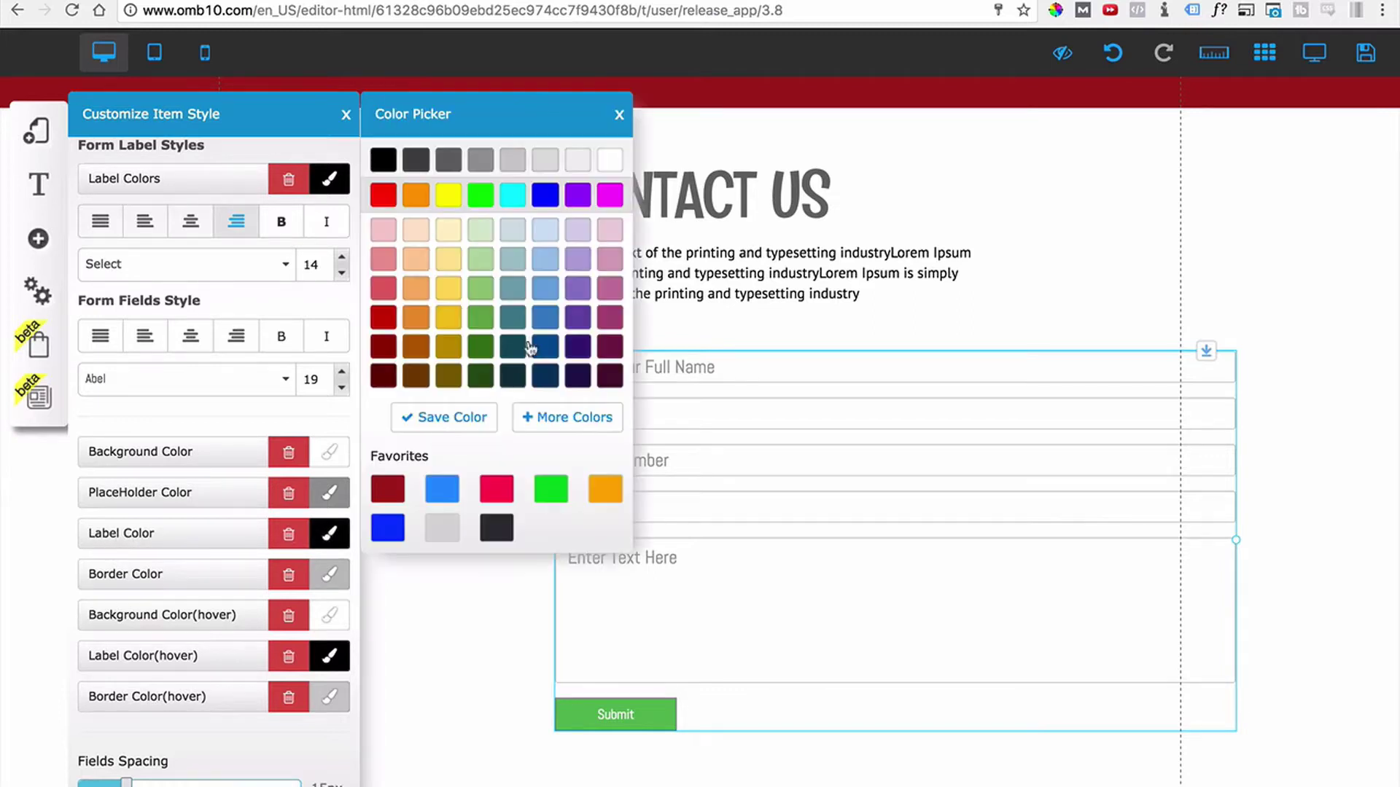
left_click(550, 315)
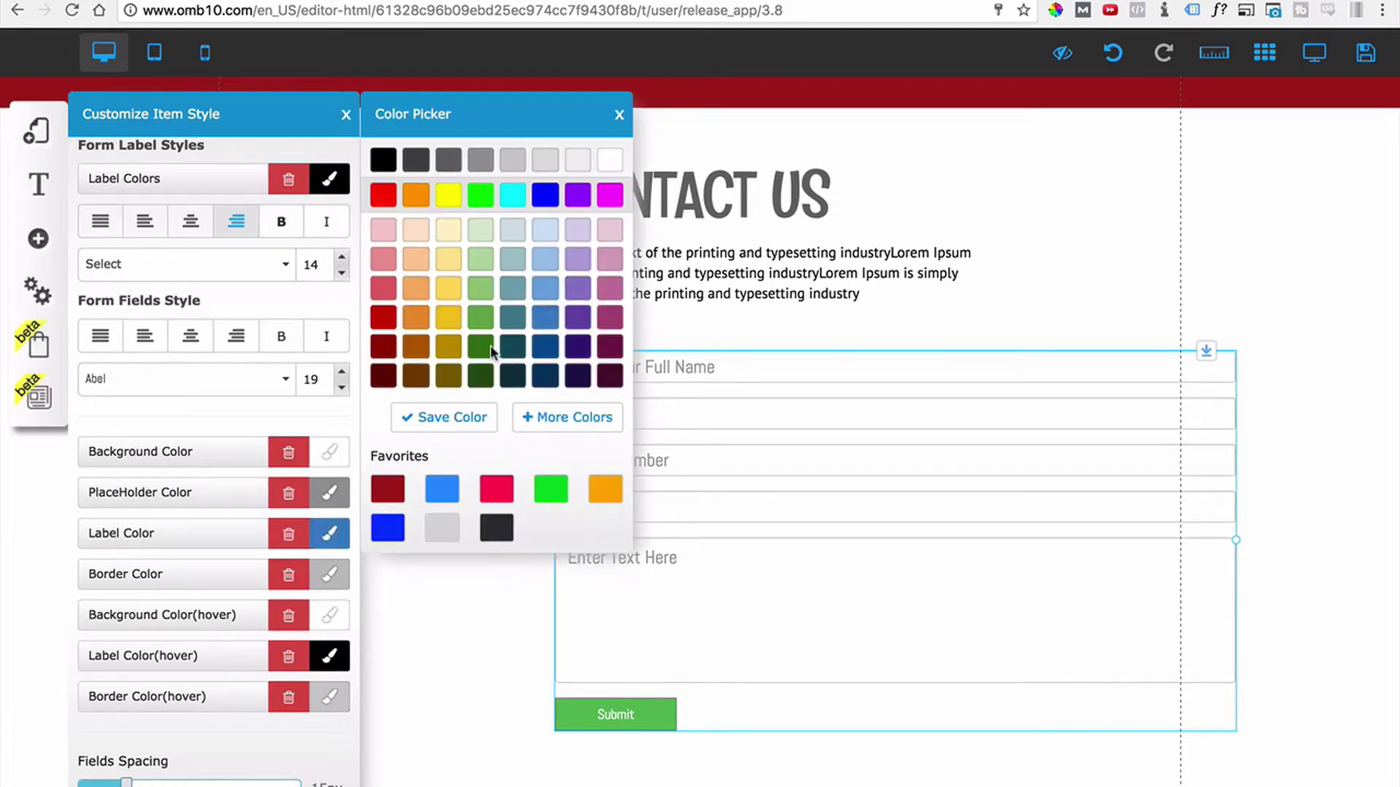
left_click(305, 524)
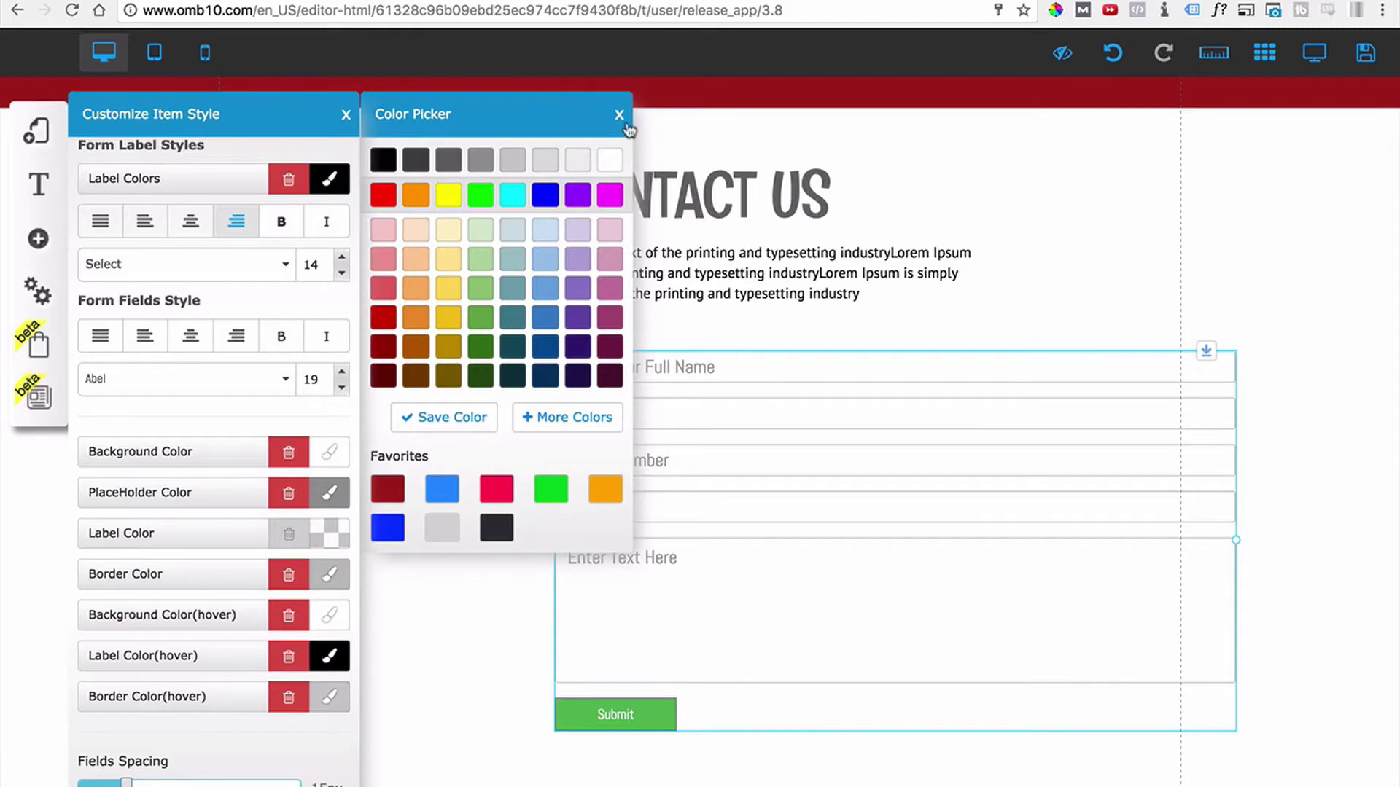
left_click(619, 115)
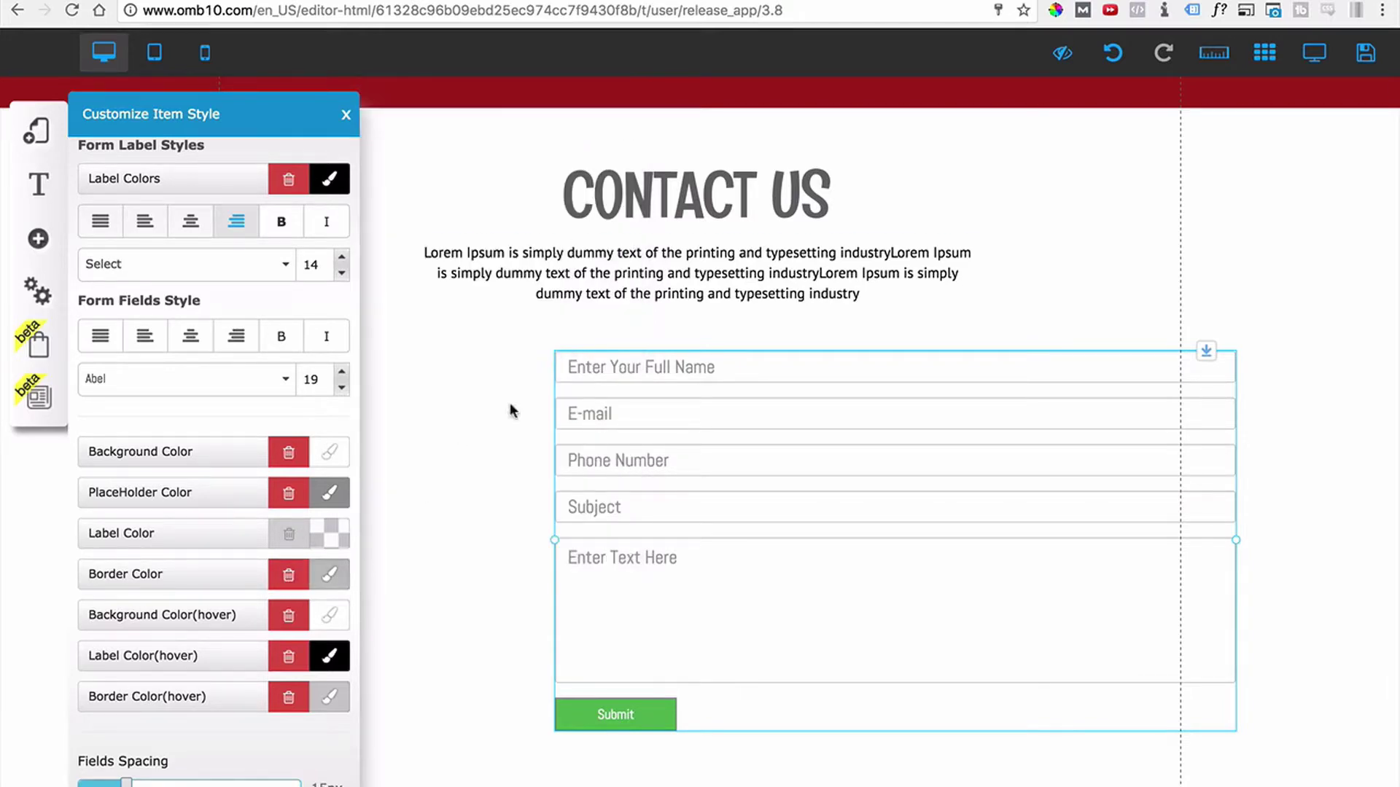
Give the form field borders a dark grey colour.
left_click(318, 577)
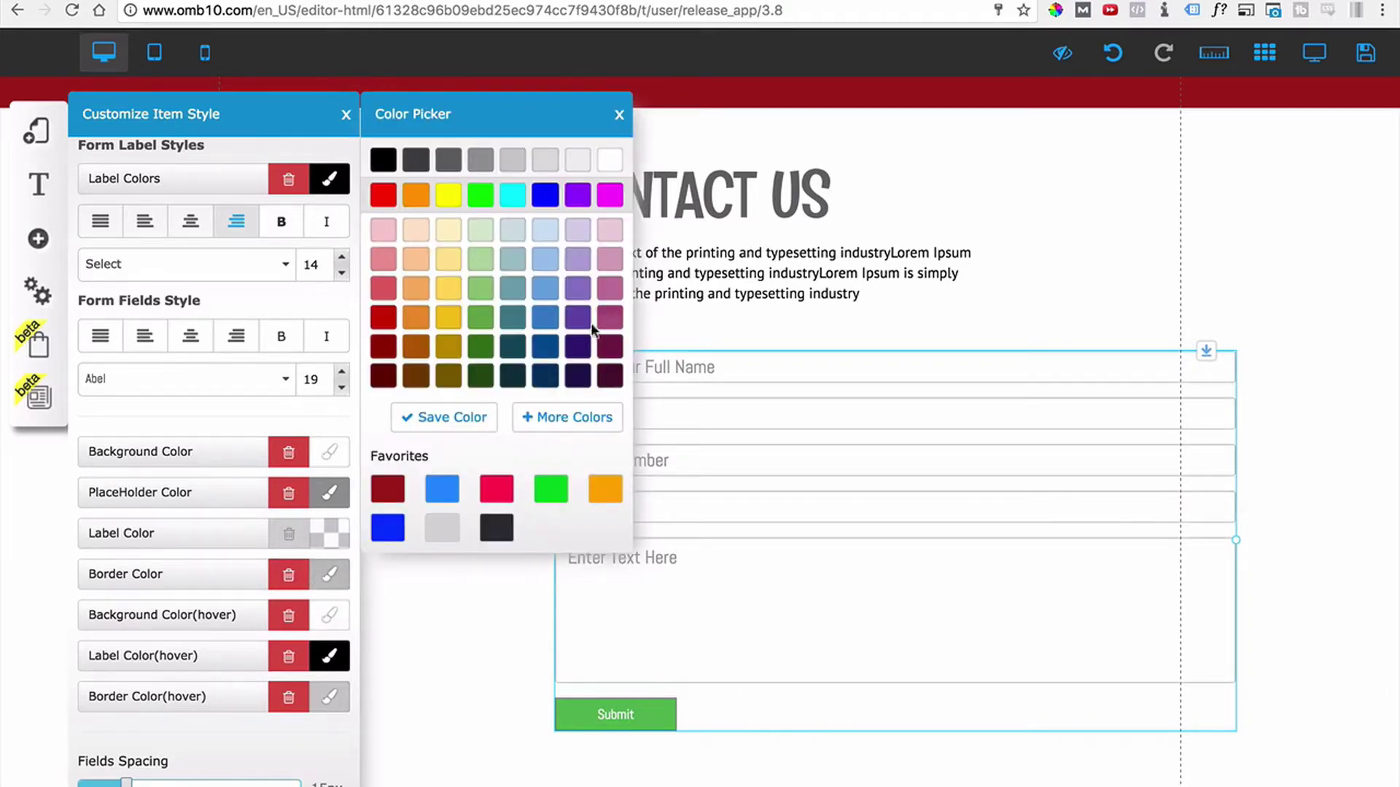
left_click(447, 160)
scroll(161, 762, "down", 3)
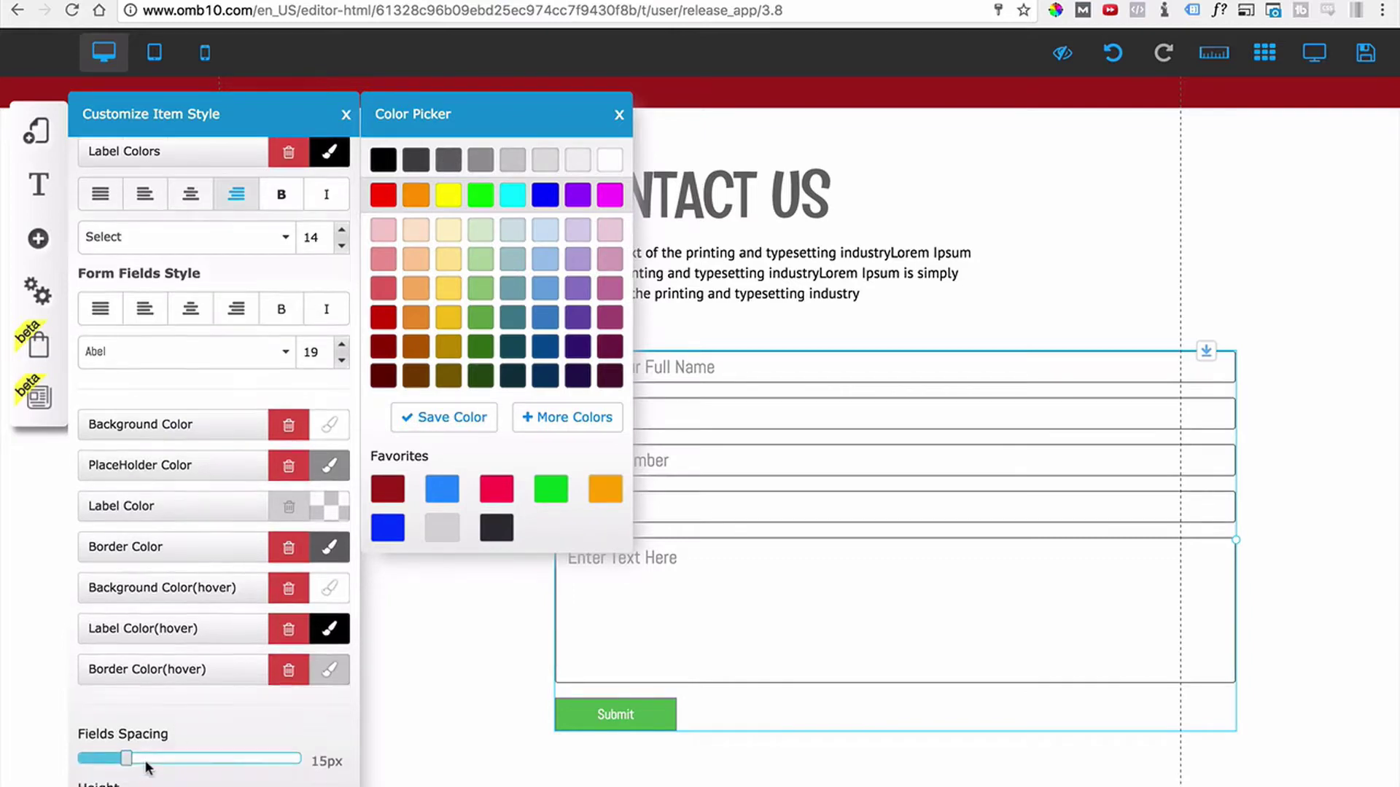
Recolour the field borders light grey and set the border size to 2px.
scroll(148, 766, "down", 4)
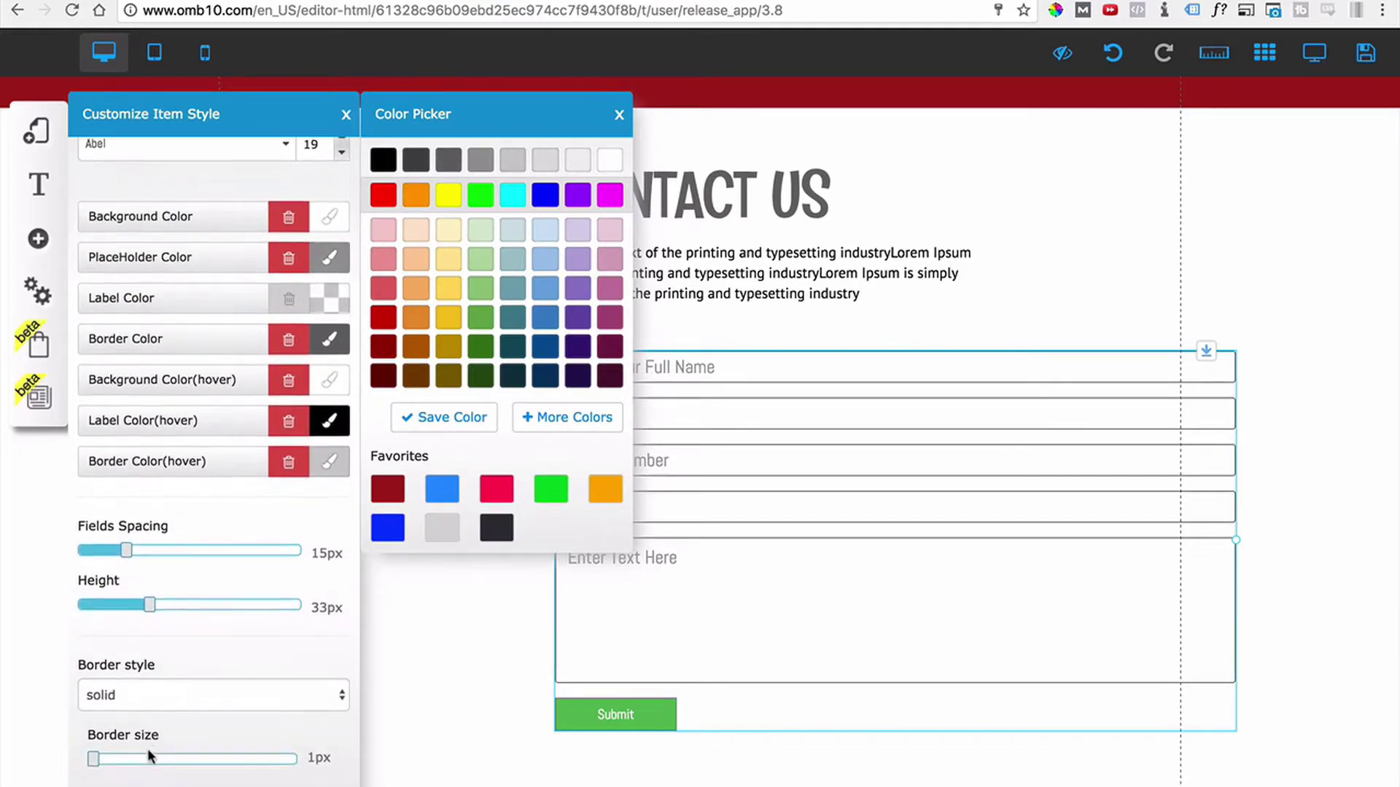
mouse_move(100, 763)
left_mouse_down()
mouse_move(156, 763)
mouse_move(100, 765)
mouse_move(120, 762)
left_mouse_up()
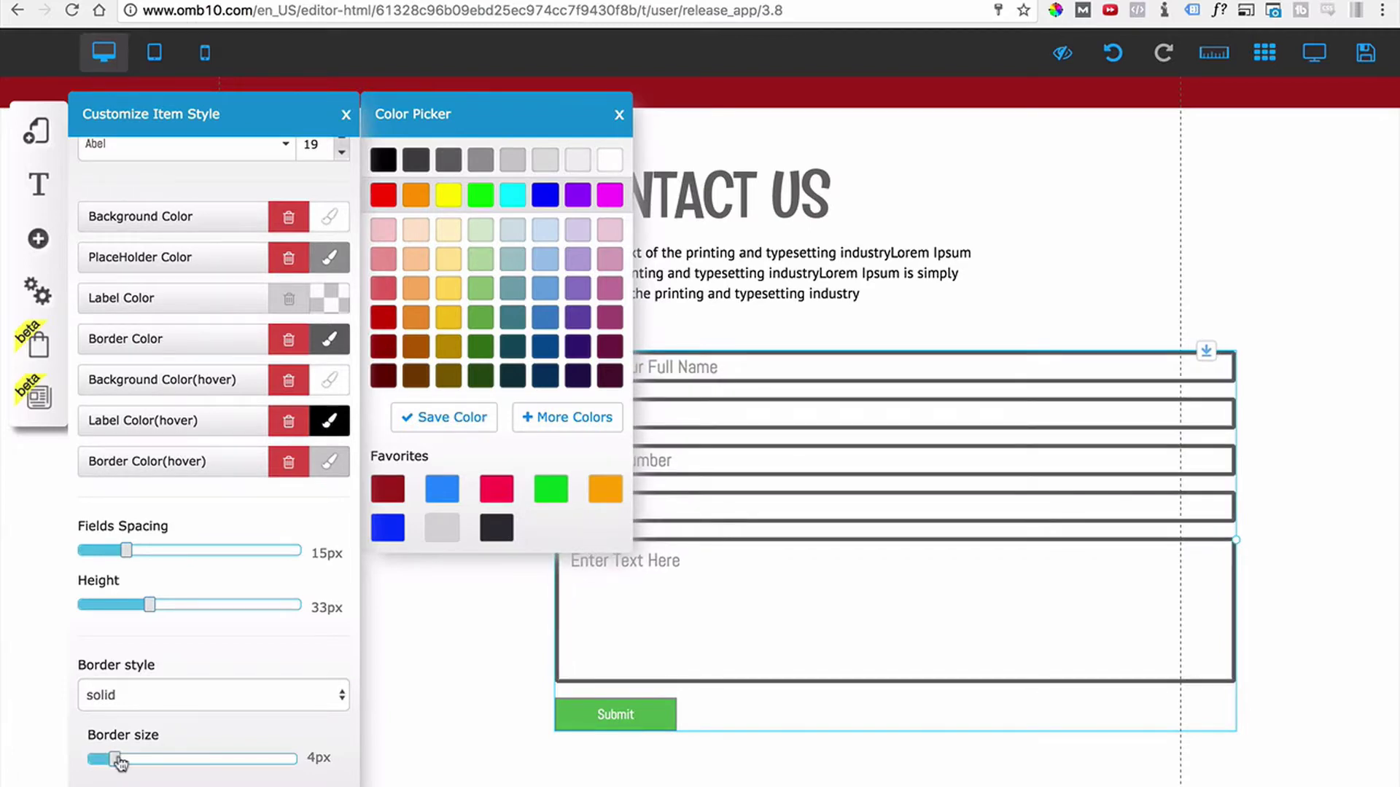
scroll(357, 514, "up", 1)
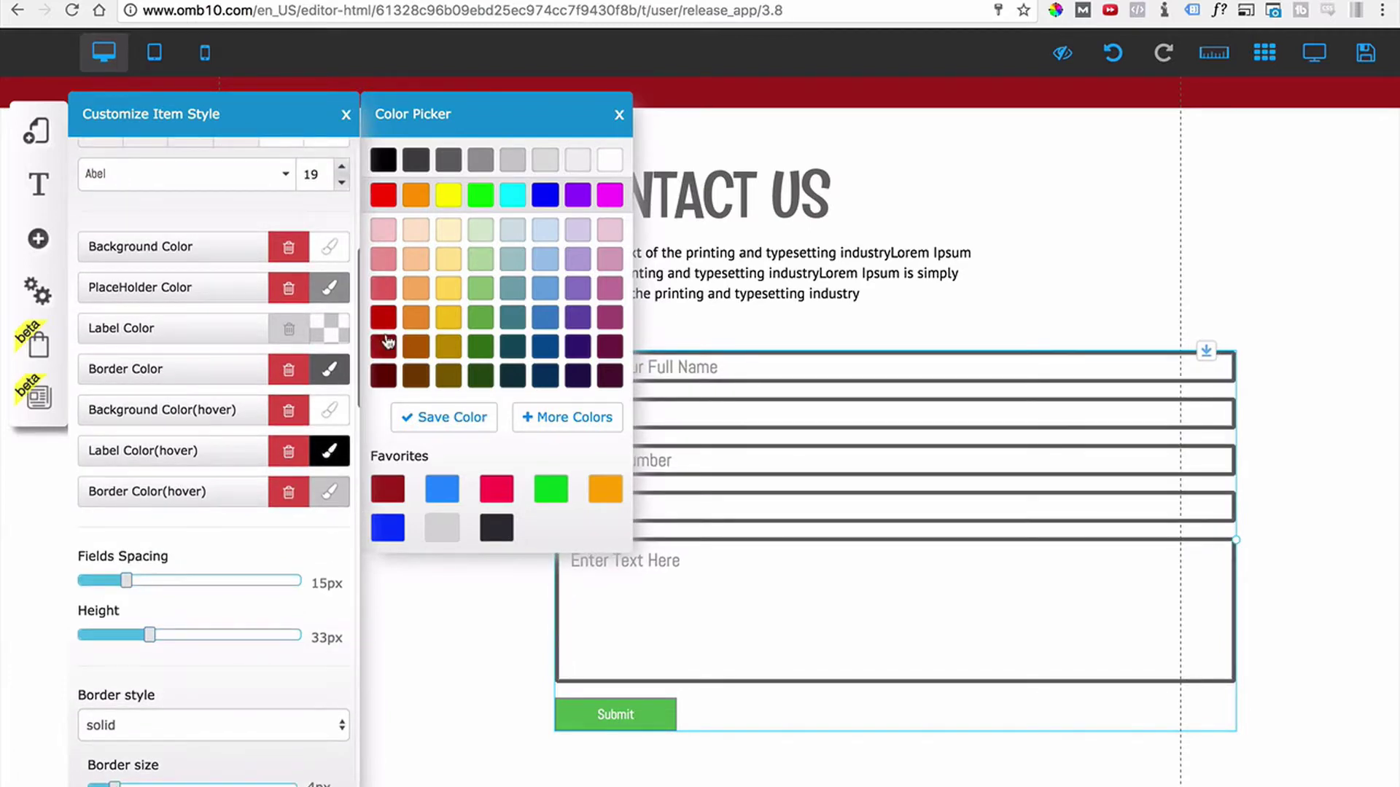
left_click(534, 165)
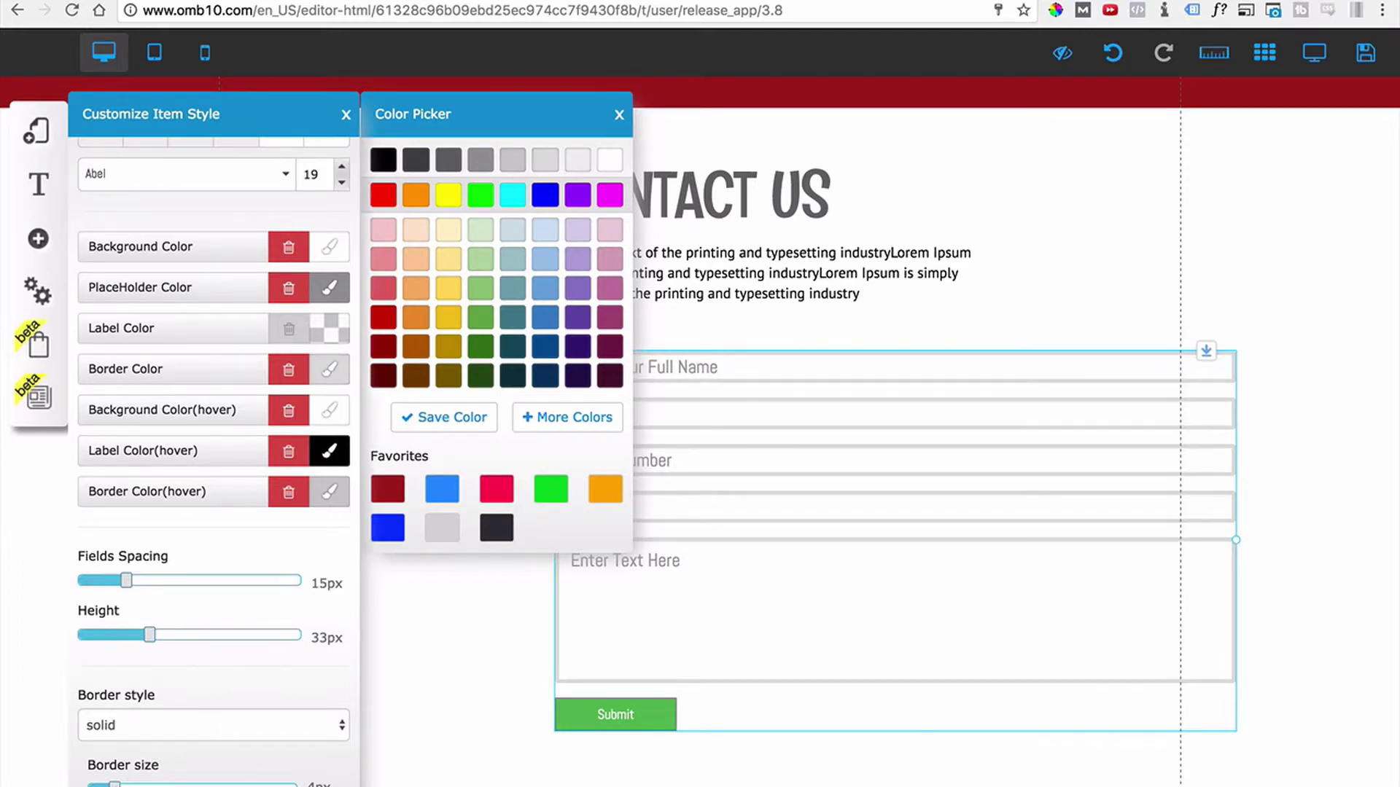
left_click_drag(129, 783, 99, 785)
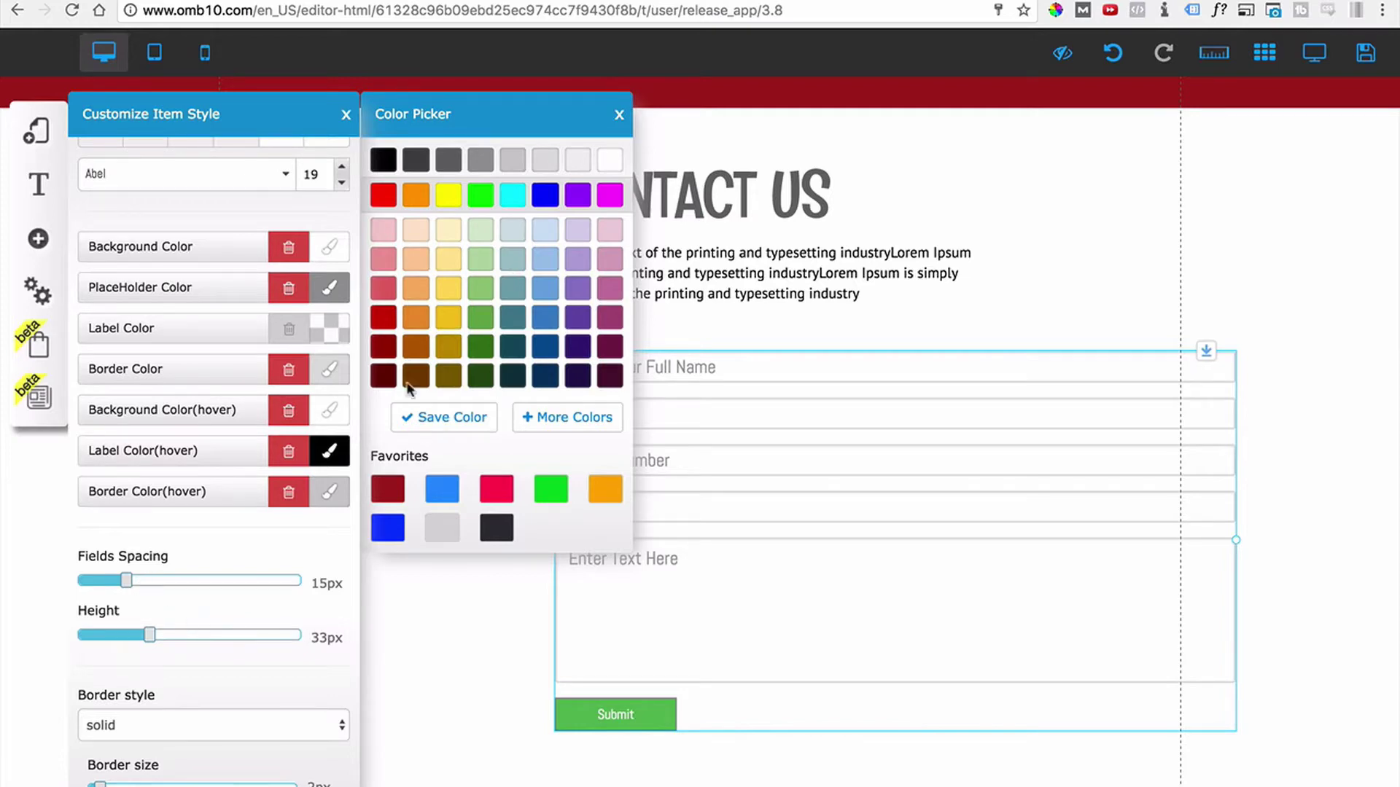
left_click(619, 116)
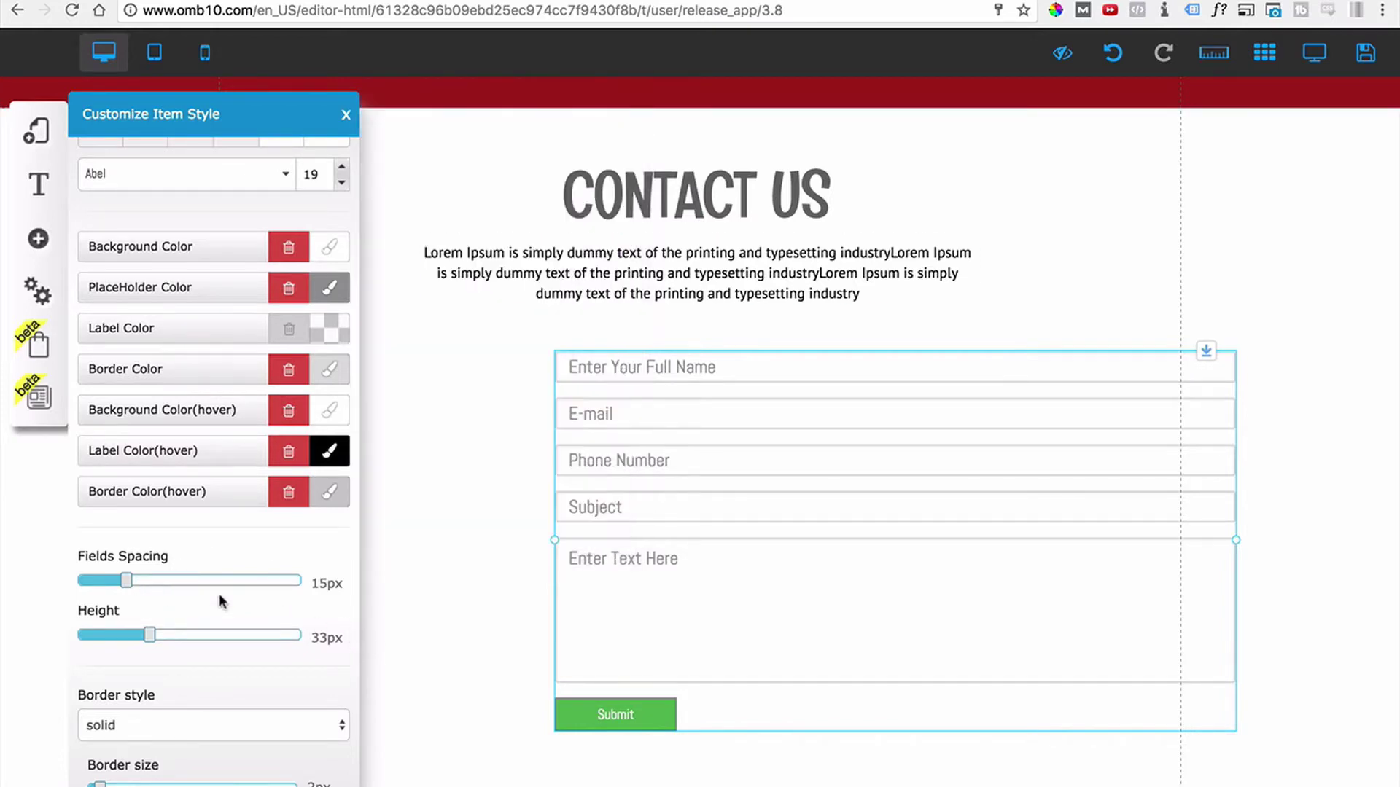
Tighten the field spacing, make the fields taller, and nudge the contact form left.
left_click_drag(129, 589, 102, 601)
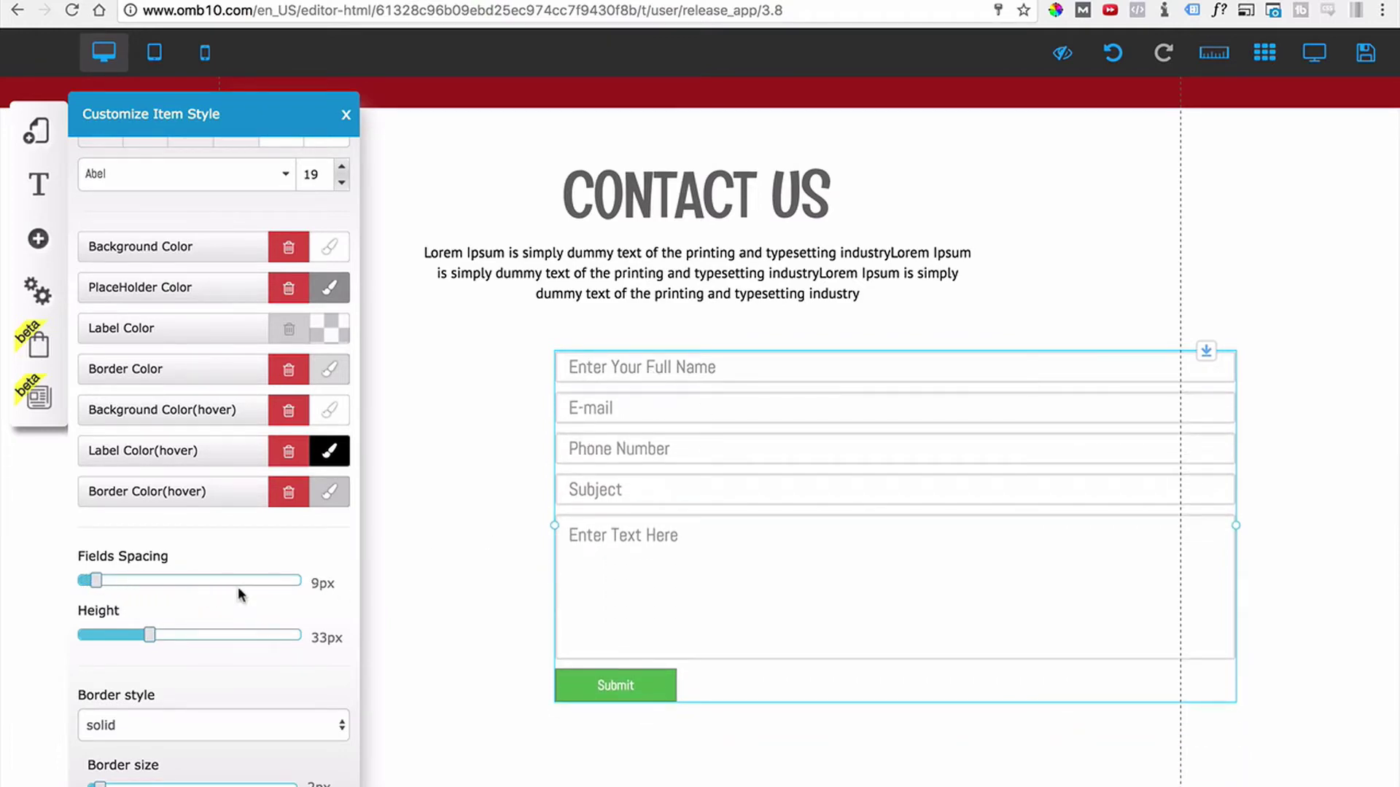
left_click_drag(147, 640, 193, 644)
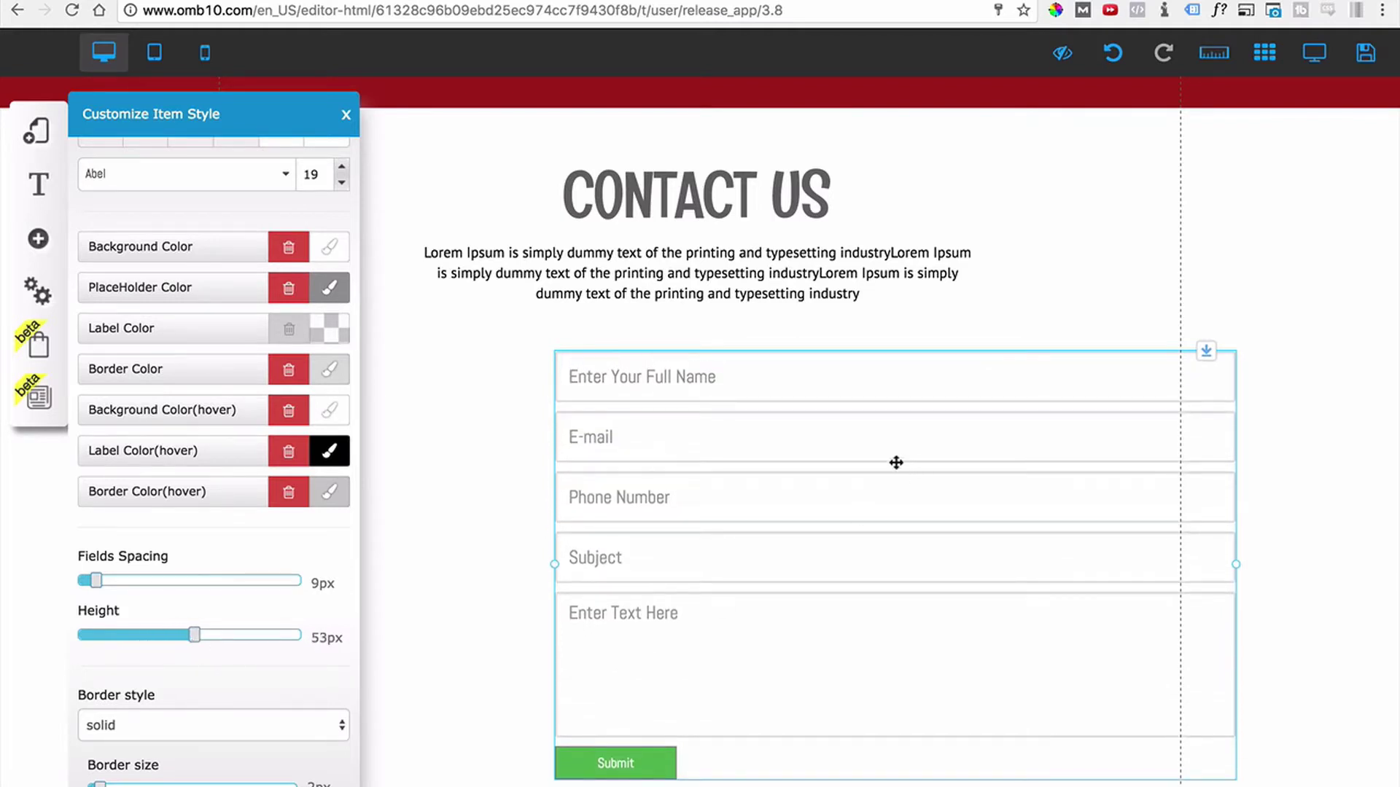
left_click_drag(742, 436, 619, 422)
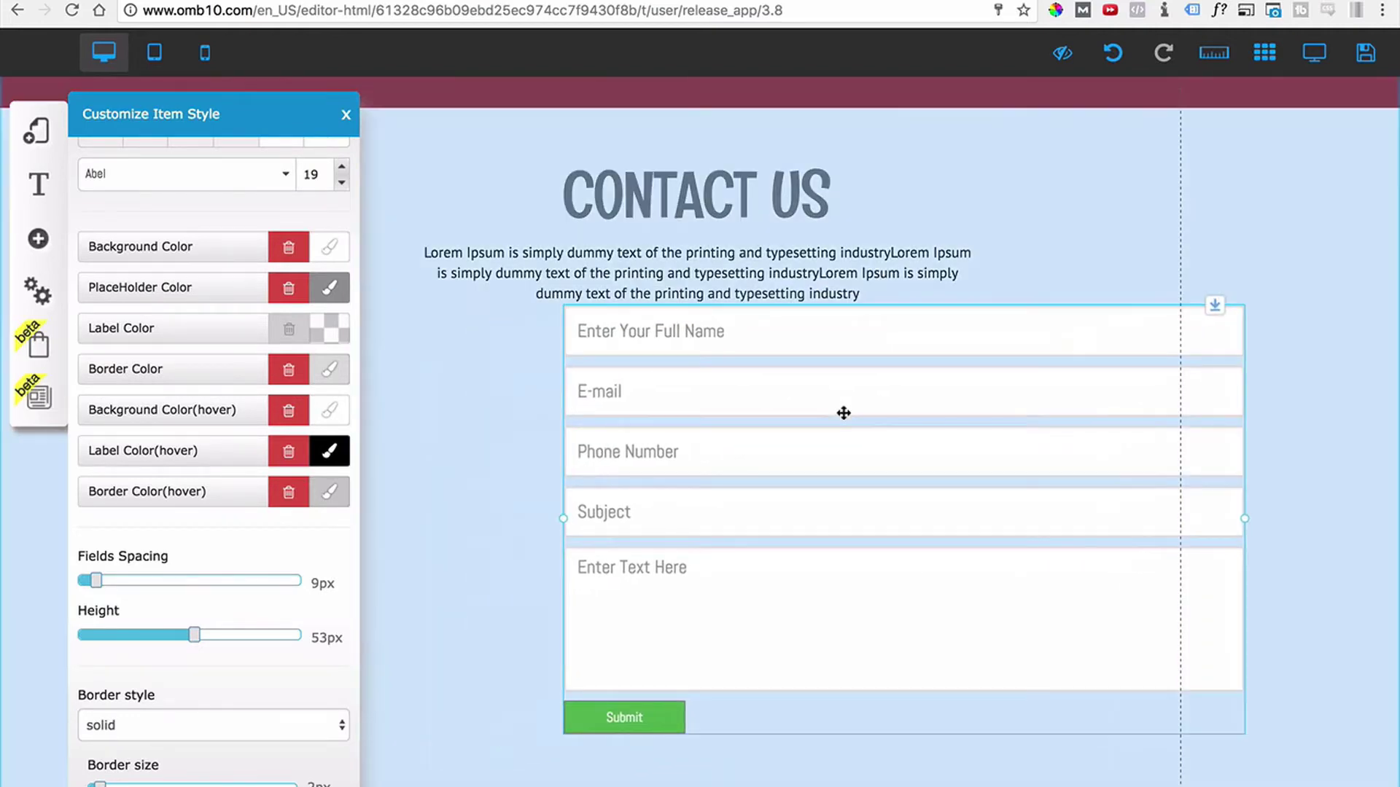
left_click_drag(843, 413, 661, 406)
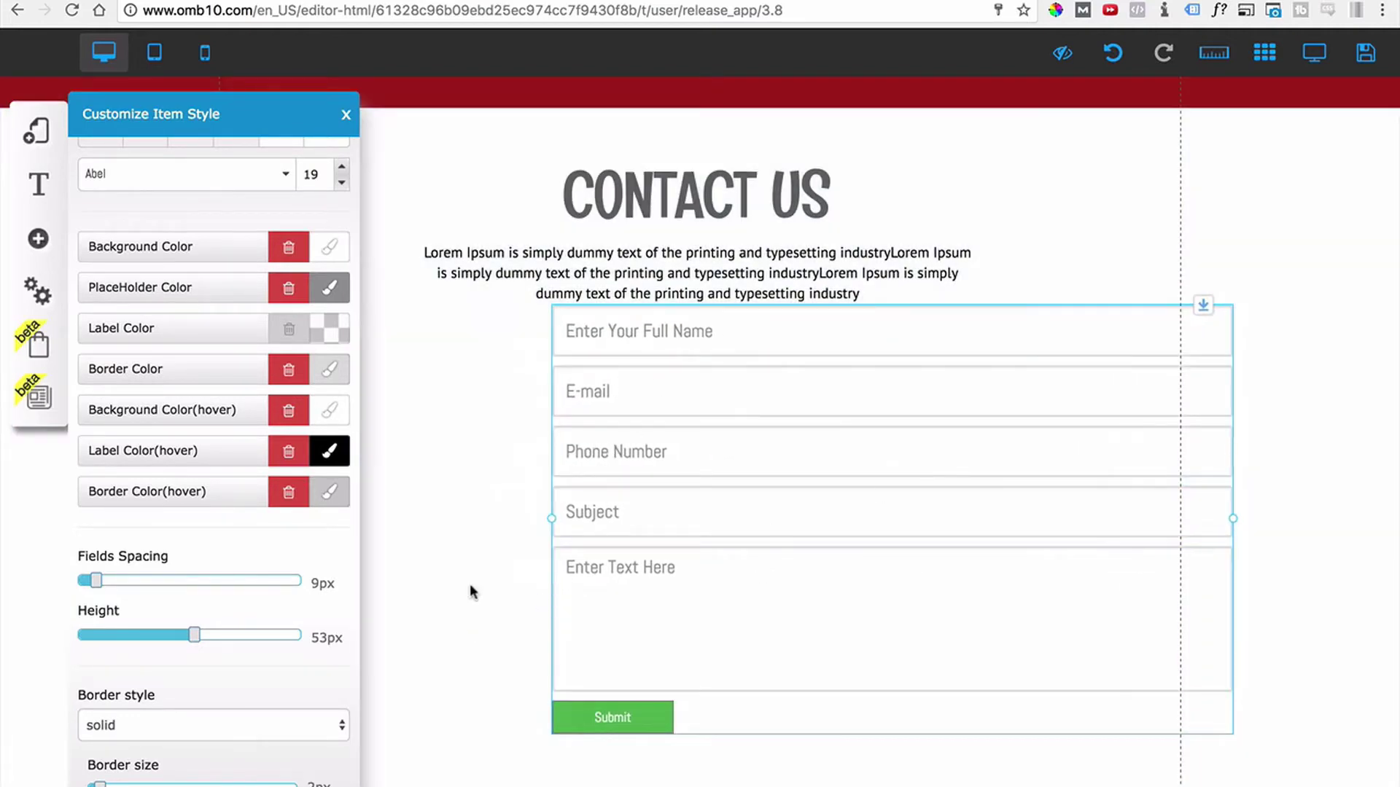
scroll(208, 636, "down", 4)
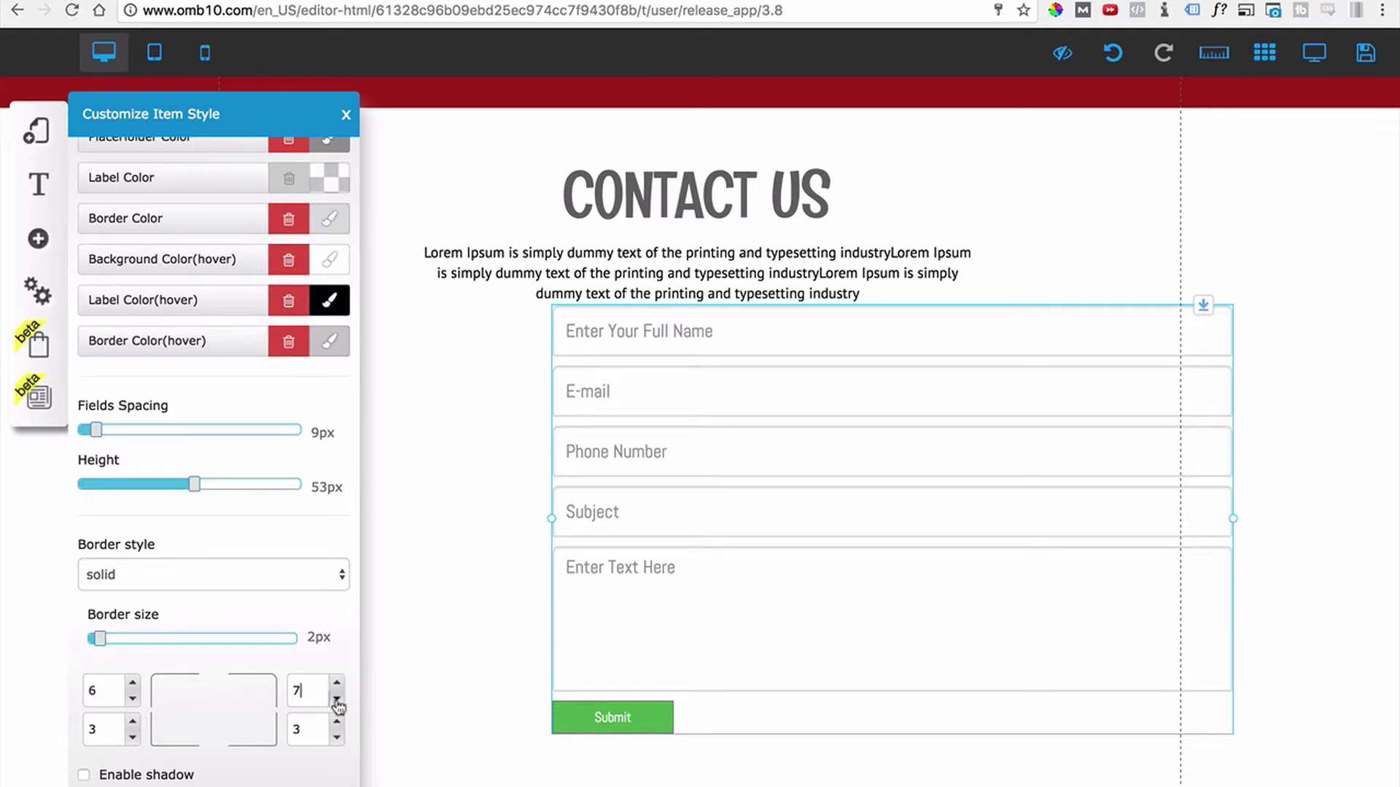
Set the corner rounding to 6 on every corner and shift the form down-left.
left_click(336, 697)
left_click(336, 722)
left_click(336, 737)
left_click(133, 736)
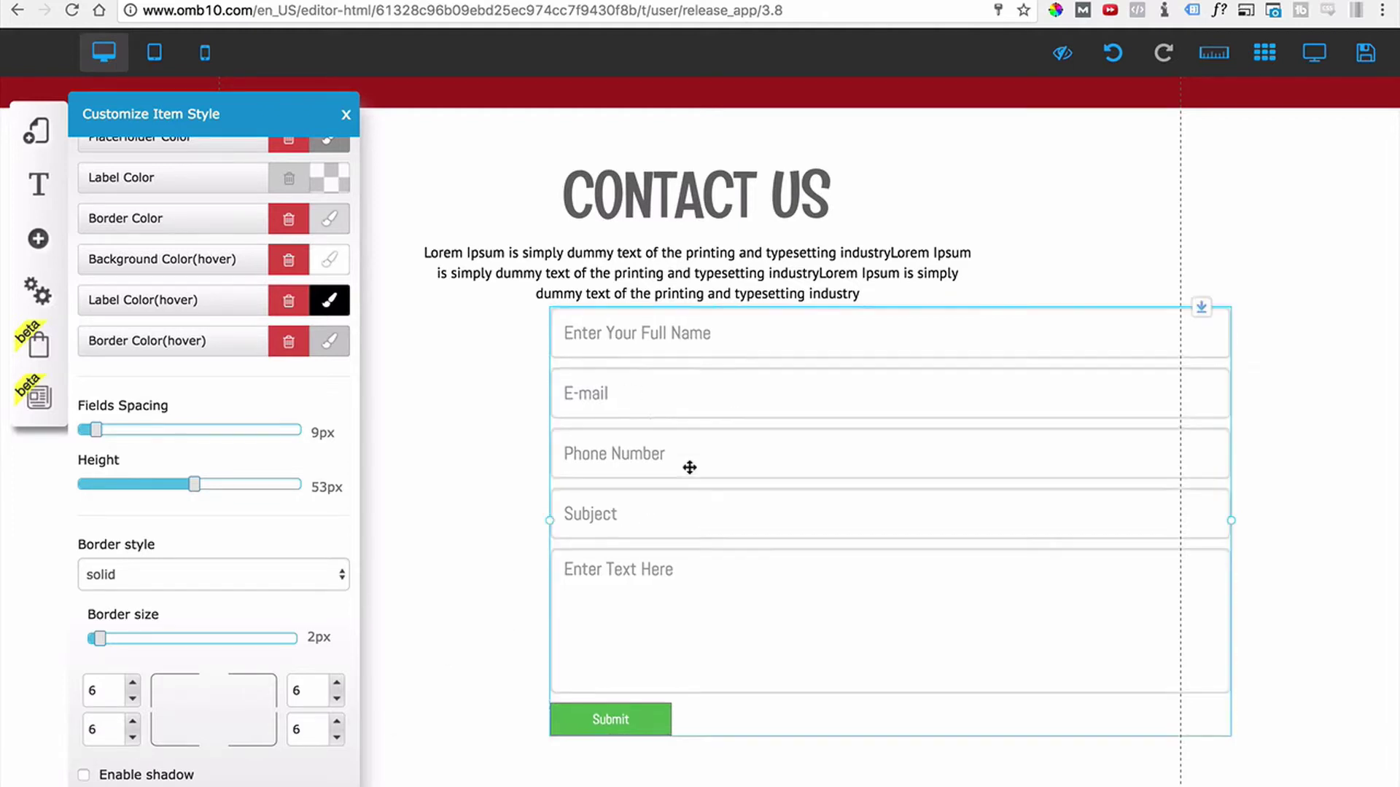
left_click_drag(690, 467, 648, 494)
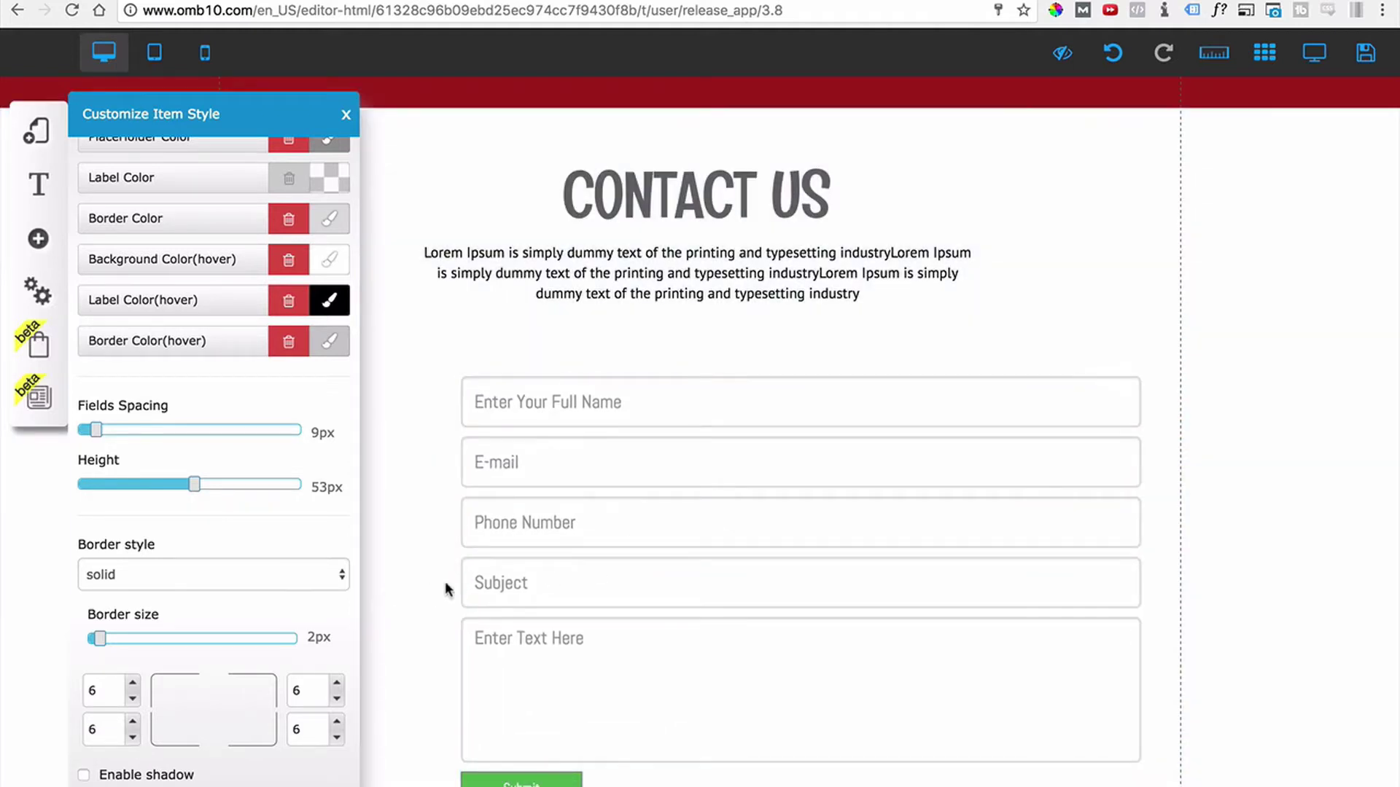
Leave field shadows off and move the contact form up beneath the intro text.
scroll(205, 561, "down", 3)
left_click(83, 624)
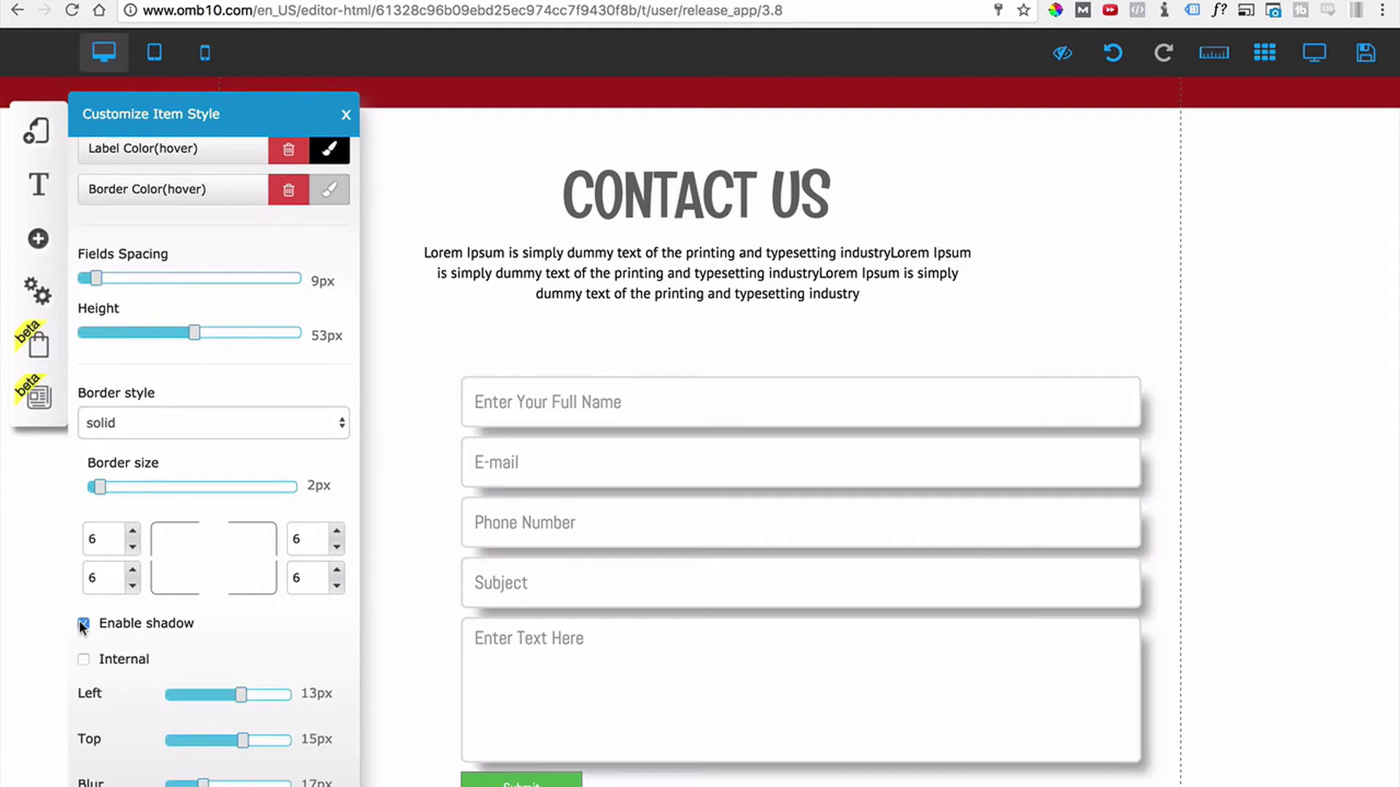
left_click(83, 624)
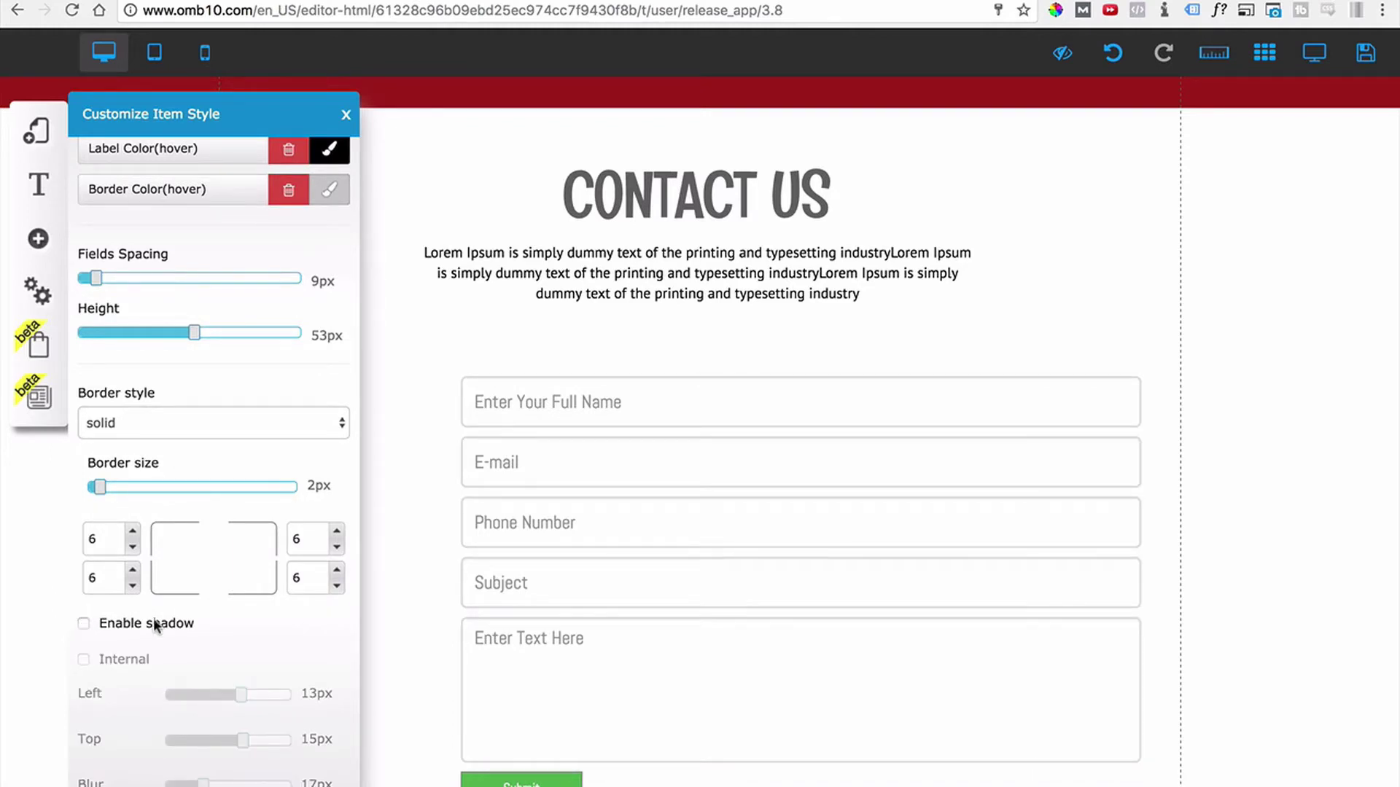
left_click_drag(827, 521, 827, 481)
scroll(255, 578, "down", 6)
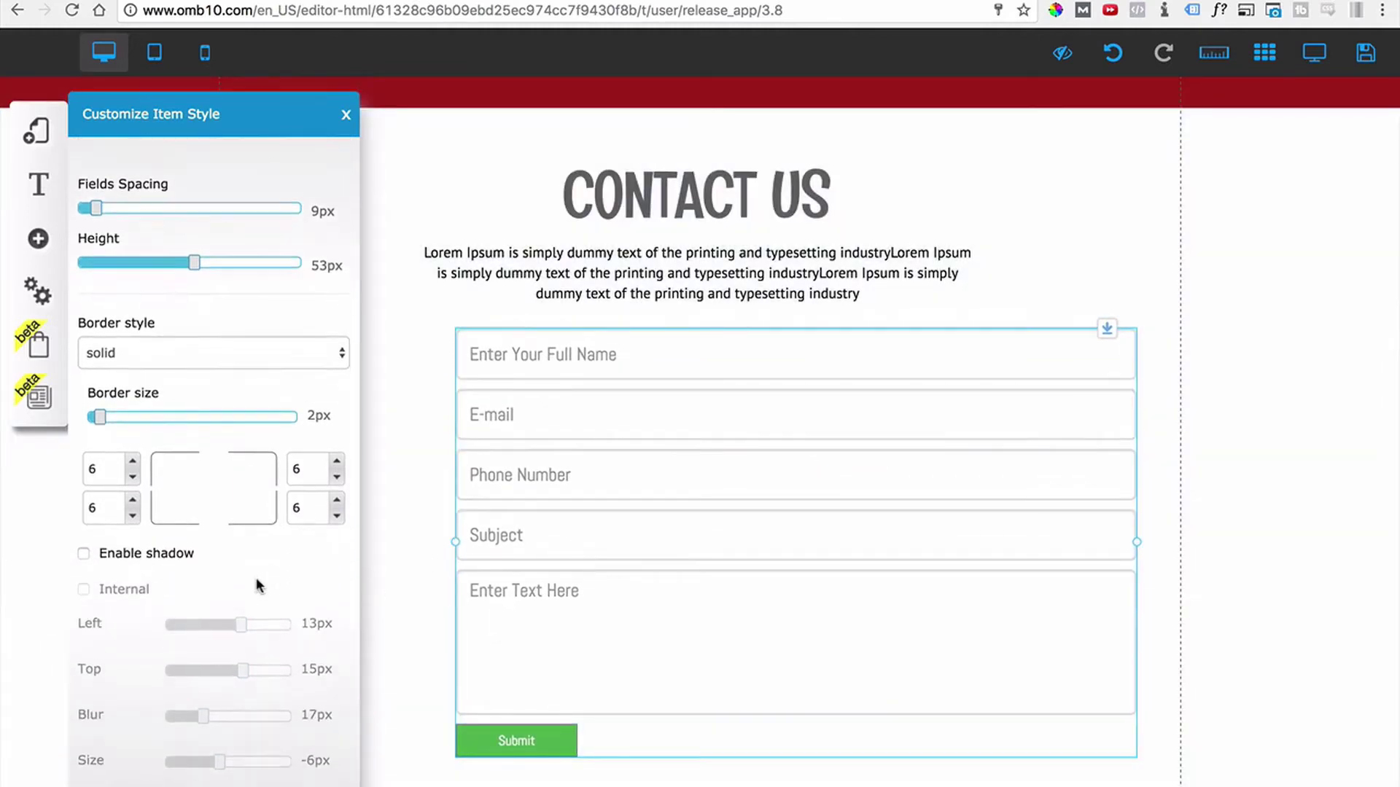
scroll(256, 585, "down", 1)
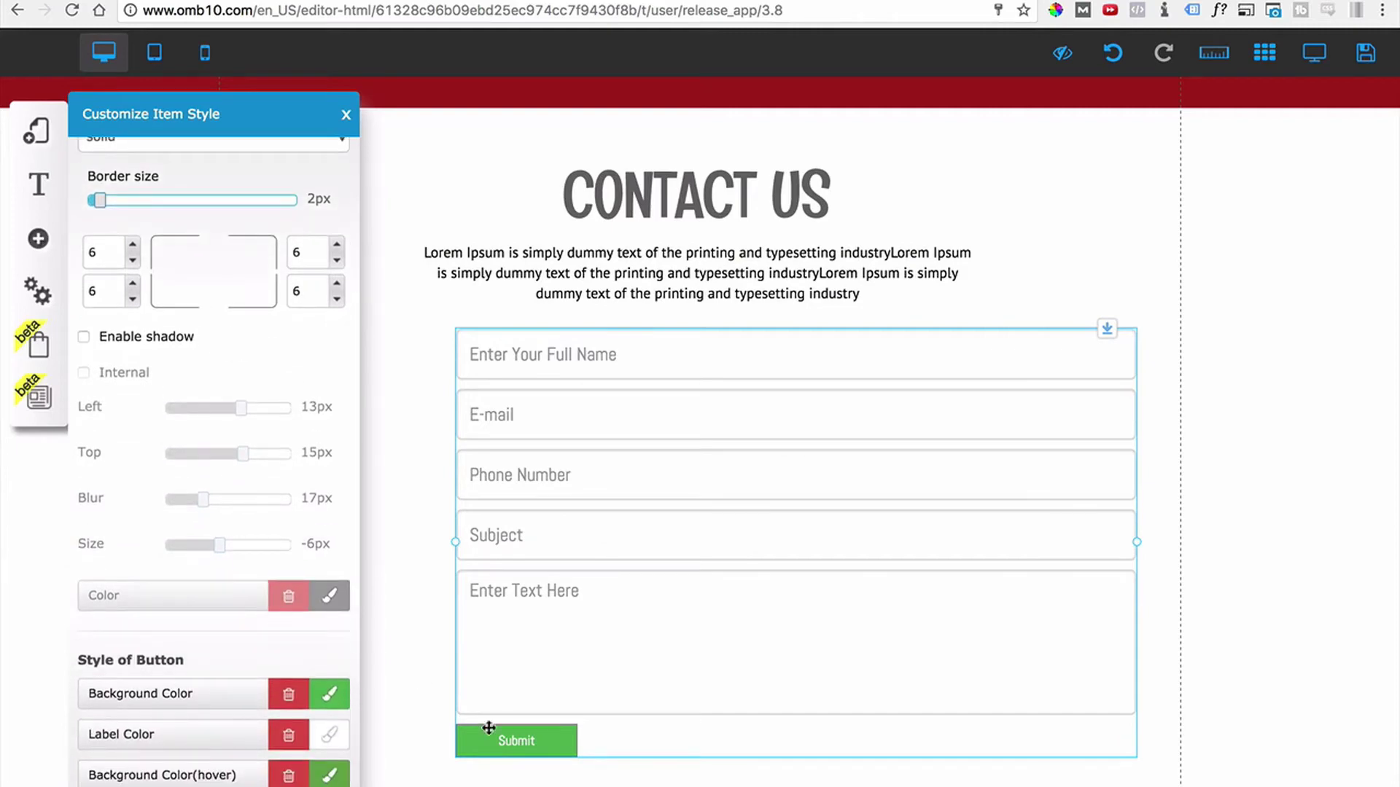
left_click_drag(512, 742, 531, 707)
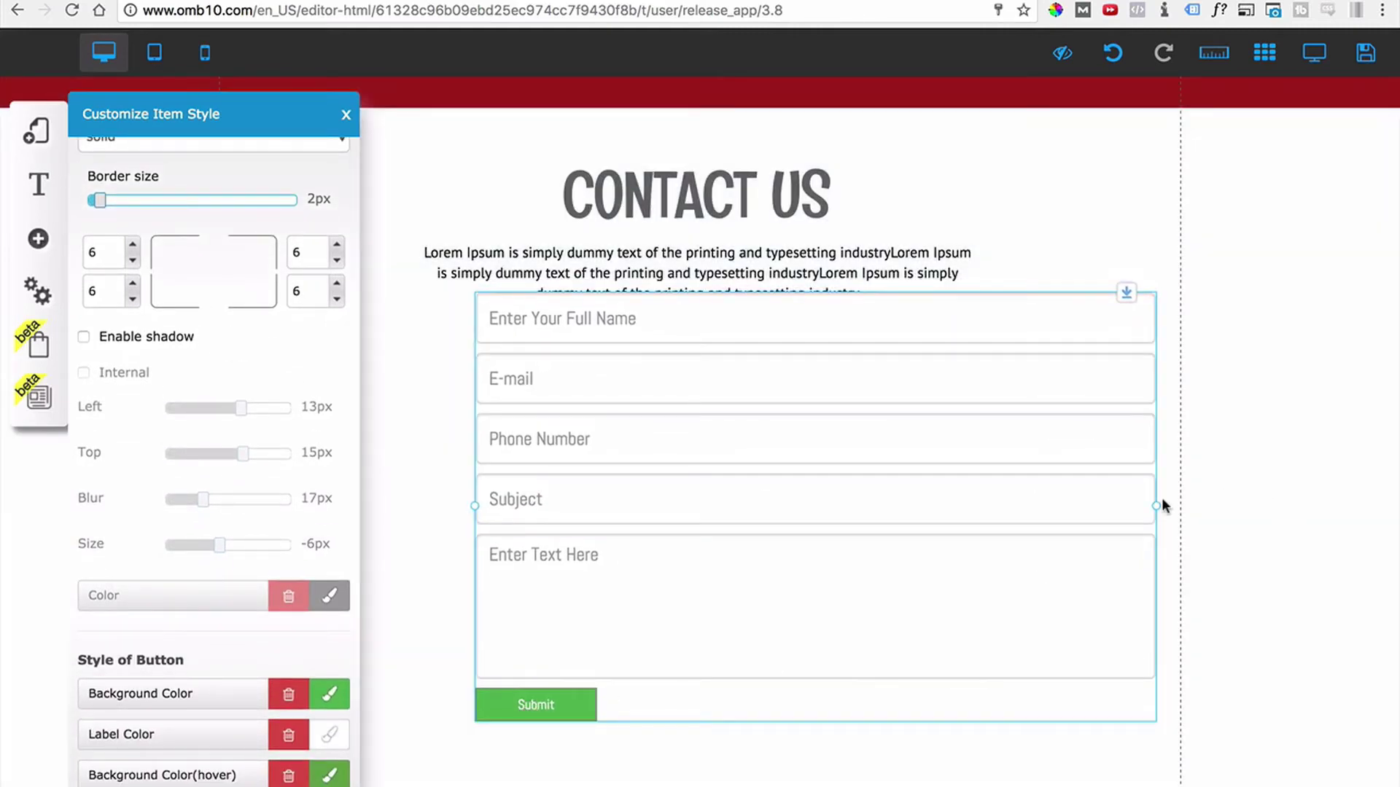
scroll(337, 571, "down", 2)
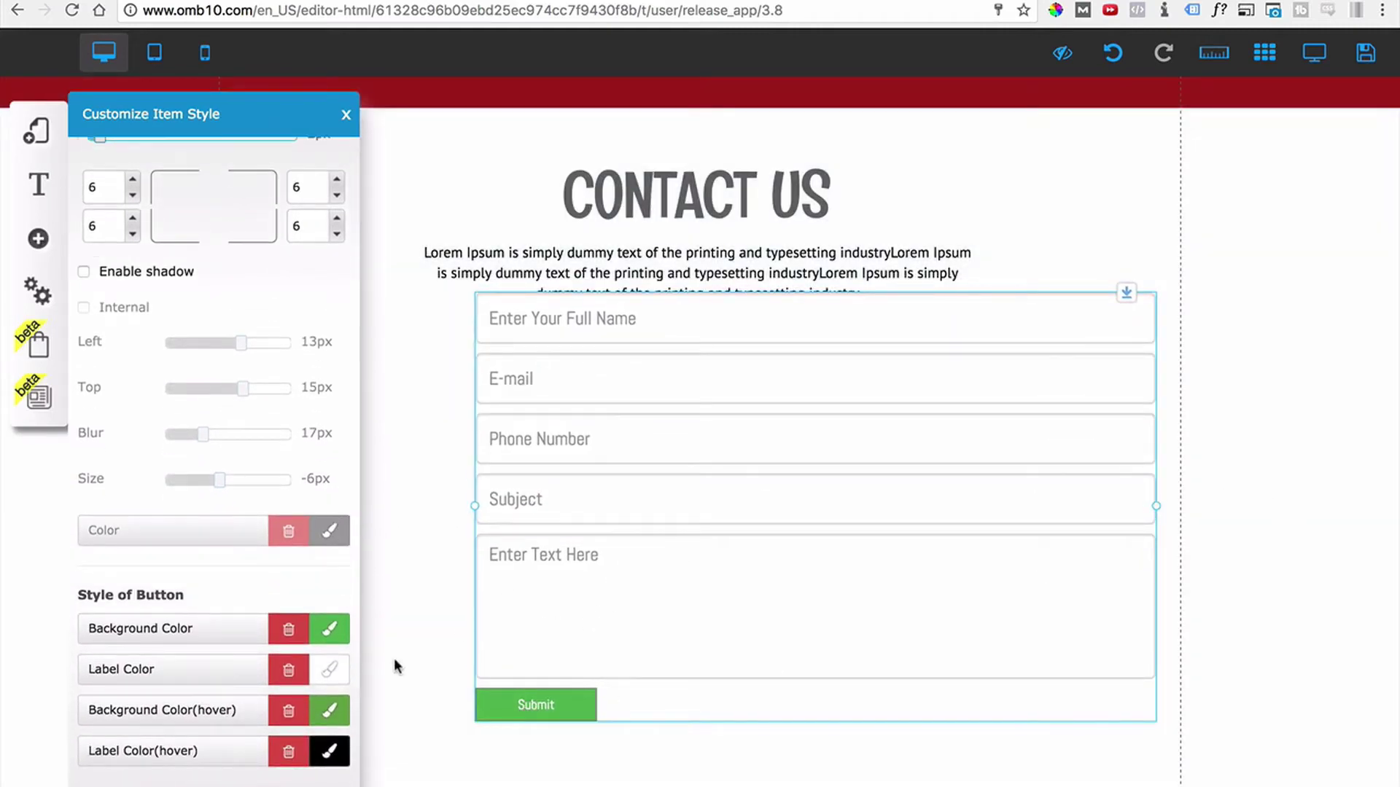
Set the Submit button's hover background colour to dark green.
left_click(329, 661)
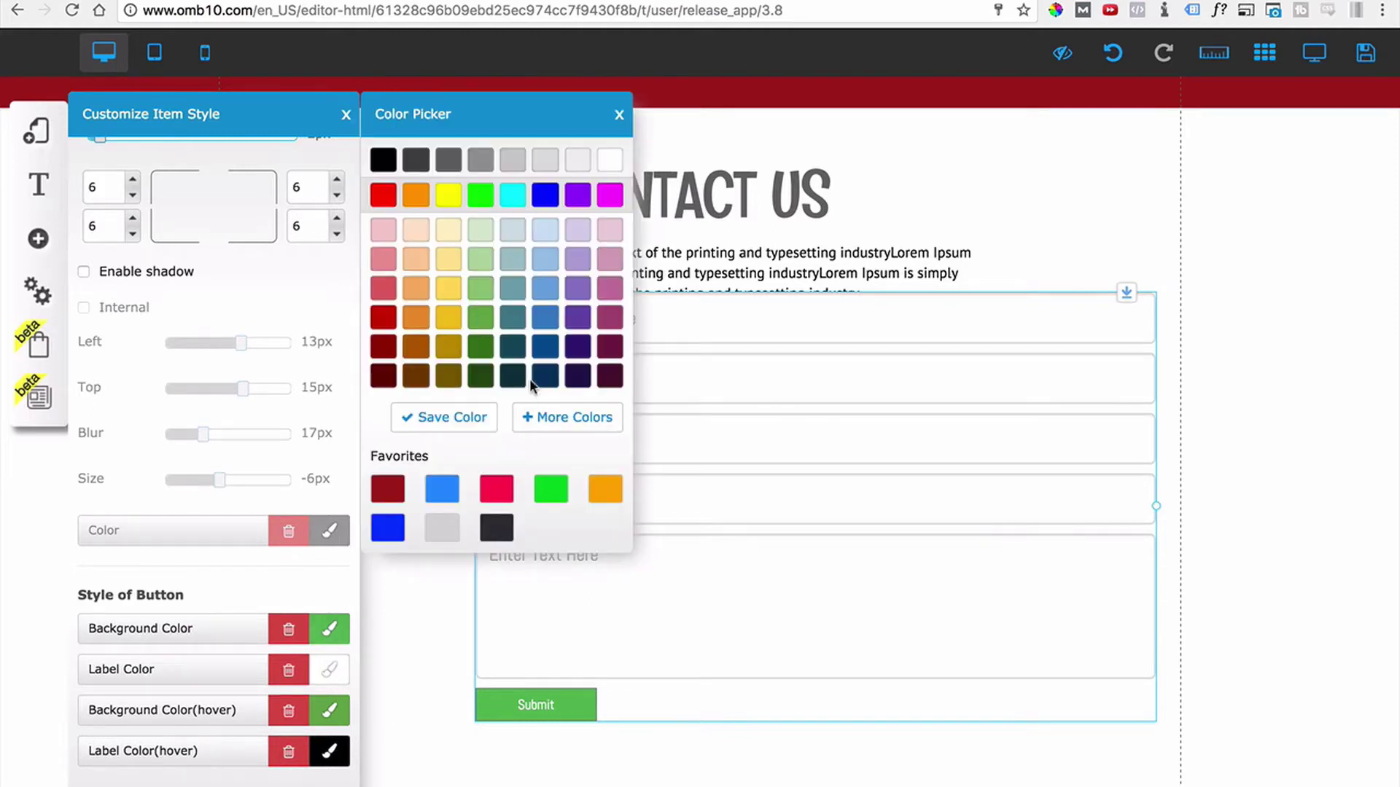
left_click(619, 115)
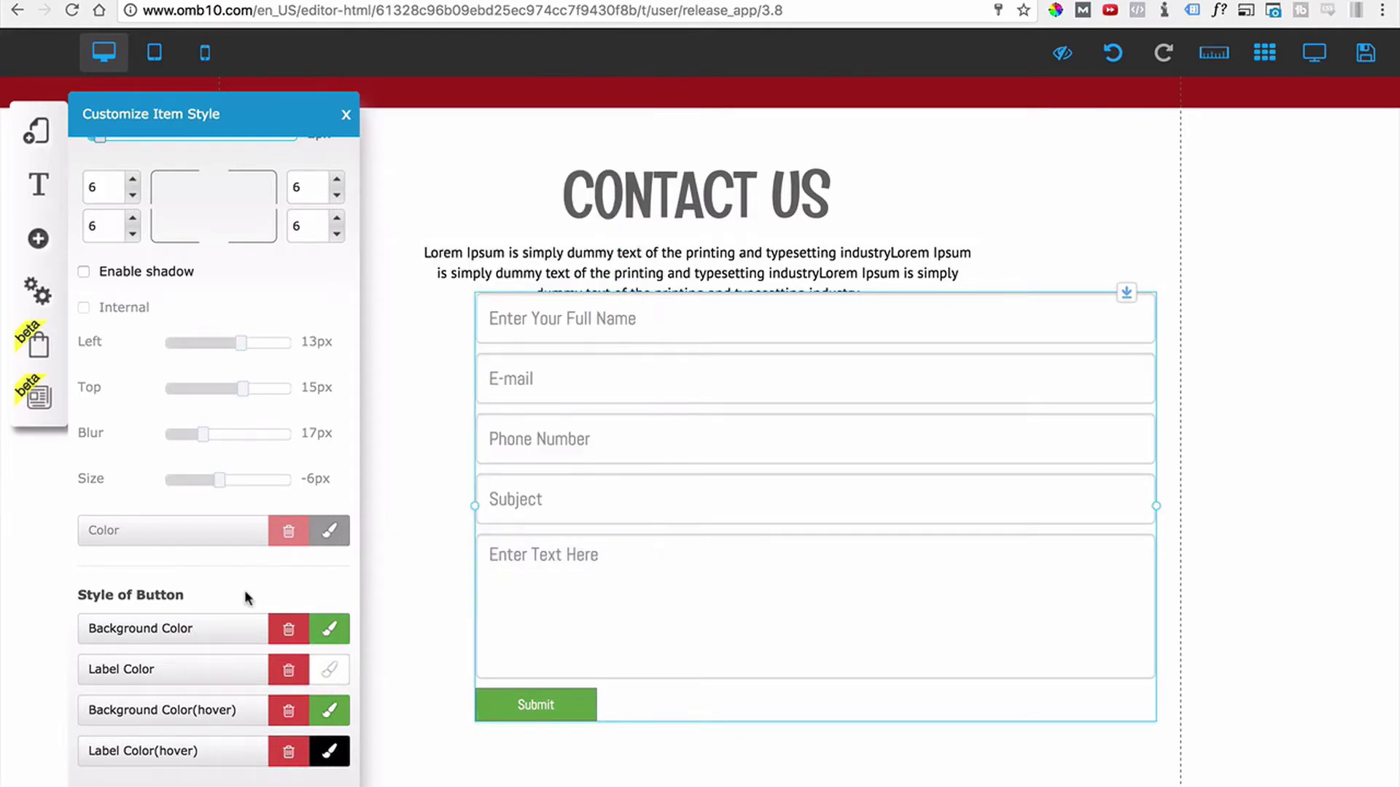
scroll(168, 671, "down", 1)
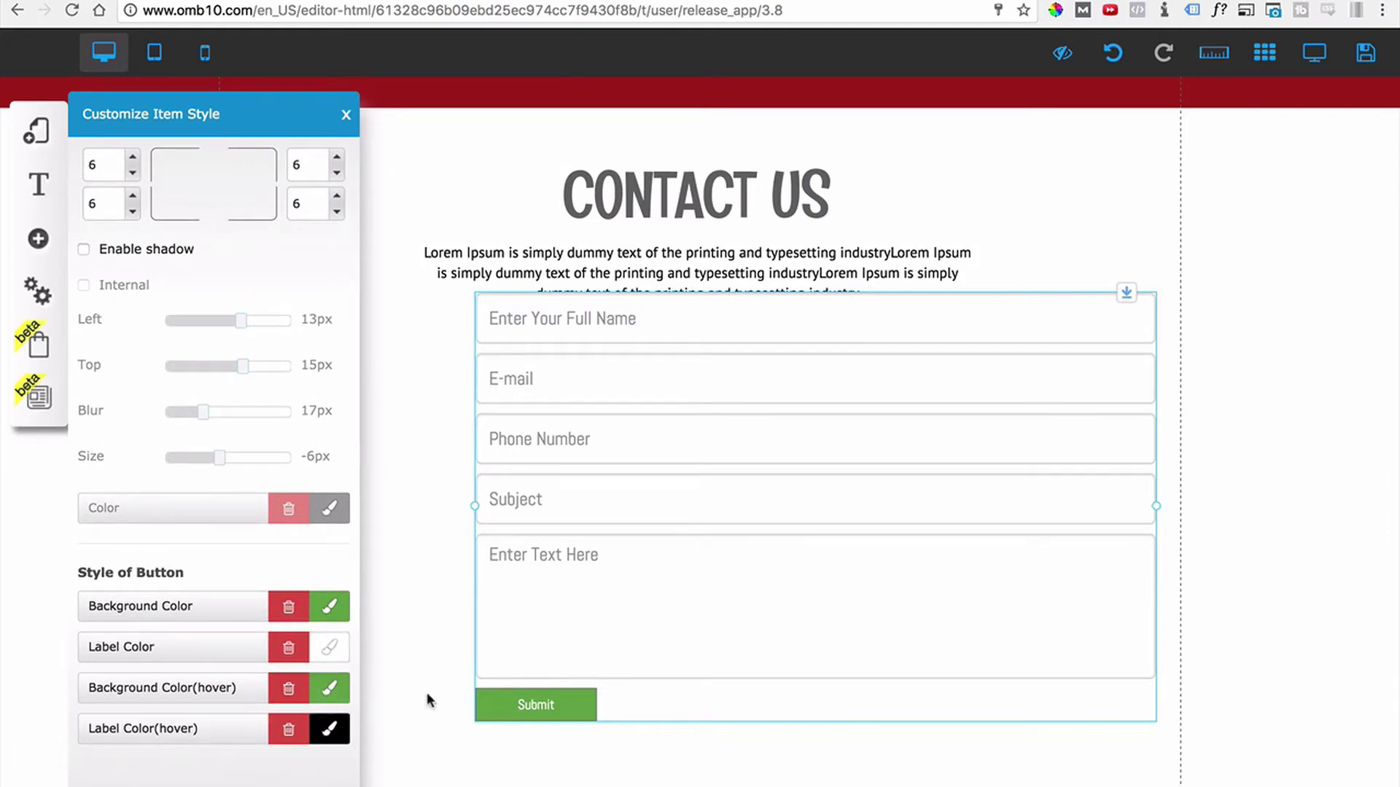
left_click(321, 692)
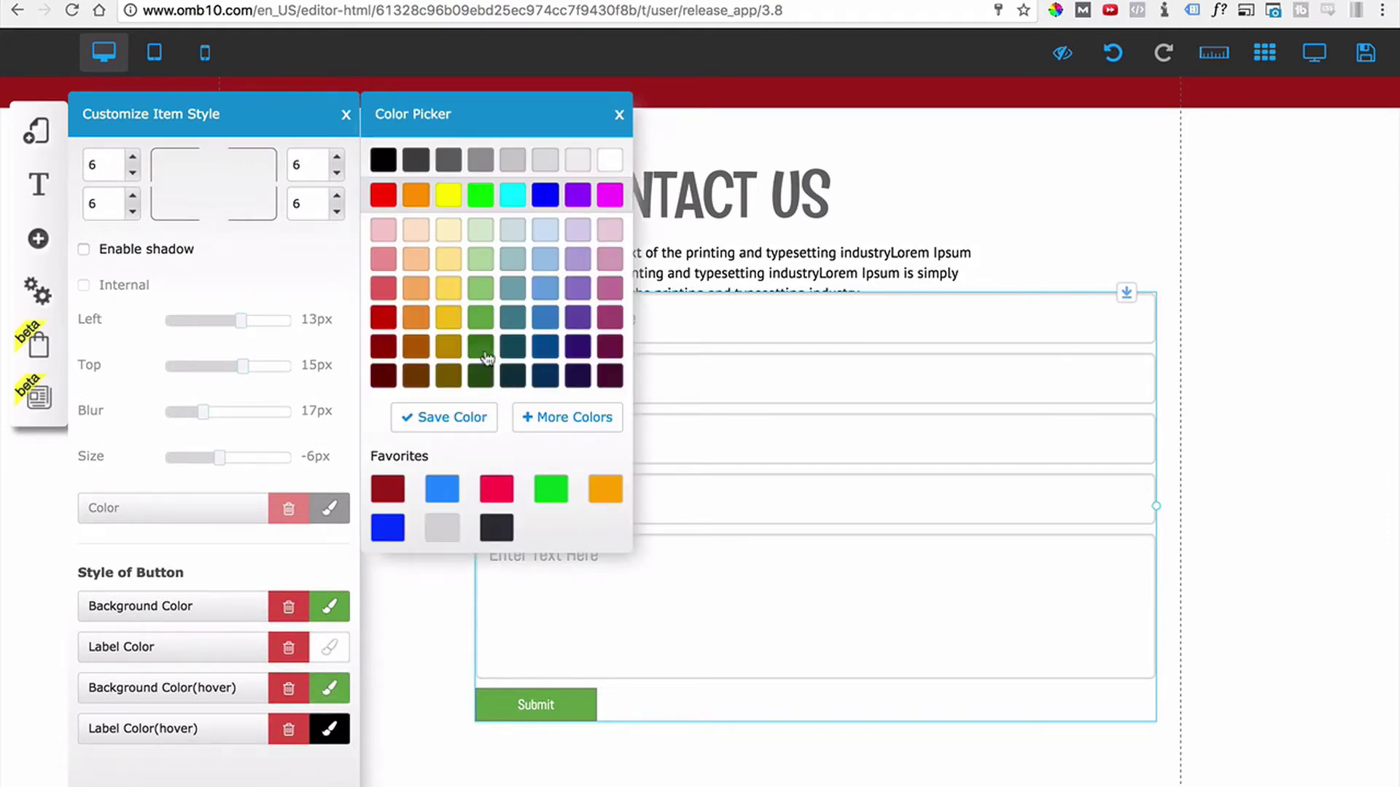
left_click(482, 349)
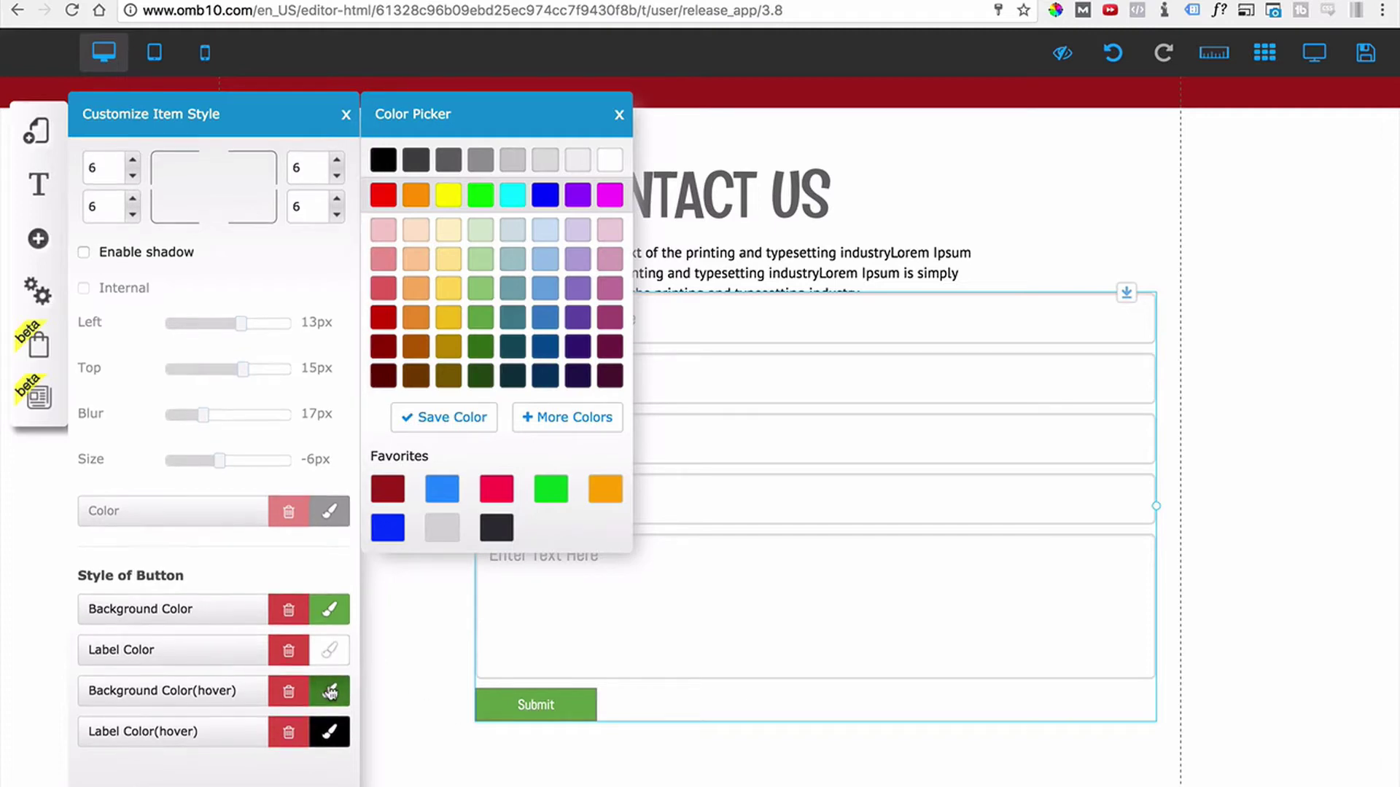
scroll(257, 544, "down", 1)
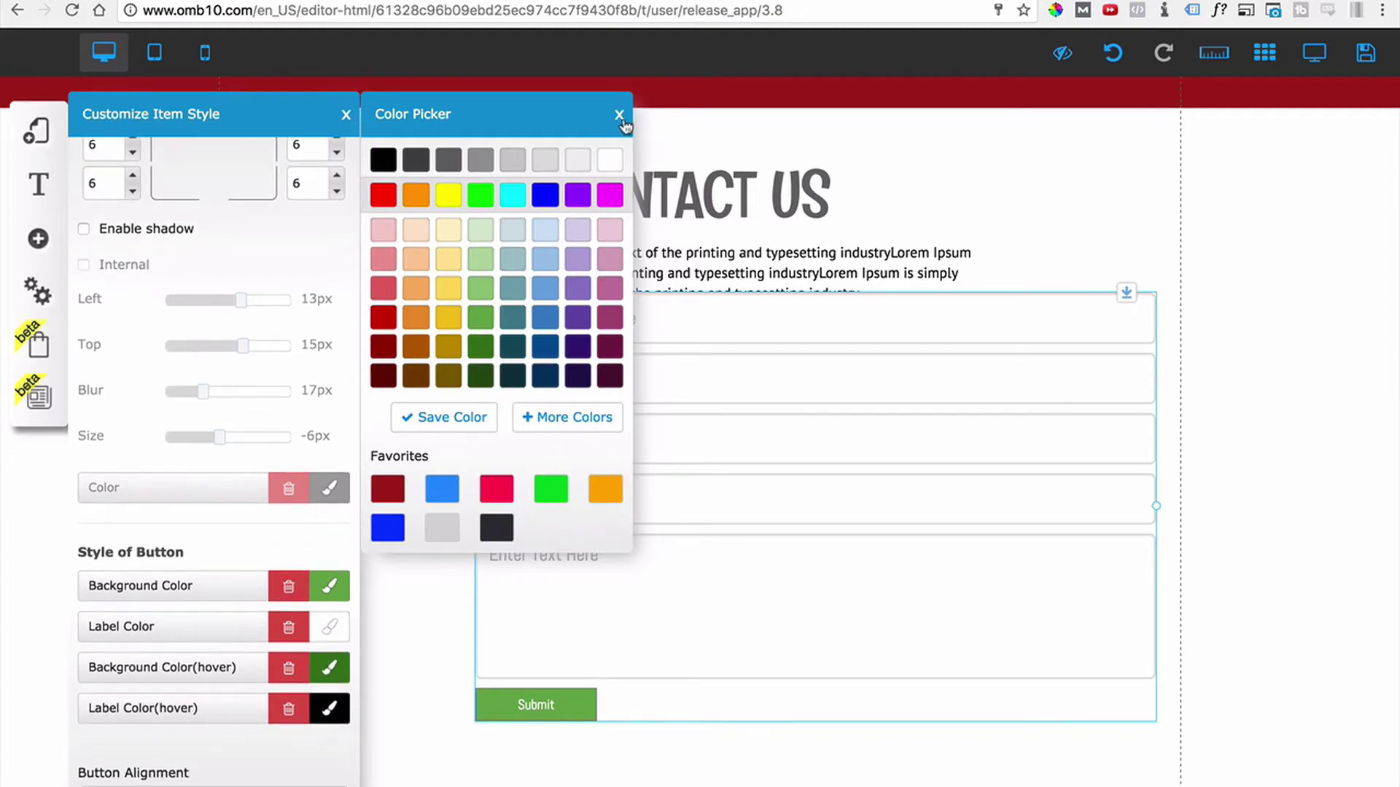
left_click(619, 115)
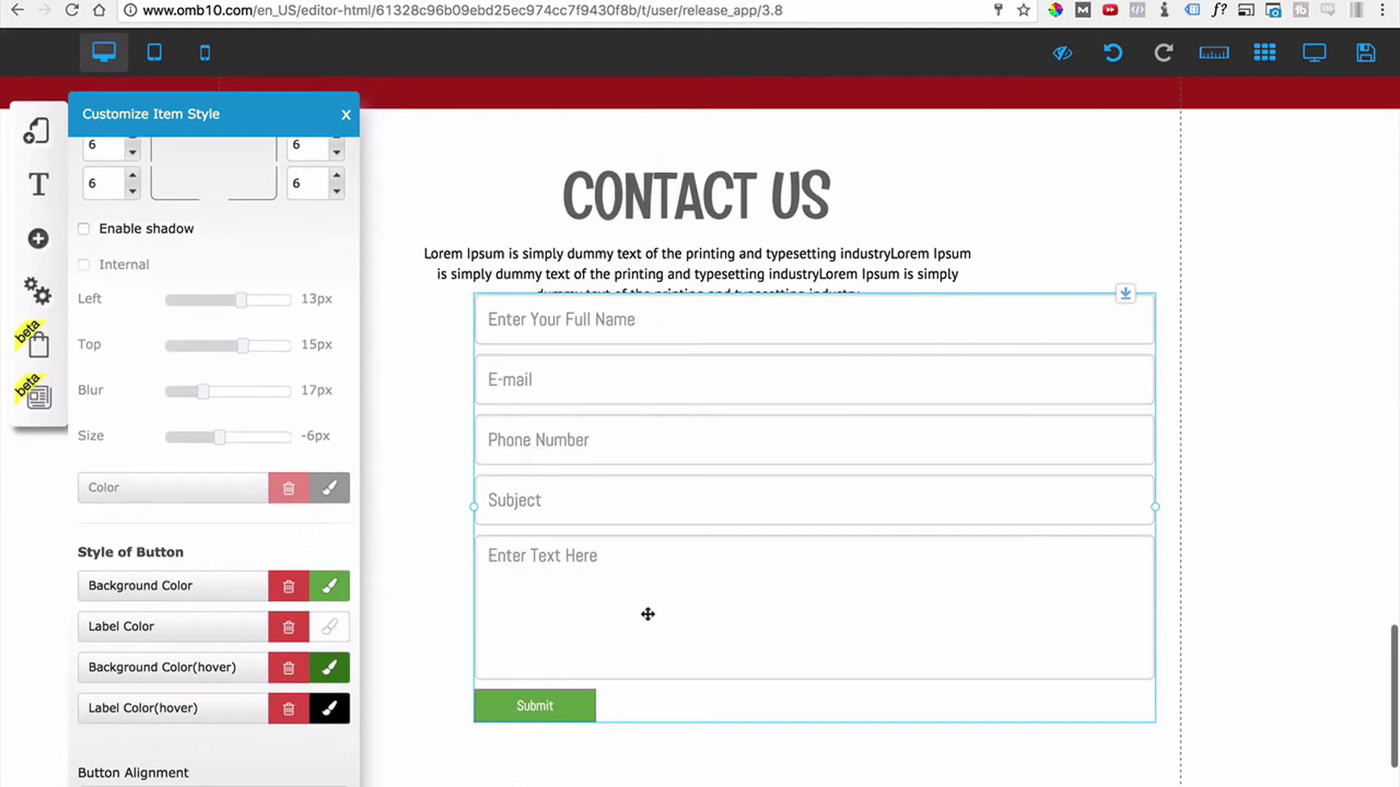
scroll(203, 721, "down", 1)
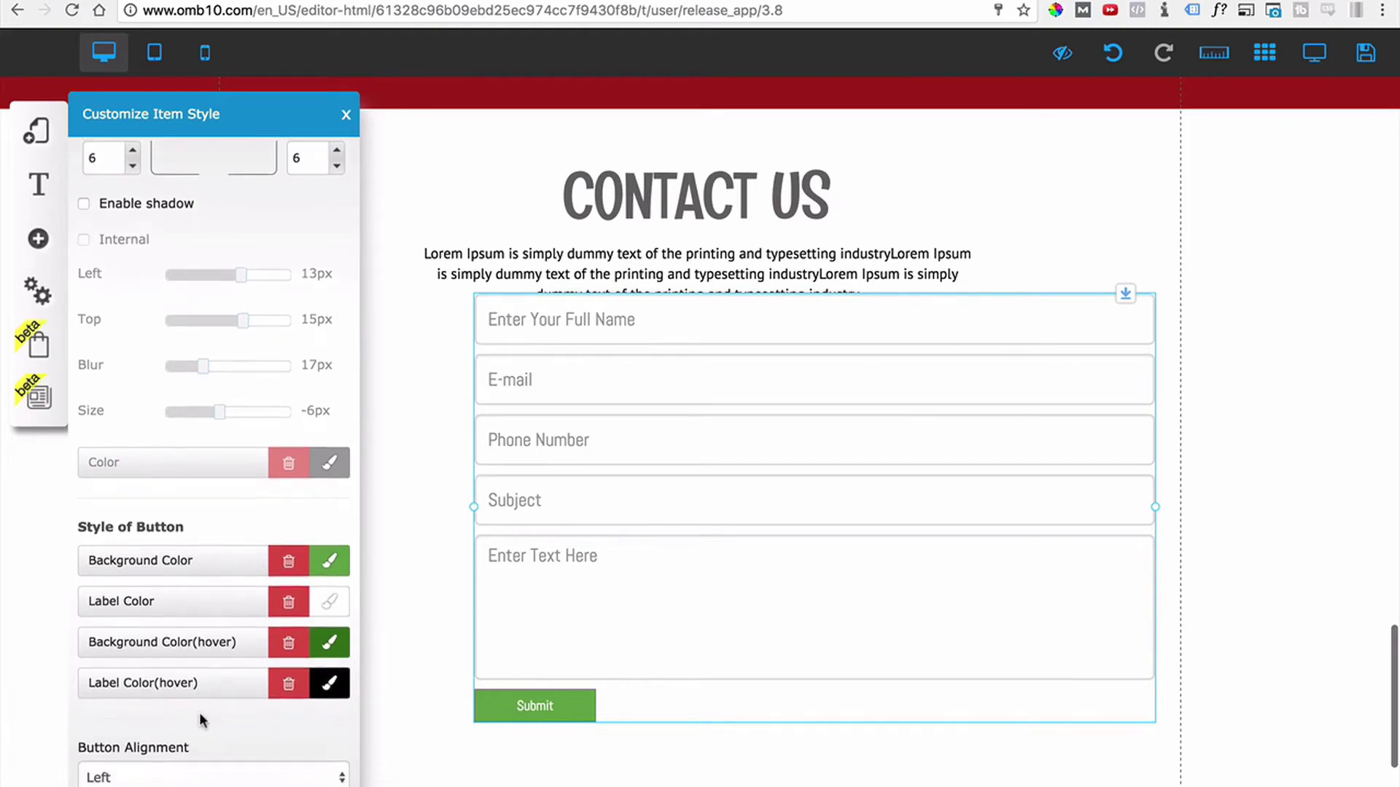
scroll(199, 720, "down", 2)
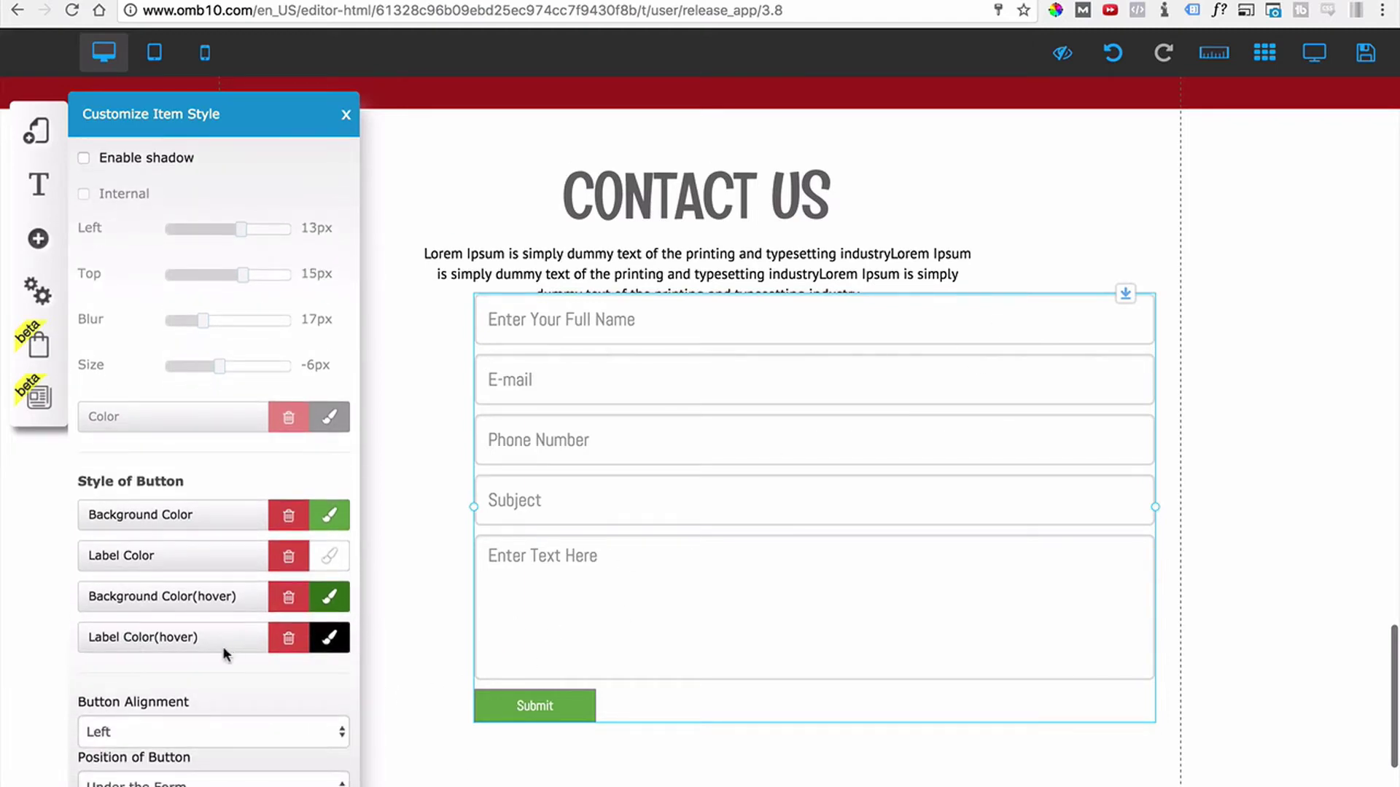
scroll(193, 633, "down", 5)
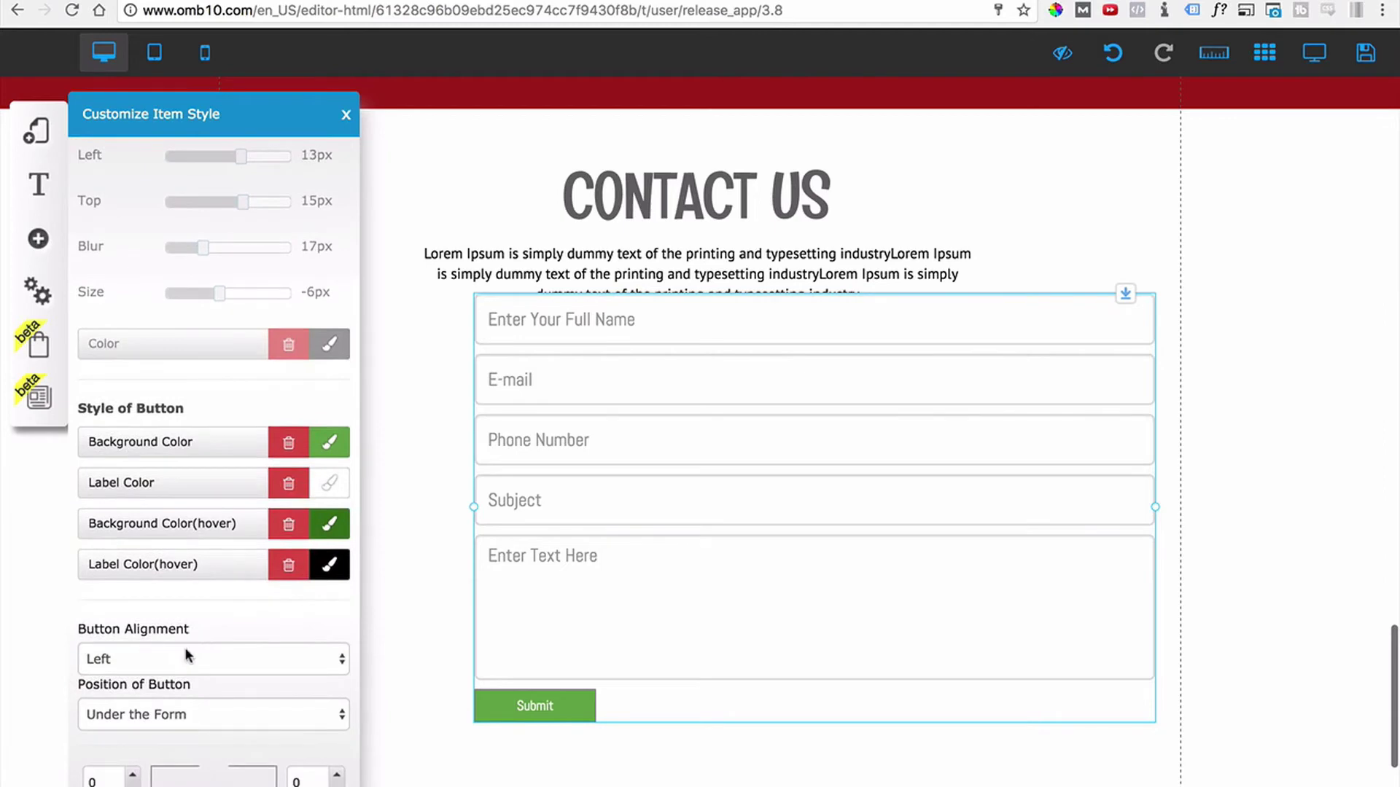
Move and narrow the contact form, keeping the Submit button left-aligned.
left_click(149, 604)
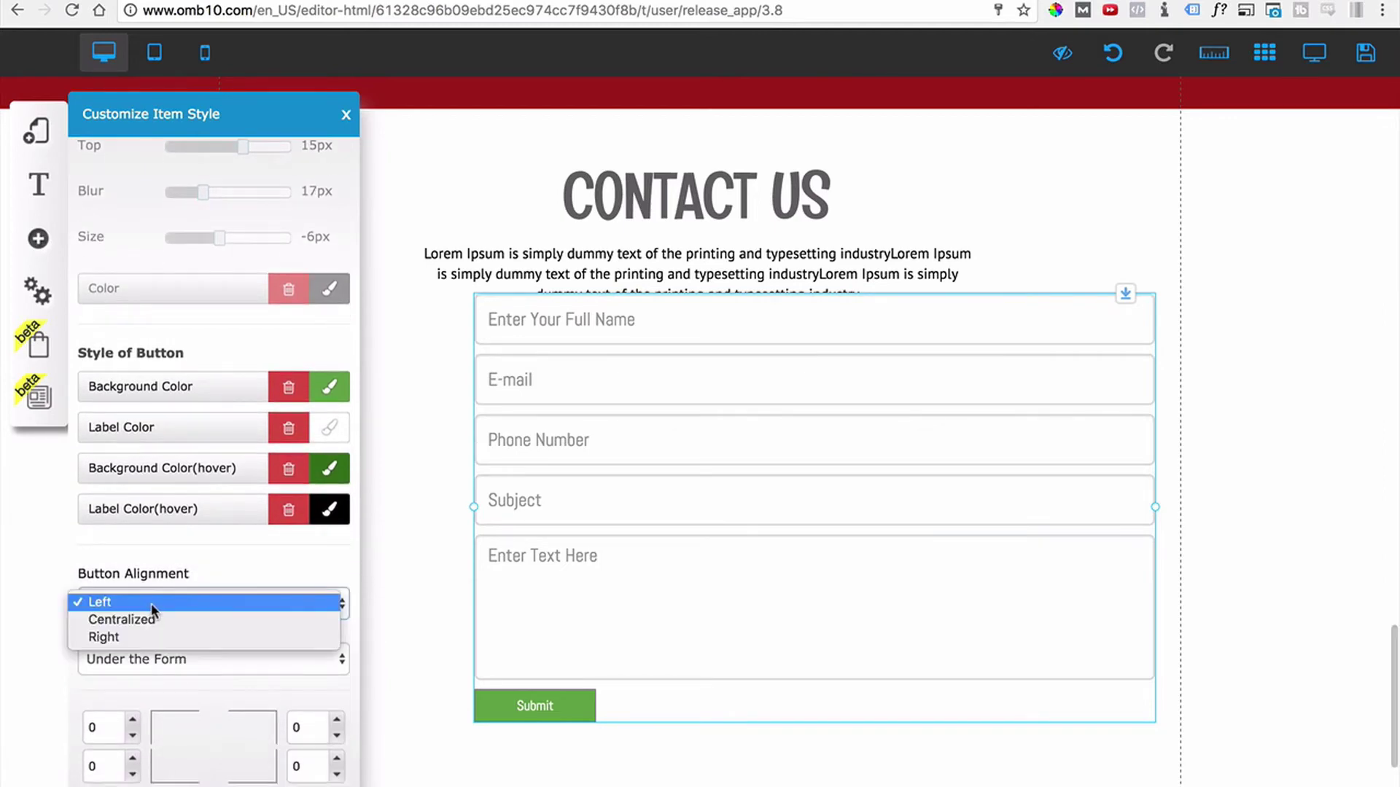
left_click(216, 569)
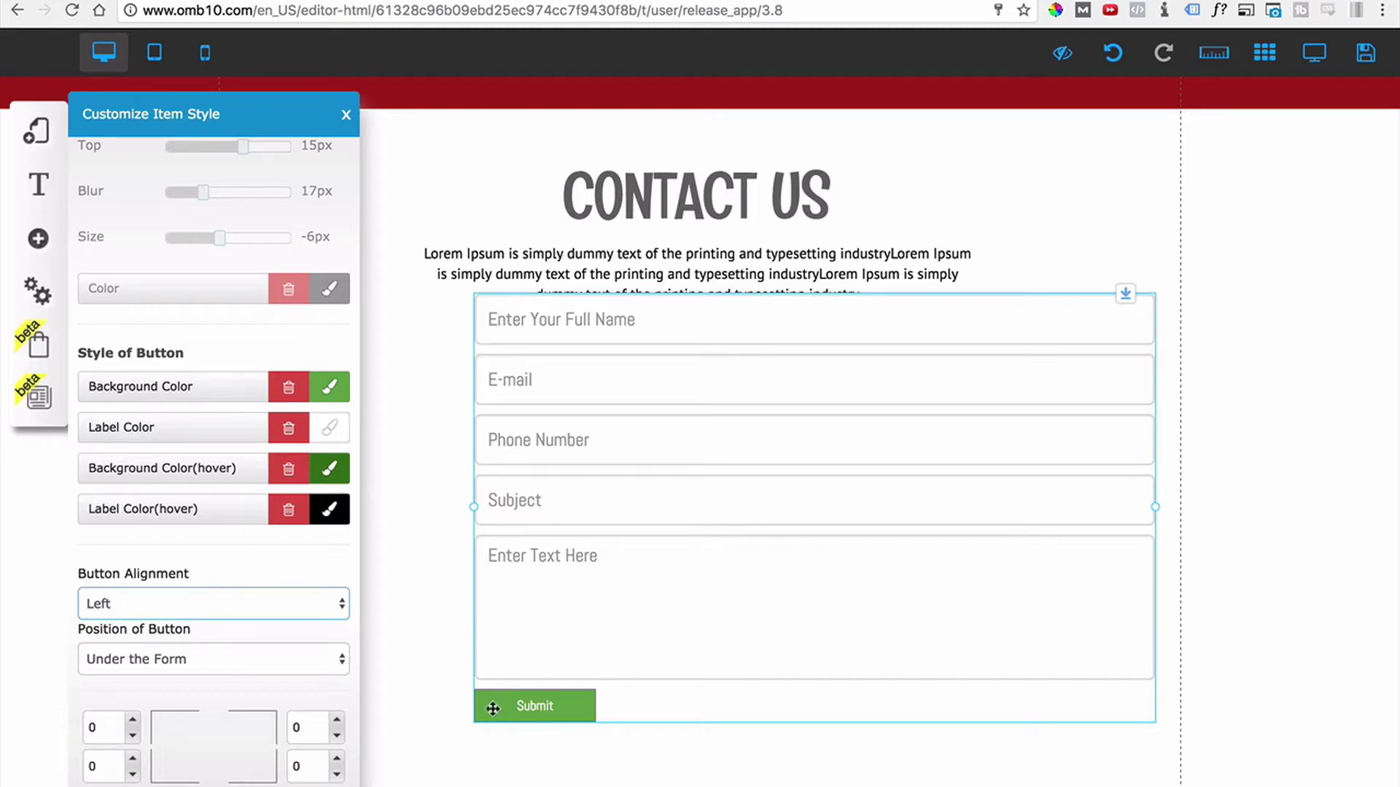
left_click_drag(925, 368, 948, 409)
left_click_drag(1179, 543, 1101, 626)
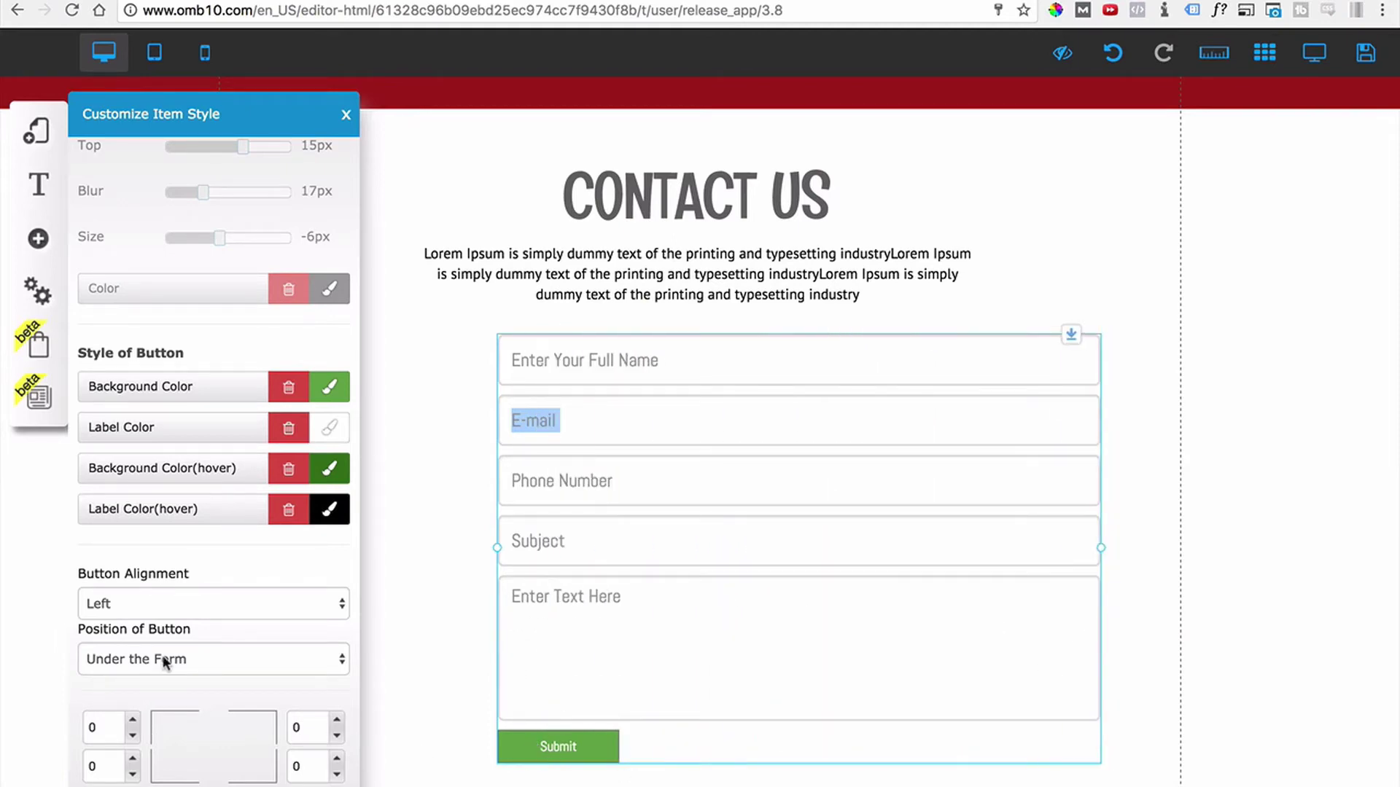
left_click(168, 605)
left_click(160, 619)
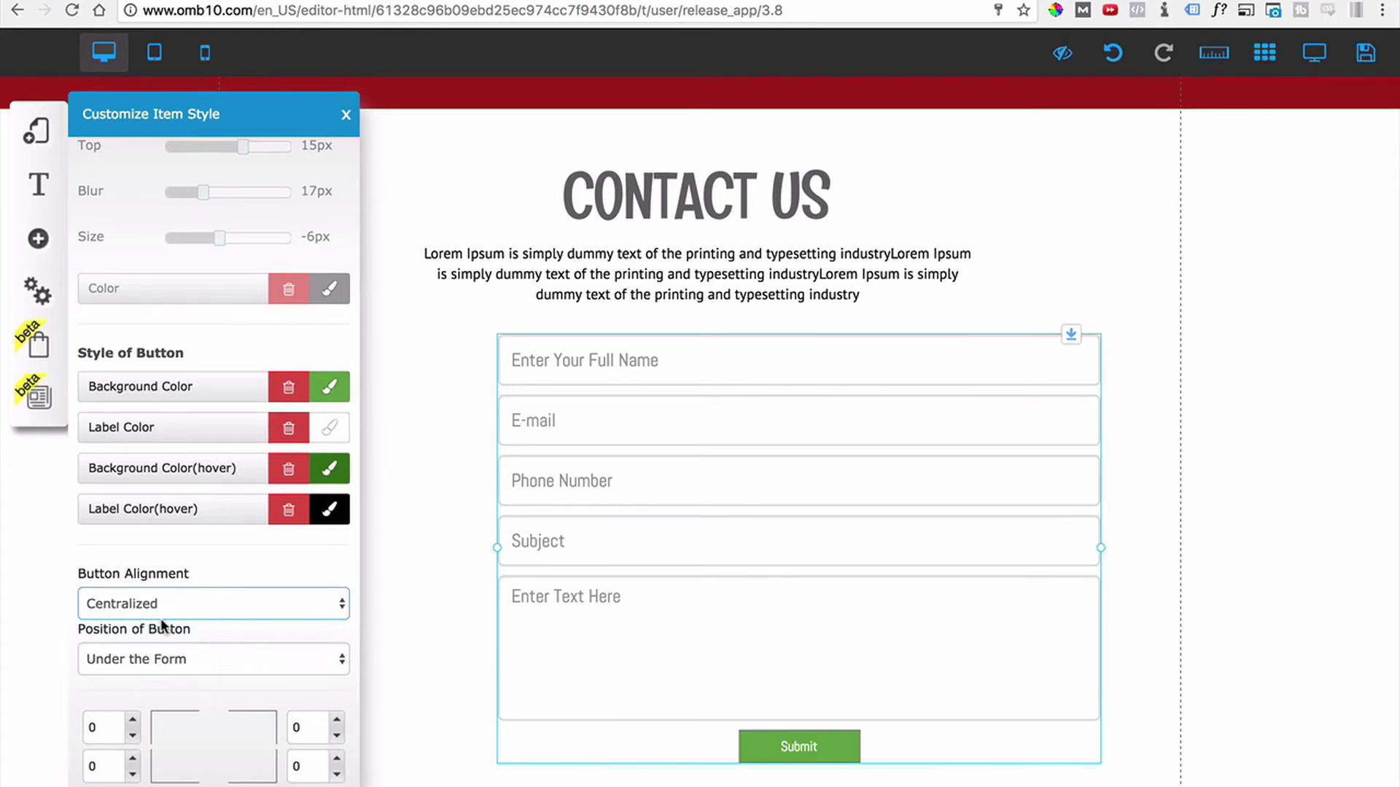
left_click(178, 603)
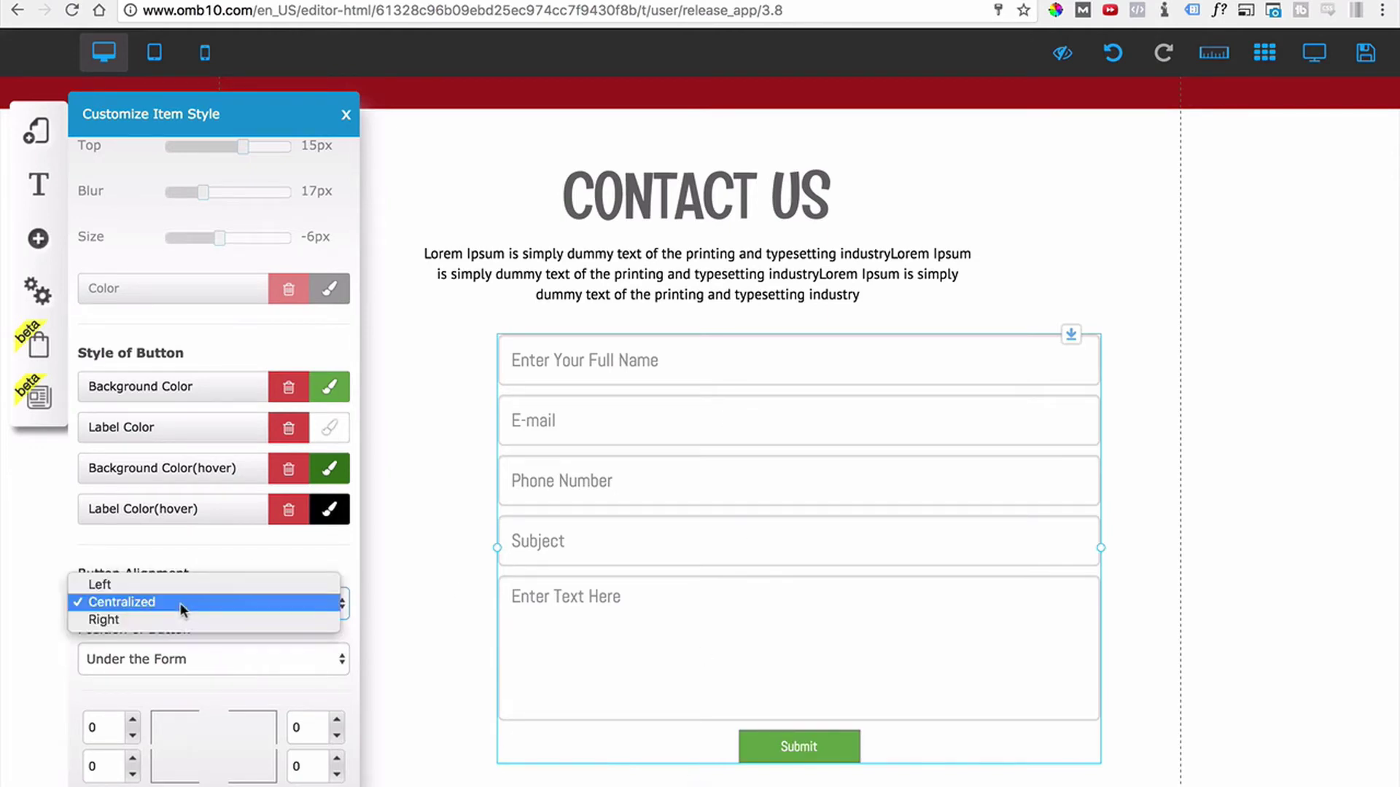
left_click(166, 586)
Set the Submit button position to Under the Form and select the top-left corner value.
scroll(165, 615, "down", 1)
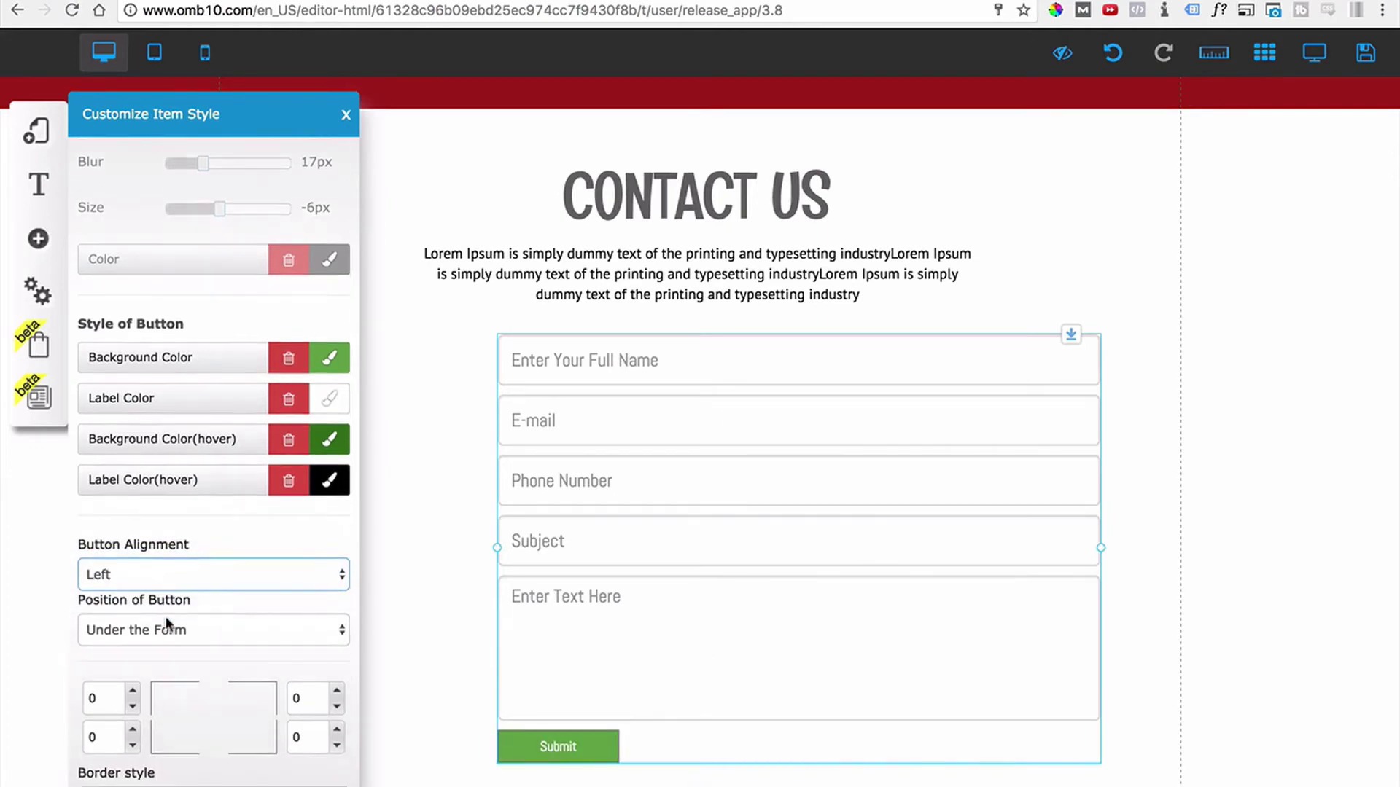
left_click(166, 621)
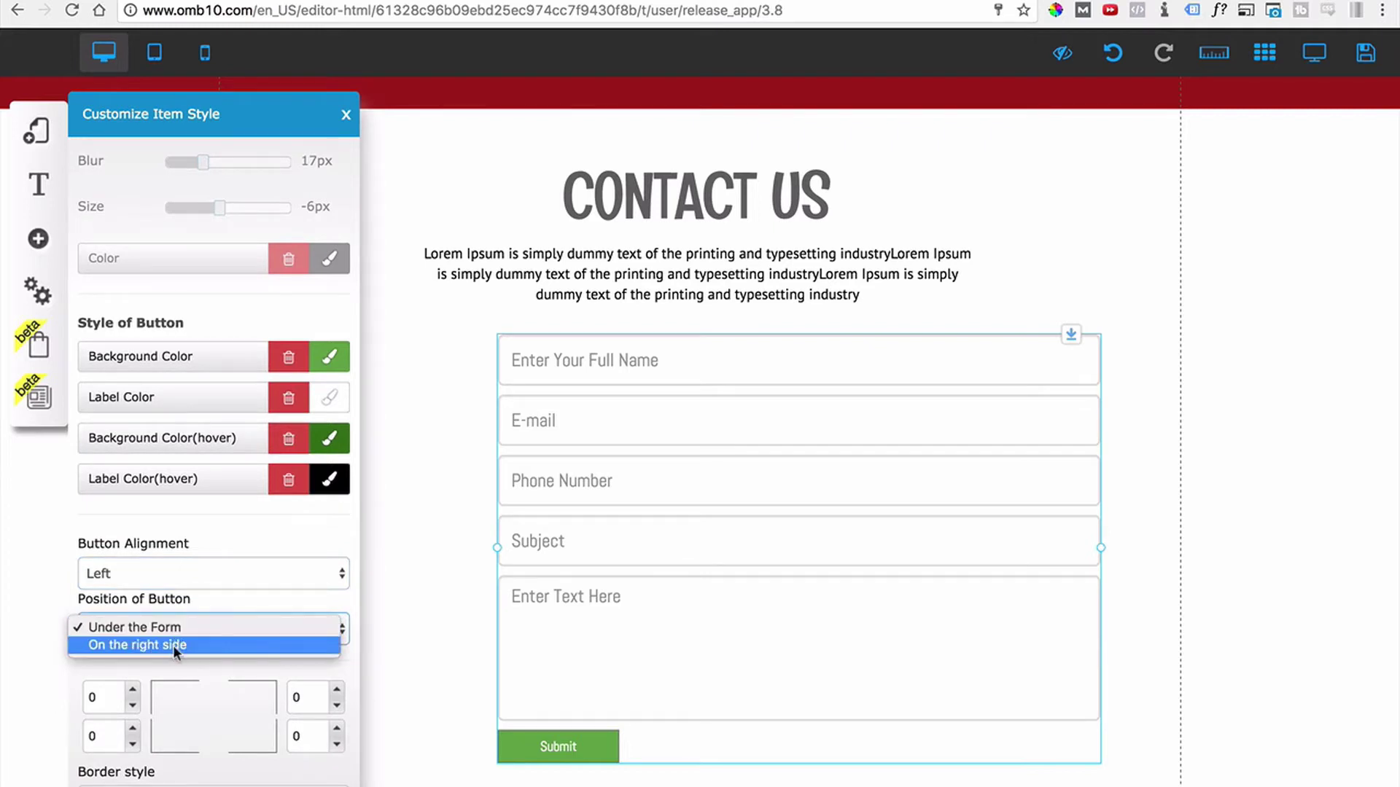
left_click(176, 645)
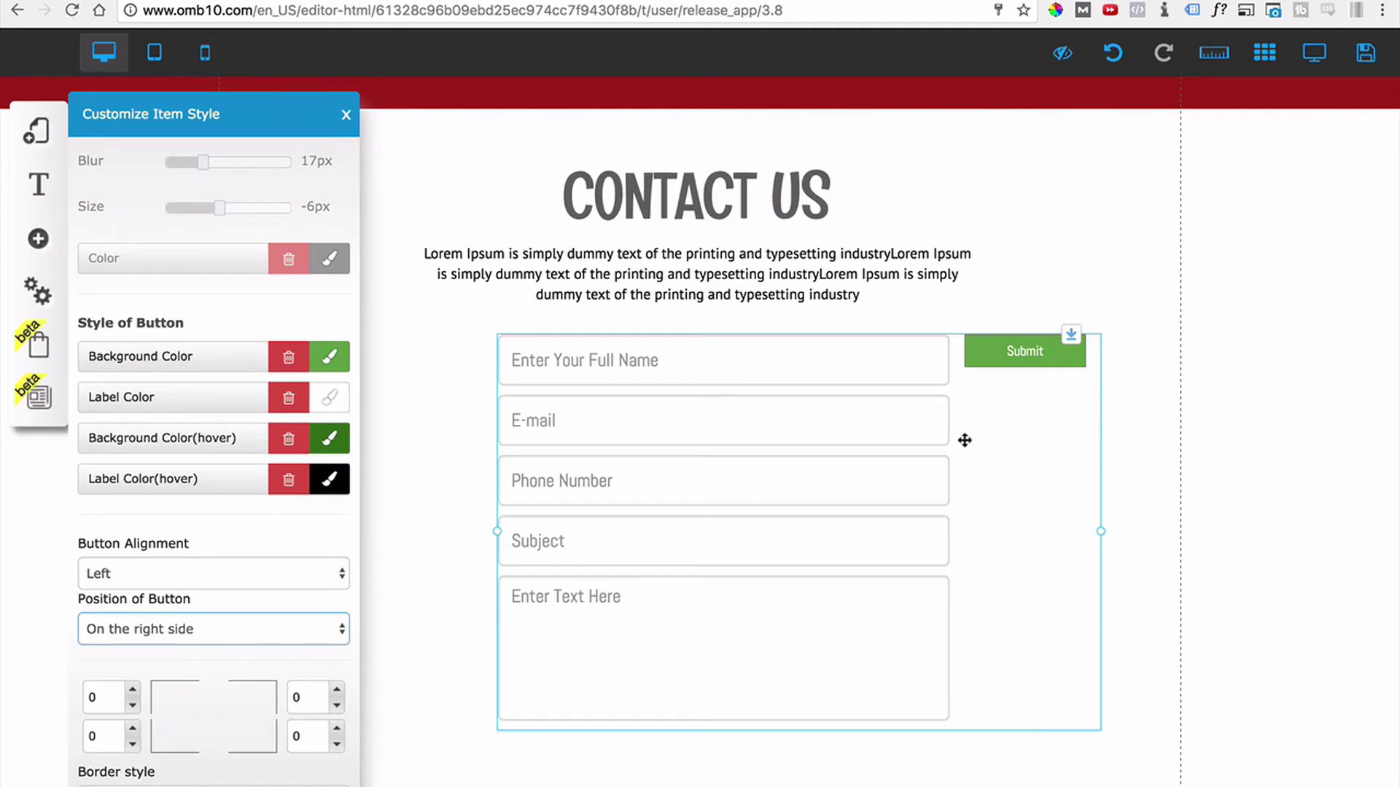
left_click(216, 632)
left_click(213, 611)
scroll(211, 623, "down", 3)
left_click(97, 594)
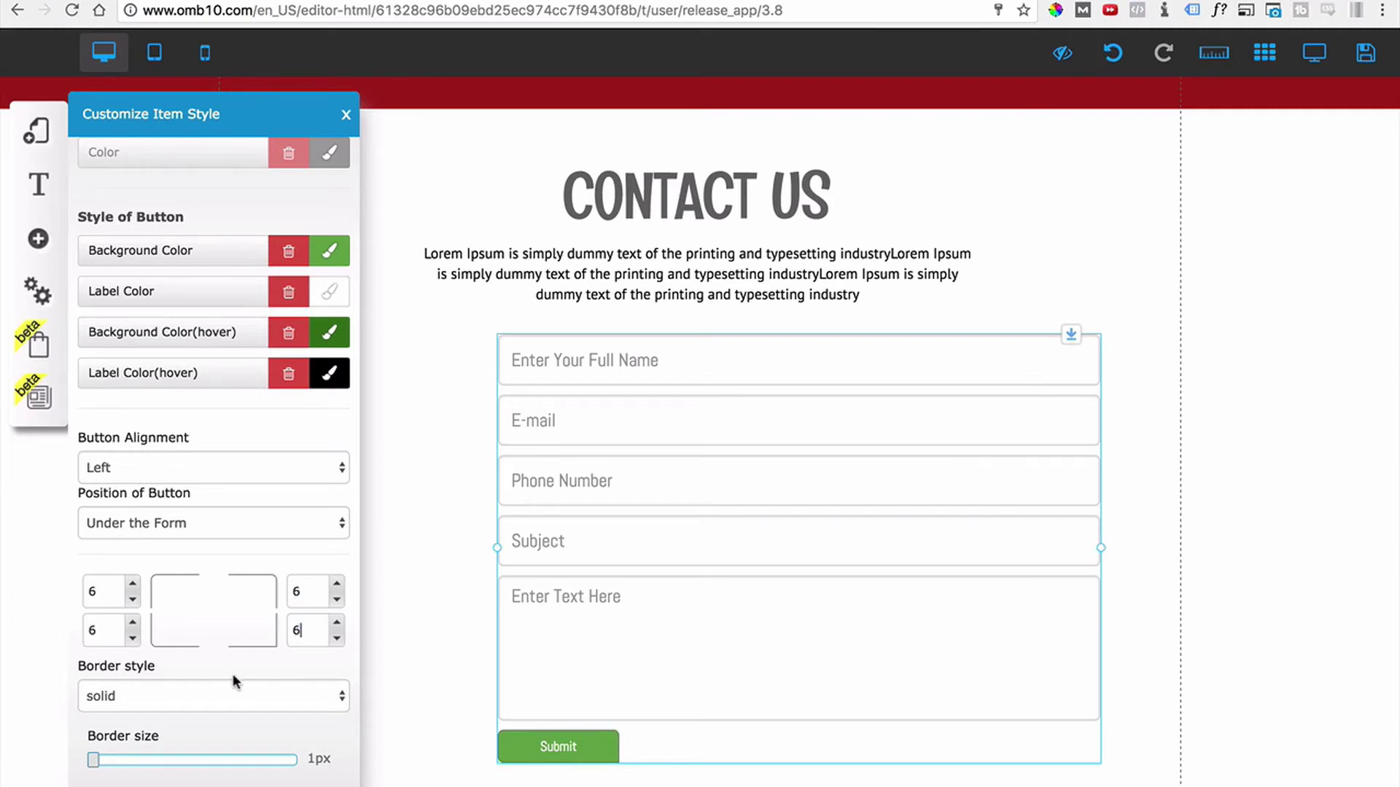
Set the Submit button's border style to hidden.
scroll(243, 663, "down", 2)
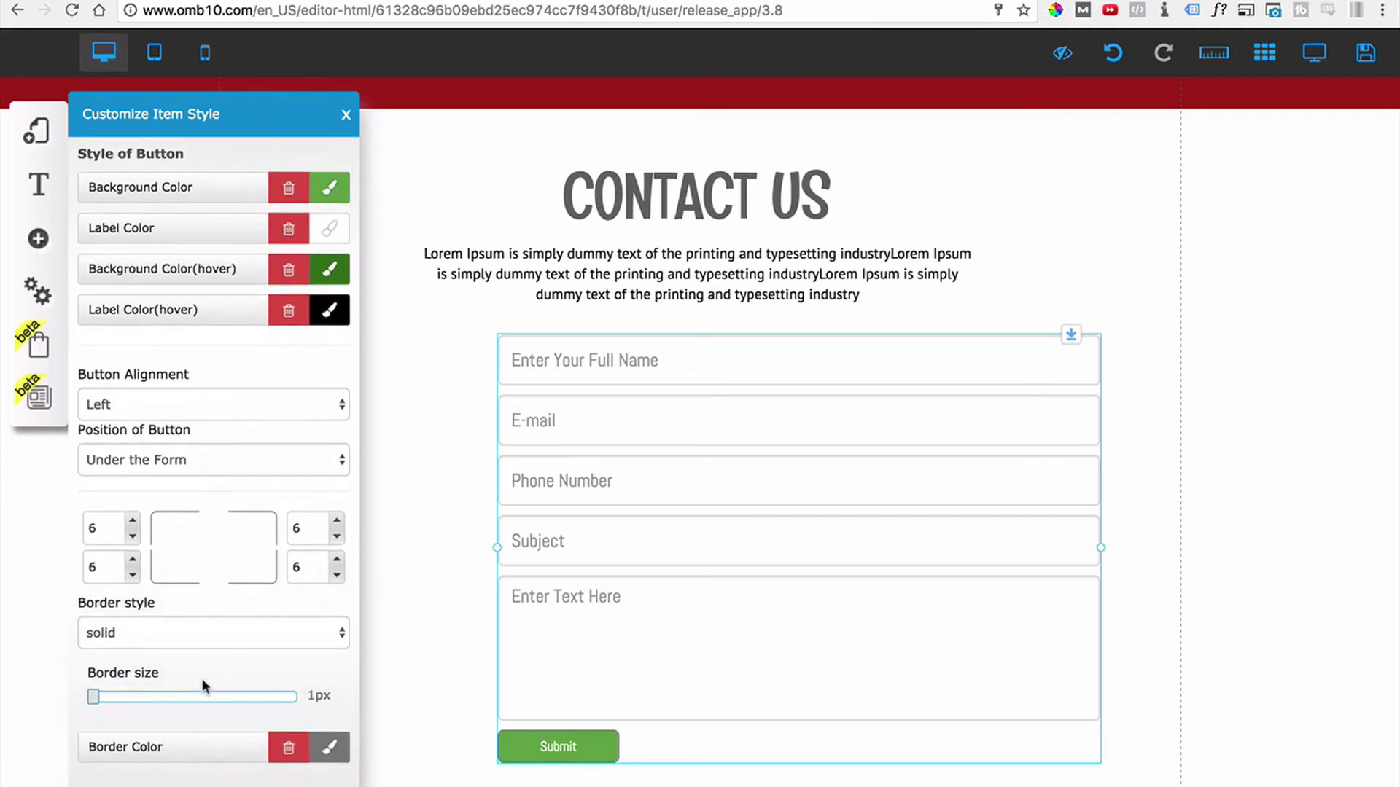
left_click(160, 632)
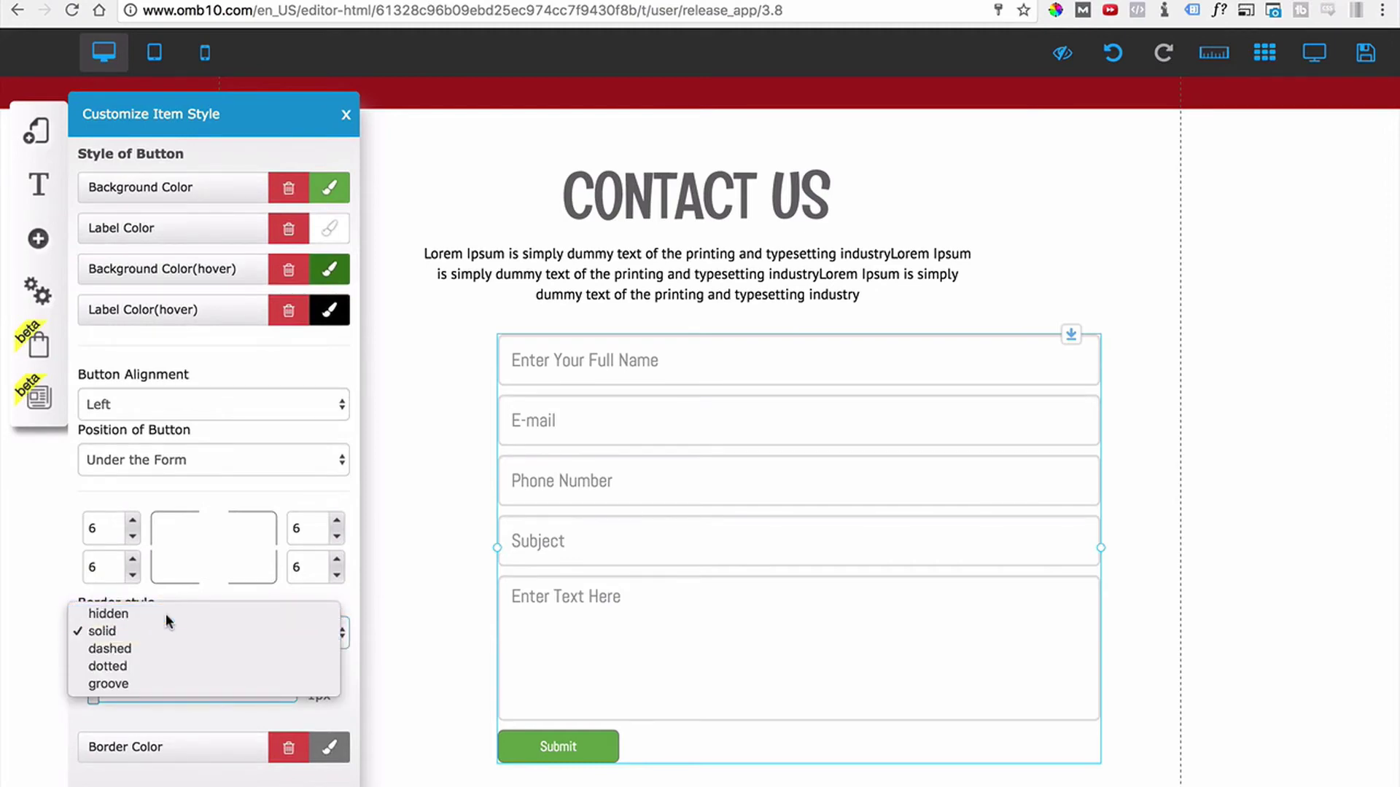
left_click(165, 627)
key("Up")
scroll(170, 655, "down", 2)
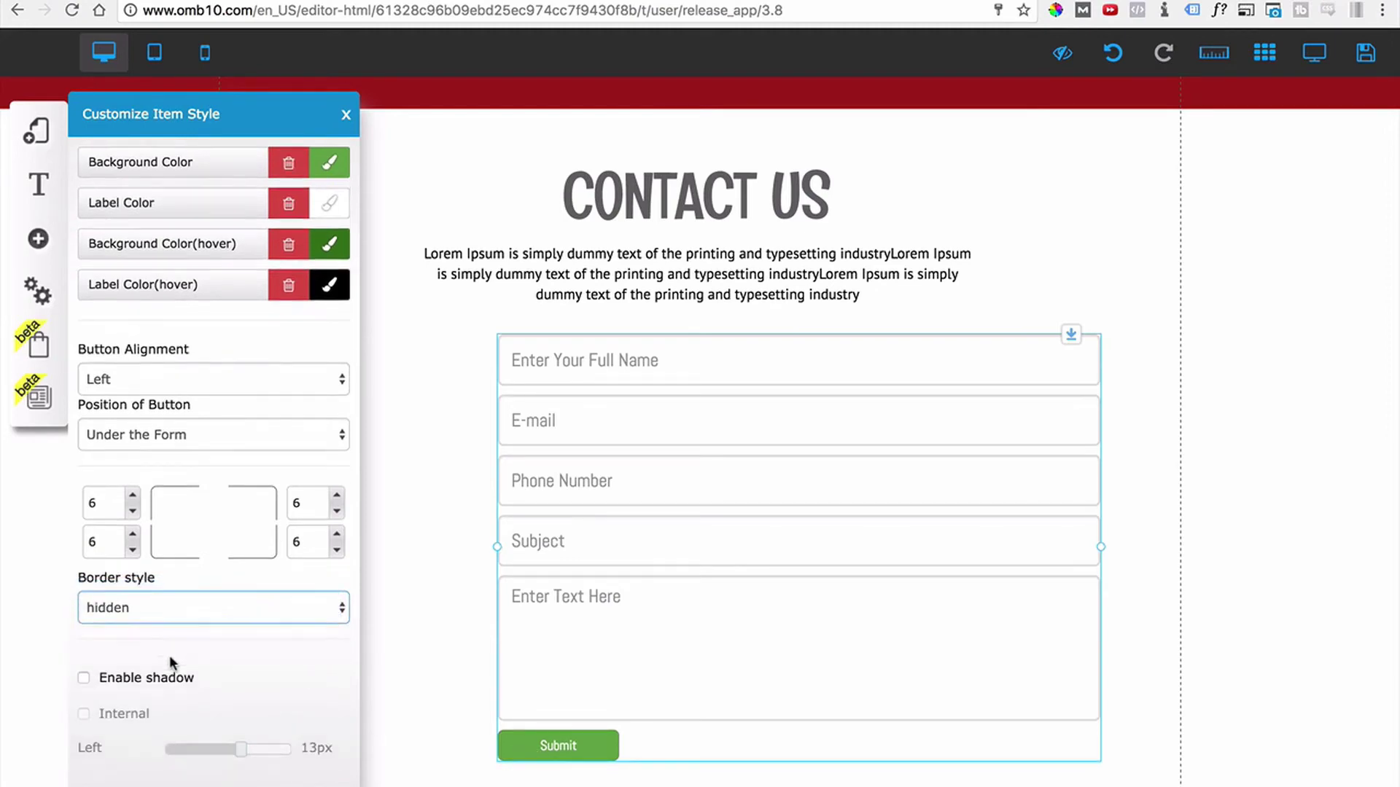
scroll(169, 655, "down", 8)
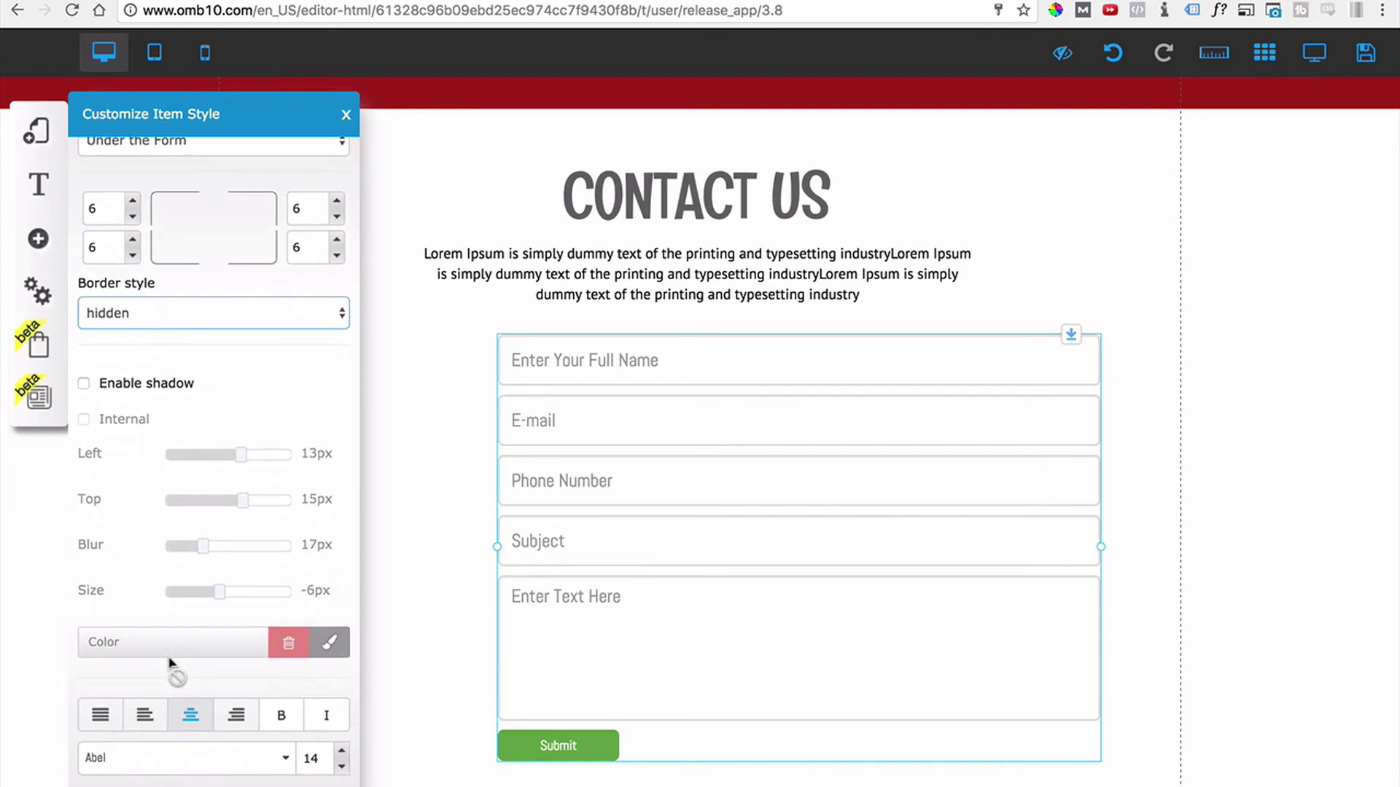
Keep the Abel font and raise the label font size from 14 to 23.
left_click(285, 751)
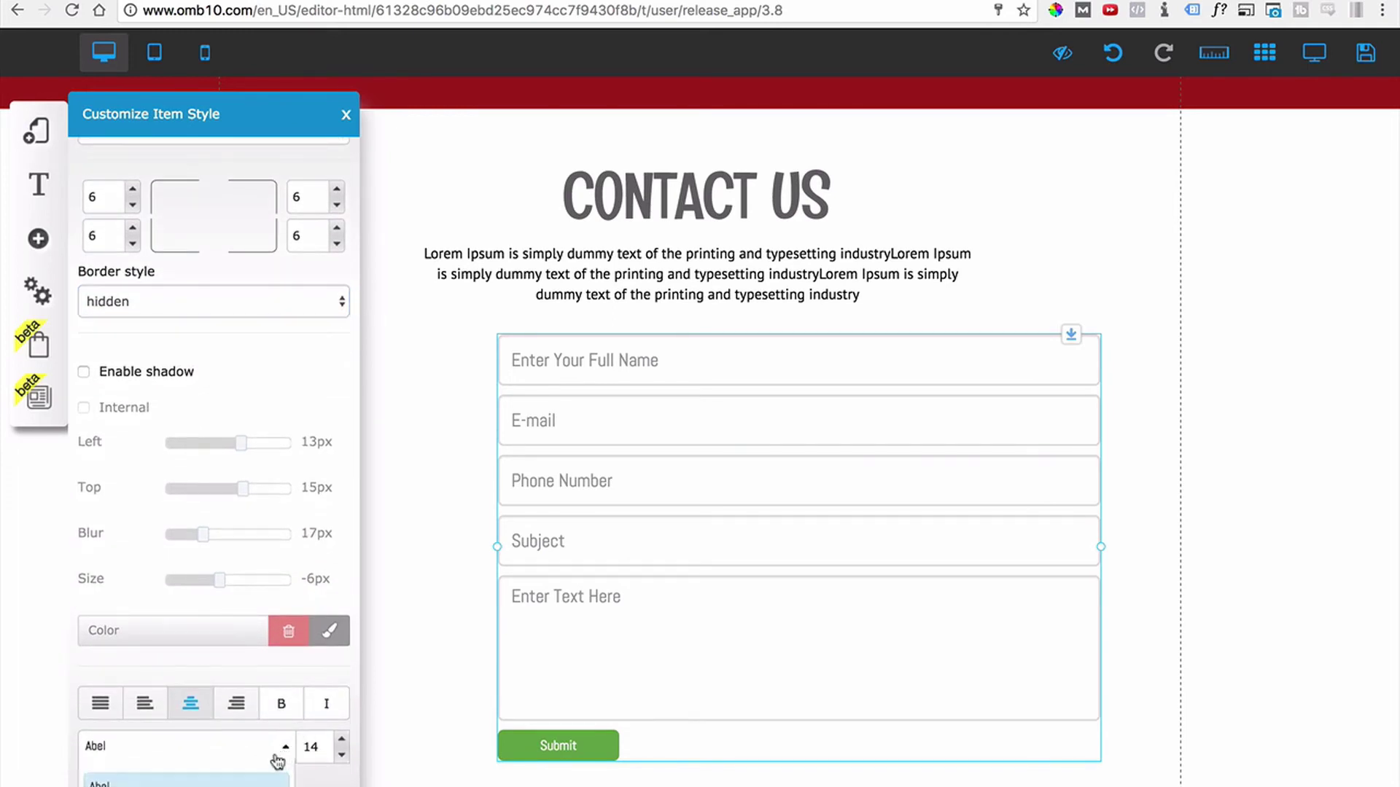
left_click(285, 754)
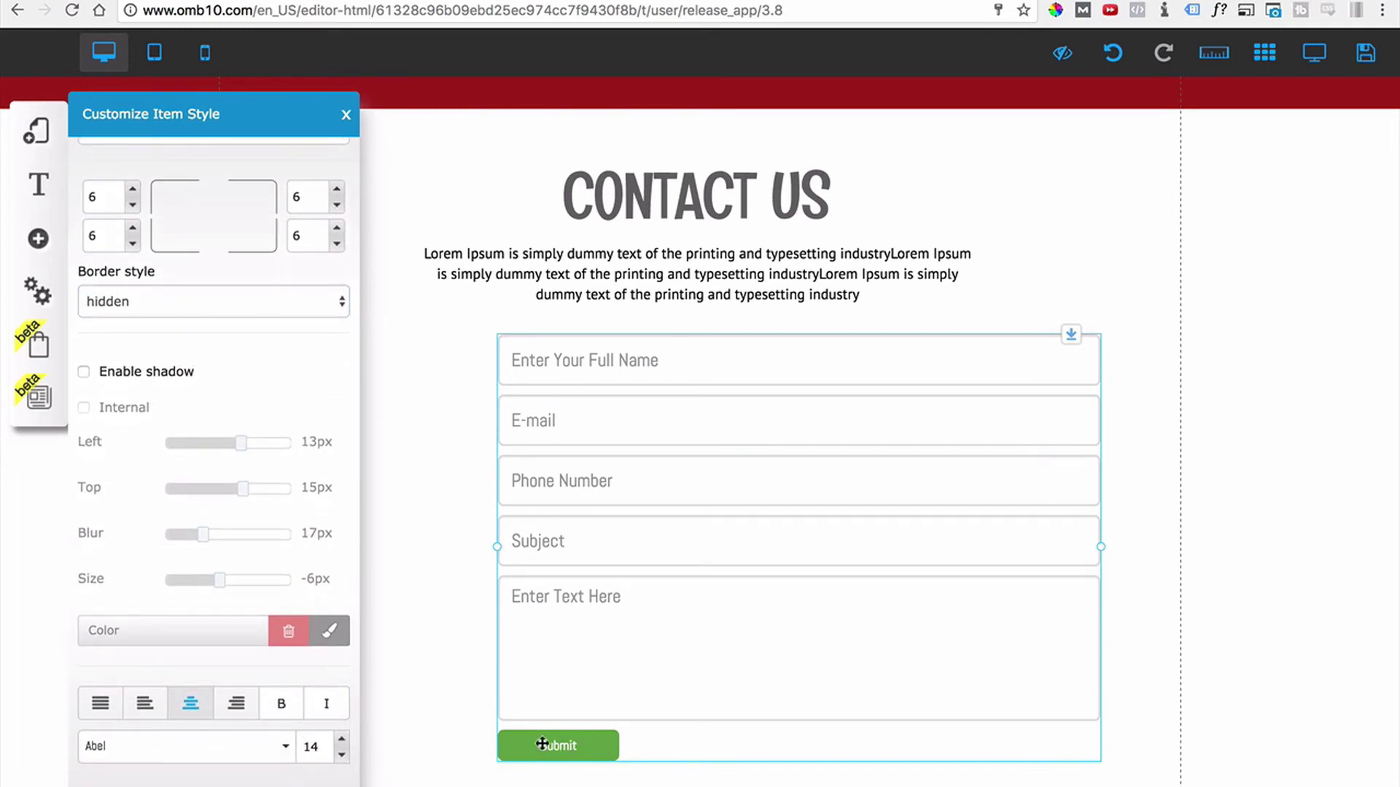
left_click(342, 739)
left_click(342, 739)
left_click(342, 740)
left_click(342, 740)
left_click(342, 740)
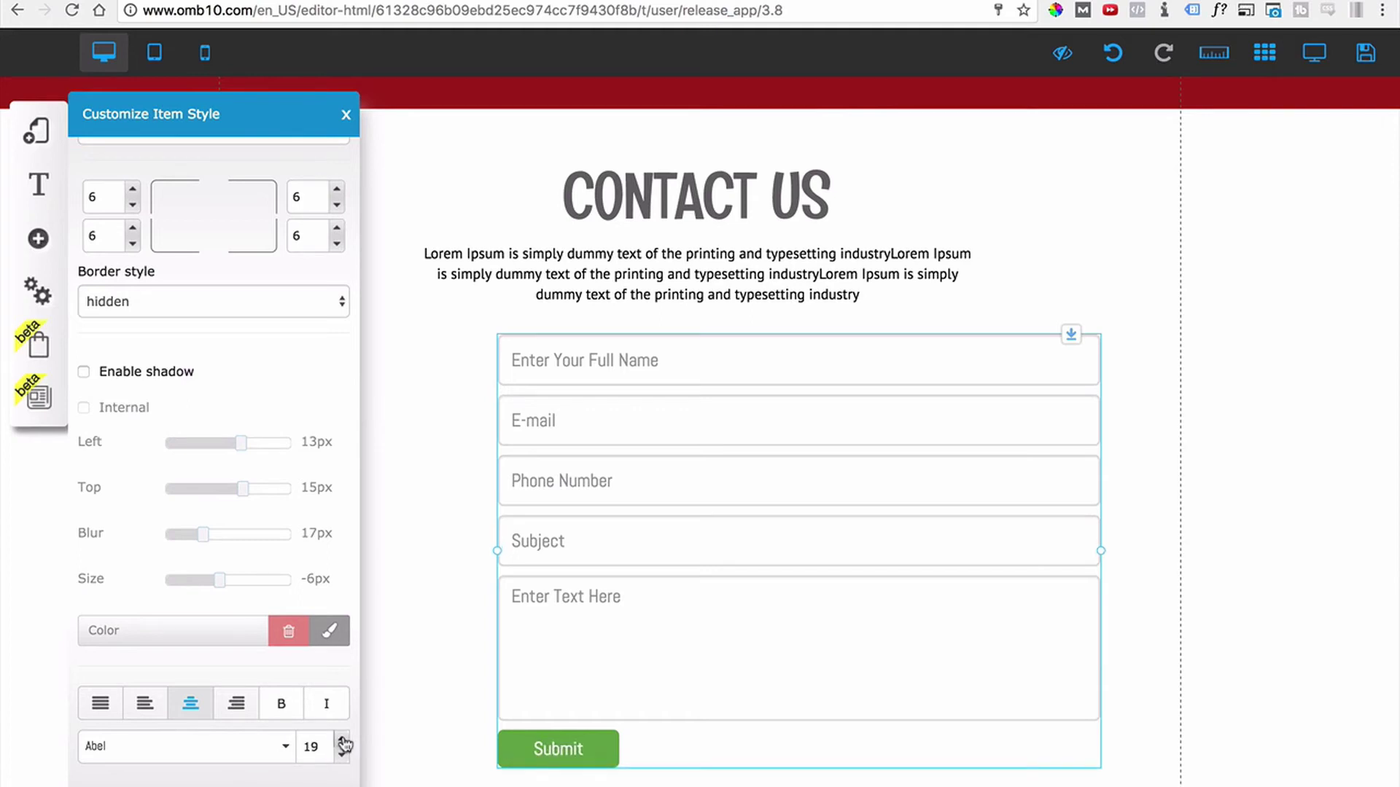
left_click(342, 740)
left_click(342, 739)
left_click(342, 739)
left_click(342, 740)
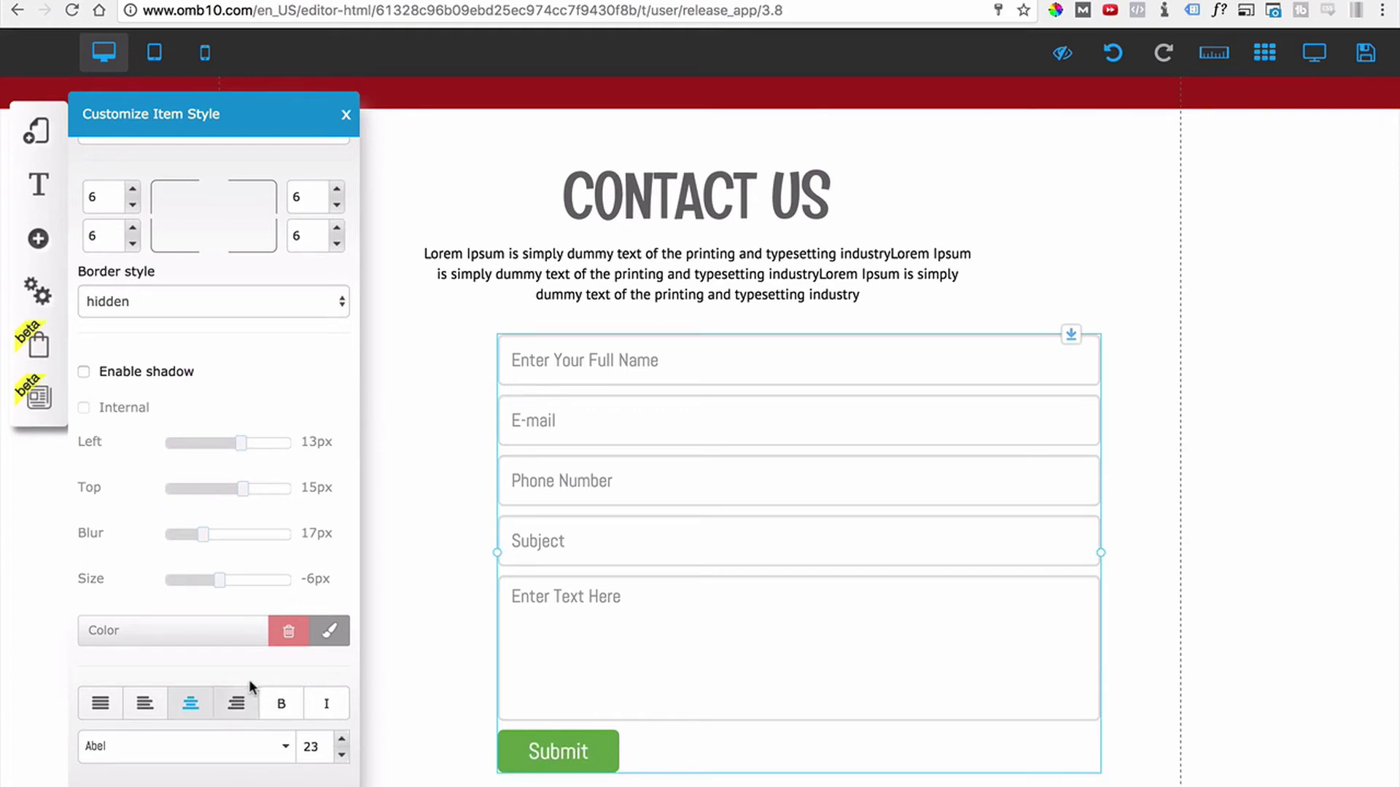
scroll(249, 685, "down", 5)
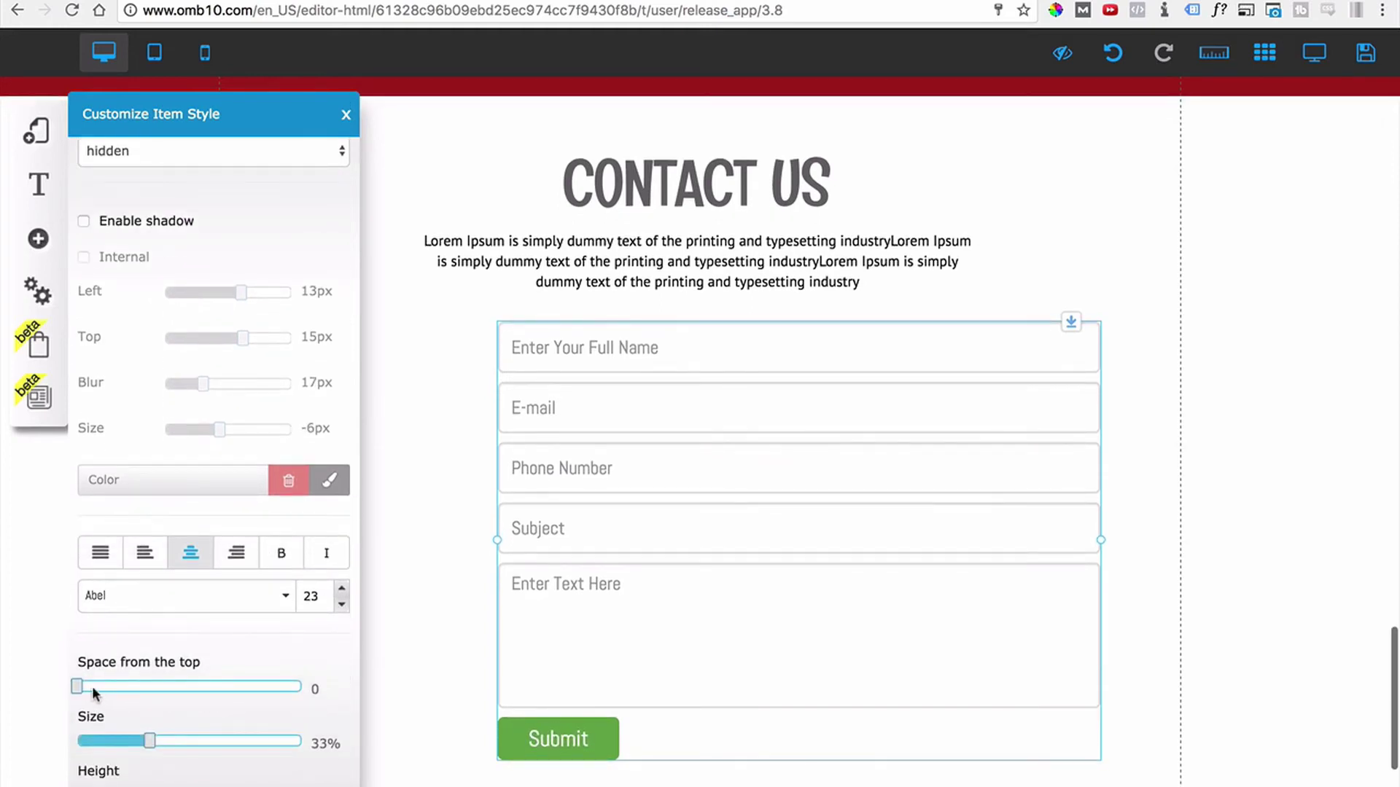
Add space above the Submit button, stretch it to 100% width, and make it taller.
mouse_move(77, 687)
left_mouse_down()
mouse_move(114, 691)
mouse_move(83, 702)
left_mouse_up()
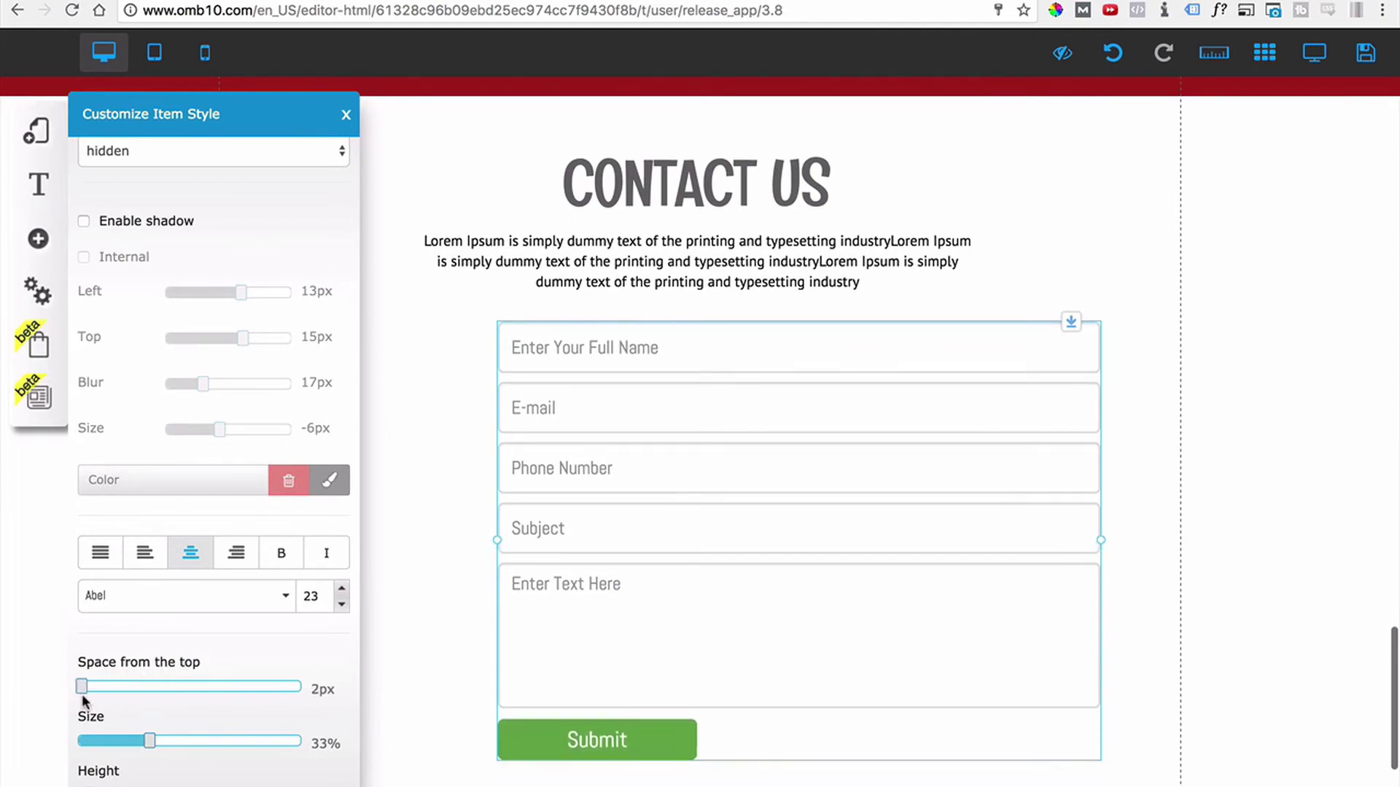
scroll(95, 691, "down", 3)
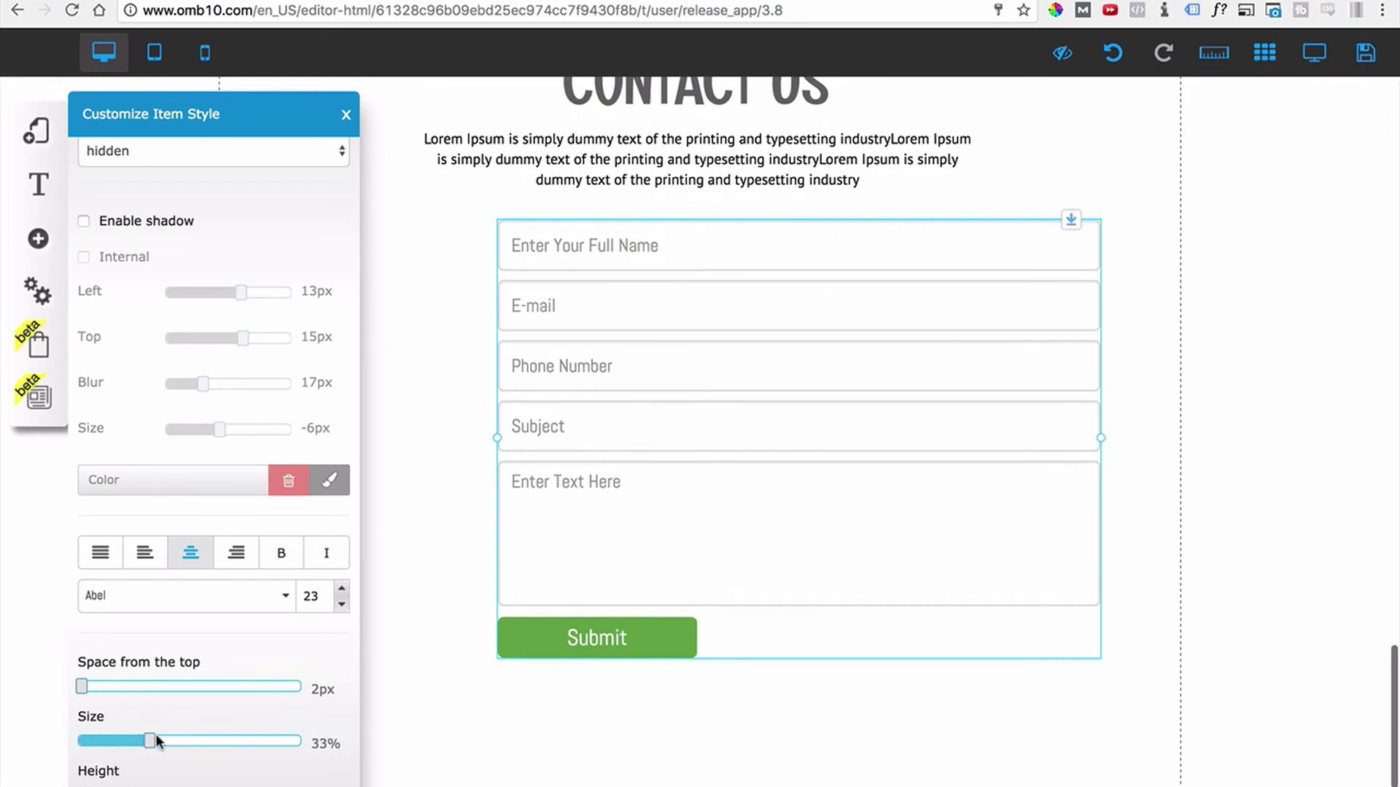
left_click_drag(150, 741, 299, 741)
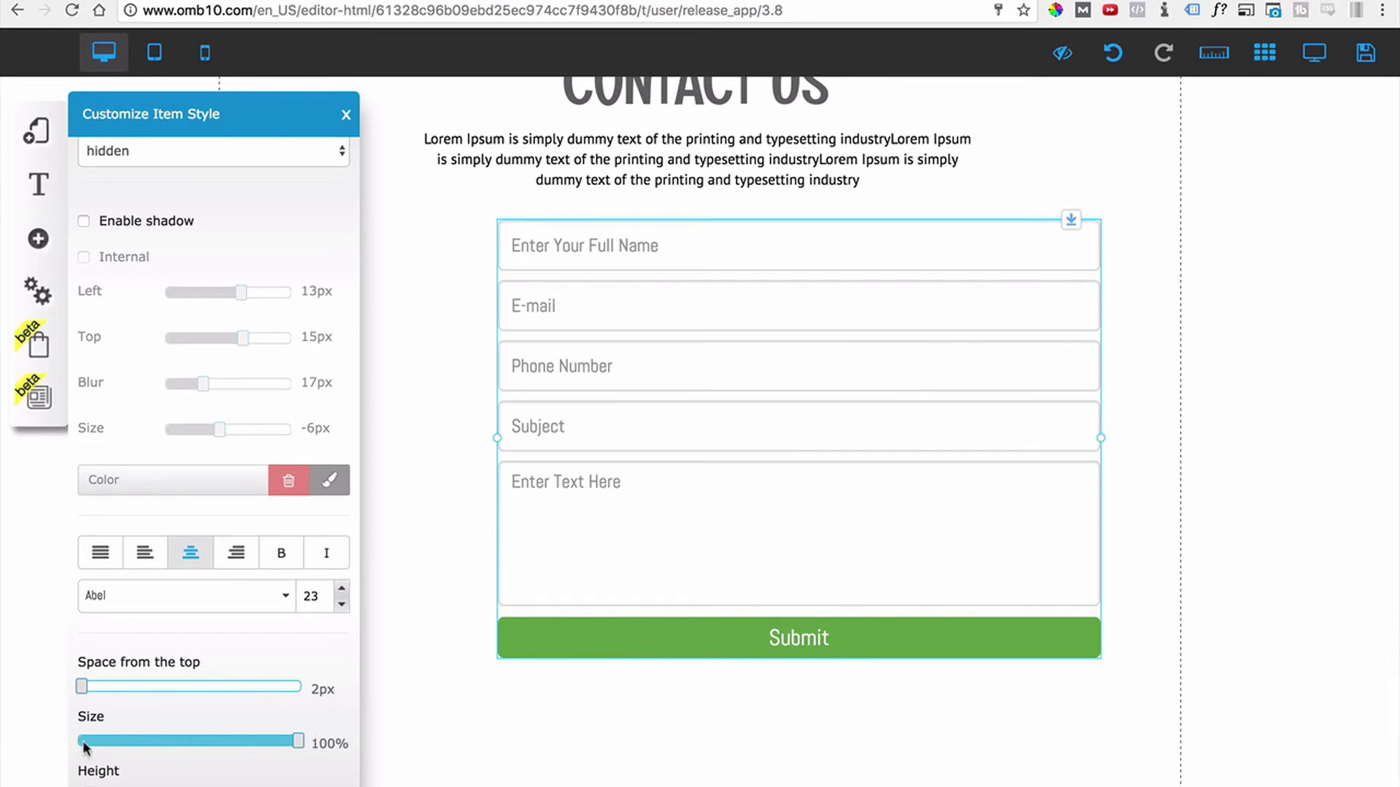
scroll(85, 748, "down", 1)
left_click_drag(95, 786, 103, 786)
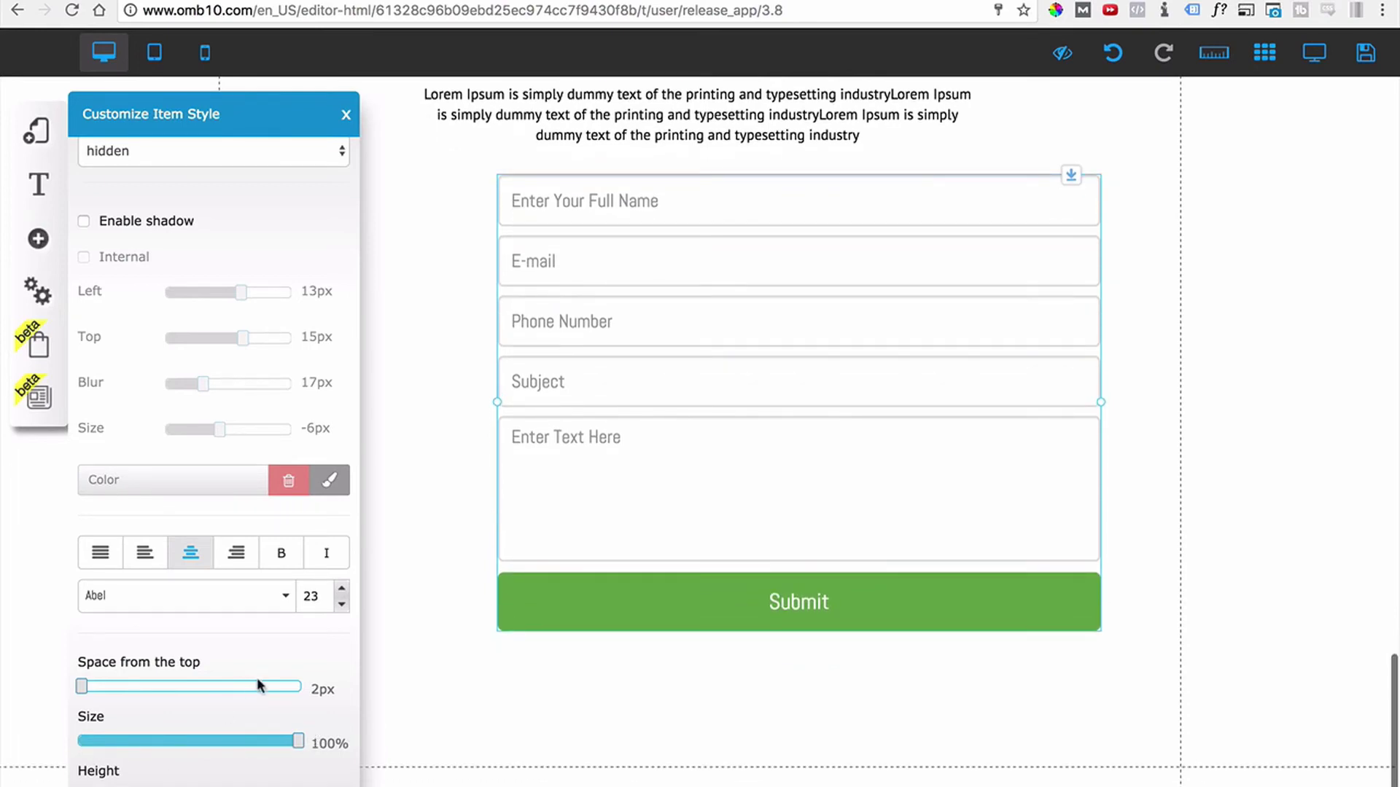
Make the button label bold at size 27 and close the style settings.
left_click(285, 556)
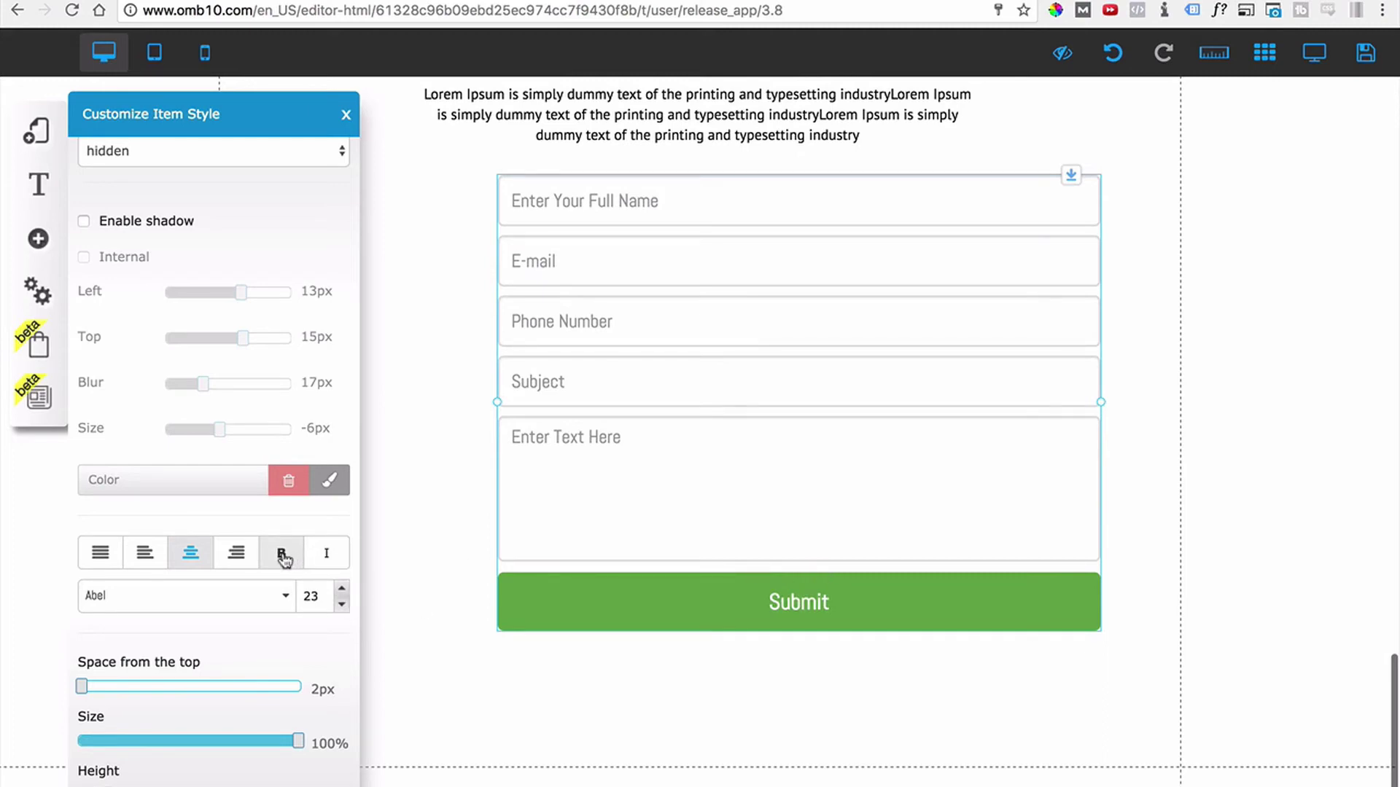
left_click(343, 590)
left_click(342, 590)
left_click(343, 590)
left_click(342, 590)
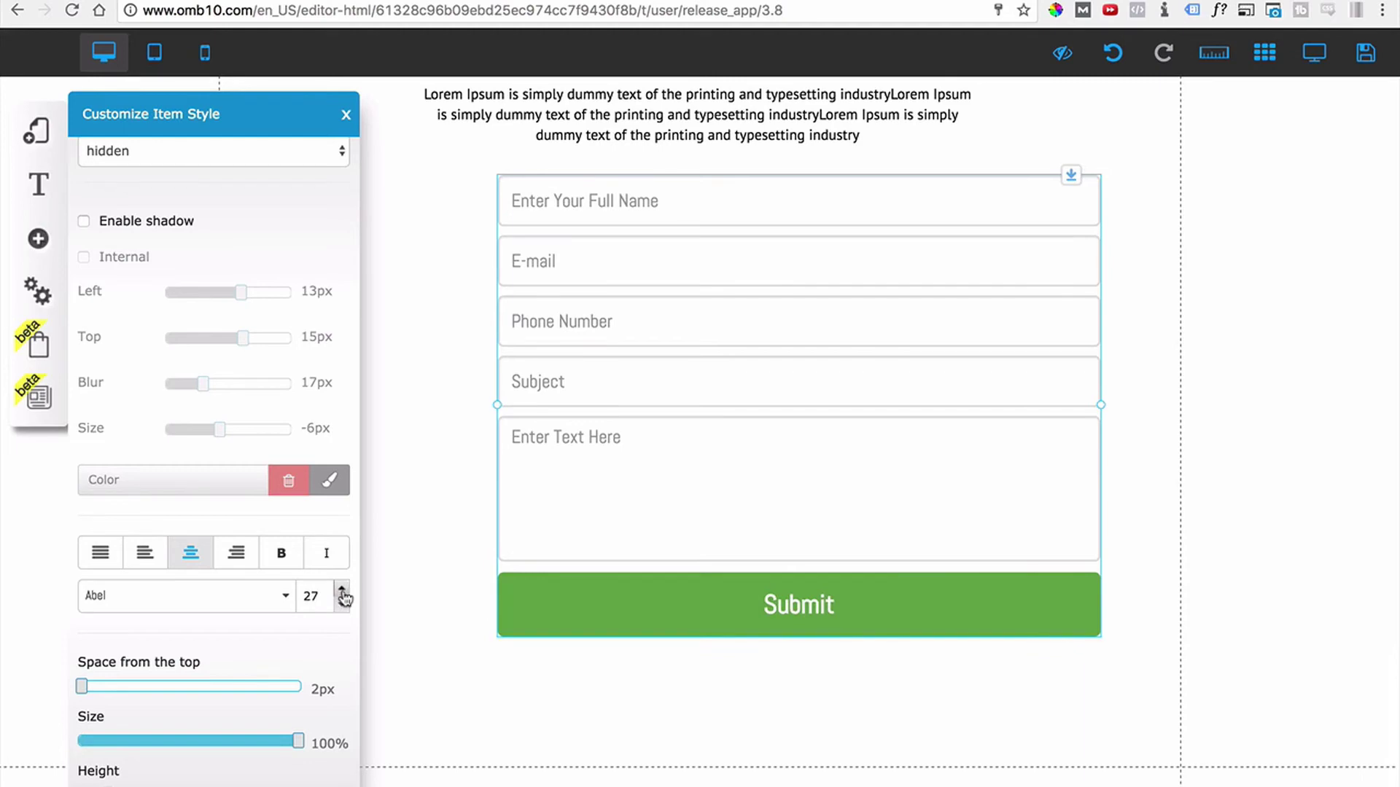
left_click(346, 116)
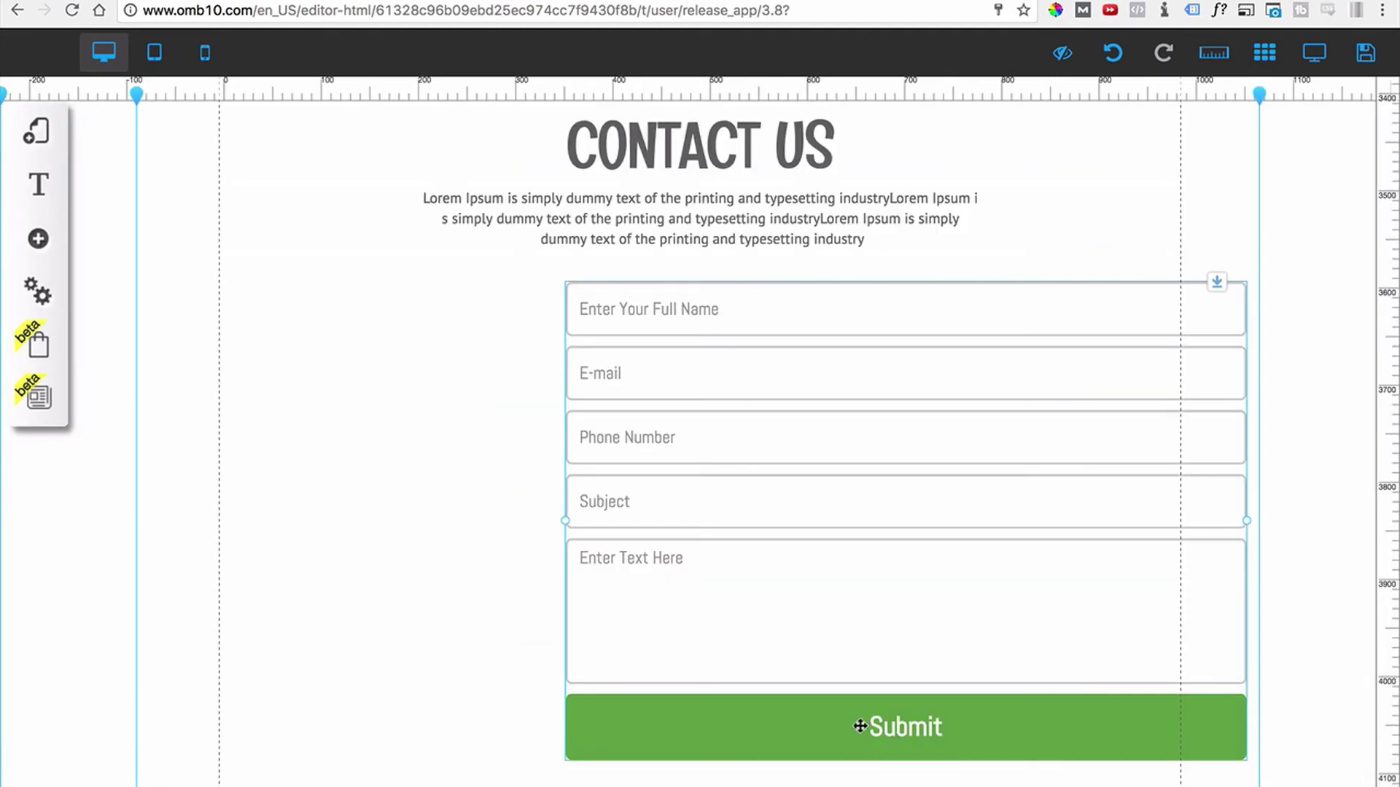
Replace the button text 'Submit' with 'SUBMIT YOUR MESSAGE' and confirm, leaving the icon unchanged.
left_click(860, 721)
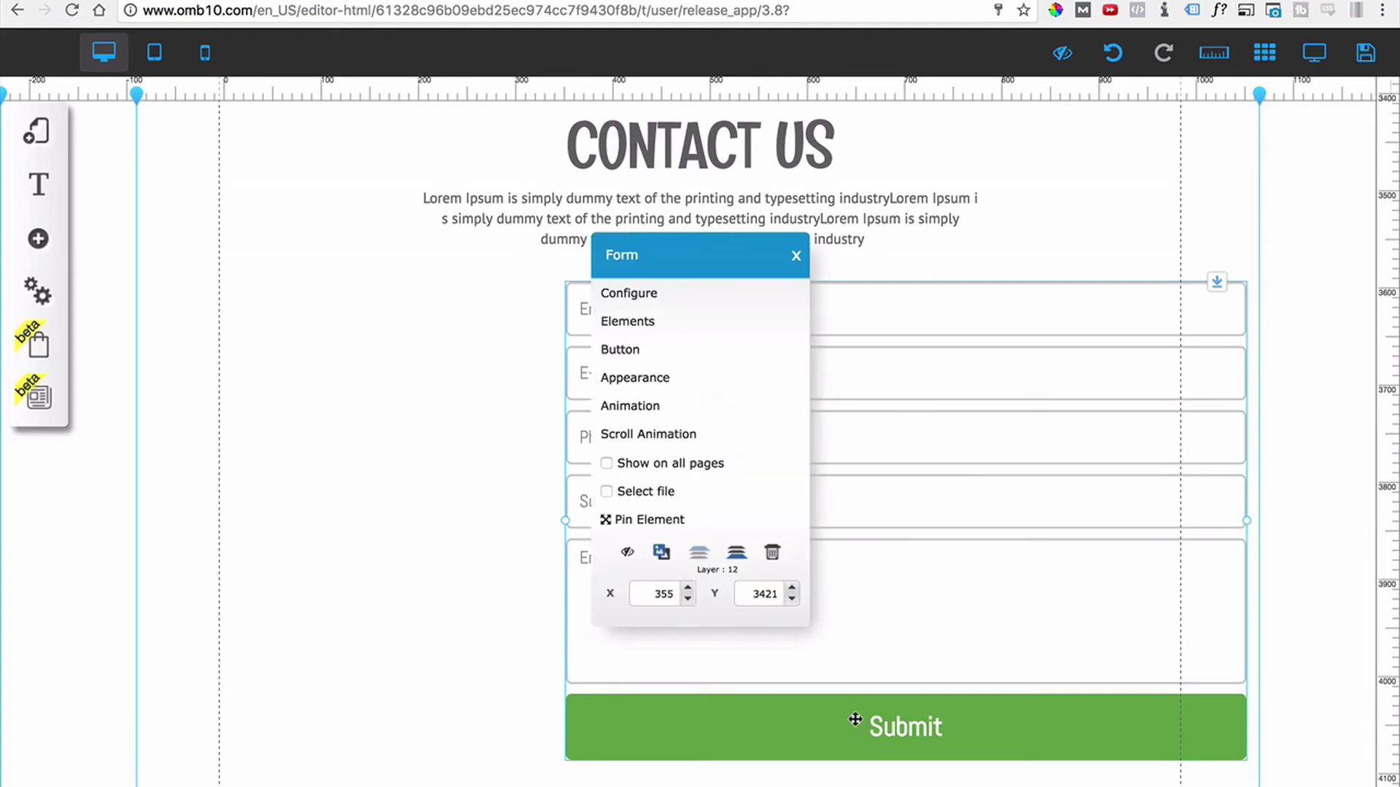
left_click(625, 351)
left_click_drag(687, 419, 547, 428)
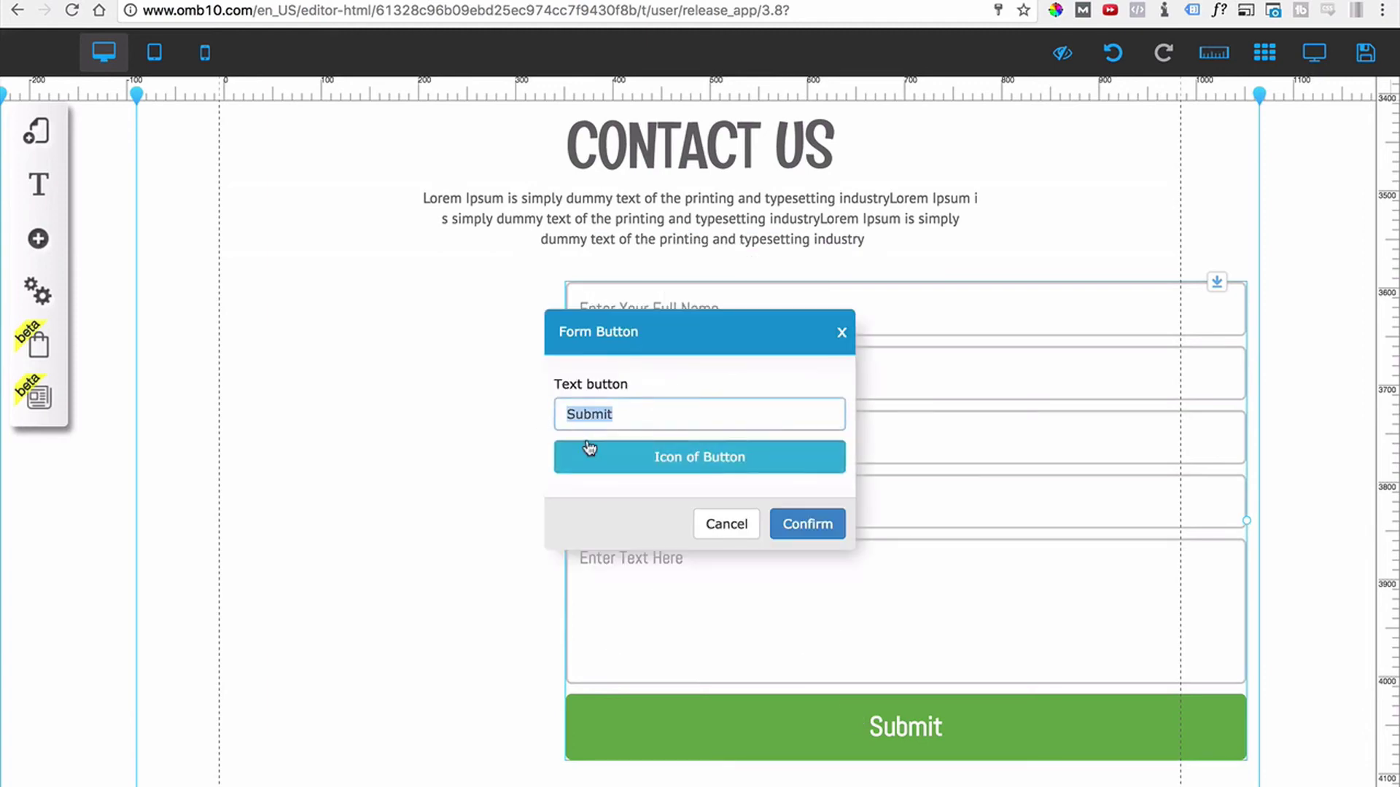
type("SUN")
key("BackSpace")
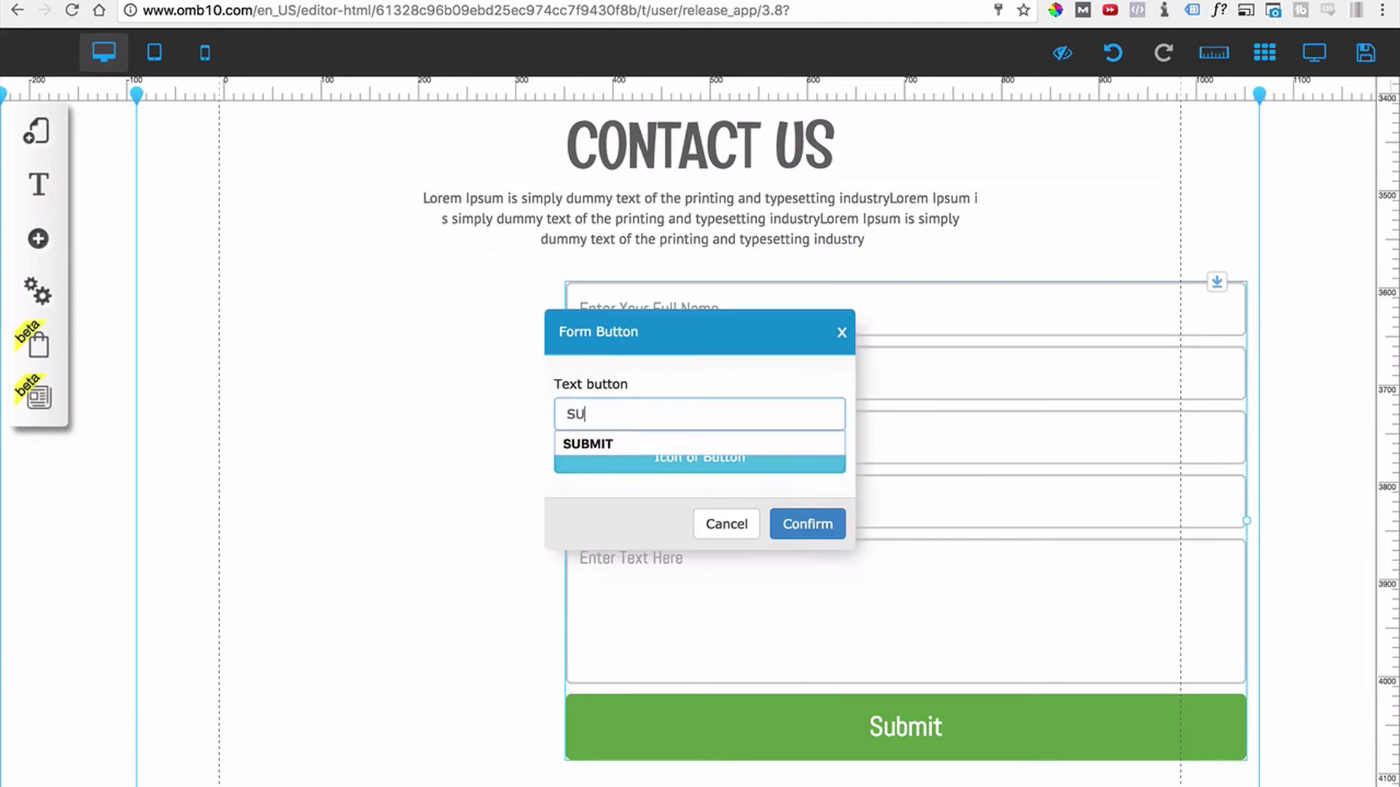
type("BMIT YOUR MESSAGE")
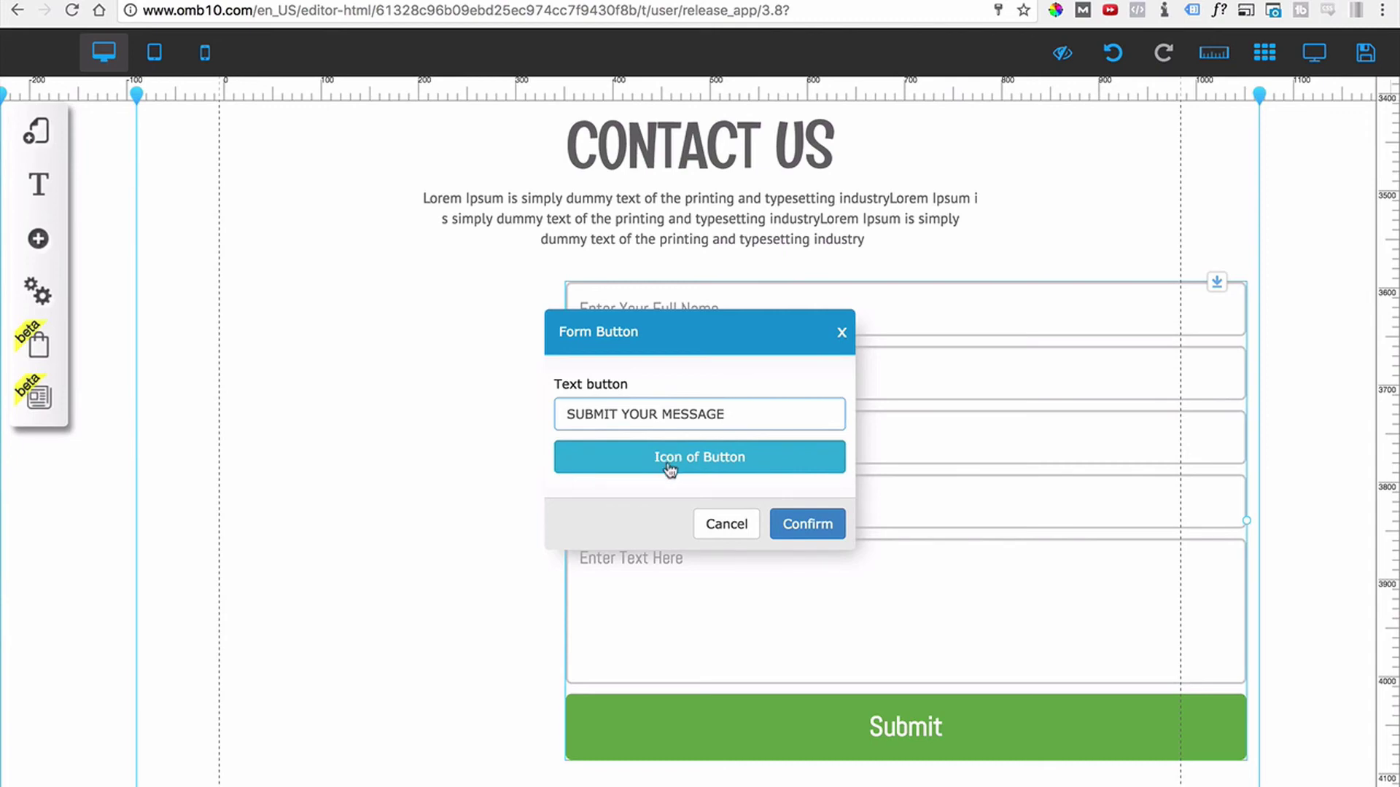
left_click(670, 467)
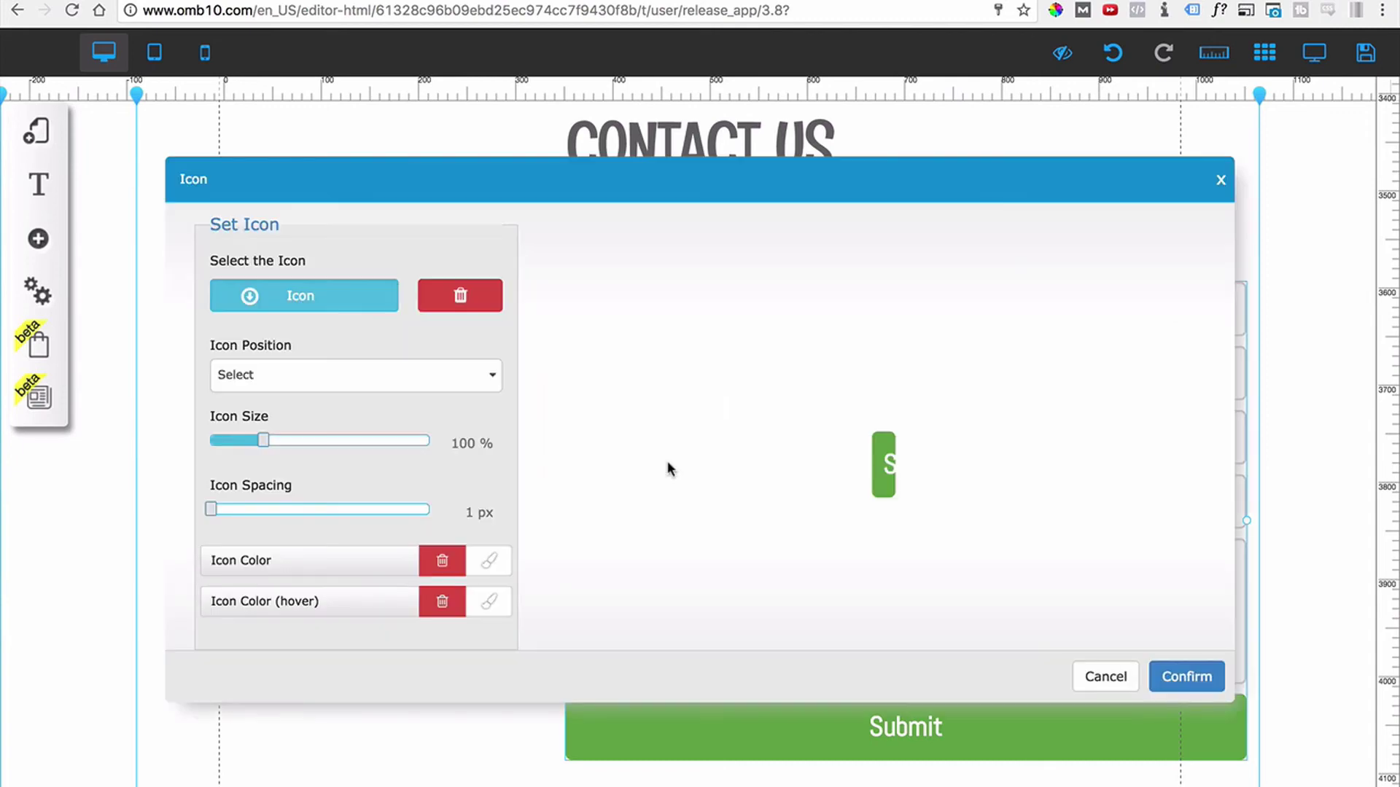
left_click(1135, 692)
left_click(809, 522)
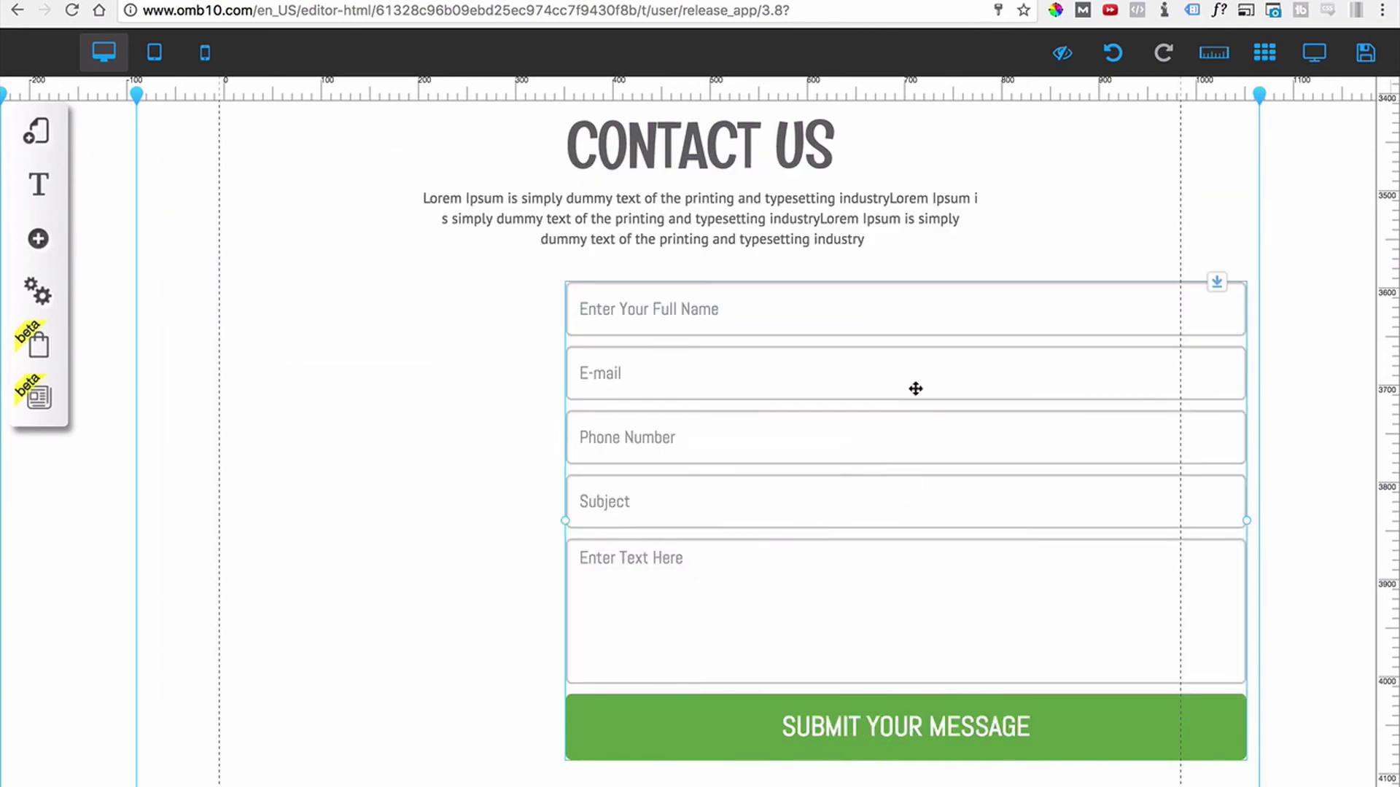
Widen the form from its left edge and centre it under the CONTACT US paragraph.
left_click_drag(926, 343, 722, 353)
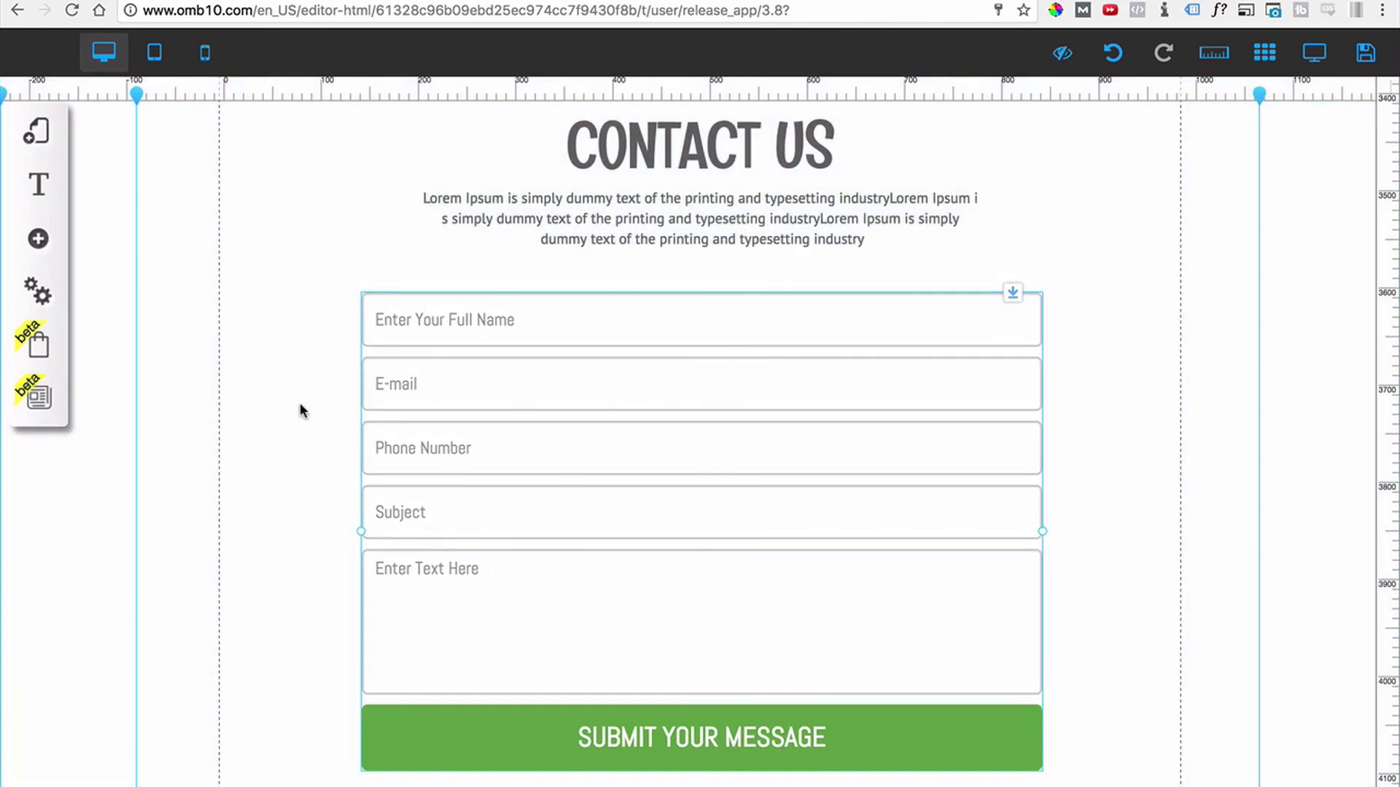
left_click_drag(600, 401, 632, 402)
left_click_drag(393, 534, 284, 540)
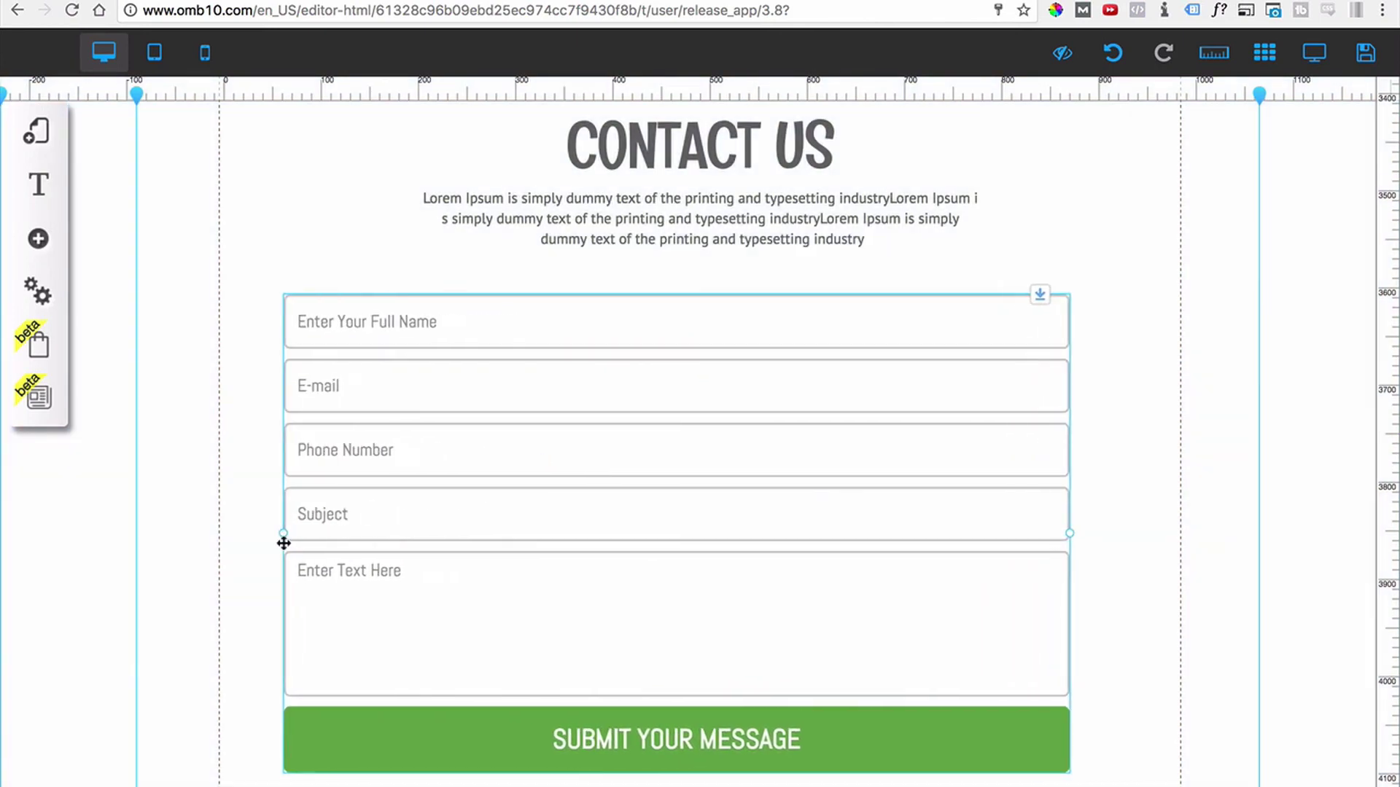
left_click_drag(668, 533, 700, 536)
scroll(700, 534, "down", 2)
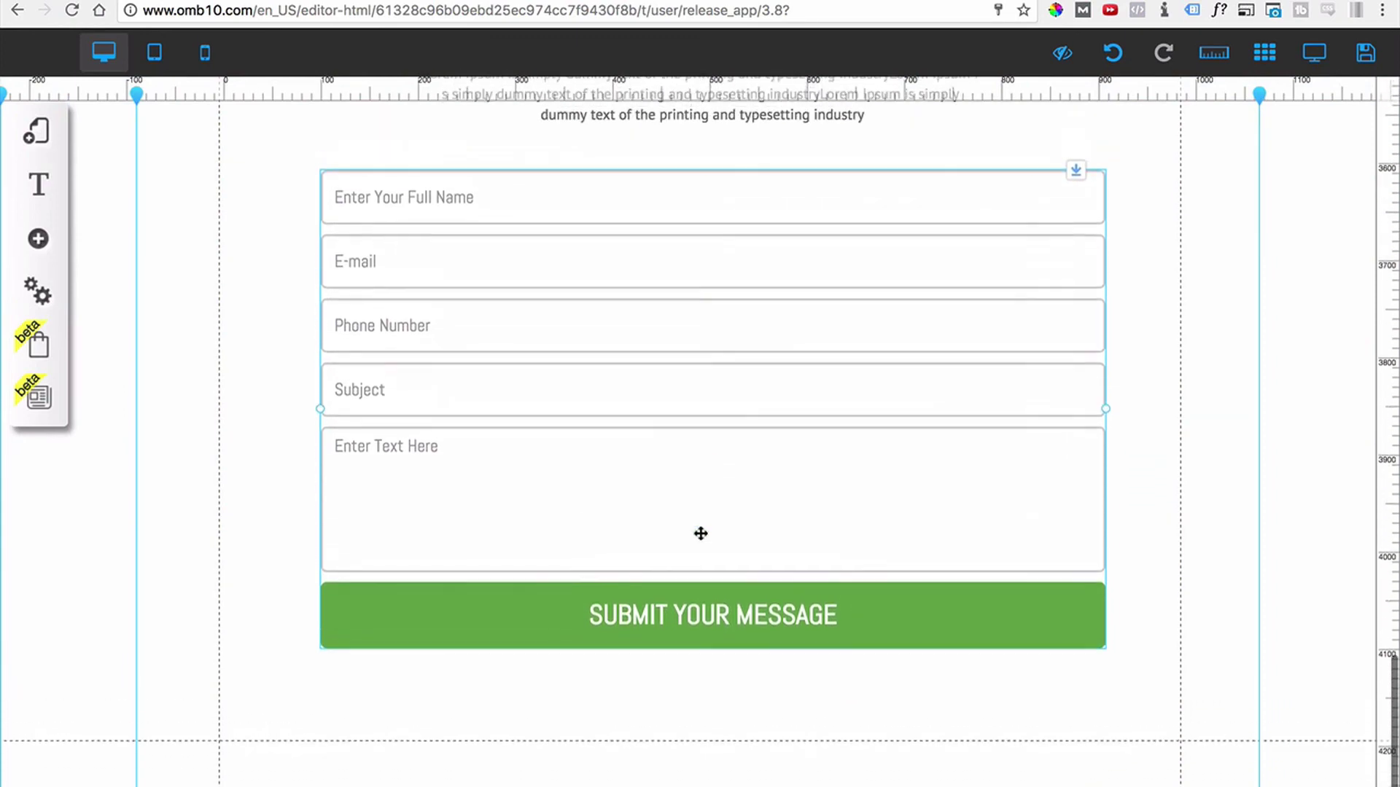